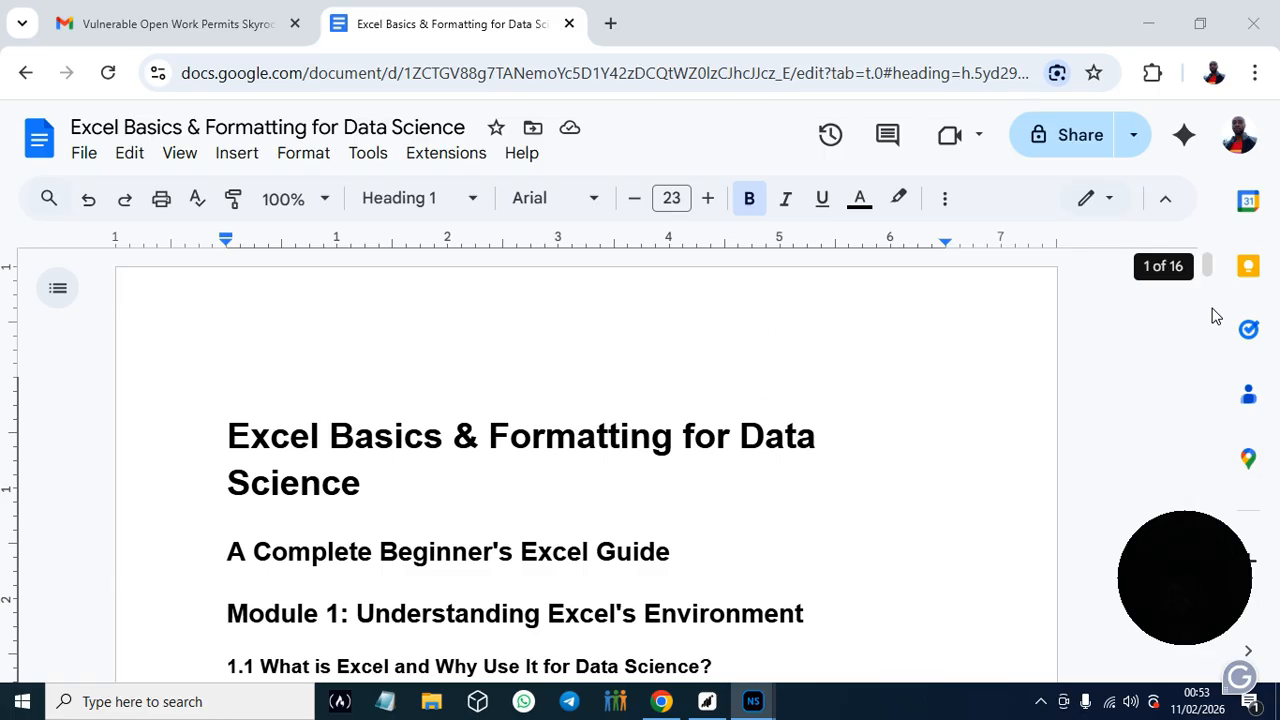
- Read Module 1 of the guide from section 1.1 through the Hands-On Practice #1 instructions
{"action": "left_click_drag", "start_coordinate": [1207, 265], "coordinate": [1210, 268]}
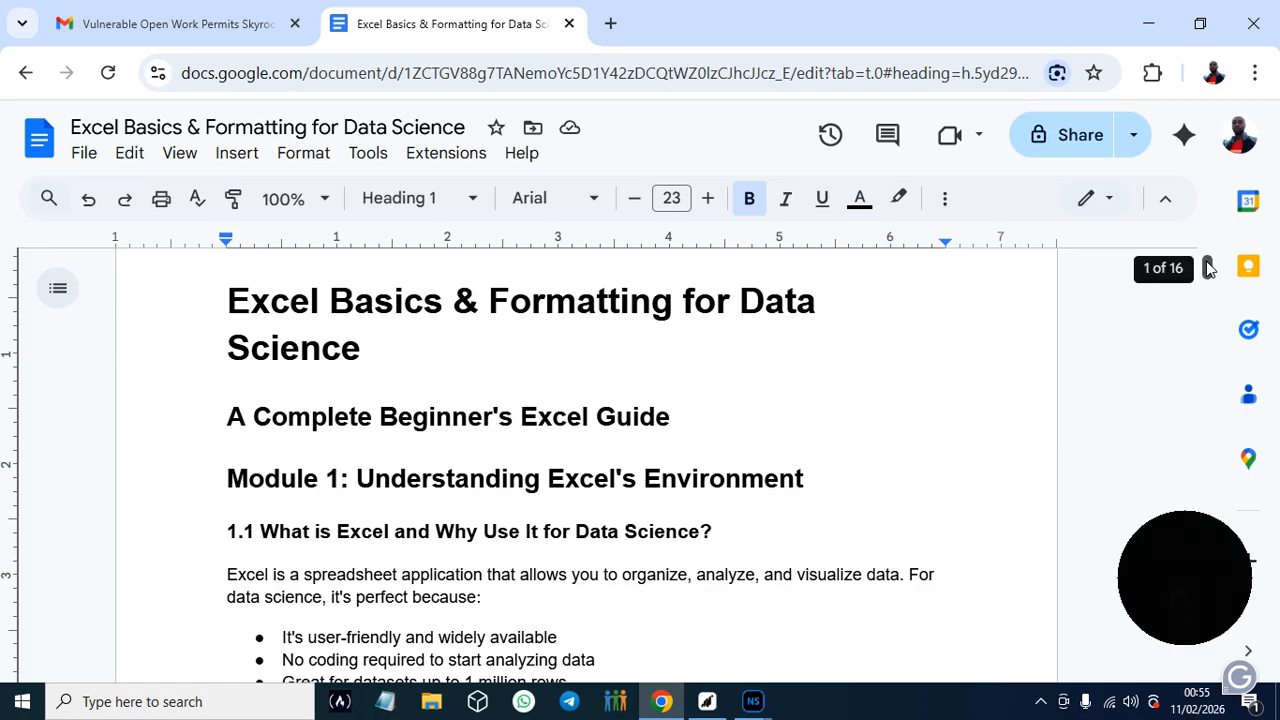
{"action": "left_click_drag", "start_coordinate": [1207, 268], "coordinate": [1208, 272]}
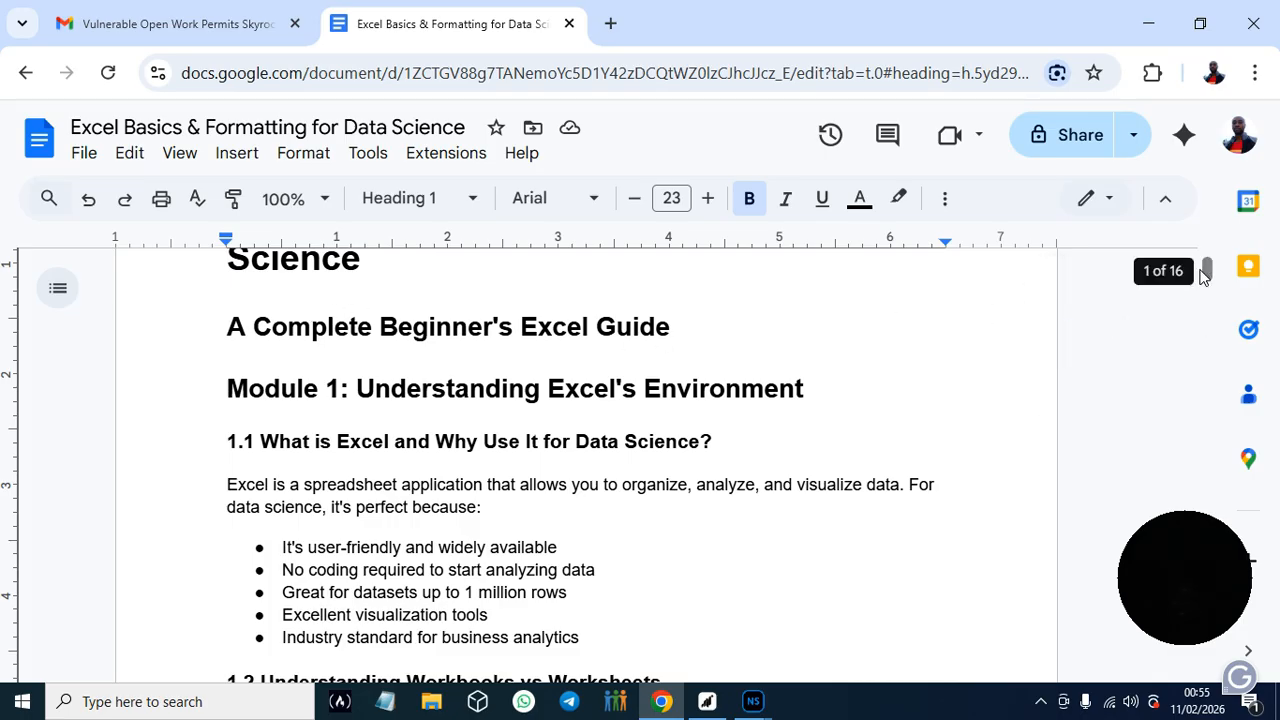
{"action": "left_click_drag", "start_coordinate": [1208, 279], "coordinate": [1207, 274]}
{"action": "scroll", "coordinate": [1208, 271], "scroll_direction": "down", "scroll_amount": 1}
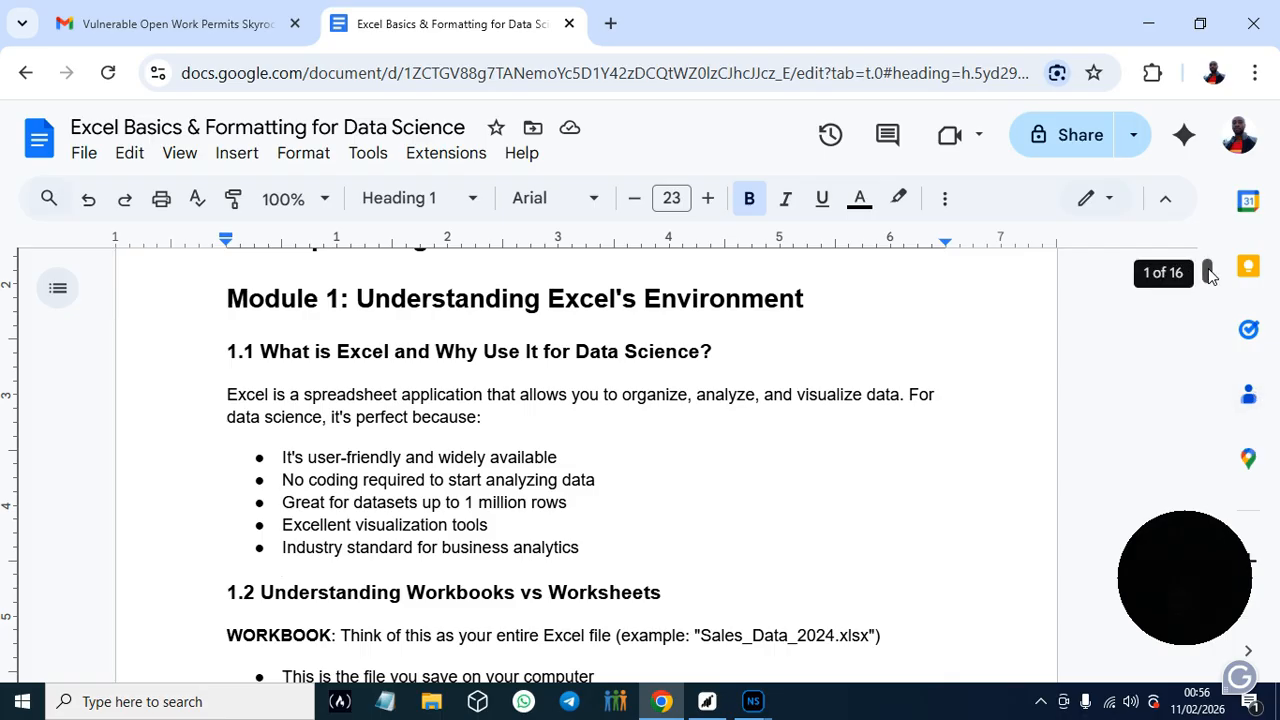
{"action": "scroll", "coordinate": [1208, 274], "scroll_direction": "down", "scroll_amount": 1}
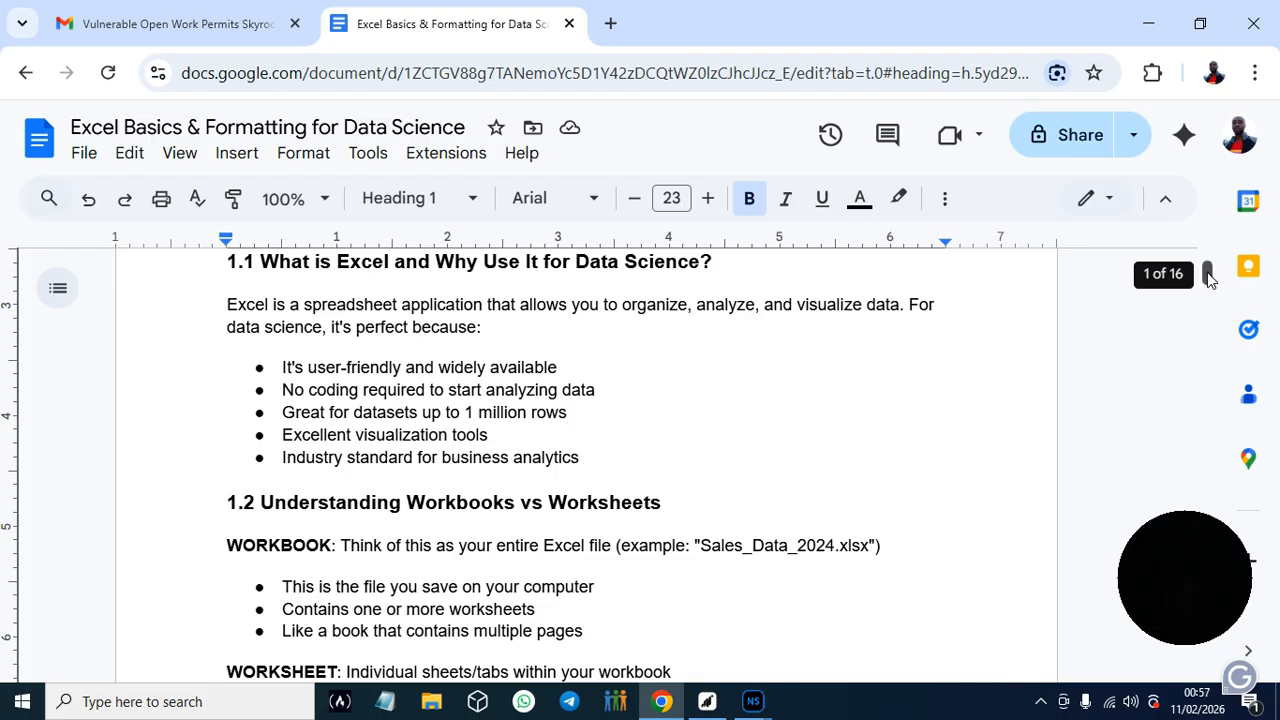
{"action": "left_click_drag", "start_coordinate": [1208, 276], "coordinate": [1208, 280]}
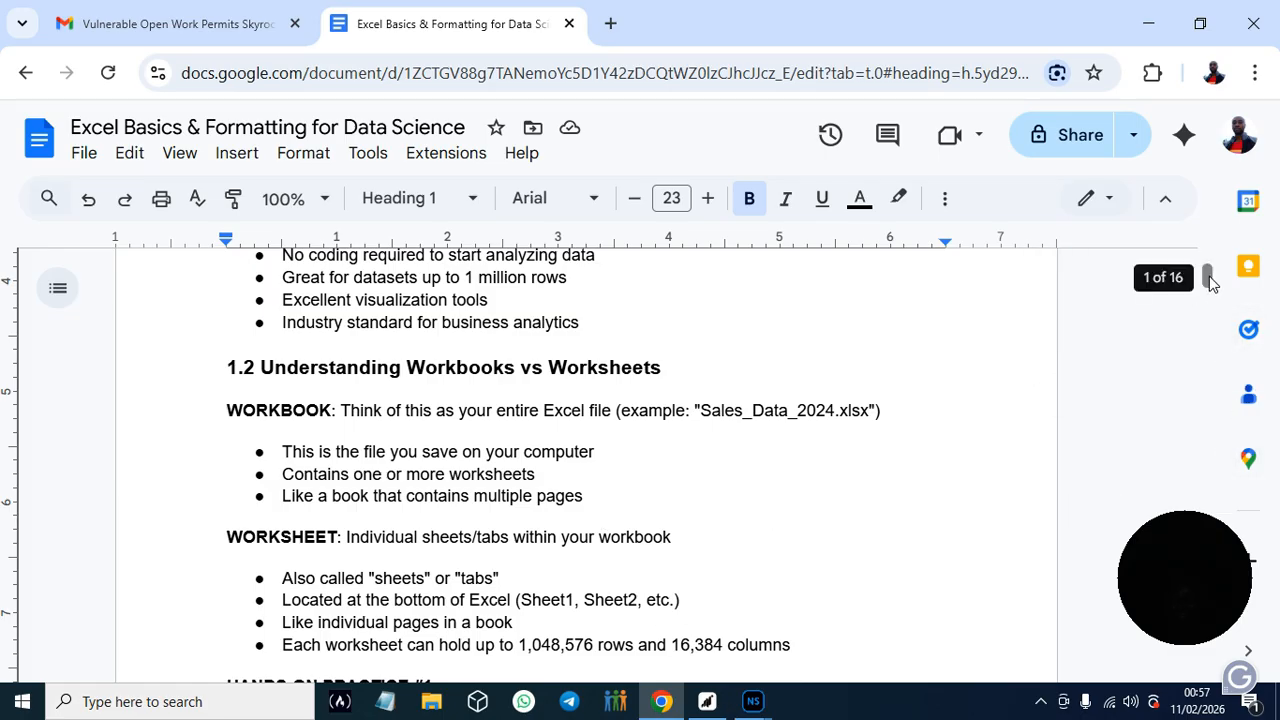
{"action": "left_click_drag", "start_coordinate": [1208, 276], "coordinate": [1209, 276]}
{"action": "left_click_drag", "start_coordinate": [1208, 280], "coordinate": [1209, 282]}
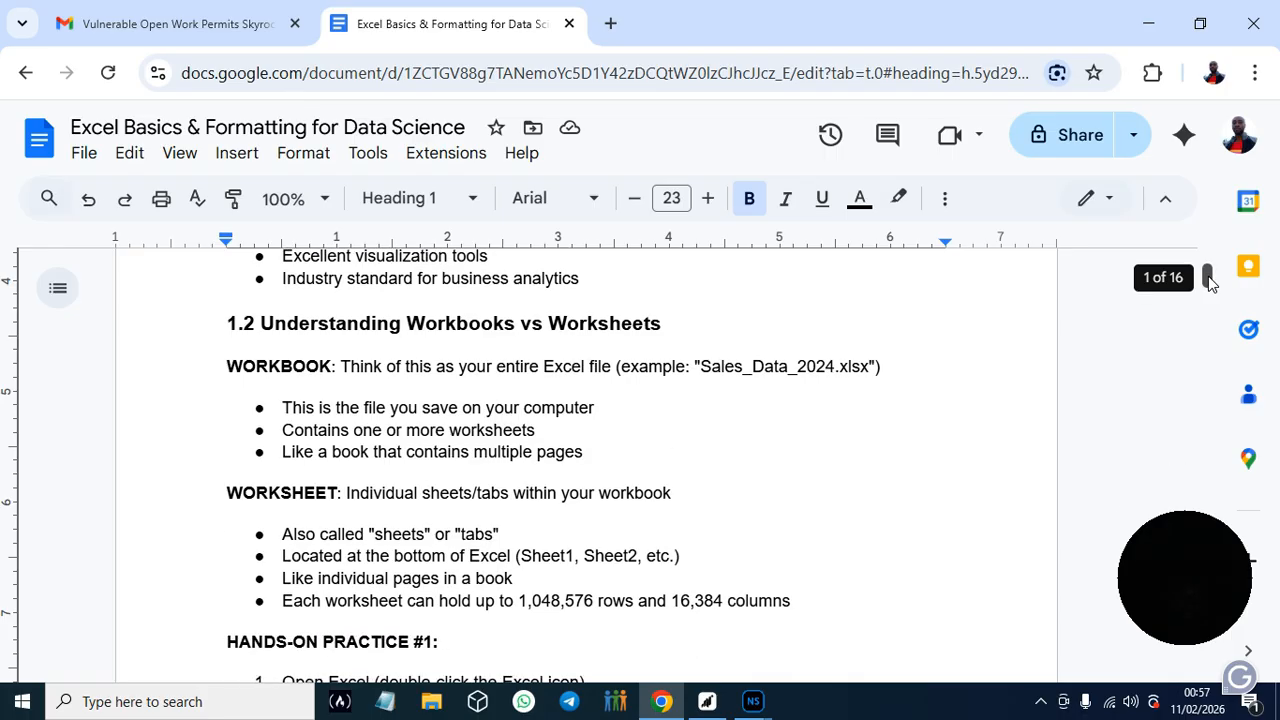
{"action": "left_click_drag", "start_coordinate": [1208, 280], "coordinate": [1209, 287]}
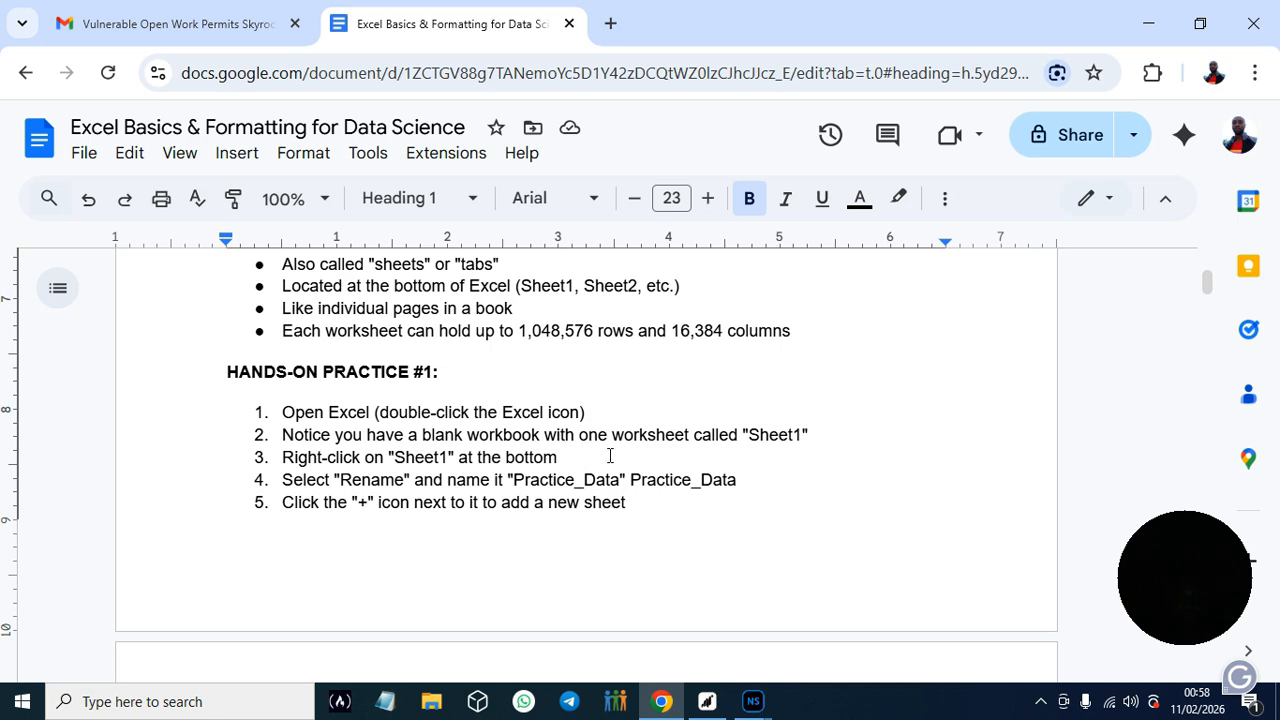
- Launch Excel from the desktop and return to the Google Docs guide in Chrome
{"action": "left_click", "coordinate": [1150, 23]}
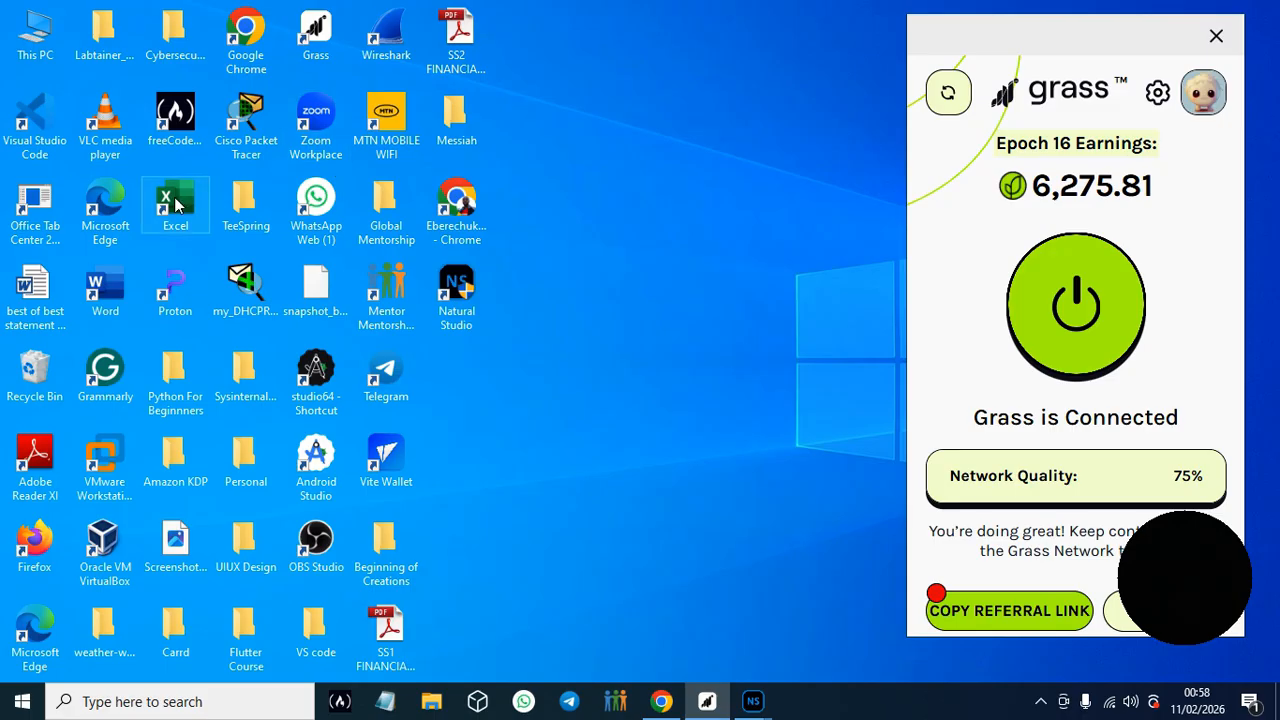
{"action": "left_click", "coordinate": [179, 203]}
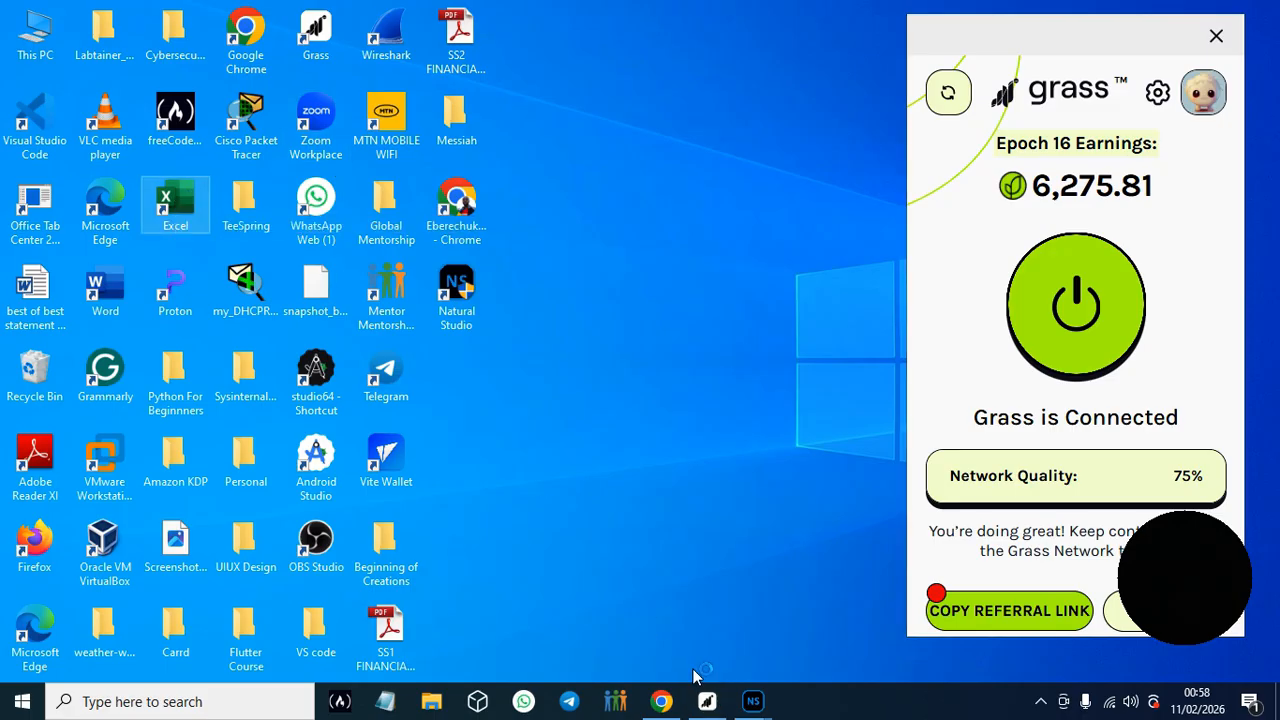
{"action": "left_click", "coordinate": [668, 704]}
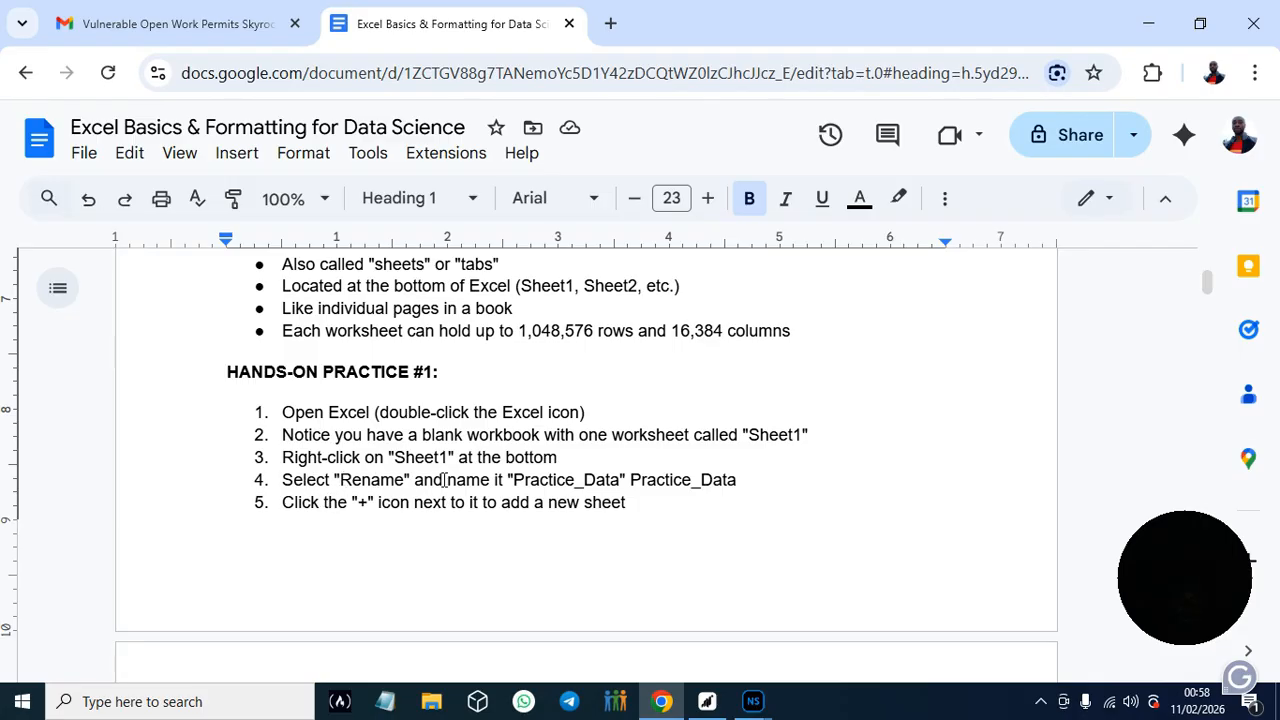
- Delete the duplicate "Practice_Data" text from item 4 of Hands-On Practice #1, keeping item 5 as a separate list entry
{"action": "left_click_drag", "start_coordinate": [512, 481], "coordinate": [625, 481]}
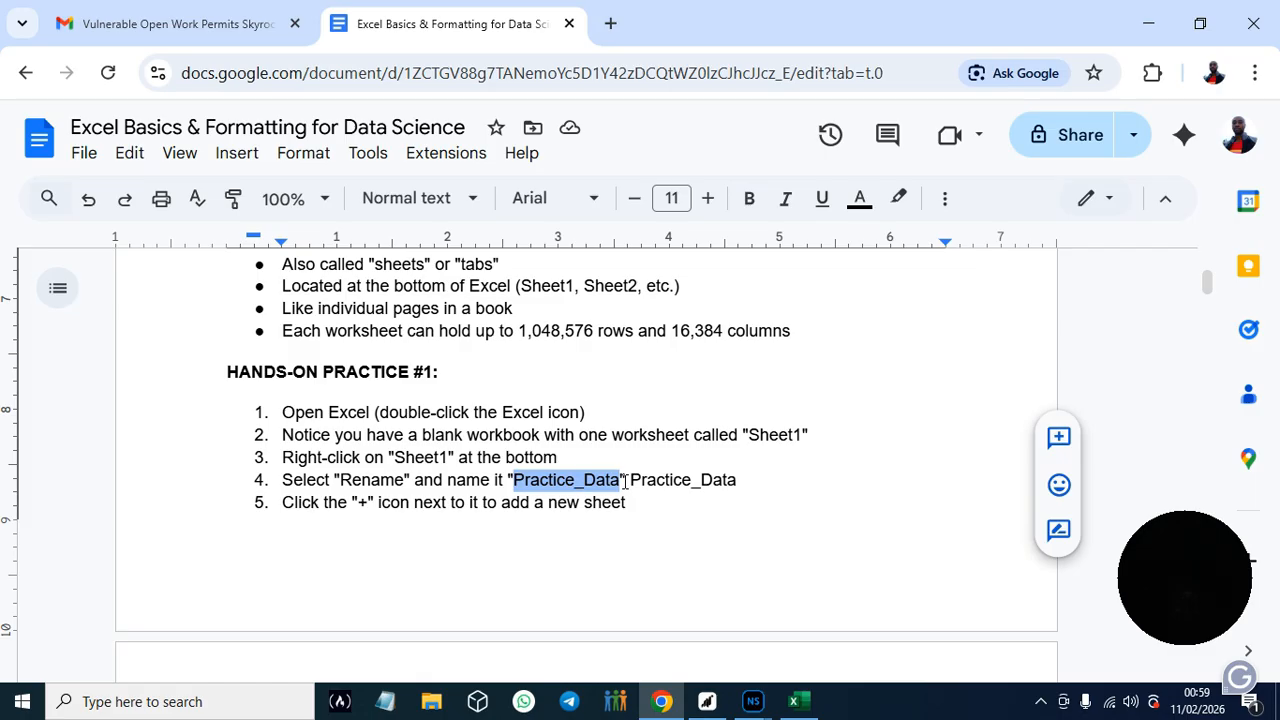
{"action": "left_click", "coordinate": [658, 503]}
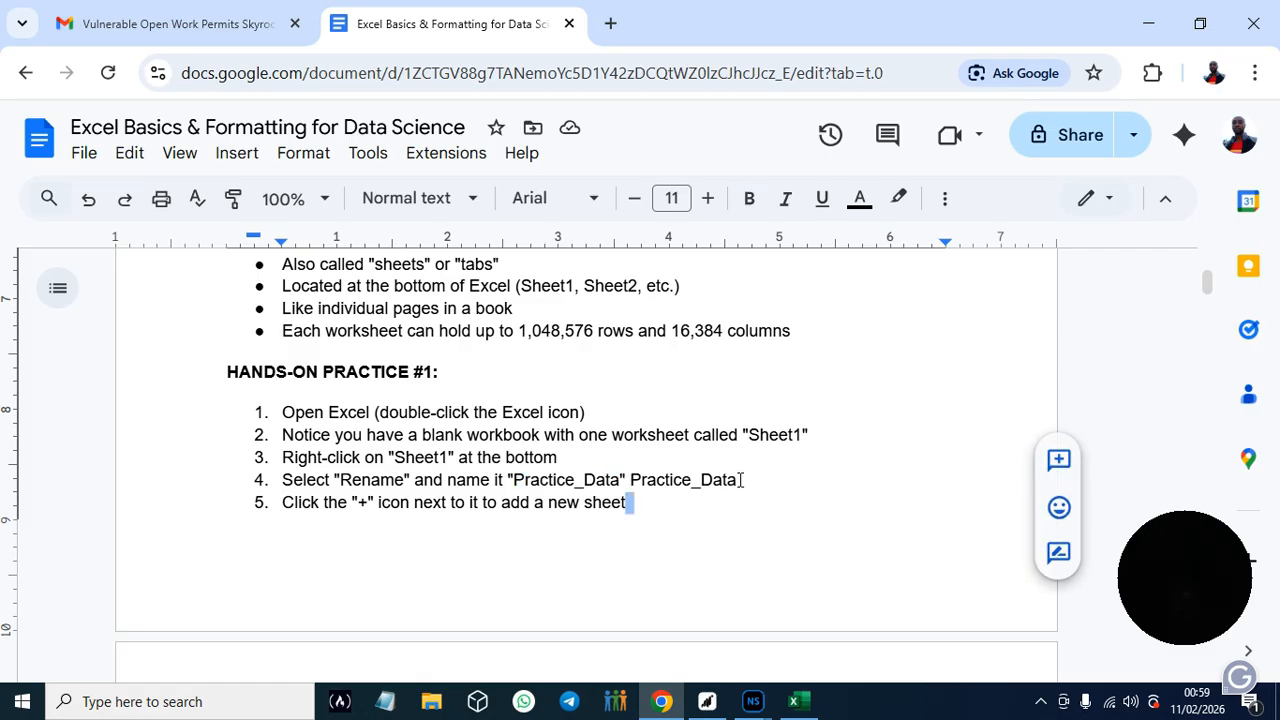
{"action": "left_click", "coordinate": [740, 480]}
{"action": "left_click_drag", "start_coordinate": [632, 480], "coordinate": [766, 486]}
{"action": "key", "text": "BackSpace"}
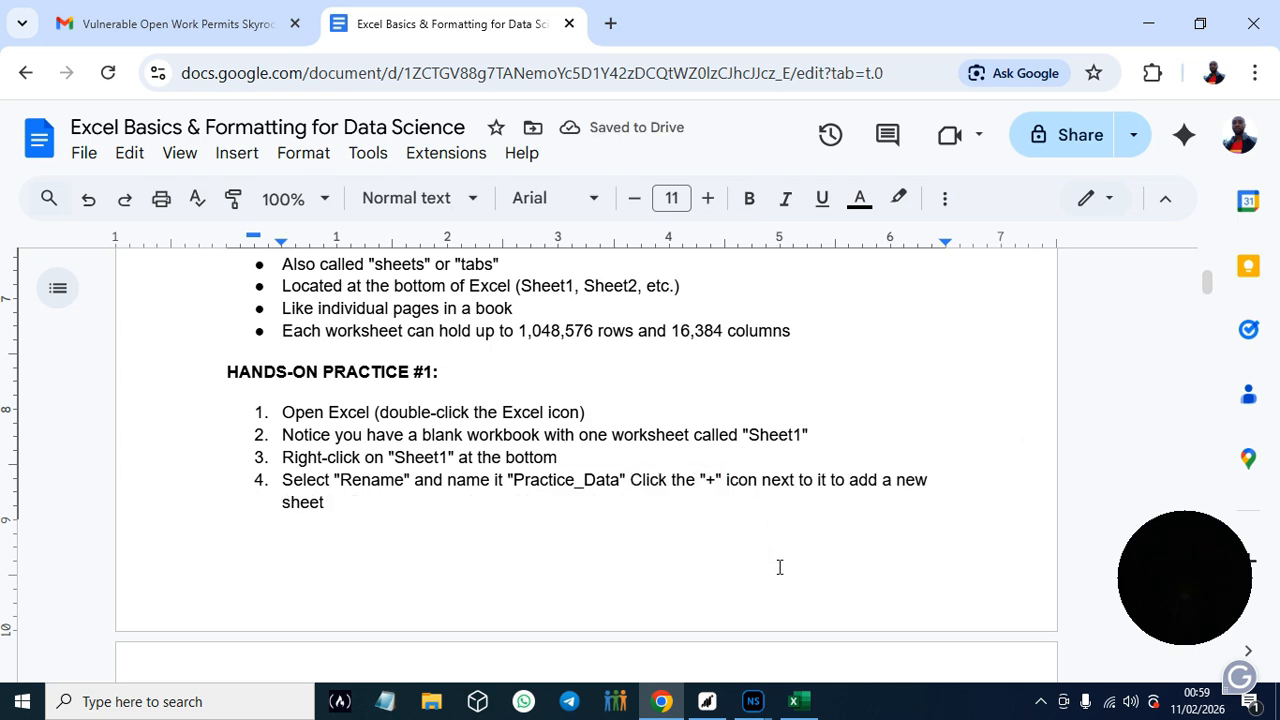
{"action": "key", "text": "Return"}
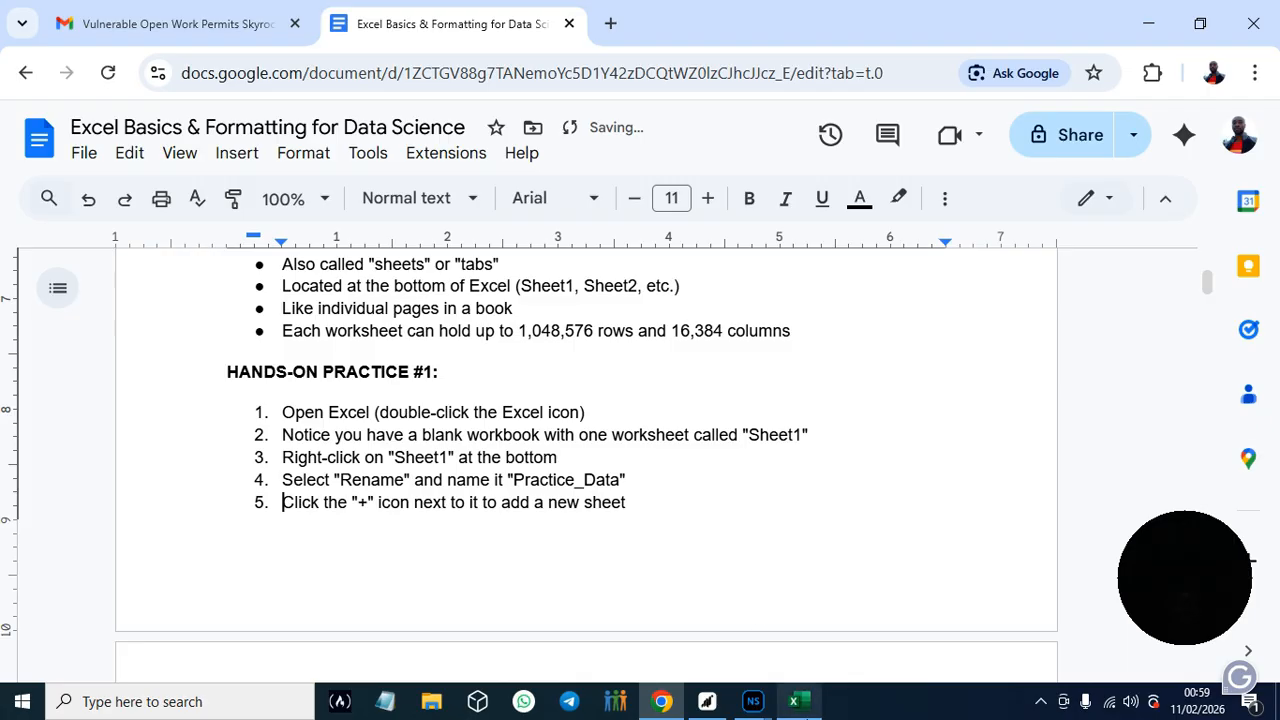
- Switch to Excel, accept the offer to select its default file types, and create a blank workbook
{"action": "left_click", "coordinate": [797, 702]}
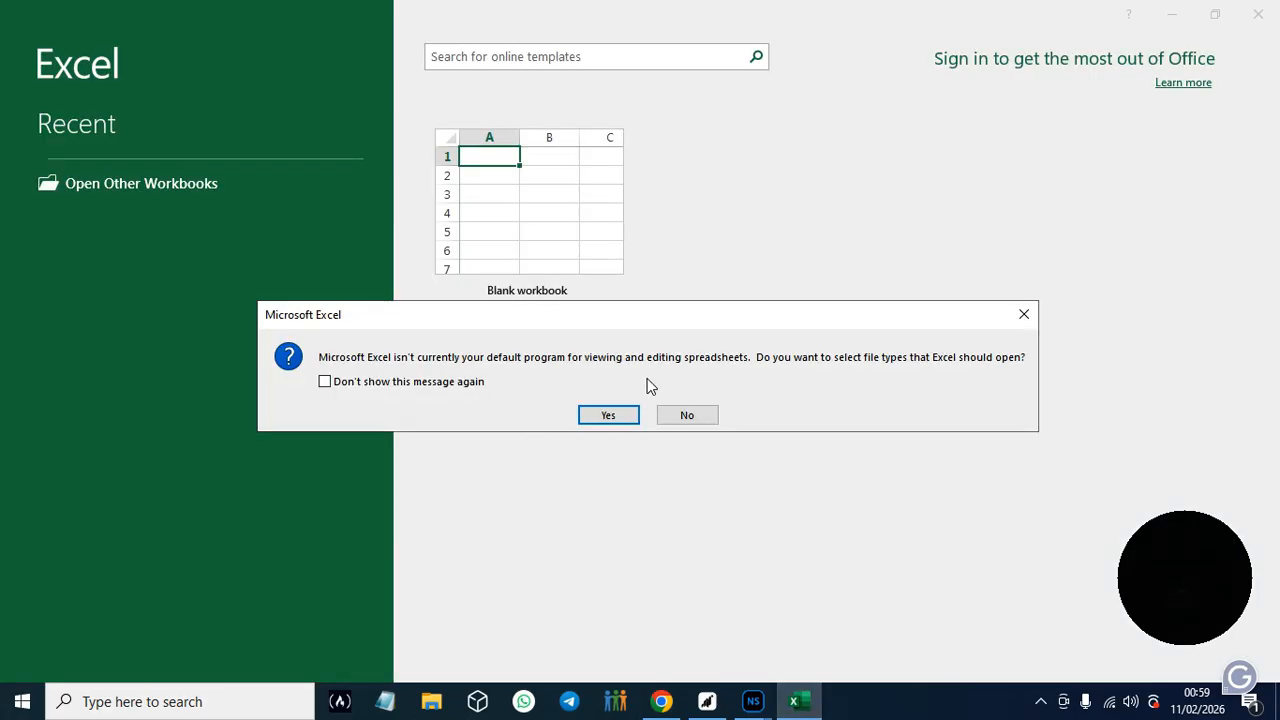
{"action": "left_click", "coordinate": [611, 419]}
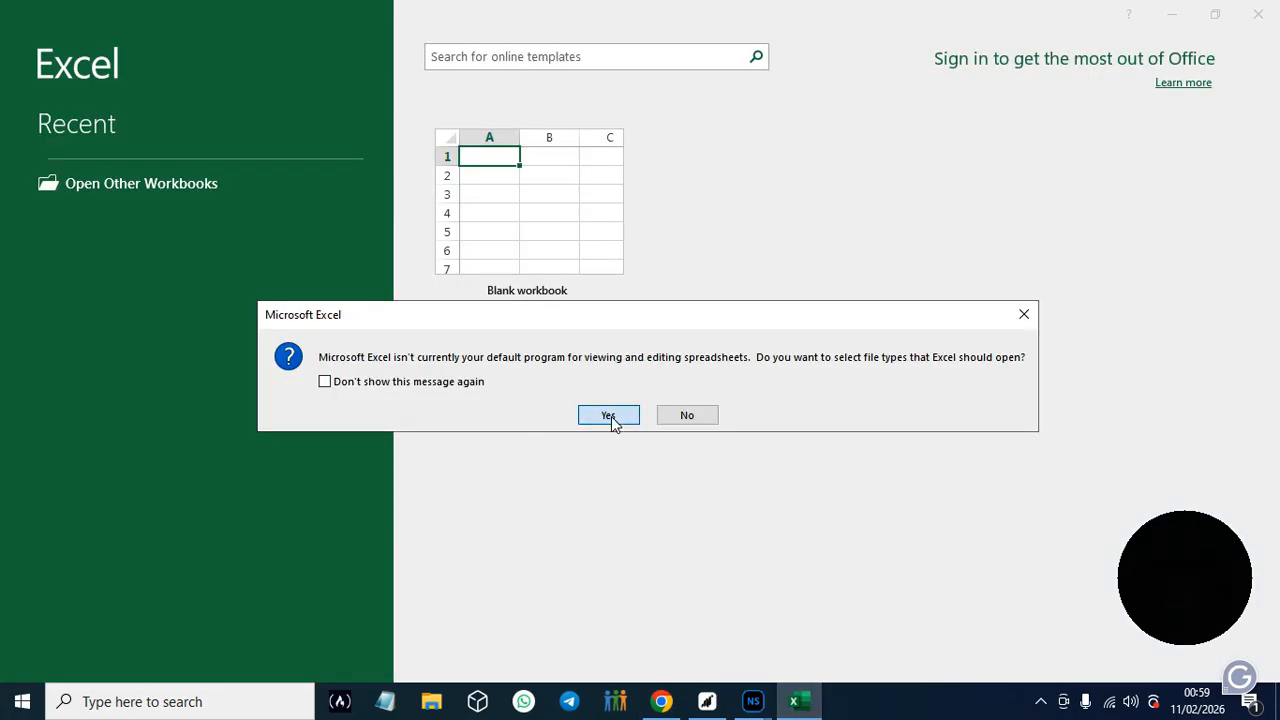
{"action": "left_click", "coordinate": [523, 225]}
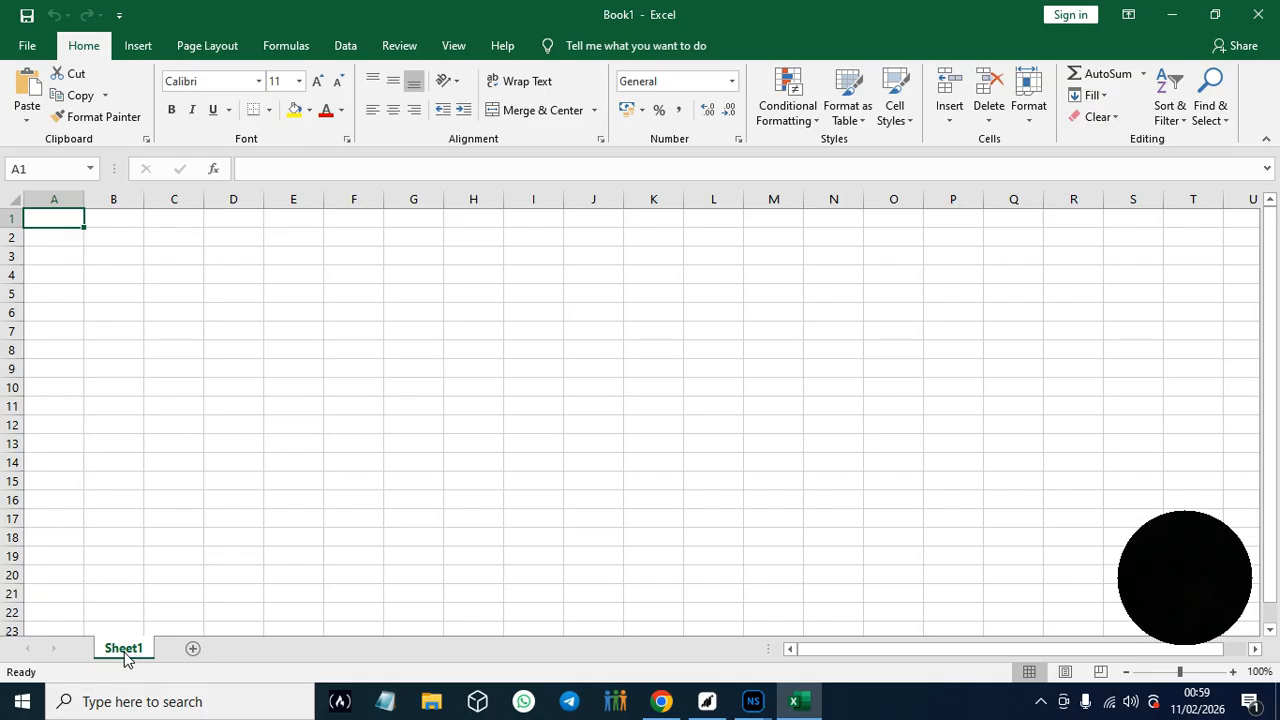
- Add two new worksheets after Sheet1
{"action": "left_click", "coordinate": [192, 649]}
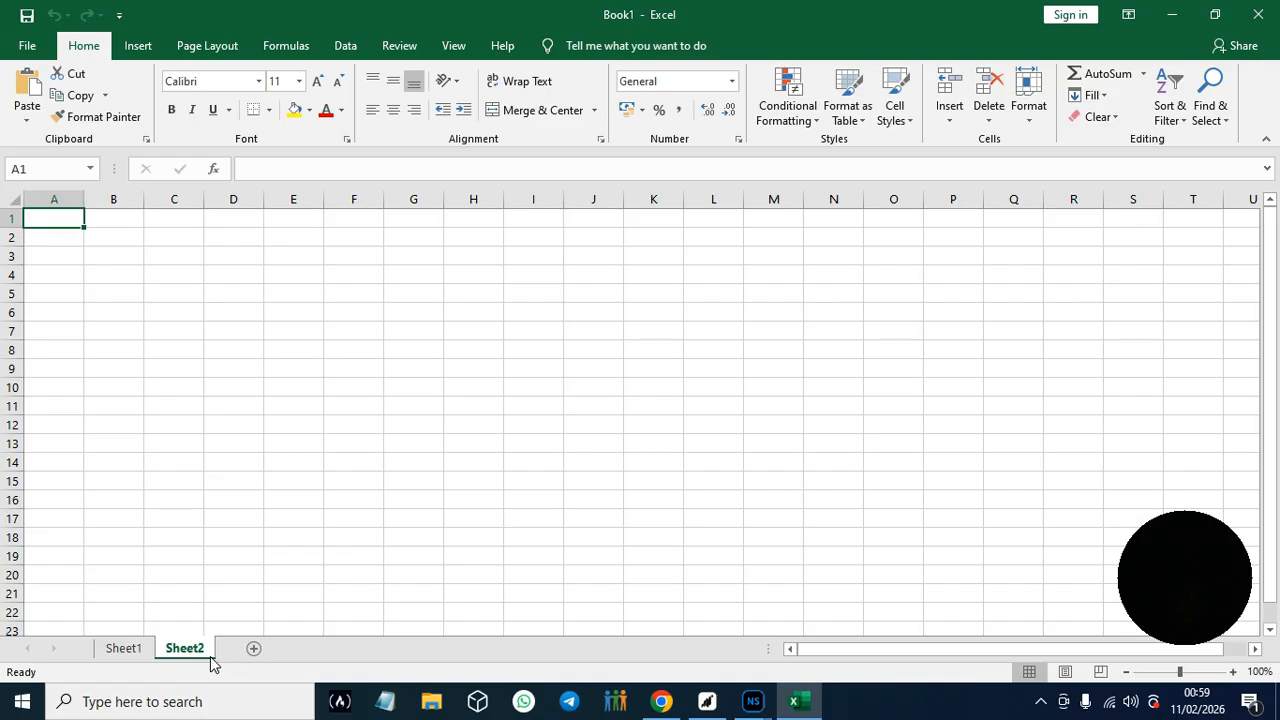
{"action": "left_click", "coordinate": [250, 651]}
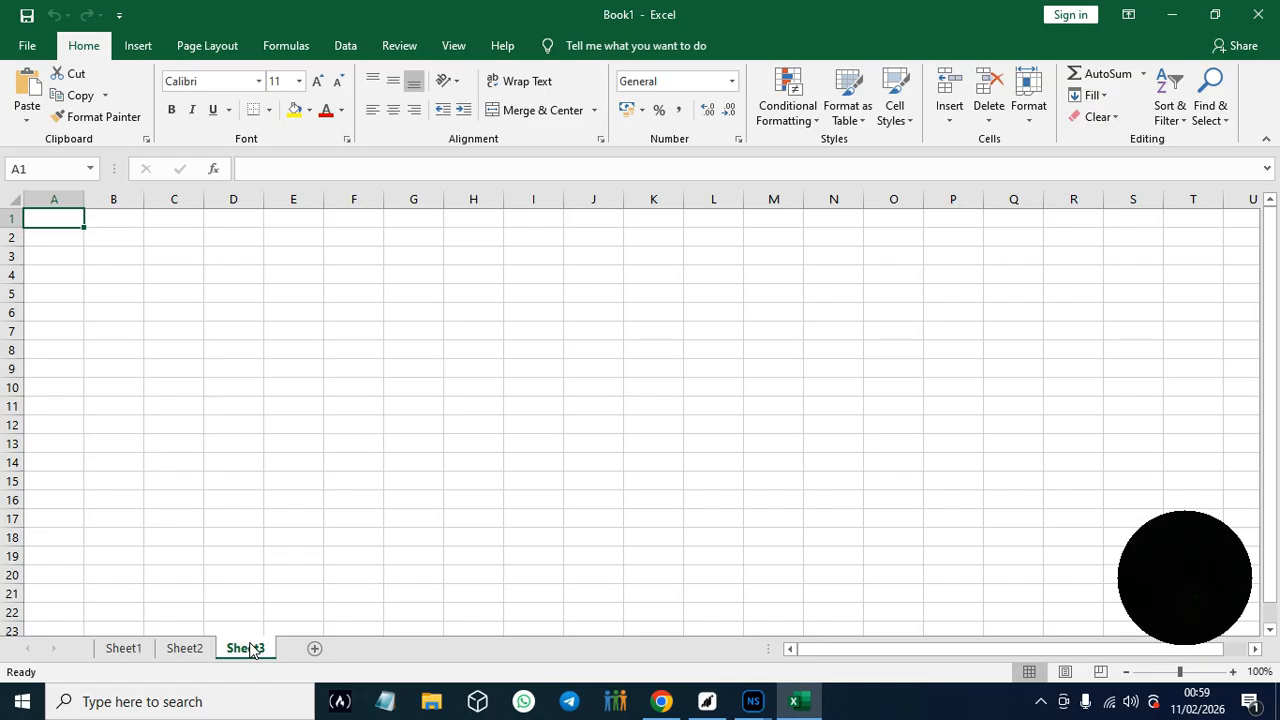
- Rename the Sheet1 worksheet as Practice_Data
{"action": "left_click", "coordinate": [123, 650]}
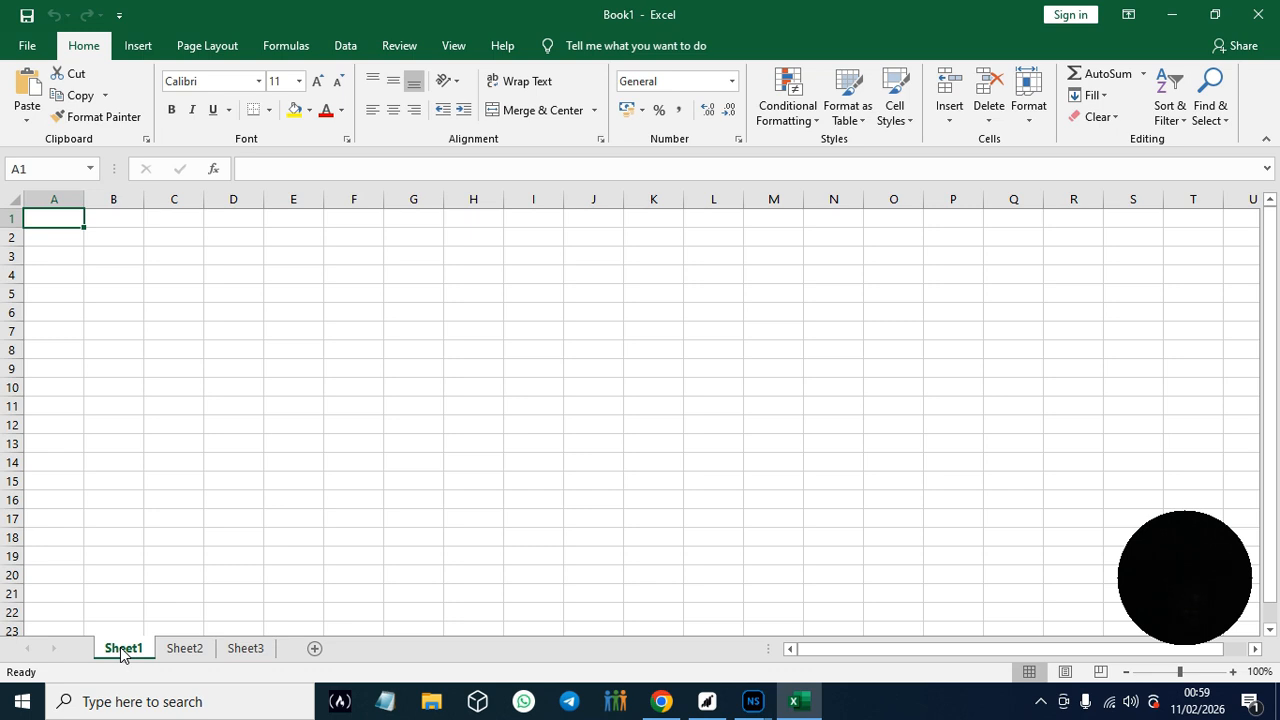
{"action": "right_click", "coordinate": [123, 652]}
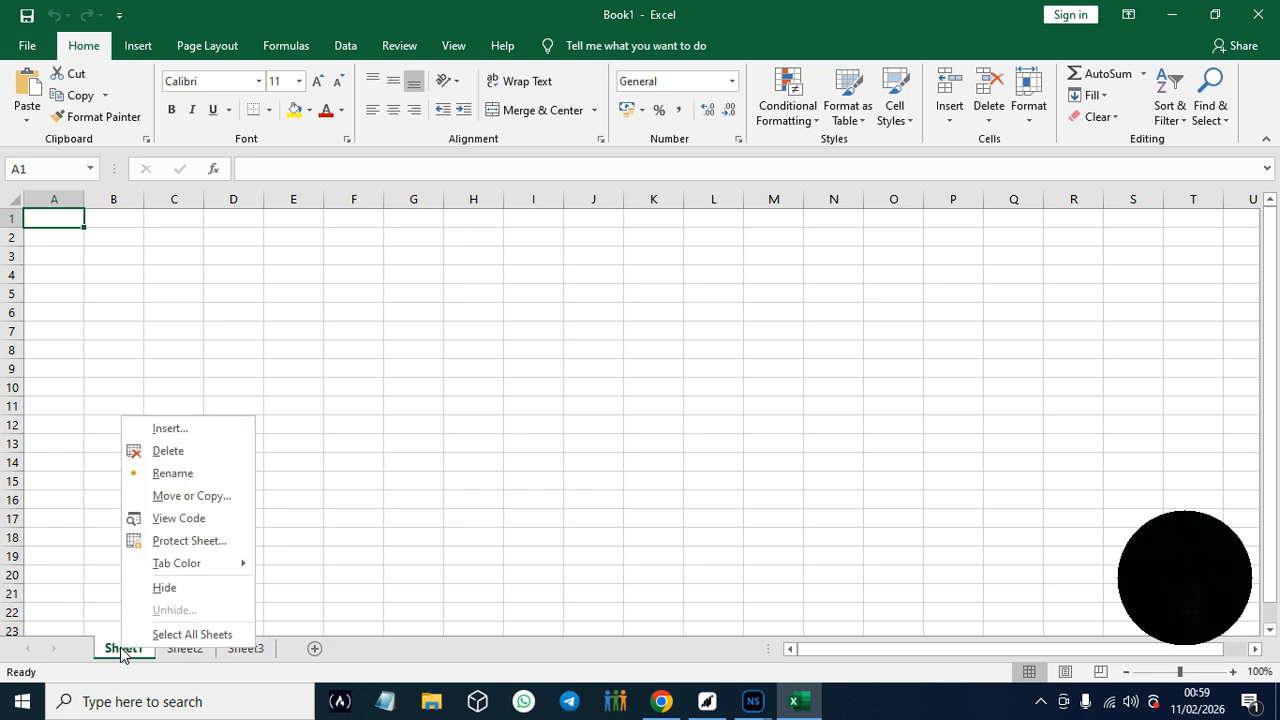
{"action": "left_click", "coordinate": [178, 475]}
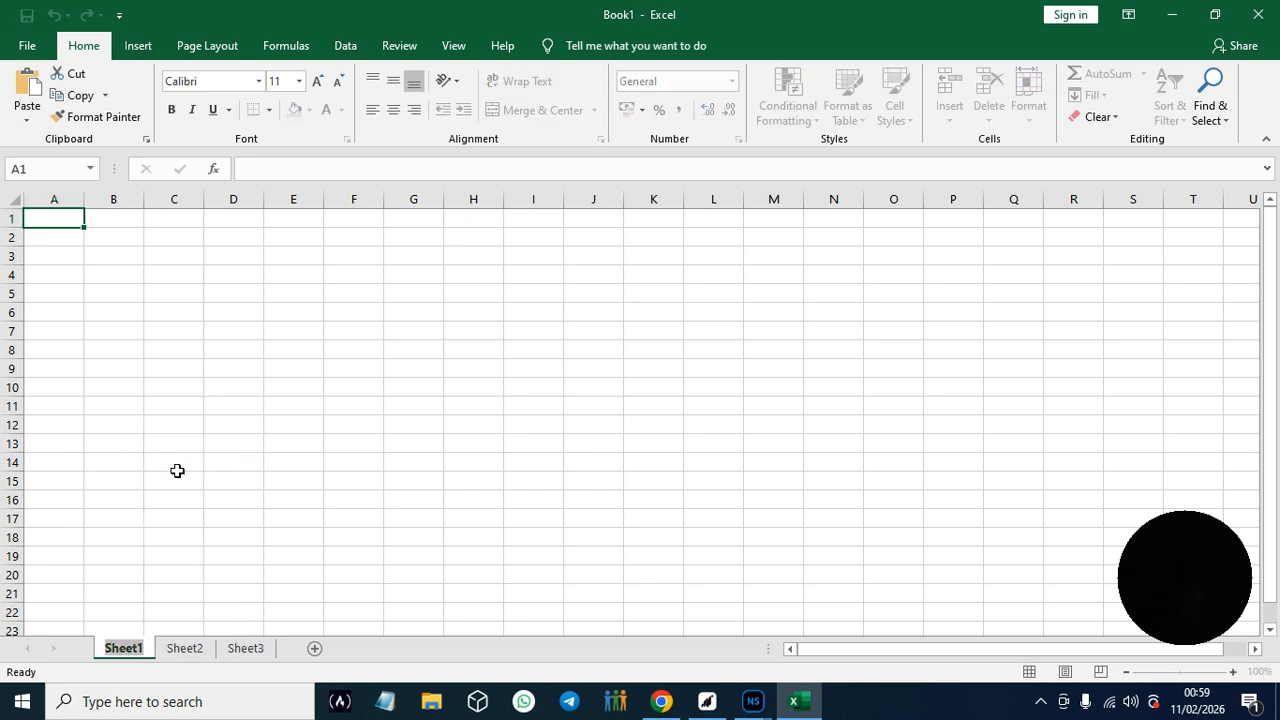
{"action": "type", "text": "Practice_Data"}
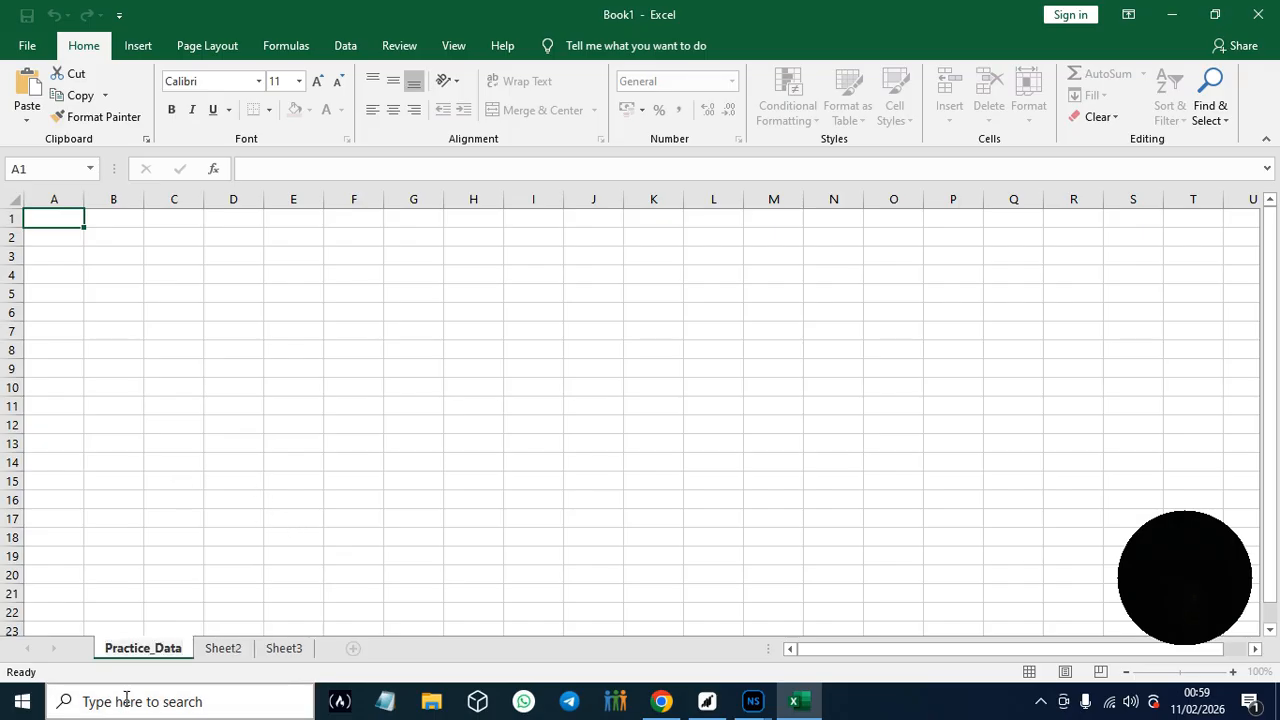
{"action": "left_click", "coordinate": [178, 697]}
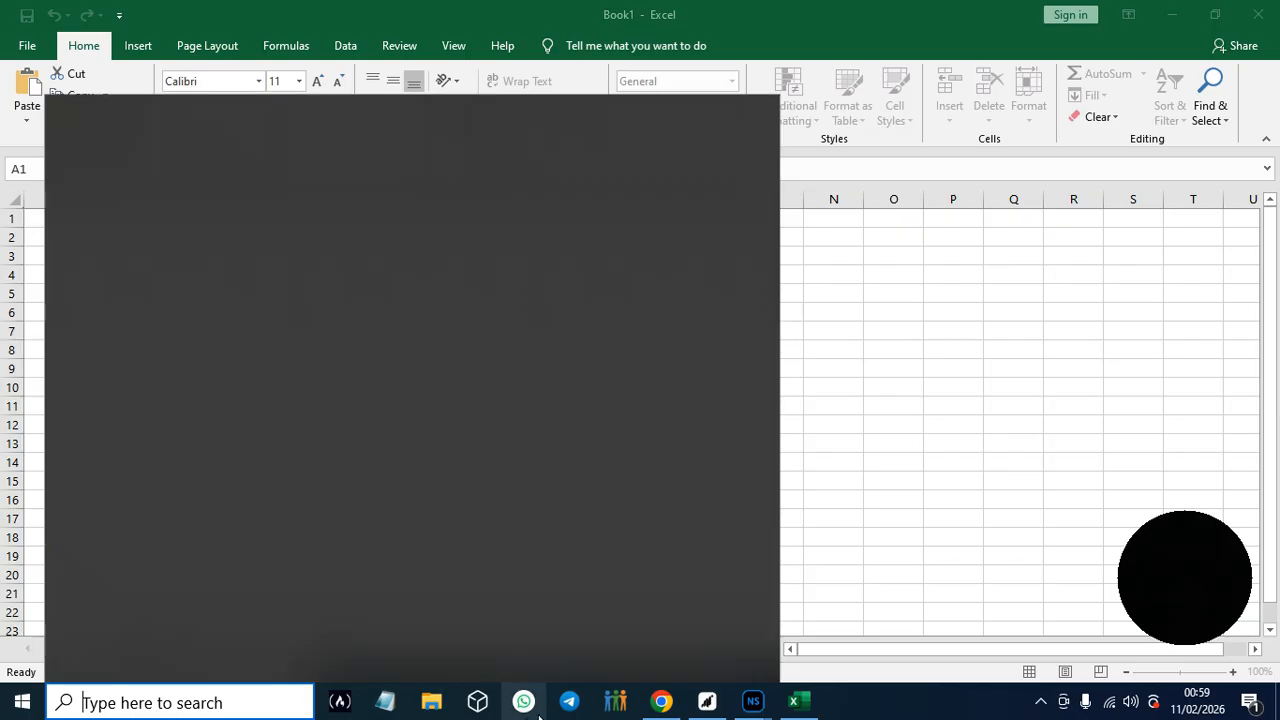
{"action": "left_click", "coordinate": [842, 470]}
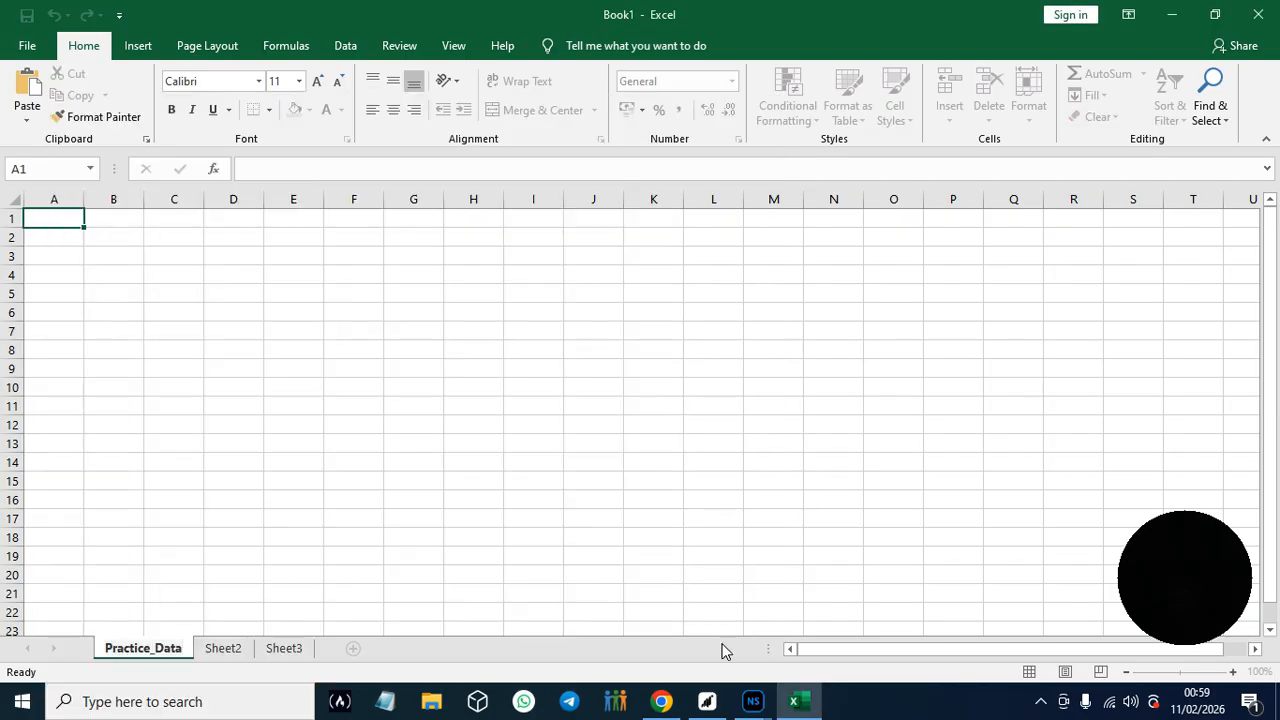
- Check item 6 of Hands-On Practice #1 in the Google Docs guide and rename Sheet2 as Analysis in Excel
{"action": "left_click", "coordinate": [660, 702]}
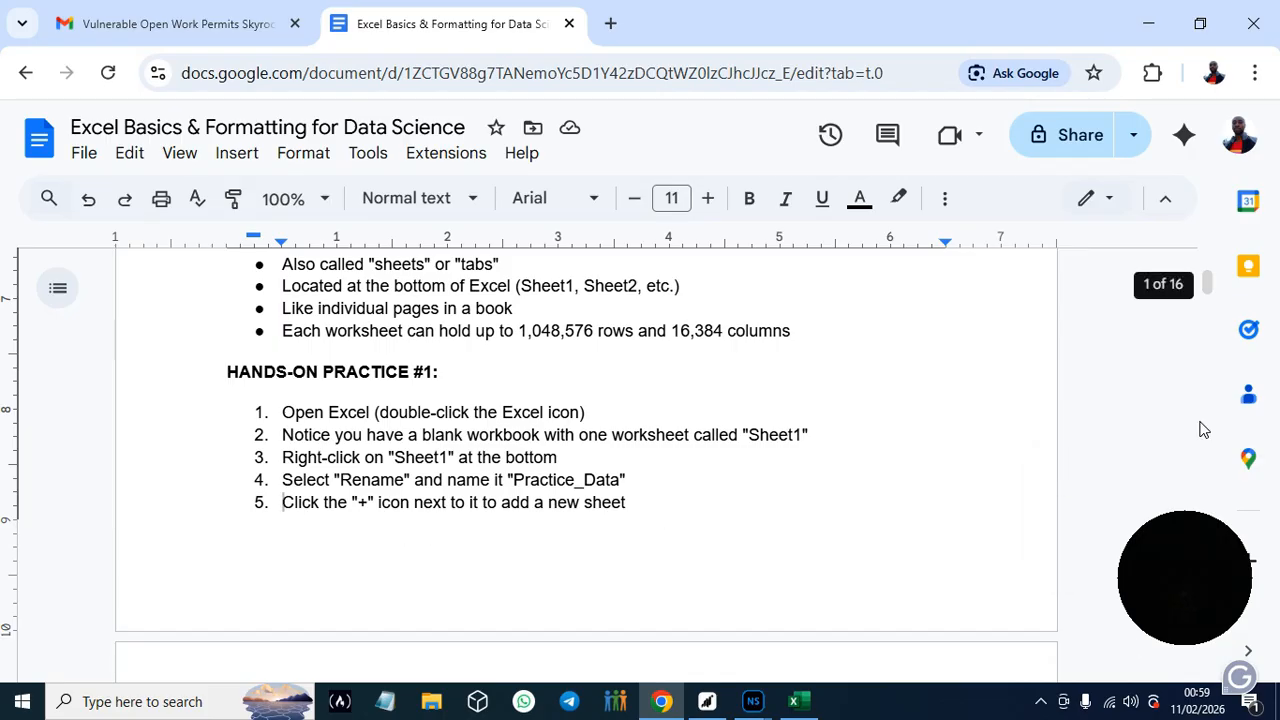
{"action": "left_click_drag", "start_coordinate": [1208, 289], "coordinate": [1210, 293]}
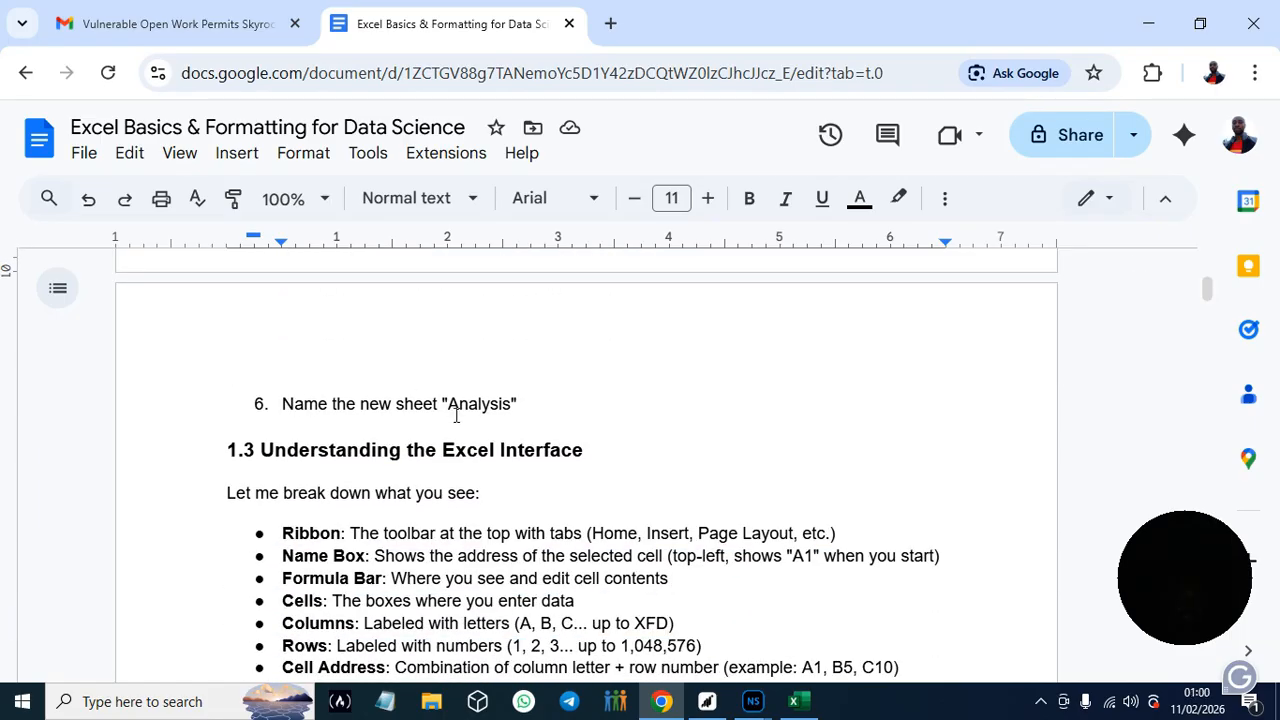
{"action": "left_click_drag", "start_coordinate": [450, 407], "coordinate": [514, 401]}
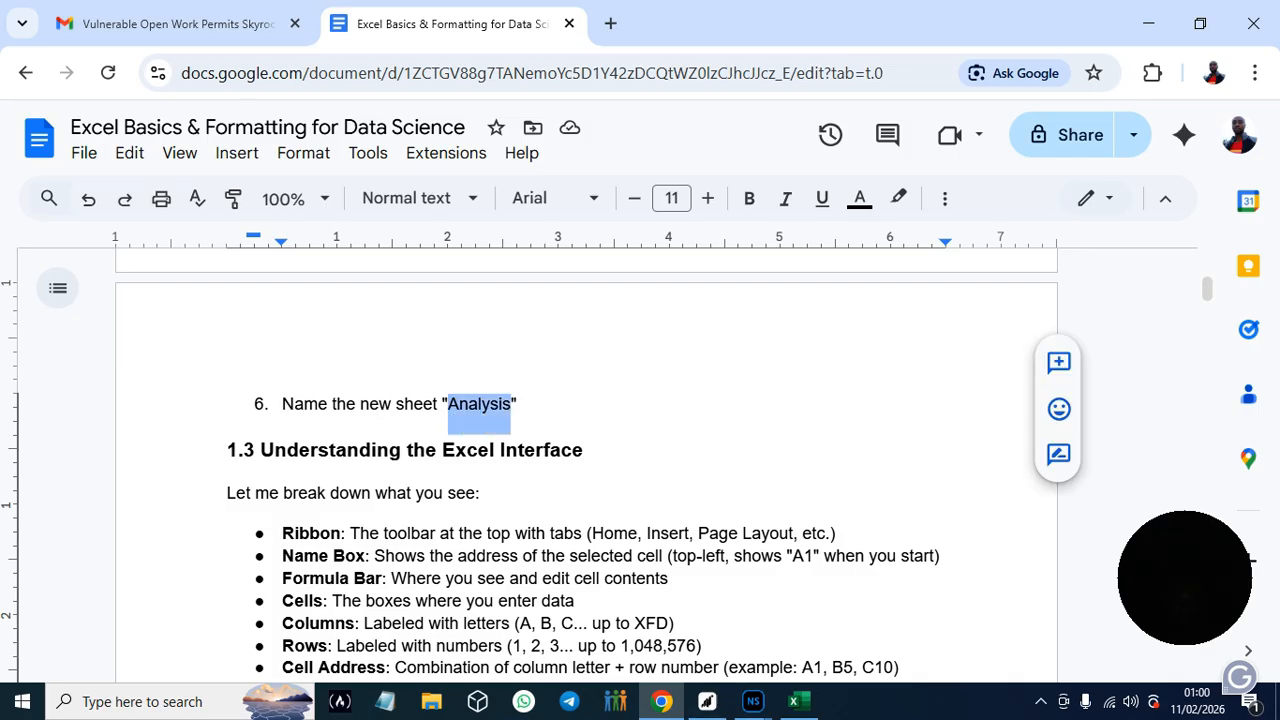
{"action": "left_click", "coordinate": [794, 701]}
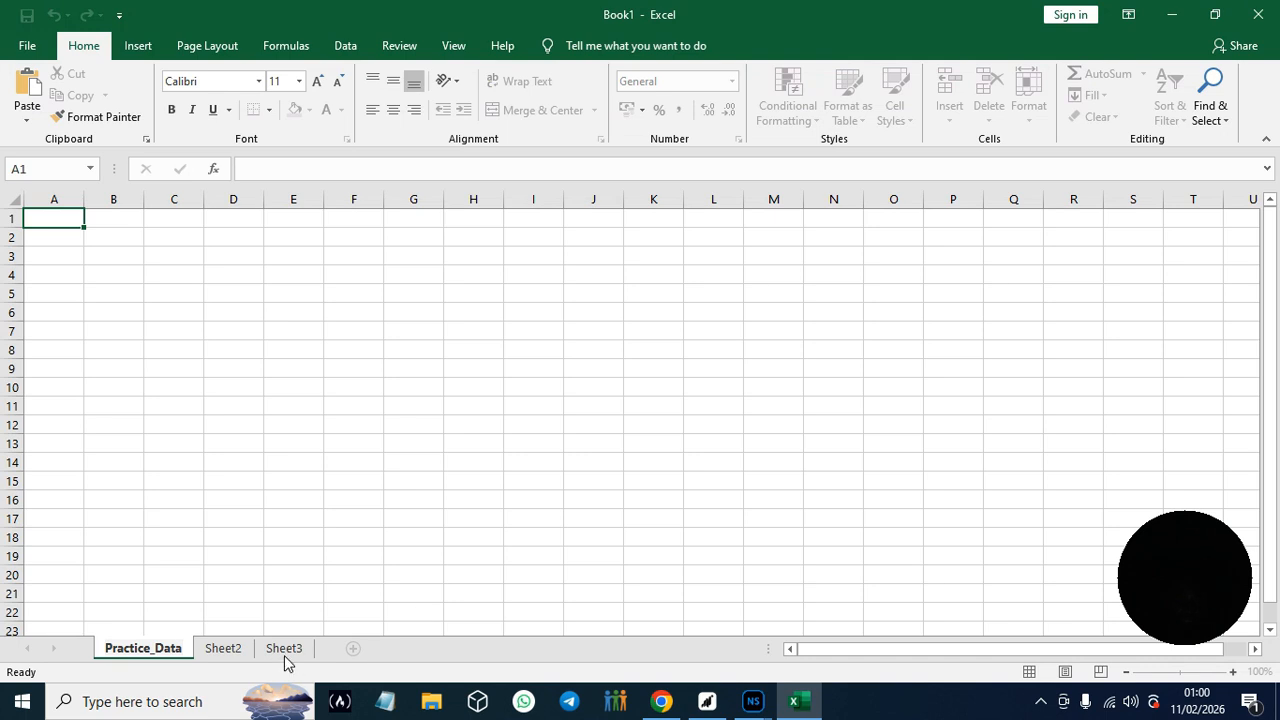
{"action": "left_click", "coordinate": [225, 650]}
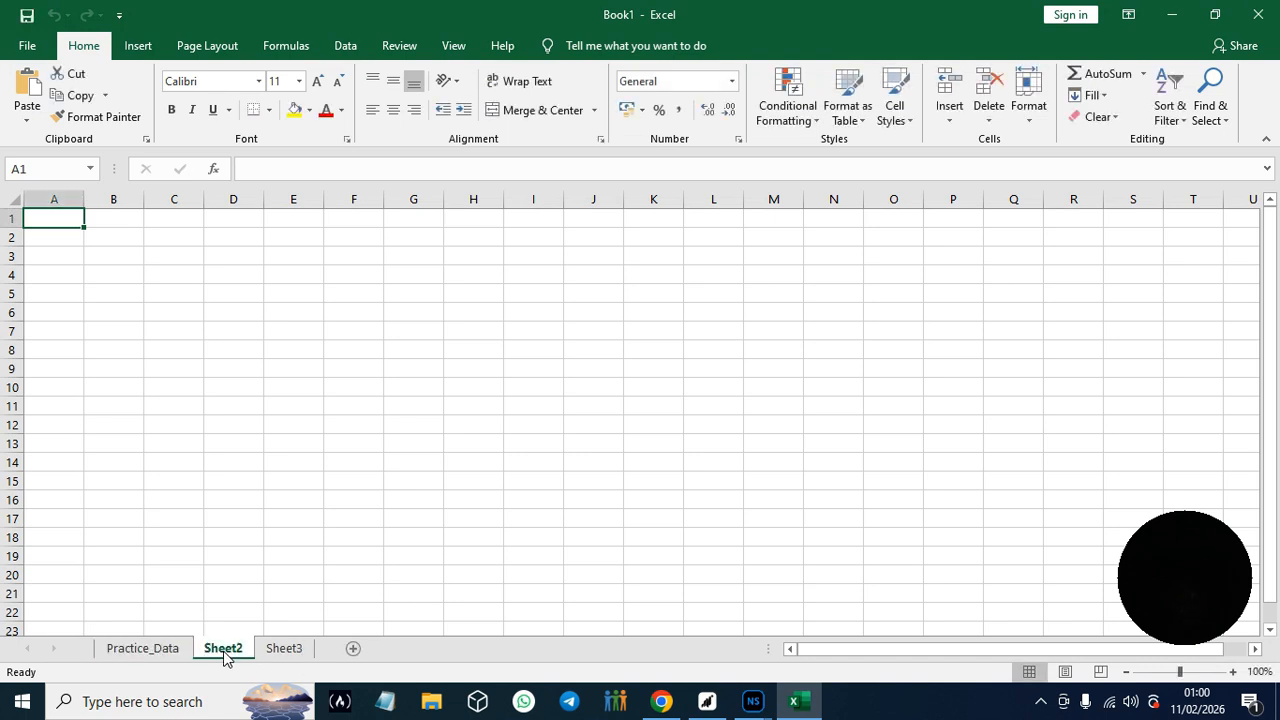
{"action": "right_click", "coordinate": [224, 651]}
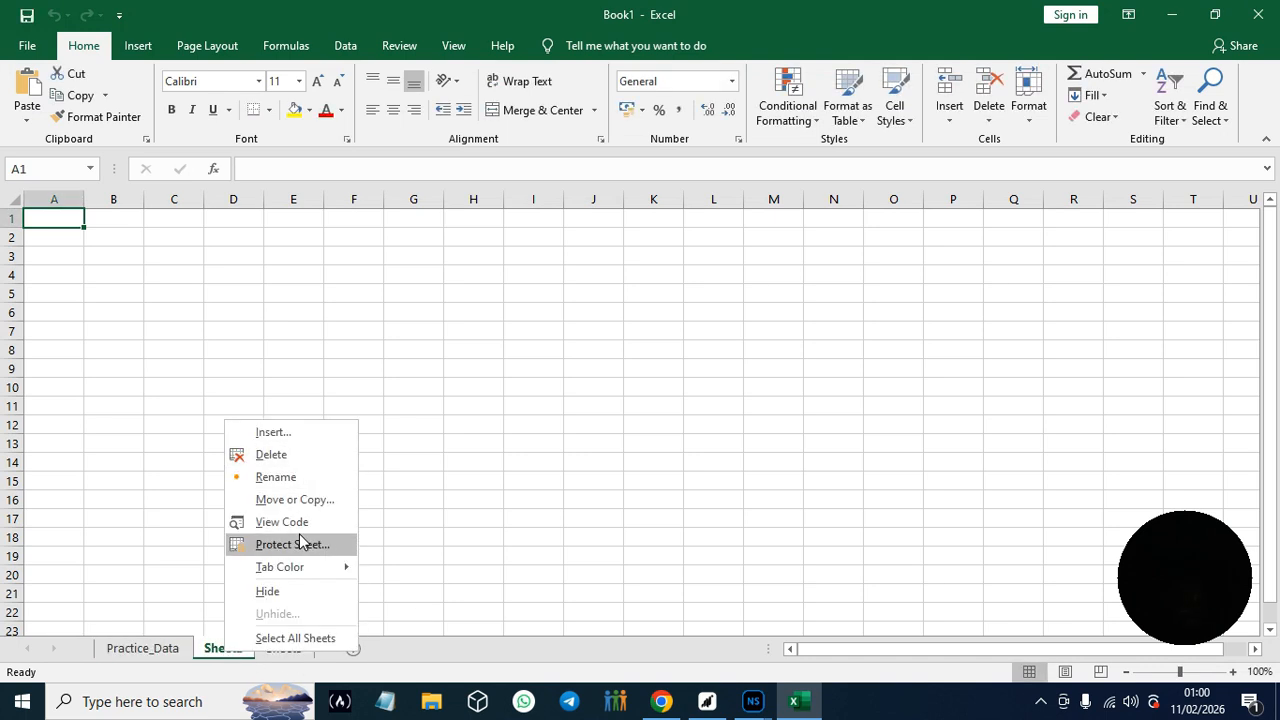
{"action": "left_click", "coordinate": [286, 477]}
{"action": "type", "text": "Analysis"}
{"action": "key", "text": "Return"}
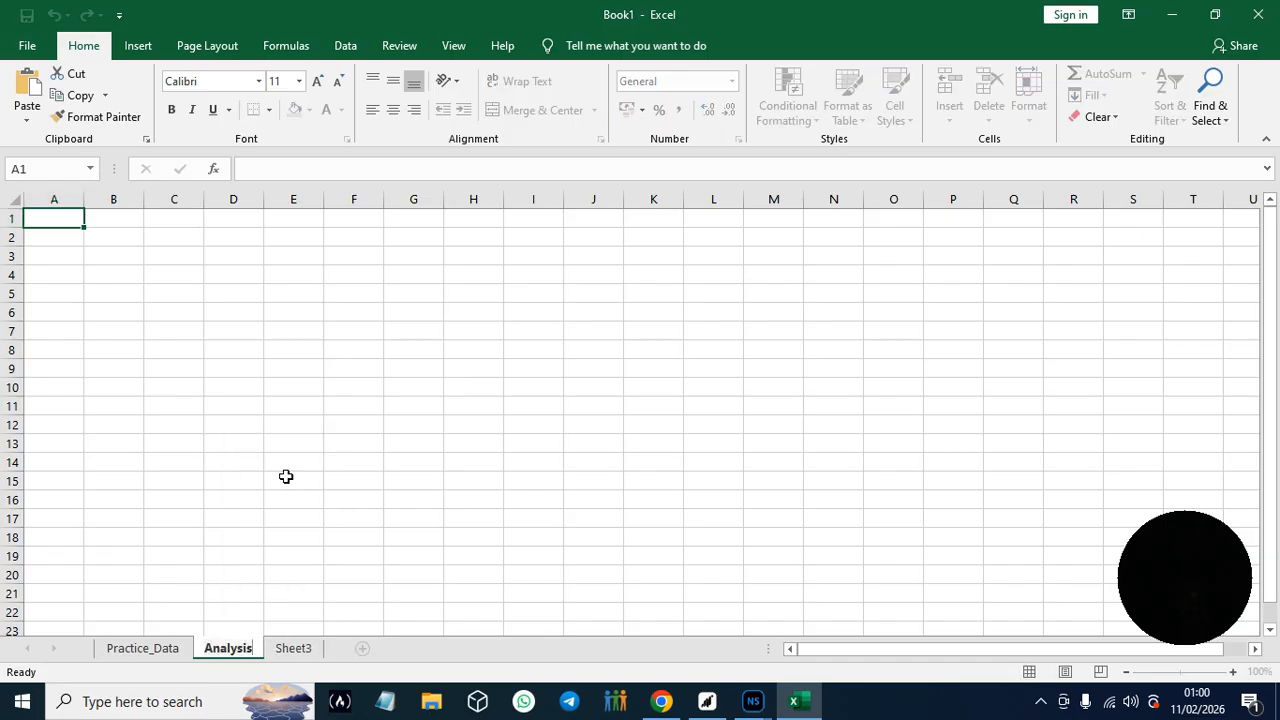
- Read section 1.3 on the Excel interface in the Google Docs guide and return to the Excel workbook
{"action": "left_click", "coordinate": [660, 702]}
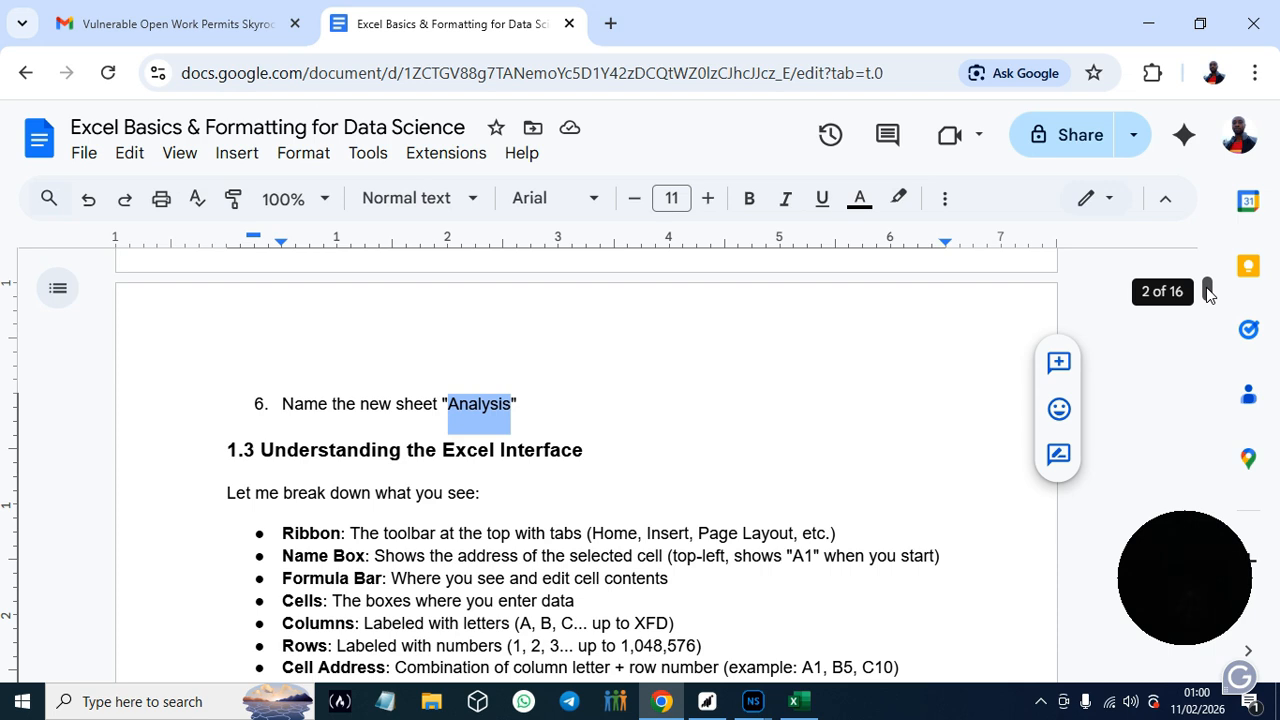
{"action": "scroll", "coordinate": [1208, 292], "scroll_direction": "down", "scroll_amount": 2}
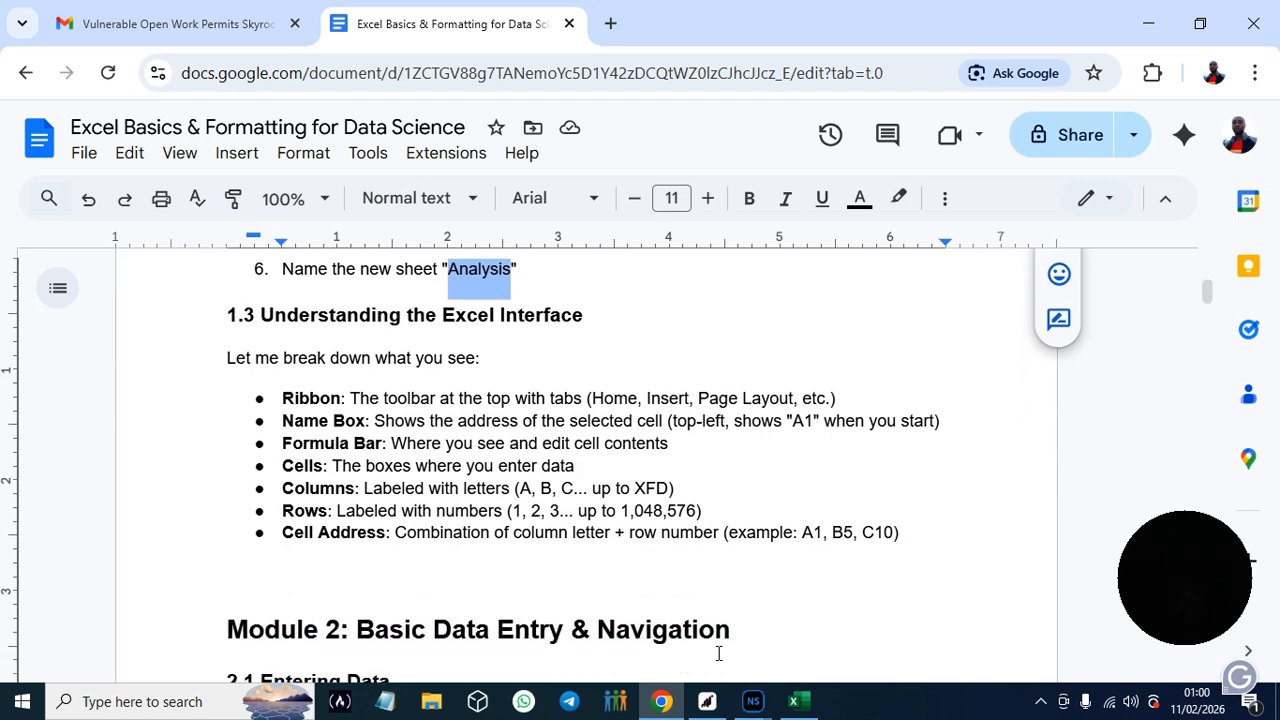
{"action": "left_click", "coordinate": [795, 706]}
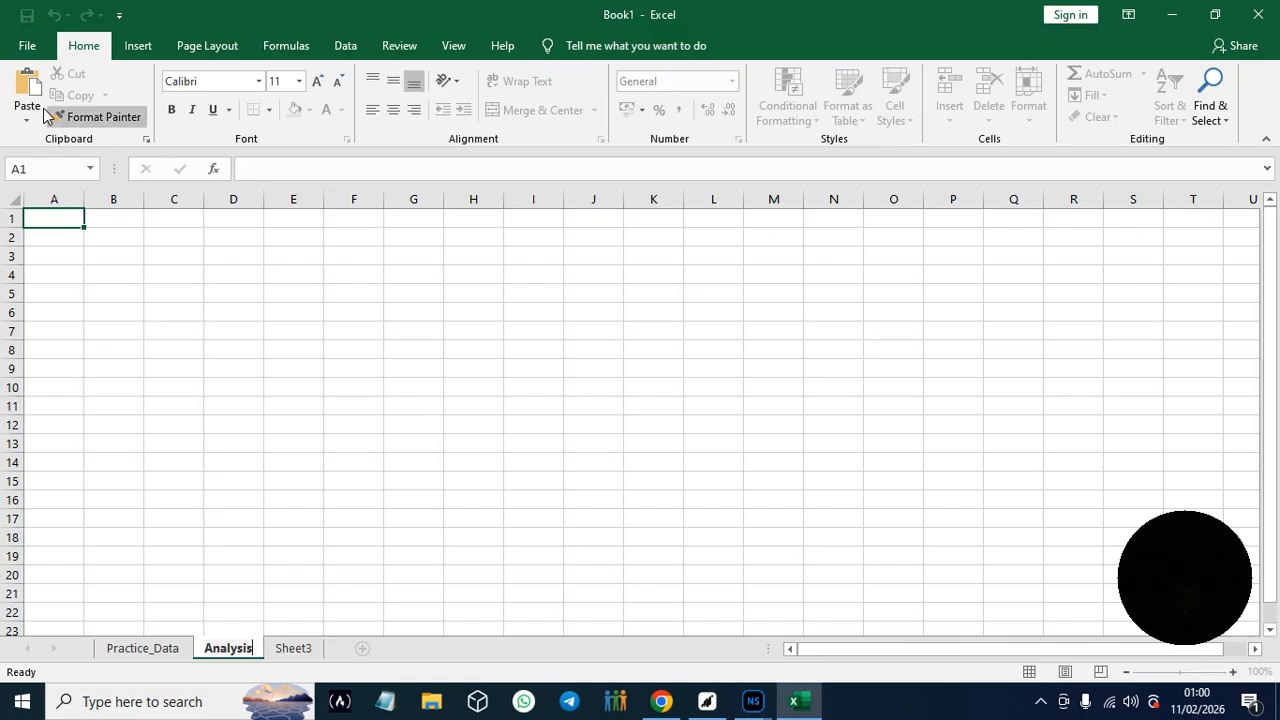
- Look through the ribbon's Insert, Page Layout, Formulas, Data, Review, View and Help commands, ending on the Home commands
{"action": "left_click", "coordinate": [22, 47]}
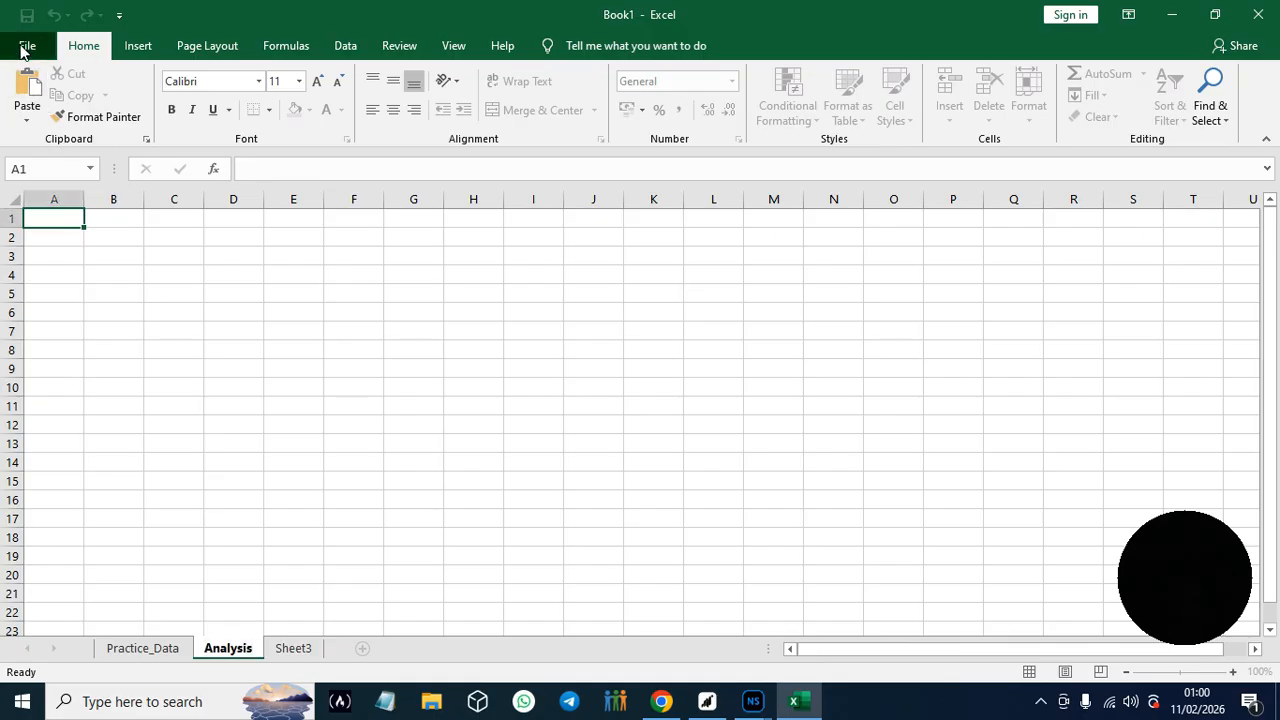
{"action": "left_click", "coordinate": [40, 36]}
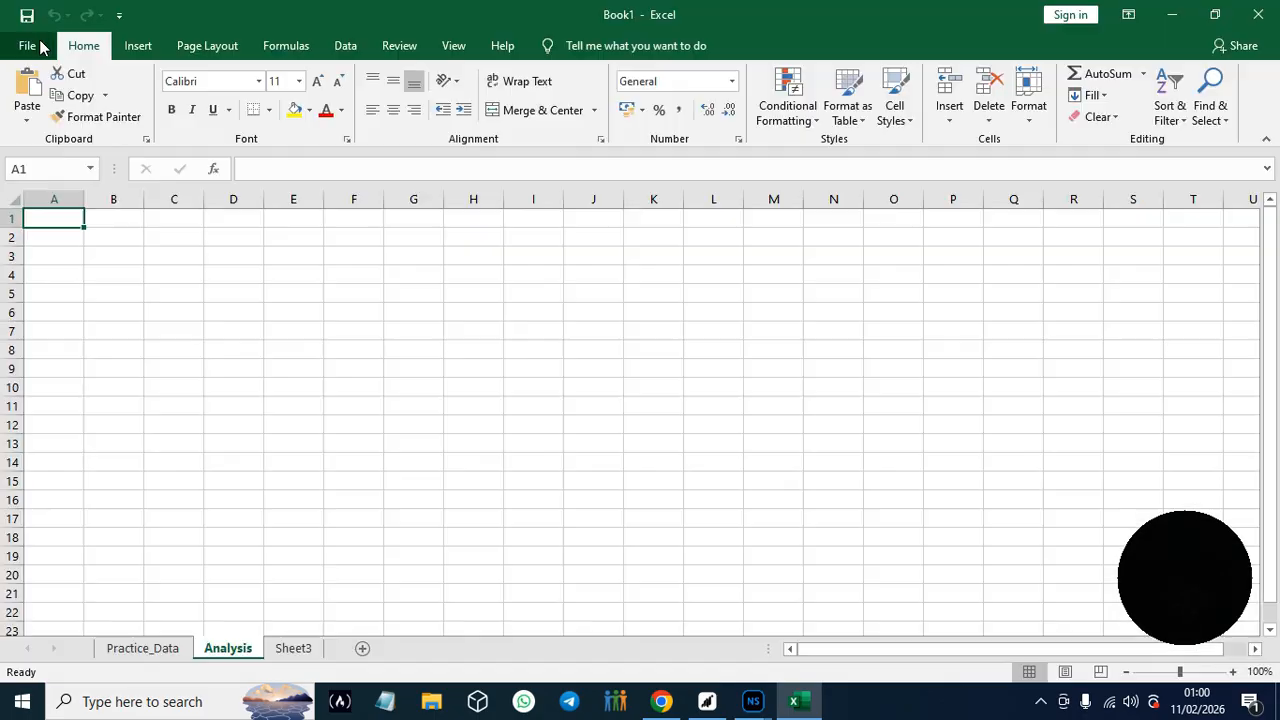
{"action": "left_click", "coordinate": [136, 48]}
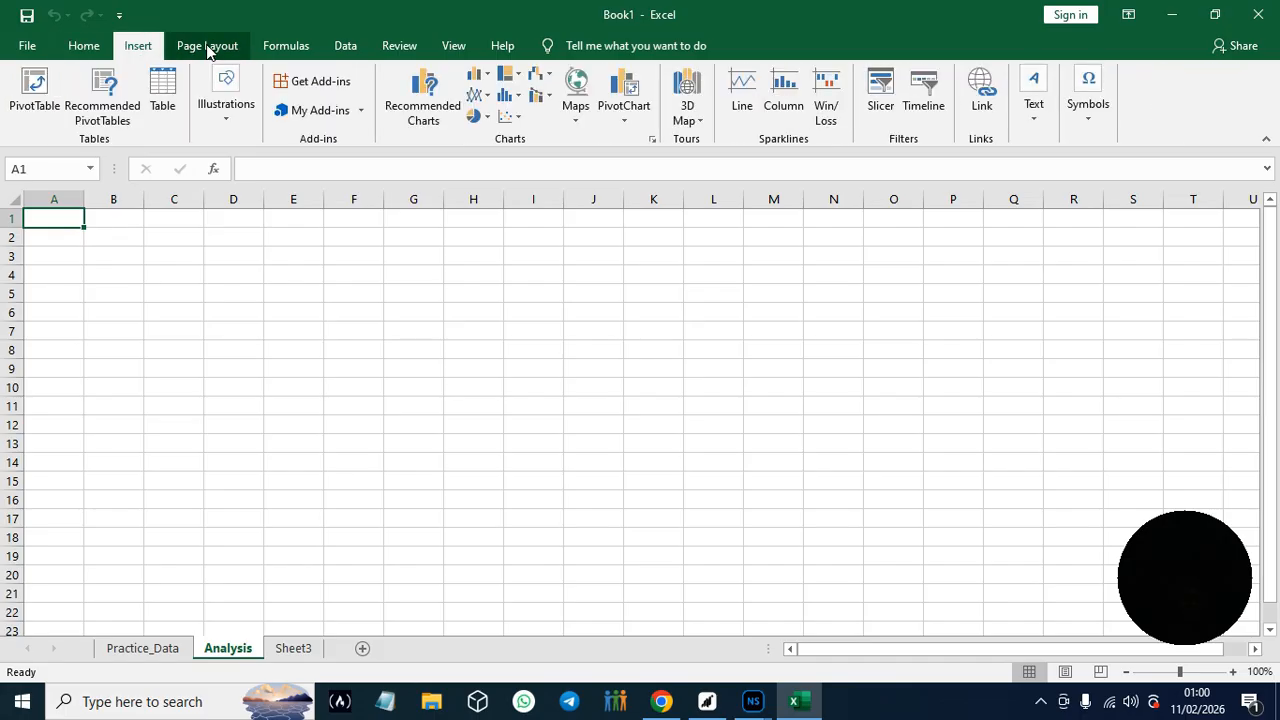
{"action": "left_click", "coordinate": [208, 48]}
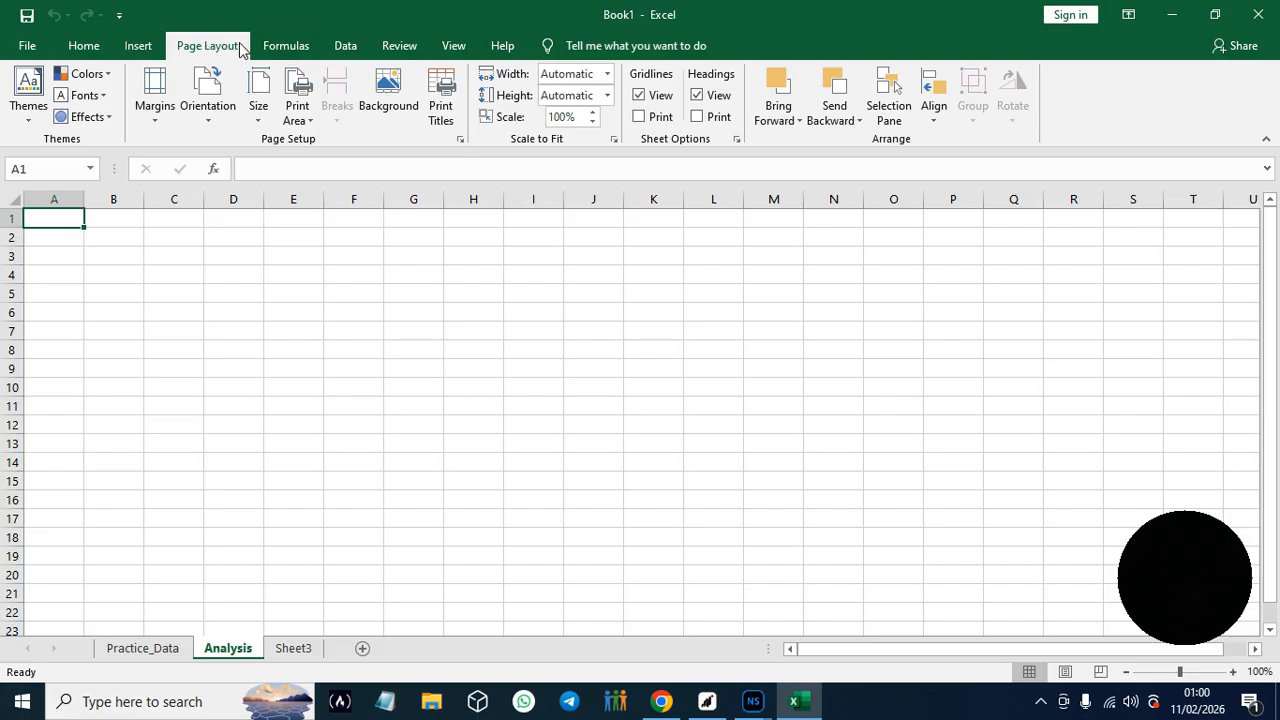
{"action": "left_click", "coordinate": [285, 47]}
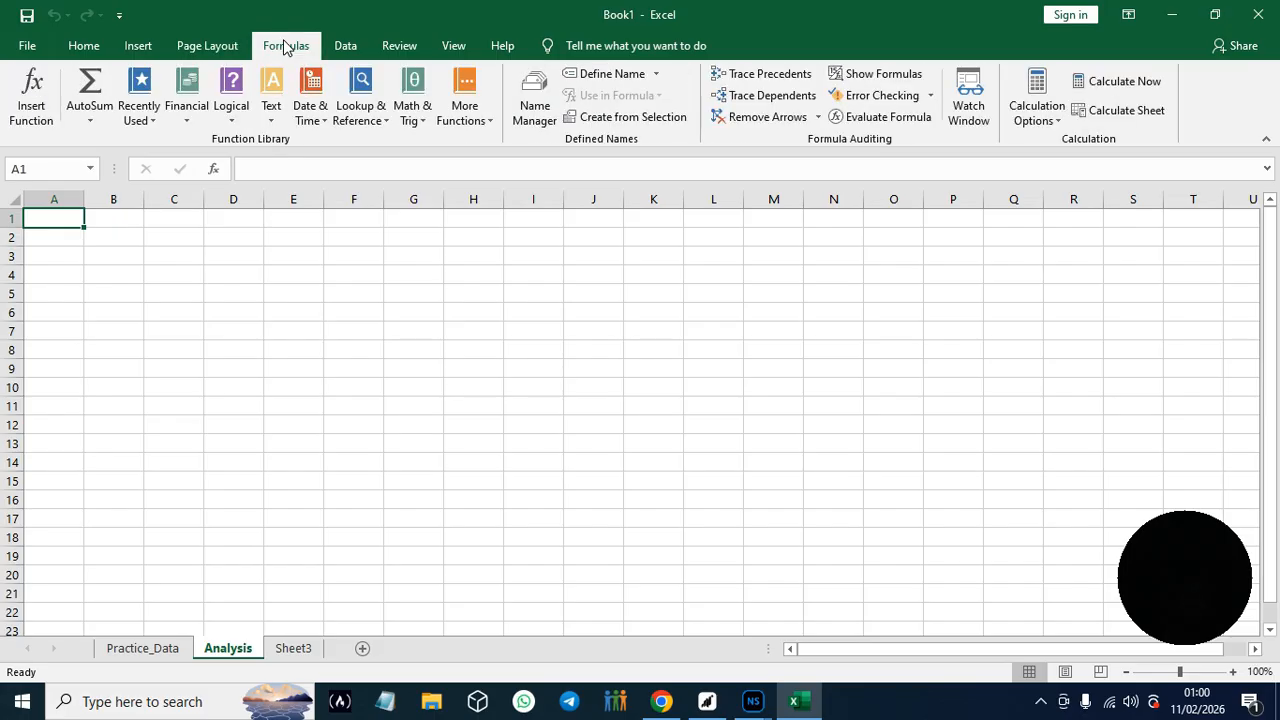
{"action": "left_click", "coordinate": [352, 47]}
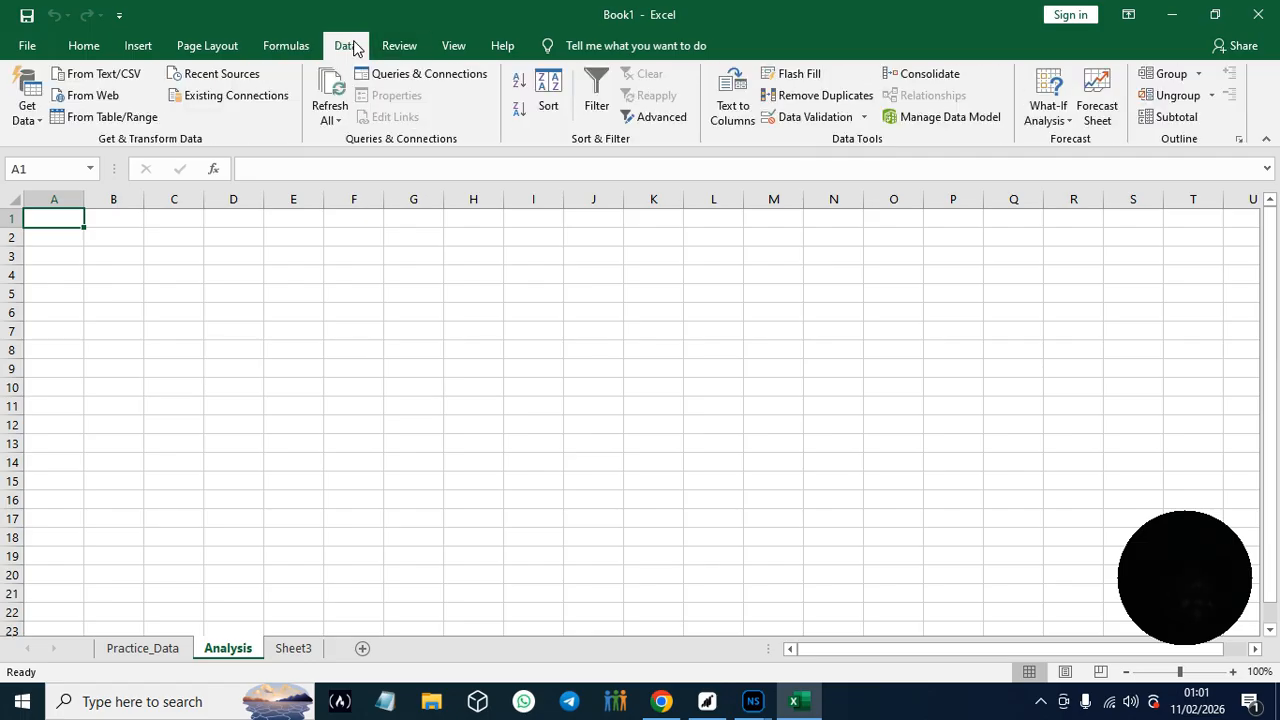
{"action": "left_click", "coordinate": [293, 47]}
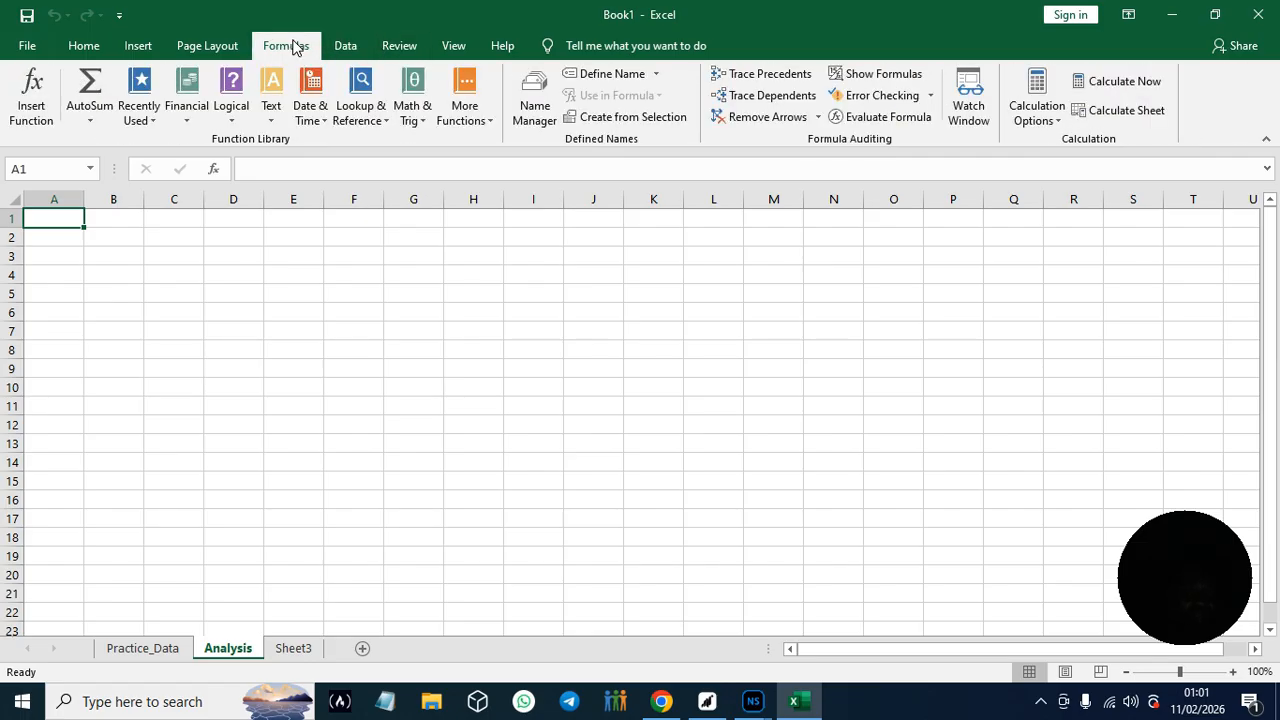
{"action": "left_click", "coordinate": [400, 46]}
{"action": "left_click", "coordinate": [449, 48]}
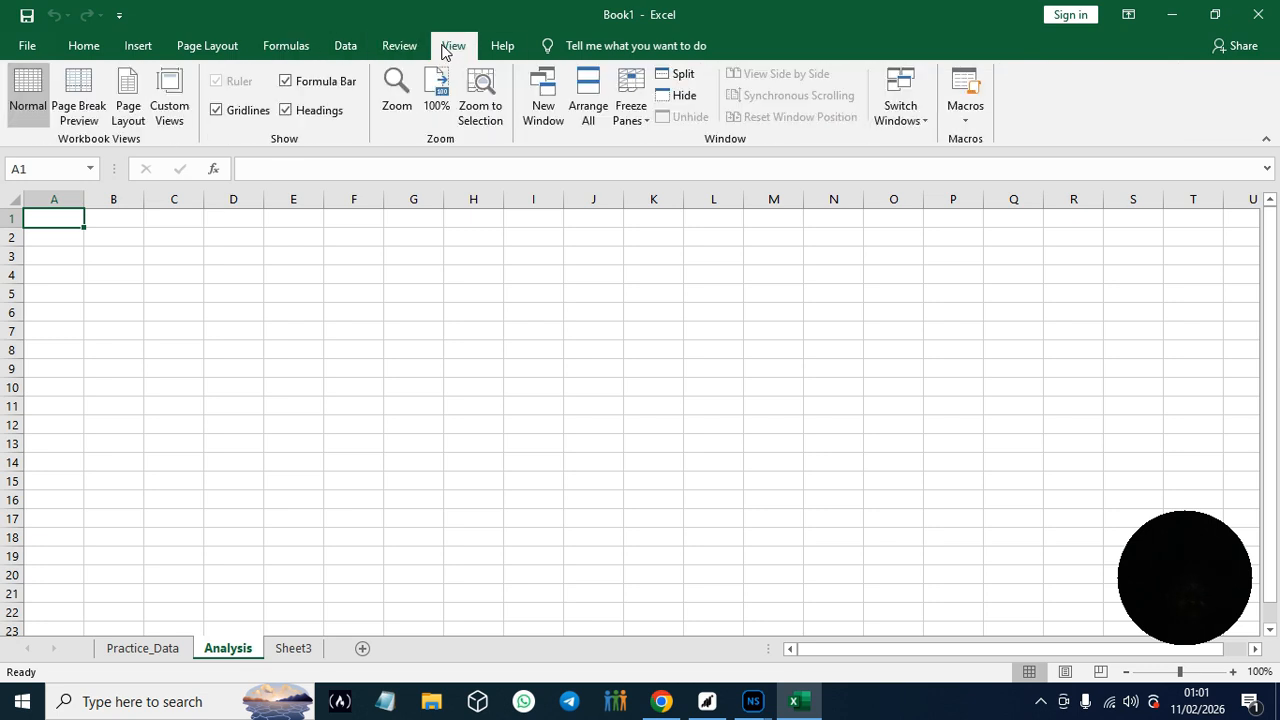
{"action": "left_click", "coordinate": [499, 52]}
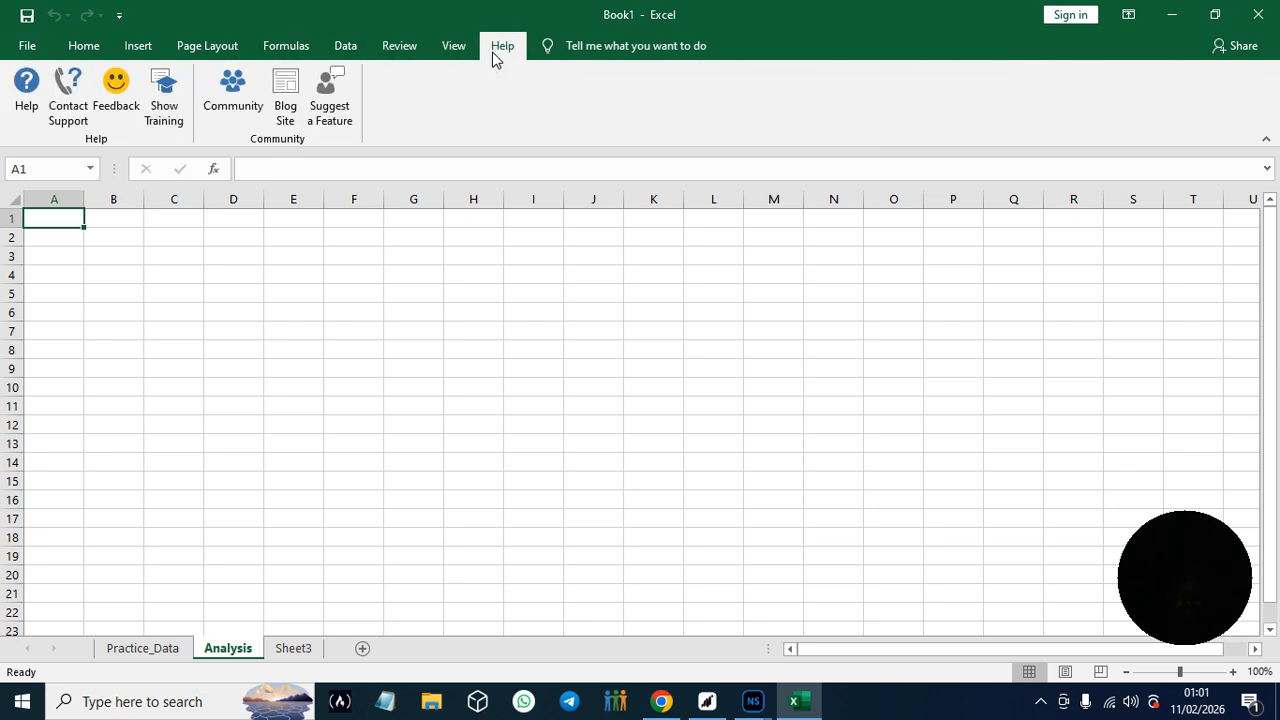
{"action": "left_click", "coordinate": [92, 50]}
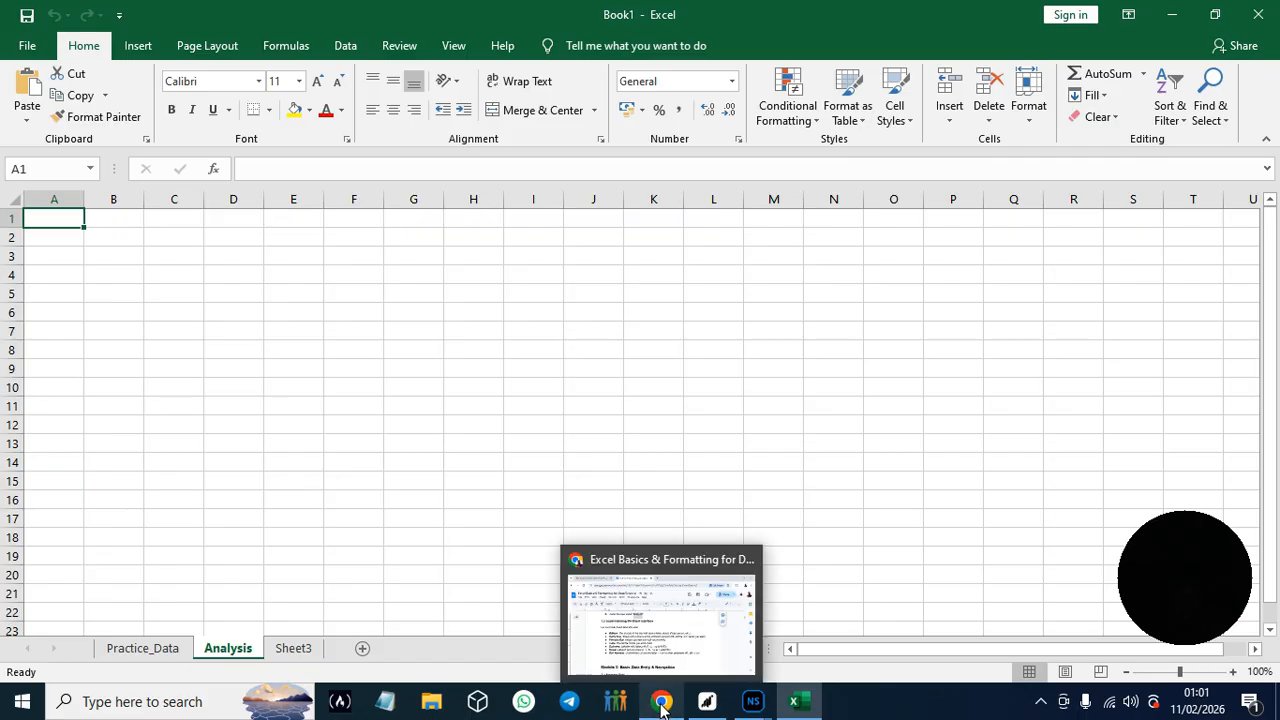
- Read the guide's Name Box and Formula Bar entries in Google Docs and place the cursor in Excel's formula bar for cell A1
{"action": "left_click", "coordinate": [660, 615]}
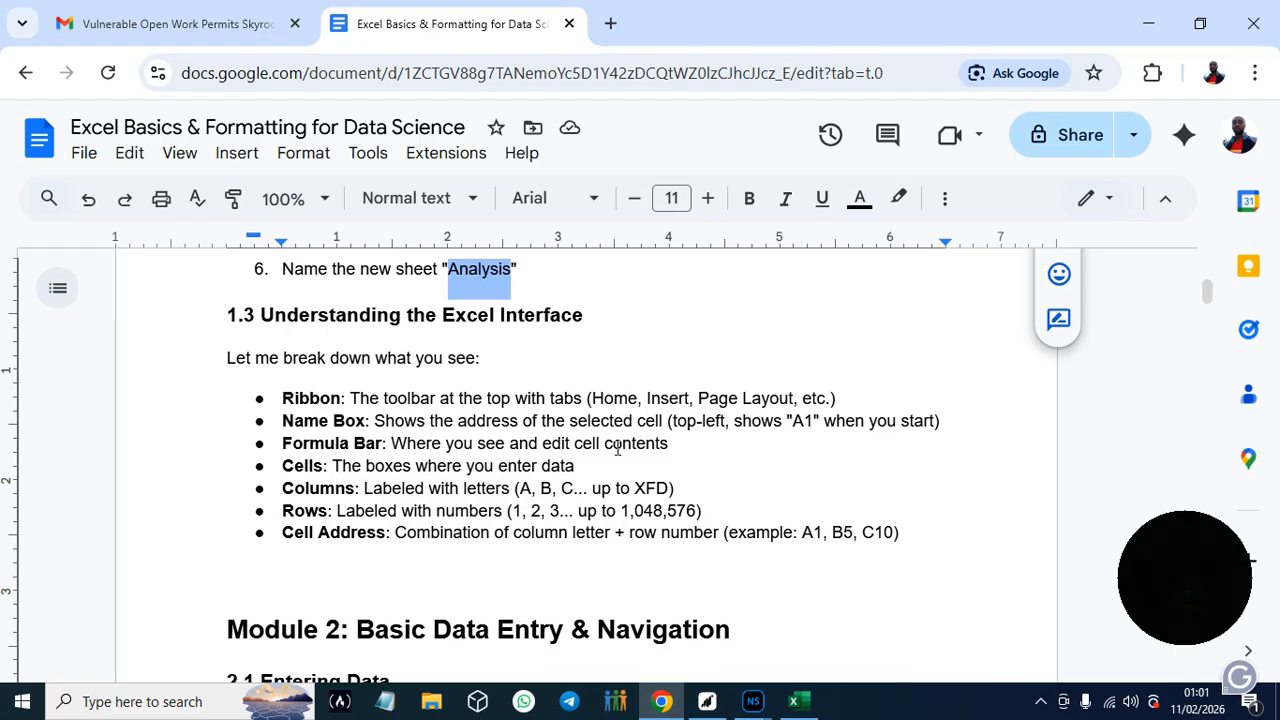
{"action": "left_click", "coordinate": [793, 701]}
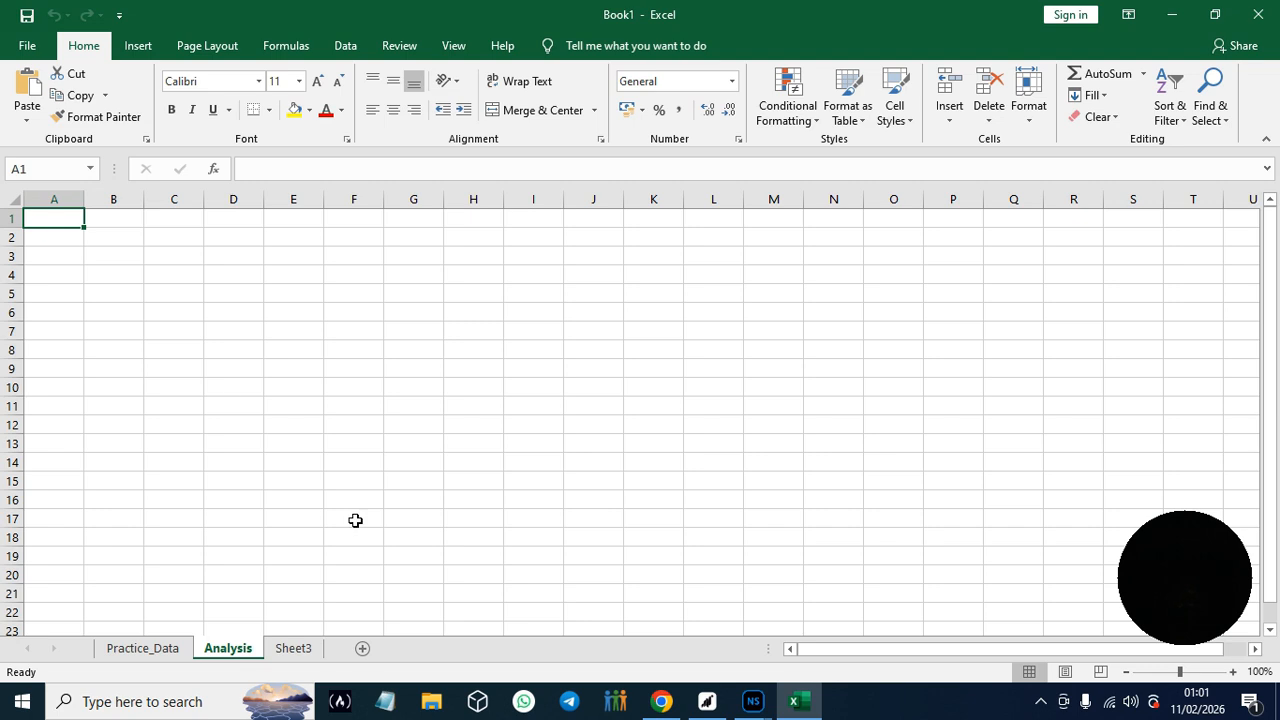
{"action": "left_click", "coordinate": [661, 701]}
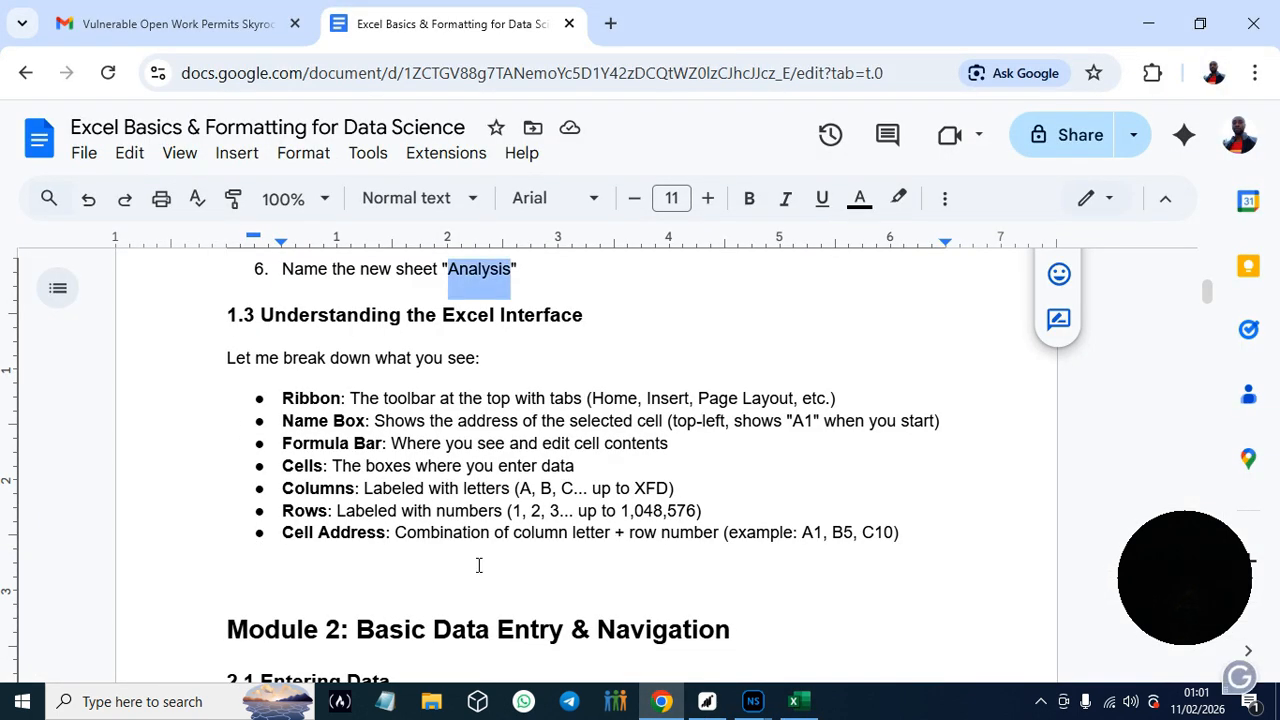
{"action": "mouse_move", "coordinate": [663, 708]}
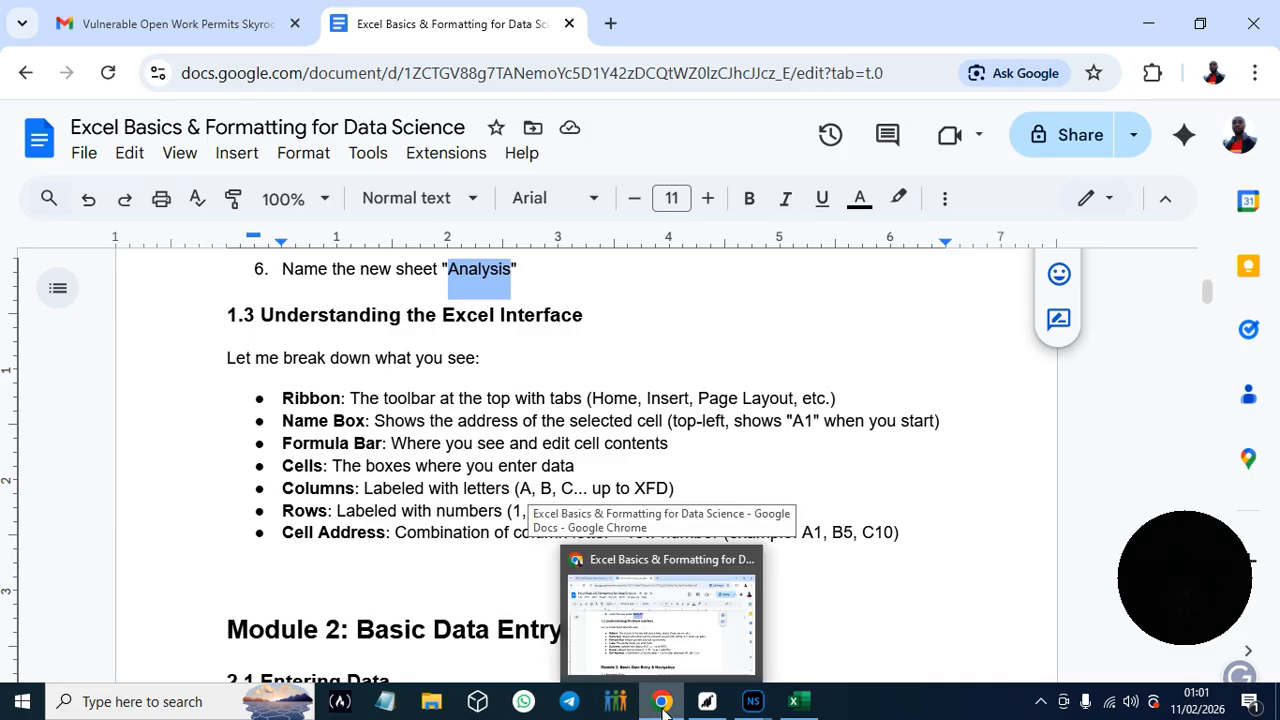
{"action": "left_click", "coordinate": [663, 701]}
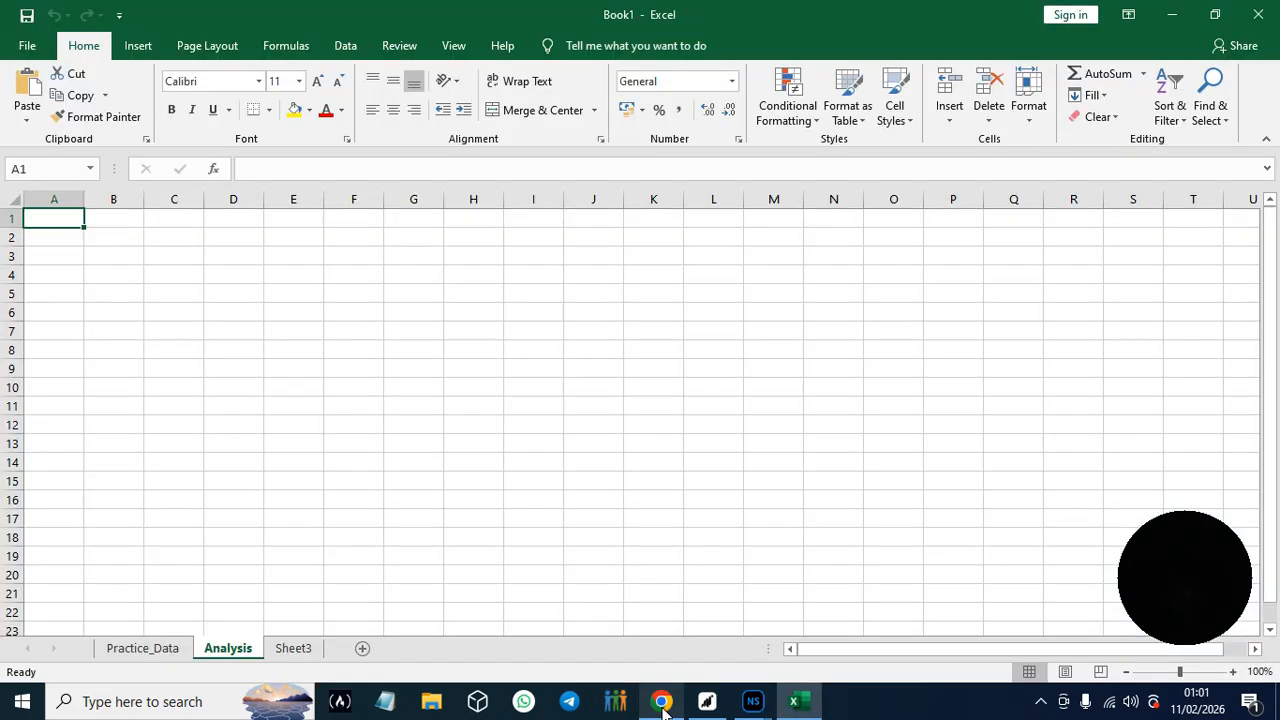
{"action": "left_click", "coordinate": [366, 173]}
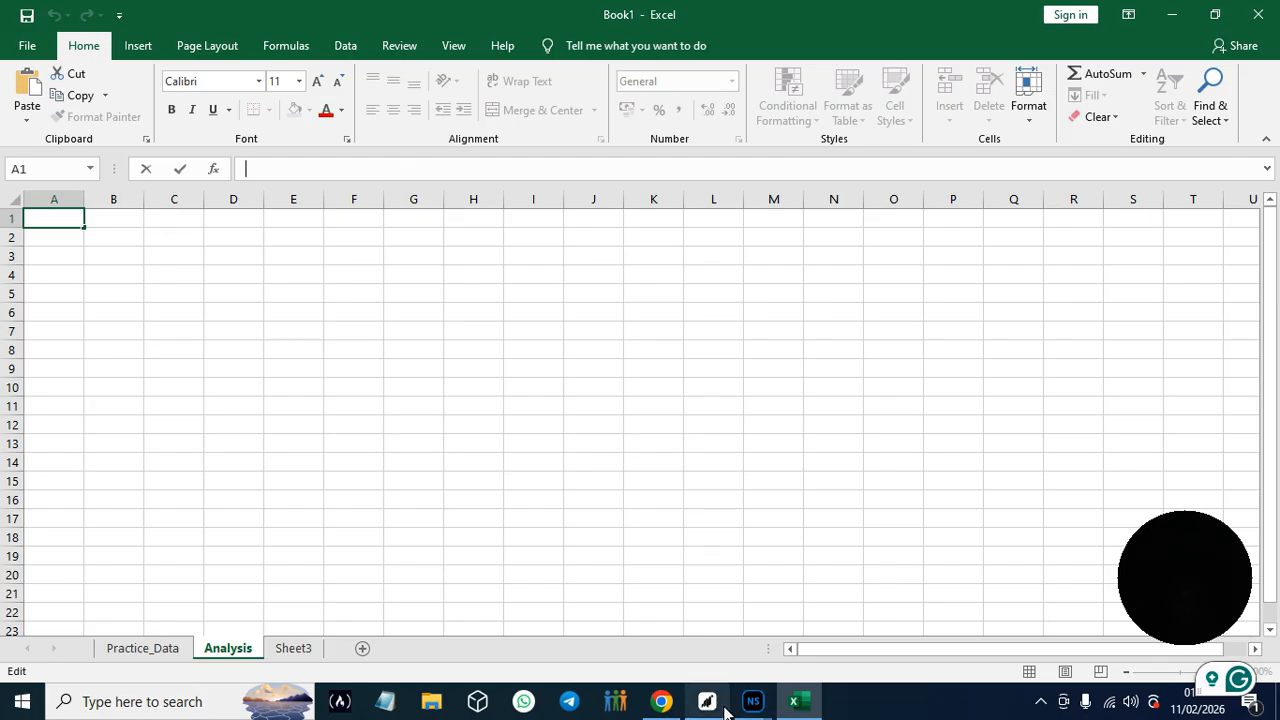
- Read the guide's description of cells in Google Docs and select cells A2 and A3 in turn on Excel's Analysis sheet
{"action": "left_click", "coordinate": [661, 701]}
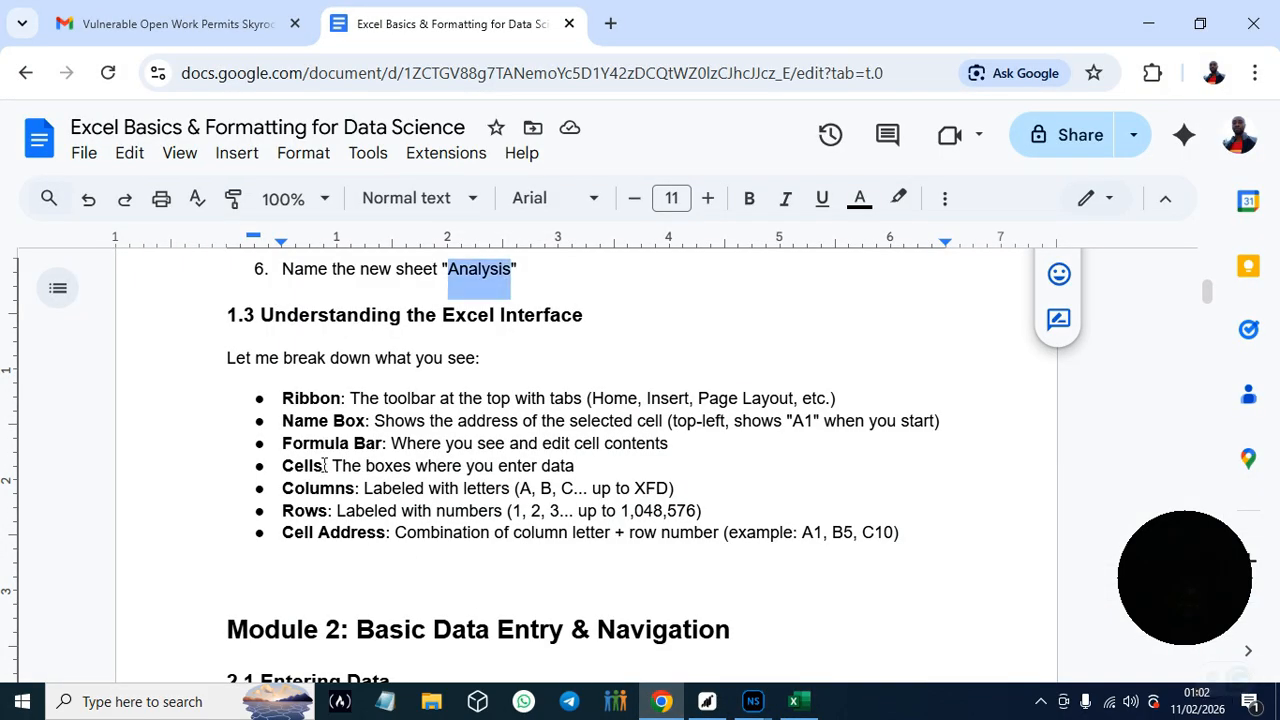
{"action": "left_click", "coordinate": [794, 701]}
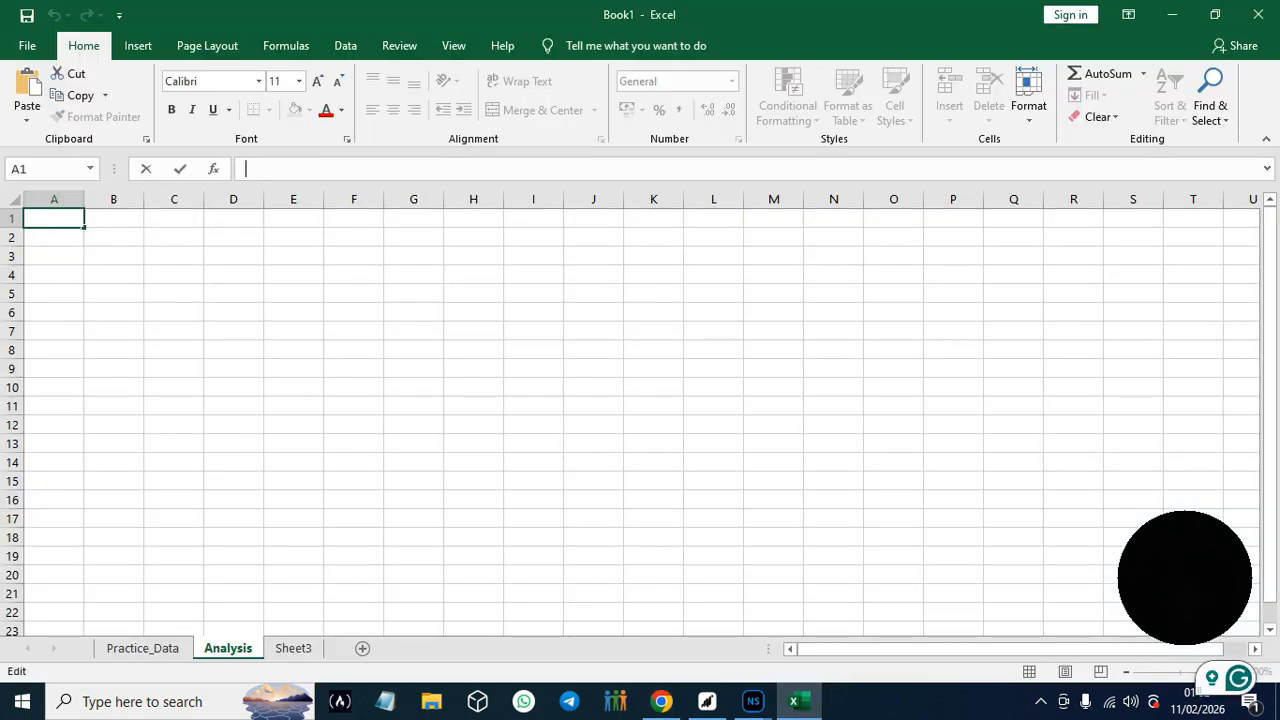
{"action": "left_click", "coordinate": [66, 240]}
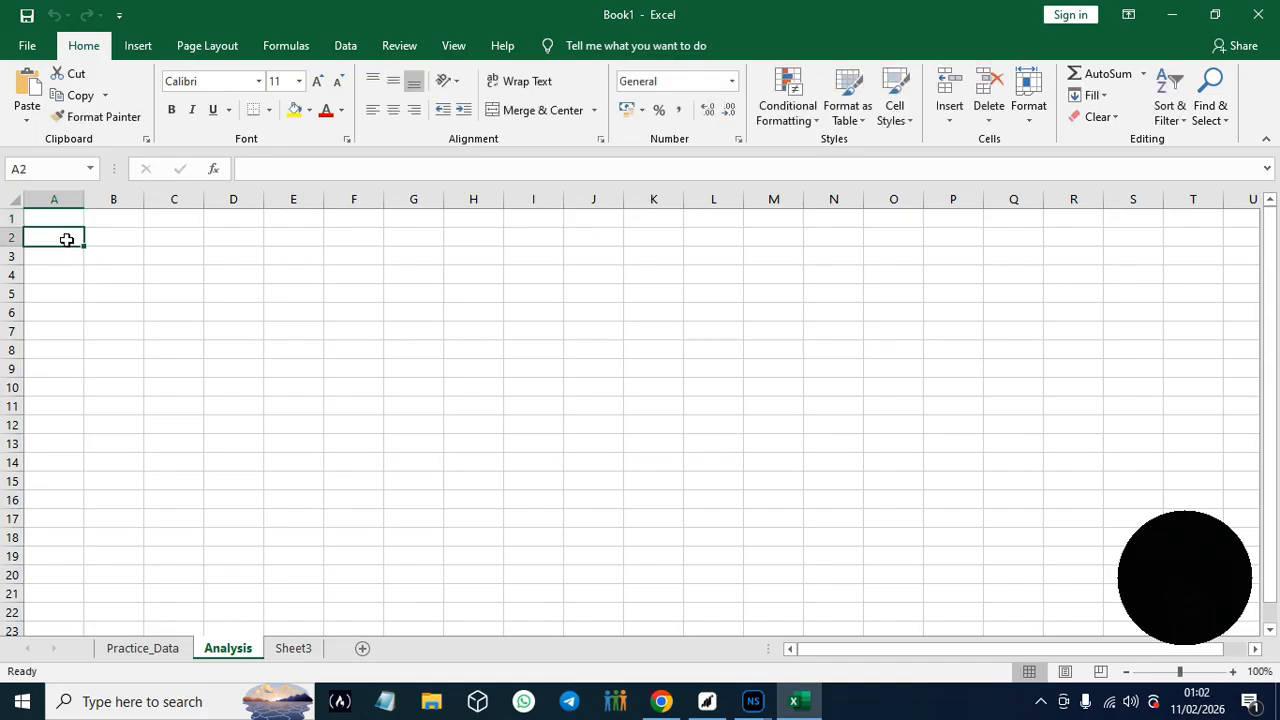
{"action": "left_click", "coordinate": [80, 254]}
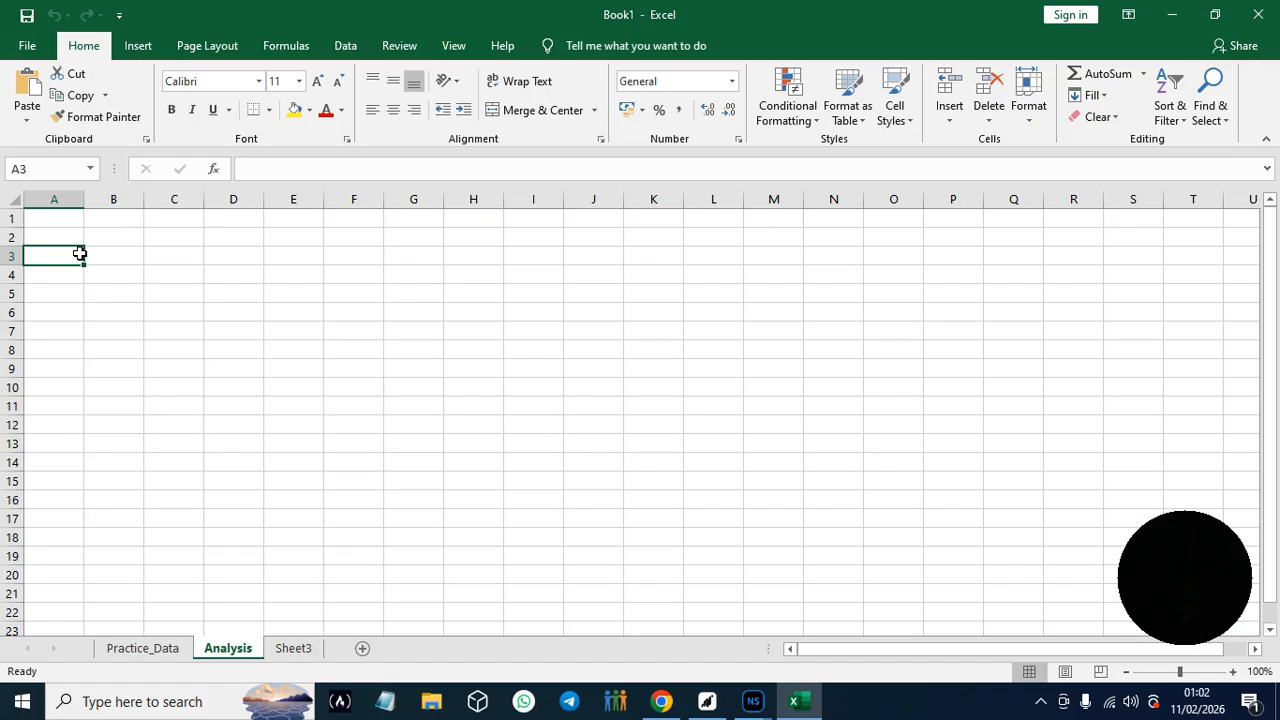
- Read the Columns, Rows and Cell Address entries in the Google Docs guide and compare them with the Excel worksheet grid
{"action": "left_click", "coordinate": [661, 701]}
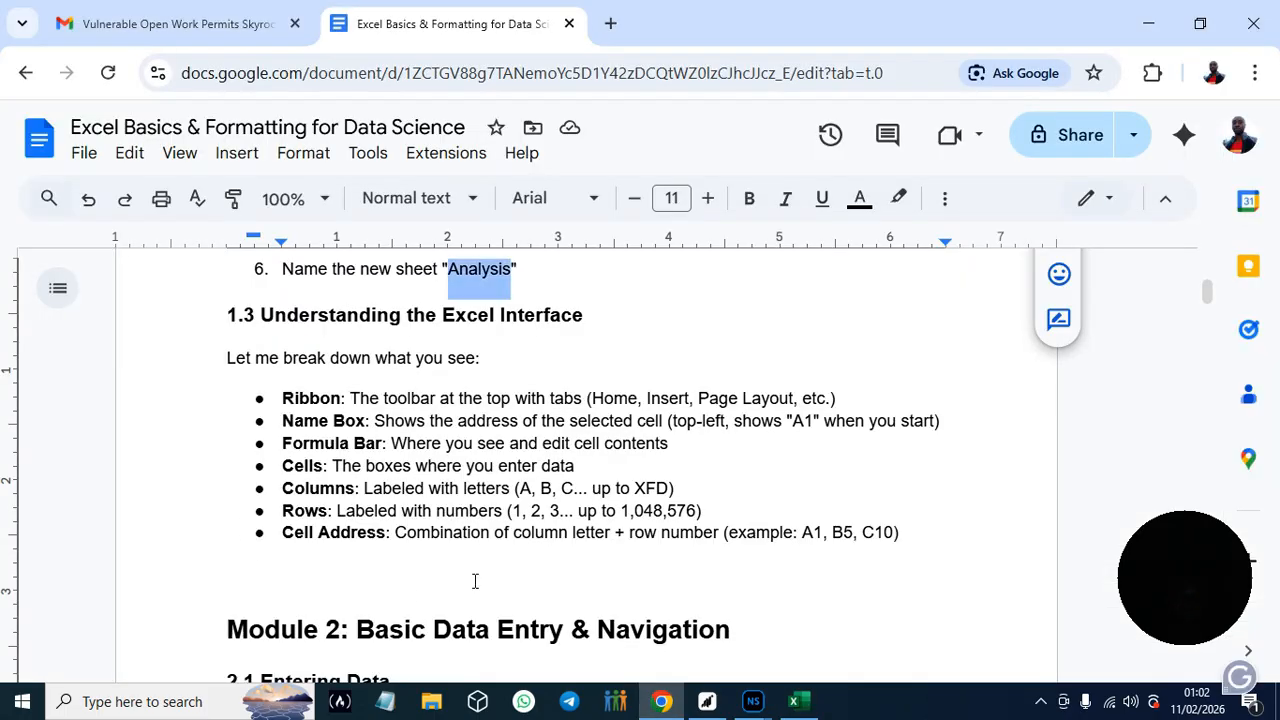
{"action": "left_click", "coordinate": [816, 712]}
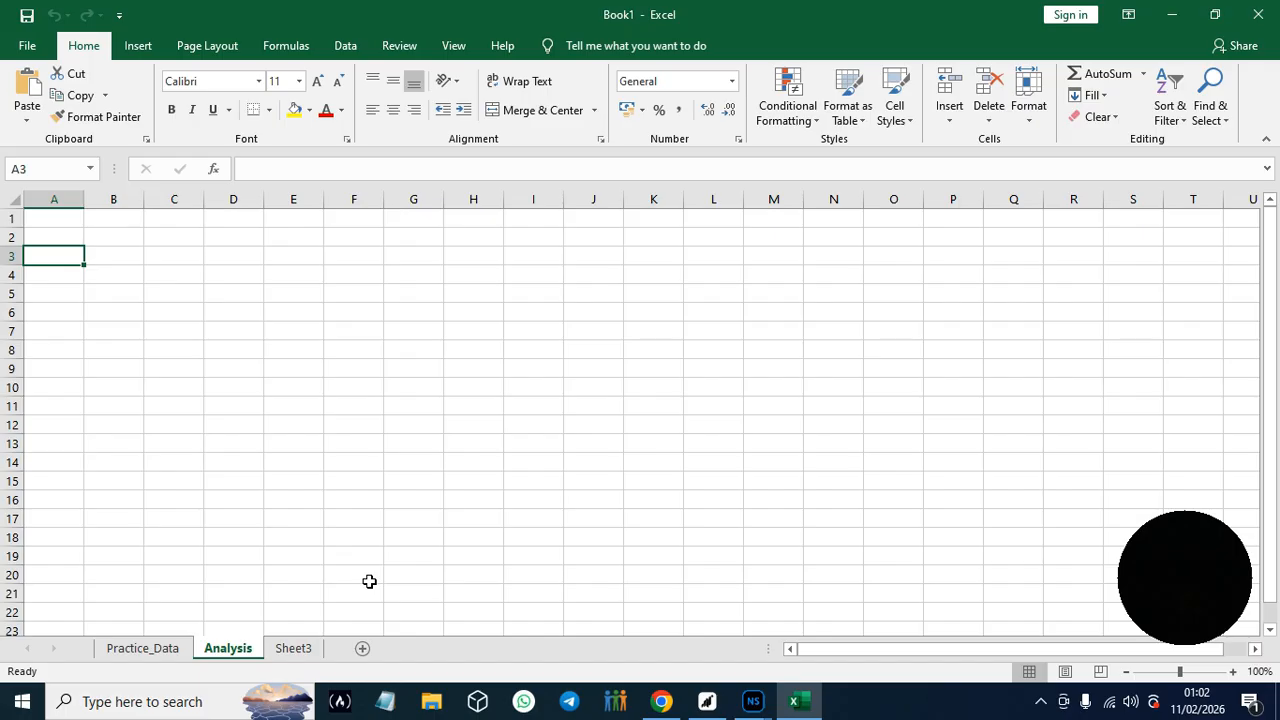
{"action": "left_click", "coordinate": [660, 704]}
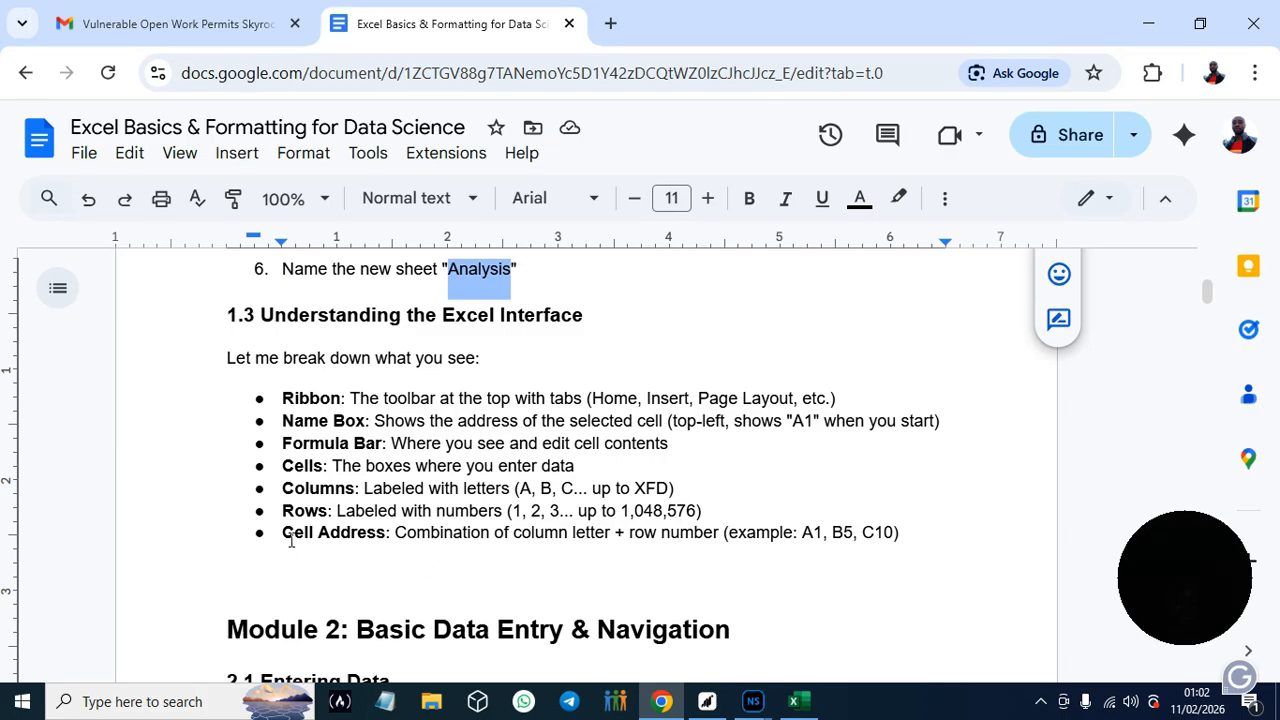
{"action": "mouse_move", "coordinate": [806, 708]}
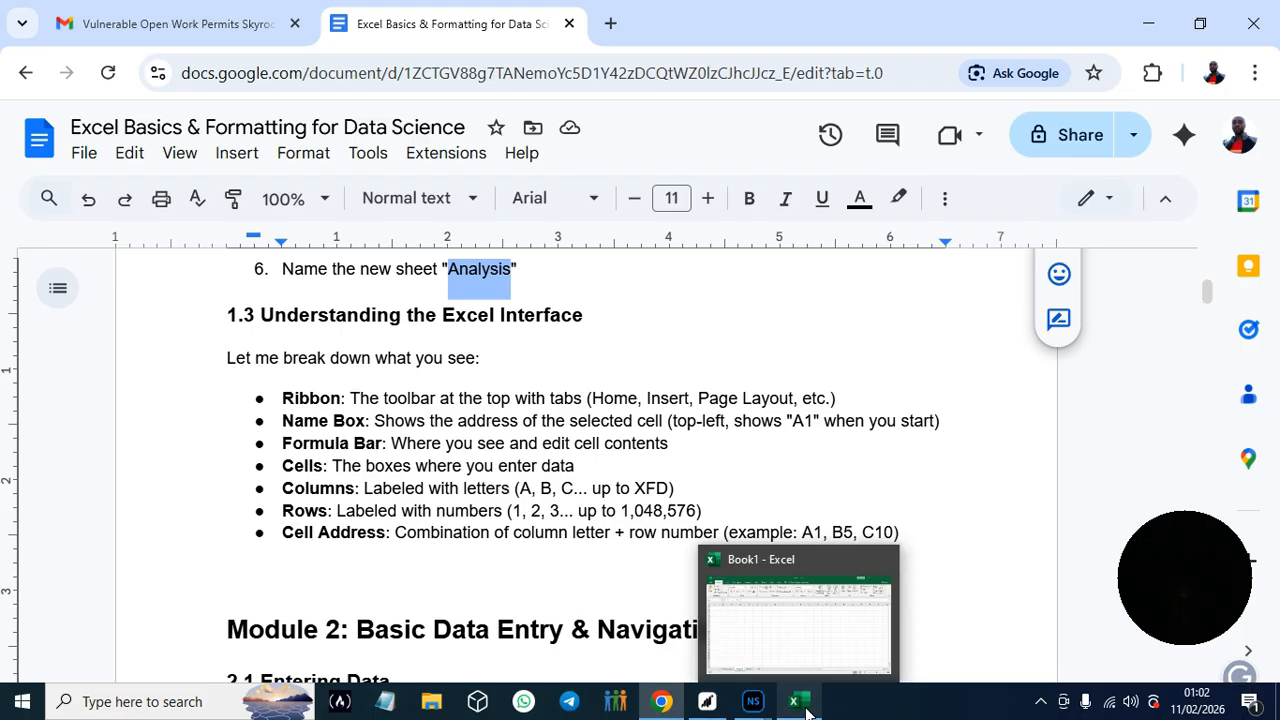
{"action": "left_click", "coordinate": [797, 702]}
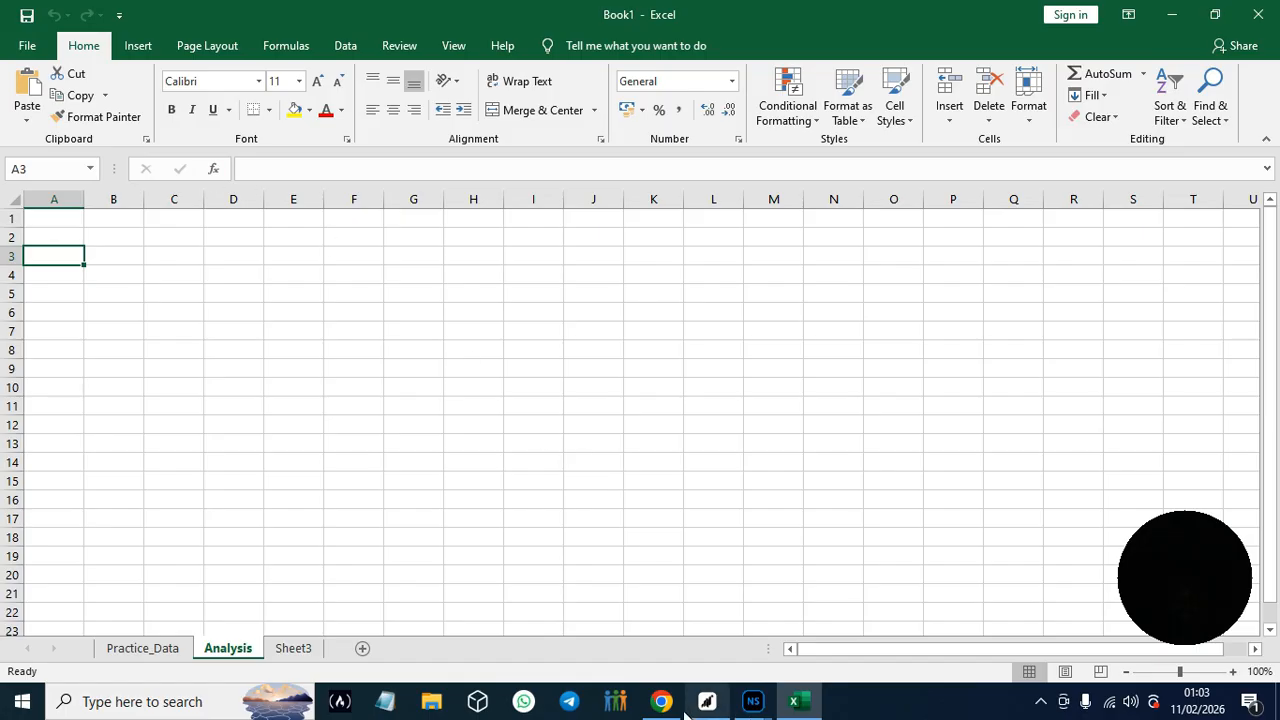
- Copy the Student_ID heading from Hands-On Practice #2 in the Google Docs guide into cell A1 of Excel's Analysis sheet
{"action": "mouse_move", "coordinate": [667, 710]}
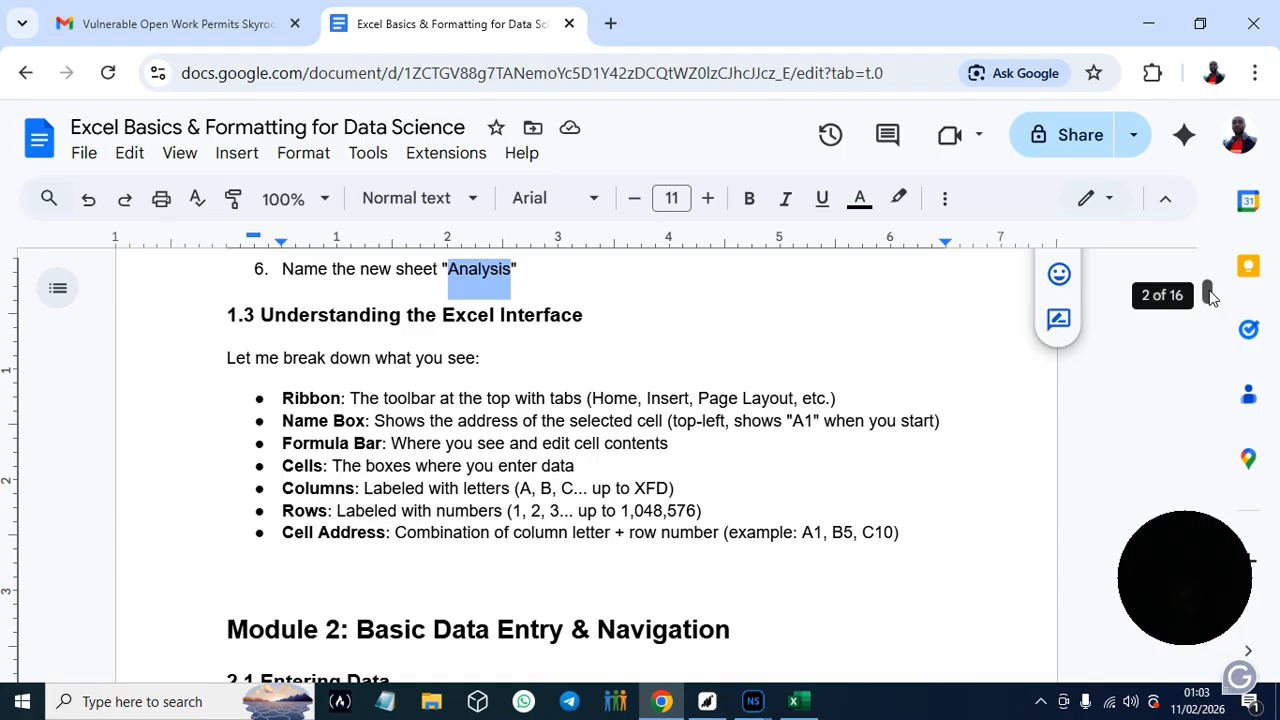
{"action": "left_click_drag", "start_coordinate": [1208, 295], "coordinate": [1210, 303]}
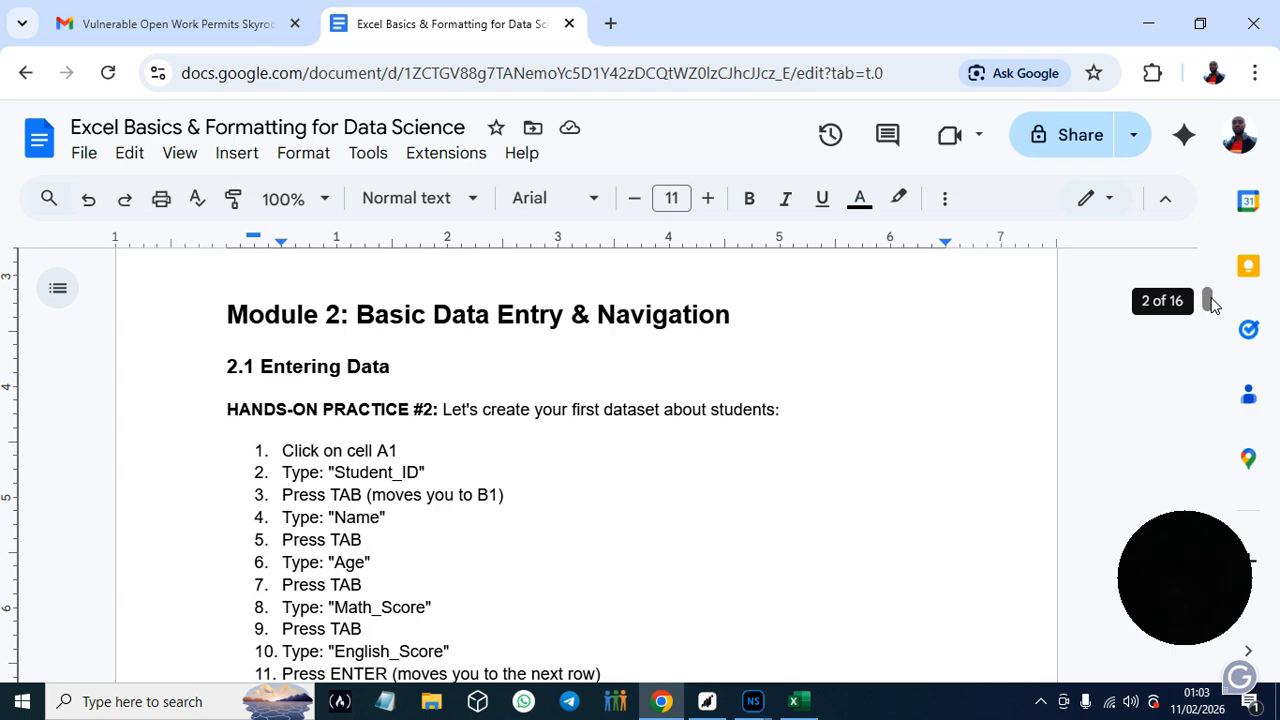
{"action": "left_click_drag", "start_coordinate": [1208, 300], "coordinate": [1208, 303]}
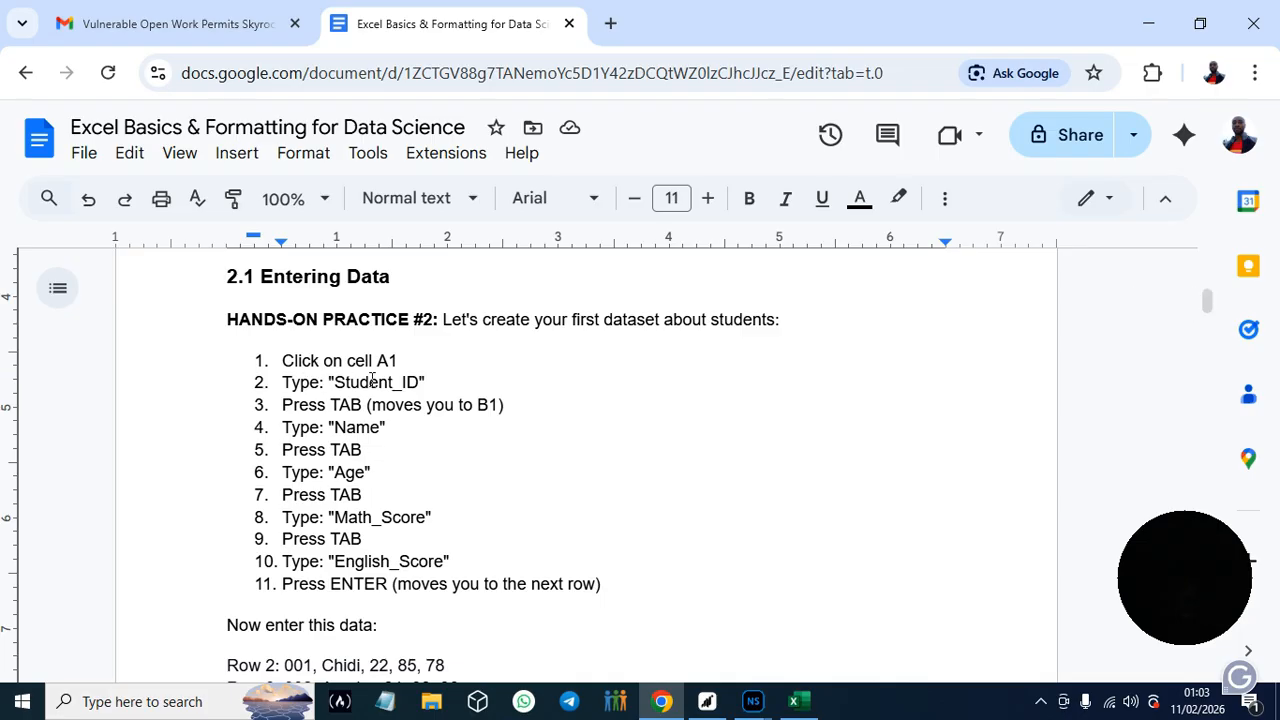
{"action": "left_click_drag", "start_coordinate": [336, 383], "coordinate": [420, 383]}
{"action": "key", "text": "ctrl+c"}
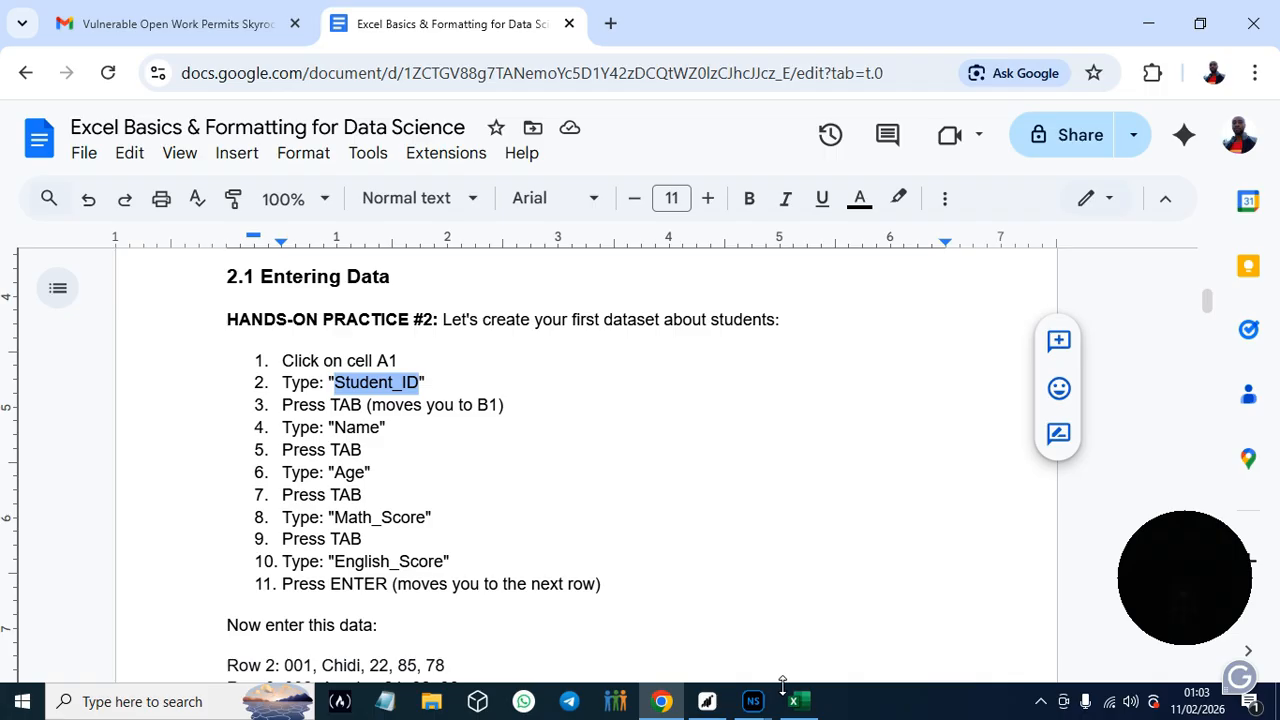
{"action": "left_click", "coordinate": [805, 708]}
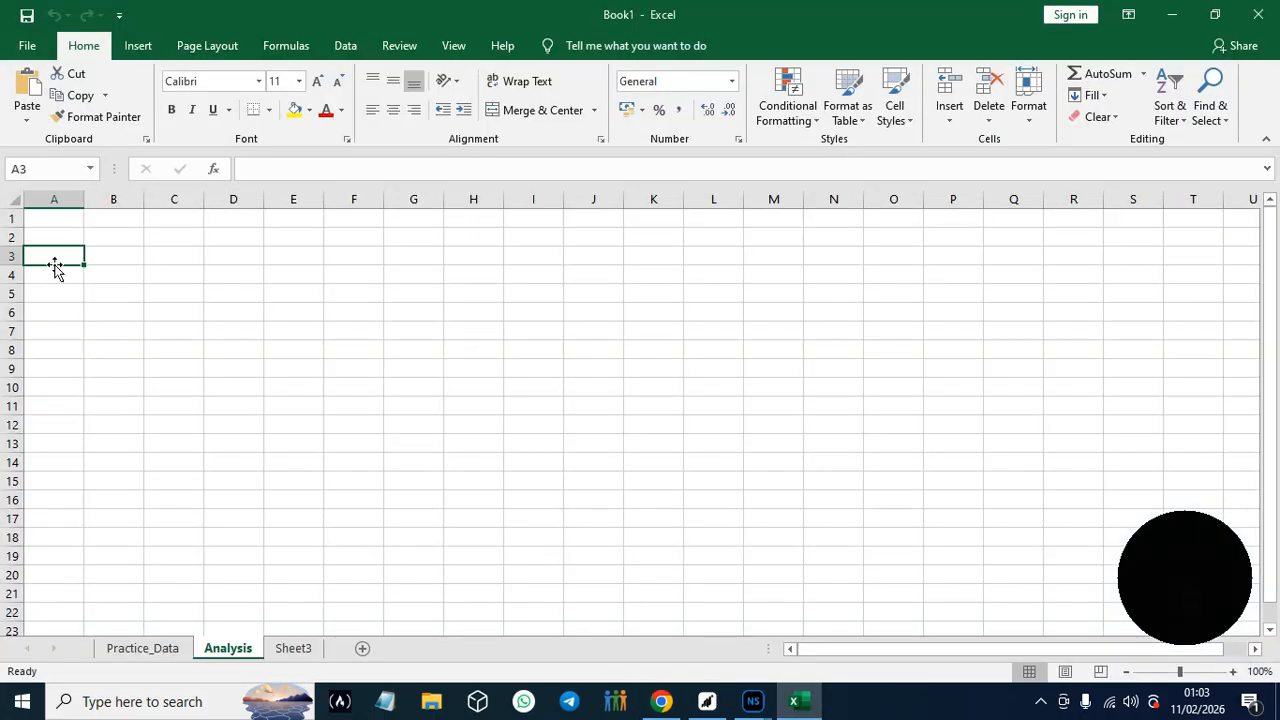
{"action": "left_click", "coordinate": [55, 220]}
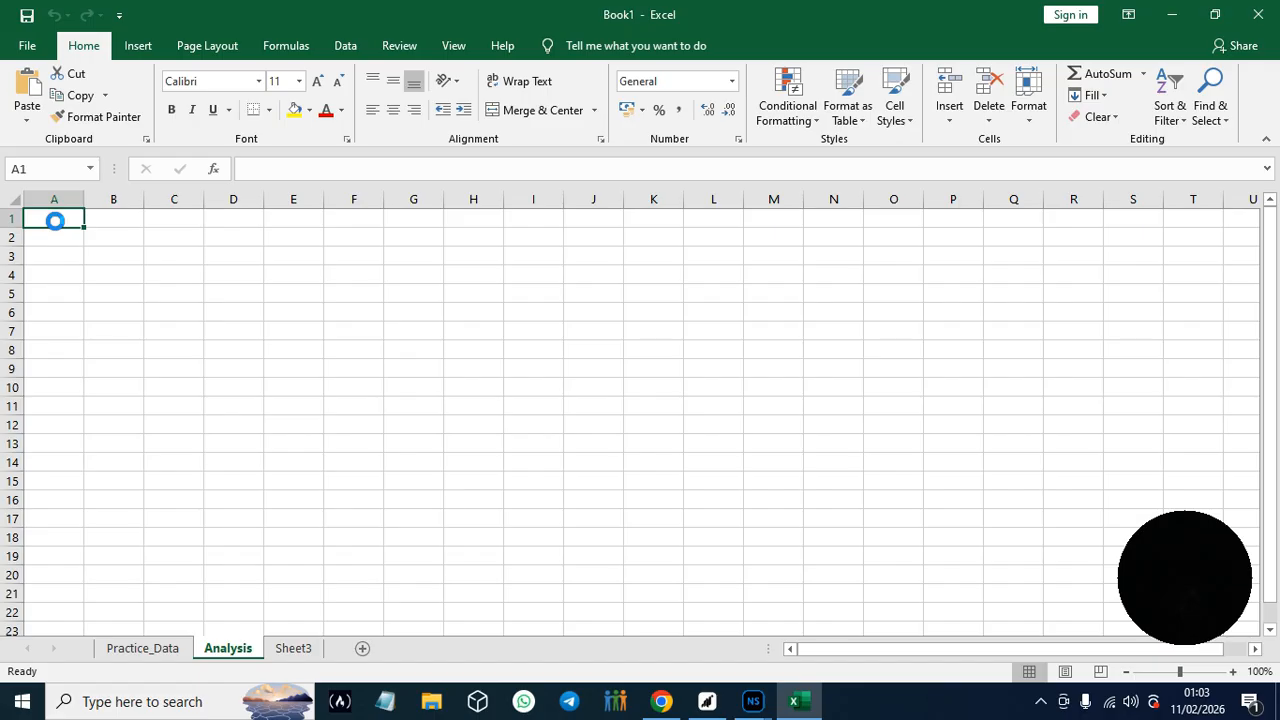
{"action": "key", "text": "ctrl+v"}
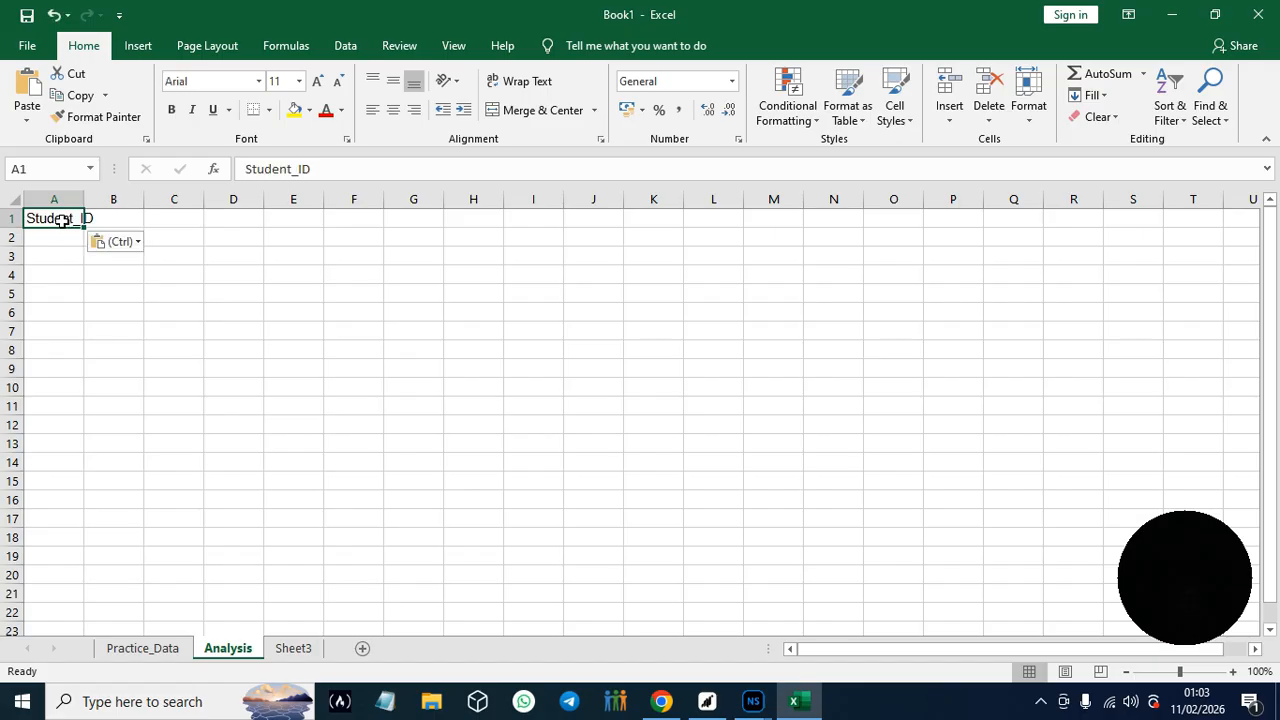
- Copy the Name heading from Hands-On Practice #2 in the Google Docs guide into cell B1 of Excel's Analysis sheet
{"action": "left_click", "coordinate": [661, 701]}
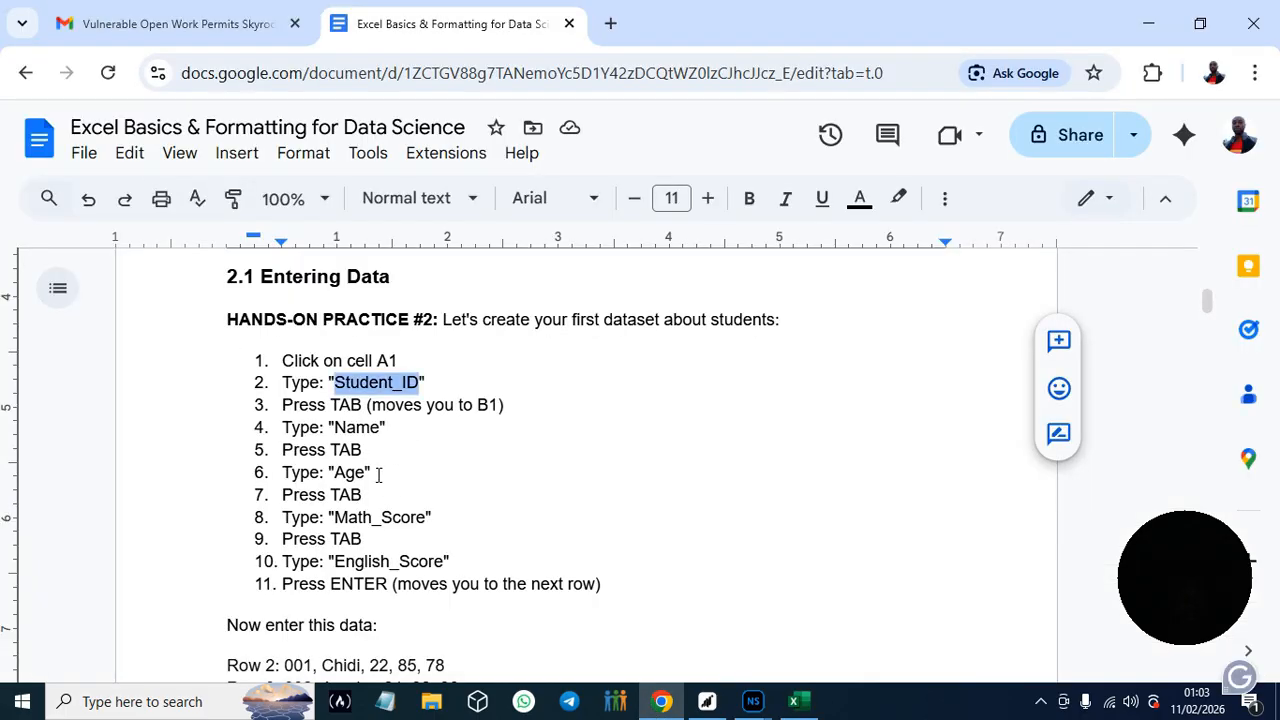
{"action": "left_click_drag", "start_coordinate": [334, 472], "coordinate": [345, 471]}
{"action": "left_click_drag", "start_coordinate": [335, 427], "coordinate": [381, 428]}
{"action": "key", "text": "ctrl+c"}
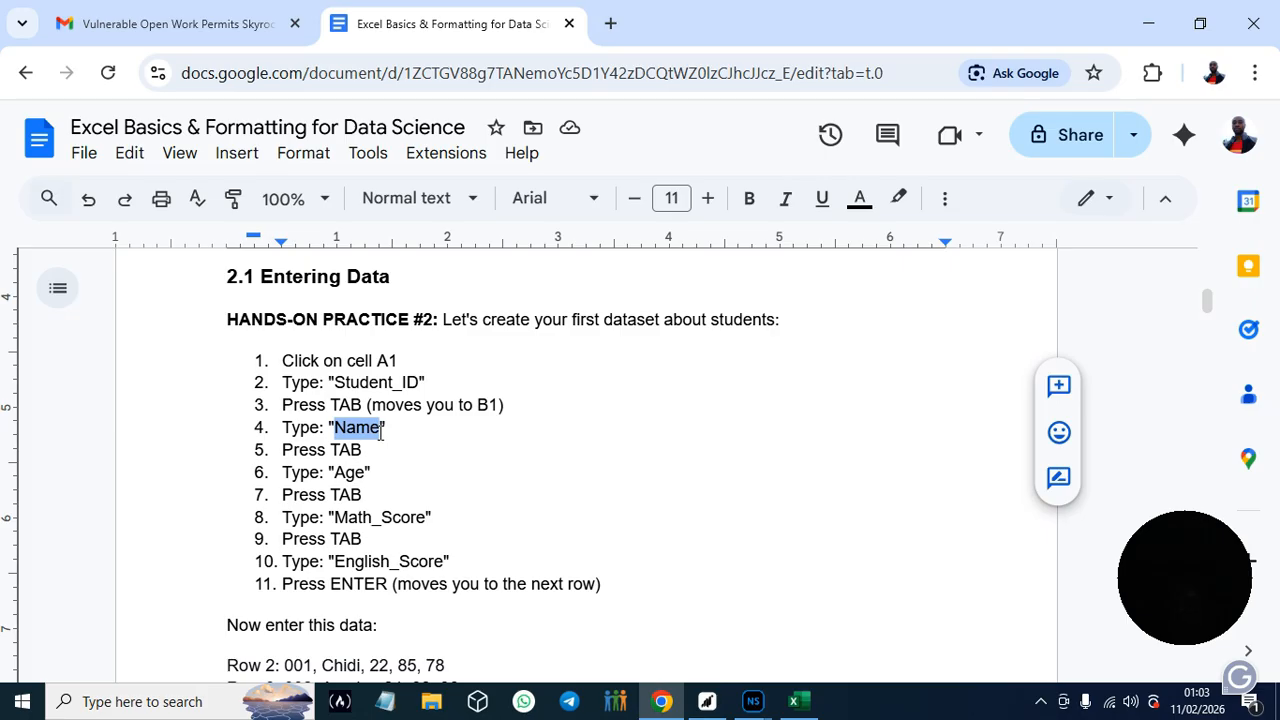
{"action": "left_click", "coordinate": [793, 708]}
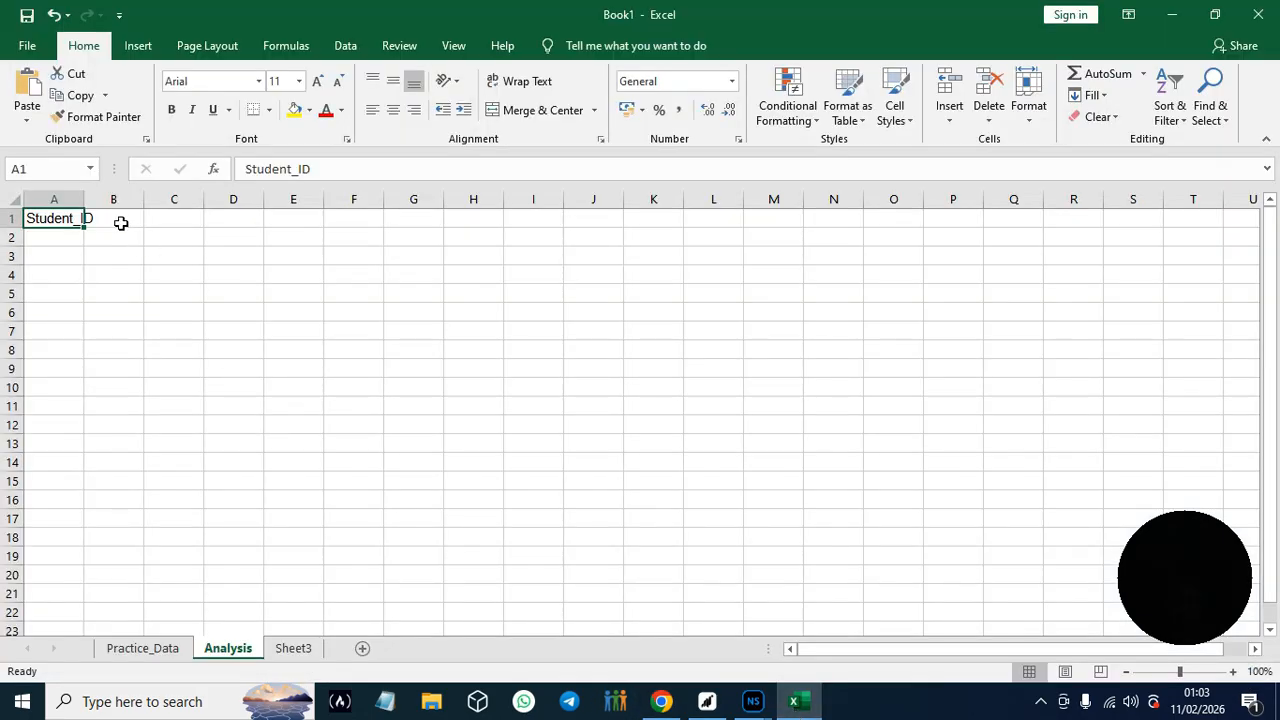
{"action": "left_click", "coordinate": [120, 223]}
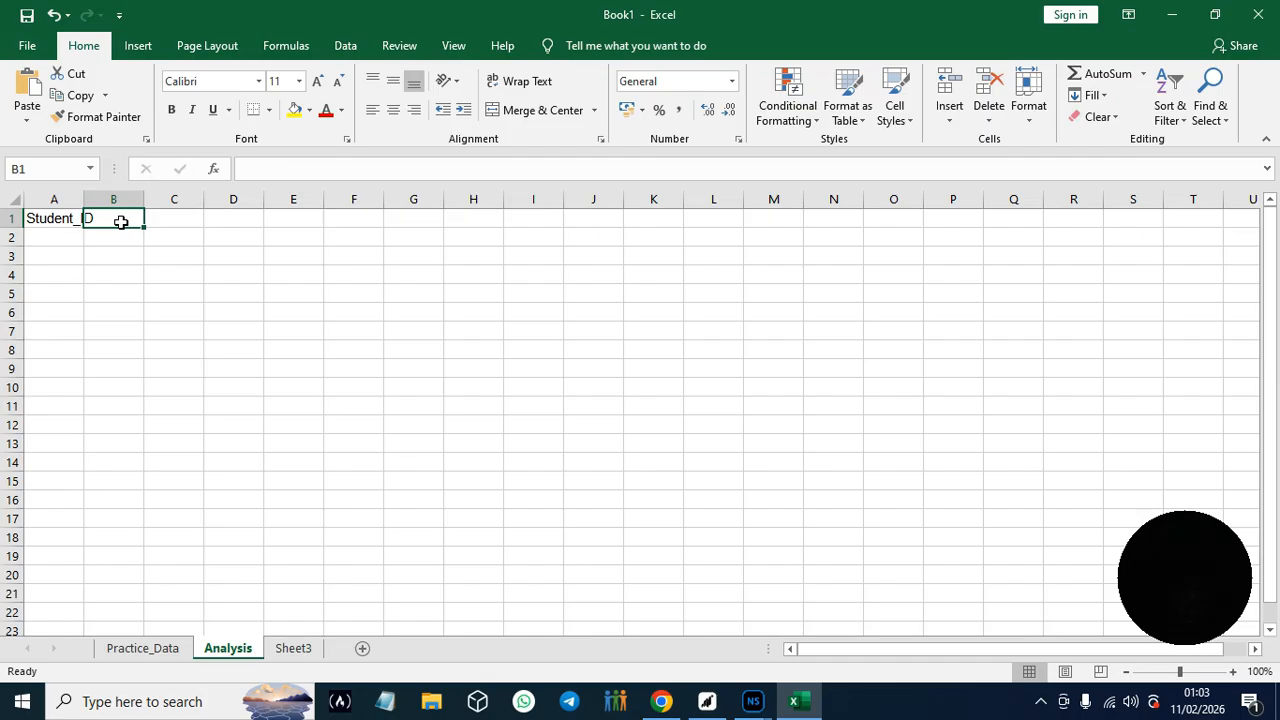
{"action": "key", "text": "ctrl+v"}
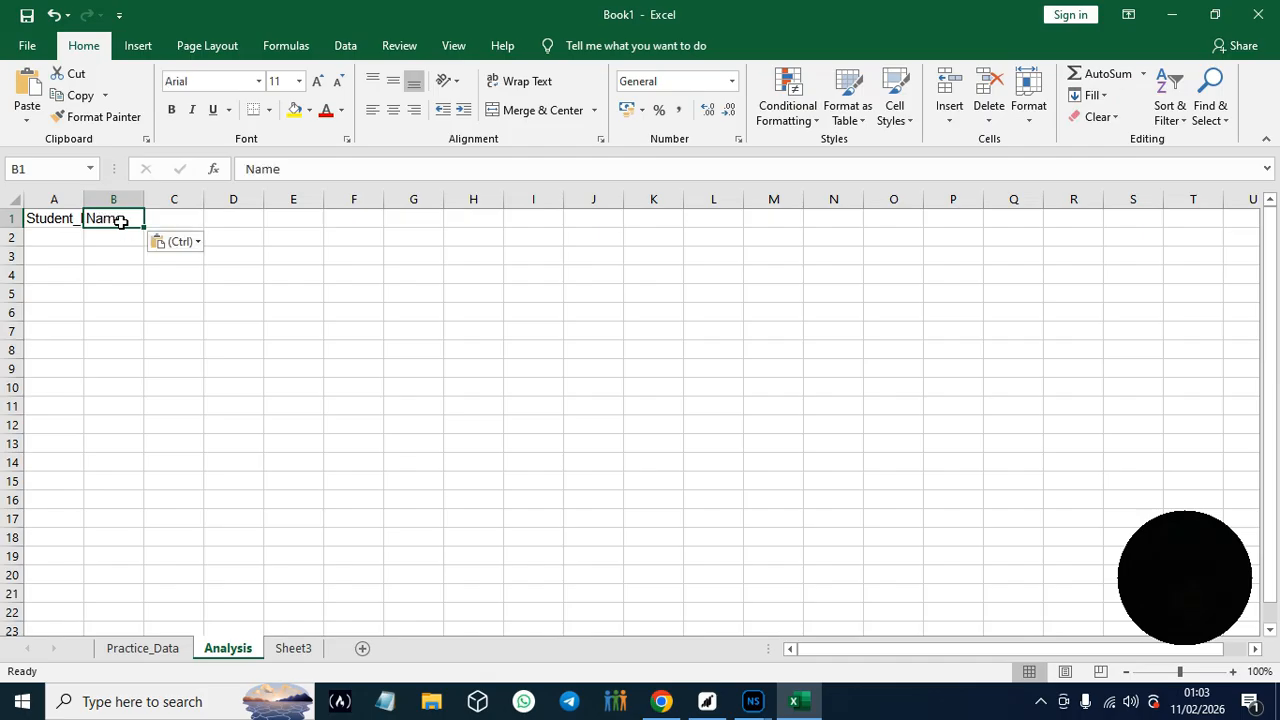
- Enter the heading Age in cell C1 of the Analysis sheet
{"action": "key", "text": "Tab"}
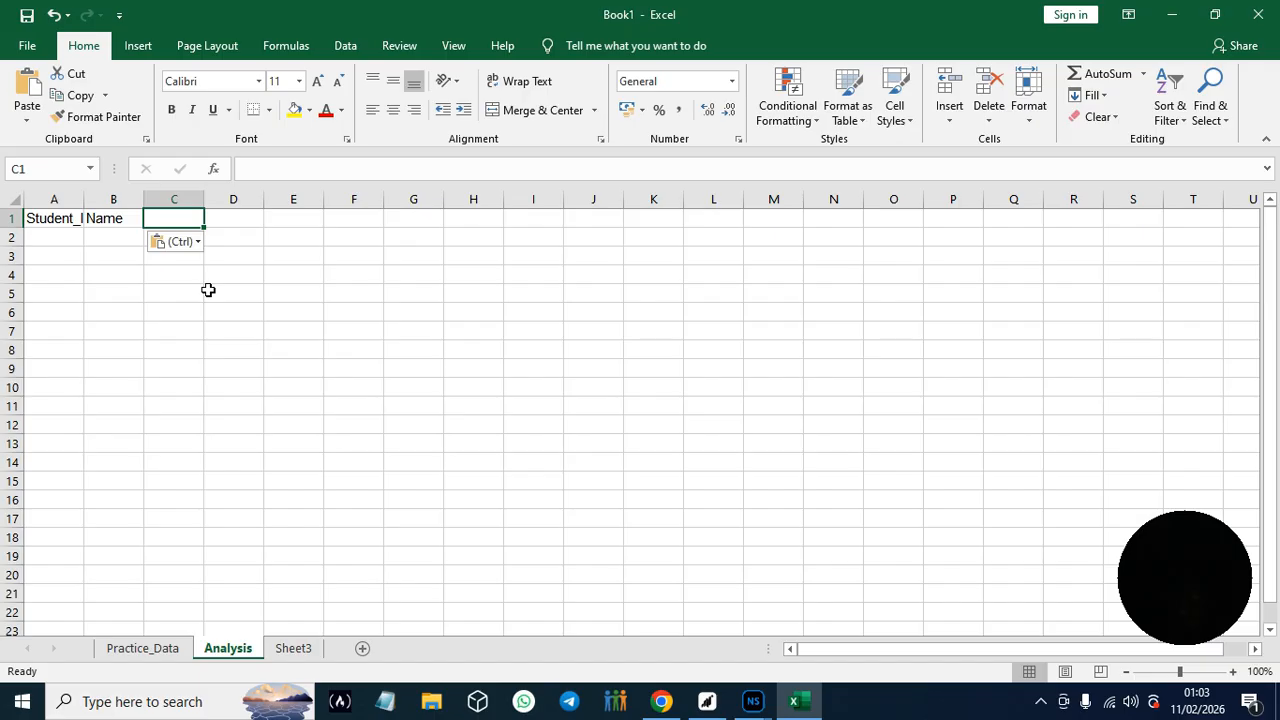
{"action": "key", "text": "ctrl"}
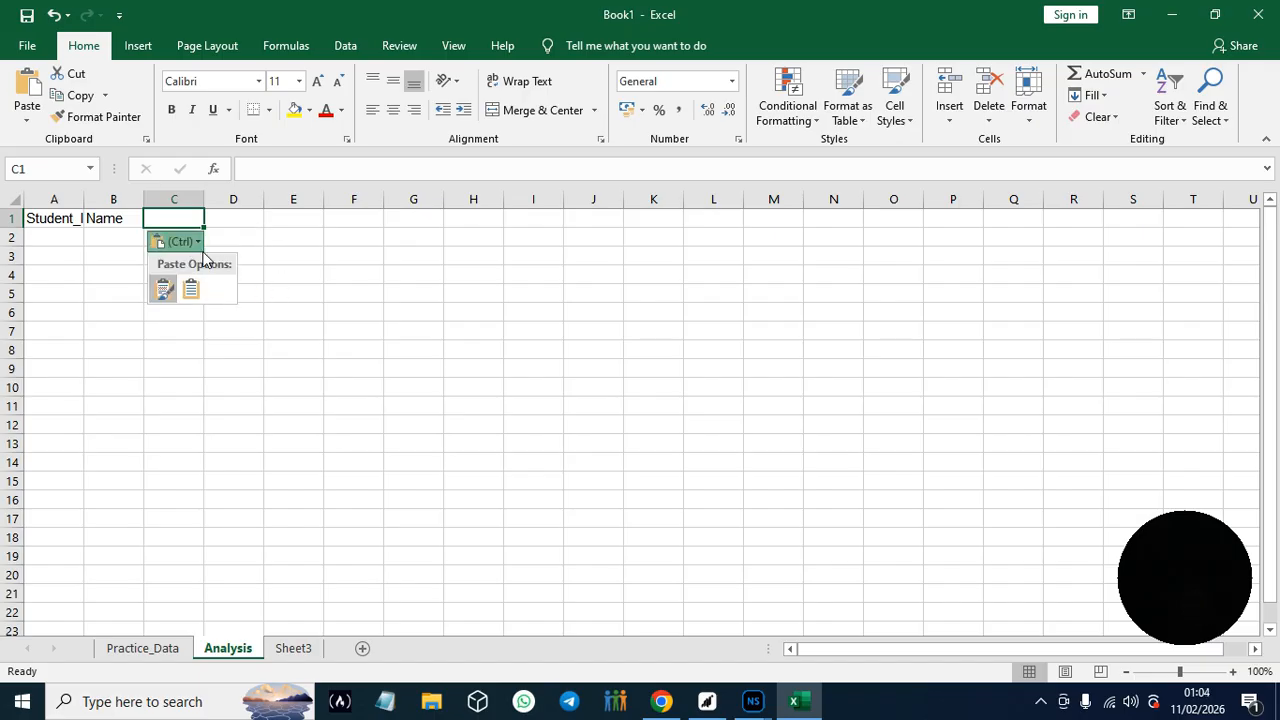
{"action": "left_click", "coordinate": [171, 218]}
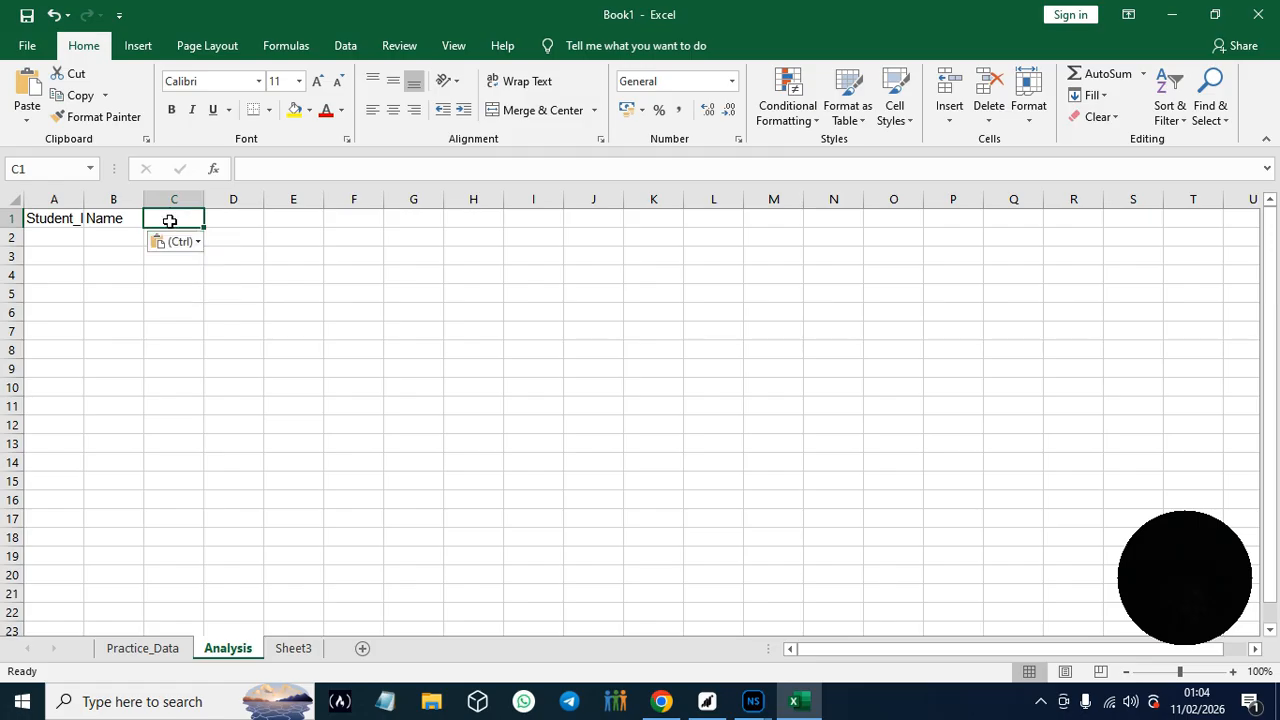
{"action": "type", "text": "A"}
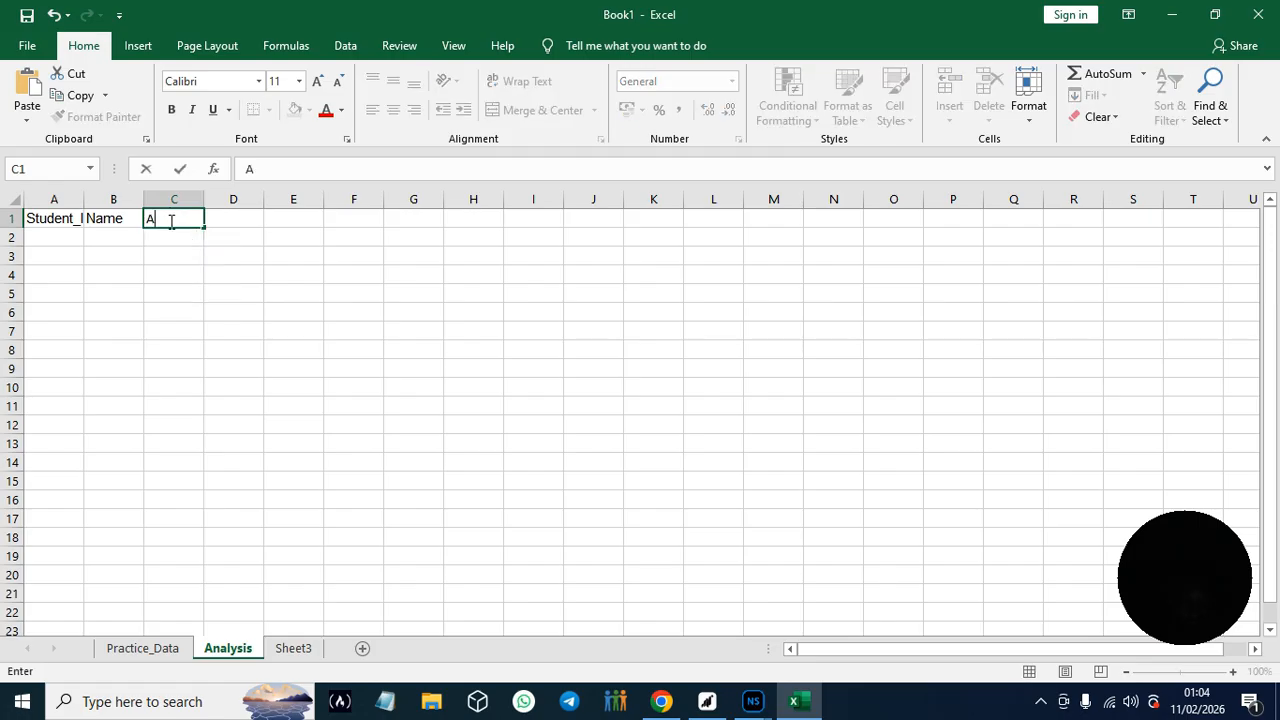
{"action": "type", "text": "ge"}
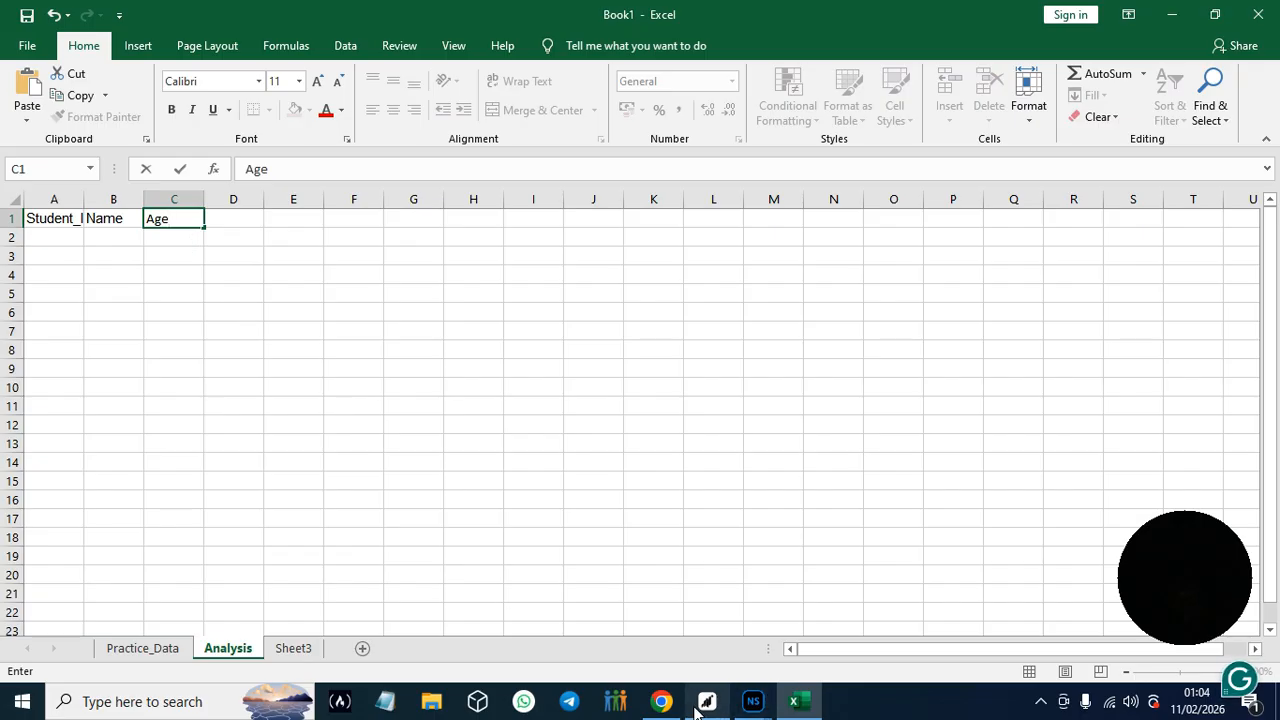
- Copy the Math_Score heading from the Google Docs guide into cell D1 of Excel's Analysis sheet
{"action": "left_click", "coordinate": [663, 705]}
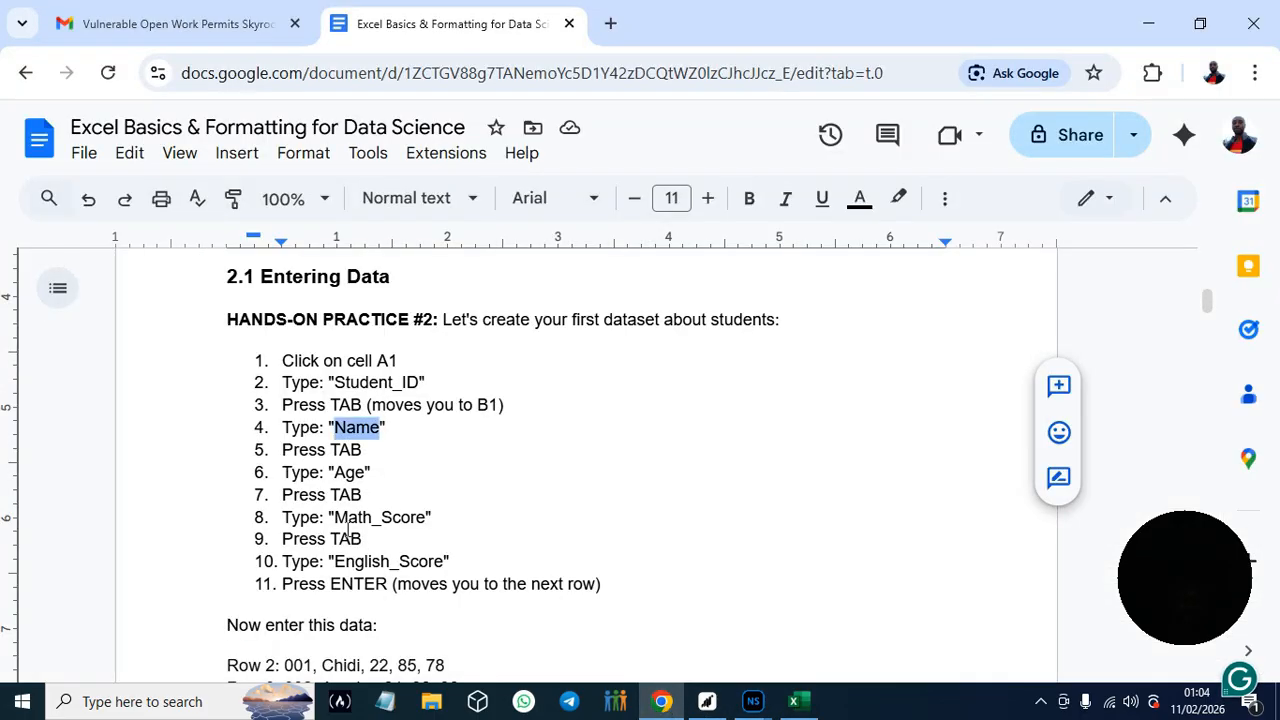
{"action": "left_click_drag", "start_coordinate": [335, 517], "coordinate": [427, 521]}
{"action": "key", "text": "ctrl+c"}
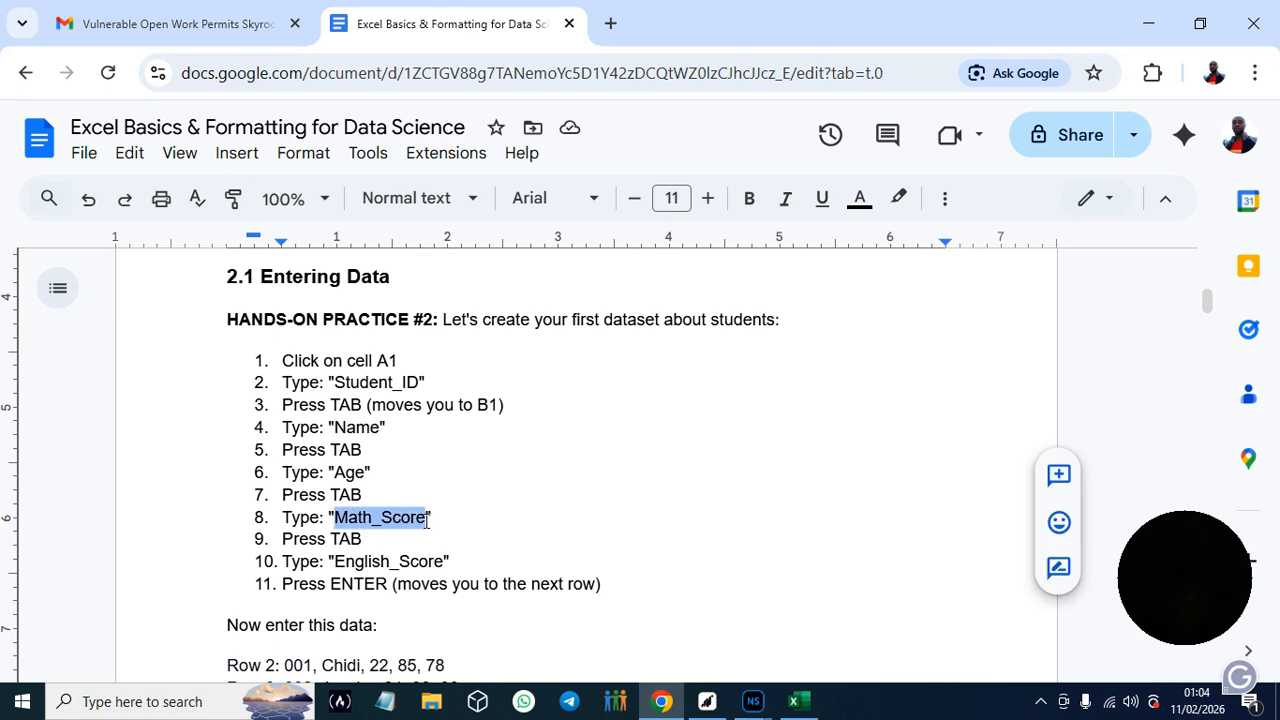
{"action": "left_click", "coordinate": [797, 703]}
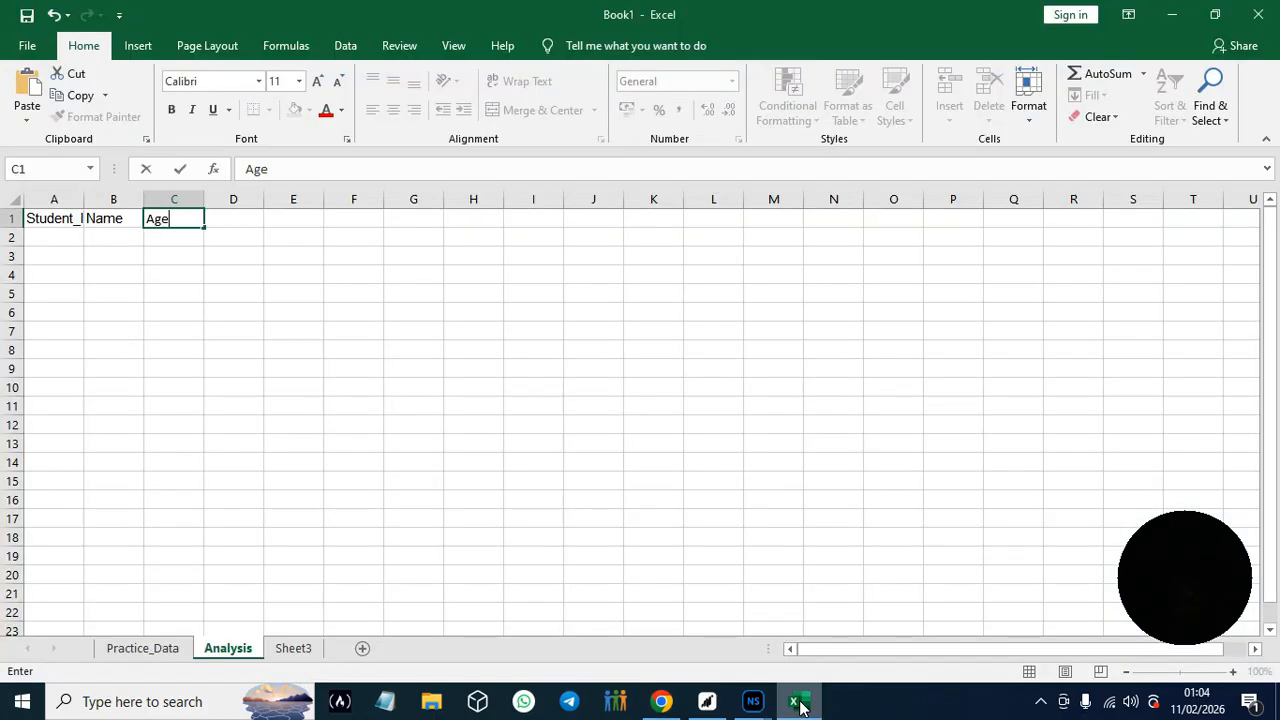
{"action": "left_click", "coordinate": [226, 222]}
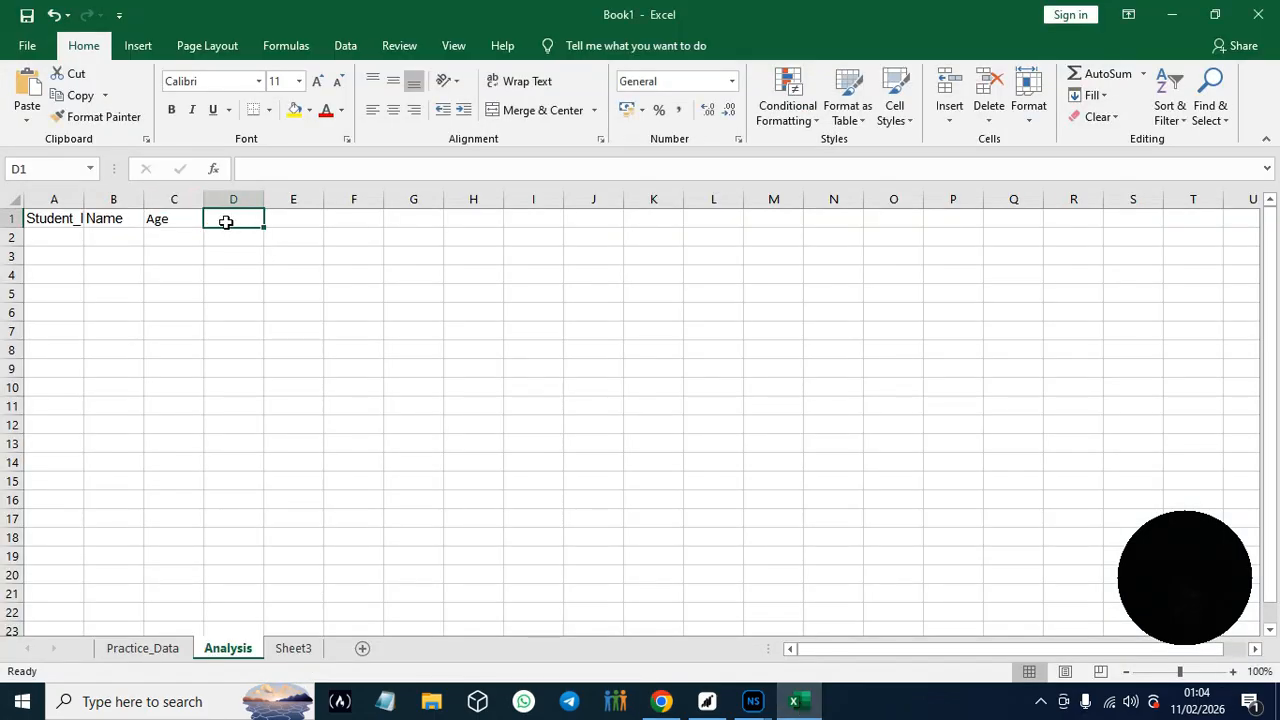
{"action": "key", "text": "ctrl+v"}
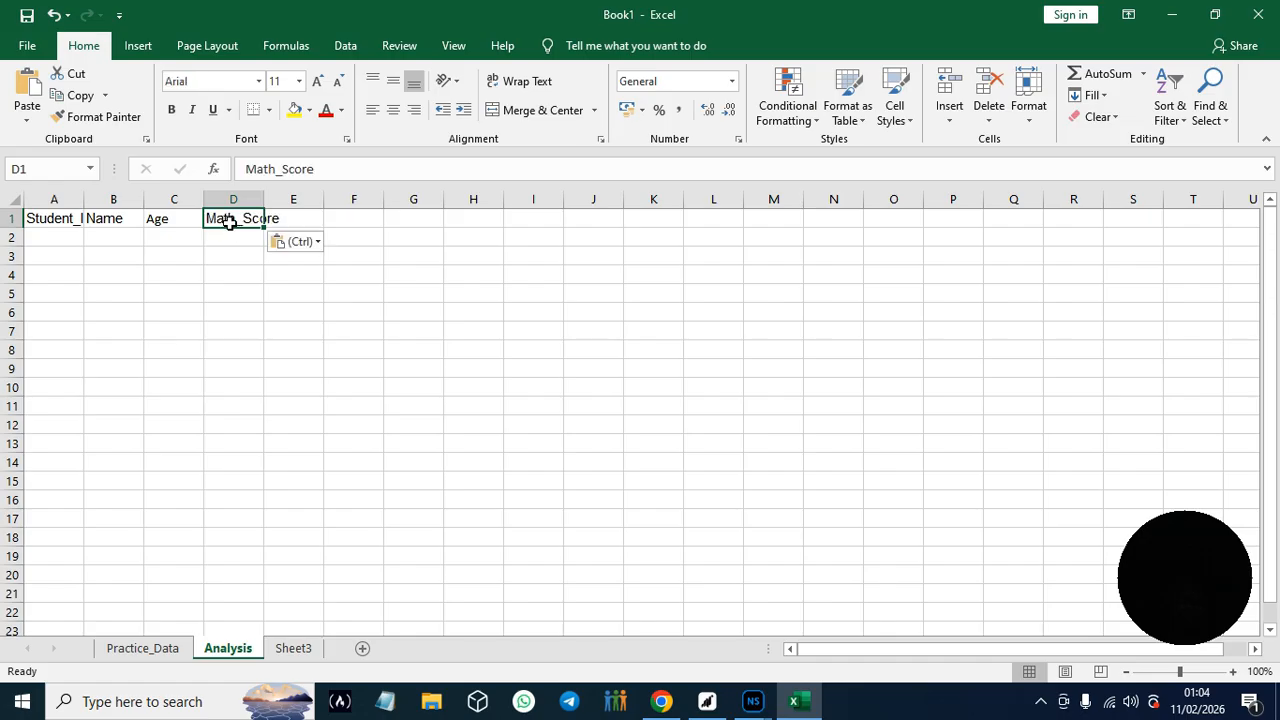
- Copy the English_Score heading from the Google Docs guide into cell E1 of Excel's Analysis sheet and move to cell E2
{"action": "left_click", "coordinate": [661, 701]}
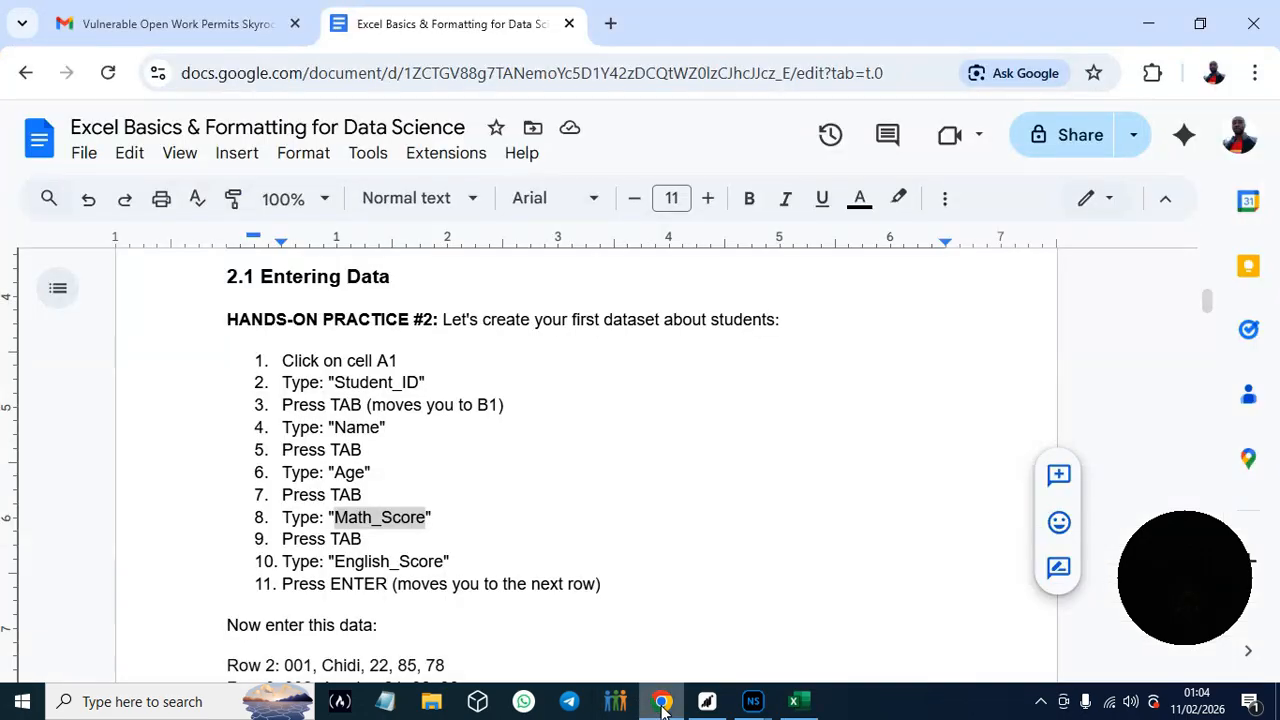
{"action": "left_click_drag", "start_coordinate": [336, 561], "coordinate": [445, 563]}
{"action": "key", "text": "ctrl+c"}
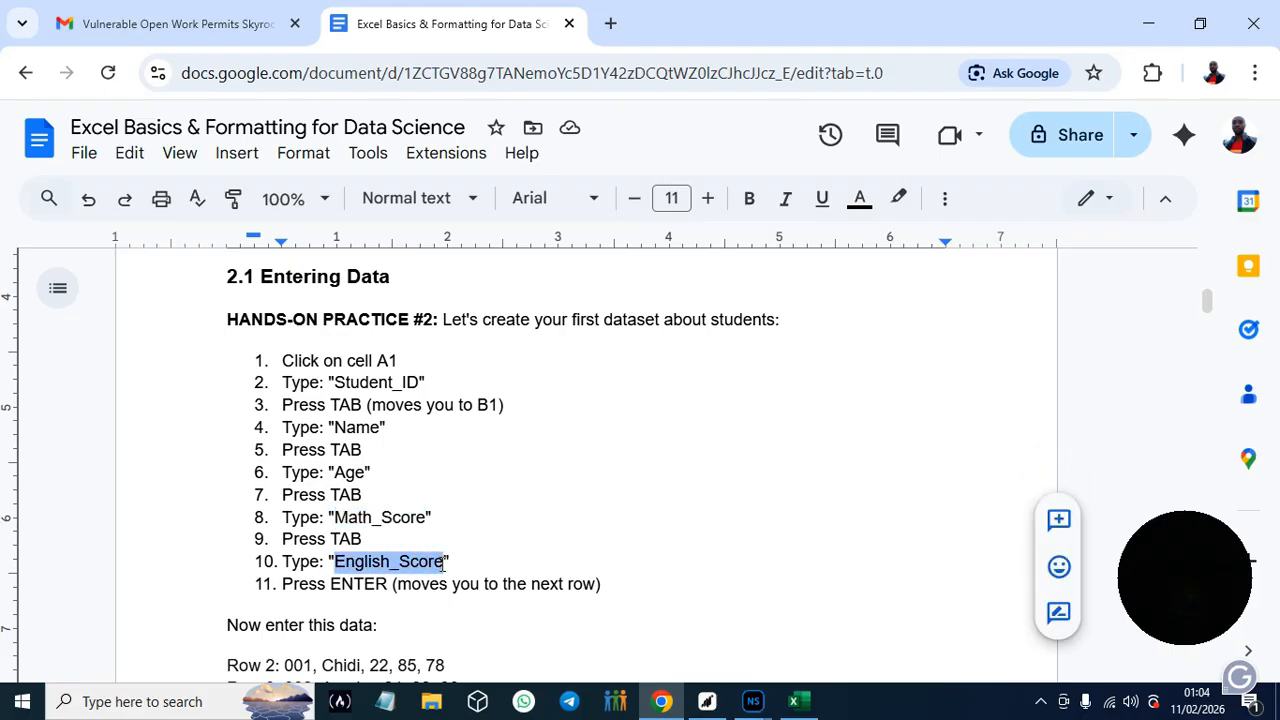
{"action": "left_click", "coordinate": [795, 703]}
{"action": "left_click", "coordinate": [300, 223]}
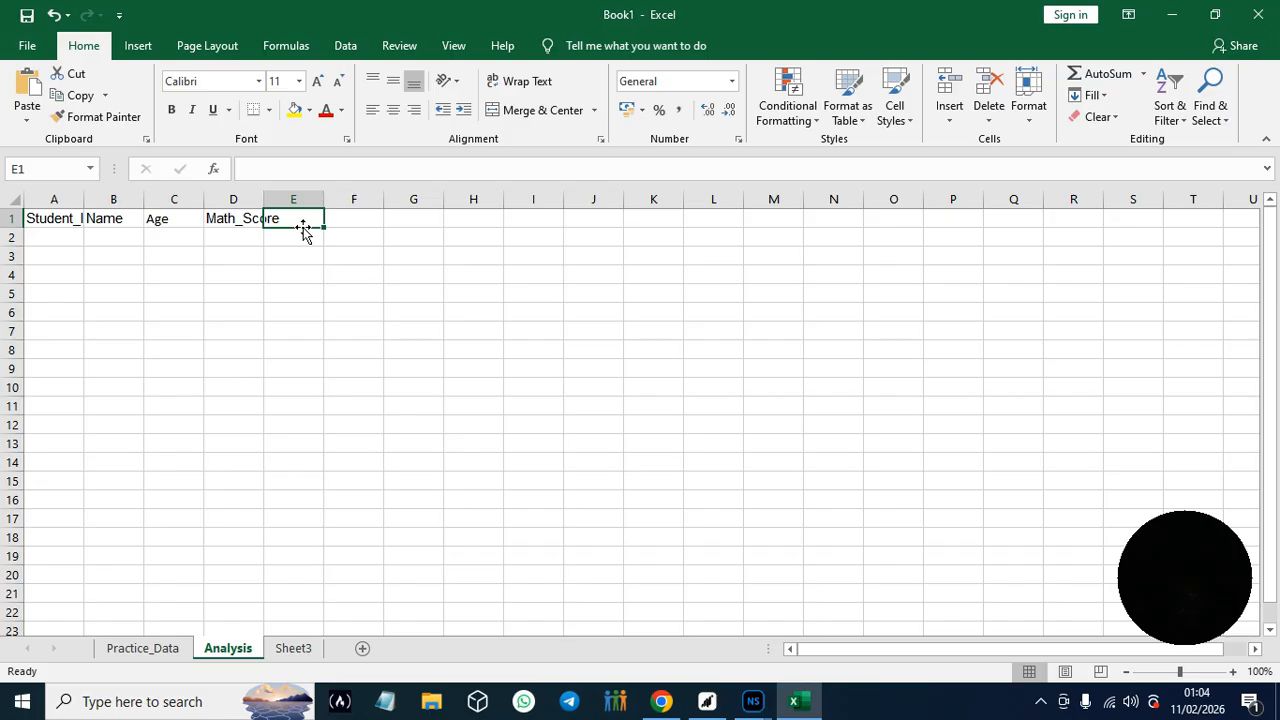
{"action": "key", "text": "ctrl+v"}
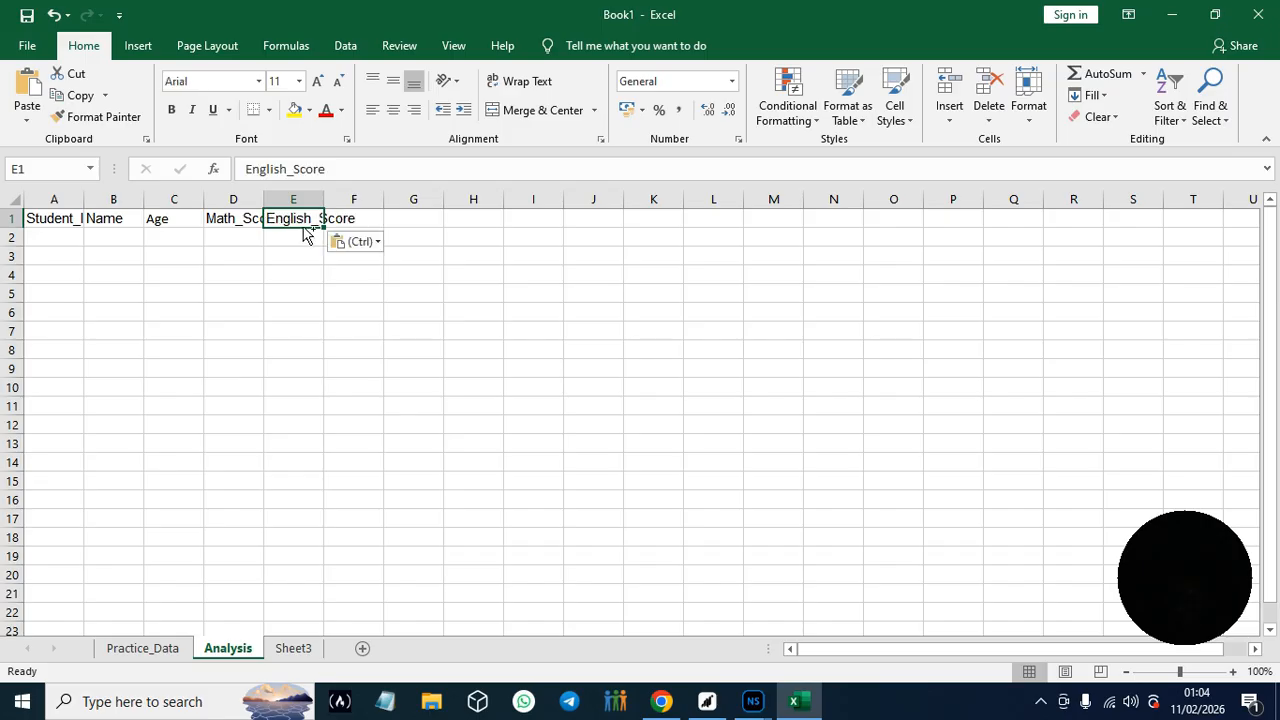
{"action": "left_click", "coordinate": [305, 232]}
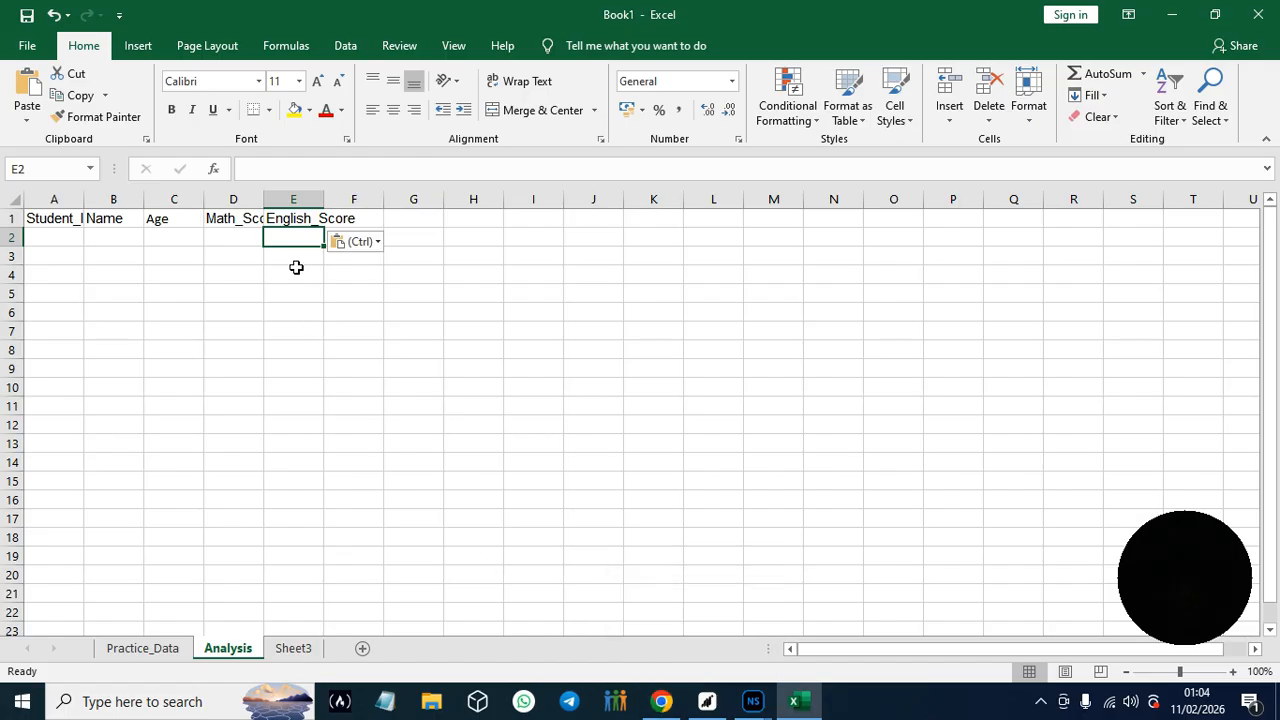
- Copy the student ID of the Row 2 entry in the Google Docs guide into cell A2 of Excel's Analysis sheet
{"action": "left_click", "coordinate": [672, 711]}
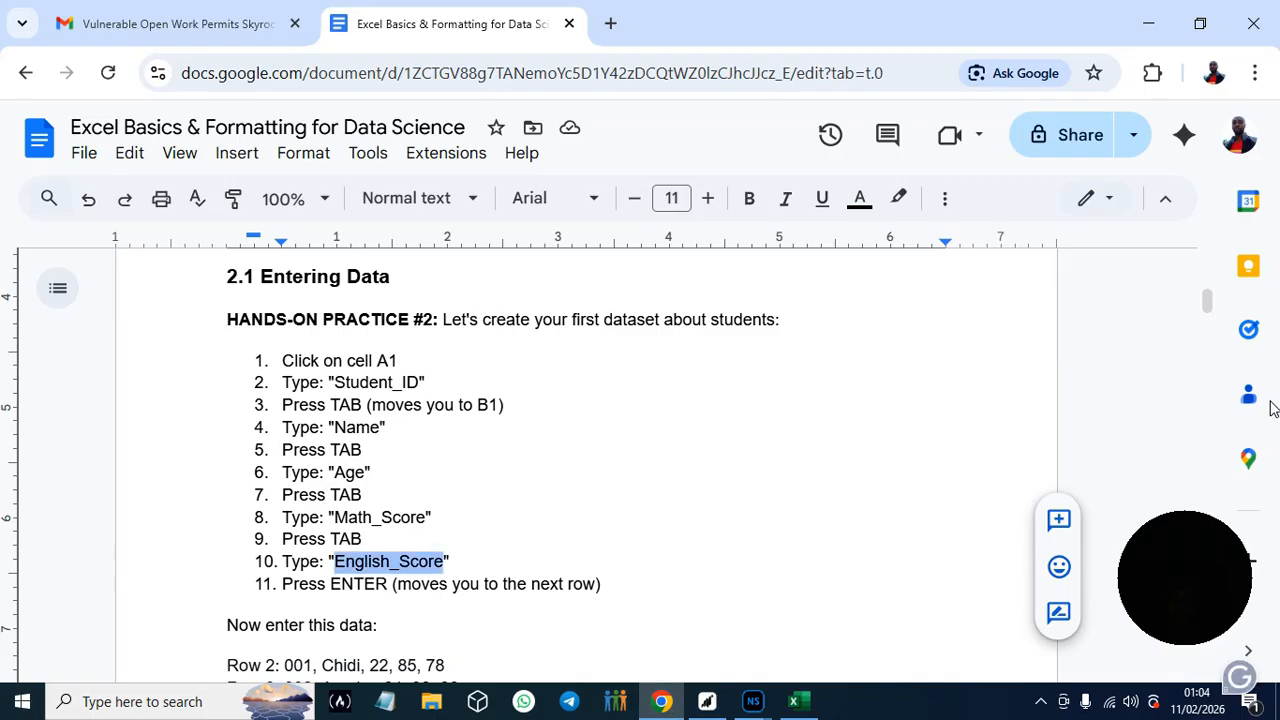
{"action": "scroll", "coordinate": [1207, 307], "scroll_direction": "down", "scroll_amount": 3}
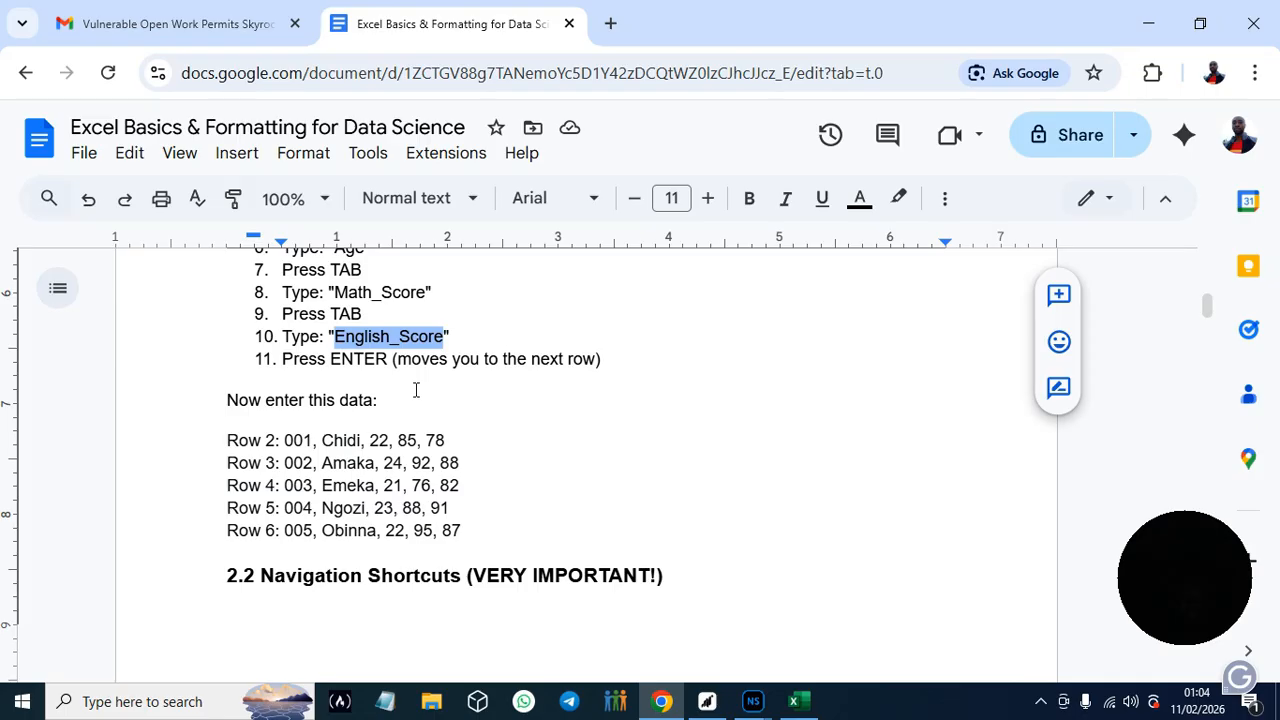
{"action": "double_click", "coordinate": [296, 440]}
{"action": "key", "text": "ctrl+c"}
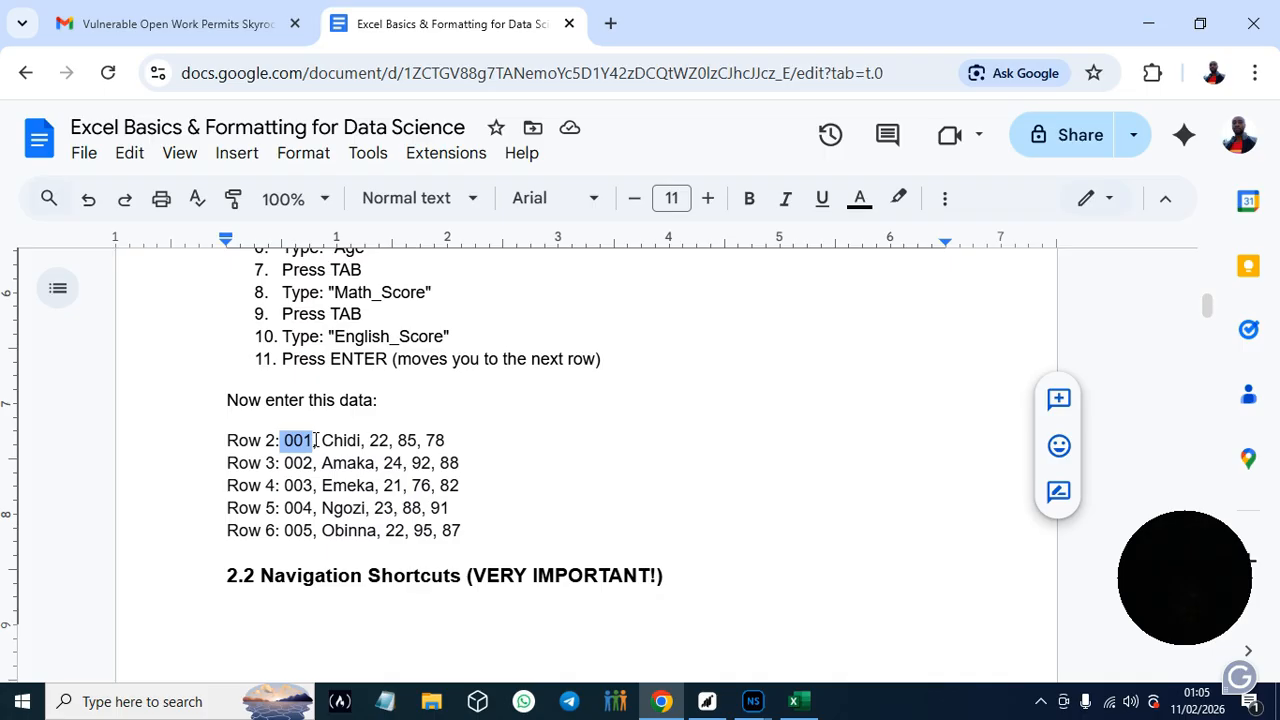
{"action": "left_click", "coordinate": [806, 708]}
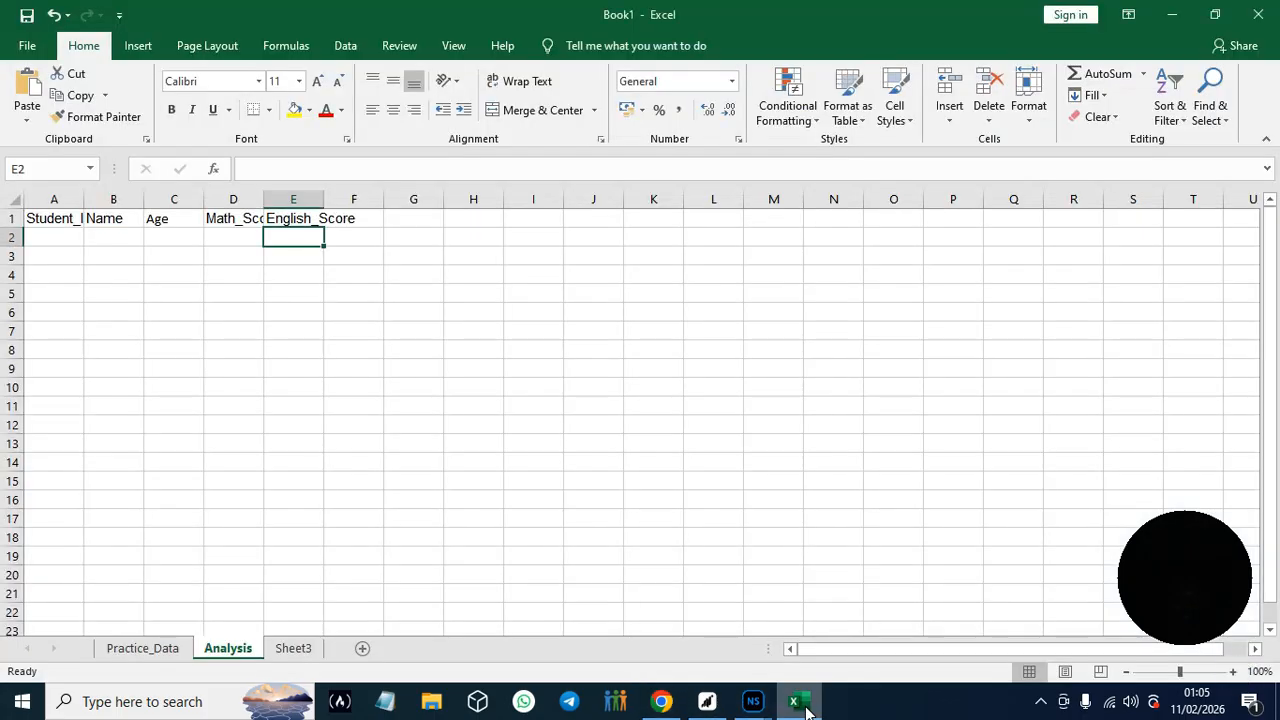
{"action": "left_click", "coordinate": [62, 241]}
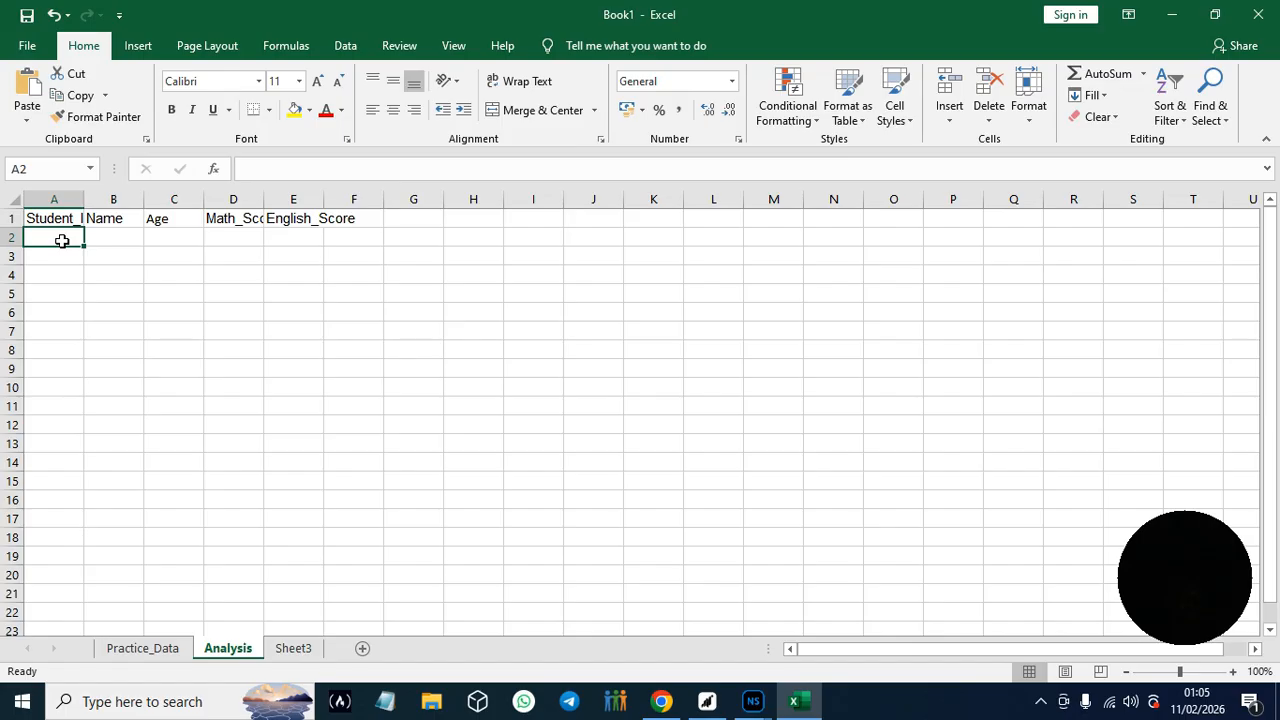
{"action": "key", "text": "ctrl+v"}
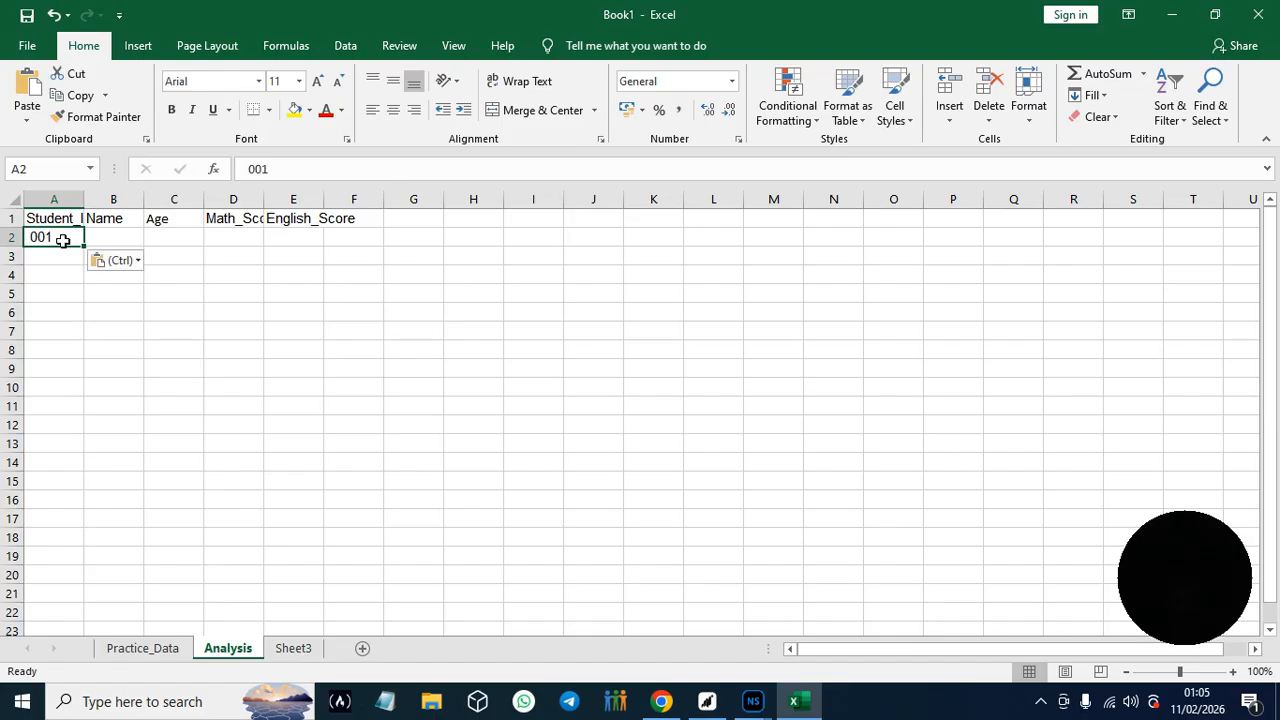
- Copy the student's name from the guide's Row 2 entry in Google Docs into cell B2 of Excel's Analysis sheet
{"action": "left_click", "coordinate": [666, 710]}
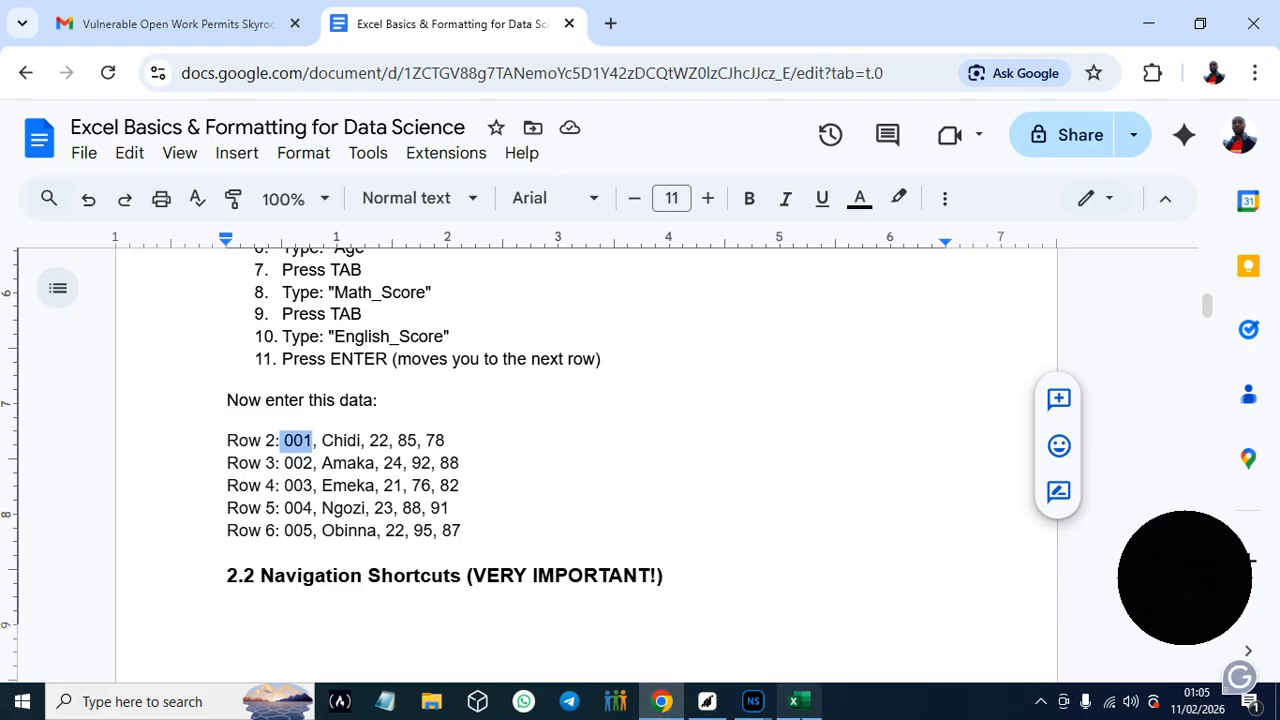
{"action": "left_click_drag", "start_coordinate": [322, 441], "coordinate": [363, 444]}
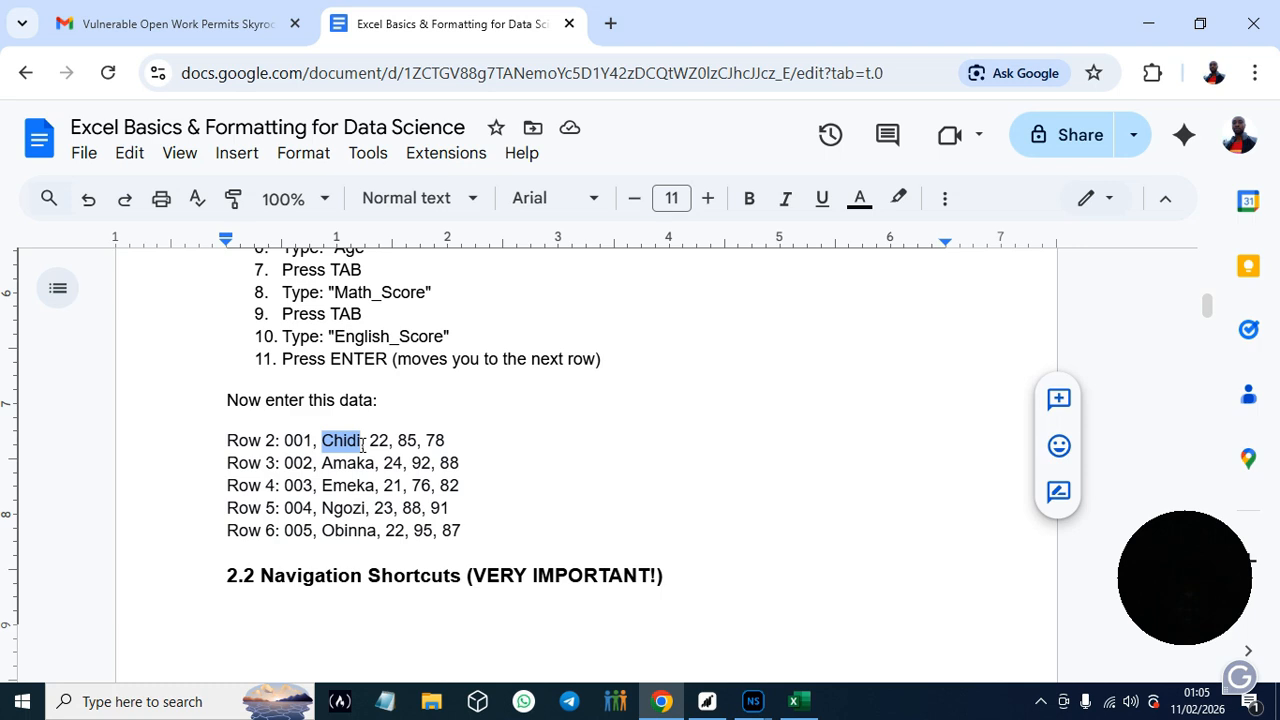
{"action": "left_click", "coordinate": [793, 701]}
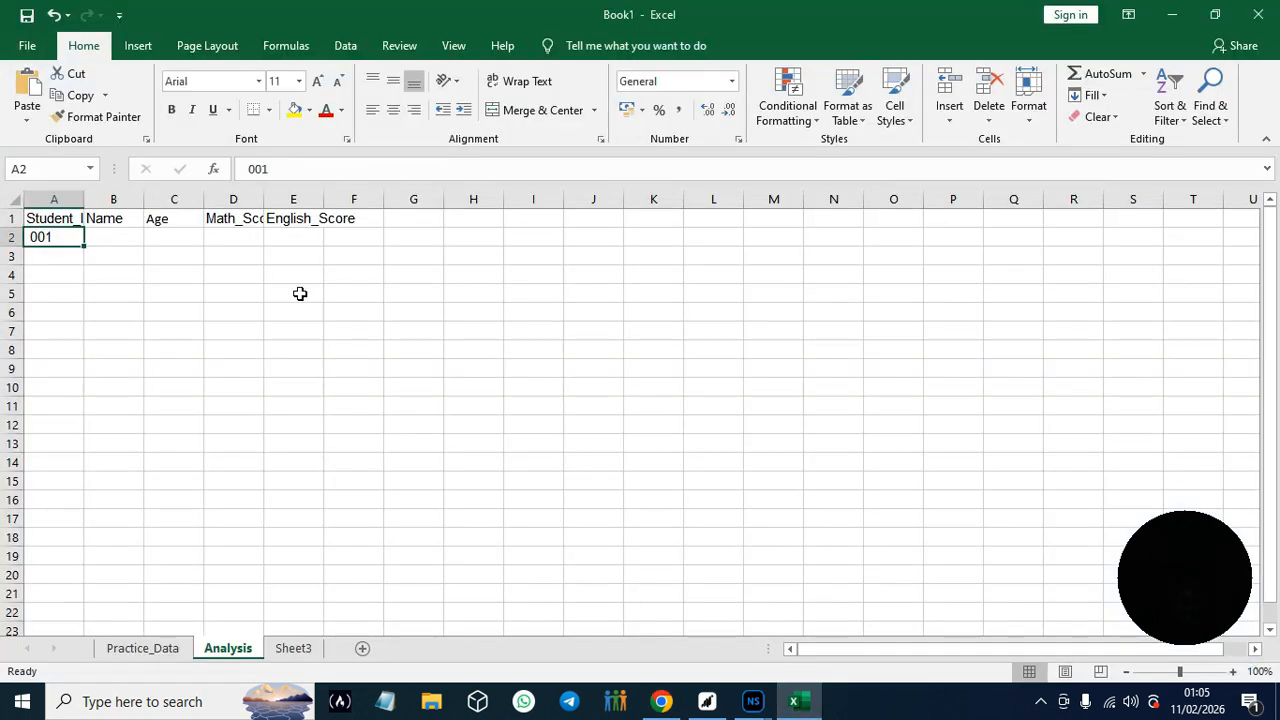
{"action": "left_click", "coordinate": [110, 235]}
{"action": "type", "text": "Chidi"}
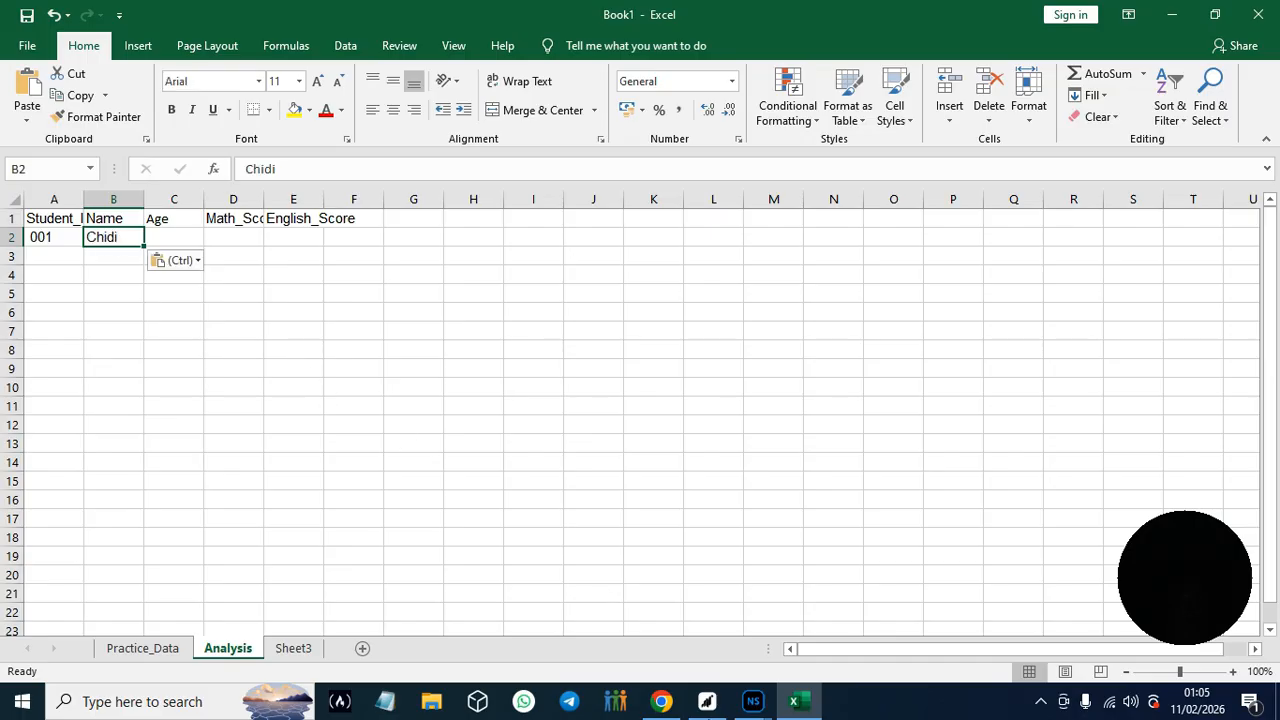
- Copy the age 22 from the guide's Row 2 entry in Google Docs into cell C2 of Excel's Analysis sheet
{"action": "left_click", "coordinate": [661, 704]}
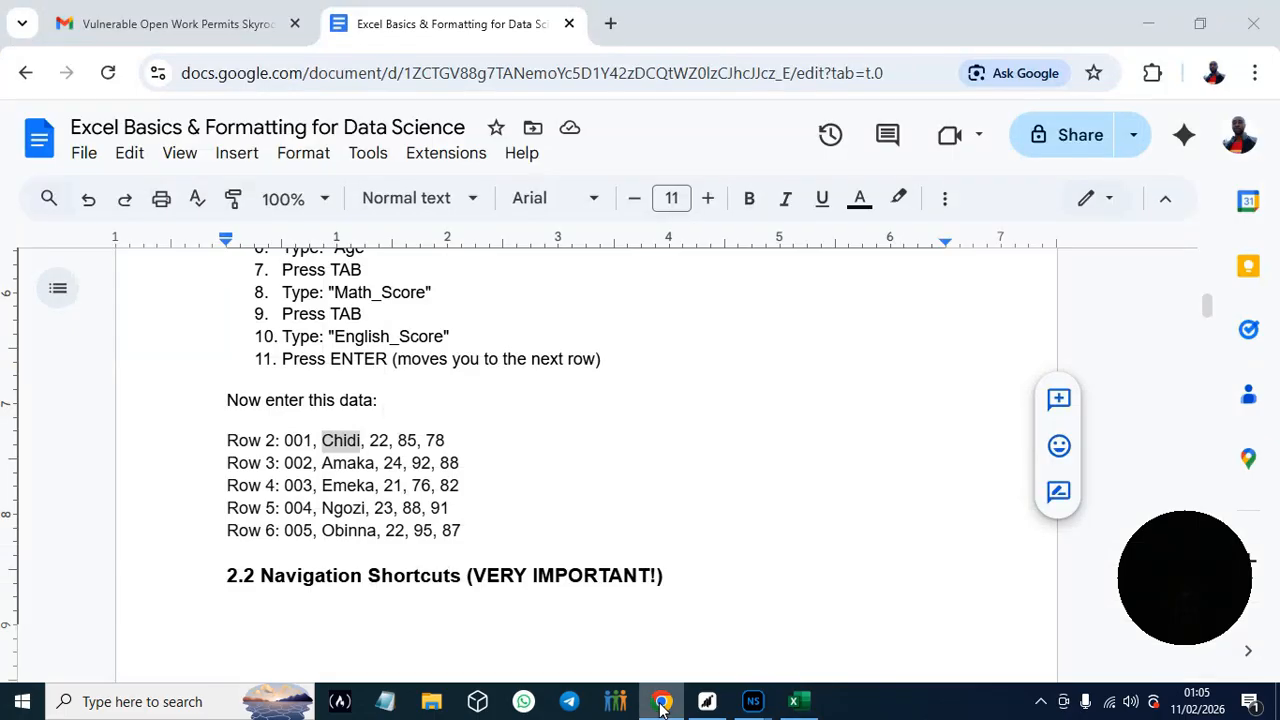
{"action": "mouse_move", "coordinate": [372, 442]}
{"action": "left_mouse_down"}
{"action": "mouse_move", "coordinate": [402, 442]}
{"action": "mouse_move", "coordinate": [391, 442]}
{"action": "left_mouse_up"}
{"action": "key", "text": "ctrl+c"}
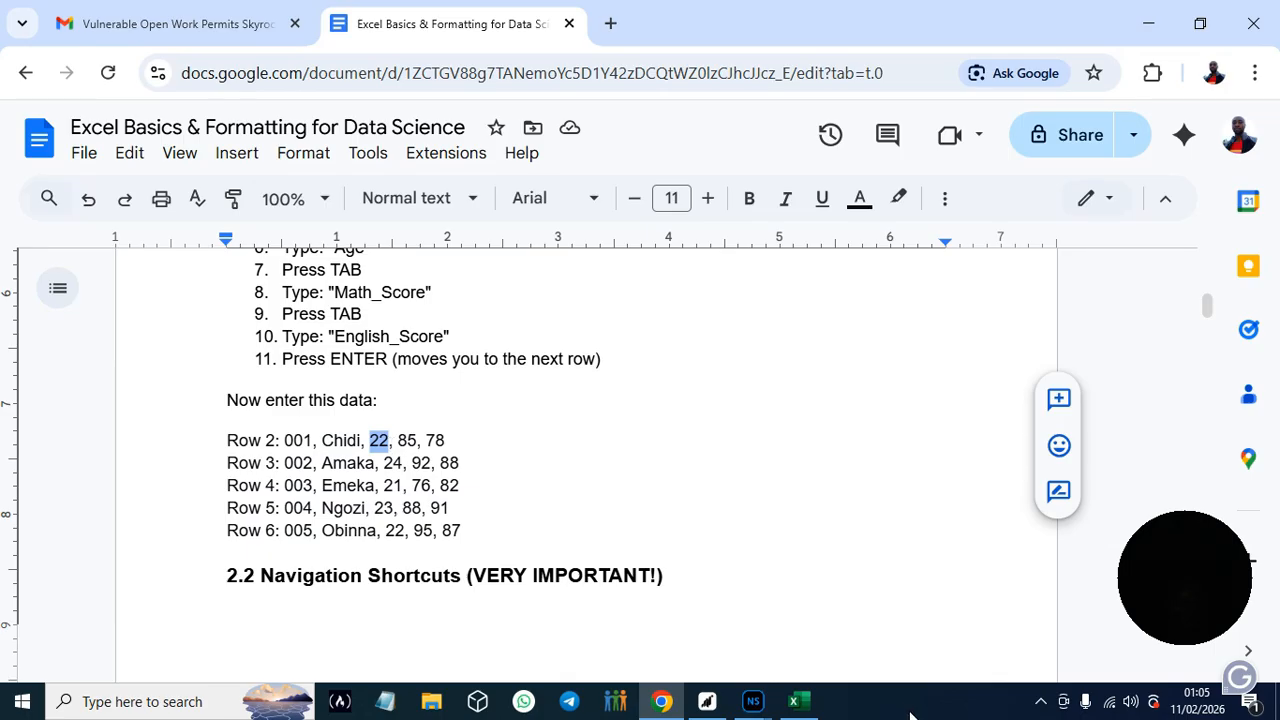
{"action": "left_click", "coordinate": [795, 701]}
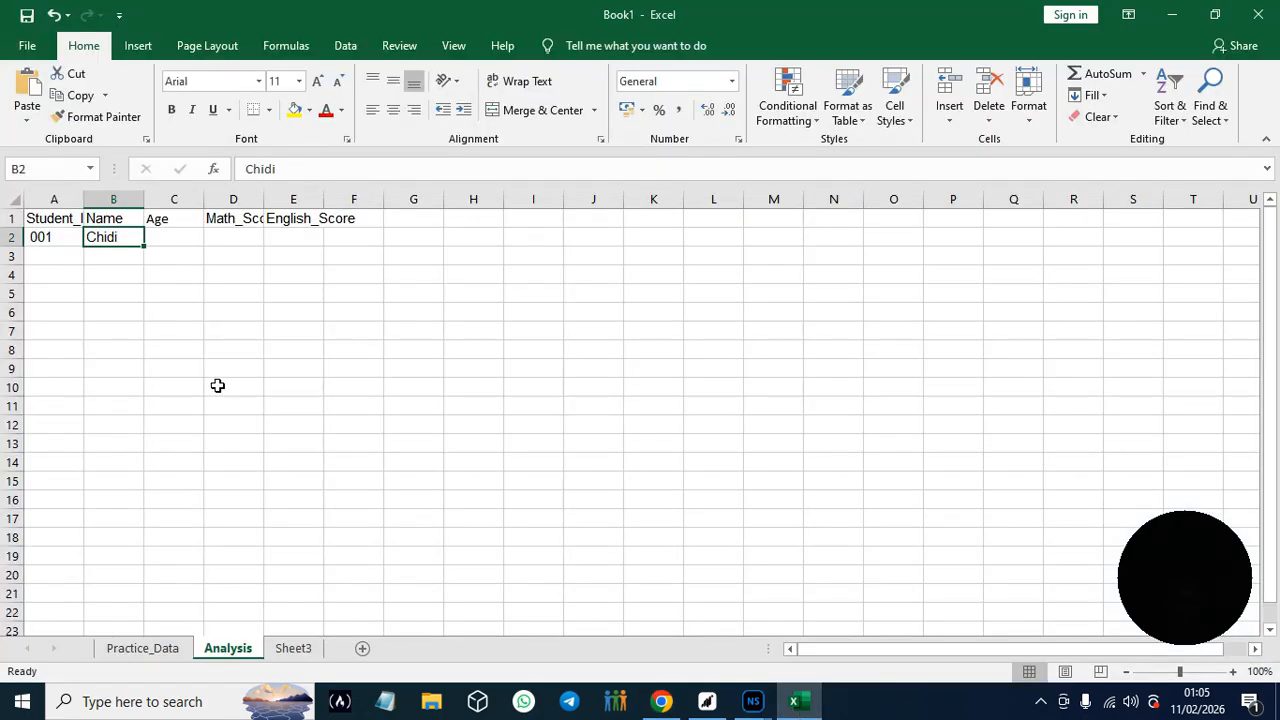
{"action": "left_click", "coordinate": [185, 241]}
{"action": "key", "text": "ctrl+v"}
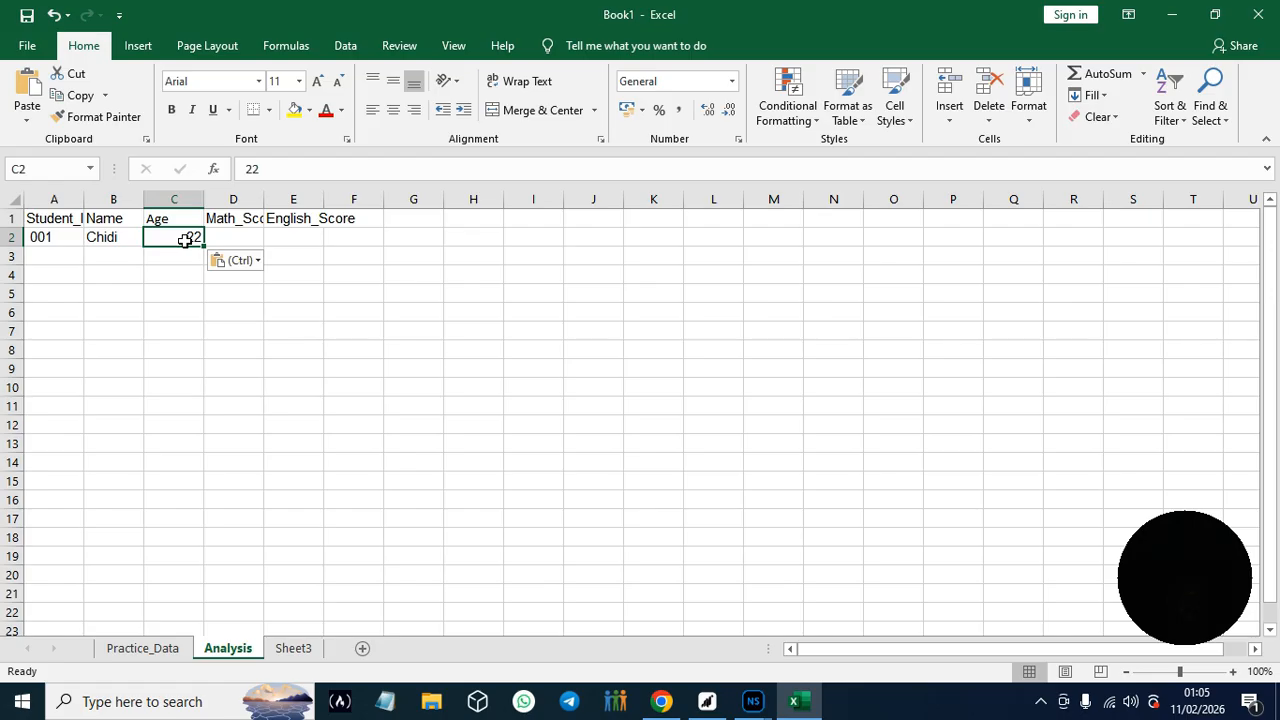
- Copy the math score 85 from the guide's Row 2 entry in Google Docs into cell D2 of Excel's Analysis sheet
{"action": "left_click", "coordinate": [652, 707]}
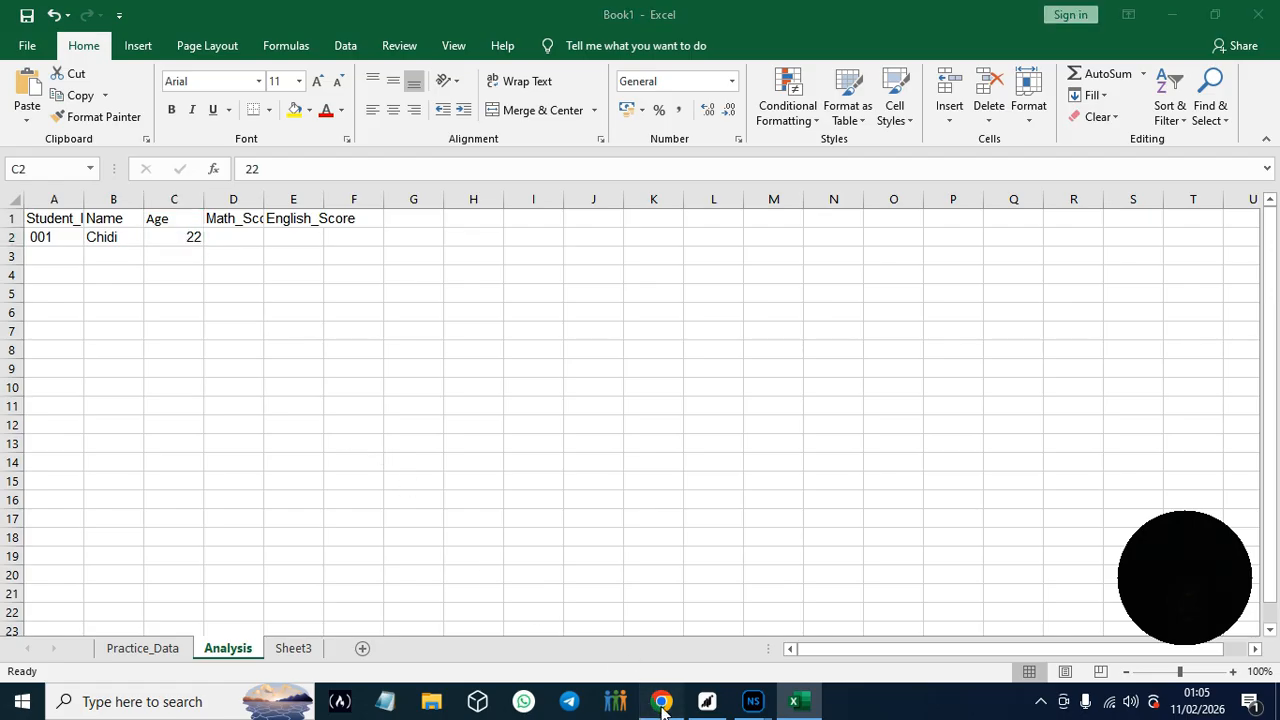
{"action": "left_click_drag", "start_coordinate": [398, 440], "coordinate": [418, 440]}
{"action": "key", "text": "ctrl+c"}
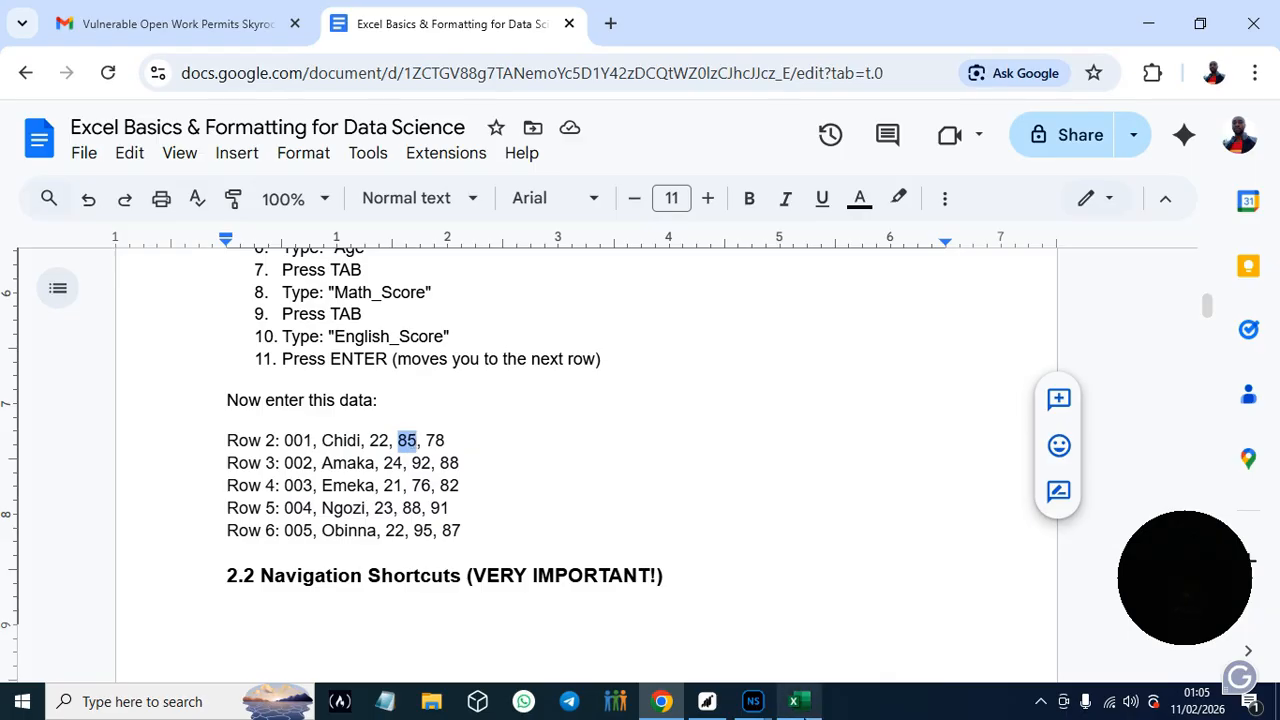
{"action": "left_click", "coordinate": [796, 700]}
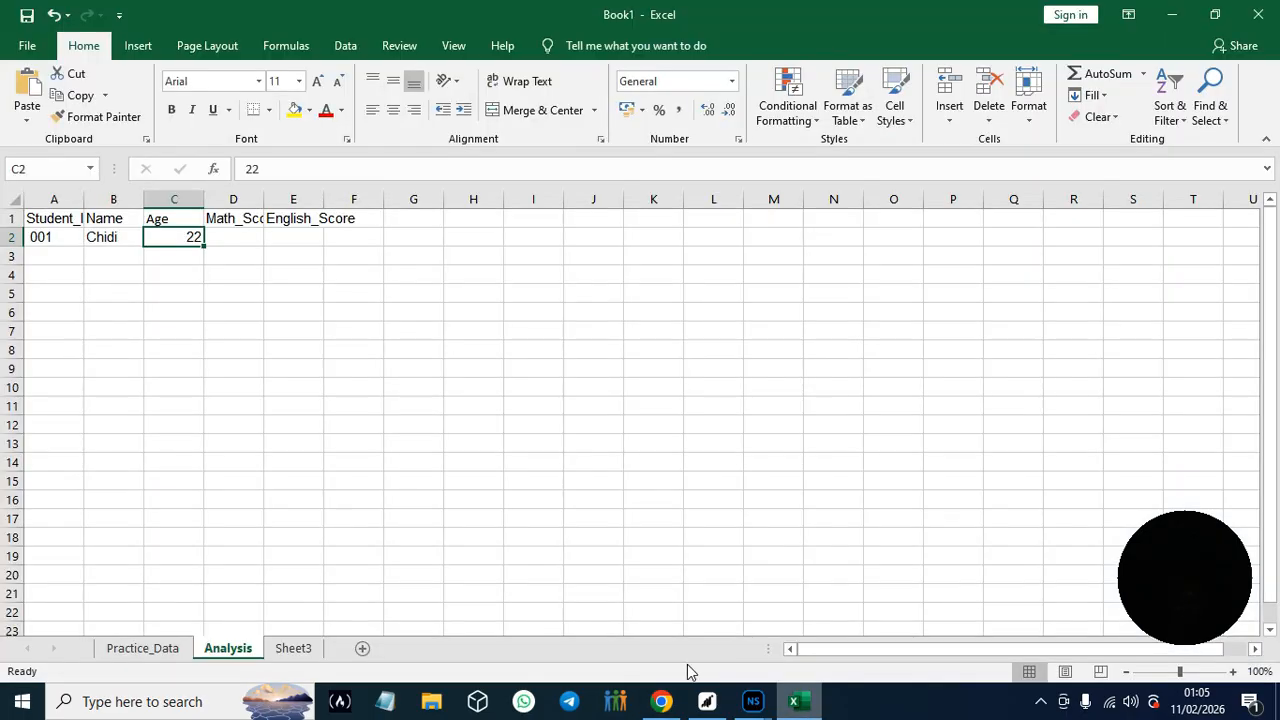
{"action": "left_click", "coordinate": [223, 242]}
{"action": "key", "text": "ctrl+v"}
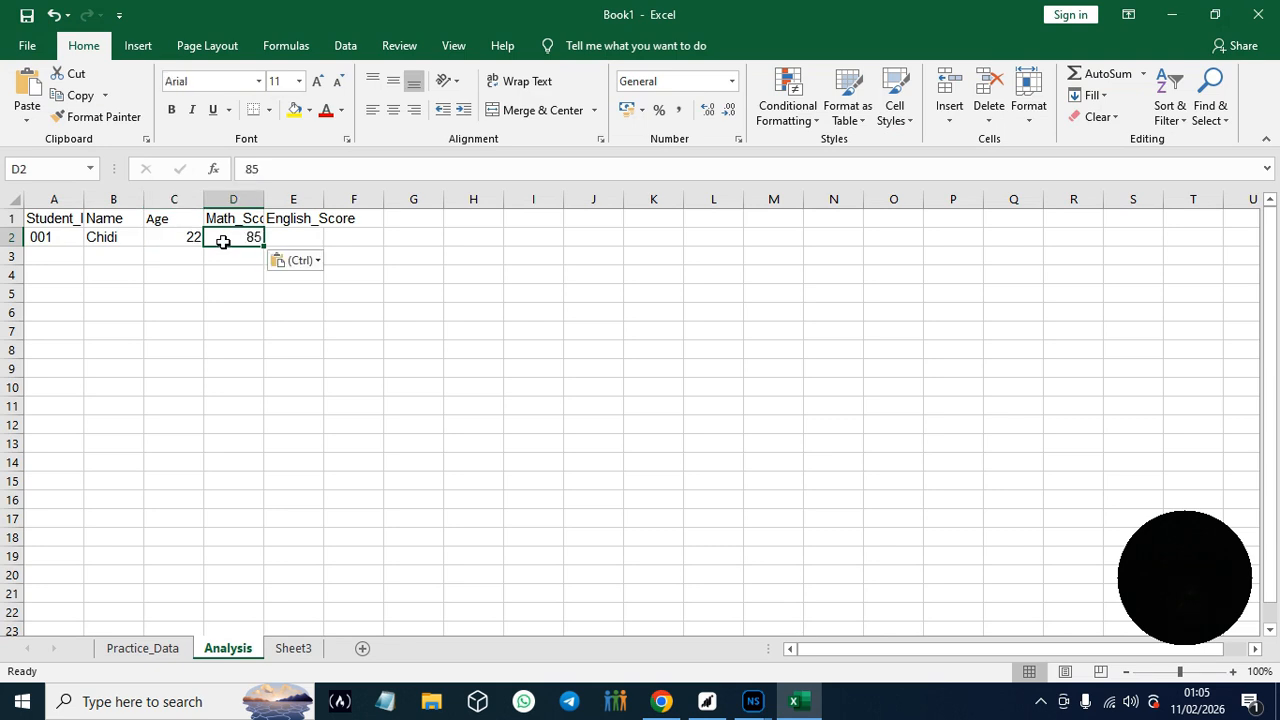
- Copy the English score 78 from the guide's Row 2 entry in Google Docs into cell E2 of Excel's Analysis sheet
{"action": "left_click", "coordinate": [661, 701]}
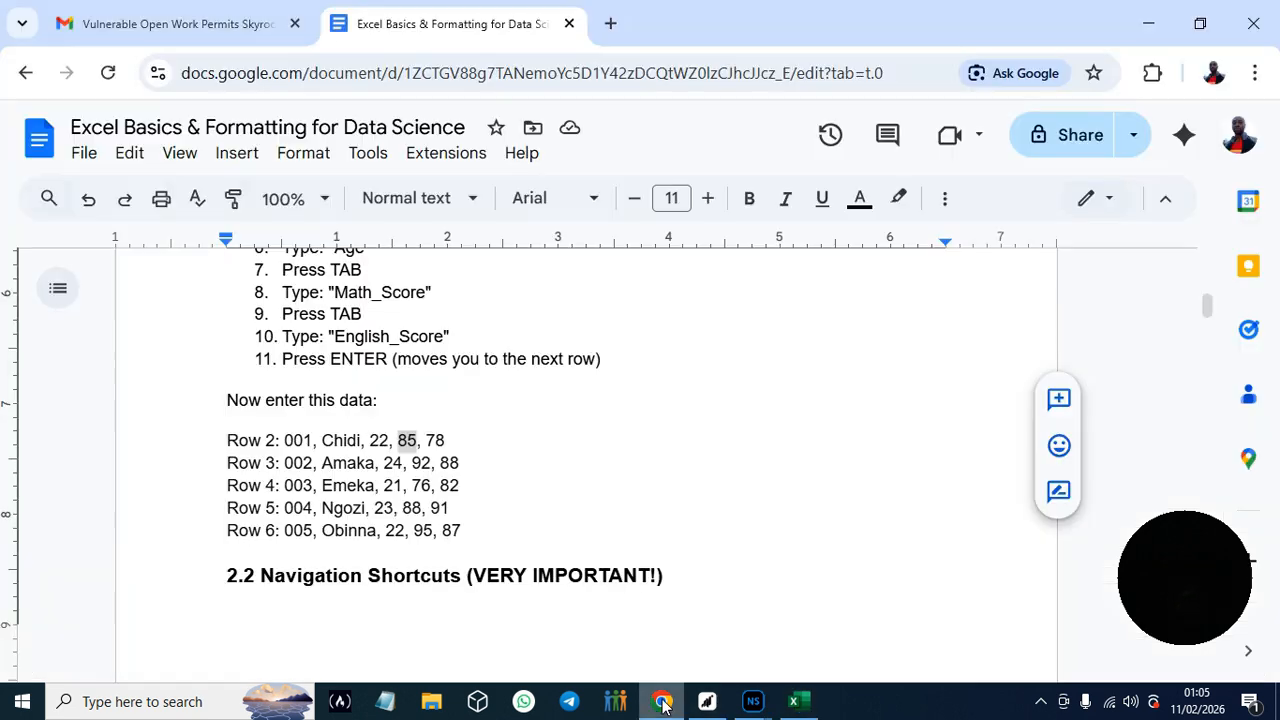
{"action": "left_click_drag", "start_coordinate": [427, 440], "coordinate": [445, 440]}
{"action": "key", "text": "ctrl+c"}
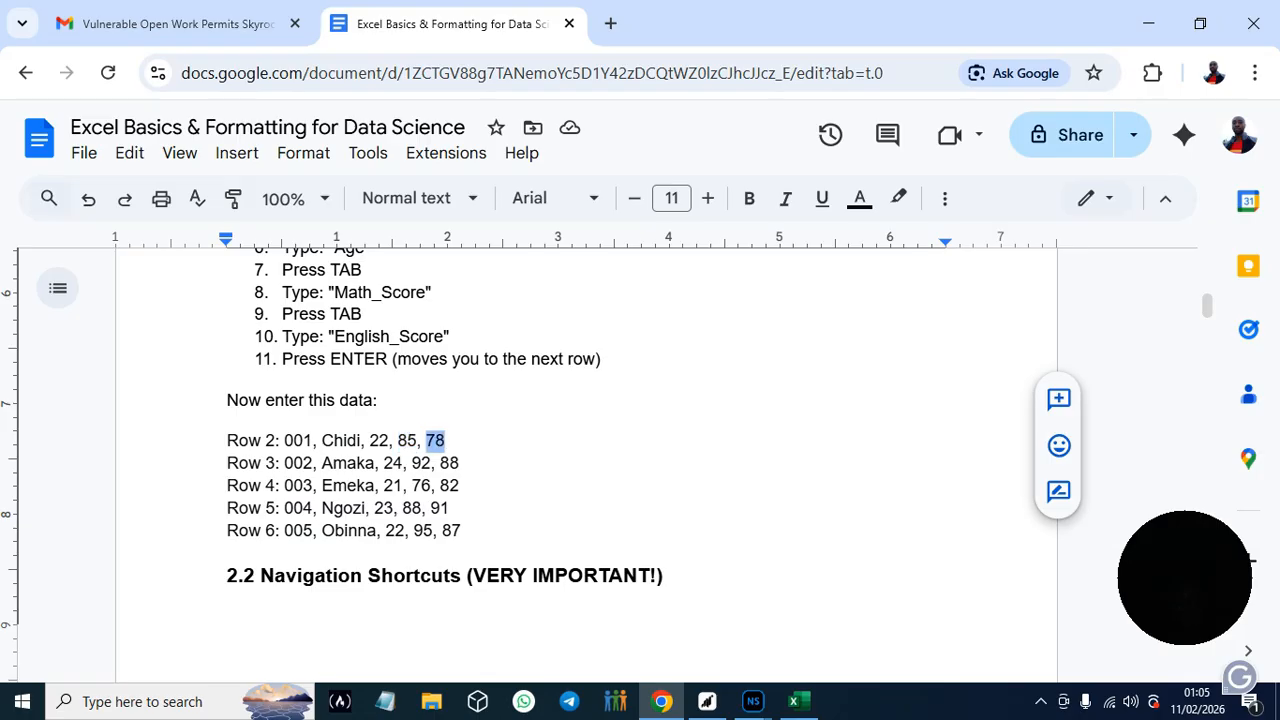
{"action": "left_click", "coordinate": [793, 701]}
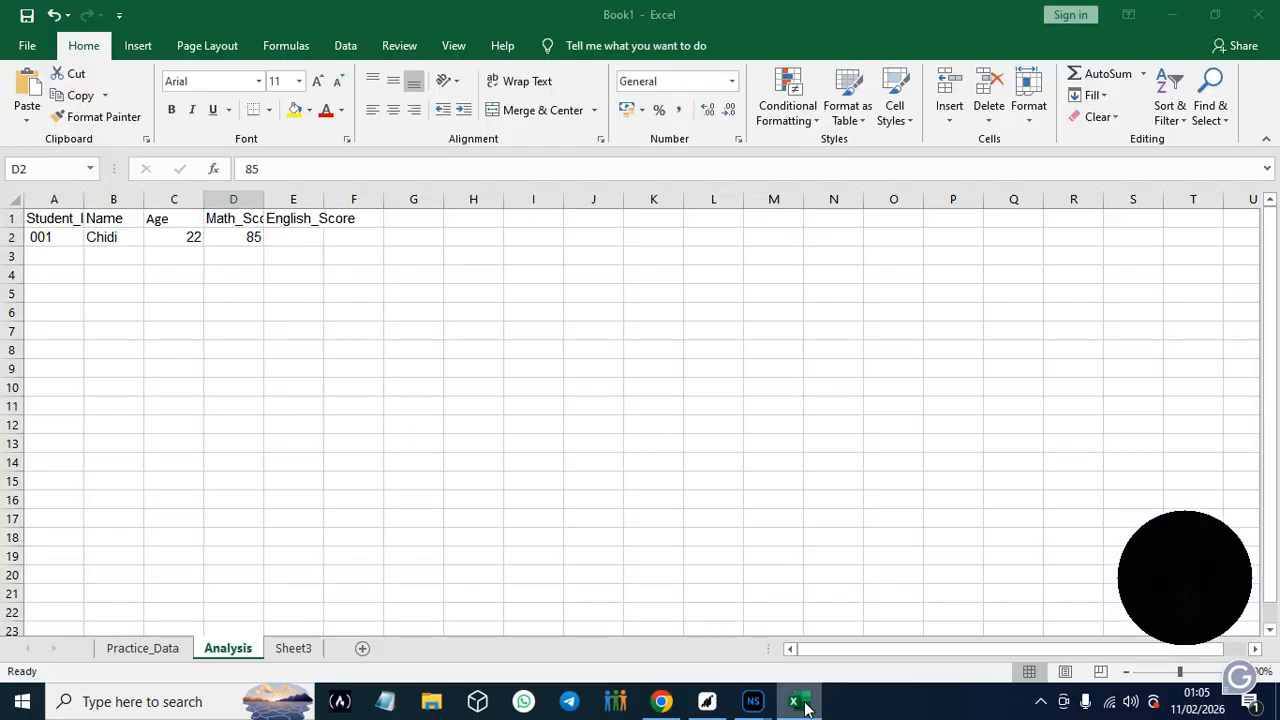
{"action": "left_click", "coordinate": [291, 240]}
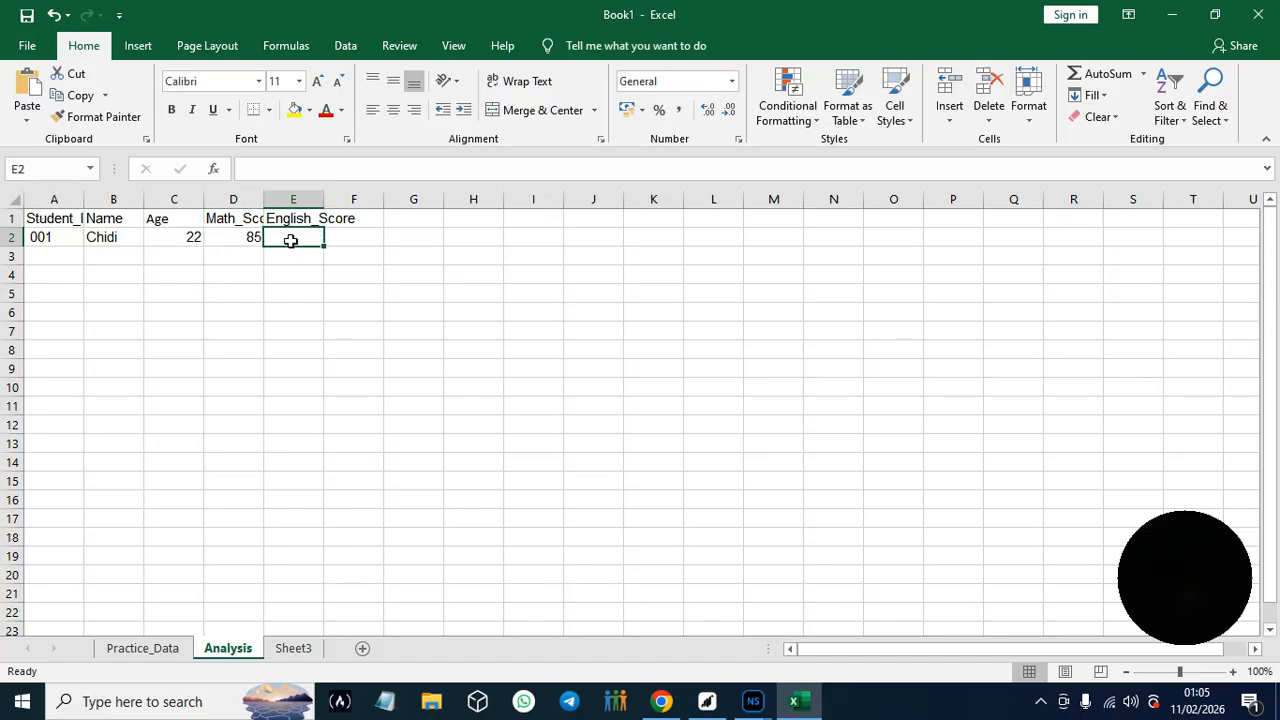
{"action": "key", "text": "ctrl+v"}
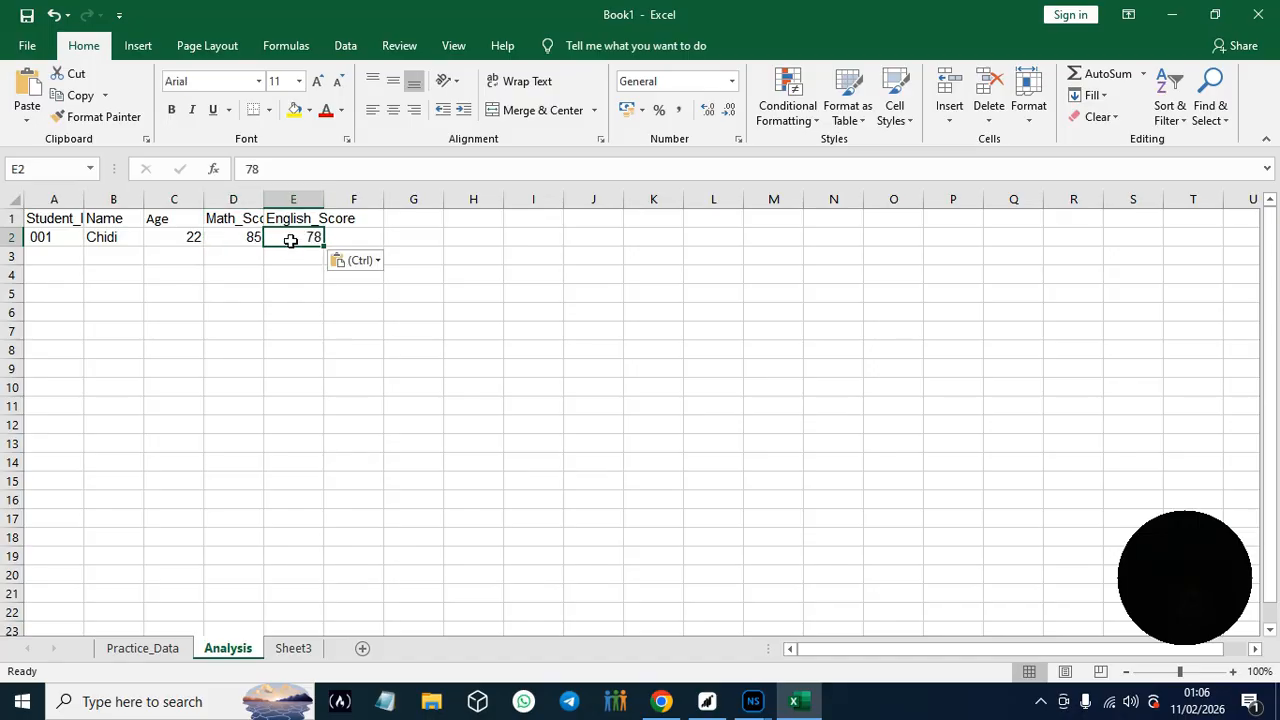
{"action": "left_click", "coordinate": [1041, 295]}
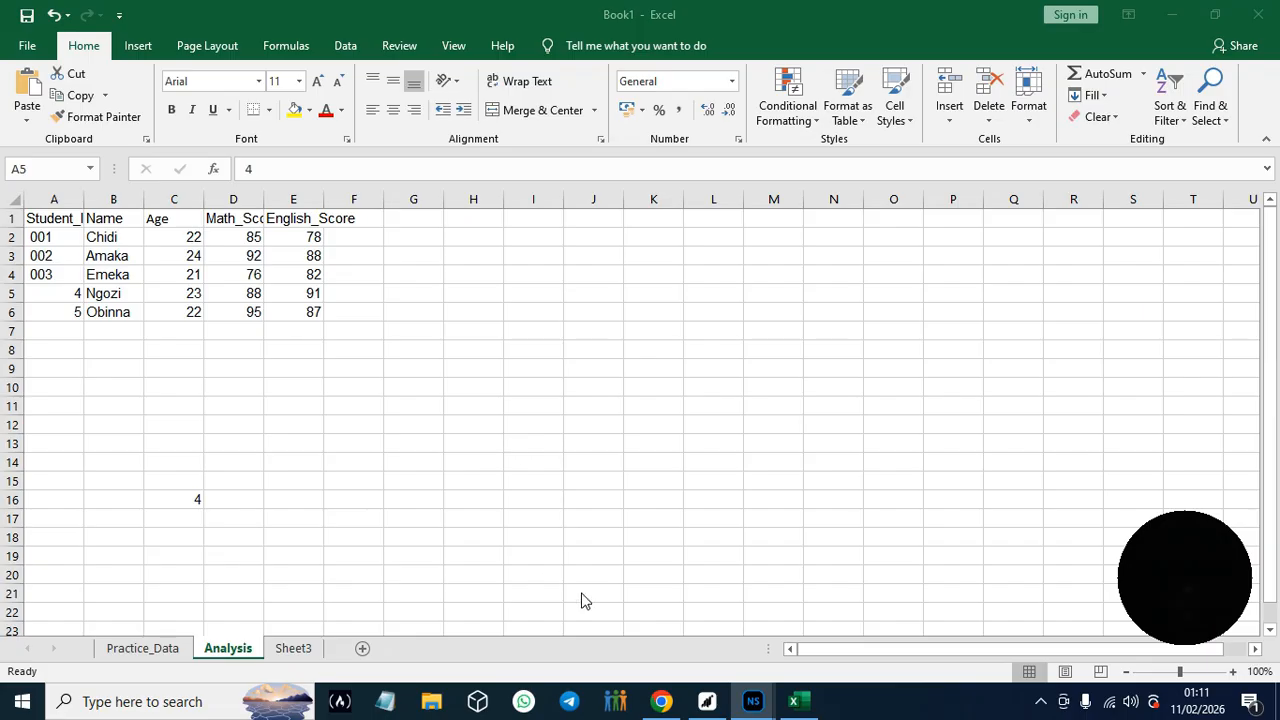
- Read the navigation shortcuts in the Google Docs guide and try jumping to cell A1 and the last used cell in Excel's Analysis sheet
{"action": "left_click", "coordinate": [664, 708]}
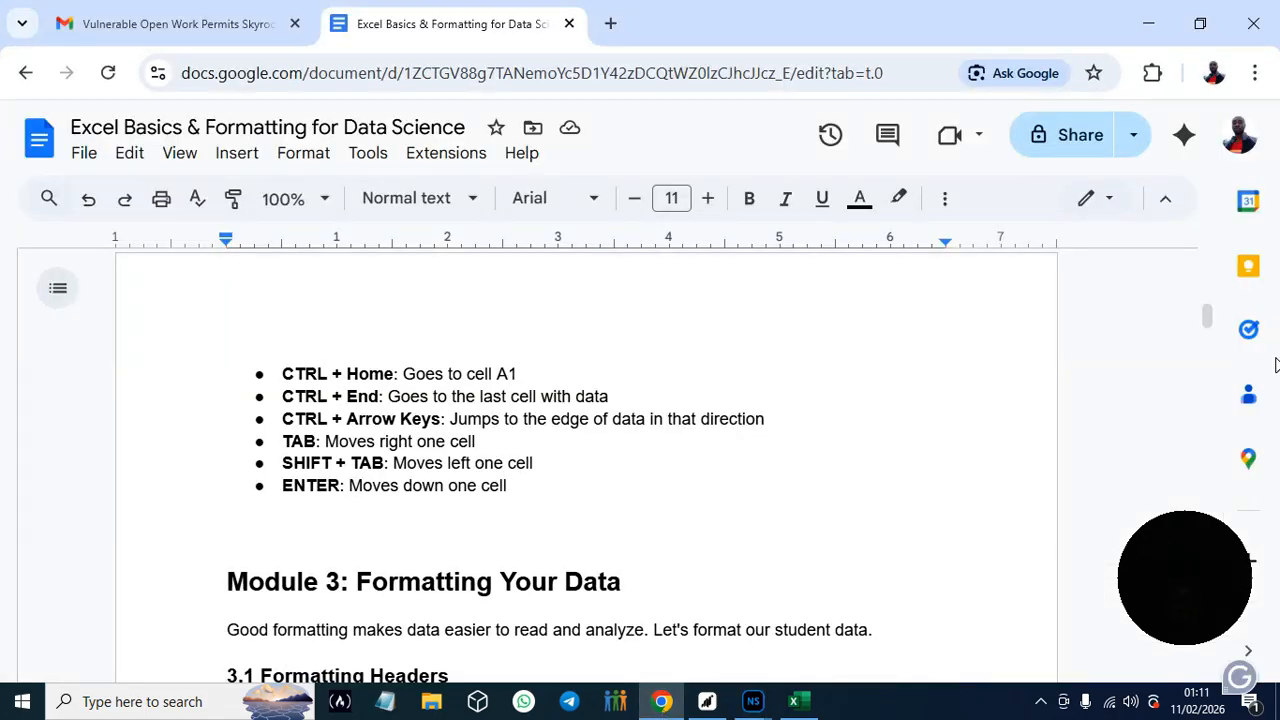
{"action": "left_click_drag", "start_coordinate": [1210, 318], "coordinate": [1212, 318]}
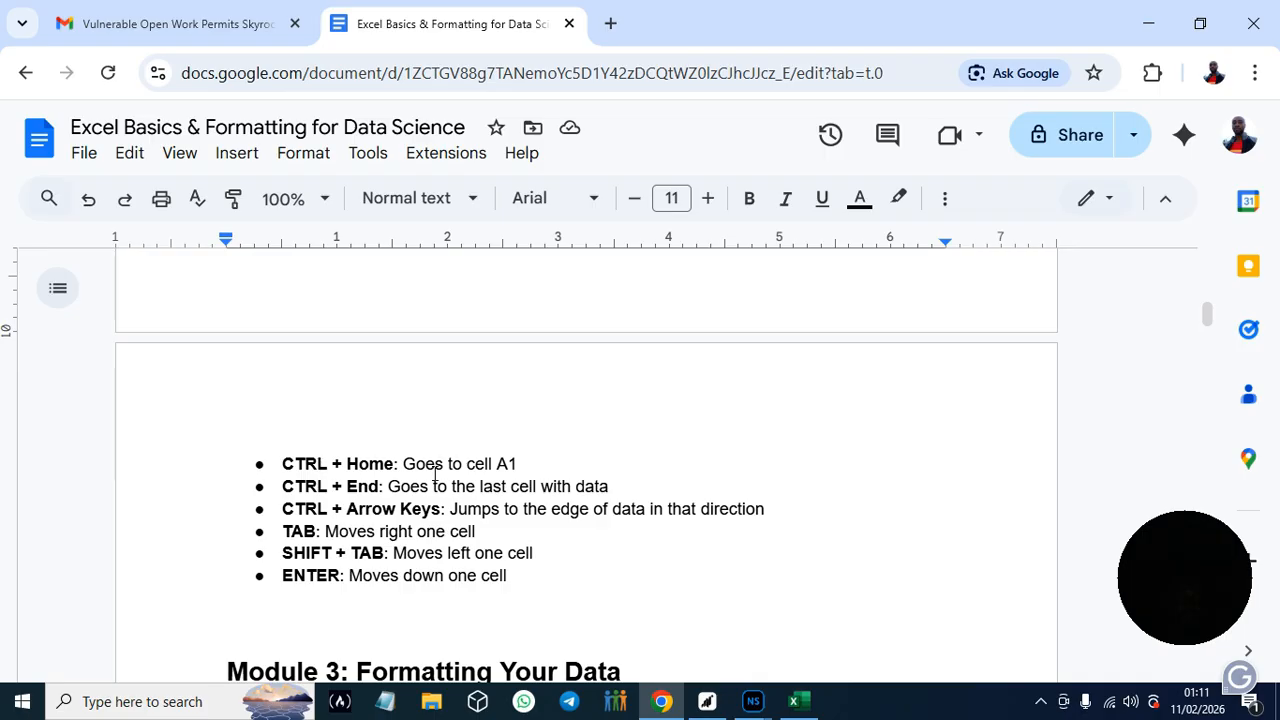
{"action": "left_click", "coordinate": [800, 710]}
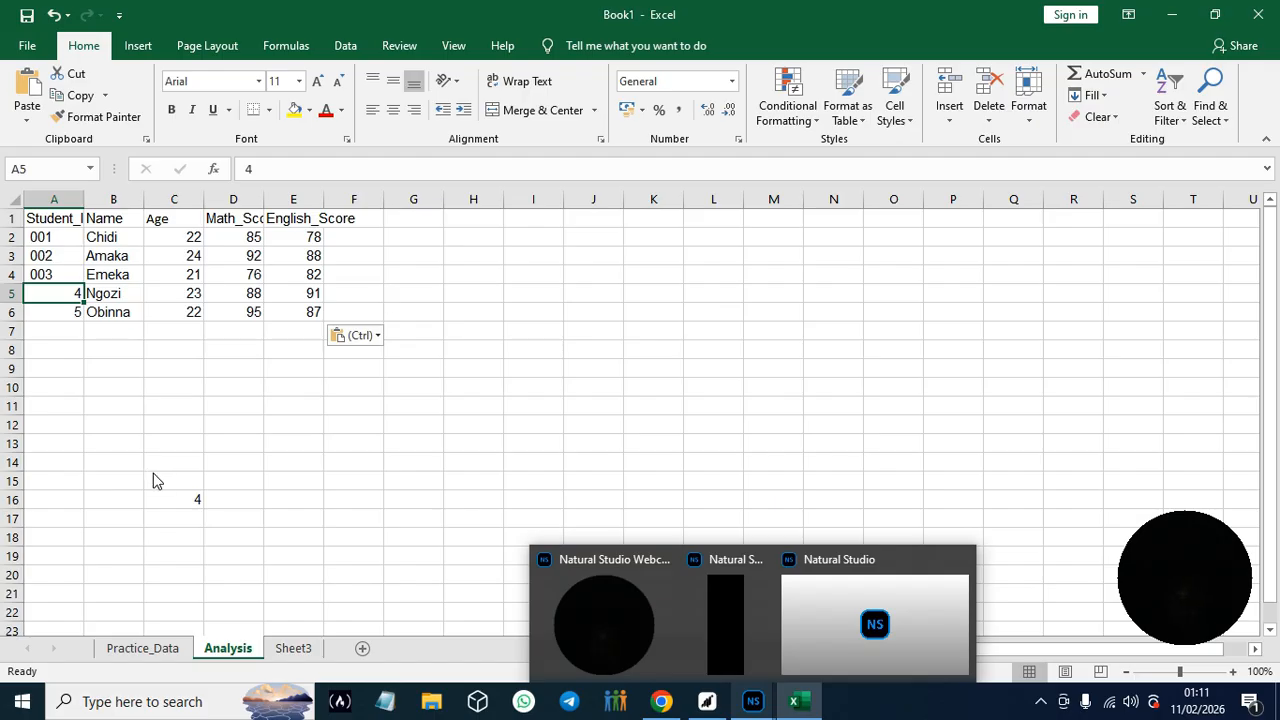
{"action": "key", "text": "ctrl+Home"}
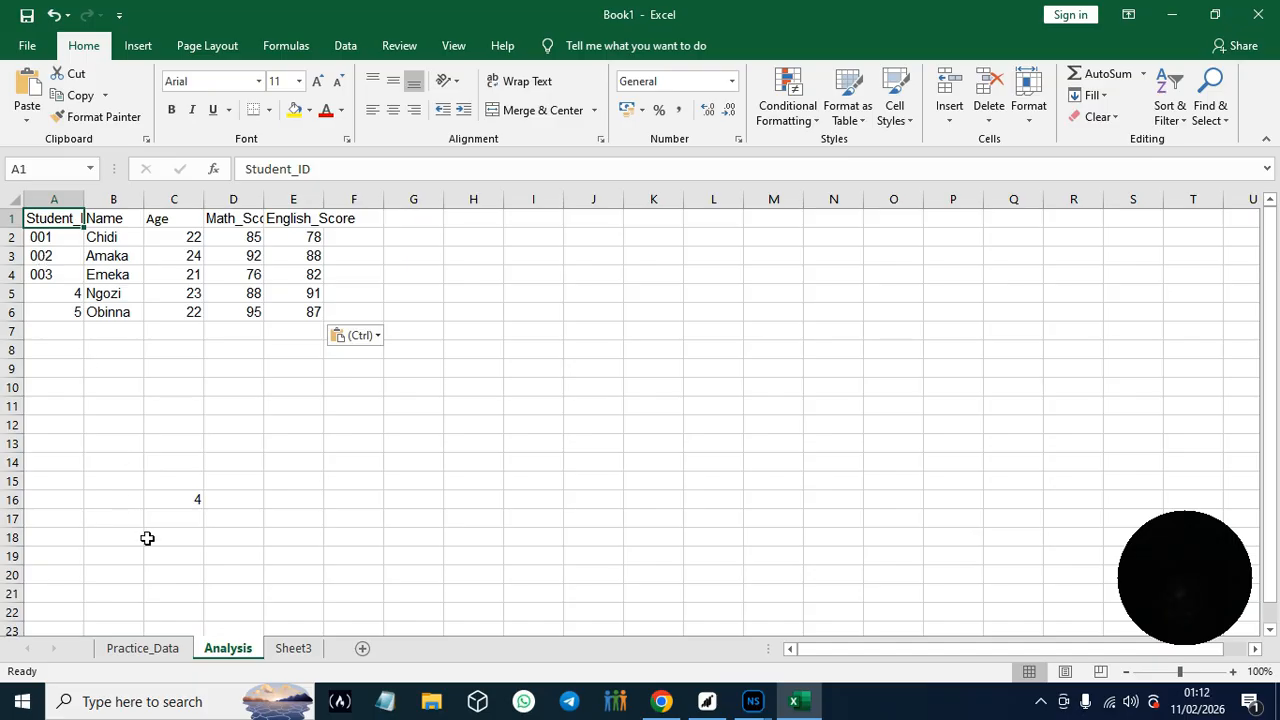
{"action": "key", "text": "ctrl+End"}
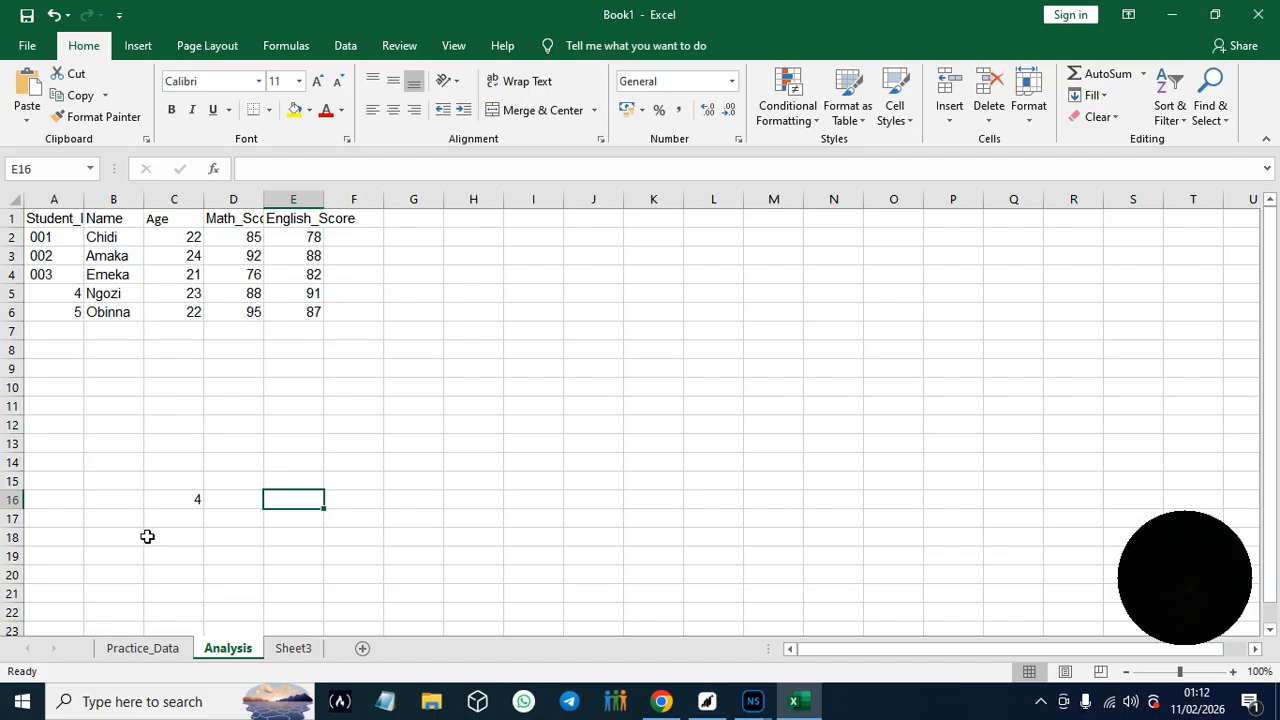
- Clear the stray value in cell C16 and jump to the last used cell of the Analysis sheet again
{"action": "left_click", "coordinate": [201, 506]}
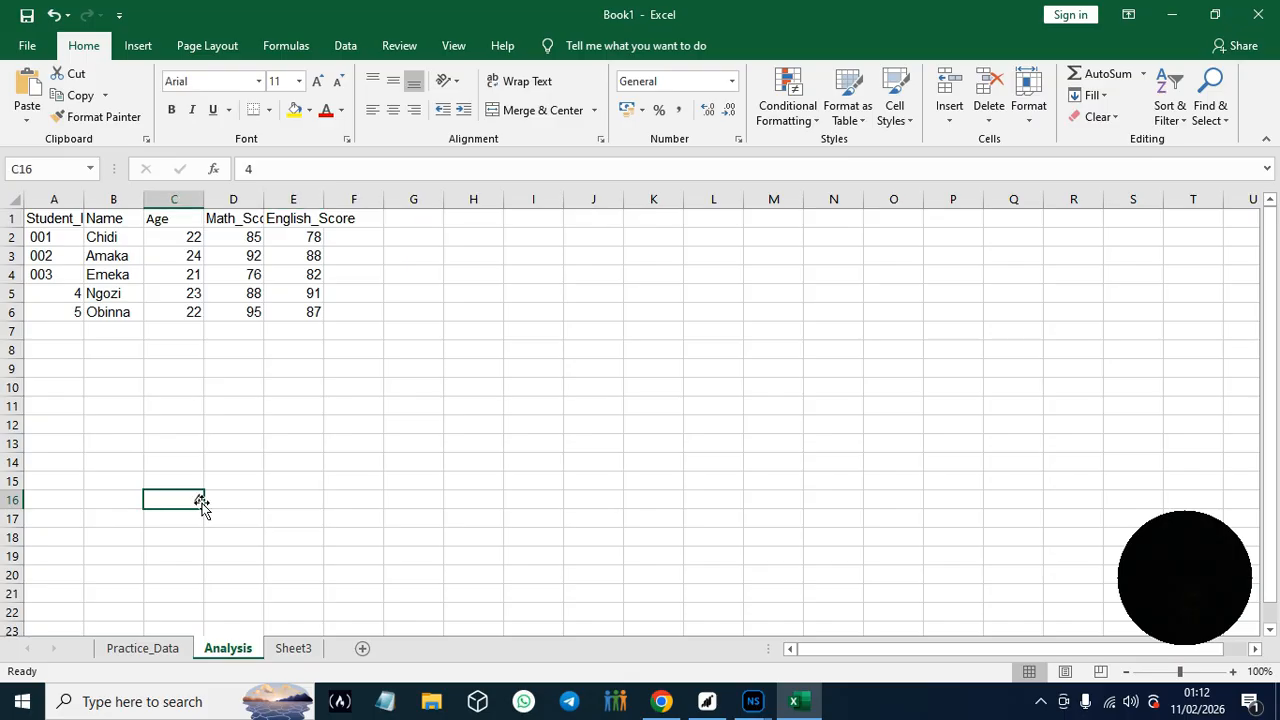
{"action": "left_click", "coordinate": [241, 402]}
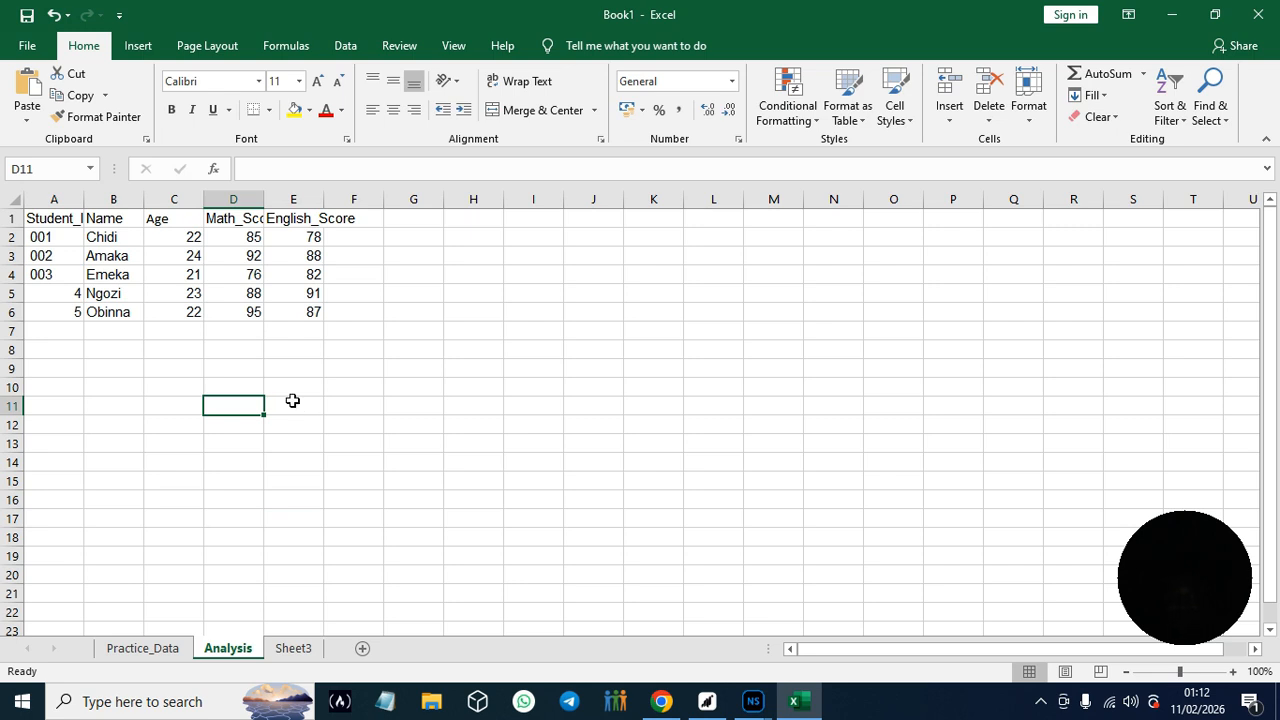
{"action": "key", "text": "ctrl+End"}
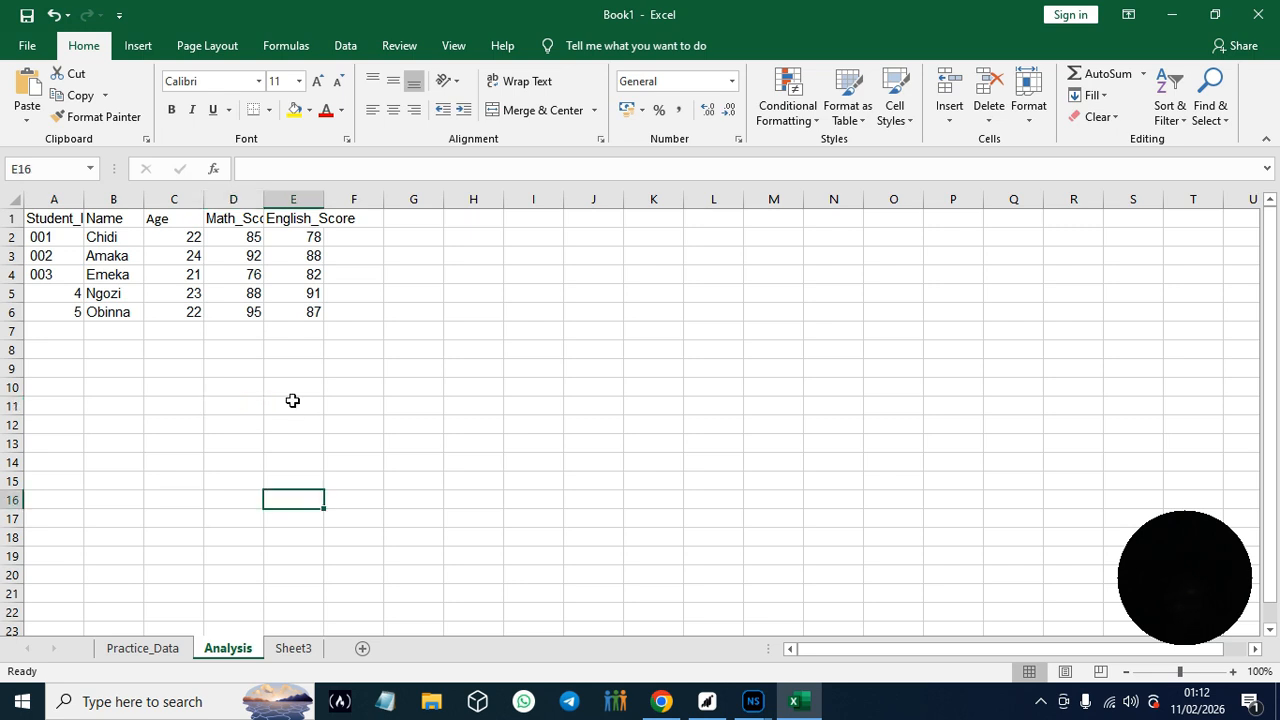
- Look at Sheet3 and Practice_Data, and undo the clearing of cell C16 on the Analysis sheet
{"action": "key", "text": "ctrl+Page_Down"}
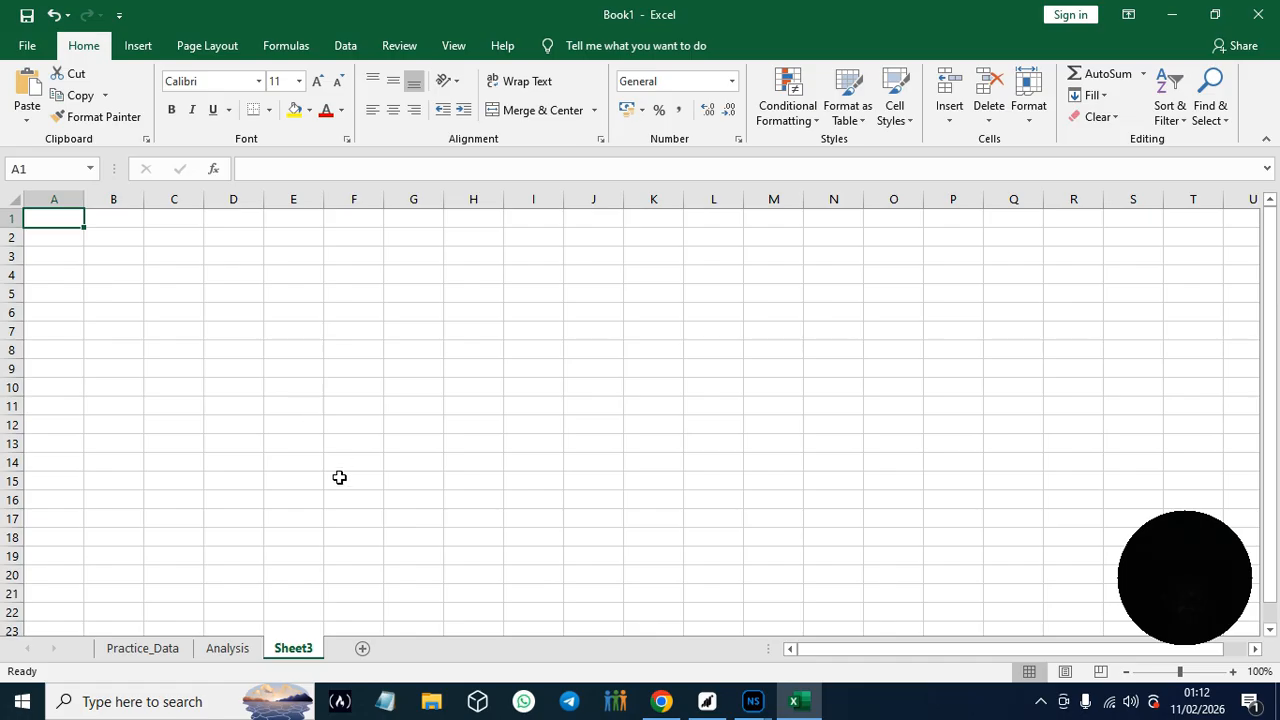
{"action": "left_click", "coordinate": [148, 651]}
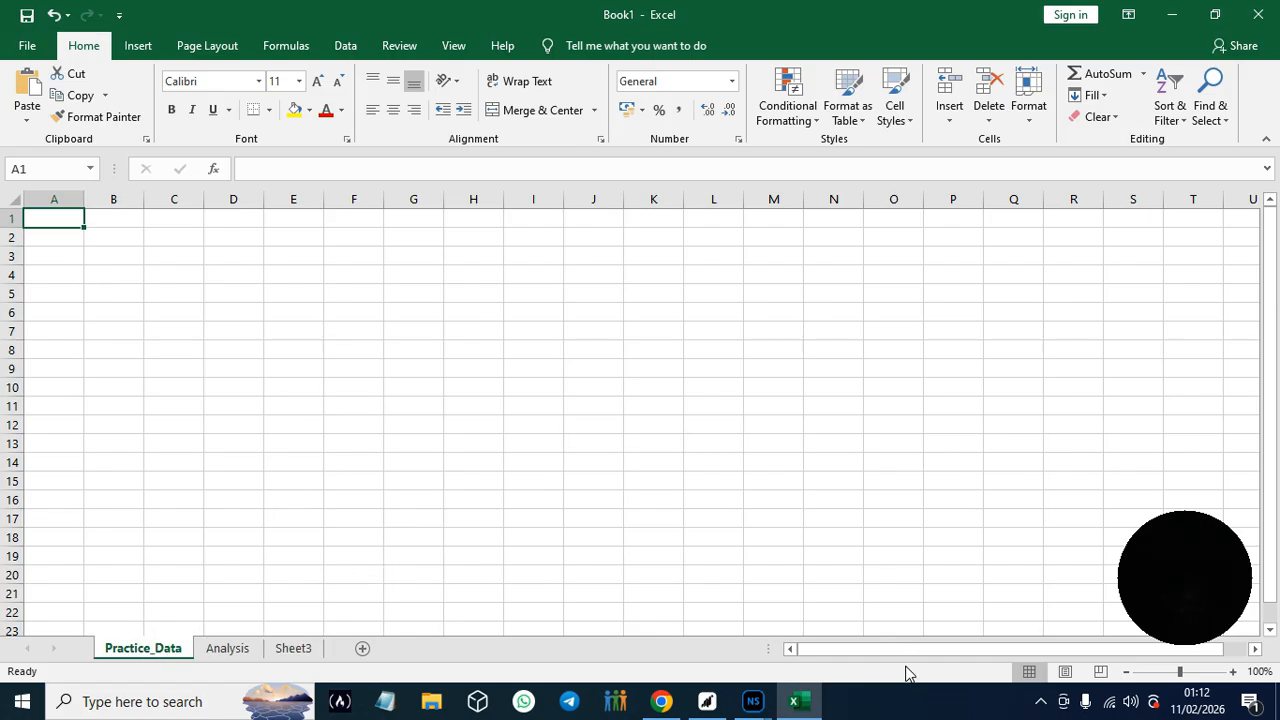
{"action": "left_click_drag", "start_coordinate": [908, 653], "coordinate": [700, 680]}
{"action": "left_click", "coordinate": [54, 15]}
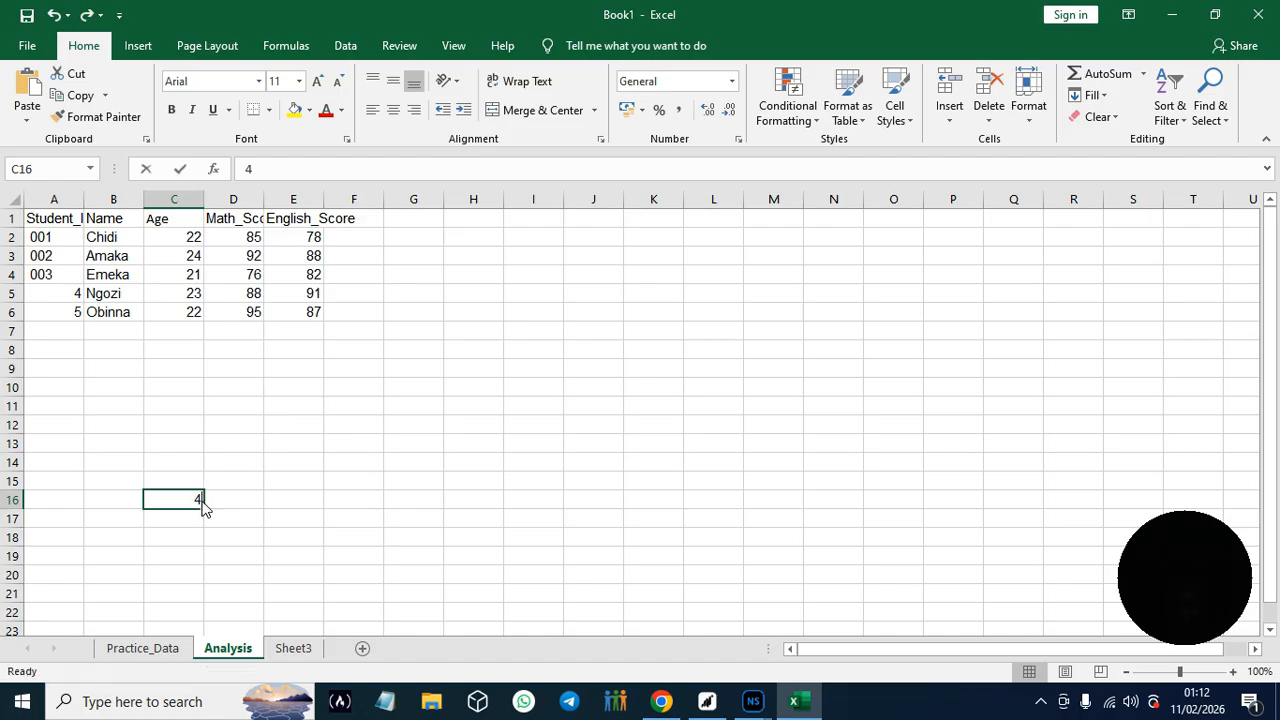
- Delete the stray 4 from cell C16 below the student table on the Analysis sheet
{"action": "key", "text": "BackSpace"}
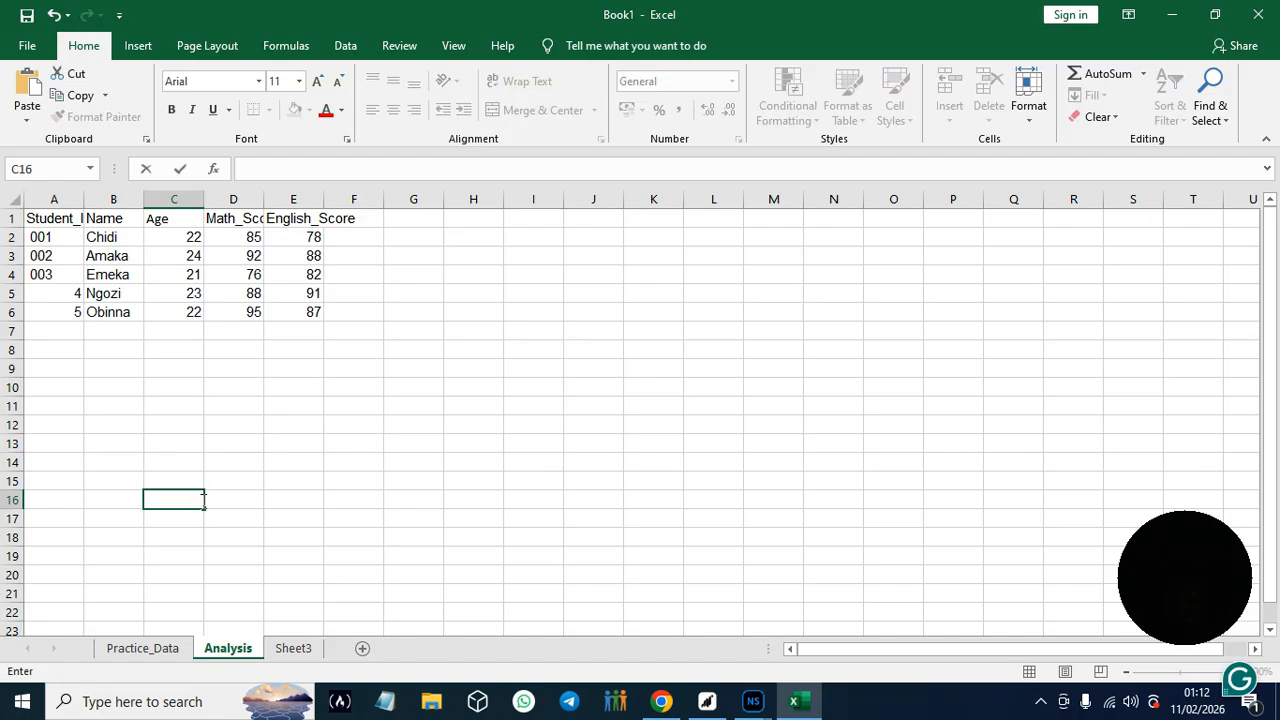
{"action": "key", "text": "F2"}
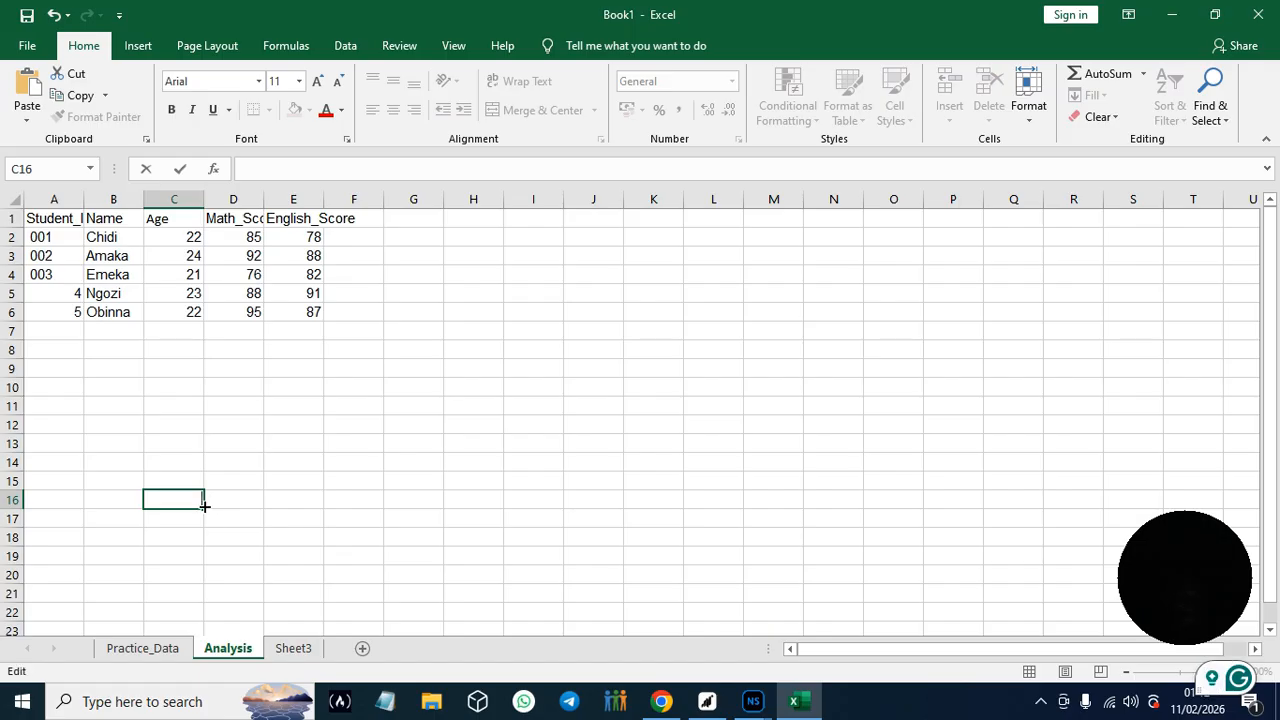
{"action": "left_click", "coordinate": [255, 336]}
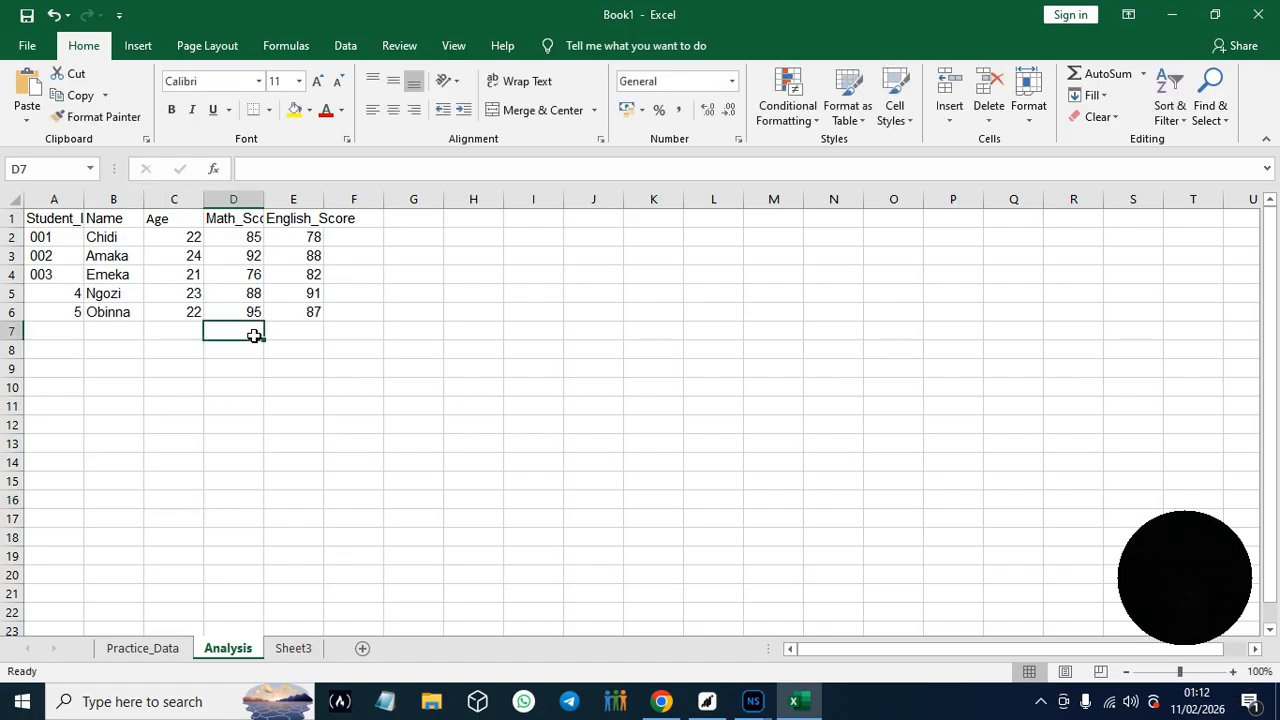
- Inspect the blank range E7:E16 below the English scores, and jump from cell A1 to the last used cell
{"action": "left_click", "coordinate": [290, 333]}
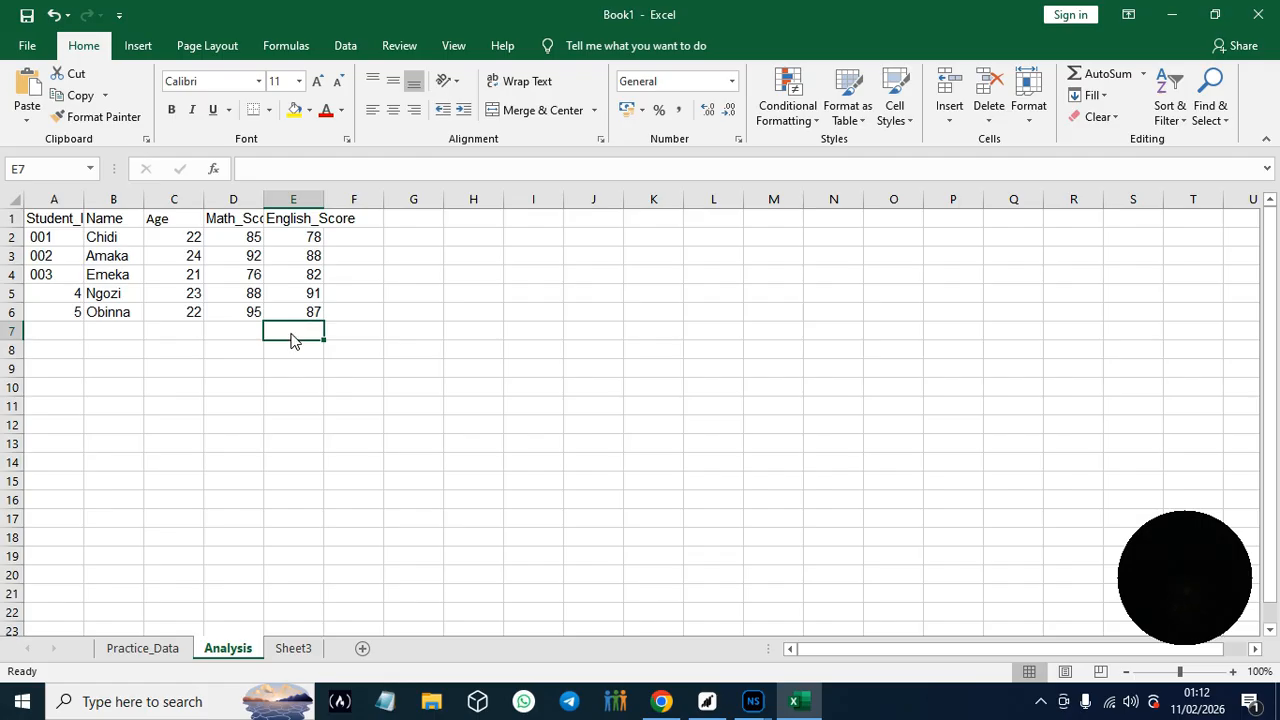
{"action": "left_click_drag", "start_coordinate": [292, 340], "coordinate": [292, 500]}
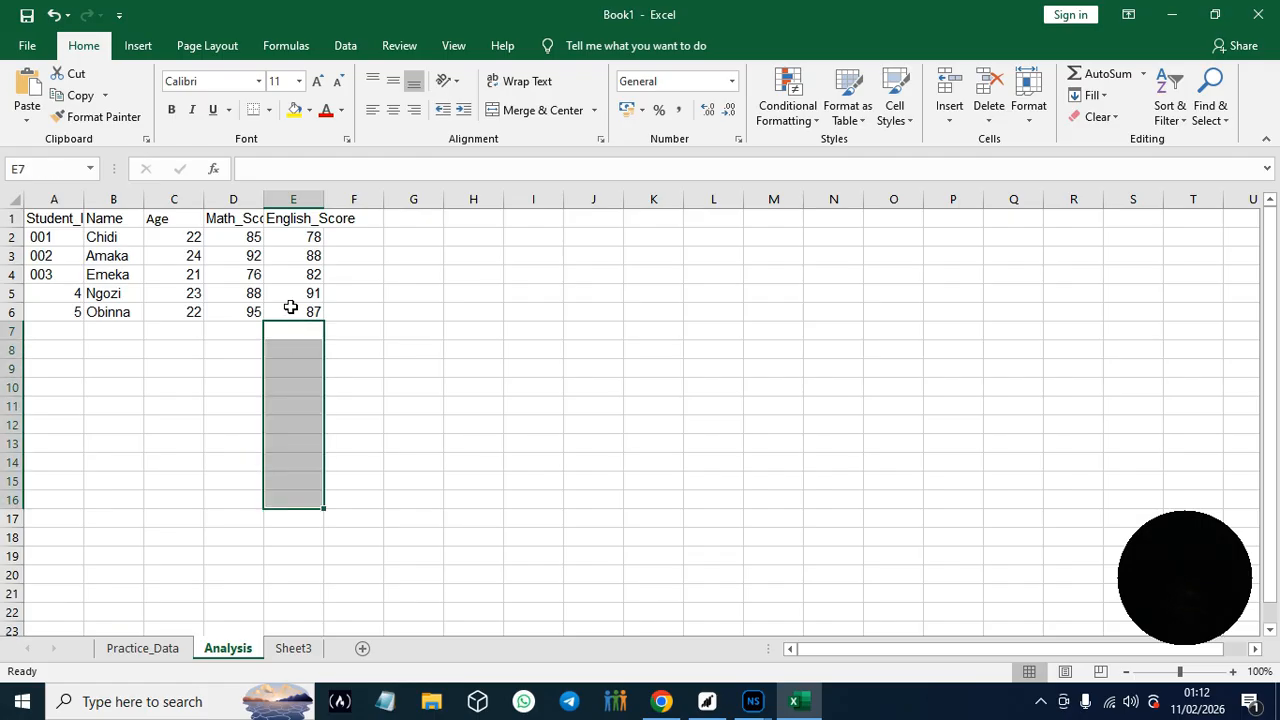
{"action": "left_click", "coordinate": [291, 311]}
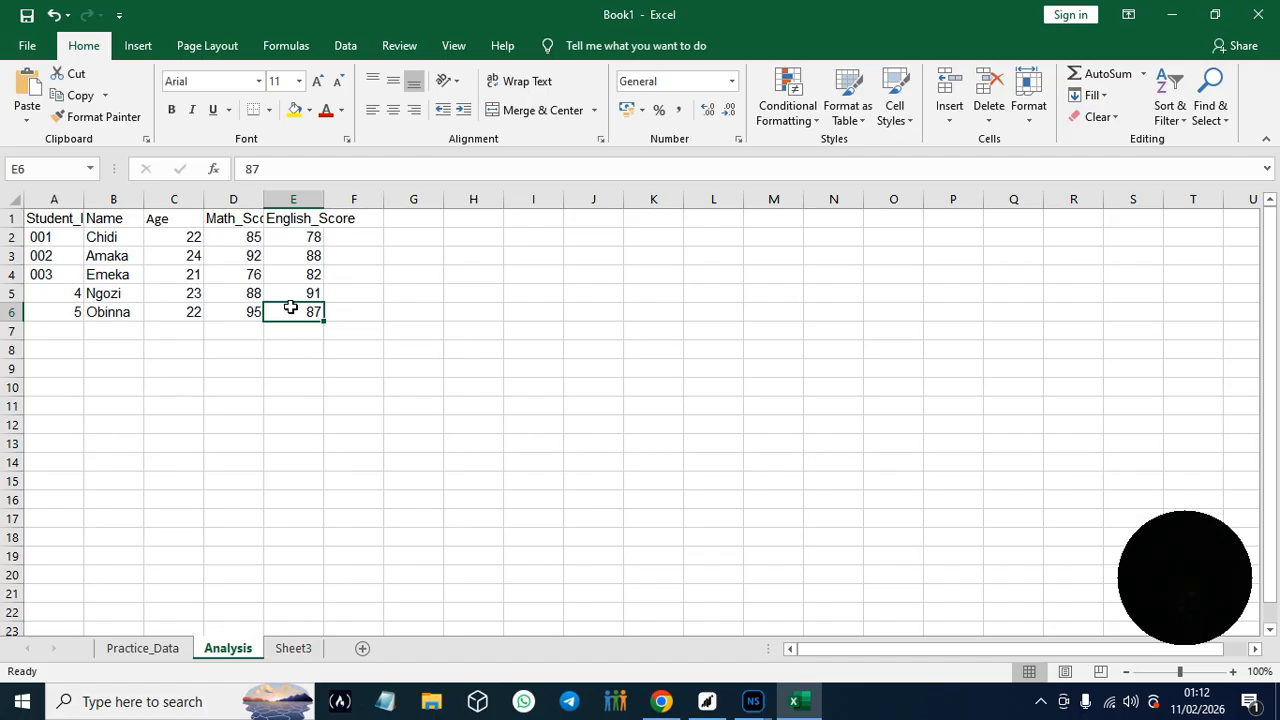
{"action": "left_click", "coordinate": [43, 222]}
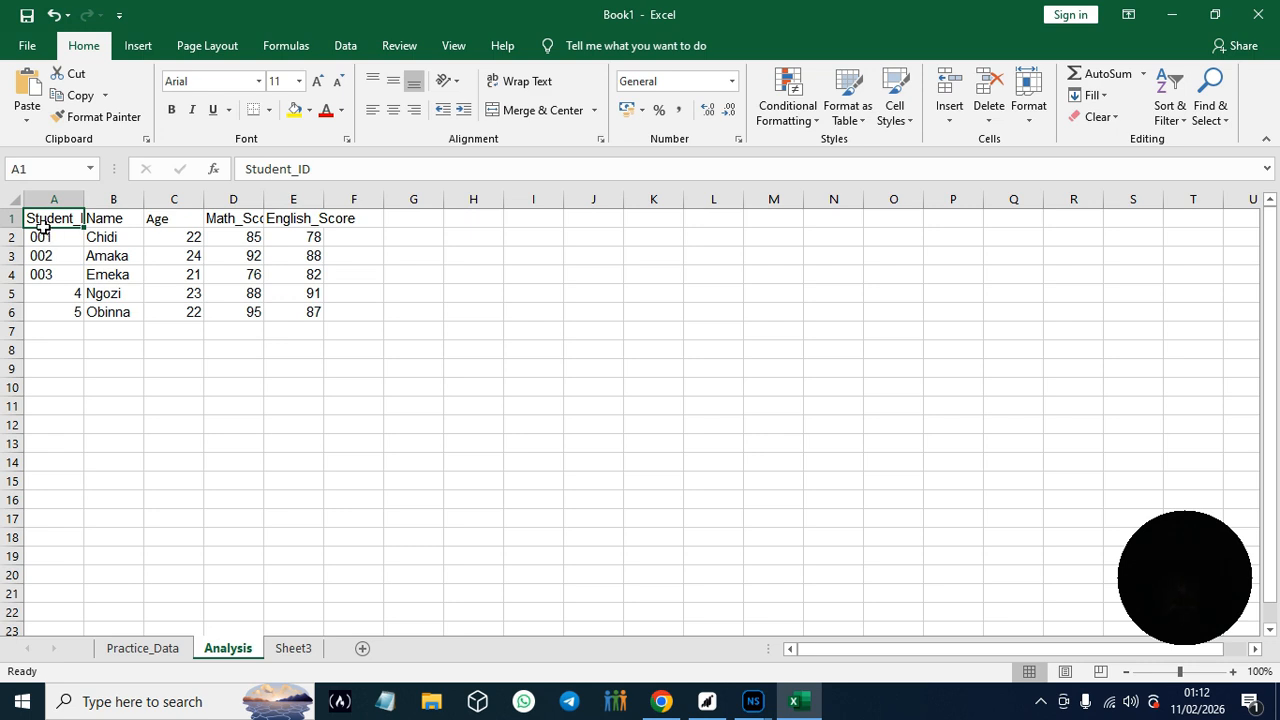
{"action": "key", "text": "ctrl+End"}
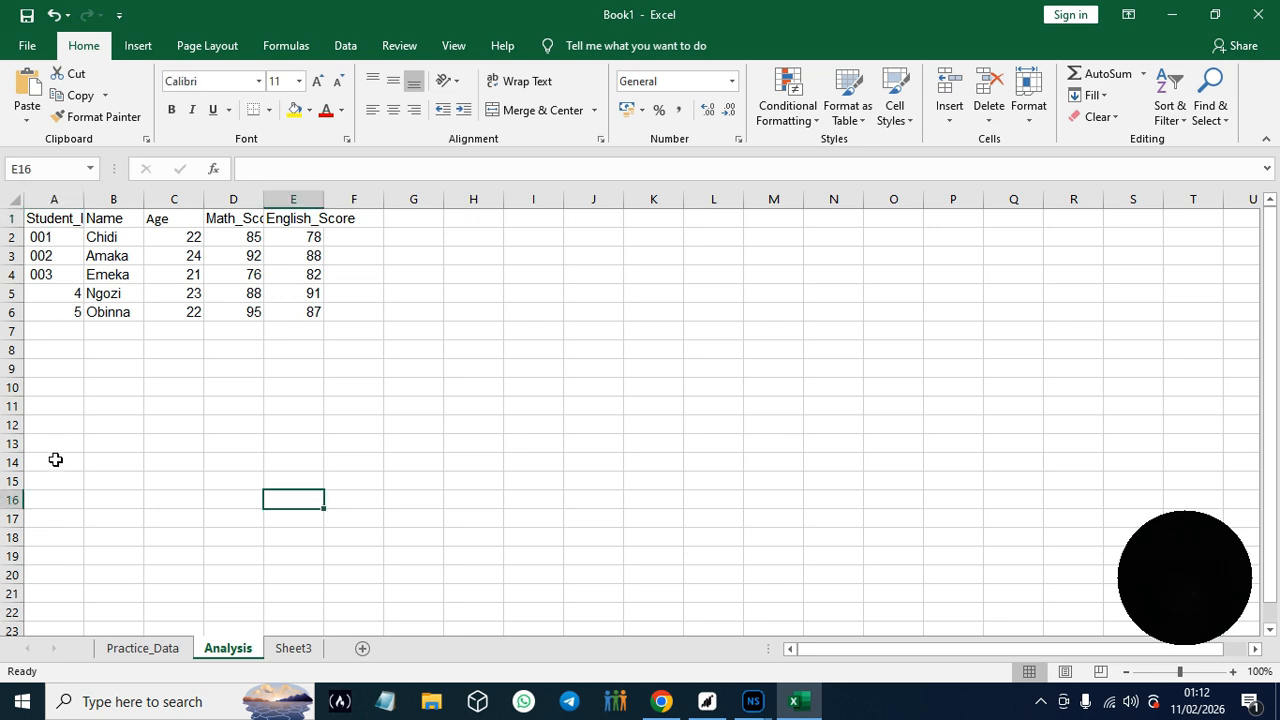
- Check blank cells A16, A14 and A7, and recheck the navigation shortcuts in the Google Docs guide before returning to Excel's Analysis sheet
{"action": "left_click", "coordinate": [47, 500]}
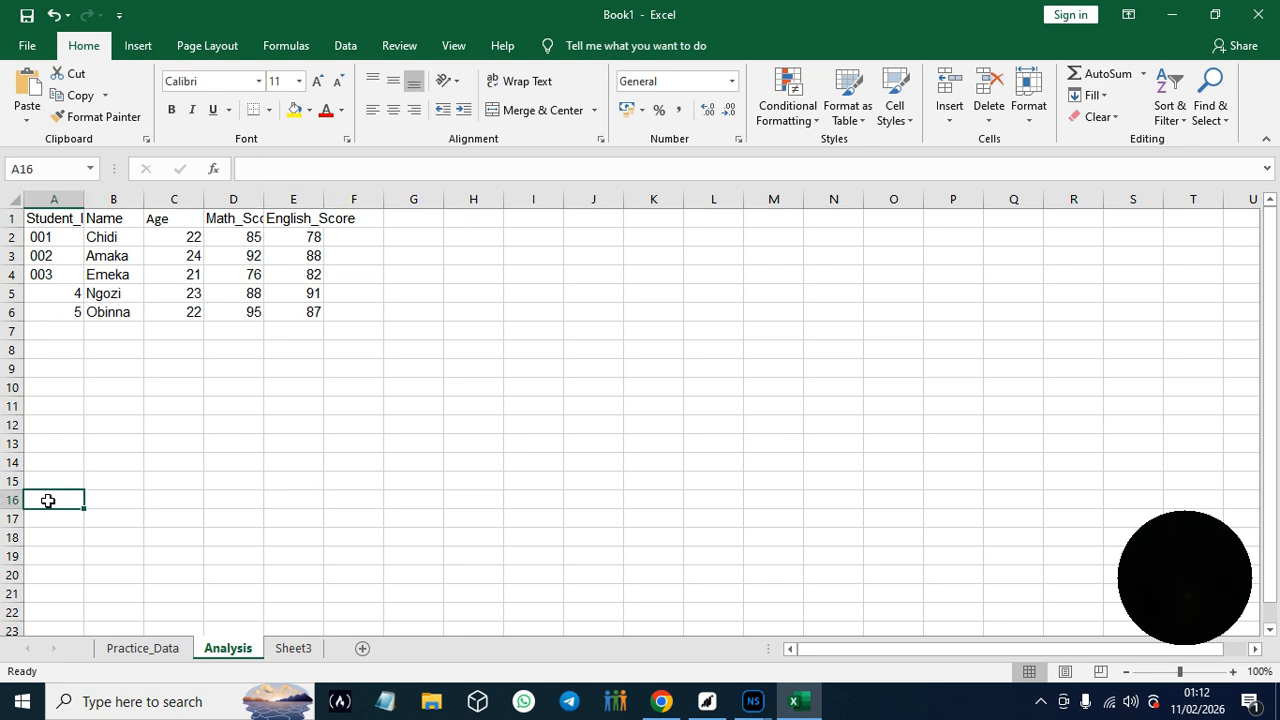
{"action": "double_click", "coordinate": [49, 501]}
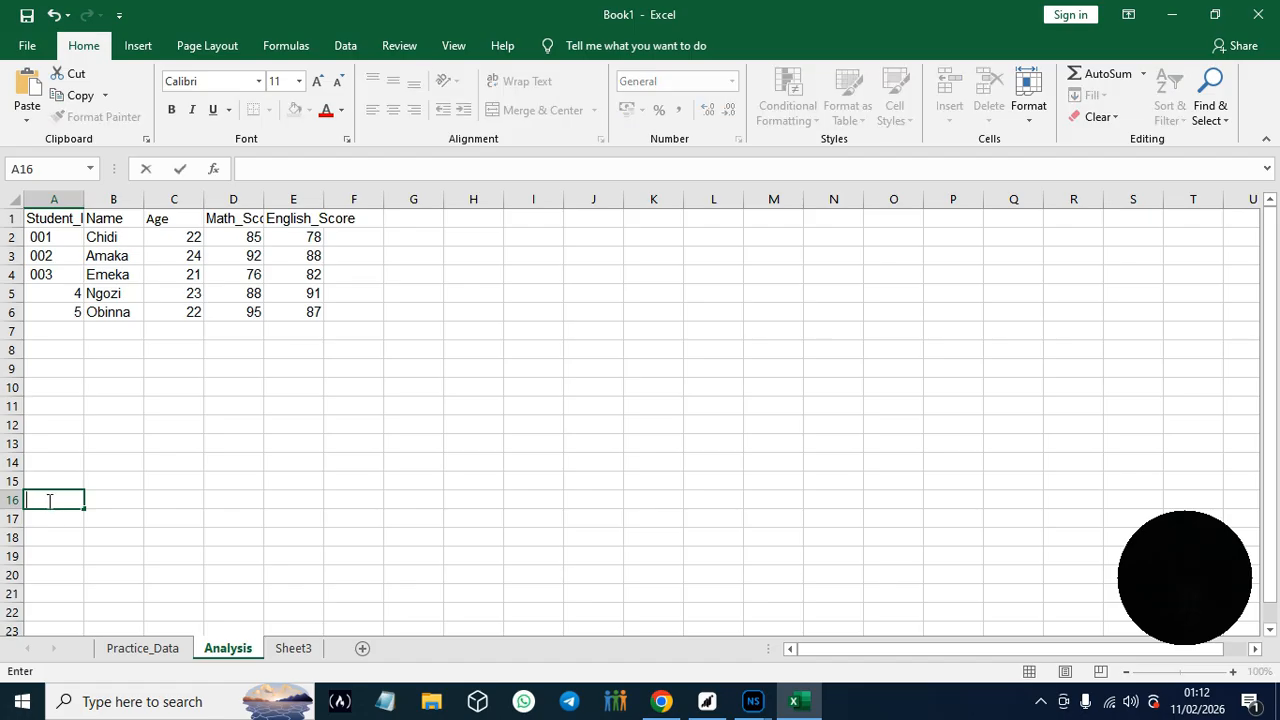
{"action": "left_click", "coordinate": [49, 461]}
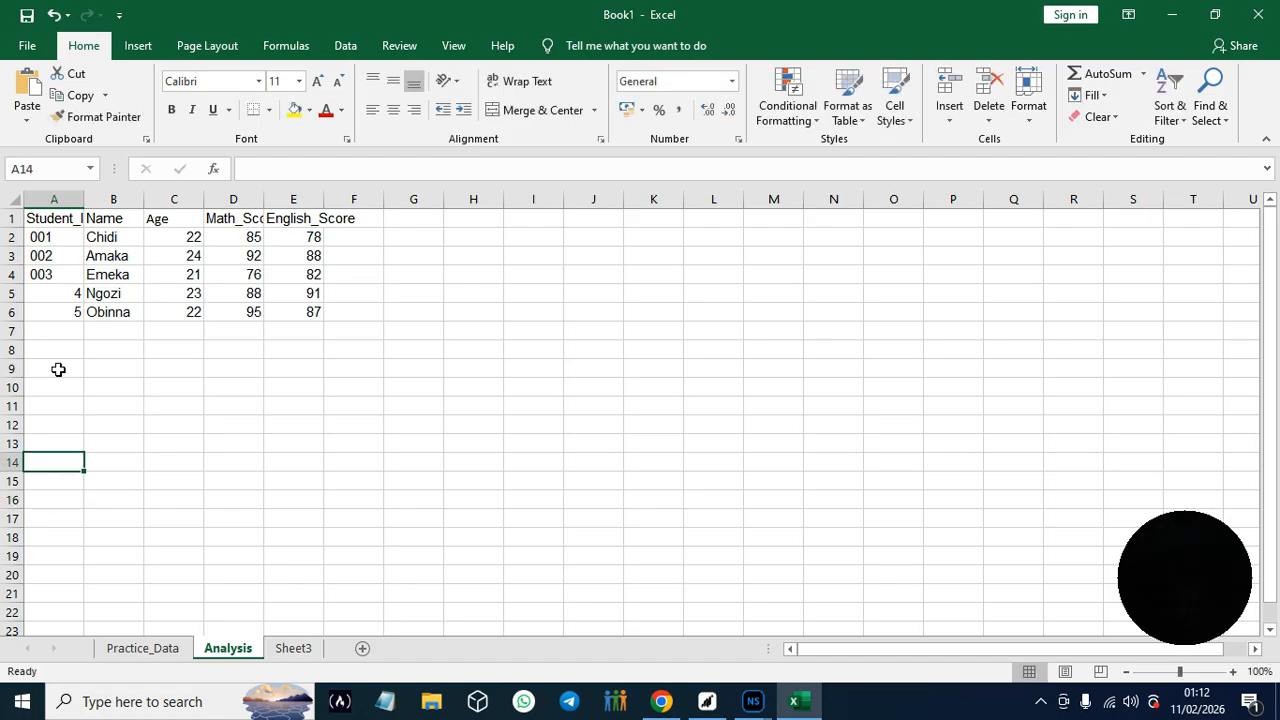
{"action": "left_click", "coordinate": [57, 338]}
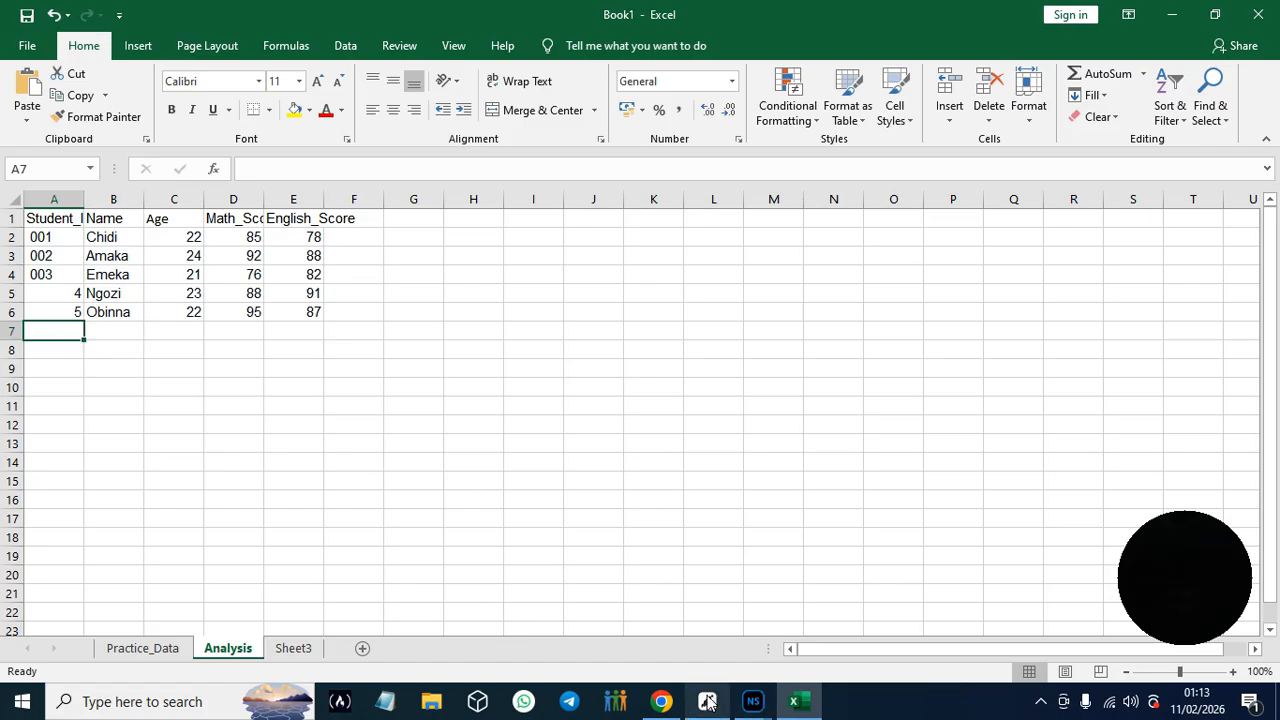
{"action": "left_click", "coordinate": [661, 701]}
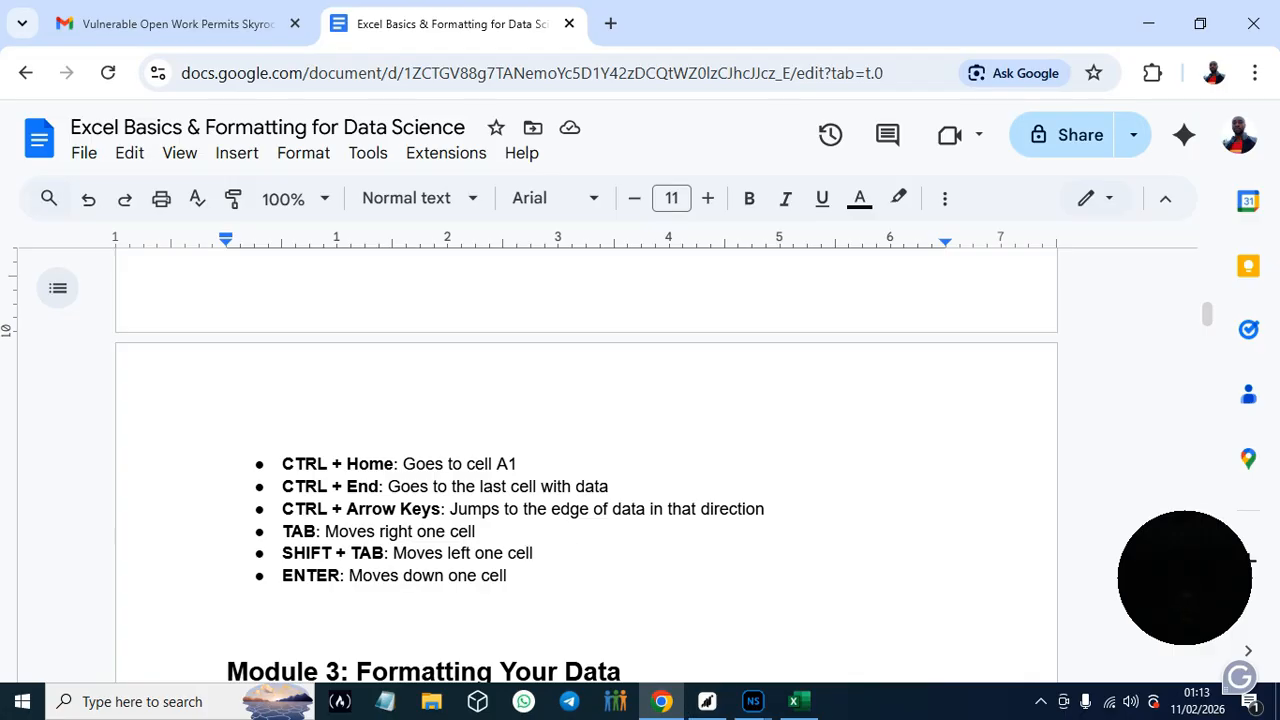
{"action": "left_click", "coordinate": [793, 701]}
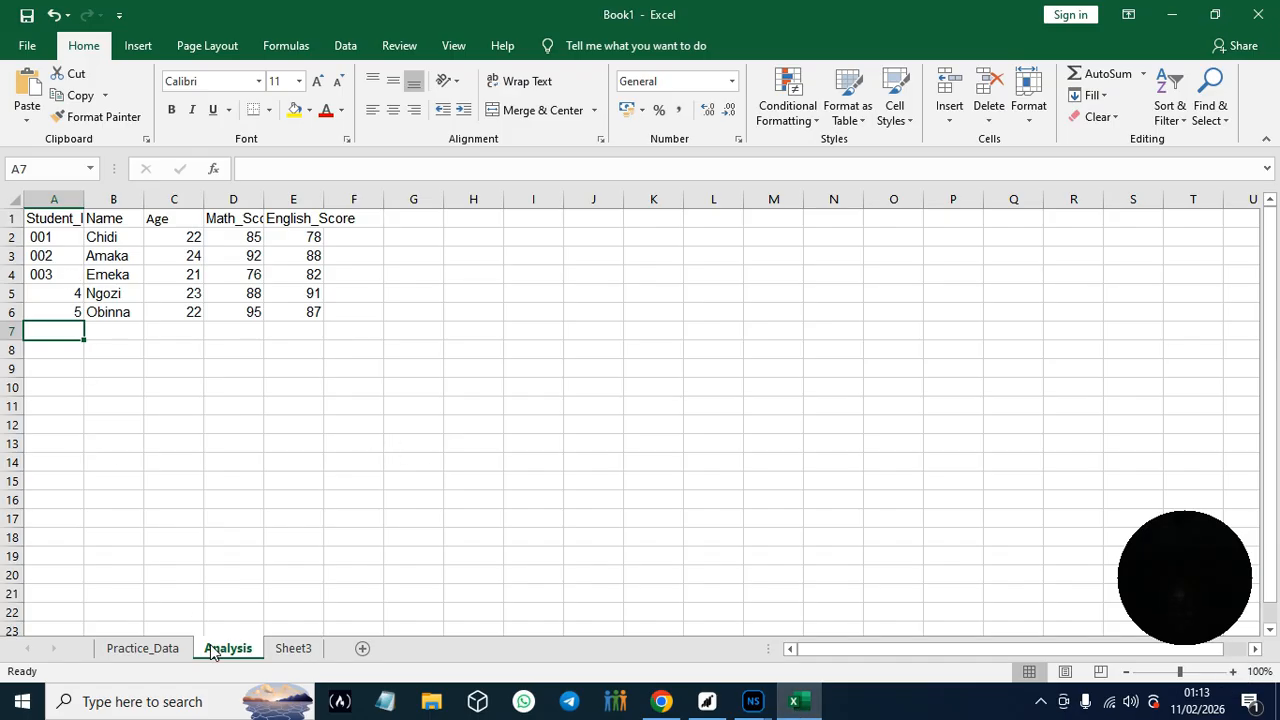
- Jump across row 7 to the last column and back, extend a row selection up to row 1, and jump to the last row of column A
{"action": "key", "text": "ctrl+Right"}
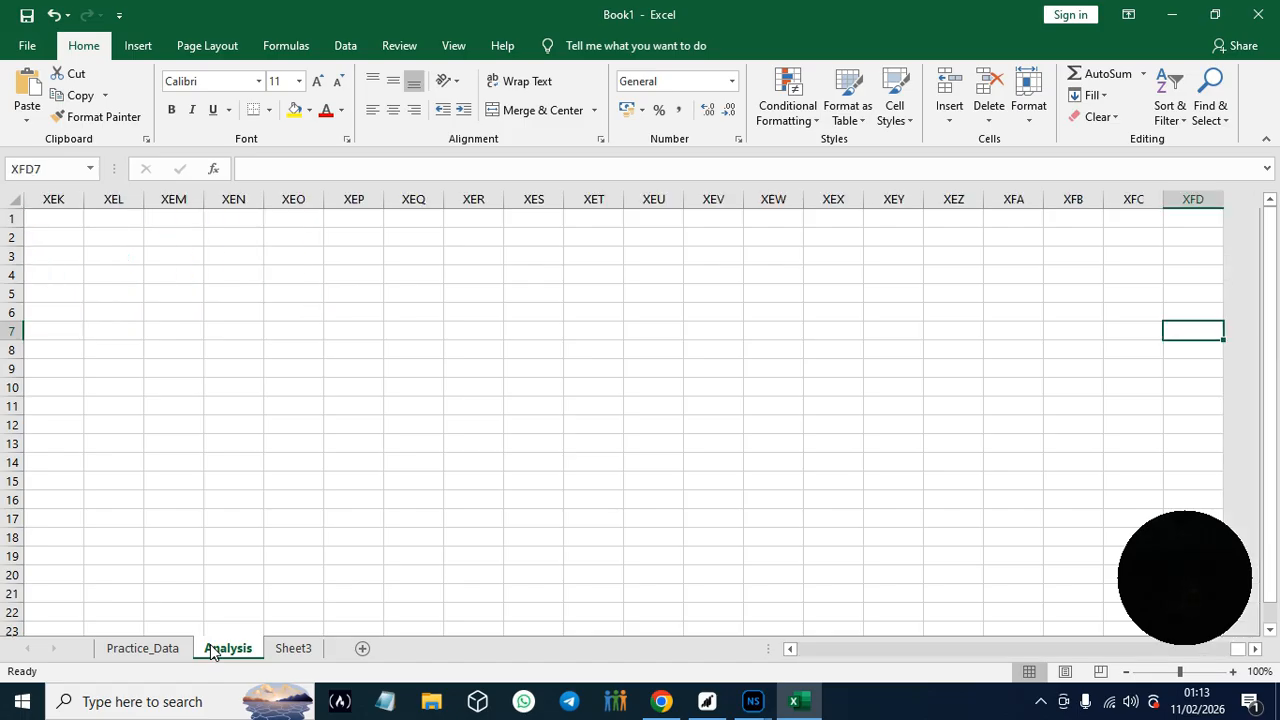
{"action": "key", "text": "ctrl+Left"}
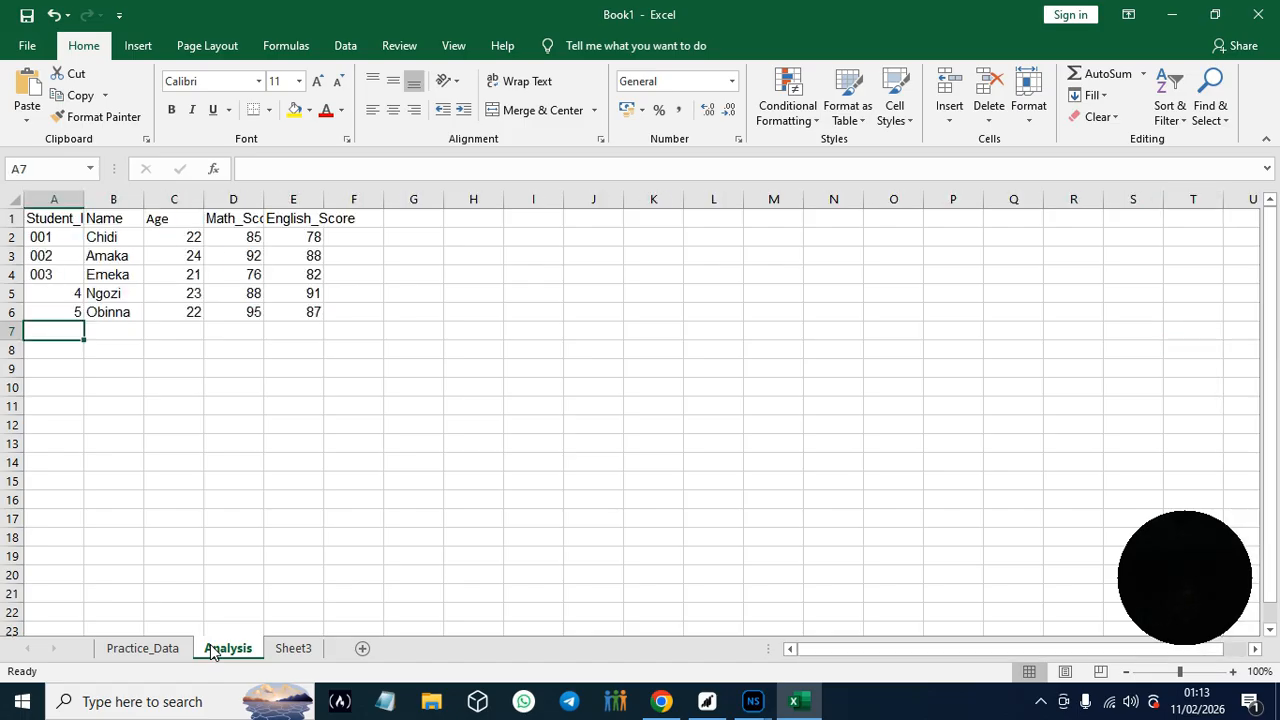
{"action": "key", "text": "shift+space"}
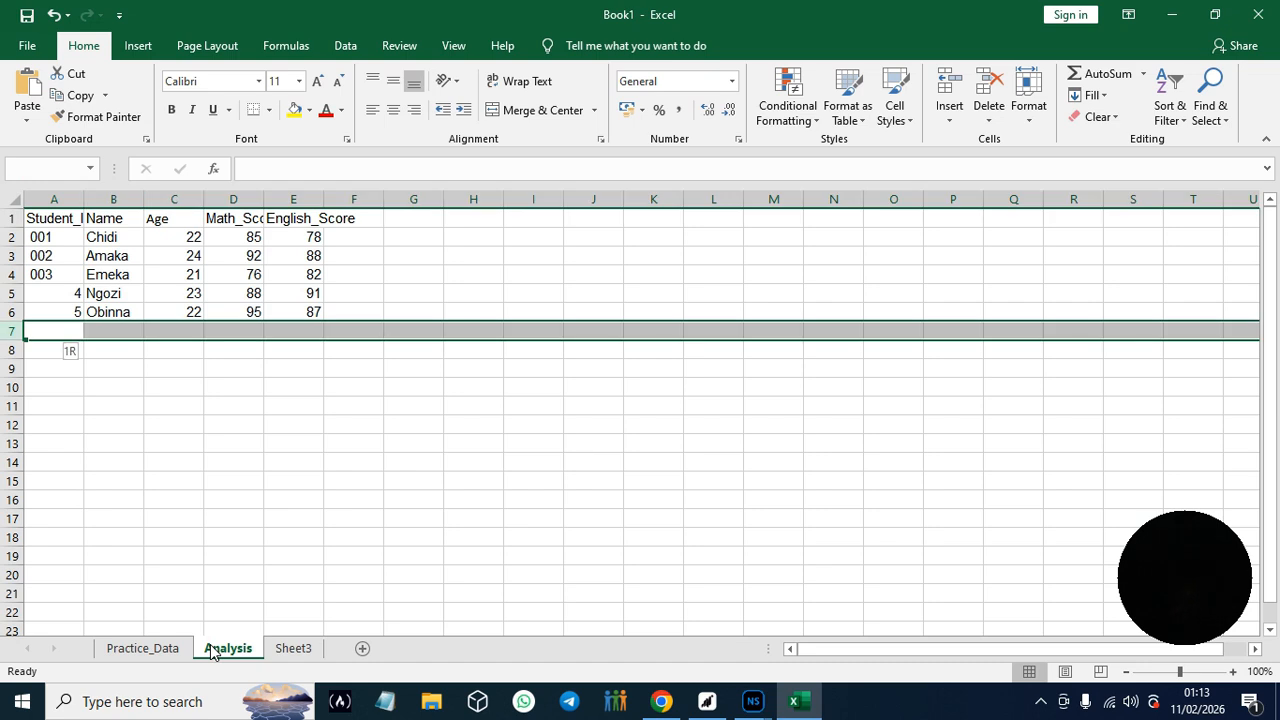
{"action": "key", "text": "shift+Up"}
{"action": "key", "text": "ctrl+shift+Up"}
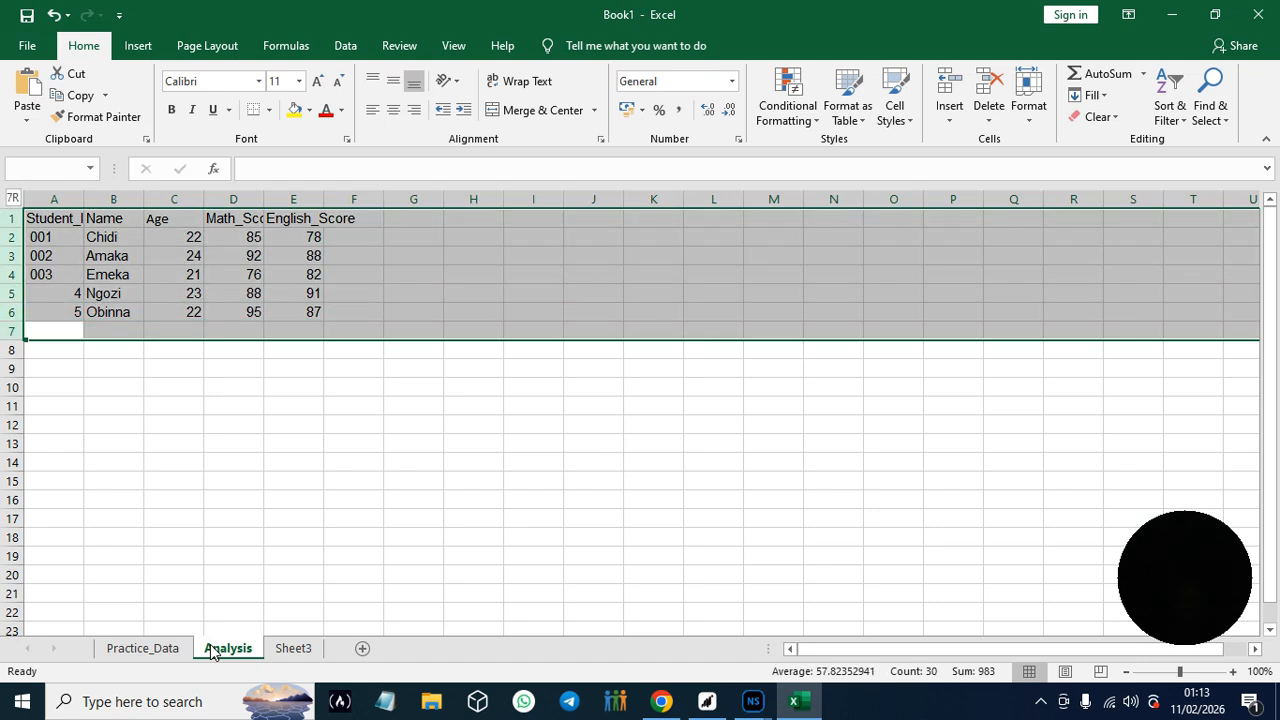
{"action": "key", "text": "ctrl+shift+Down"}
{"action": "key", "text": "ctrl+Down"}
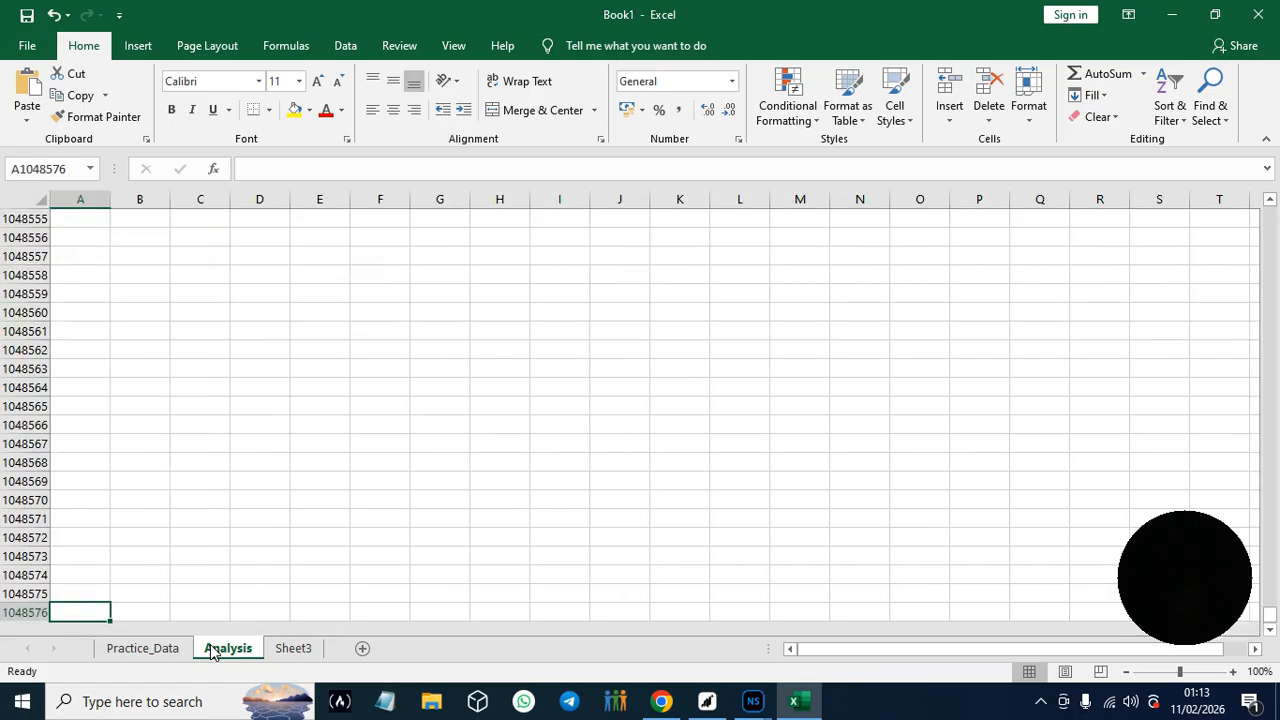
- Look at the Practice_Data sheet, and undo the recent Analysis sheet edits back to before the English score in E5 was entered
{"action": "left_click", "coordinate": [152, 649]}
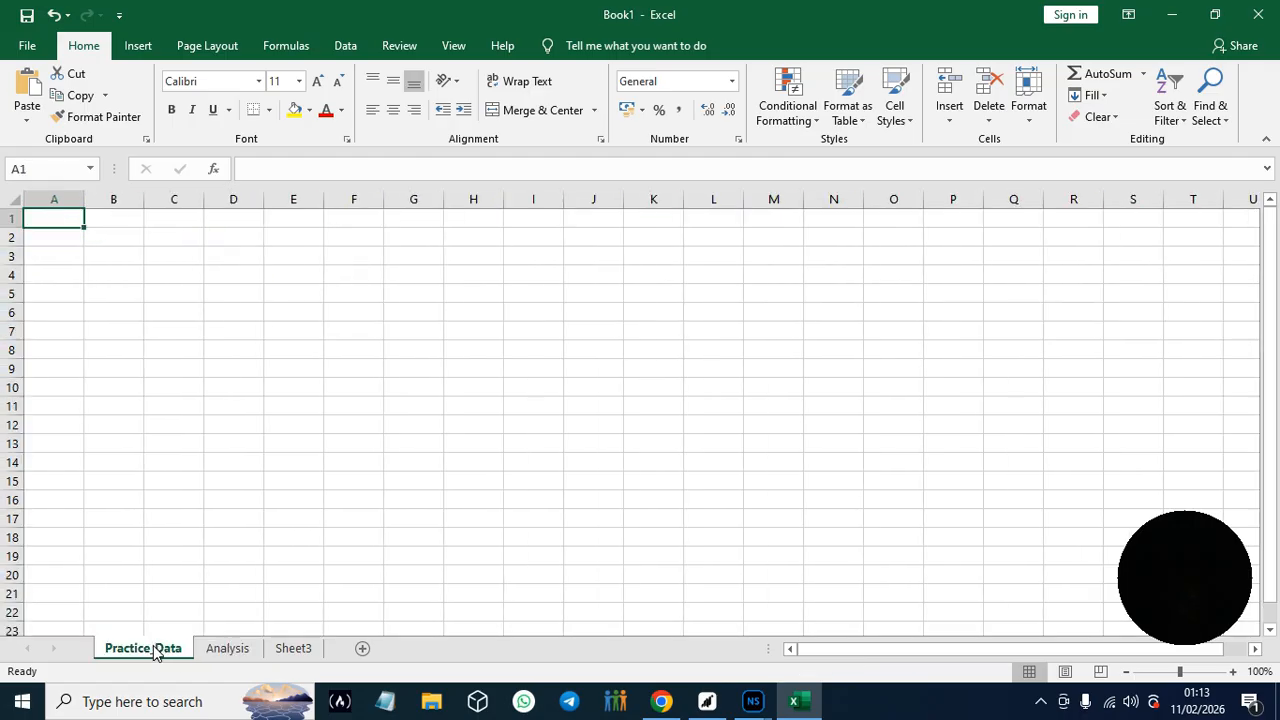
{"action": "left_click_drag", "start_coordinate": [991, 655], "coordinate": [819, 650]}
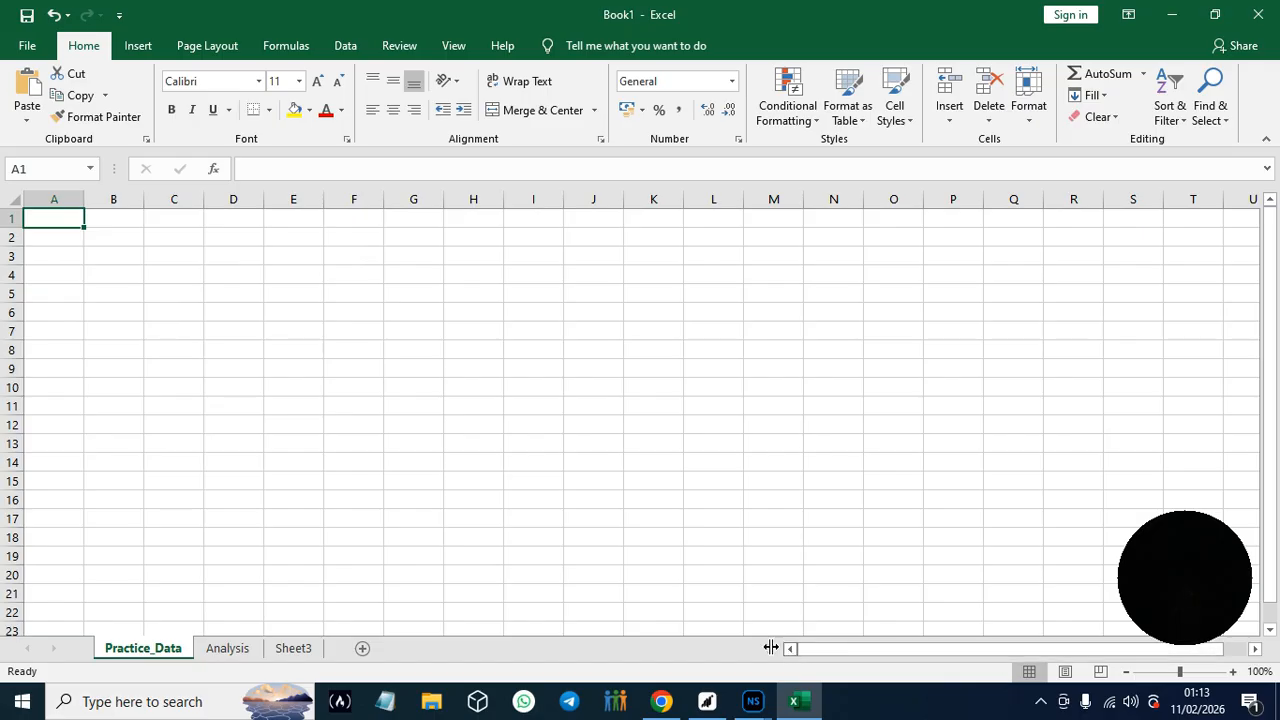
{"action": "left_click", "coordinate": [55, 15]}
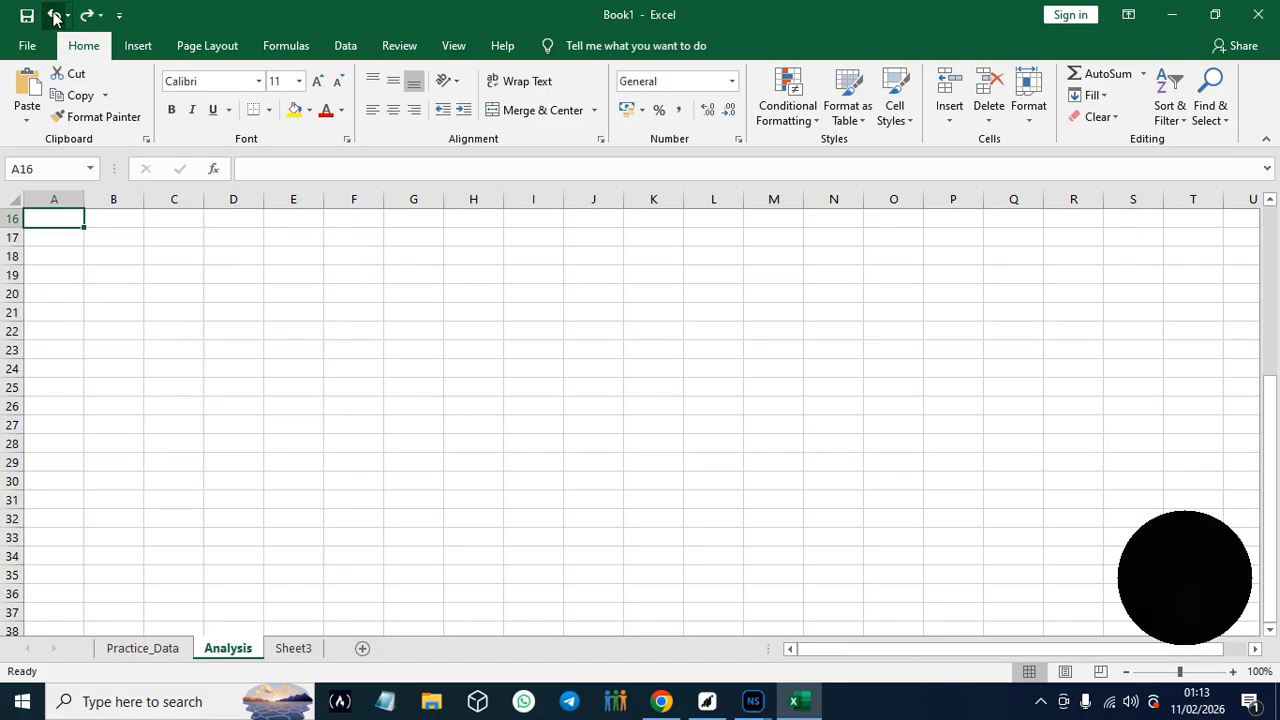
{"action": "left_click", "coordinate": [147, 650]}
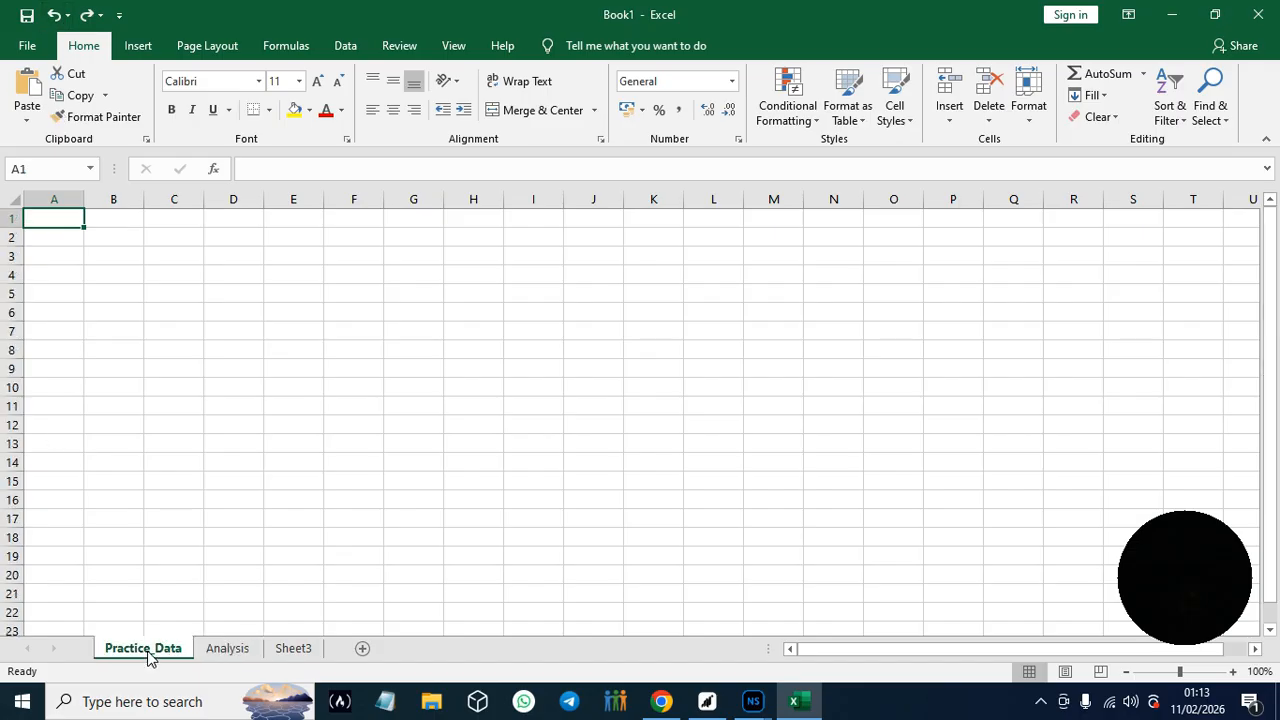
{"action": "left_click", "coordinate": [55, 15]}
{"action": "left_click", "coordinate": [55, 15]}
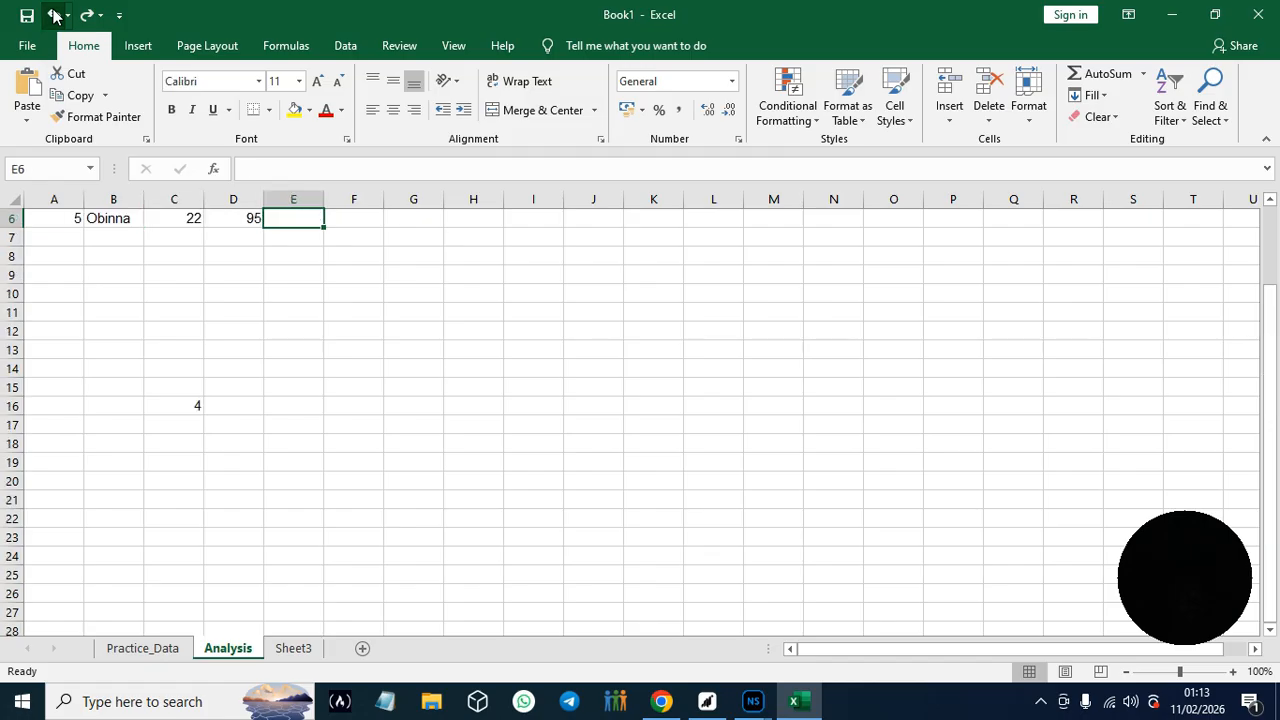
{"action": "left_click", "coordinate": [55, 15]}
{"action": "left_click", "coordinate": [55, 15]}
{"action": "left_click", "coordinate": [55, 15]}
{"action": "left_click", "coordinate": [55, 15]}
{"action": "left_click", "coordinate": [55, 15]}
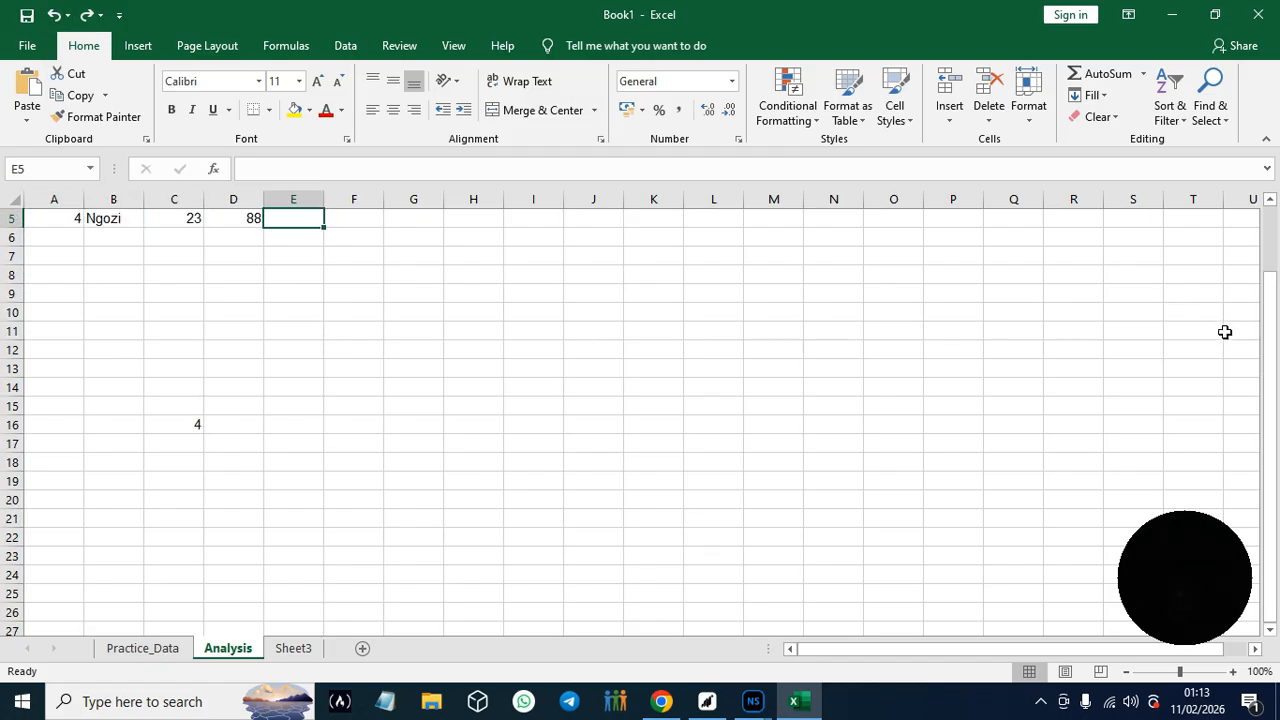
{"action": "left_click_drag", "start_coordinate": [1269, 363], "coordinate": [1262, 160]}
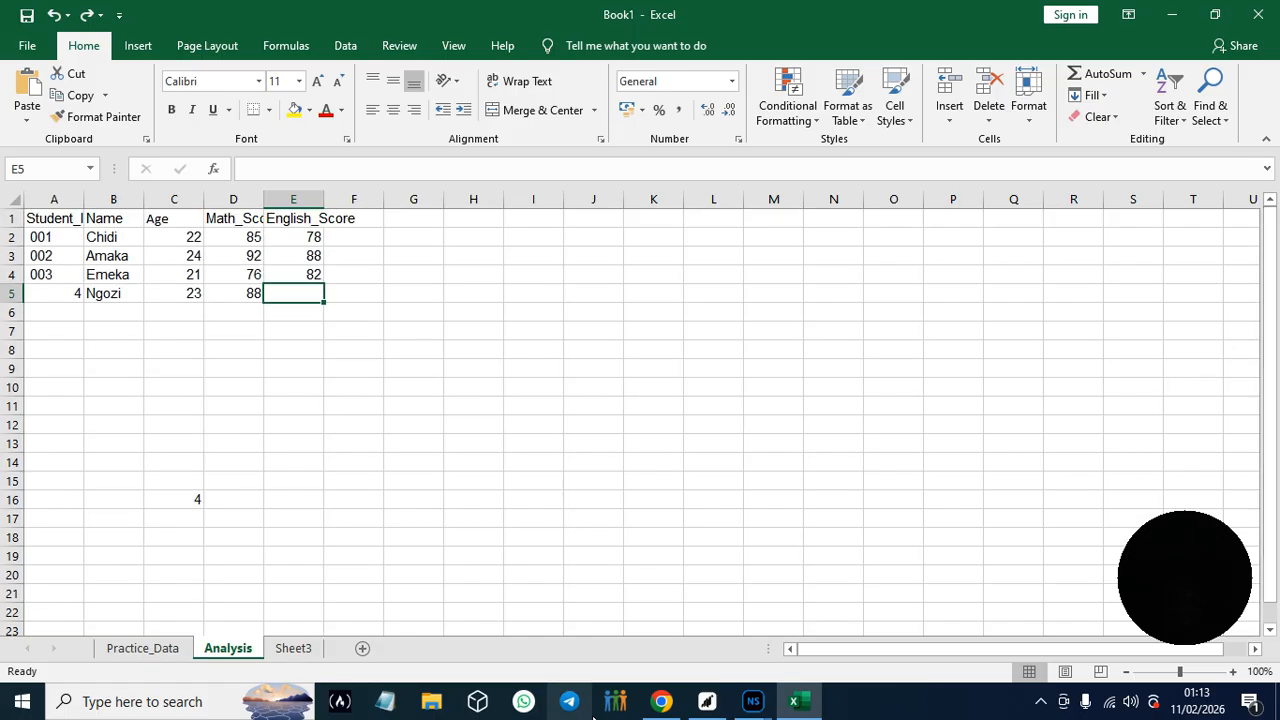
- Check the navigation shortcuts in the Google Docs guide, and practise moving through Excel's Analysis headers from A1 to C1 and back
{"action": "left_click", "coordinate": [664, 706]}
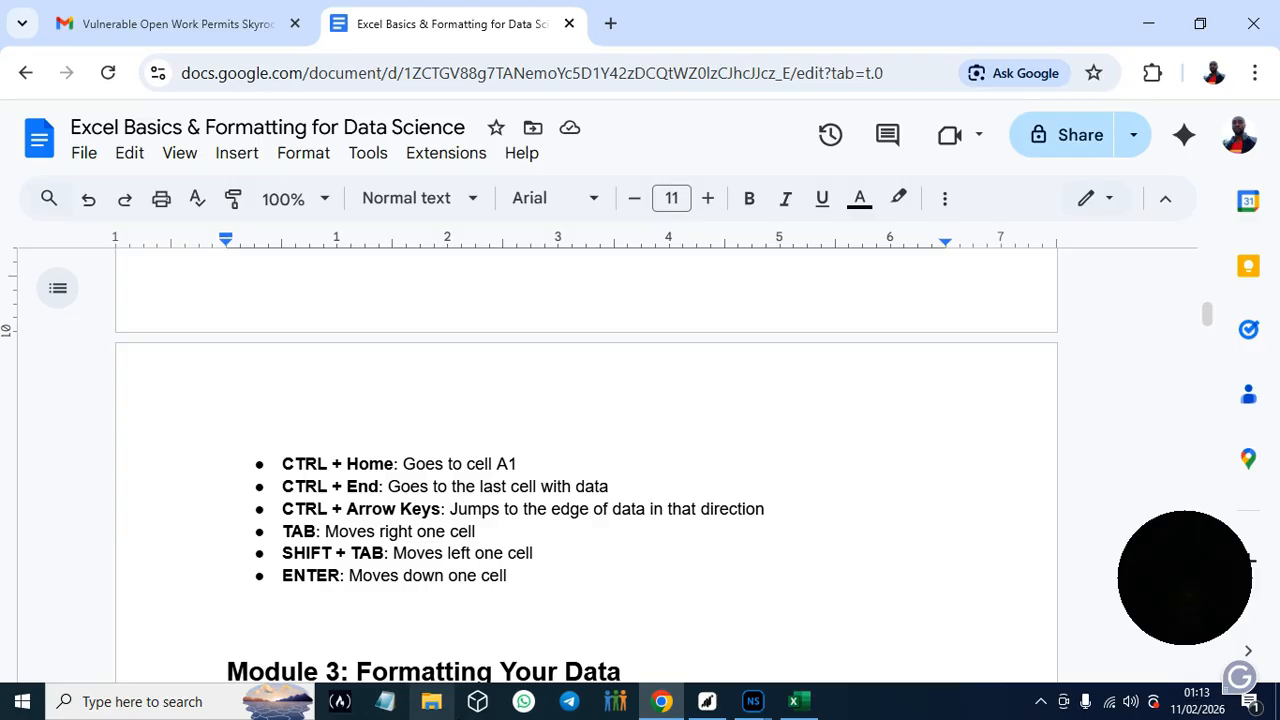
{"action": "left_click", "coordinate": [795, 706]}
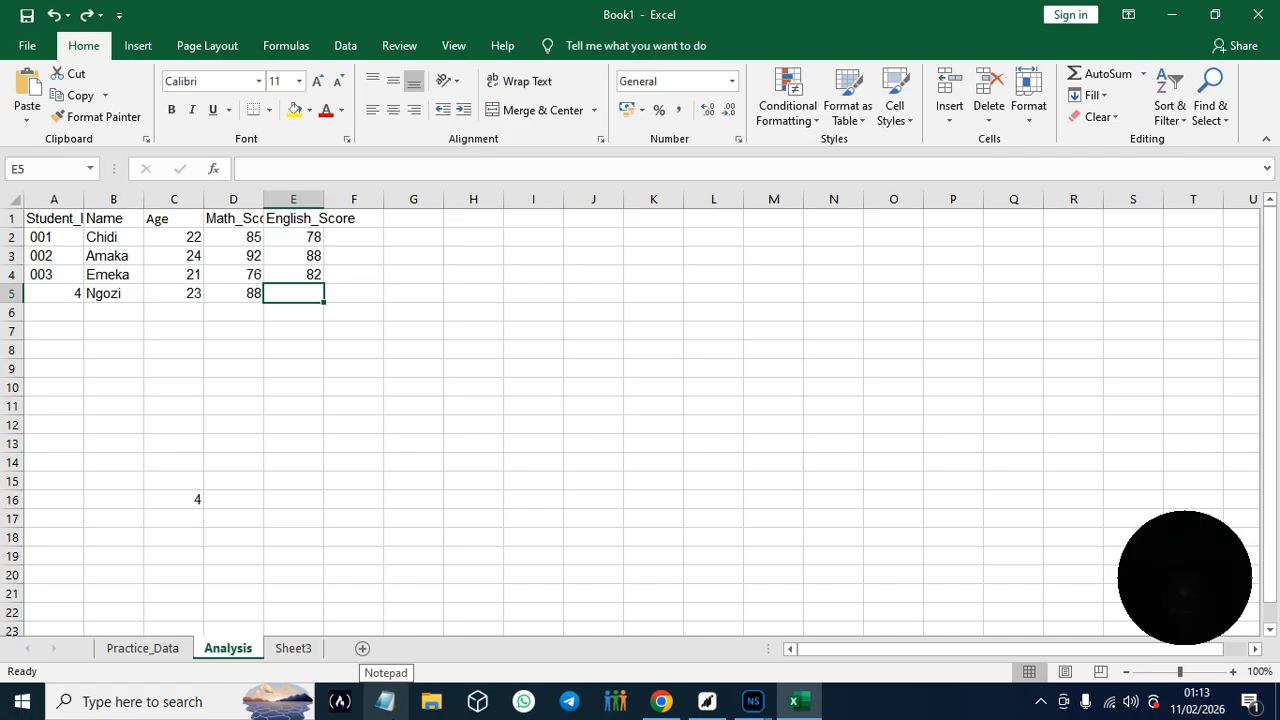
{"action": "left_click", "coordinate": [46, 217]}
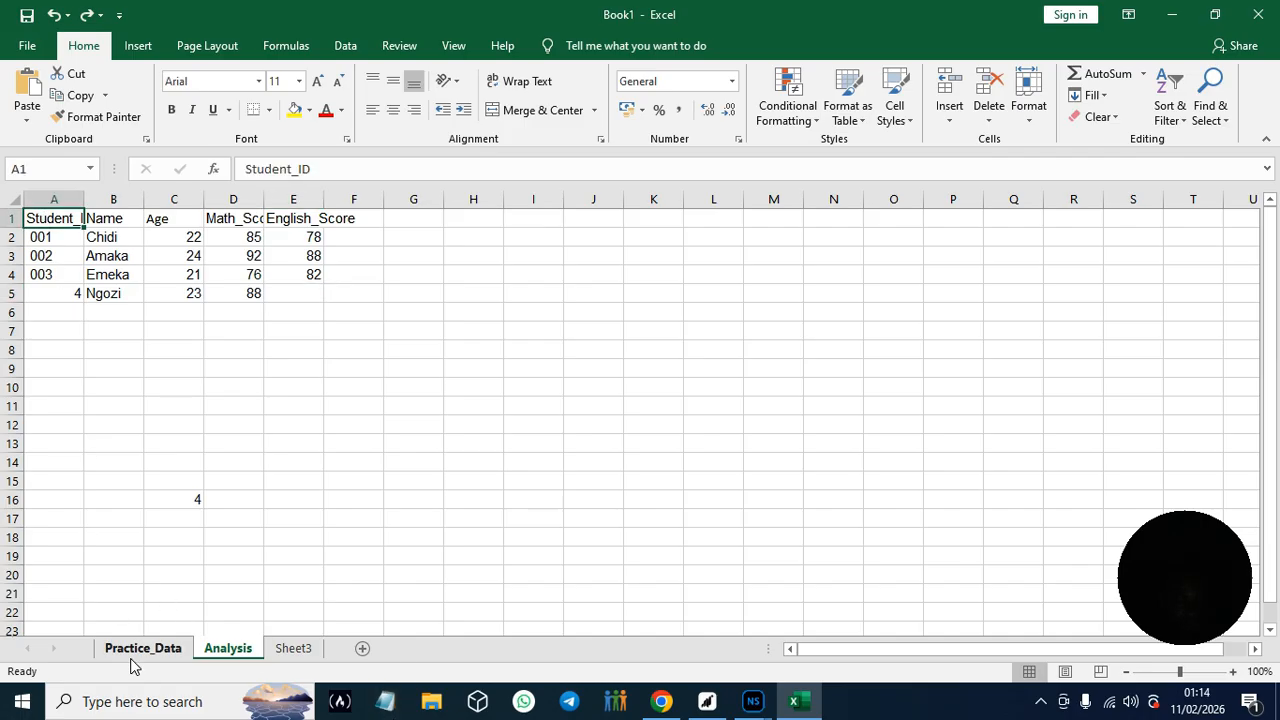
{"action": "key", "text": "Right"}
{"action": "key", "text": "Right"}
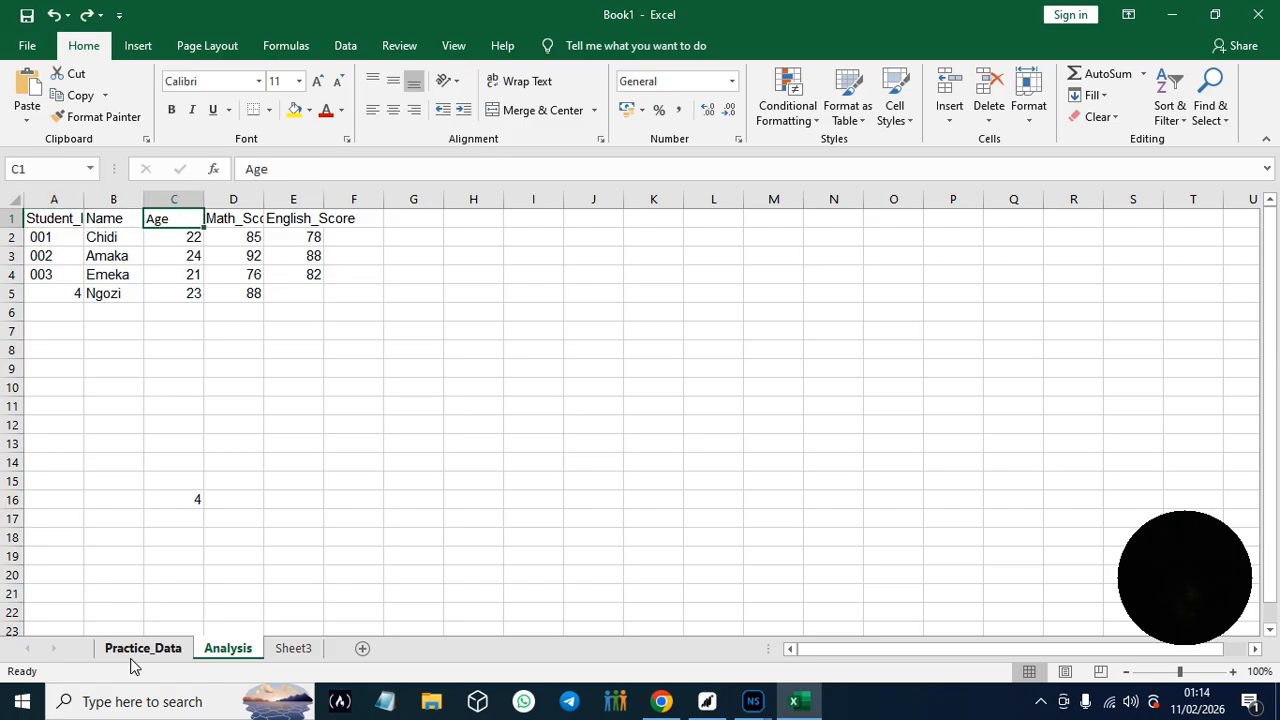
{"action": "key", "text": "Left"}
{"action": "key", "text": "Left"}
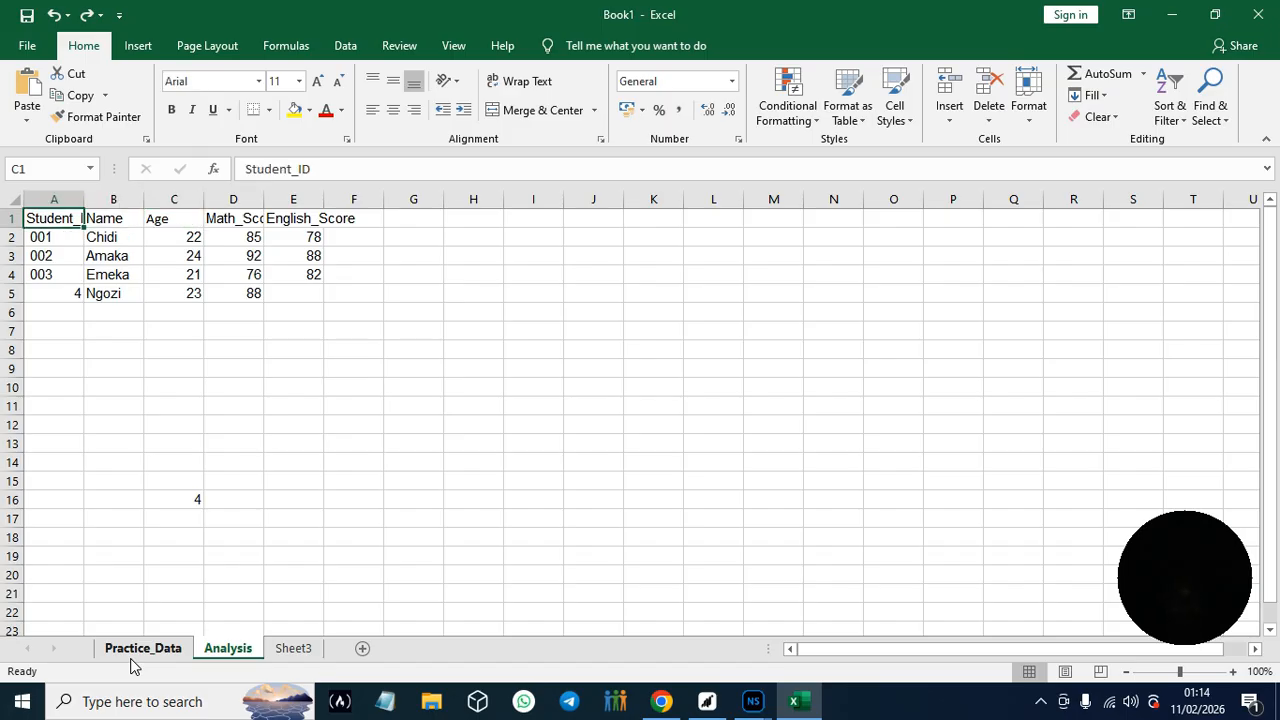
- Reread the guide's cell movement shortcuts in Google Docs, and practise in Excel by moving from A1 to D1 and back to B1
{"action": "left_click", "coordinate": [666, 706]}
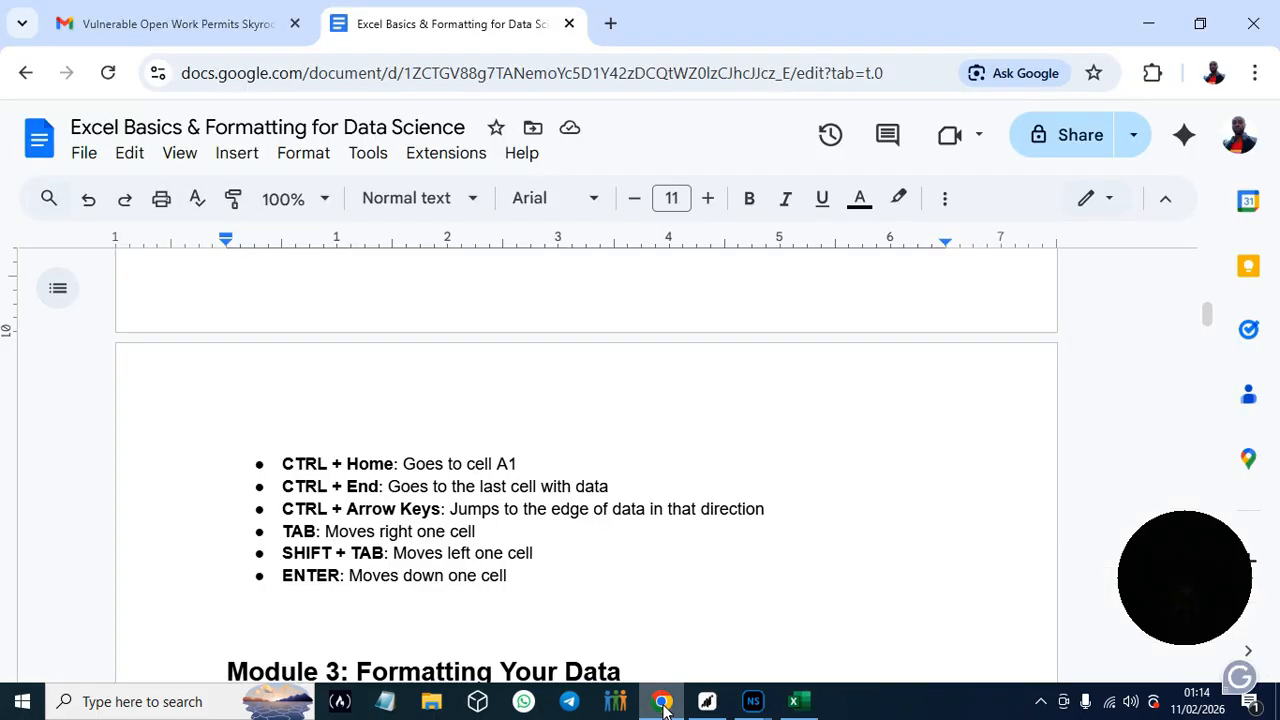
{"action": "left_click", "coordinate": [793, 702]}
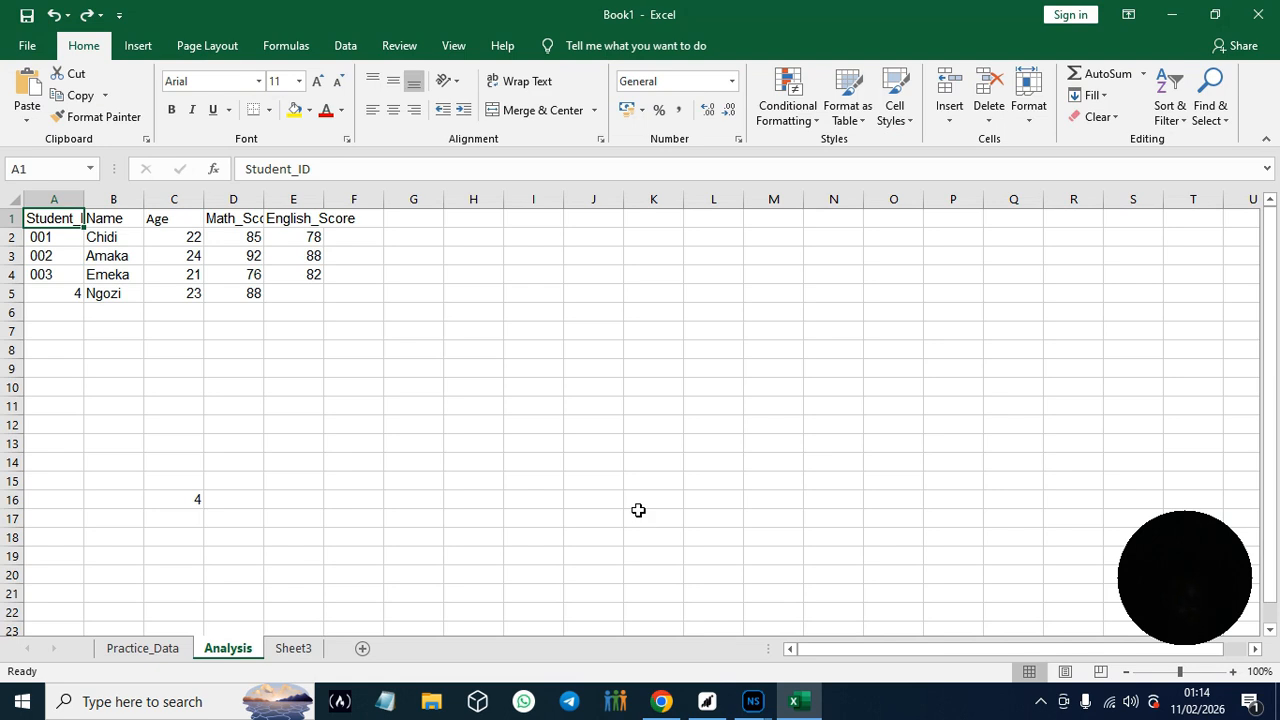
{"action": "left_click", "coordinate": [661, 701]}
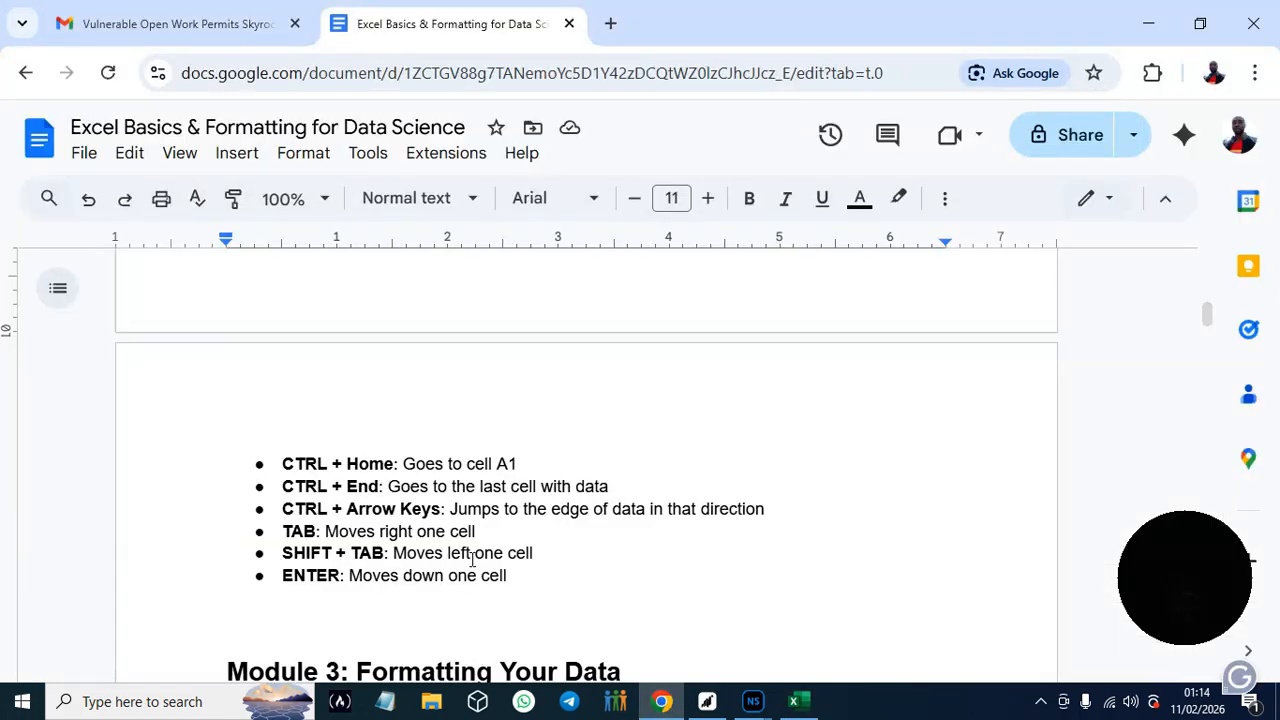
{"action": "left_click", "coordinate": [803, 706]}
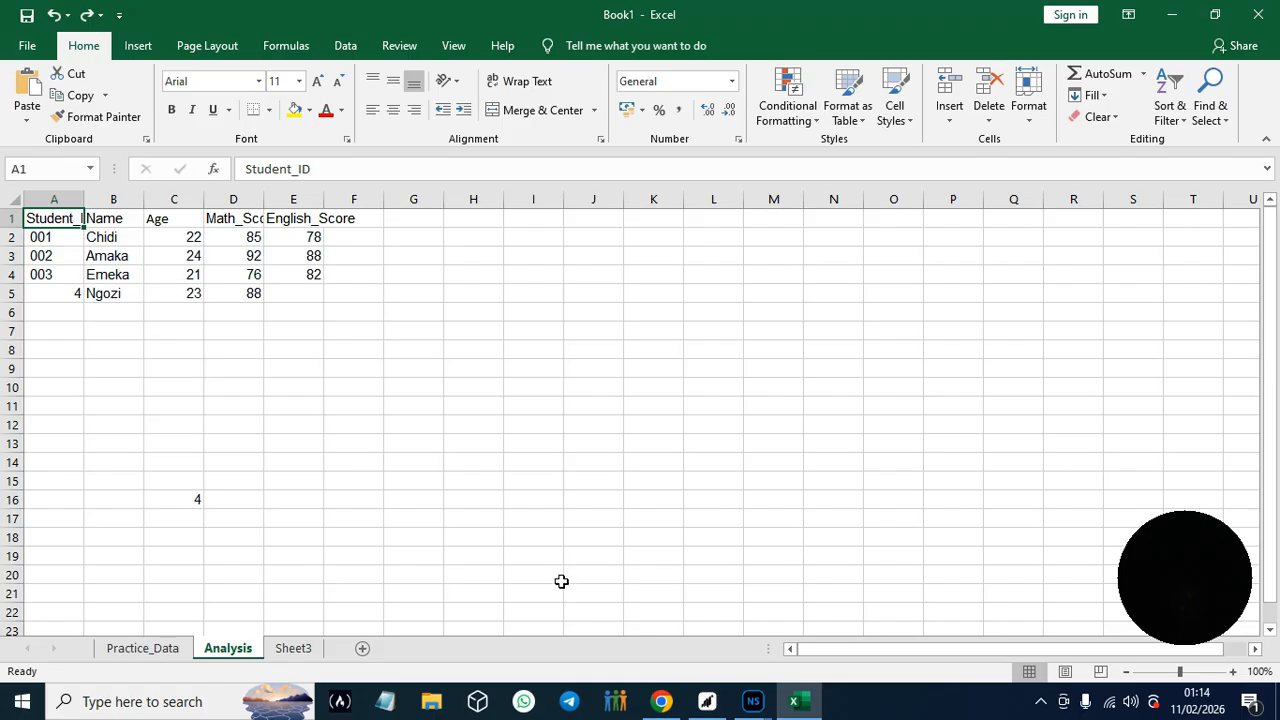
{"action": "key", "text": "Right"}
{"action": "key", "text": "Right"}
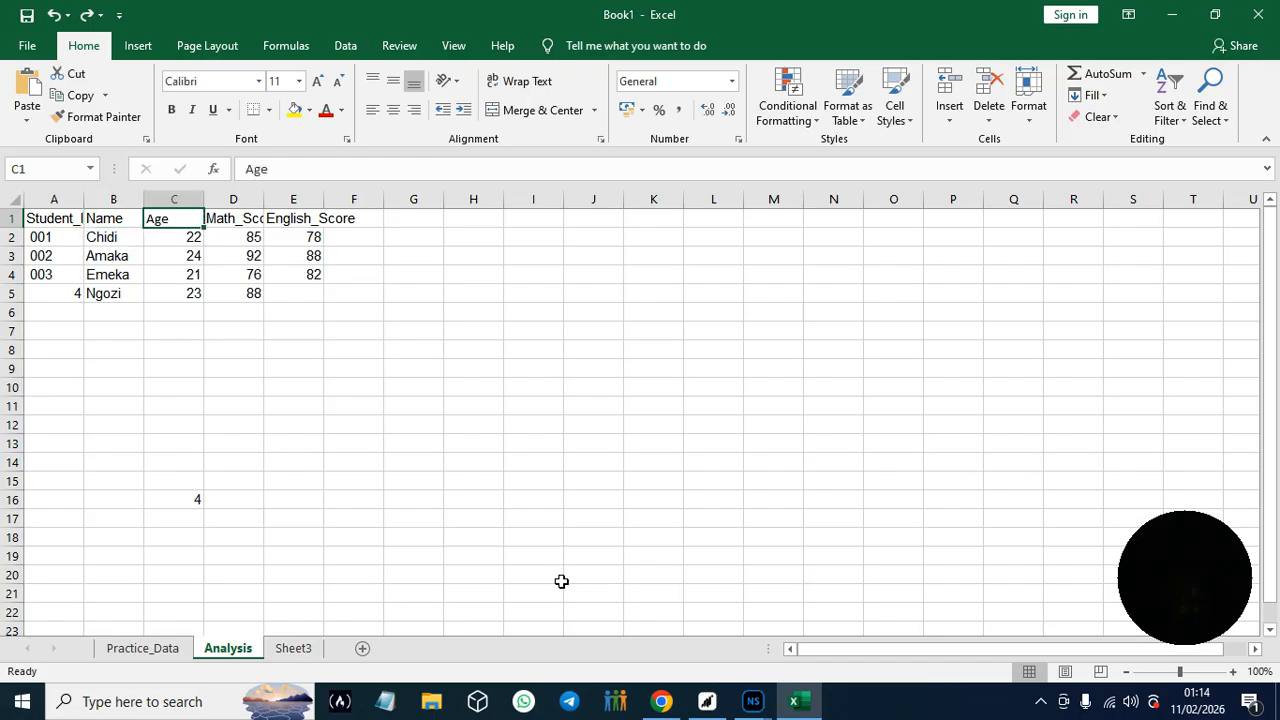
{"action": "key", "text": "Right"}
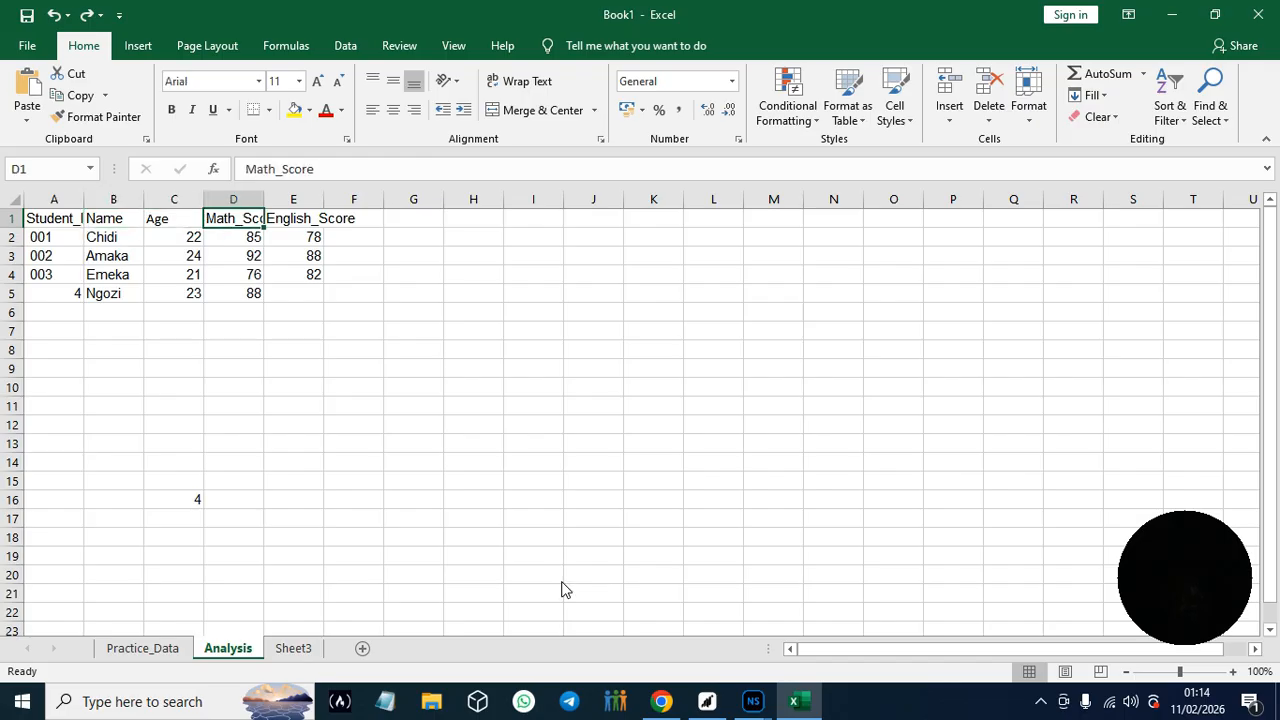
{"action": "key", "text": "Left"}
{"action": "key", "text": "Left"}
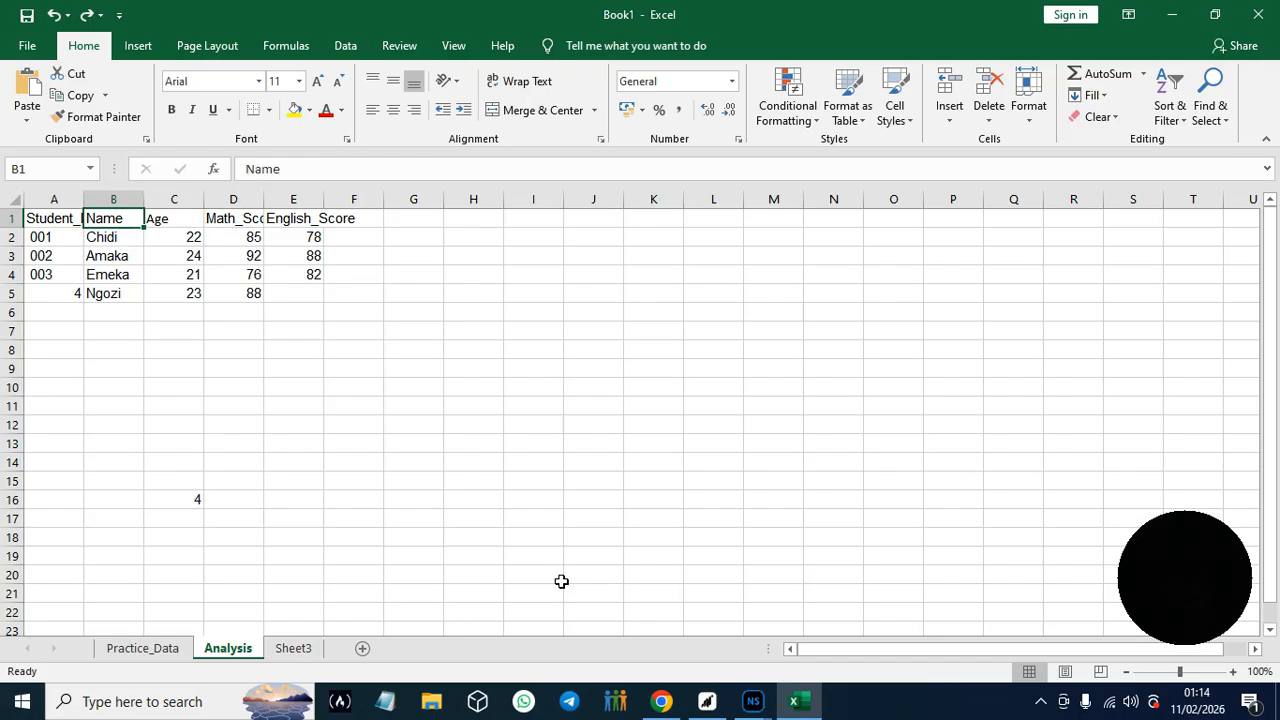
- Switch to the Google Docs guide and read Hands-On Practice #3 on formatting headers in Module 3
{"action": "left_click", "coordinate": [661, 703]}
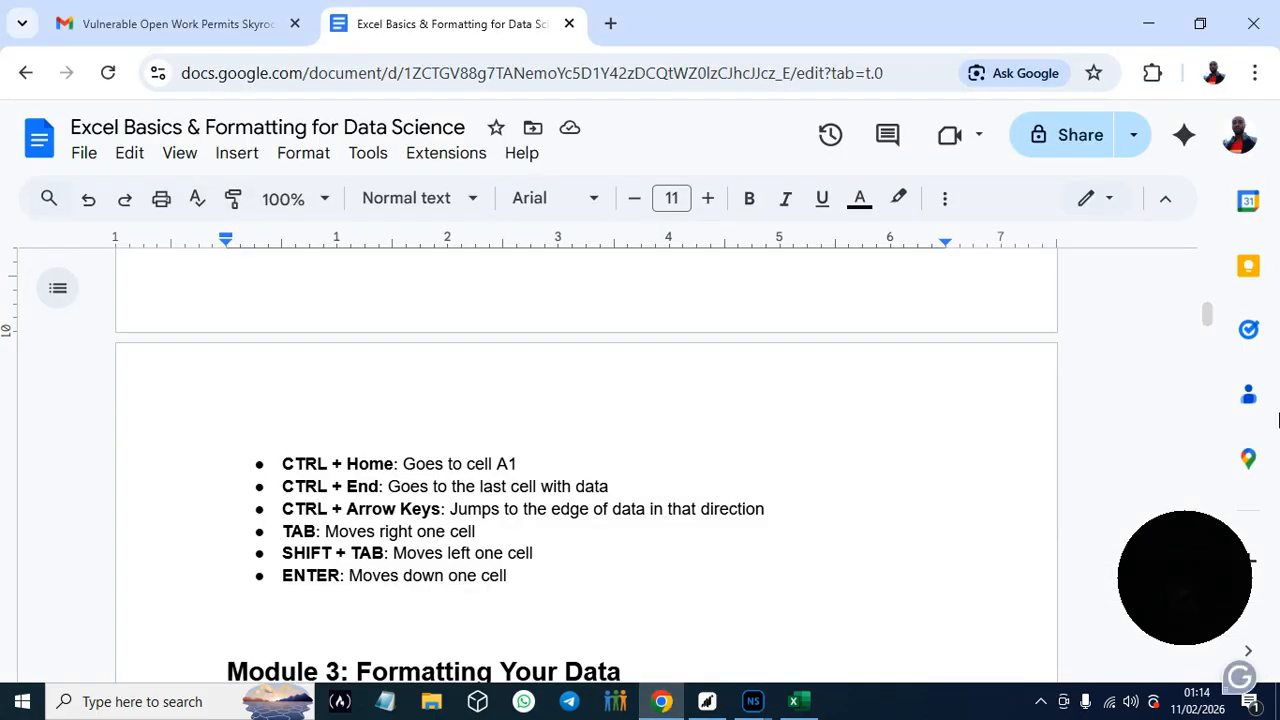
{"action": "left_click_drag", "start_coordinate": [1209, 314], "coordinate": [1206, 322]}
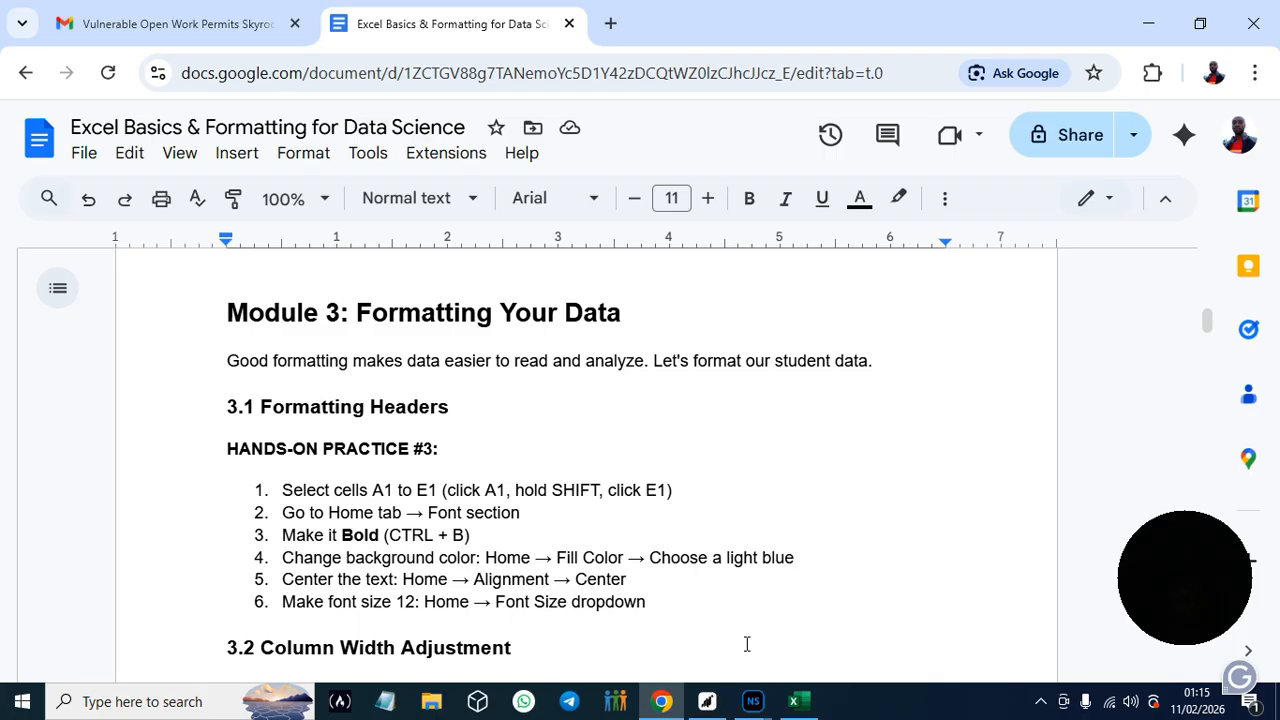
- Return to Excel and fill the Student_ID header from A1 across B1:F1 on the Analysis sheet
{"action": "mouse_move", "coordinate": [1206, 318]}
{"action": "left_click", "coordinate": [797, 703]}
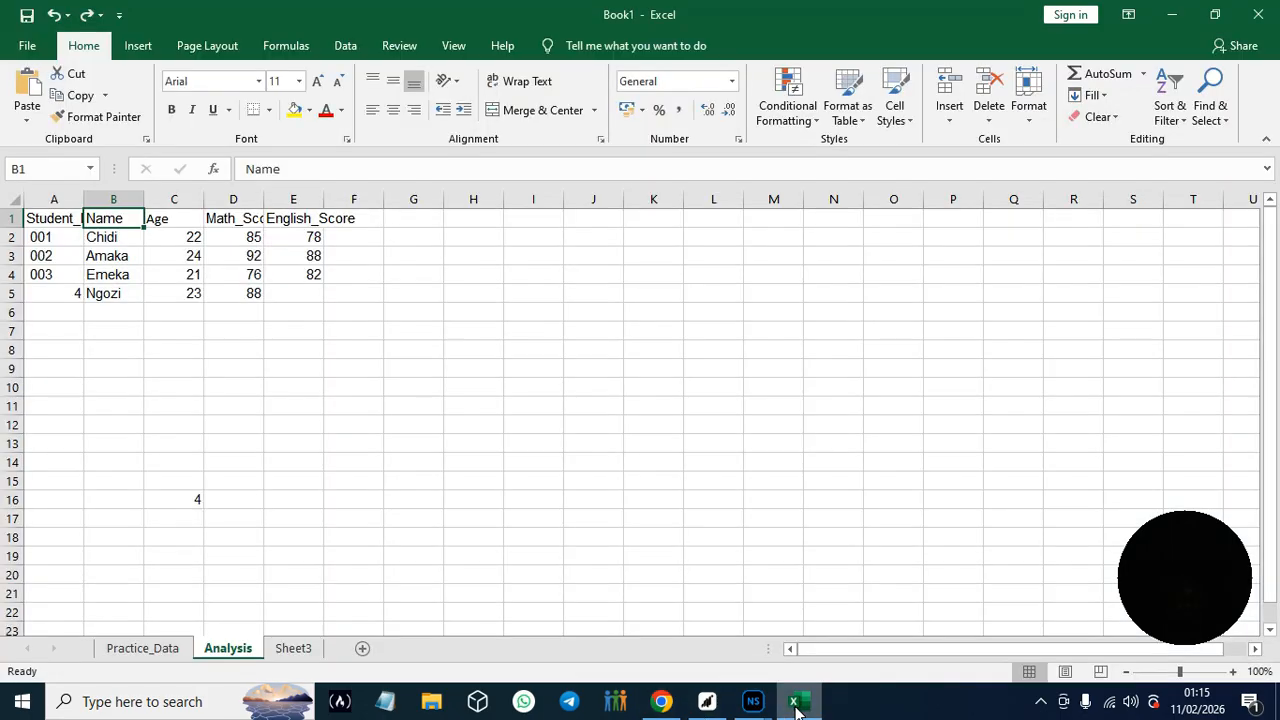
{"action": "left_click", "coordinate": [44, 220]}
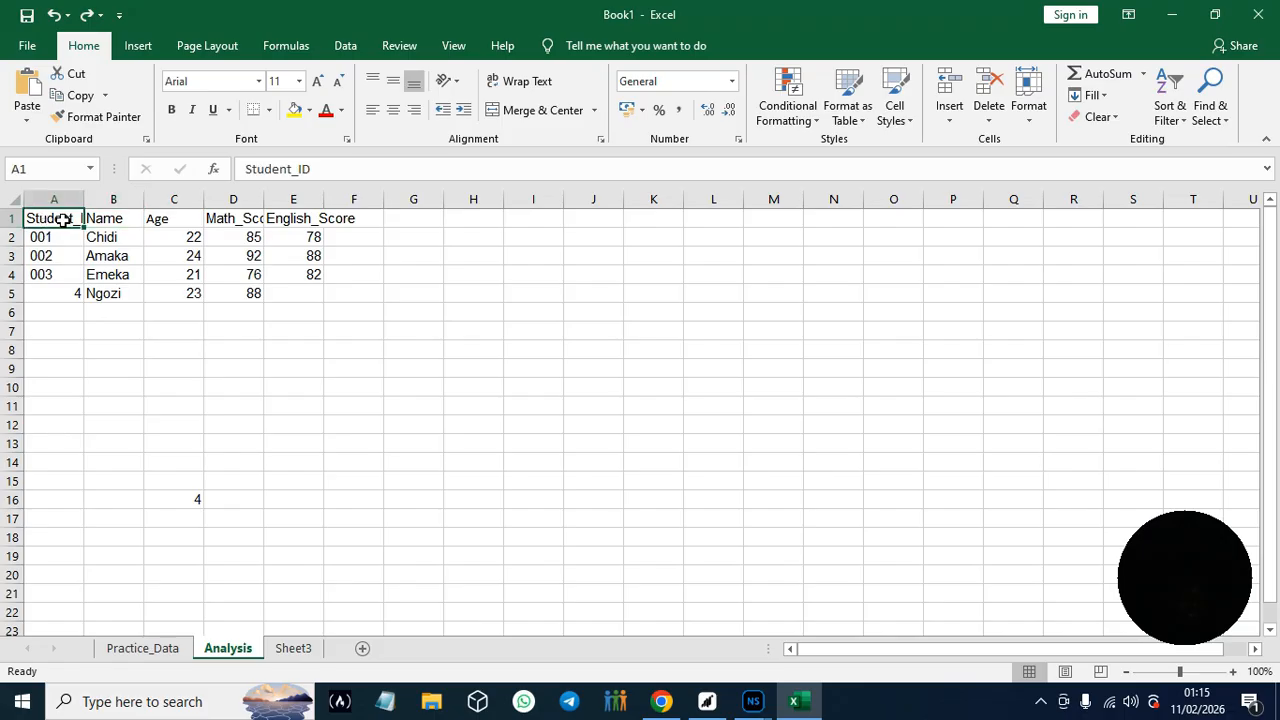
{"action": "left_click_drag", "start_coordinate": [82, 225], "coordinate": [360, 228]}
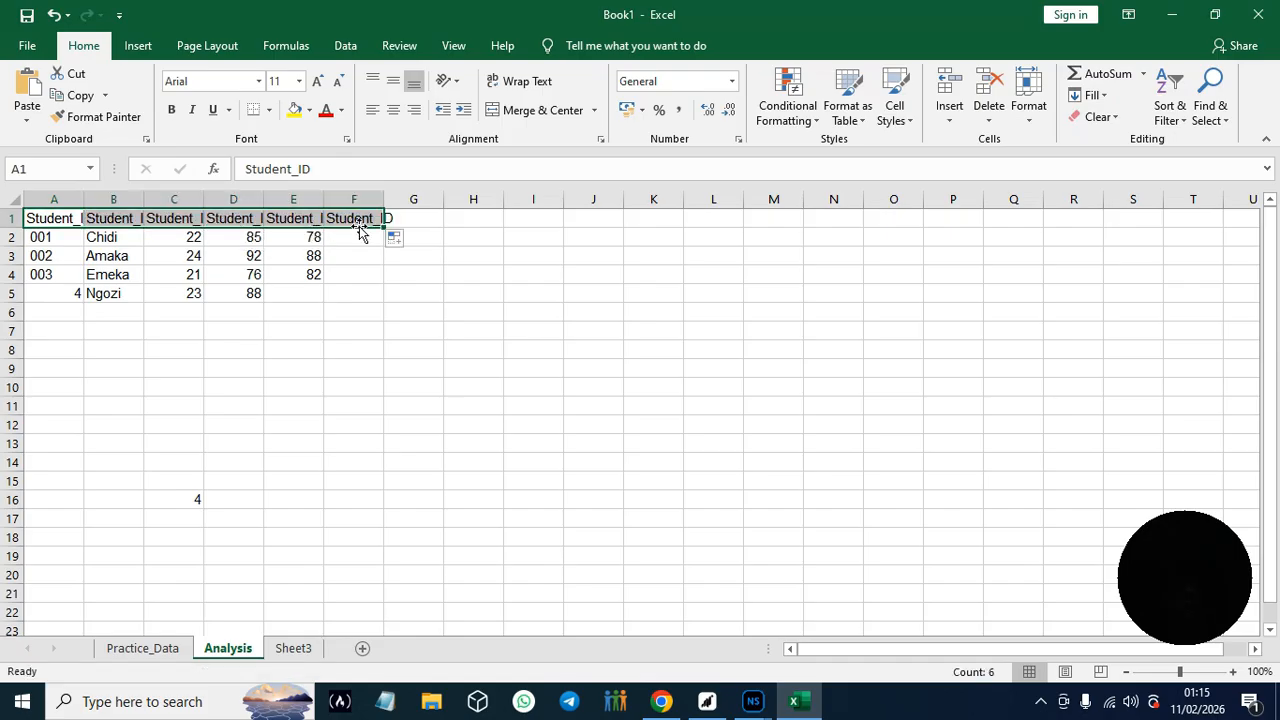
- Set the header cells A1:F1 to font size 12 and make them bold
{"action": "left_click", "coordinate": [298, 84]}
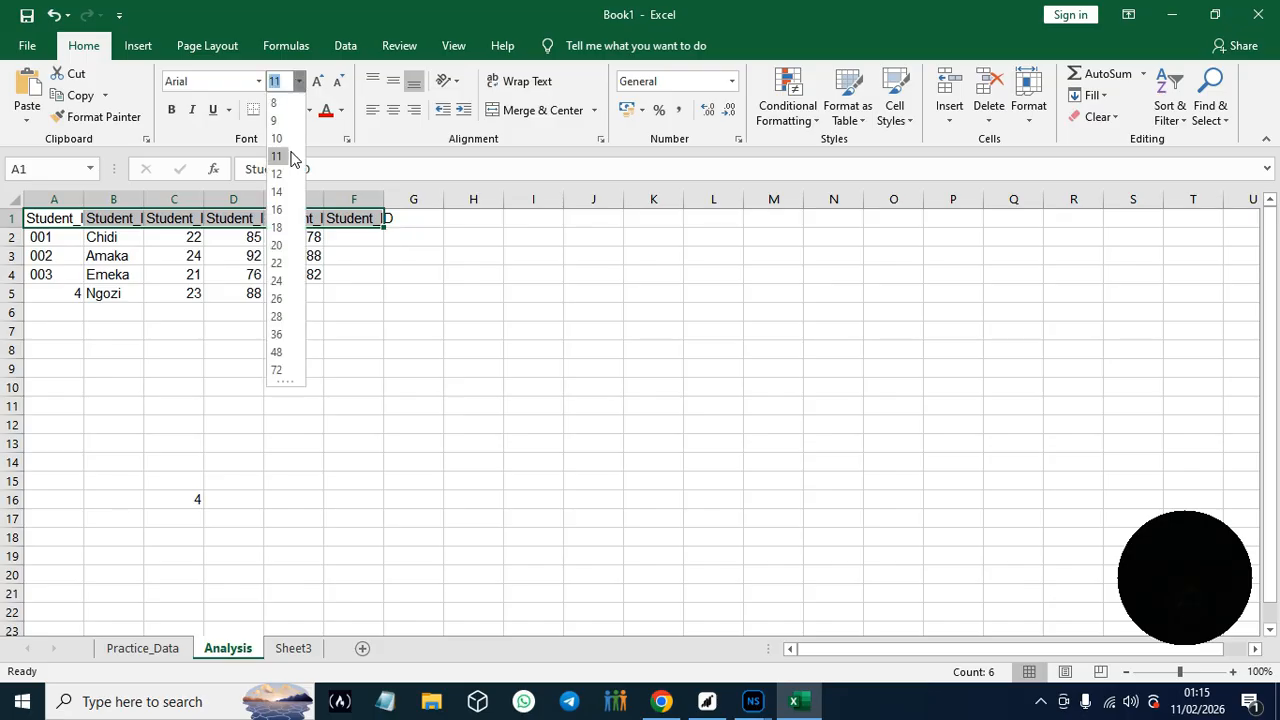
{"action": "left_click", "coordinate": [281, 176]}
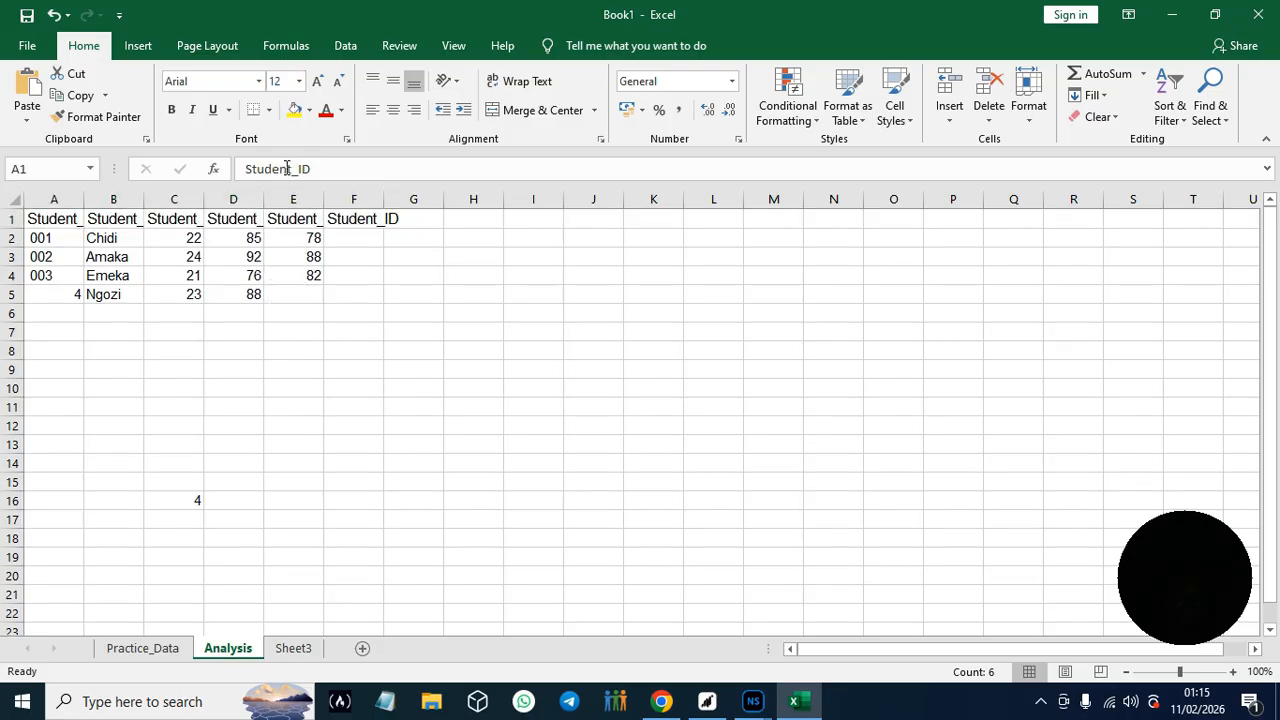
{"action": "left_click", "coordinate": [171, 110]}
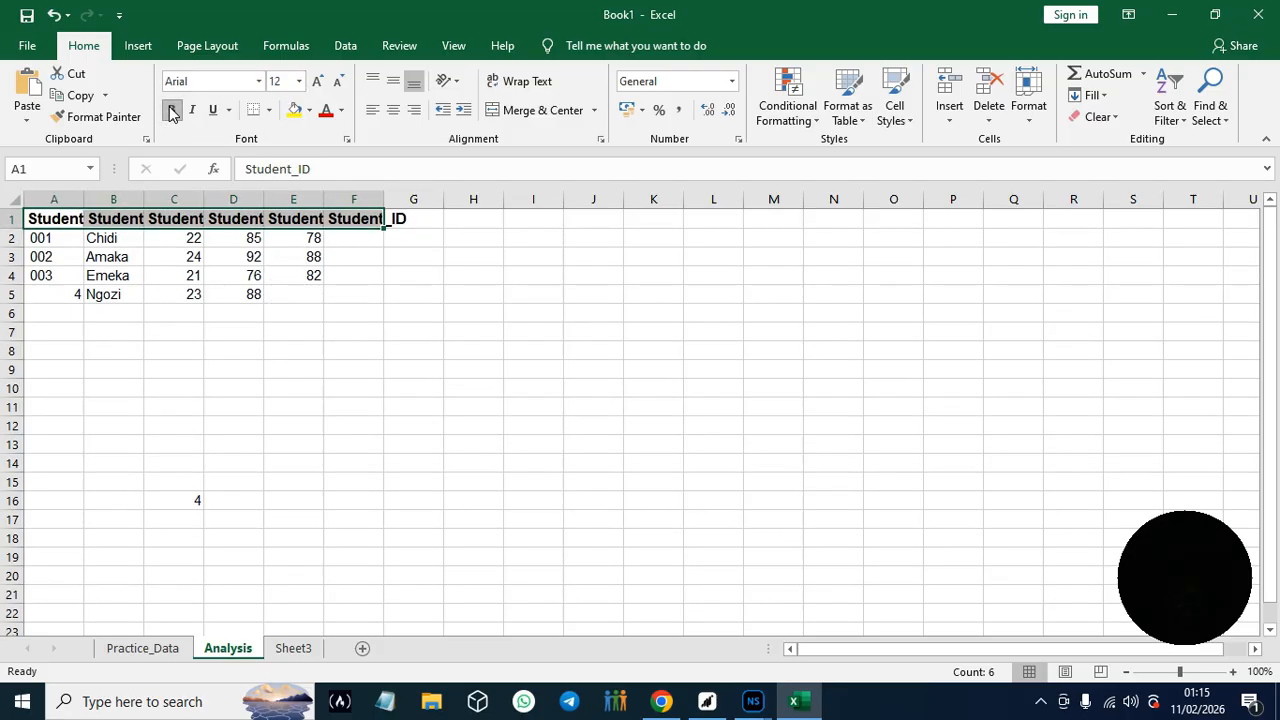
- Apply all borders and a light blue fill to the header cells A1:F1
{"action": "left_click", "coordinate": [269, 110]}
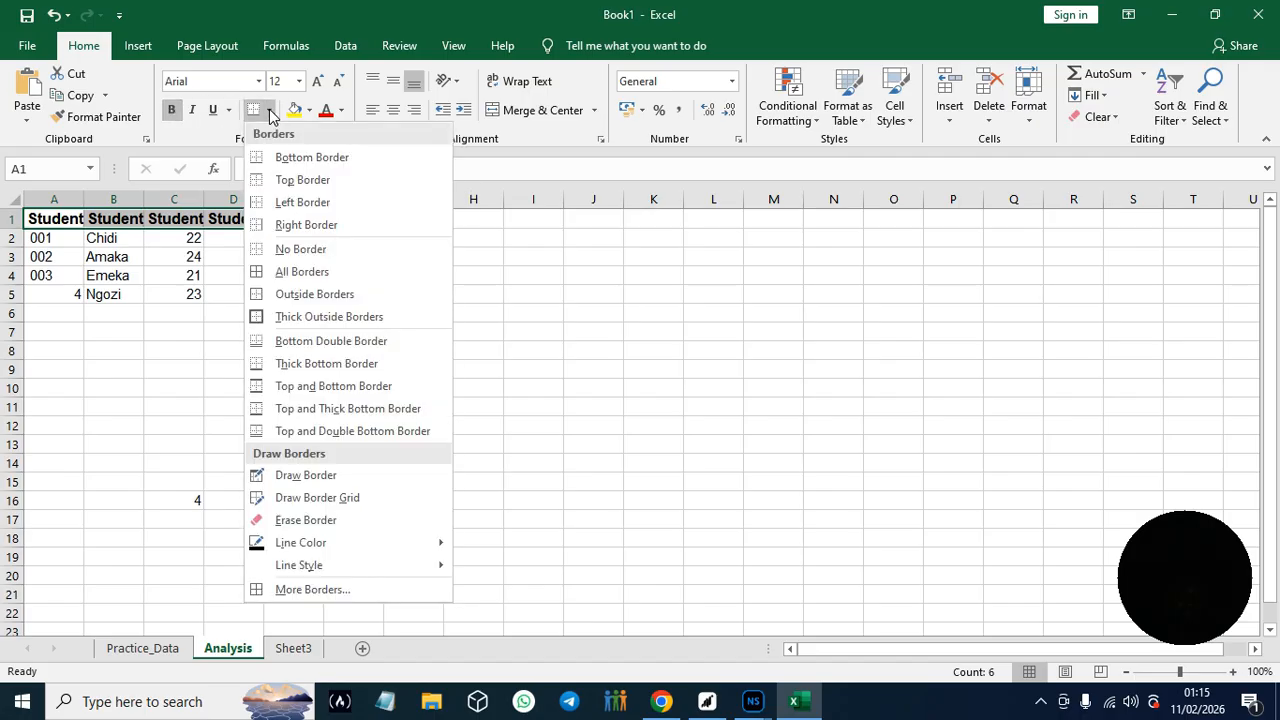
{"action": "left_click", "coordinate": [312, 268]}
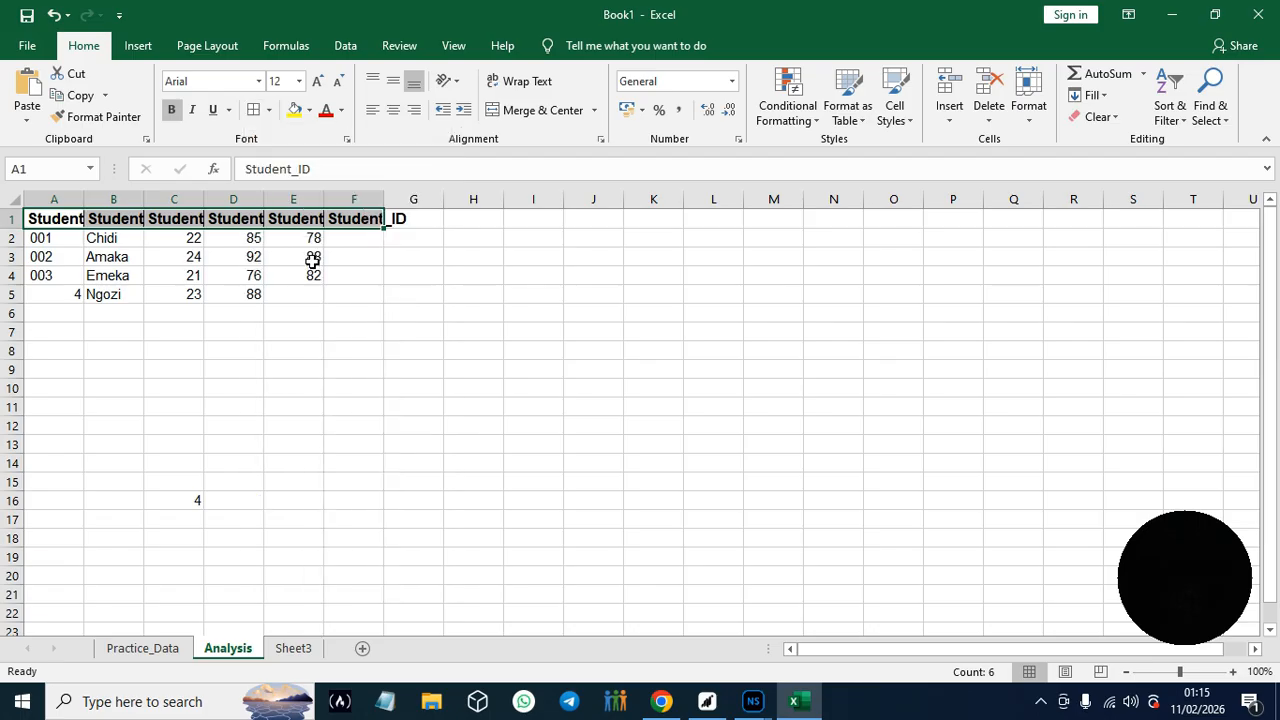
{"action": "left_click", "coordinate": [309, 112]}
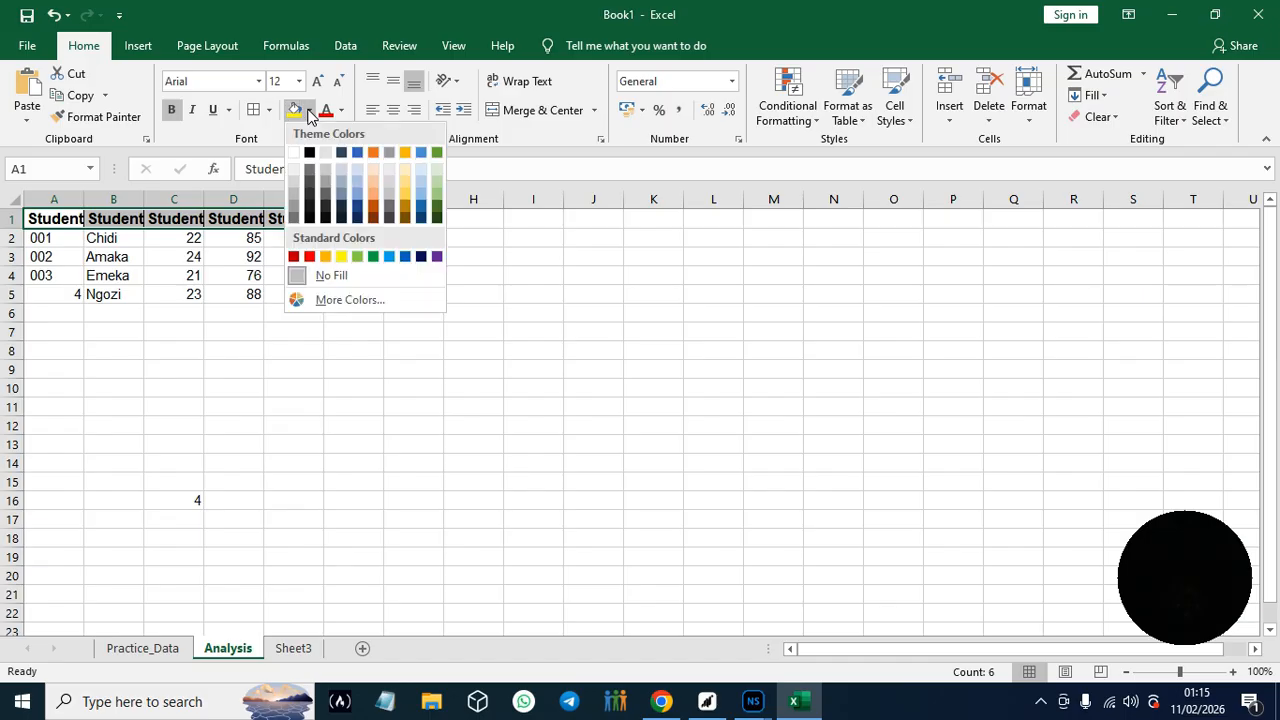
{"action": "left_click", "coordinate": [389, 257]}
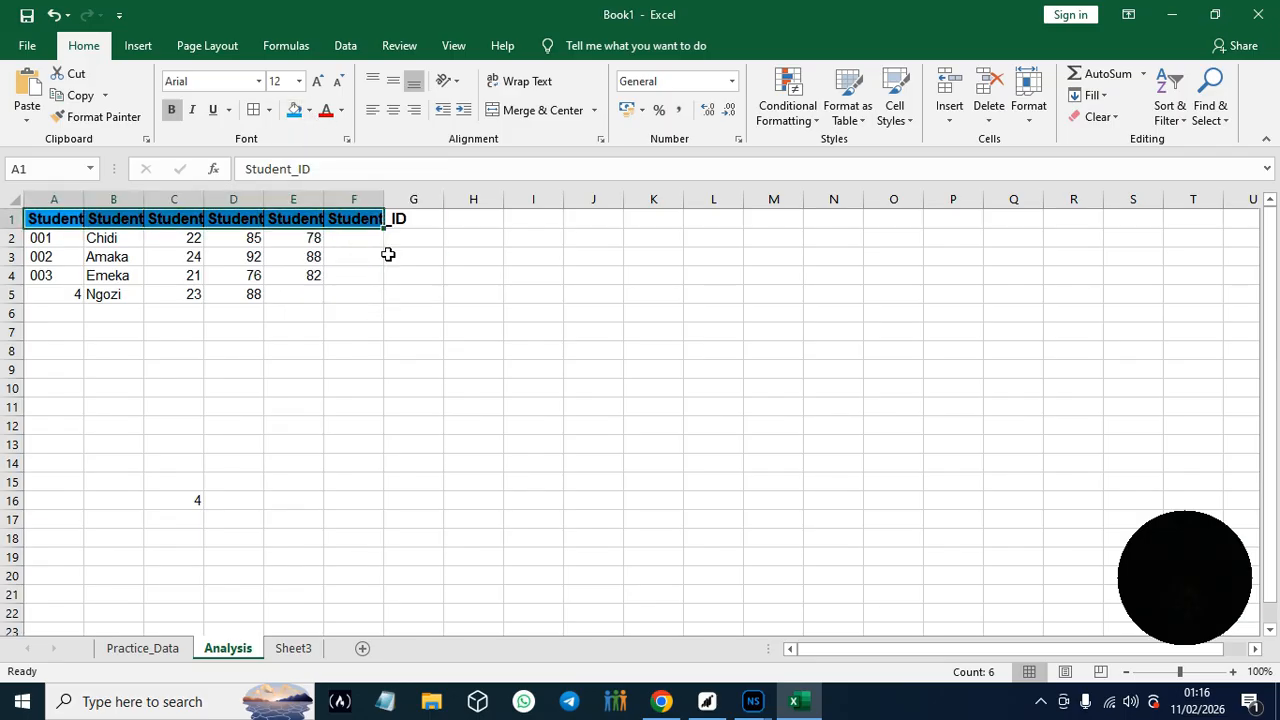
- Widen column A slightly to make more room for the Student_ID header
{"action": "left_click", "coordinate": [484, 167]}
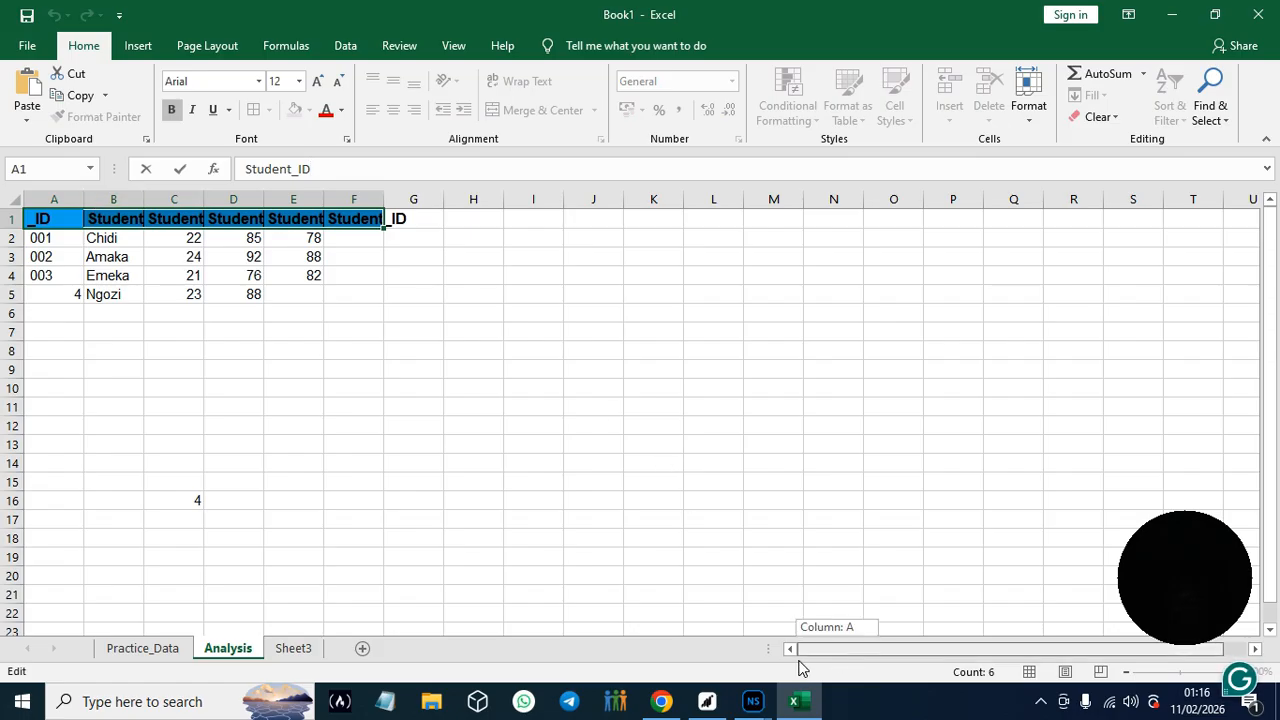
{"action": "left_click", "coordinate": [85, 199]}
{"action": "mouse_move", "coordinate": [84, 200]}
{"action": "left_mouse_down"}
{"action": "mouse_move", "coordinate": [108, 203]}
{"action": "mouse_move", "coordinate": [80, 203]}
{"action": "mouse_move", "coordinate": [98, 200]}
{"action": "left_mouse_up"}
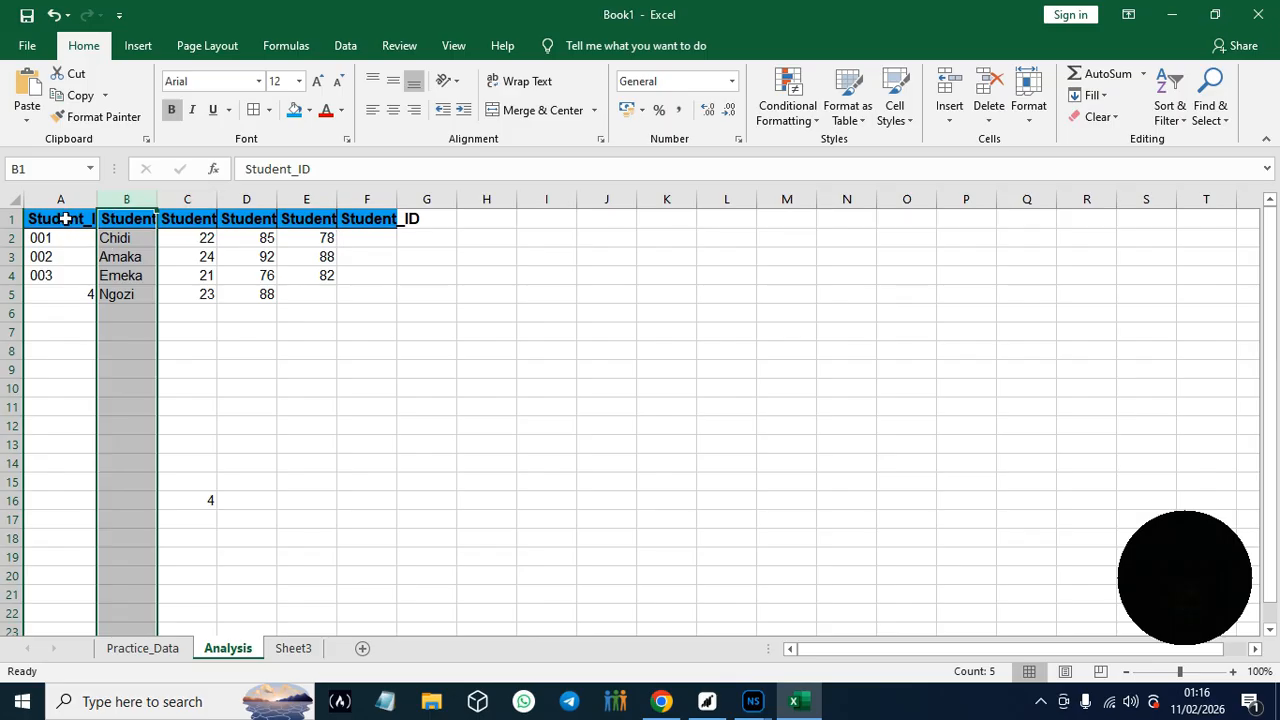
- Replace the duplicated Student_ID header in B1 with Name
{"action": "key", "text": "ctrl+Down"}
{"action": "left_click", "coordinate": [132, 224]}
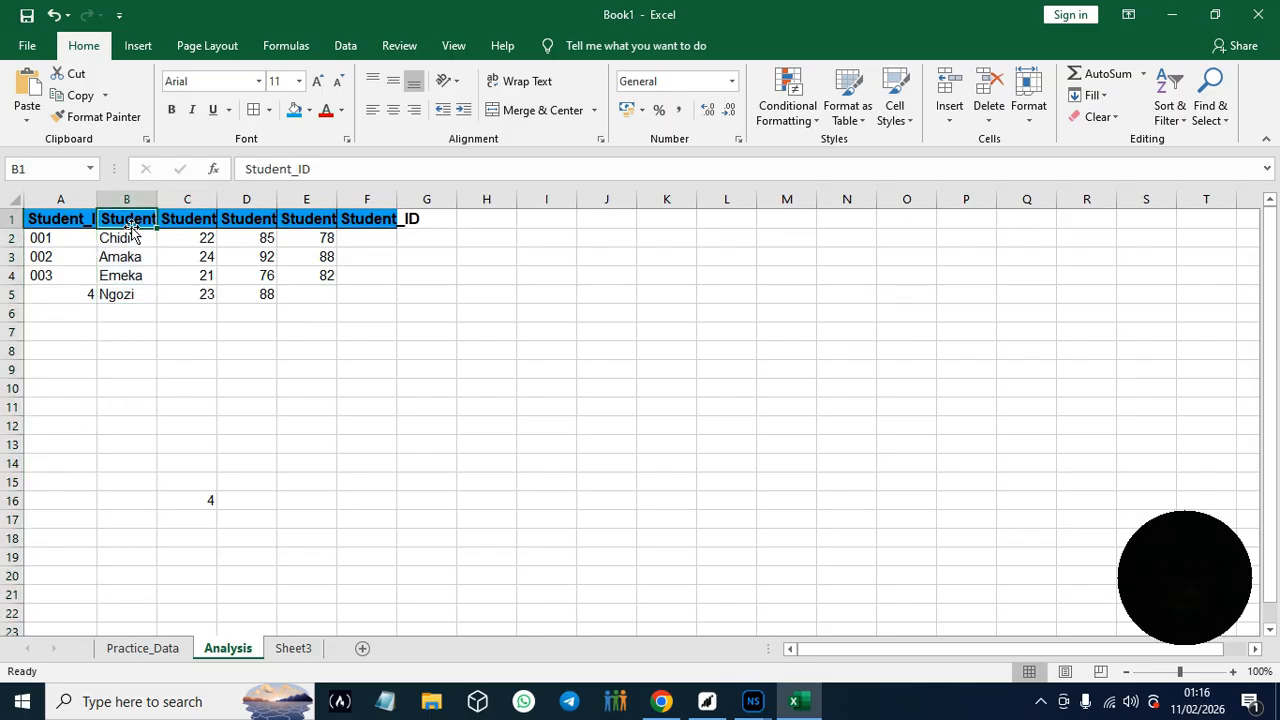
{"action": "double_click", "coordinate": [136, 225]}
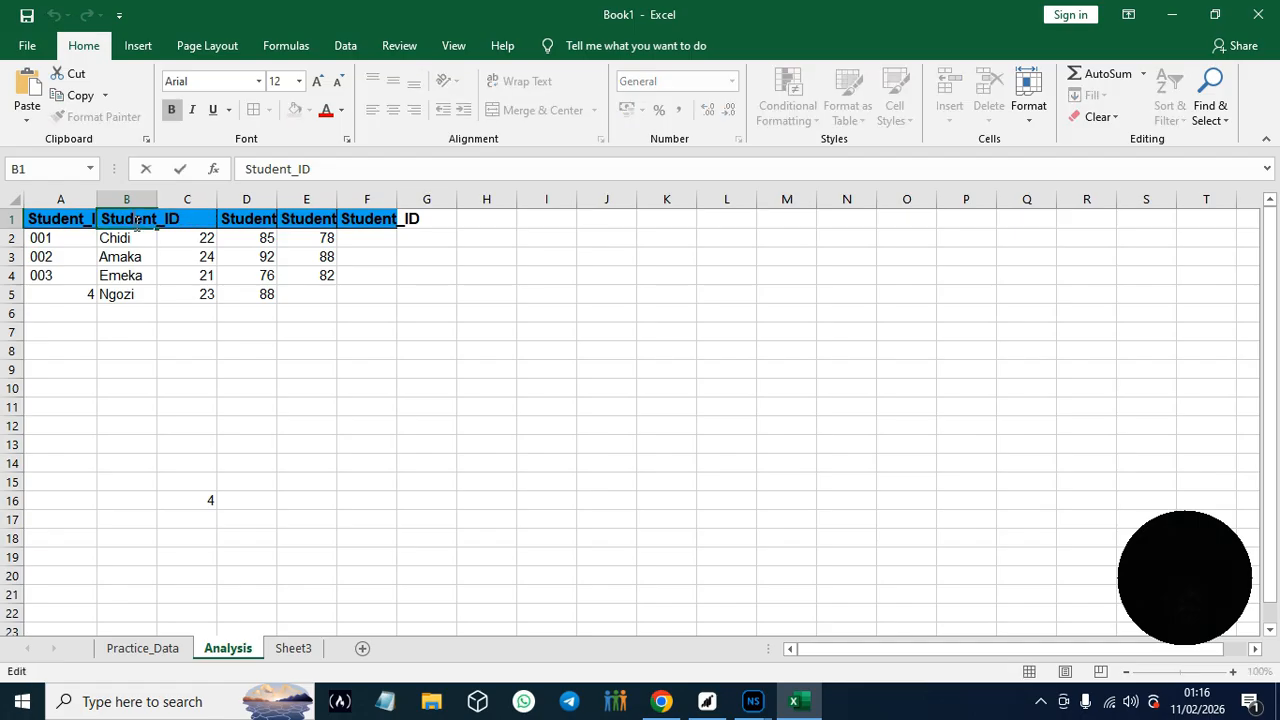
{"action": "type", "text": "Name"}
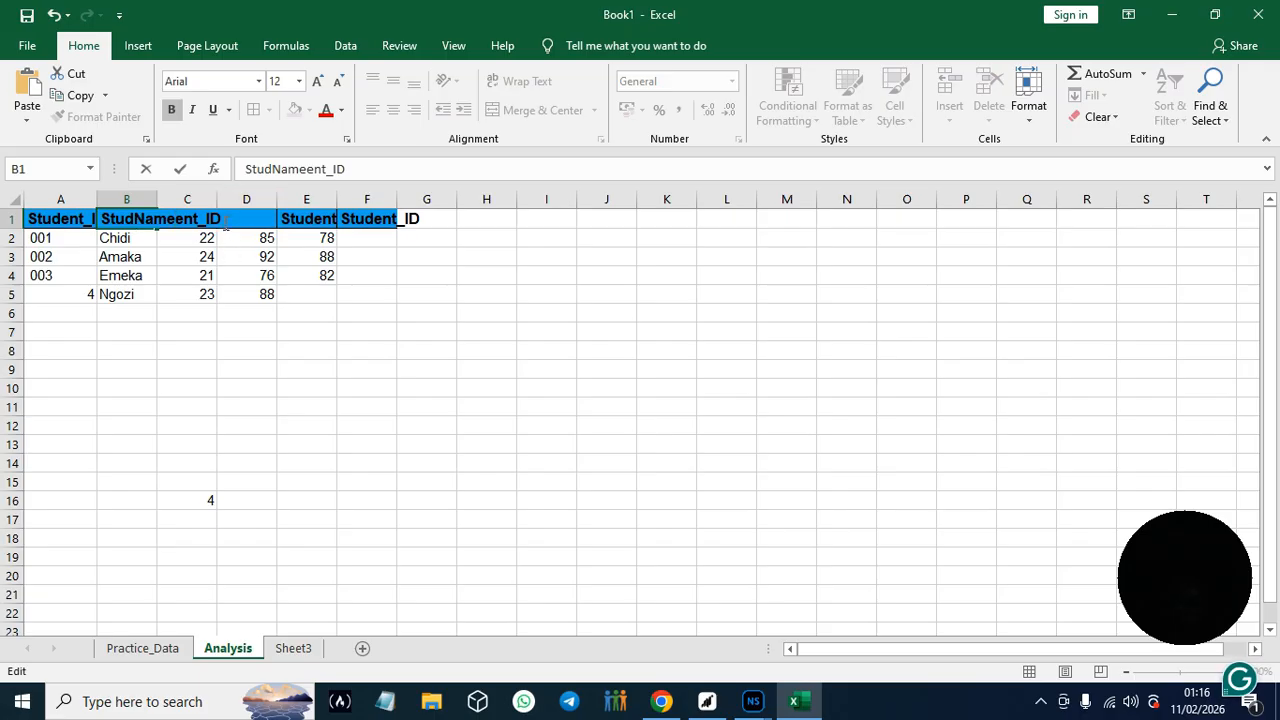
{"action": "double_click", "coordinate": [226, 222]}
{"action": "left_click_drag", "start_coordinate": [224, 219], "coordinate": [102, 219]}
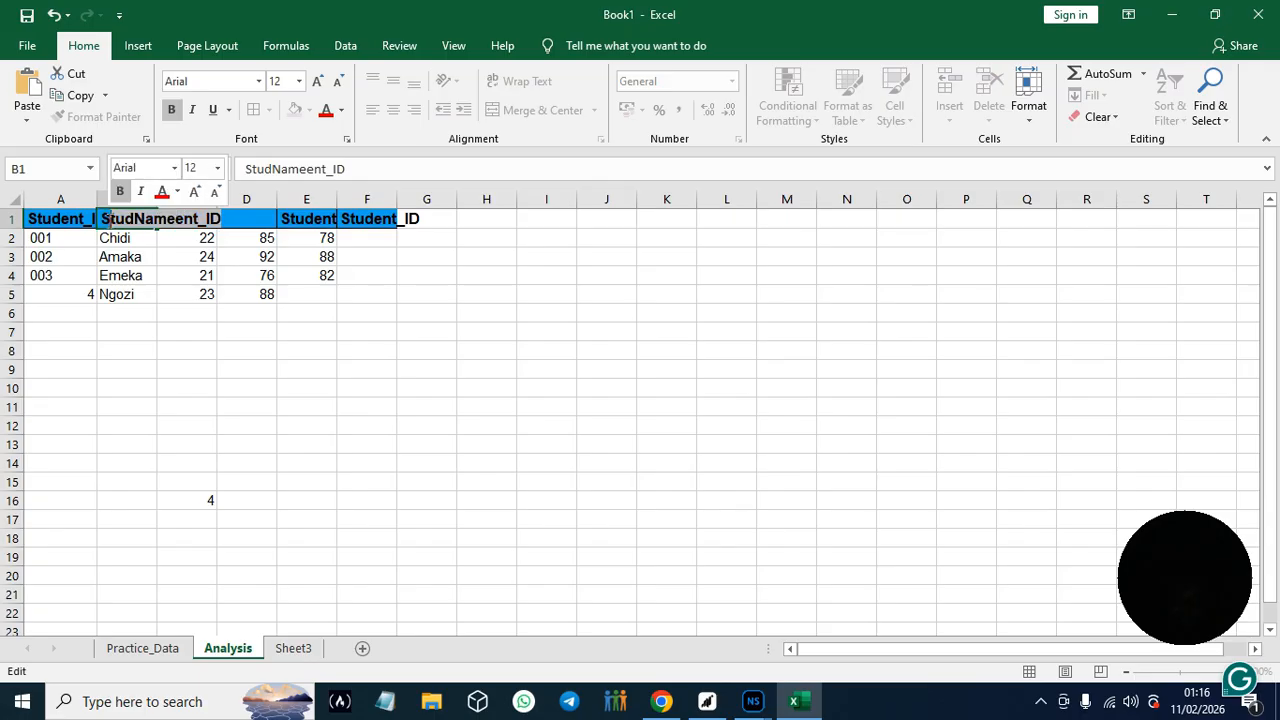
{"action": "type", "text": "S"}
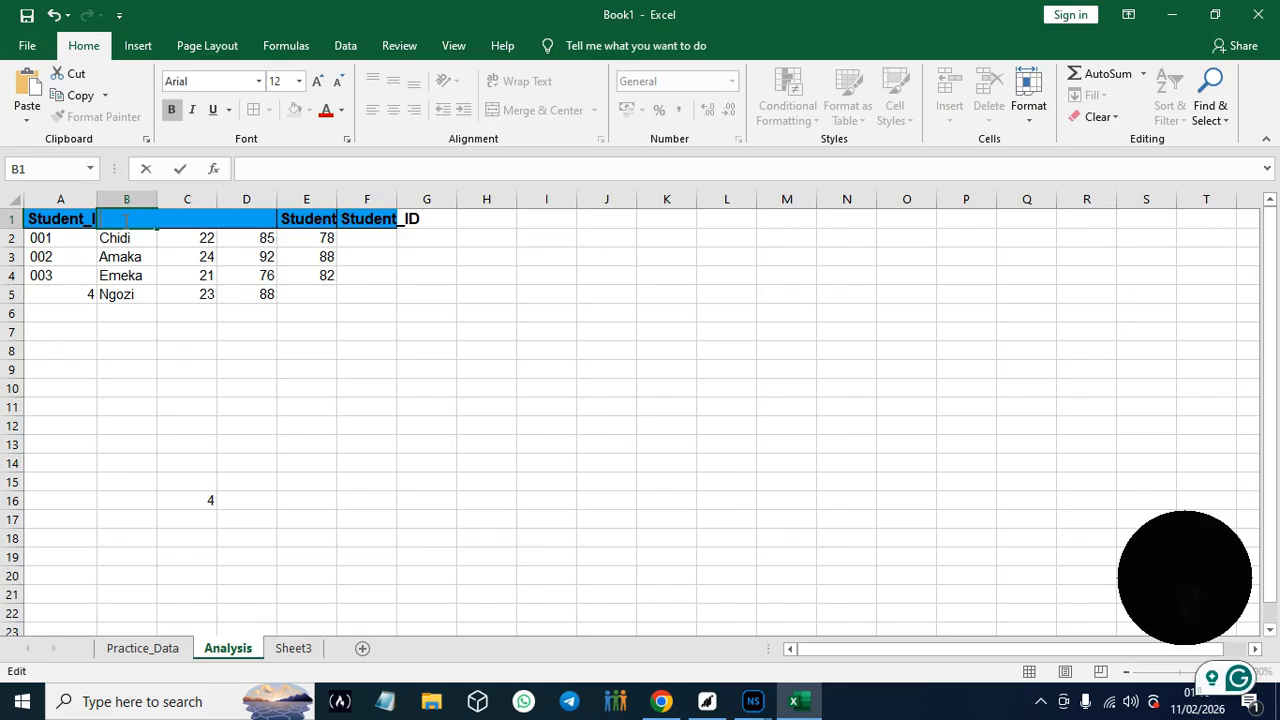
{"action": "type", "text": "Name"}
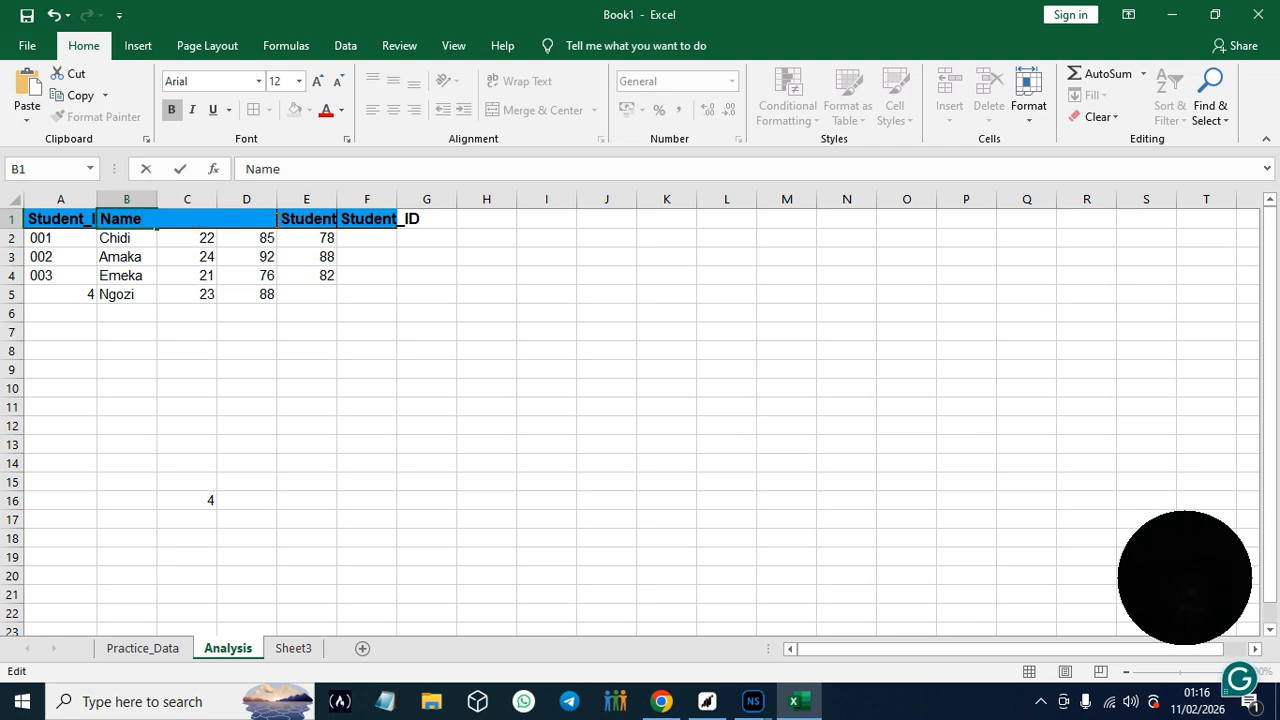
{"action": "left_click_drag", "start_coordinate": [279, 201], "coordinate": [112, 207]}
{"action": "left_click", "coordinate": [483, 328]}
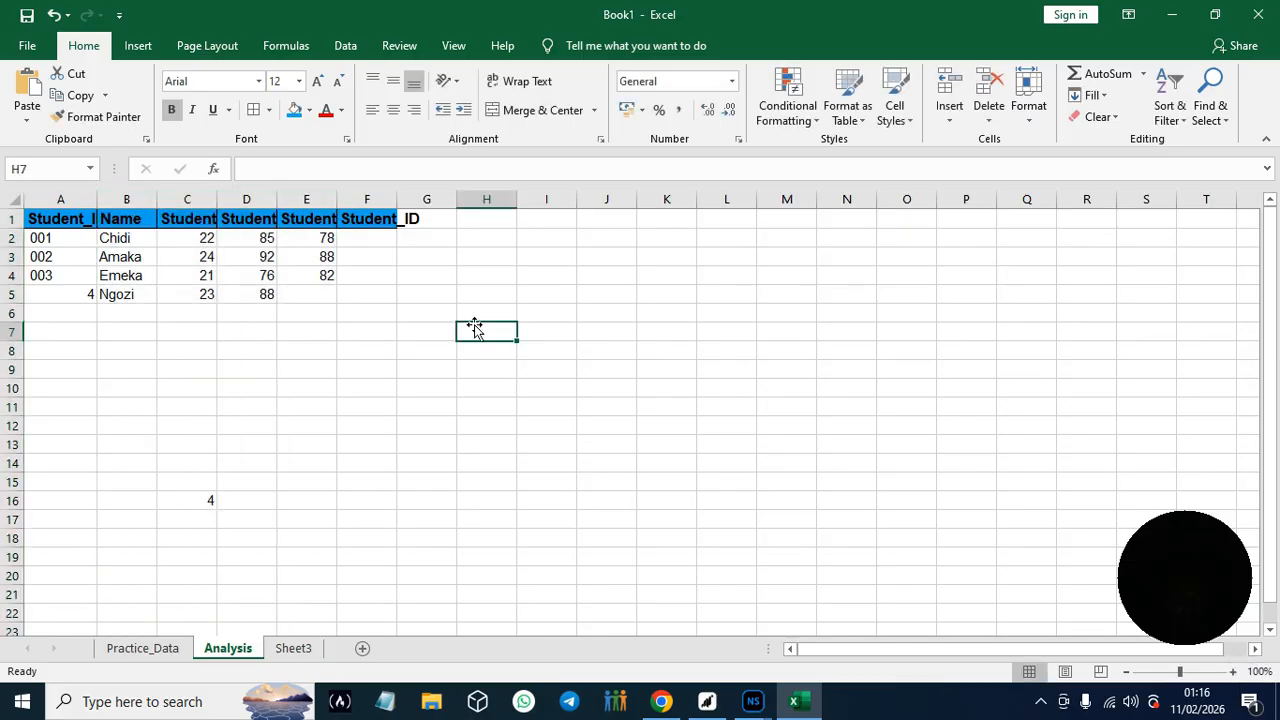
- Undo the recent header edits, formatting and fill until row 1 has its original Name, Age, Math_Score and English_Score headers
{"action": "left_click", "coordinate": [54, 15]}
{"action": "left_click", "coordinate": [54, 15]}
{"action": "left_click", "coordinate": [54, 15]}
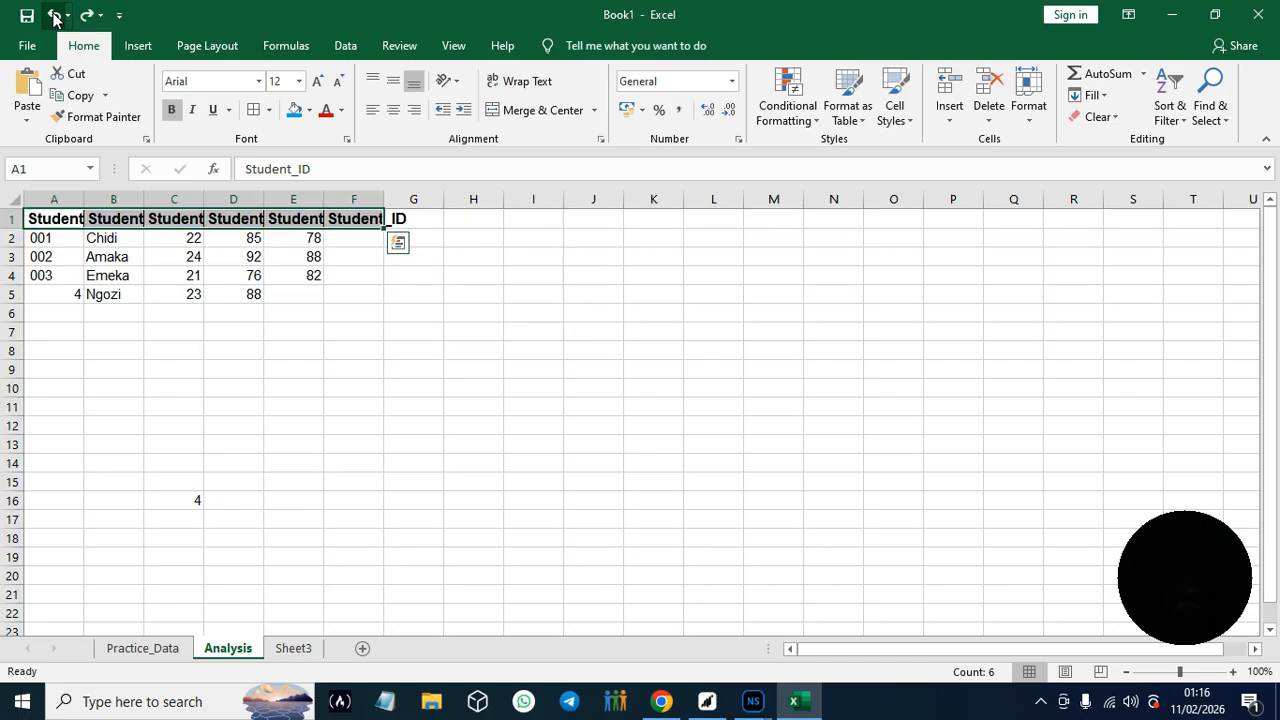
{"action": "left_click", "coordinate": [54, 15]}
{"action": "left_click", "coordinate": [54, 15]}
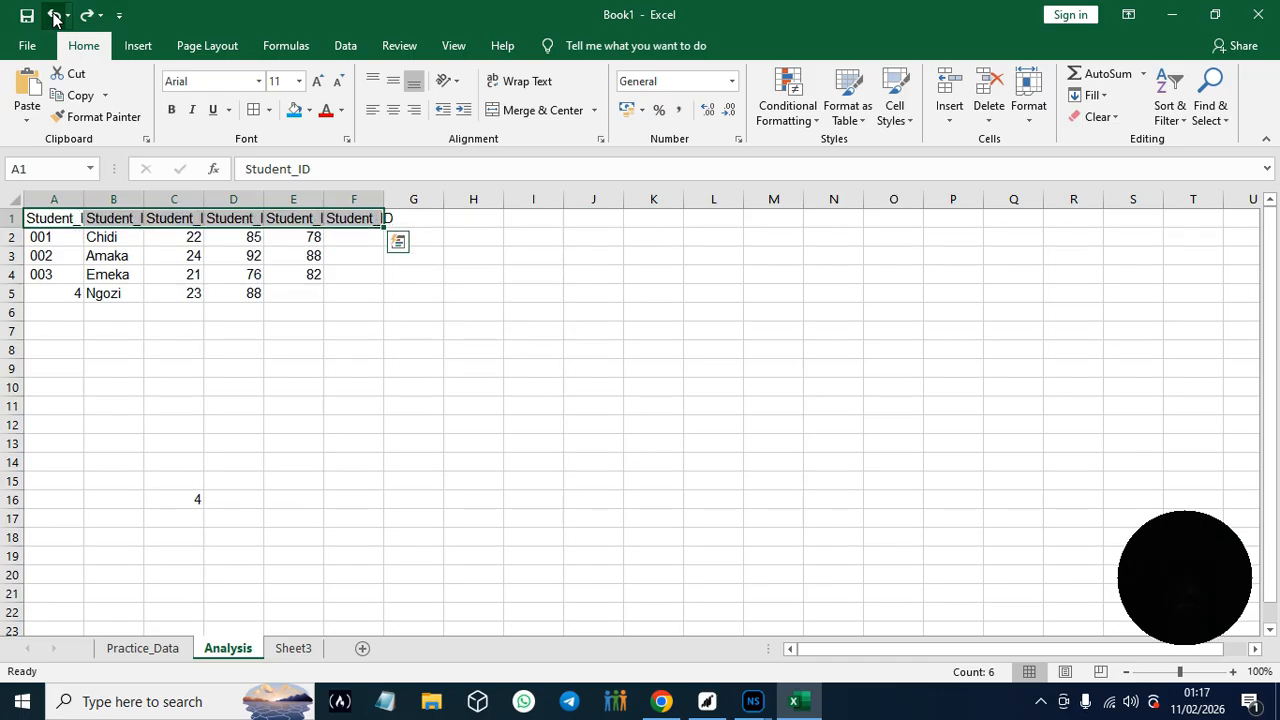
{"action": "left_click", "coordinate": [54, 15]}
{"action": "left_click", "coordinate": [54, 15]}
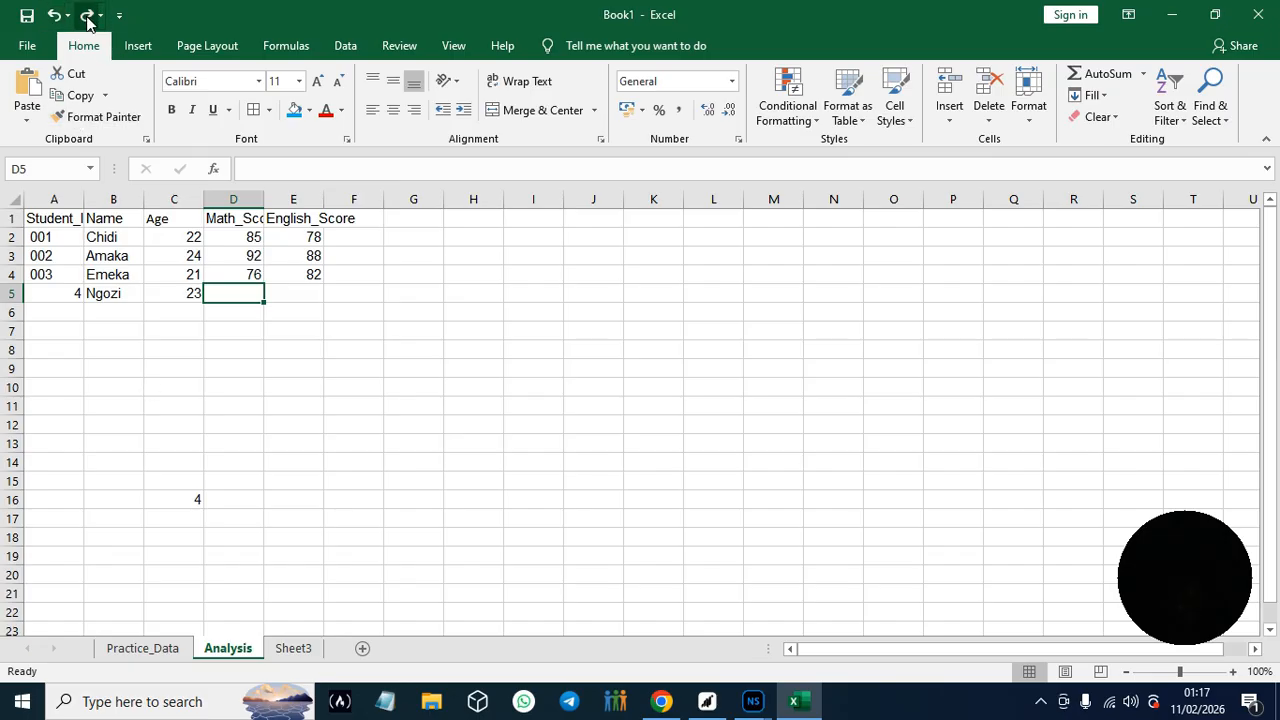
- Redo the Student_ID fill across the header row, and undo it again back to the original headers
{"action": "left_click", "coordinate": [88, 15]}
{"action": "left_click", "coordinate": [88, 15]}
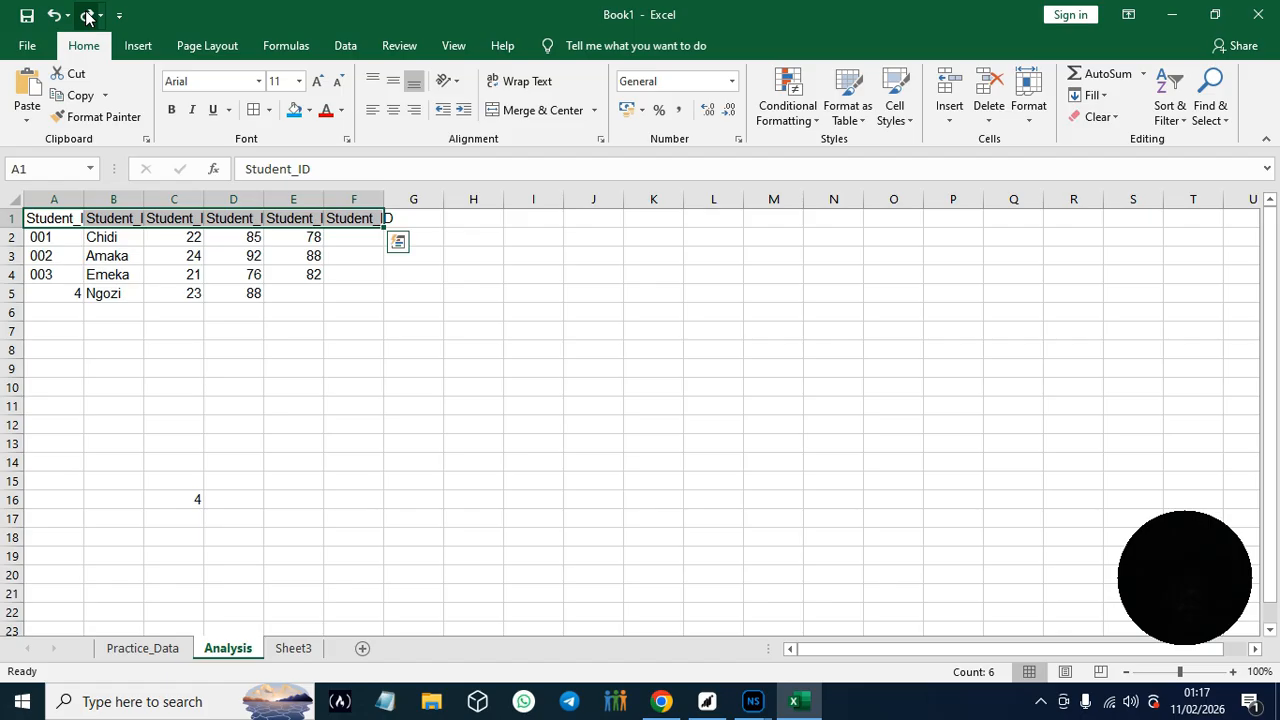
{"action": "left_click", "coordinate": [87, 15]}
{"action": "left_click", "coordinate": [55, 15]}
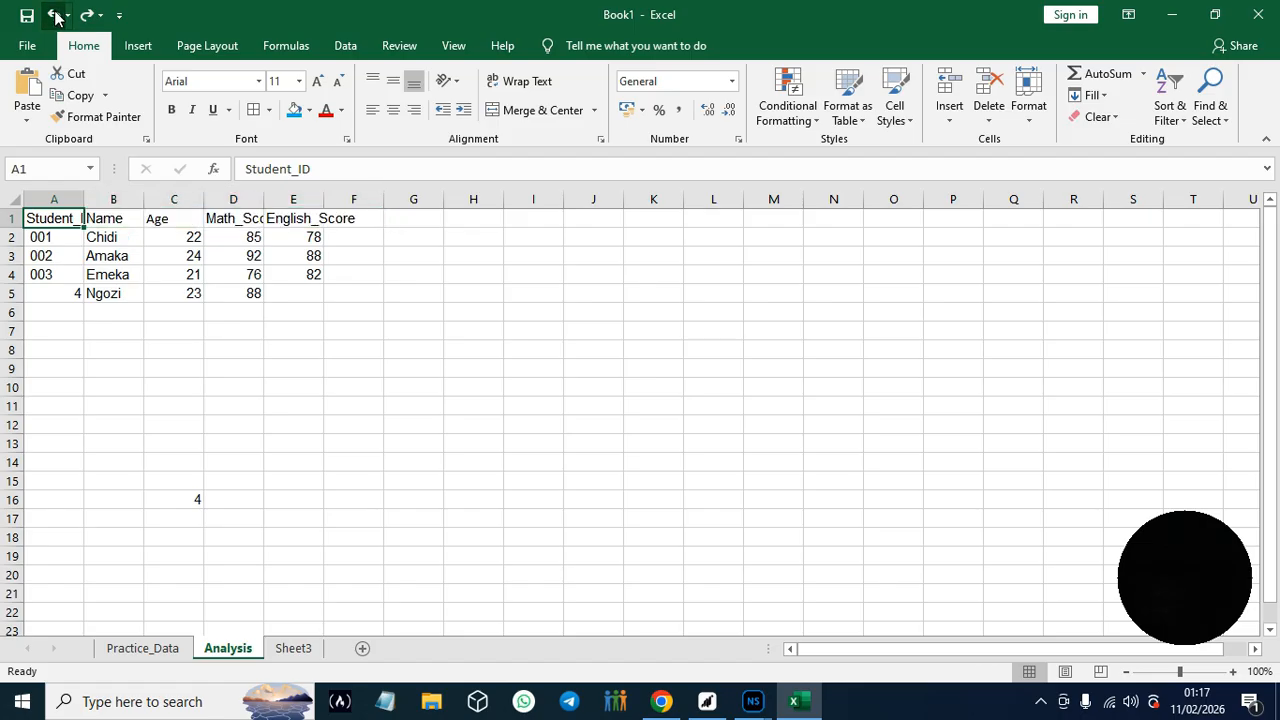
{"action": "left_click", "coordinate": [55, 15]}
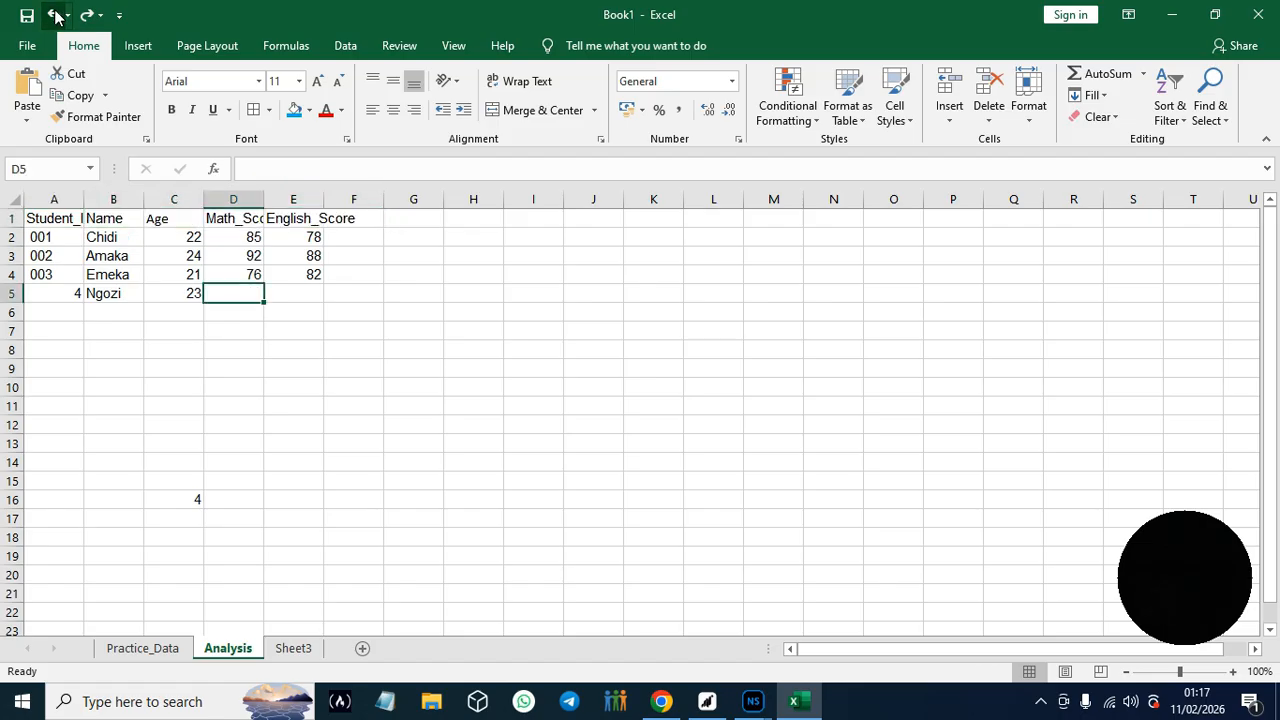
- Redo the entry of 88 in D5 and enter 91 in E5 under English_Score
{"action": "left_click", "coordinate": [313, 298]}
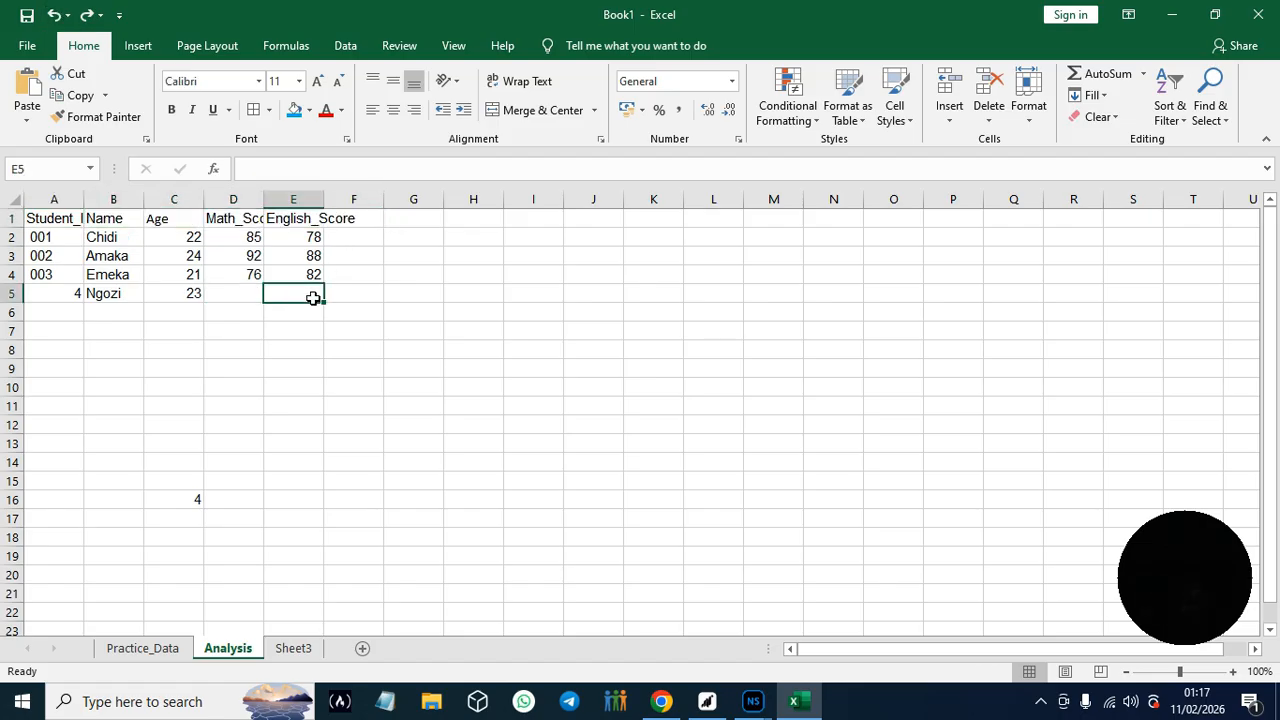
{"action": "left_click", "coordinate": [87, 15]}
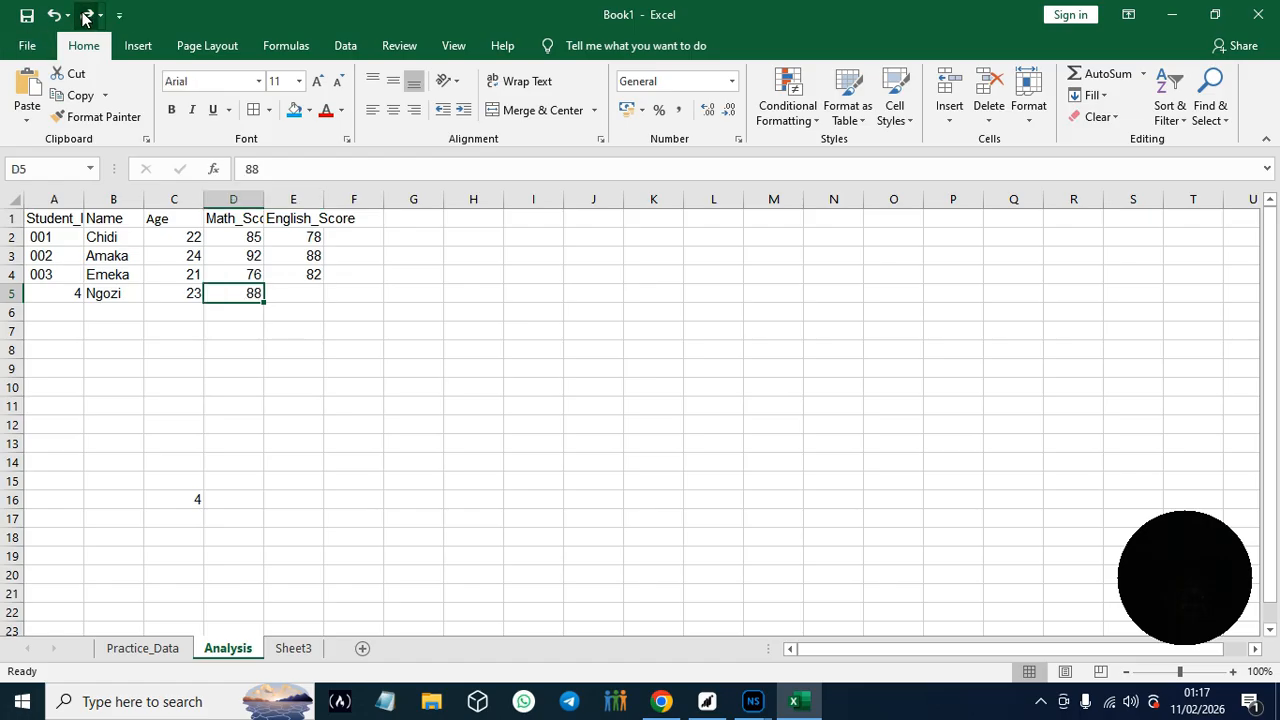
{"action": "left_click", "coordinate": [314, 289]}
{"action": "type", "text": "91"}
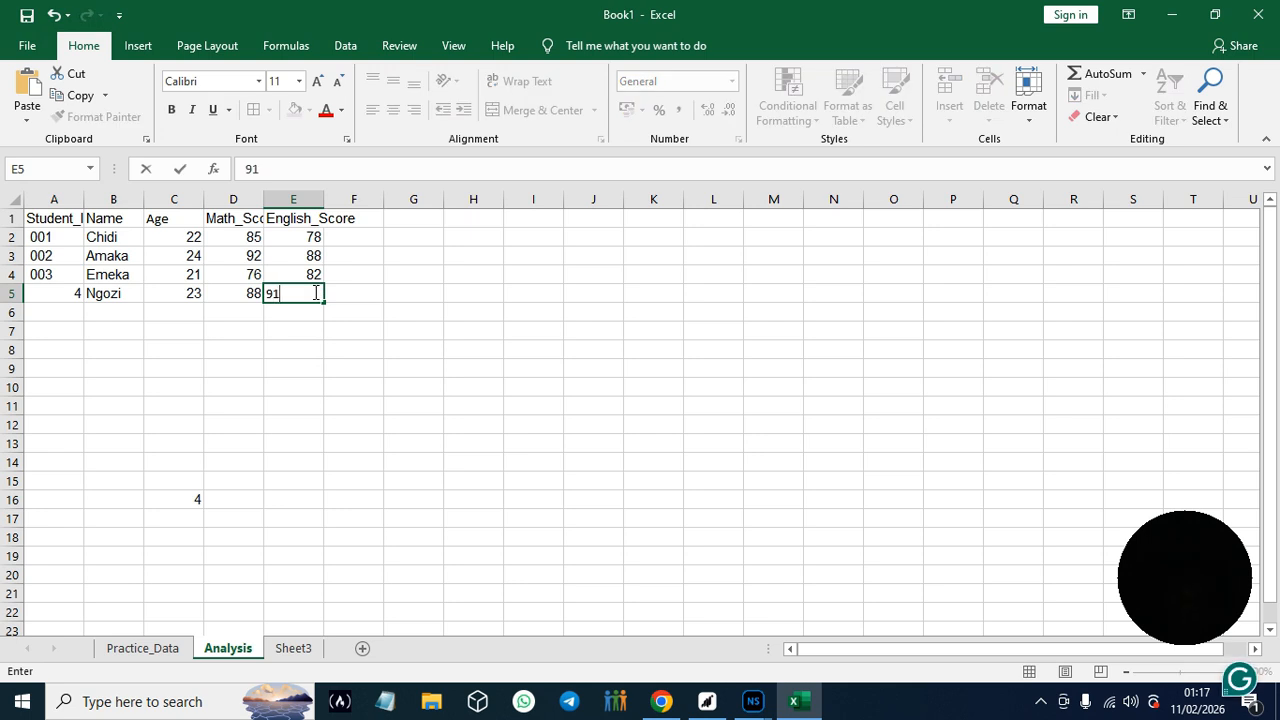
{"action": "left_click", "coordinate": [216, 315]}
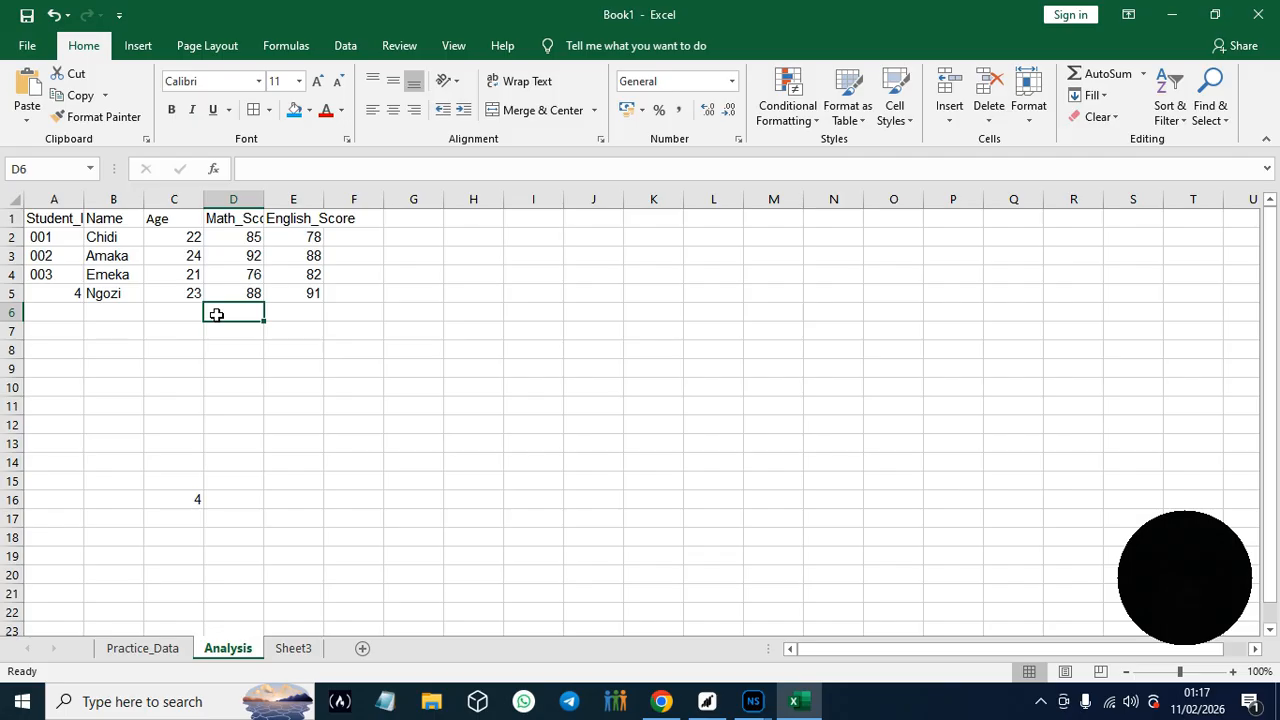
- Format the header cells A1:F1 as bold, font size 12, with a light blue fill
{"action": "left_click", "coordinate": [35, 218]}
{"action": "left_click_drag", "start_coordinate": [35, 218], "coordinate": [366, 216]}
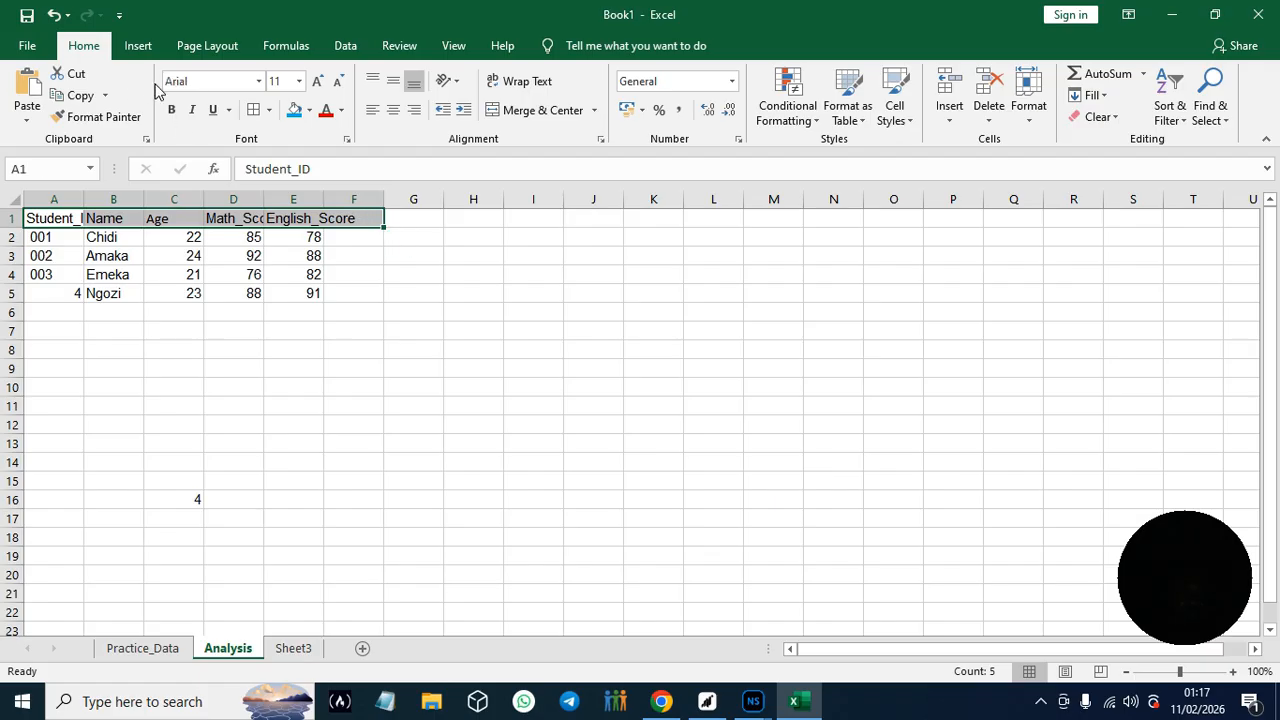
{"action": "left_click", "coordinate": [298, 82]}
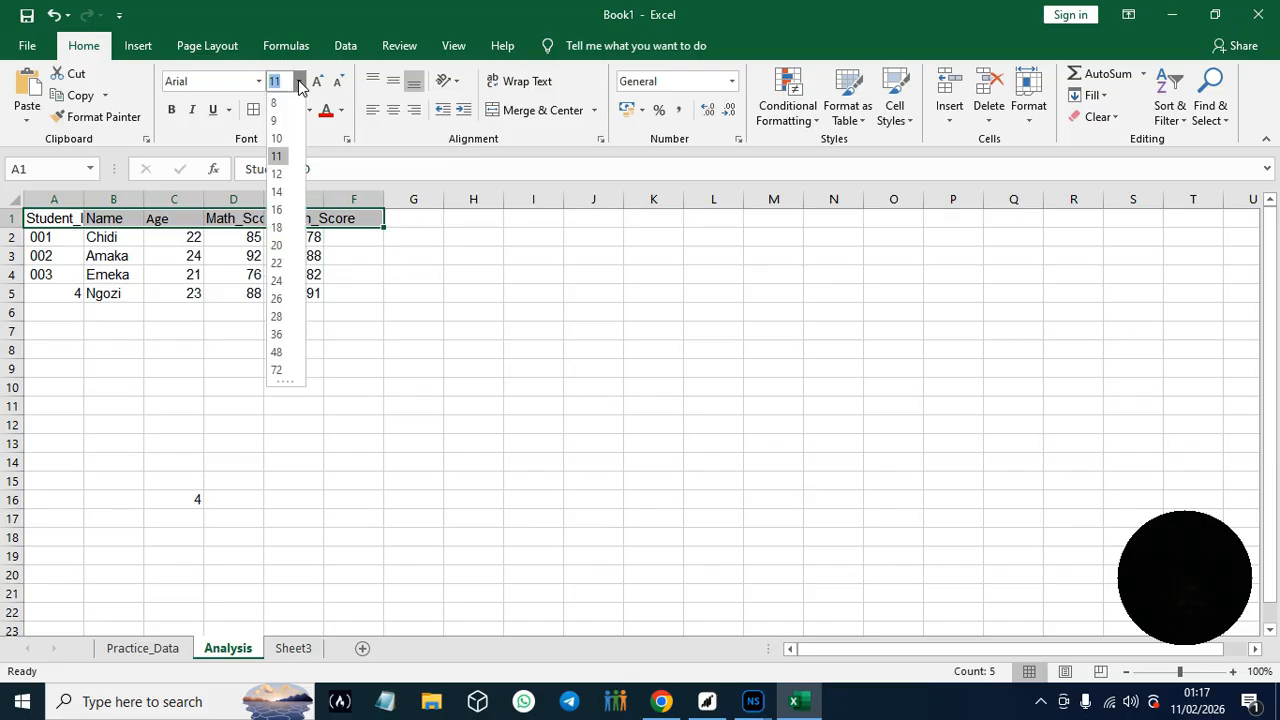
{"action": "left_click", "coordinate": [284, 176]}
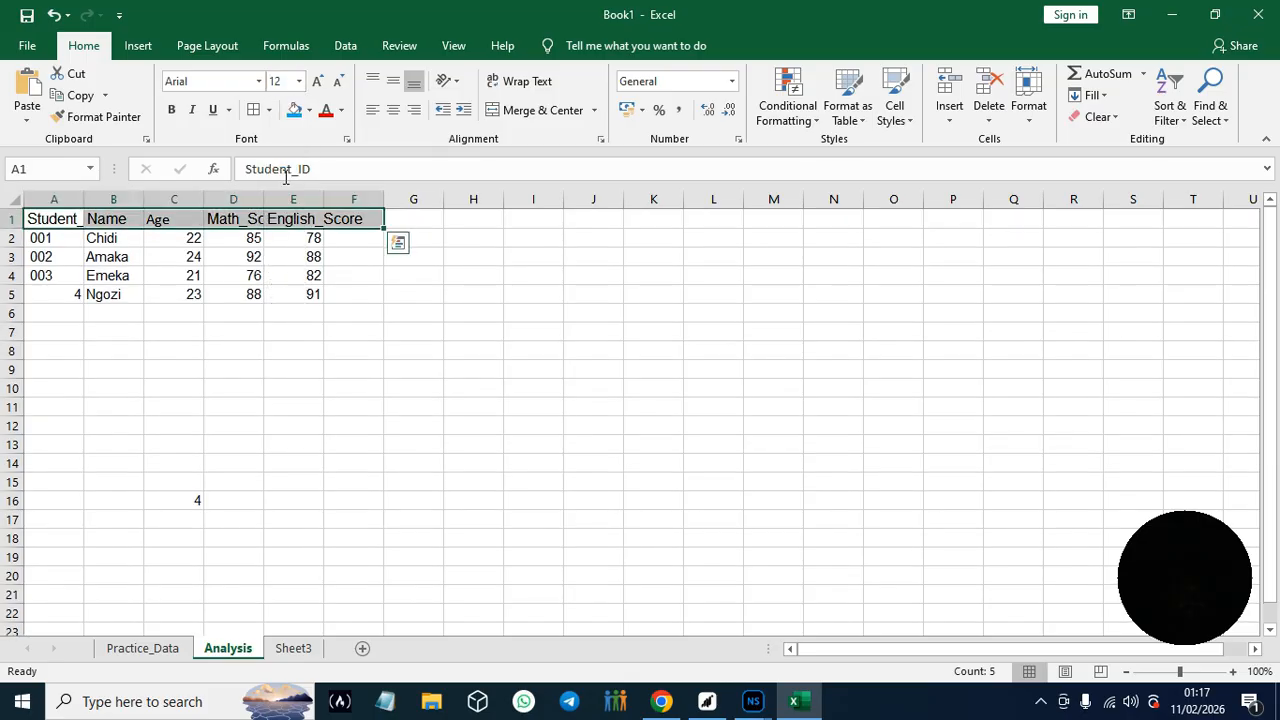
{"action": "left_click", "coordinate": [172, 110]}
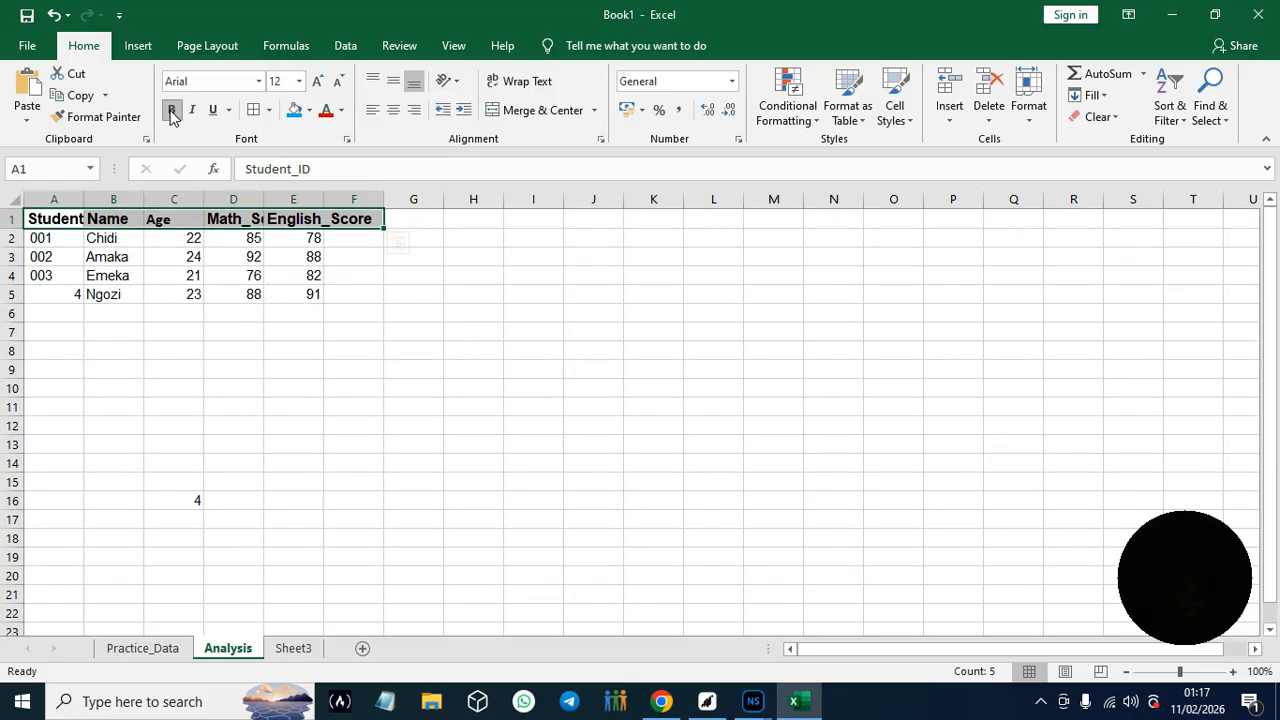
{"action": "left_click", "coordinate": [308, 112]}
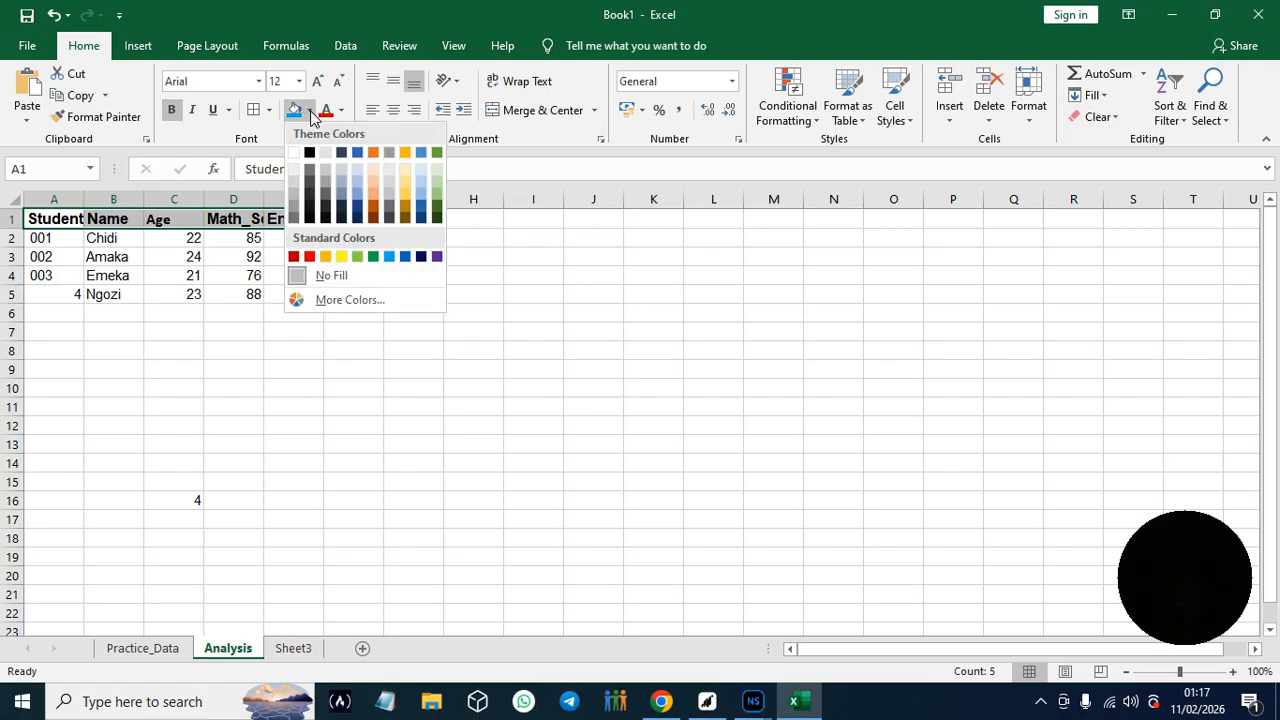
{"action": "left_click", "coordinate": [390, 257]}
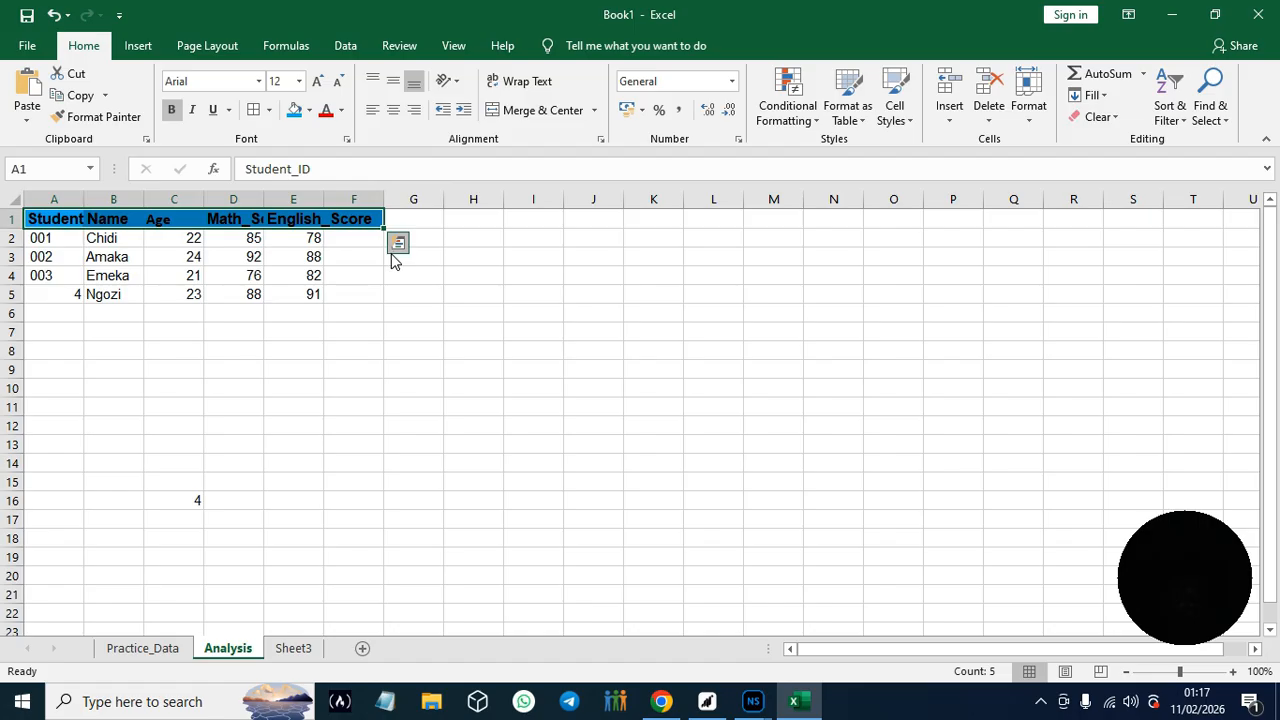
- Widen columns A, D and E so the Student_ID, Math_Score and English_Score headers fit inside their cells
{"action": "left_click", "coordinate": [445, 169]}
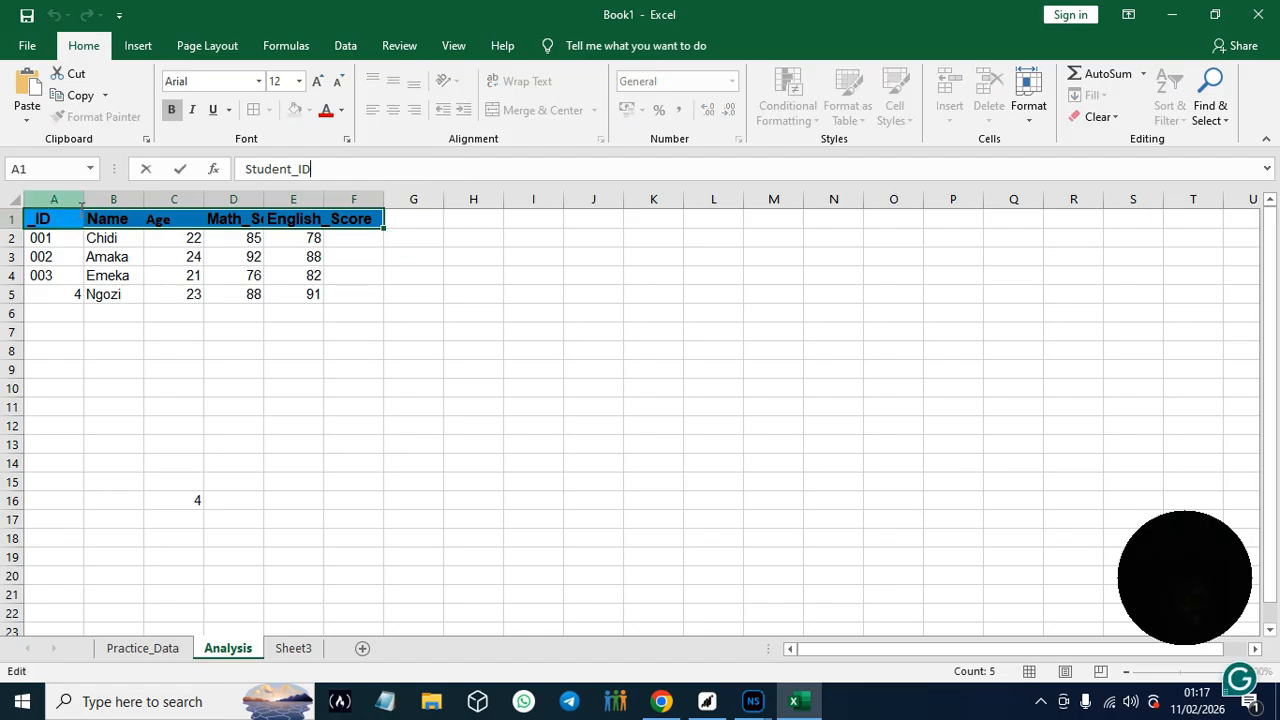
{"action": "left_click", "coordinate": [80, 199]}
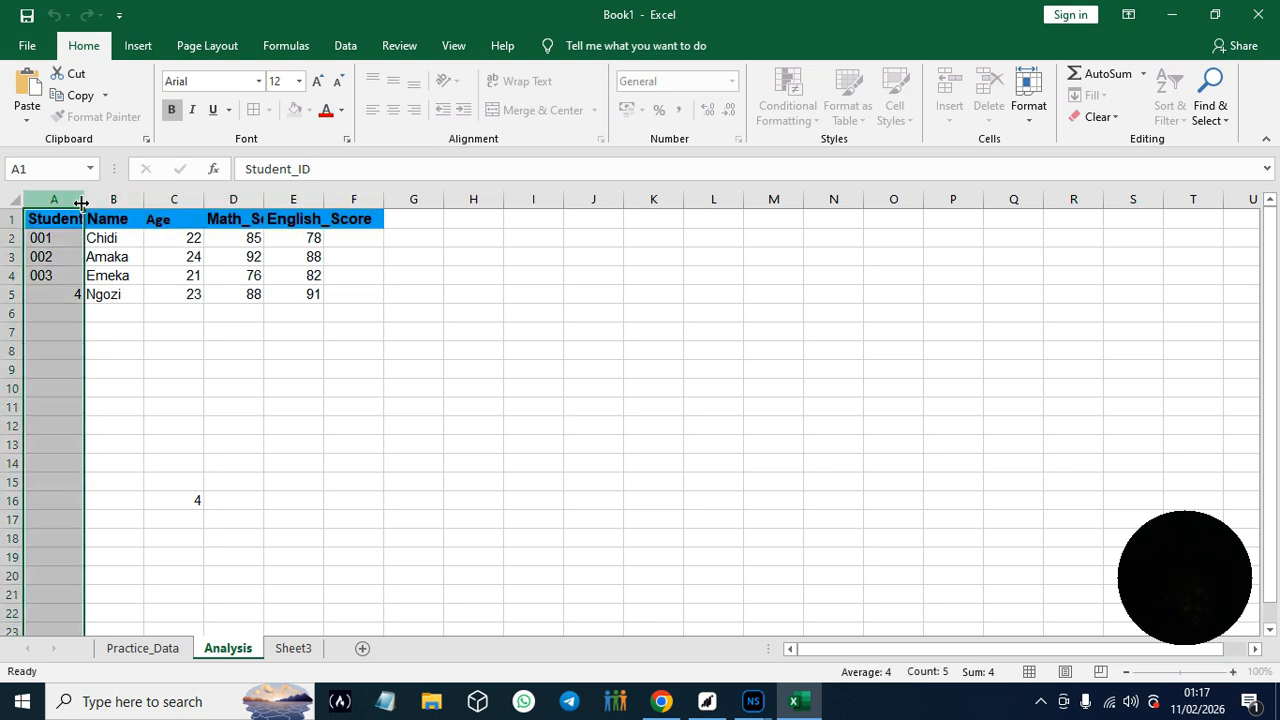
{"action": "left_click_drag", "start_coordinate": [84, 200], "coordinate": [111, 203]}
{"action": "left_click", "coordinate": [172, 205]}
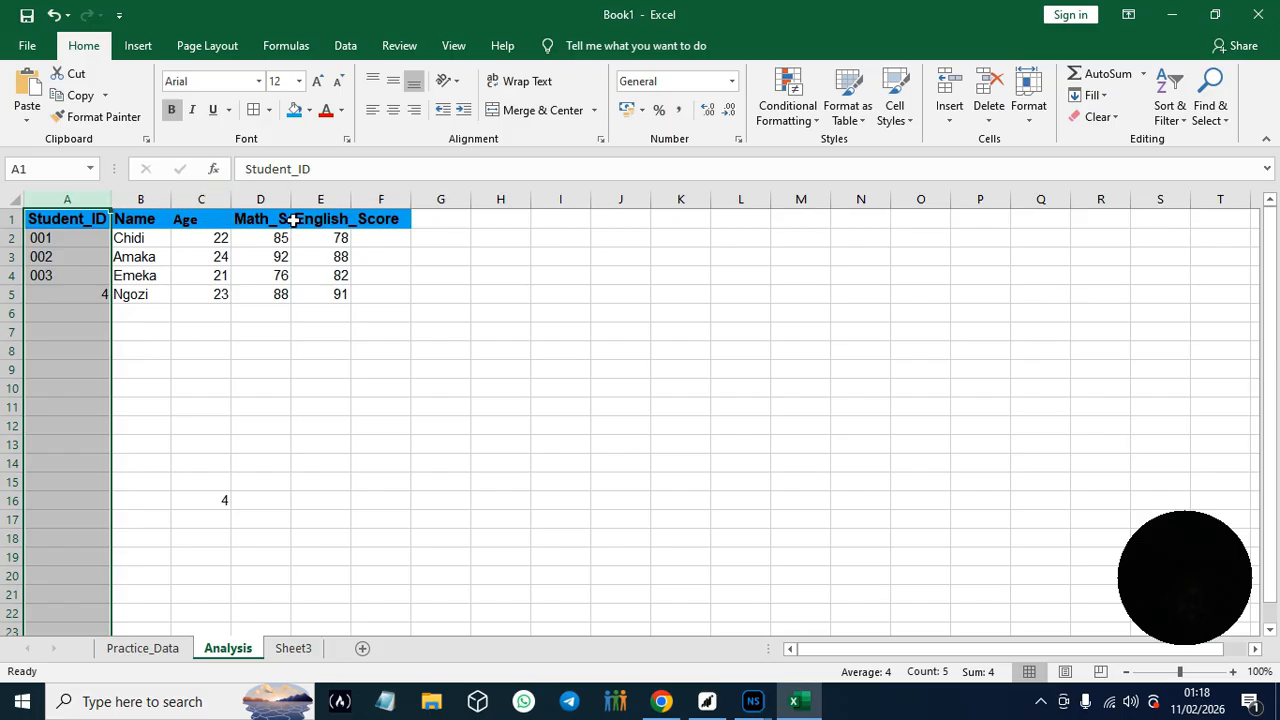
{"action": "left_click_drag", "start_coordinate": [291, 203], "coordinate": [316, 203]}
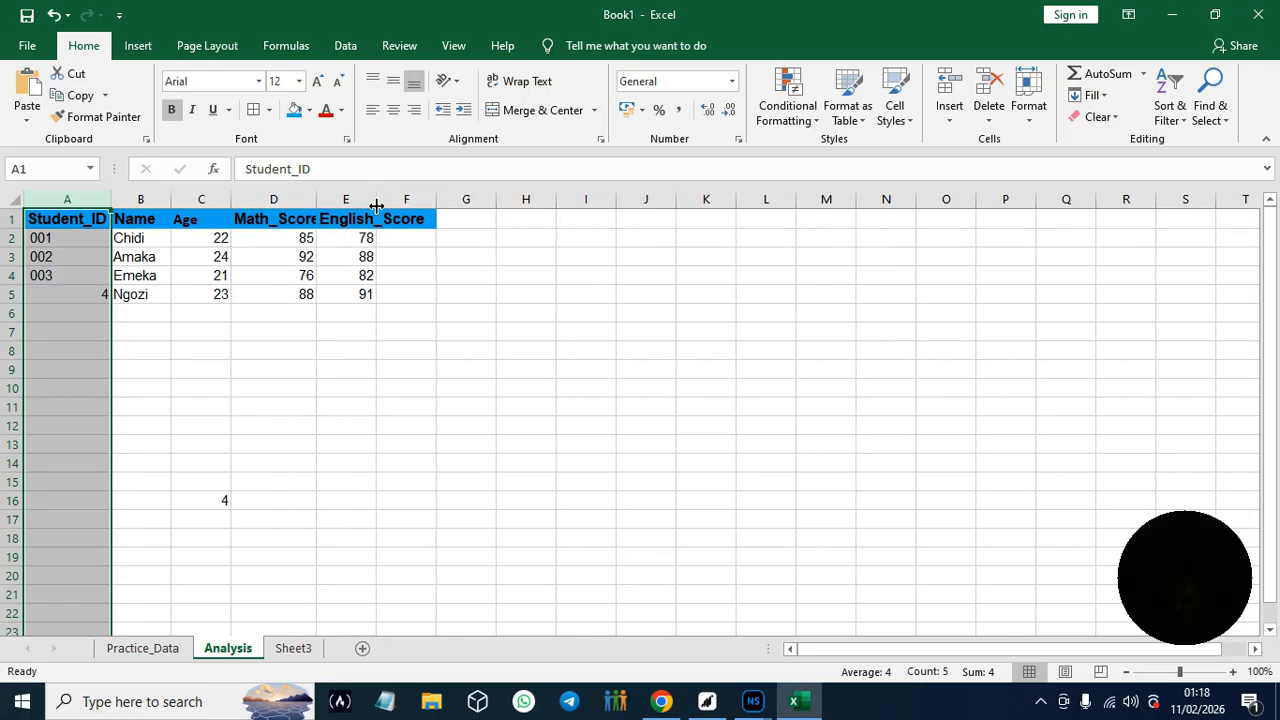
{"action": "left_click_drag", "start_coordinate": [317, 203], "coordinate": [435, 207]}
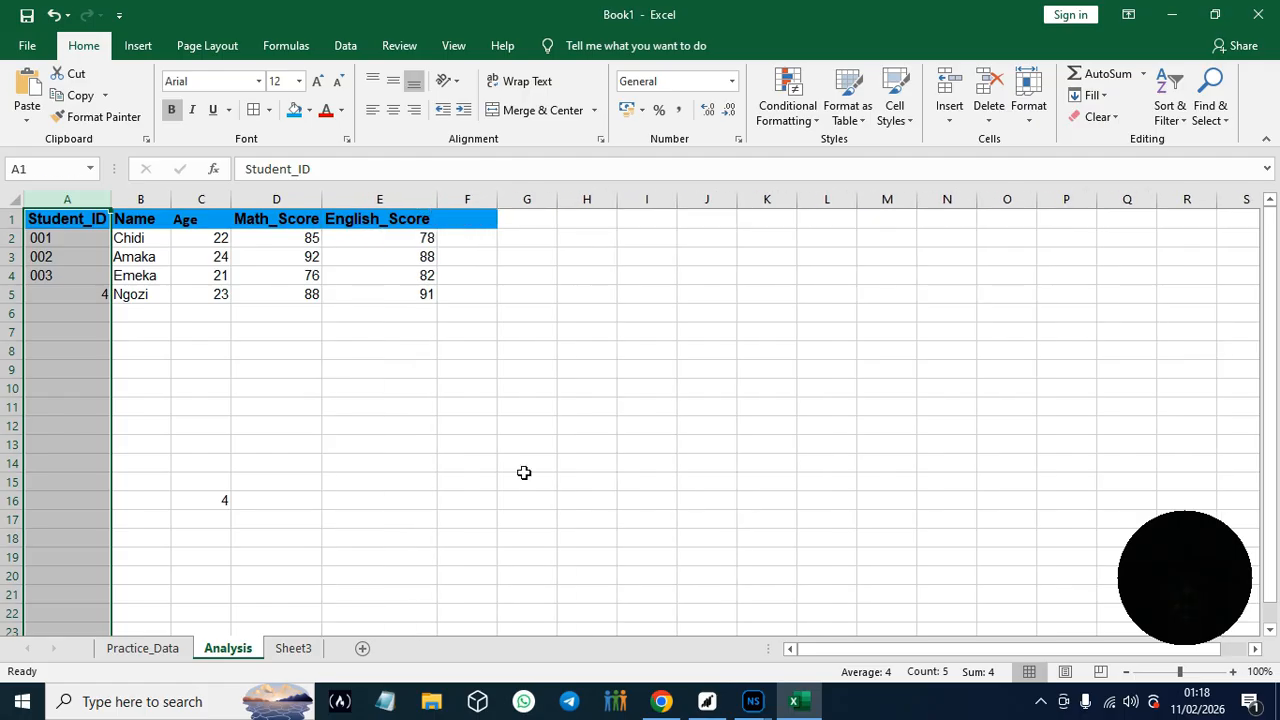
{"action": "left_click", "coordinate": [467, 218]}
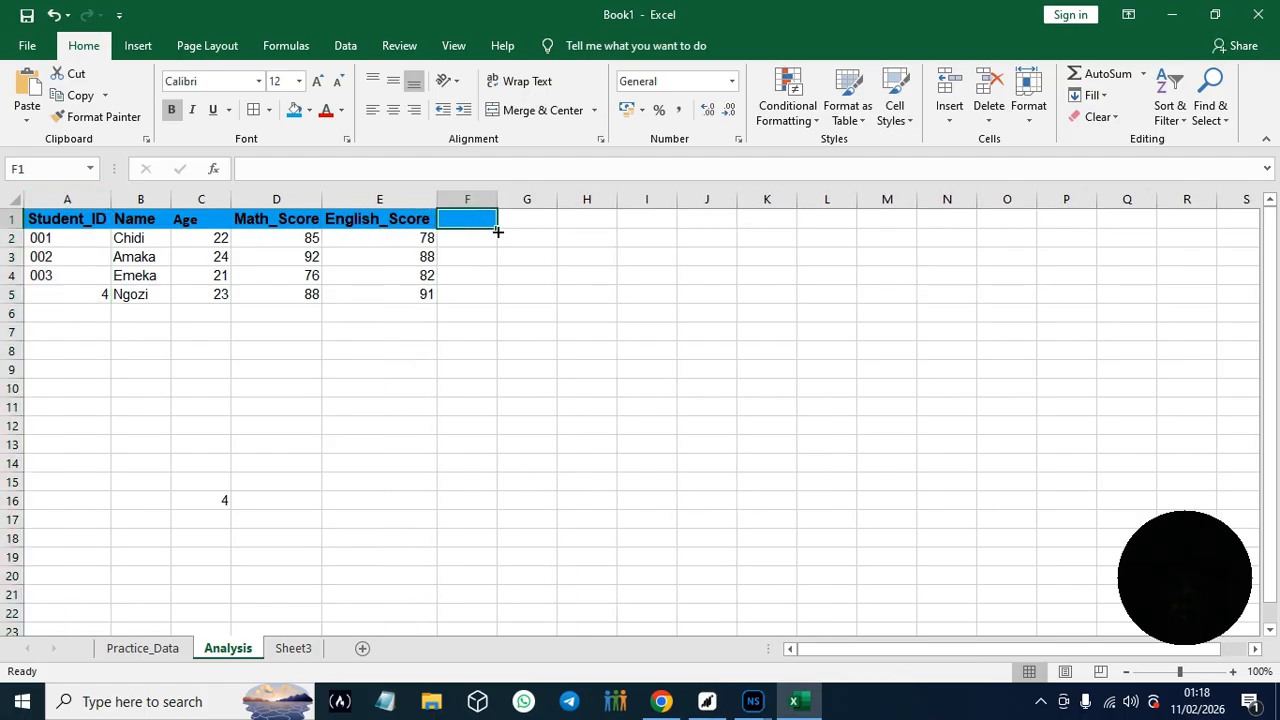
{"action": "left_click", "coordinate": [496, 237]}
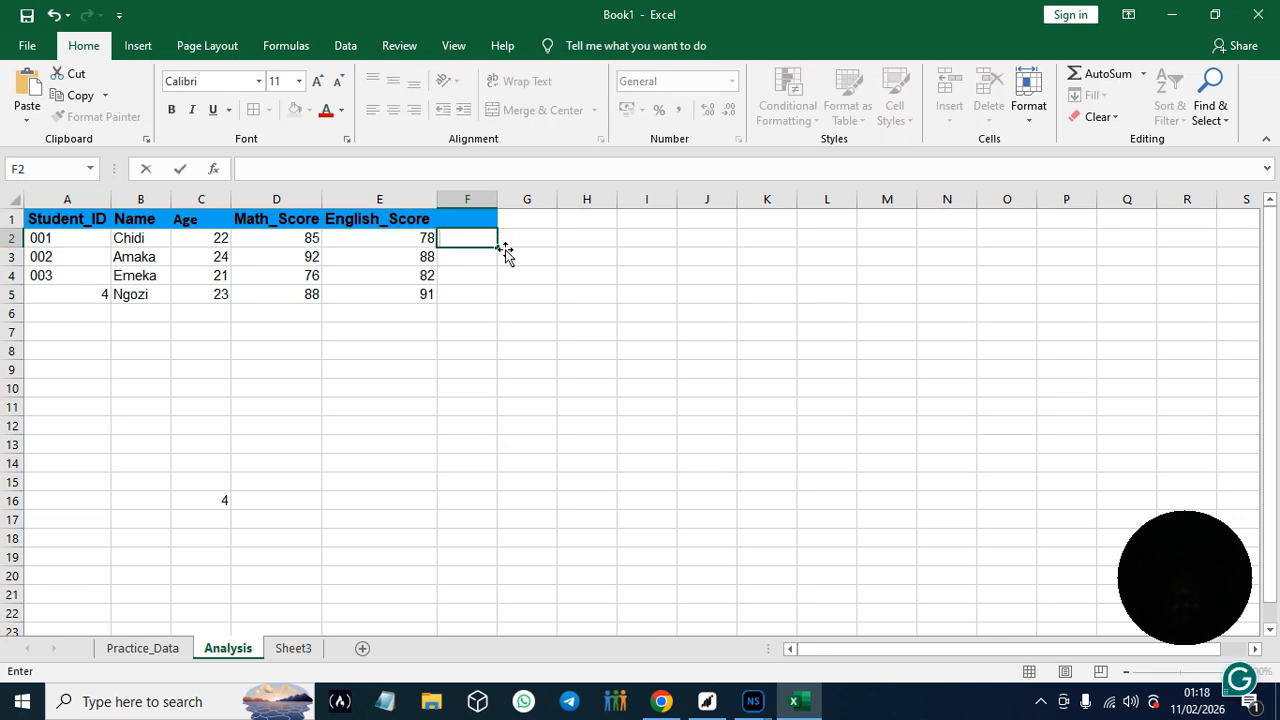
{"action": "left_click", "coordinate": [483, 218]}
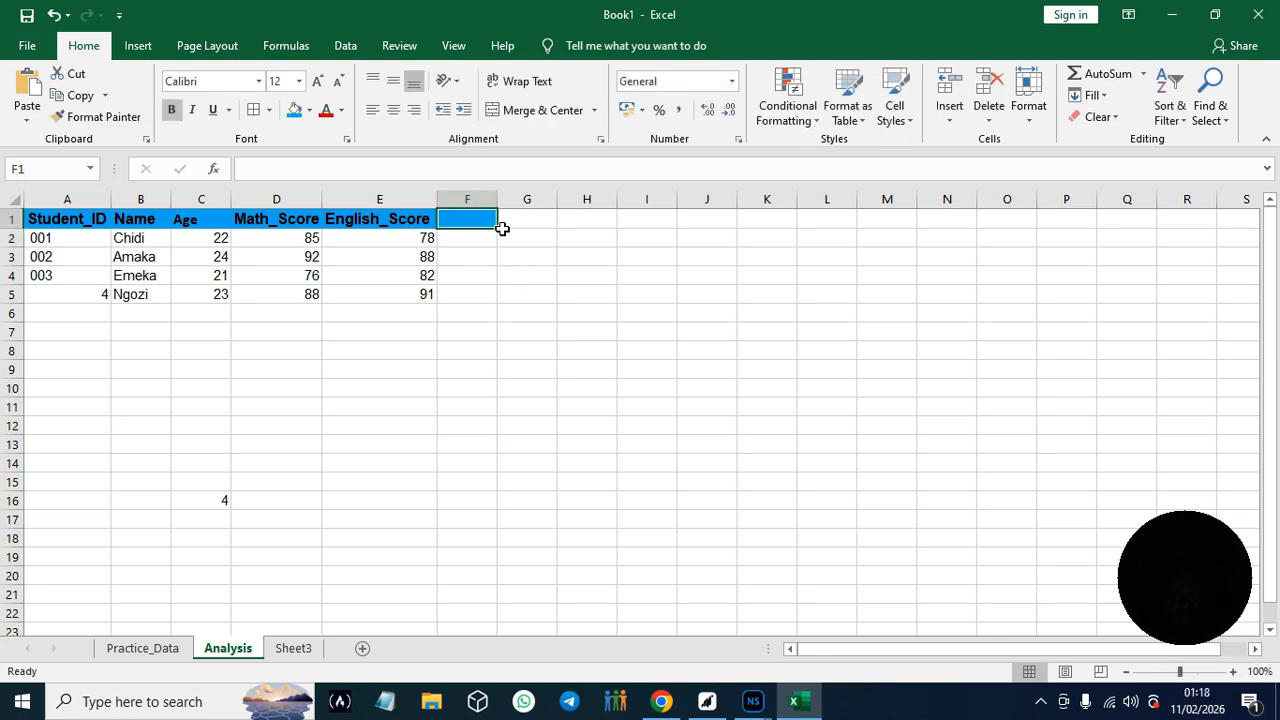
{"action": "left_click", "coordinate": [502, 226]}
{"action": "double_click", "coordinate": [485, 224]}
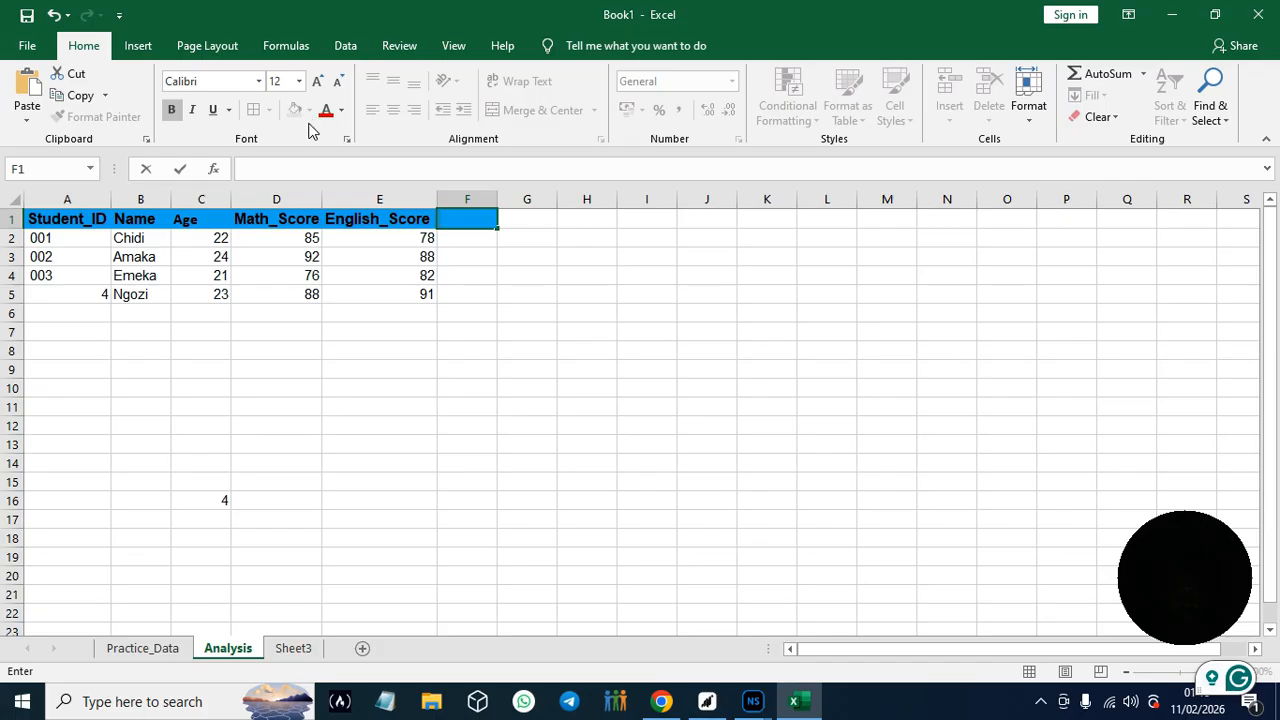
{"action": "left_click", "coordinate": [346, 300]}
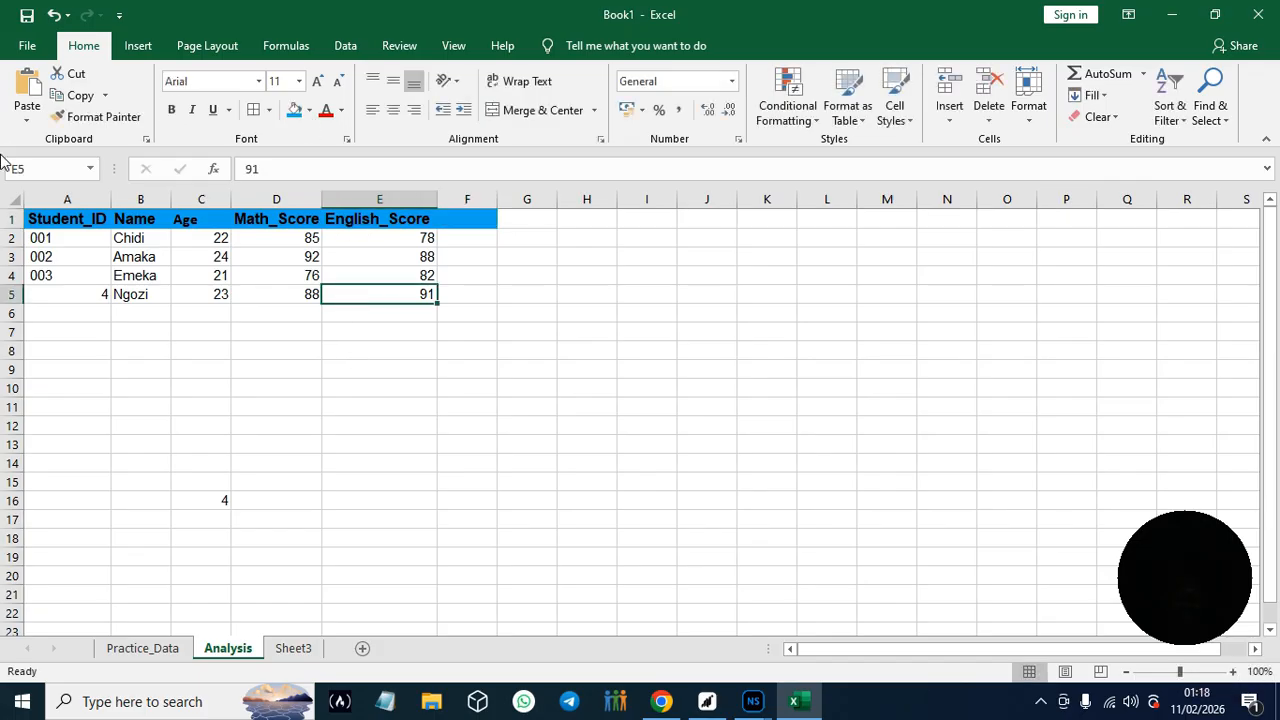
- Change the fill of header cells A1:E1 to the darker standard Blue
{"action": "left_click_drag", "start_coordinate": [38, 222], "coordinate": [399, 222]}
{"action": "left_click", "coordinate": [308, 111]}
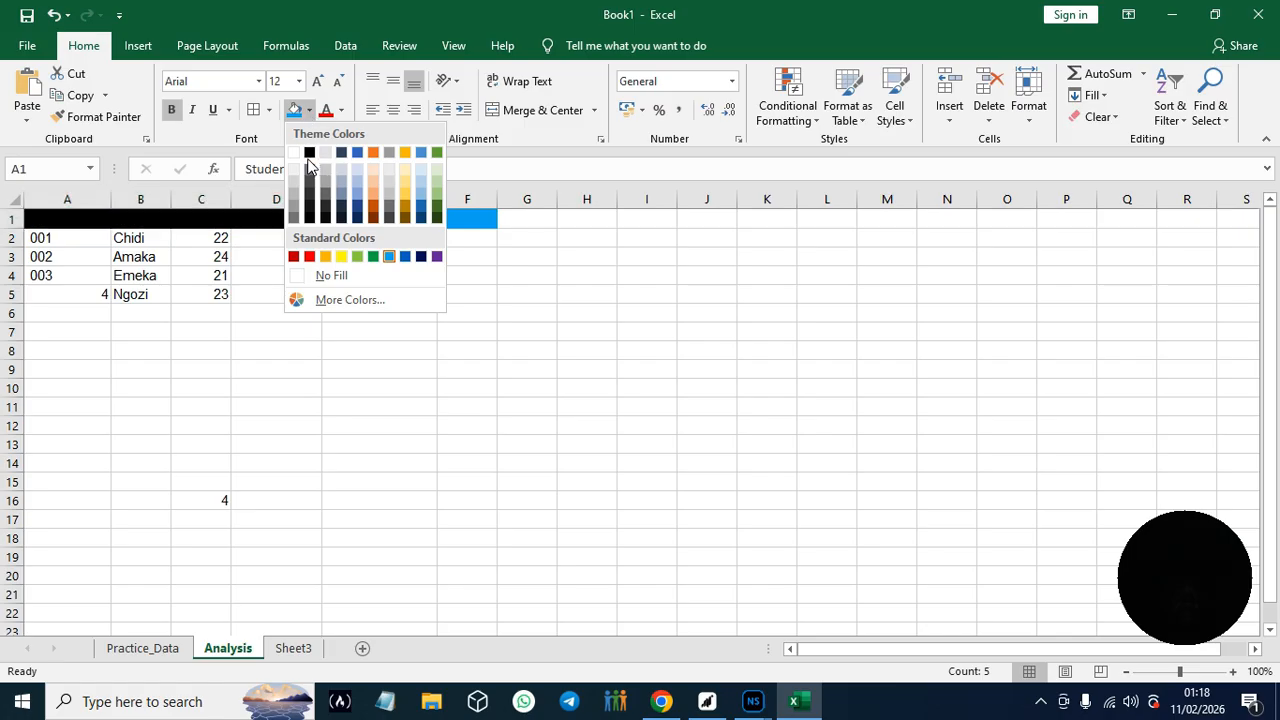
{"action": "left_click", "coordinate": [405, 257]}
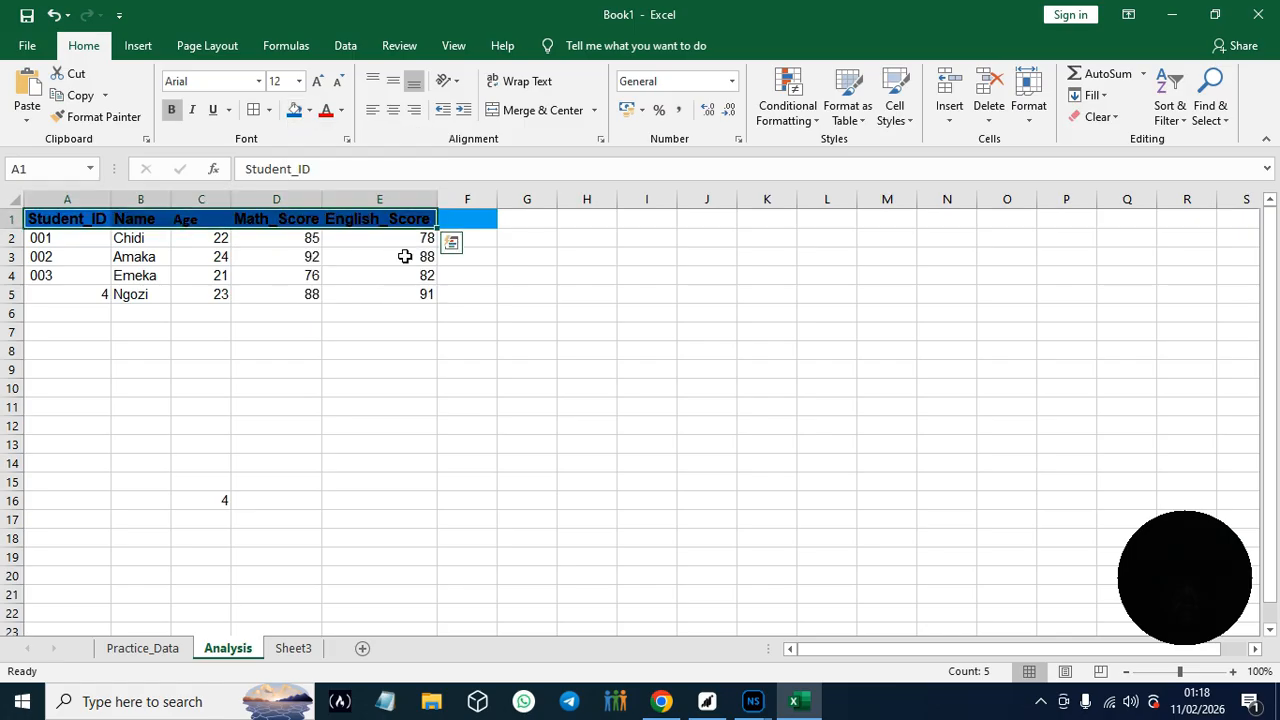
- Set the fill of the empty cell F1 to white and deselect it
{"action": "left_click", "coordinate": [472, 224]}
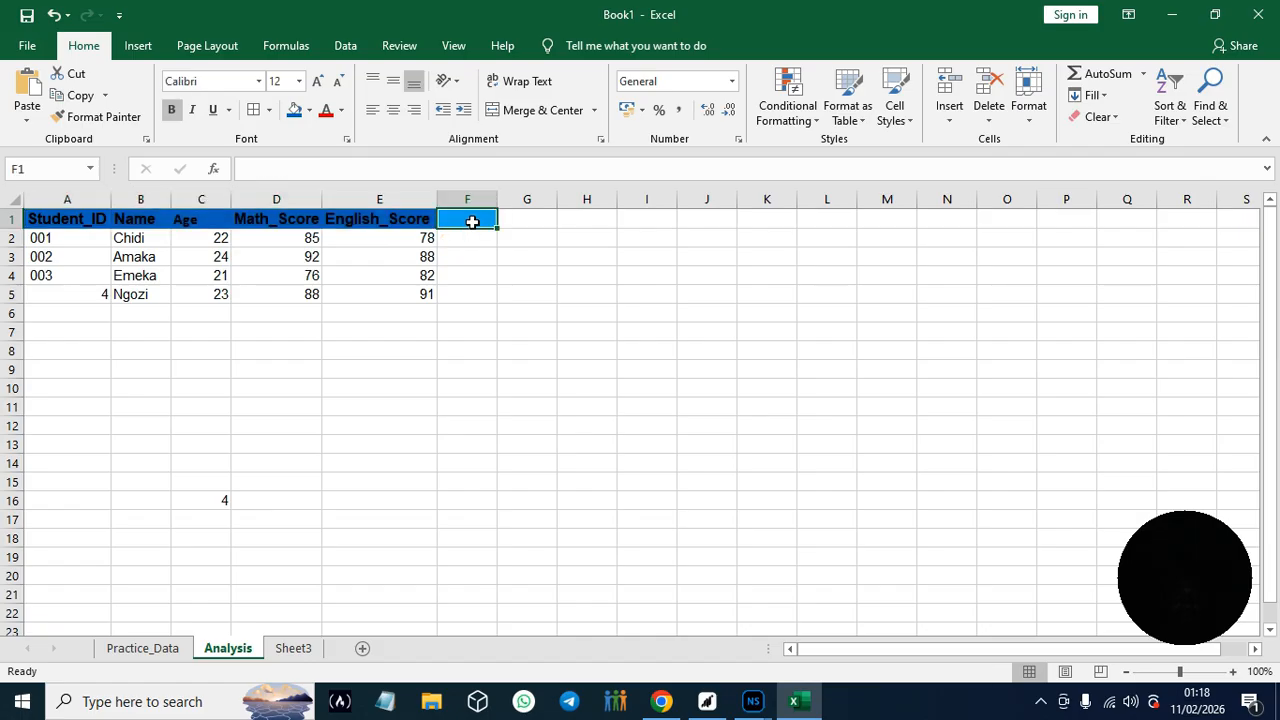
{"action": "left_click", "coordinate": [309, 111]}
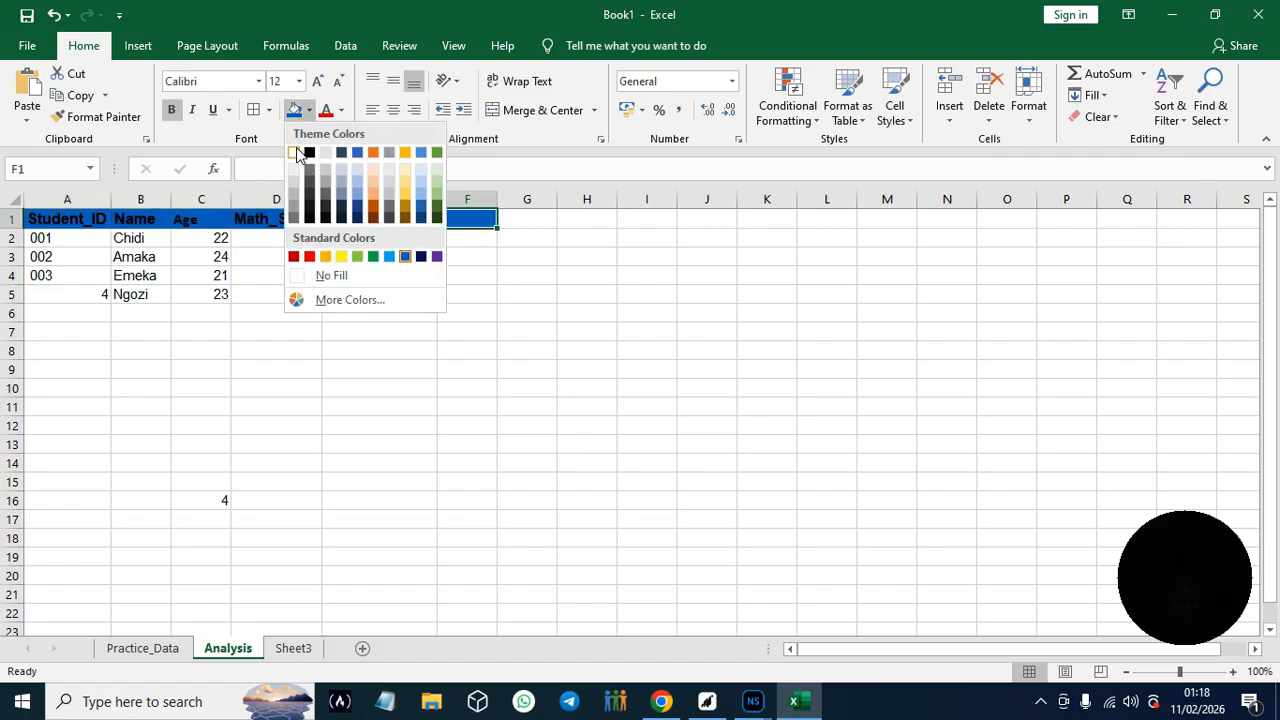
{"action": "left_click", "coordinate": [348, 410]}
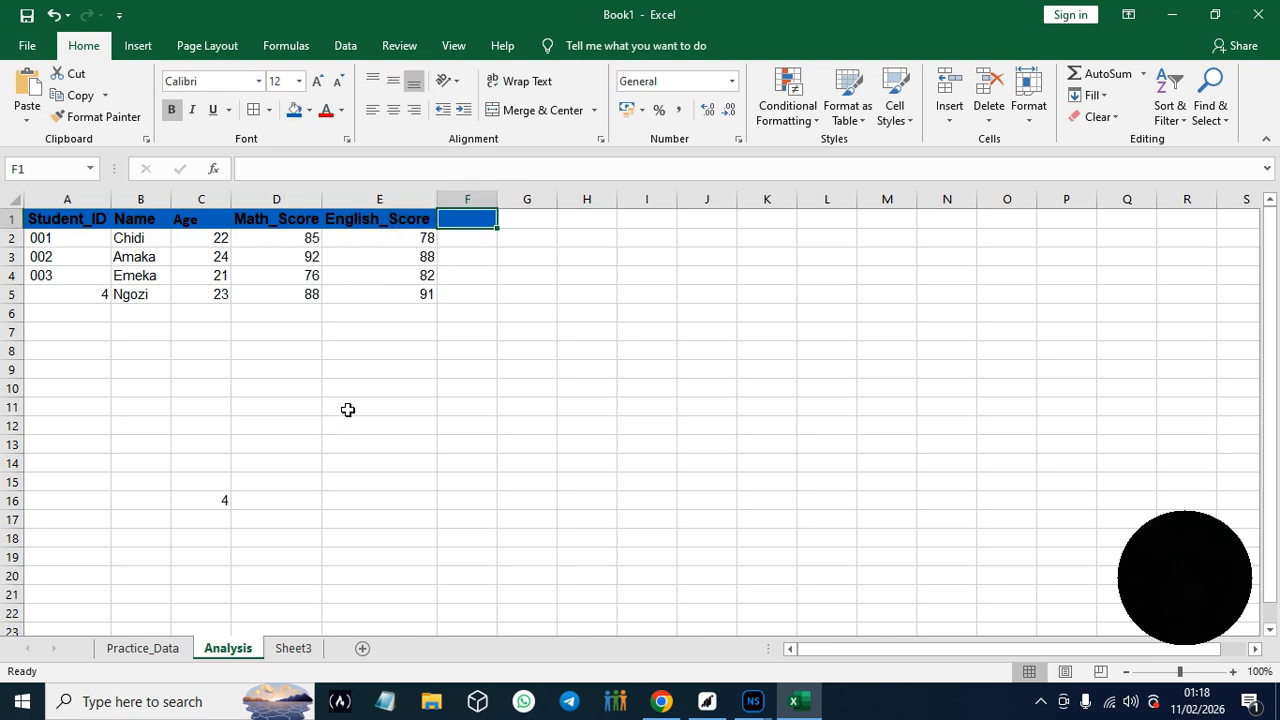
{"action": "left_click", "coordinate": [309, 110]}
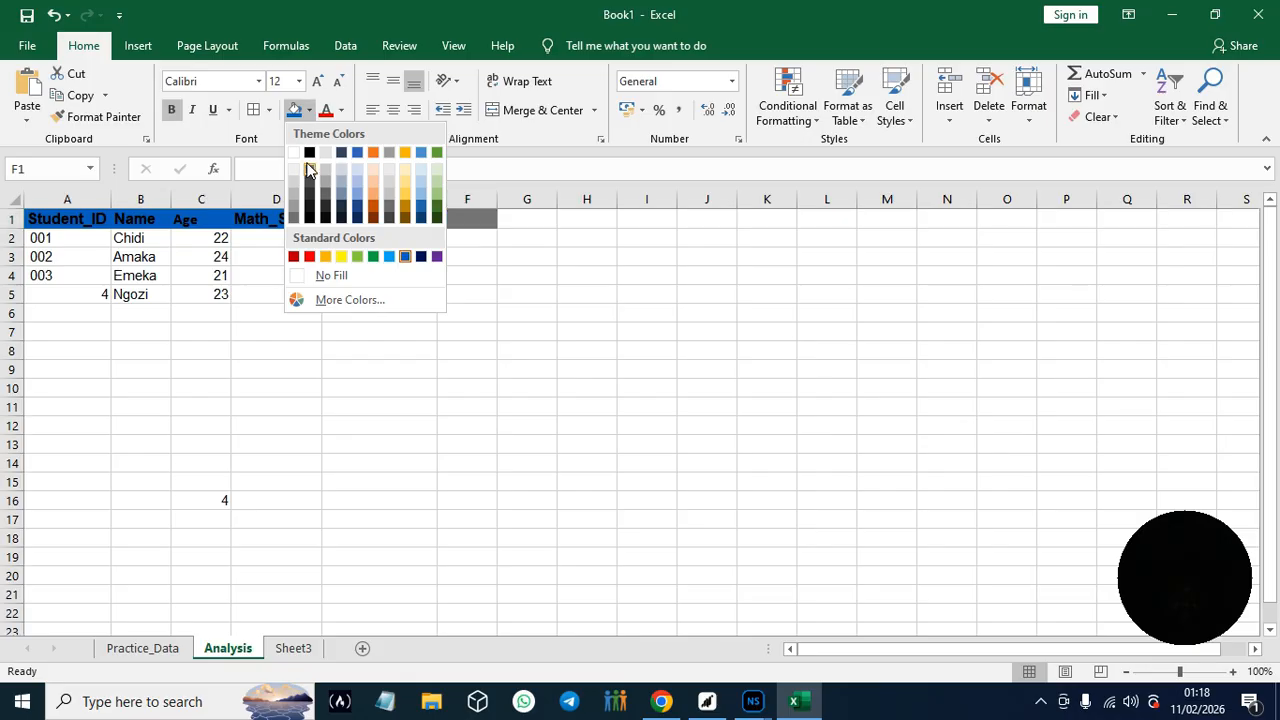
{"action": "left_click", "coordinate": [297, 151]}
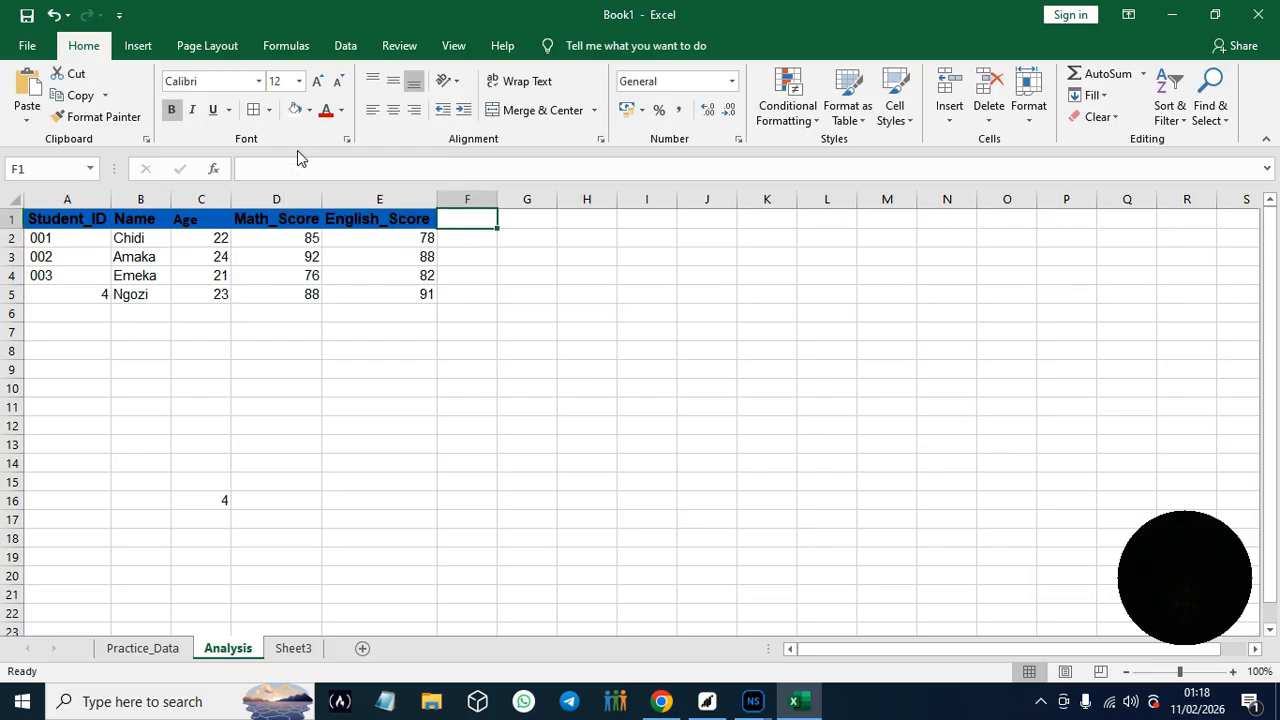
{"action": "left_click", "coordinate": [361, 330]}
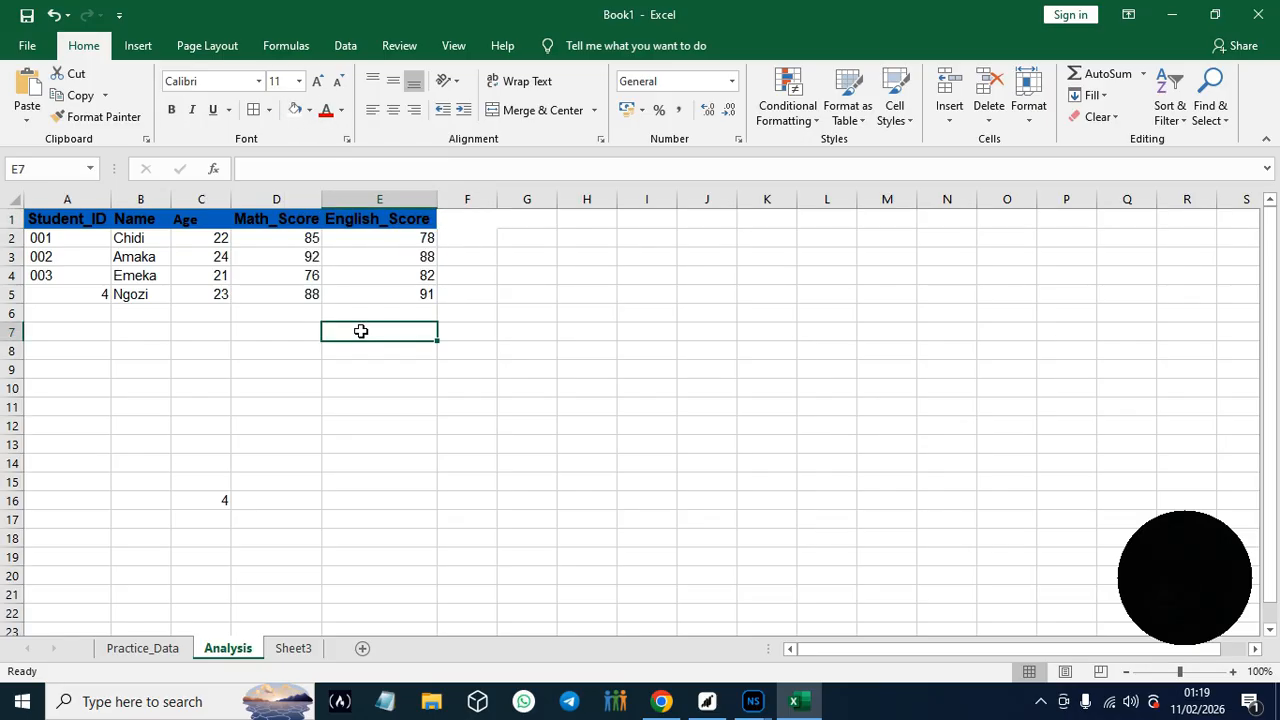
{"action": "left_click", "coordinate": [609, 568]}
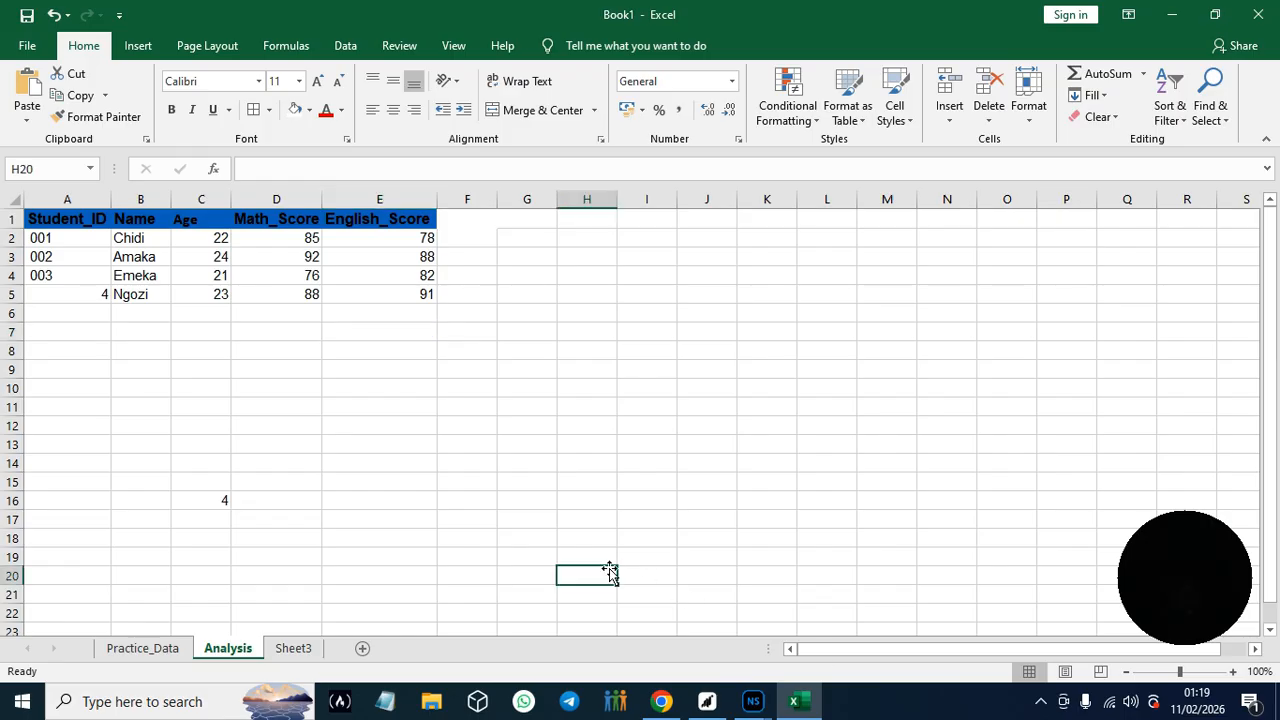
- Check the header formatting instructions in the Google Docs guide in Chrome, and centre the text of A1:E1 in Excel
{"action": "left_click", "coordinate": [661, 701]}
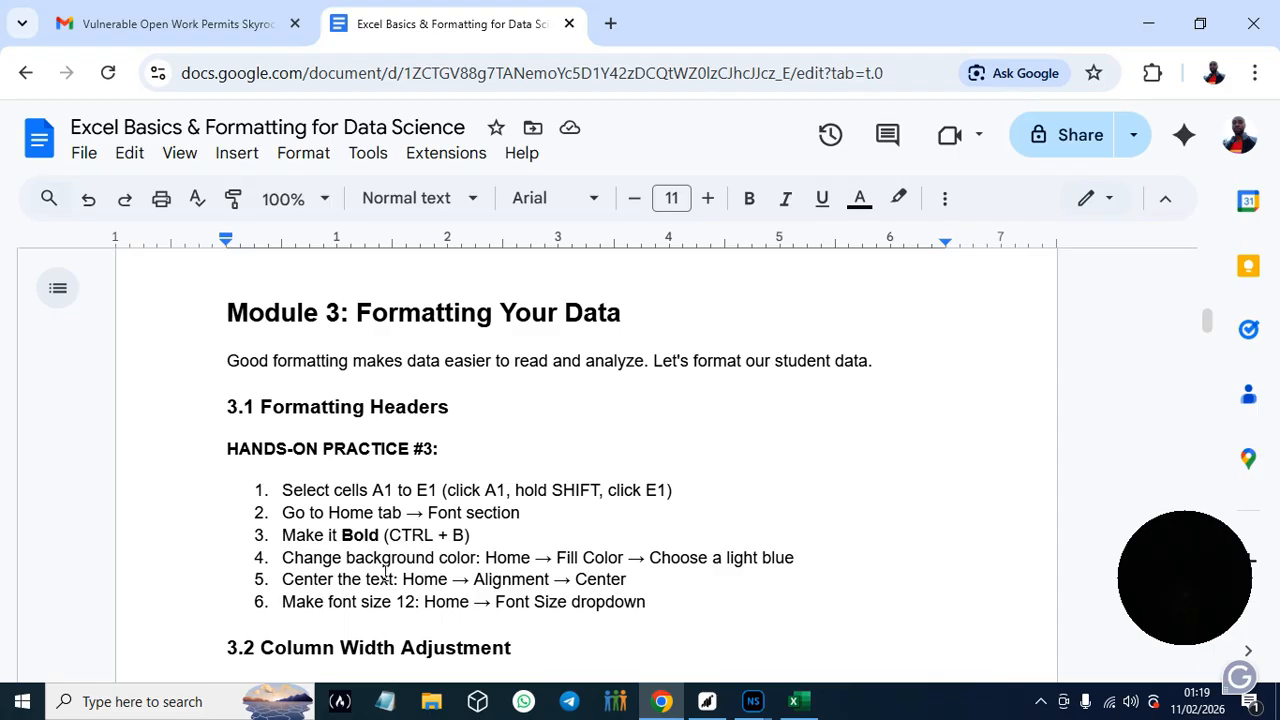
{"action": "left_click", "coordinate": [793, 701]}
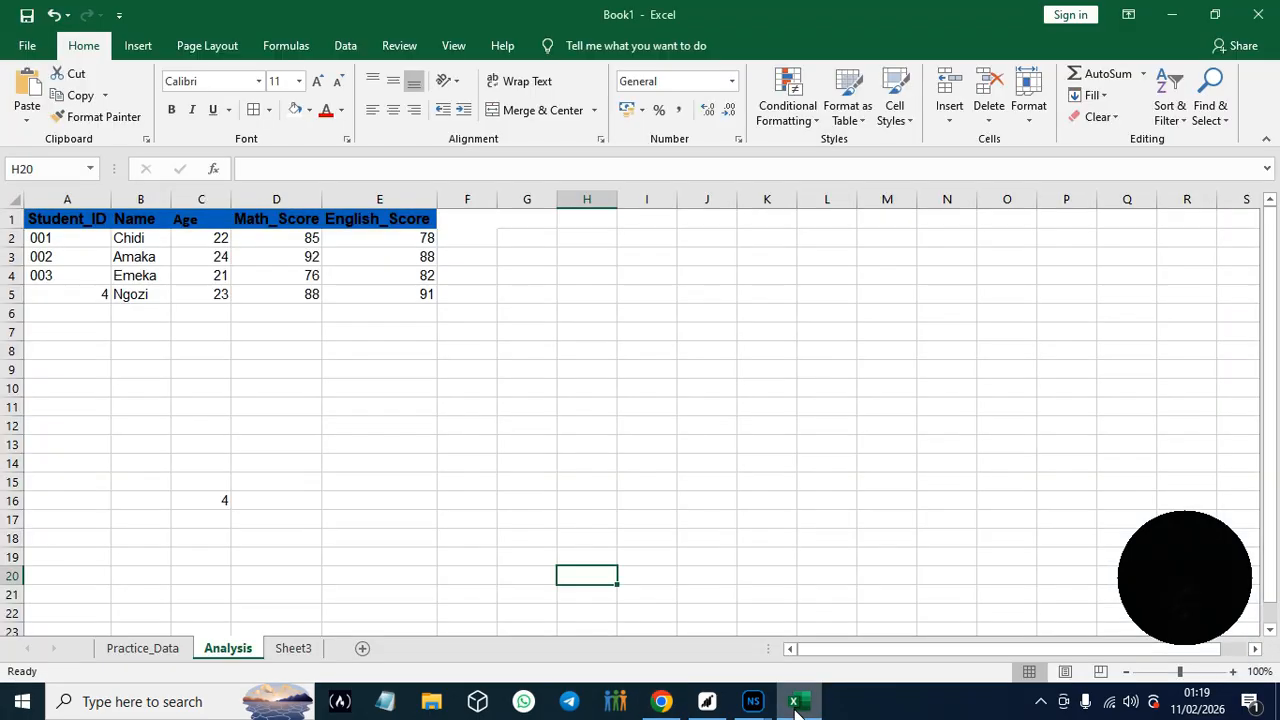
{"action": "left_click_drag", "start_coordinate": [36, 220], "coordinate": [436, 223]}
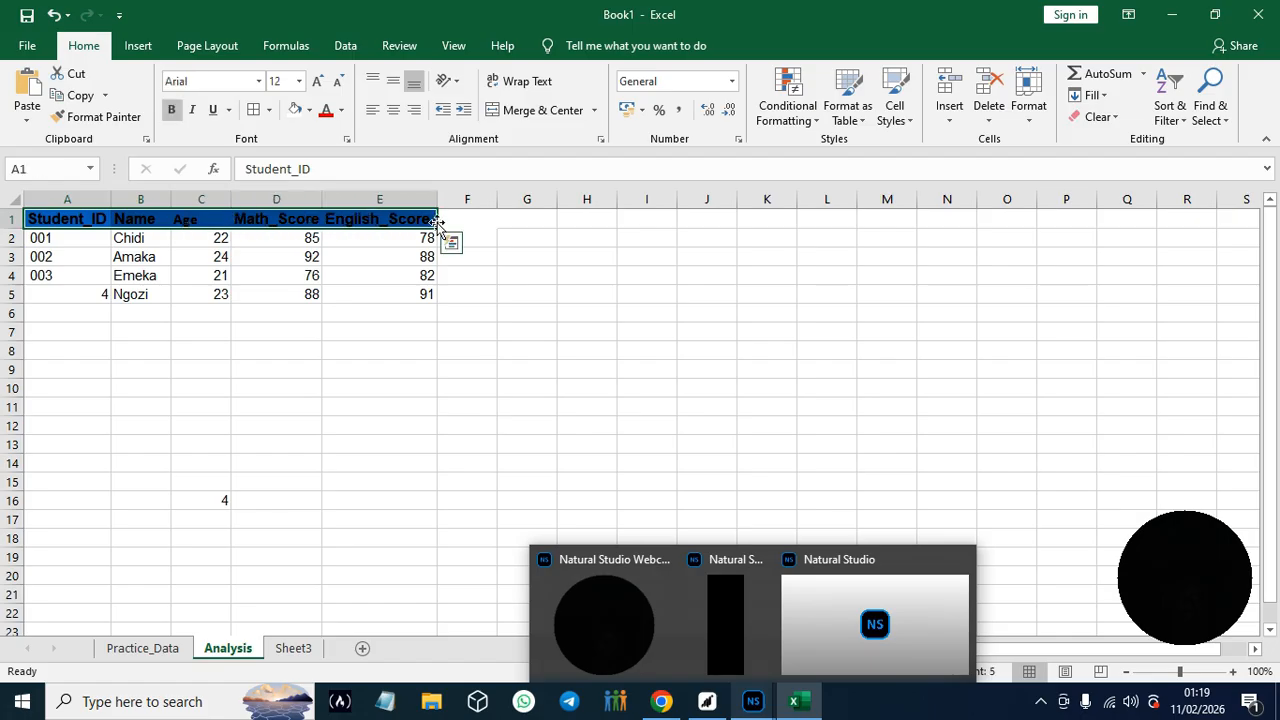
{"action": "left_click", "coordinate": [395, 117]}
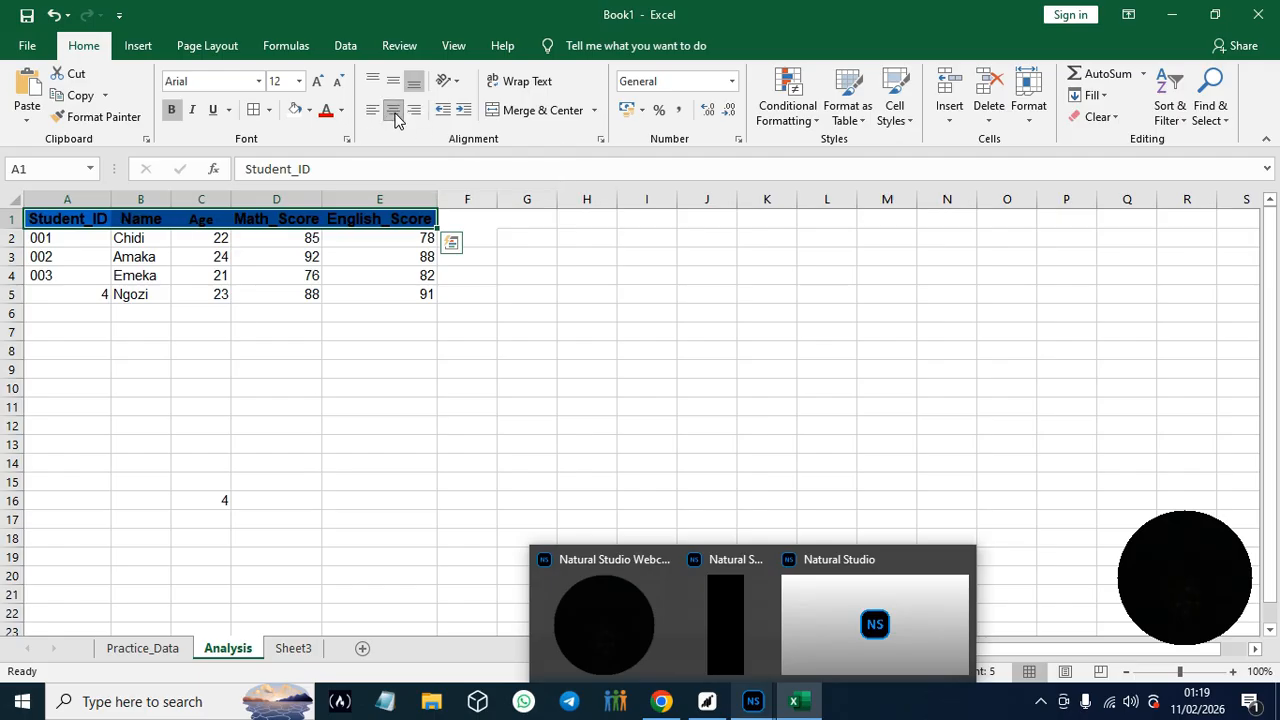
- Switch to the guide in Chrome, read on to Hands-On Practice #4 under Number Formatting, and copy the header text Average_Score
{"action": "left_click", "coordinate": [661, 701]}
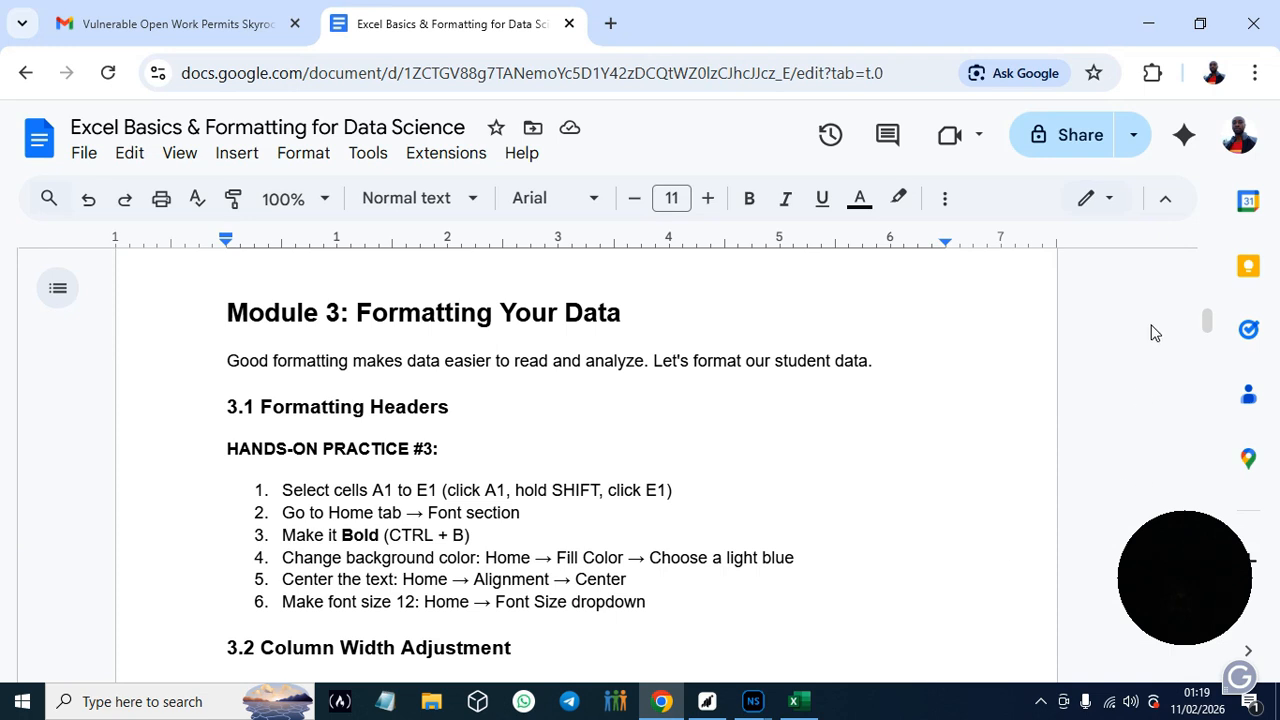
{"action": "left_click_drag", "start_coordinate": [1207, 317], "coordinate": [1211, 329]}
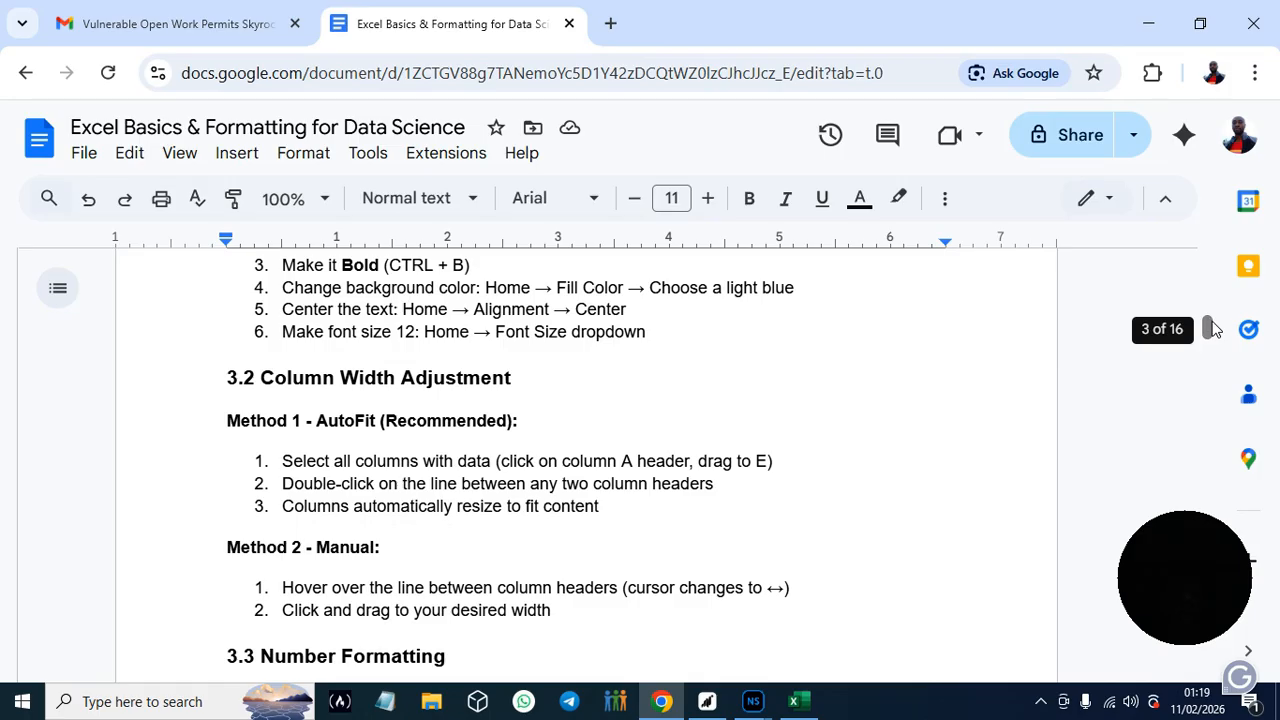
{"action": "left_click_drag", "start_coordinate": [1208, 328], "coordinate": [1211, 331]}
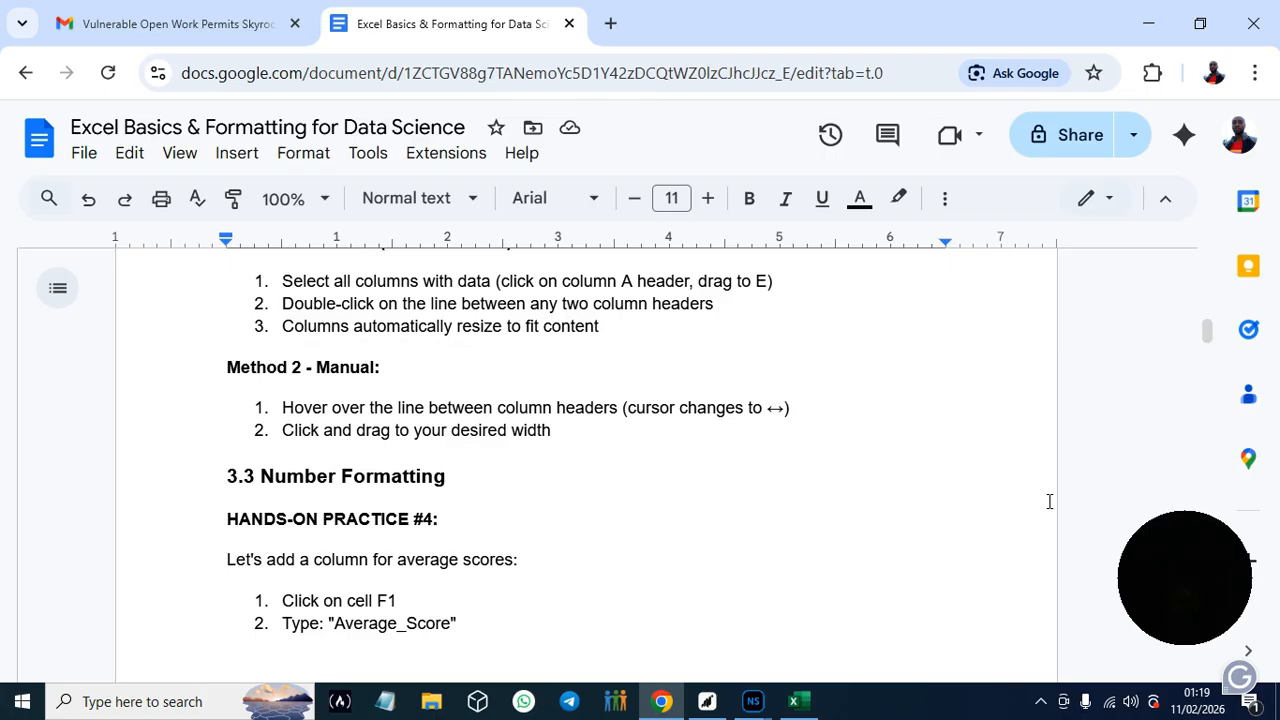
{"action": "left_click_drag", "start_coordinate": [1207, 331], "coordinate": [1208, 340]}
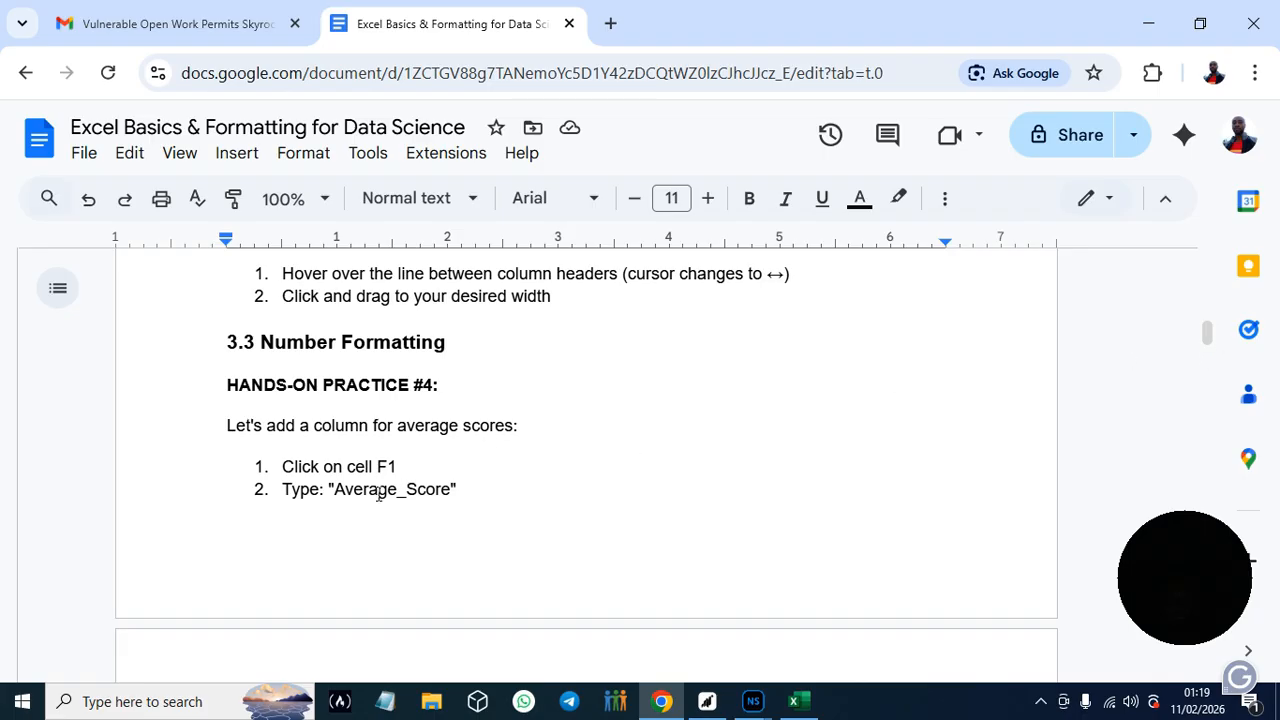
{"action": "left_click_drag", "start_coordinate": [336, 489], "coordinate": [451, 497]}
{"action": "key", "text": "ctrl+c"}
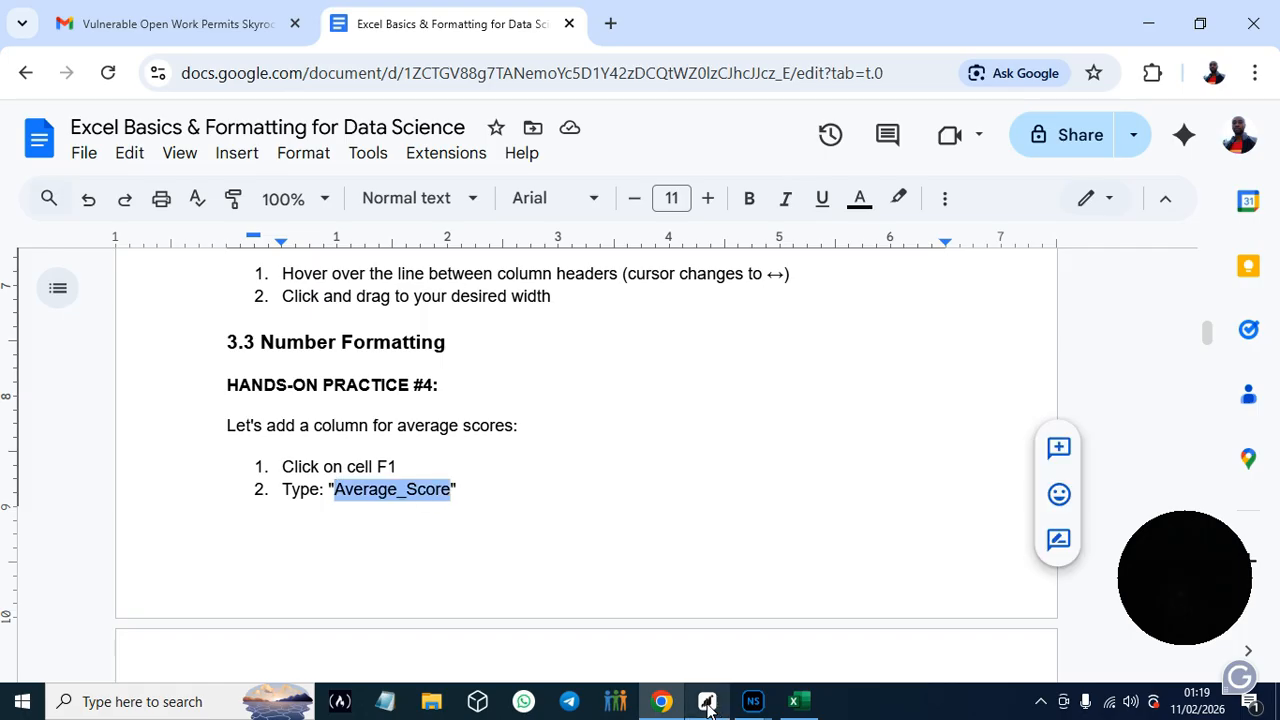
- Switch back to Excel and paste Average_Score into cell F1 as a new header
{"action": "left_click", "coordinate": [797, 701]}
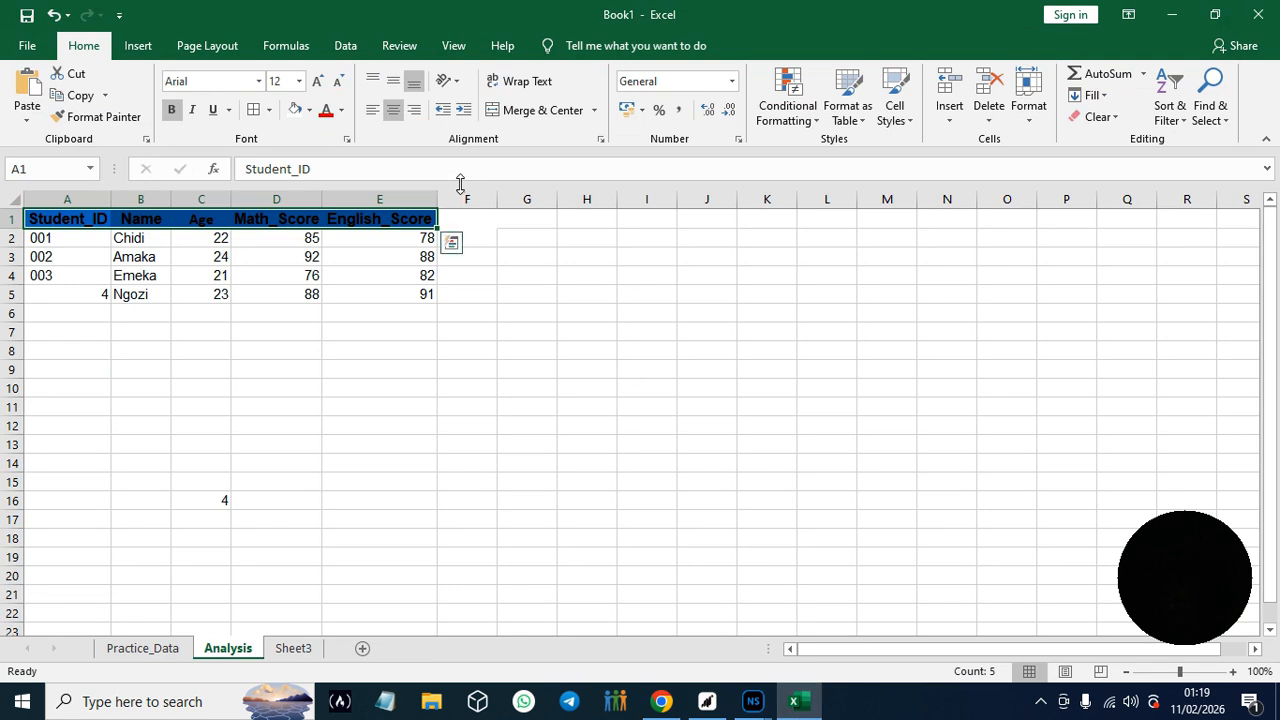
{"action": "left_click", "coordinate": [466, 199]}
{"action": "left_click", "coordinate": [466, 227]}
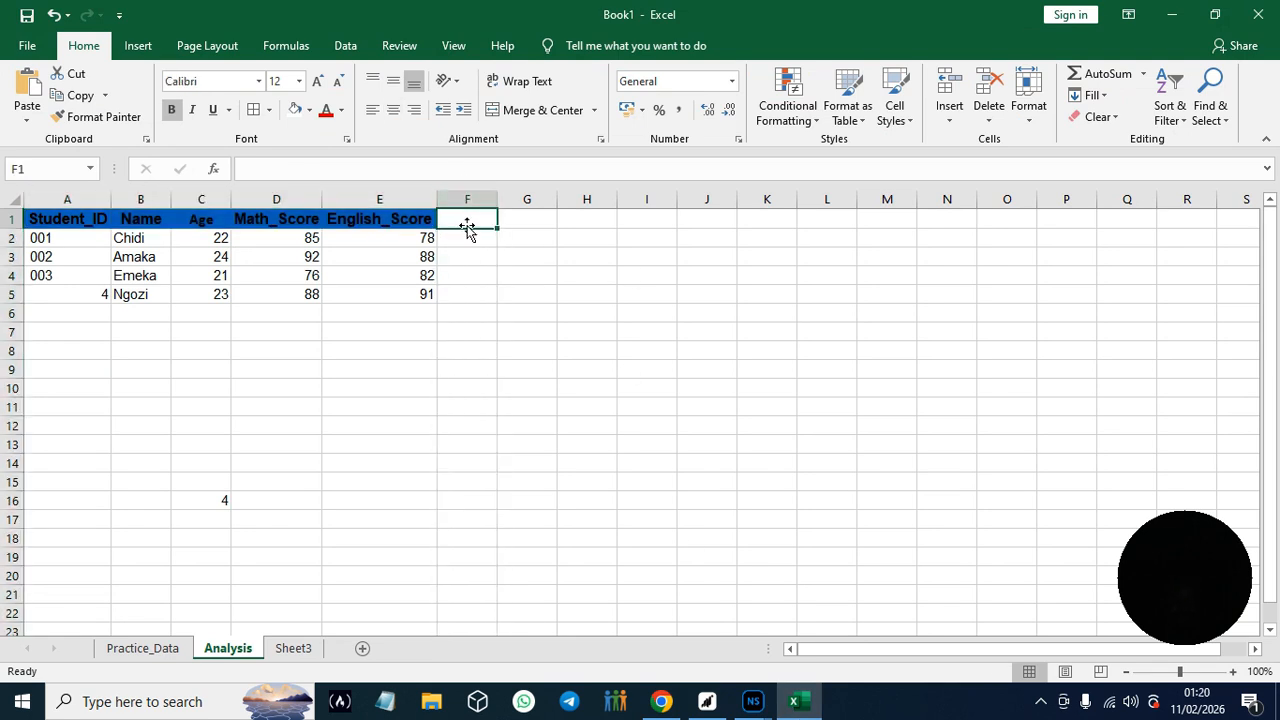
{"action": "key", "text": "ctrl+v"}
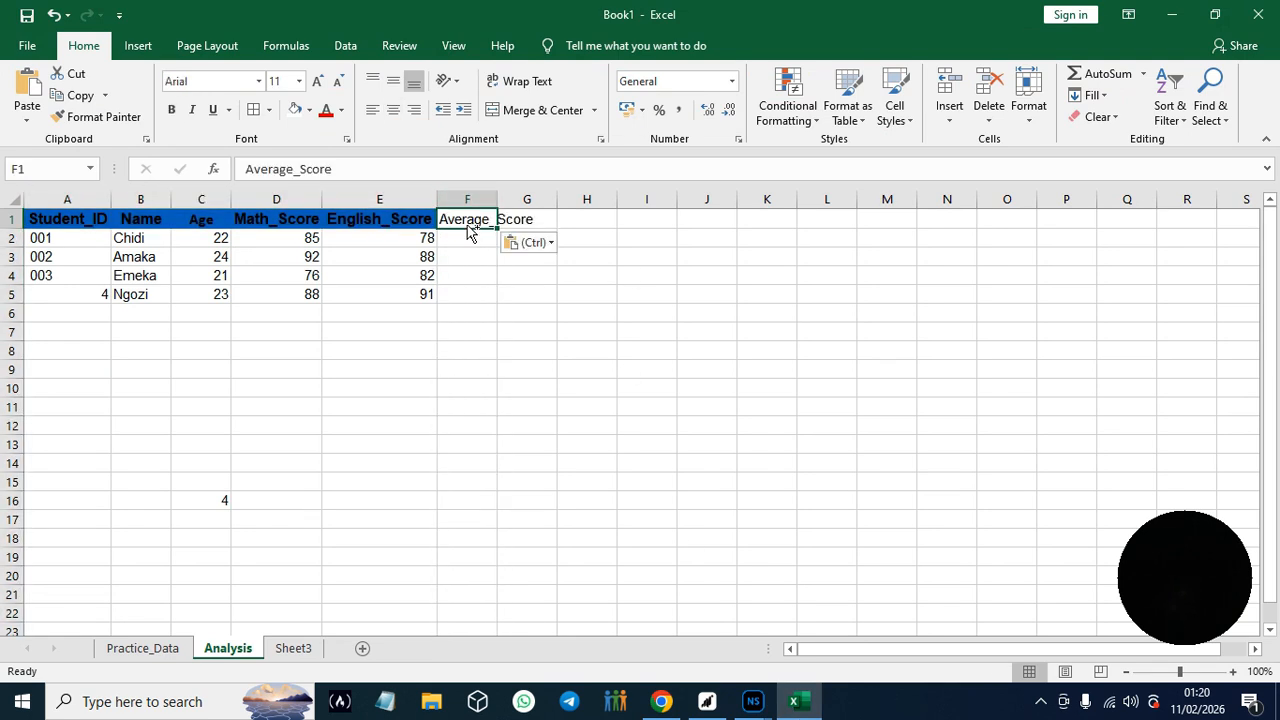
- Try to widen column F so the Average_Score header fits inside its cell
{"action": "left_click_drag", "start_coordinate": [498, 218], "coordinate": [527, 218]}
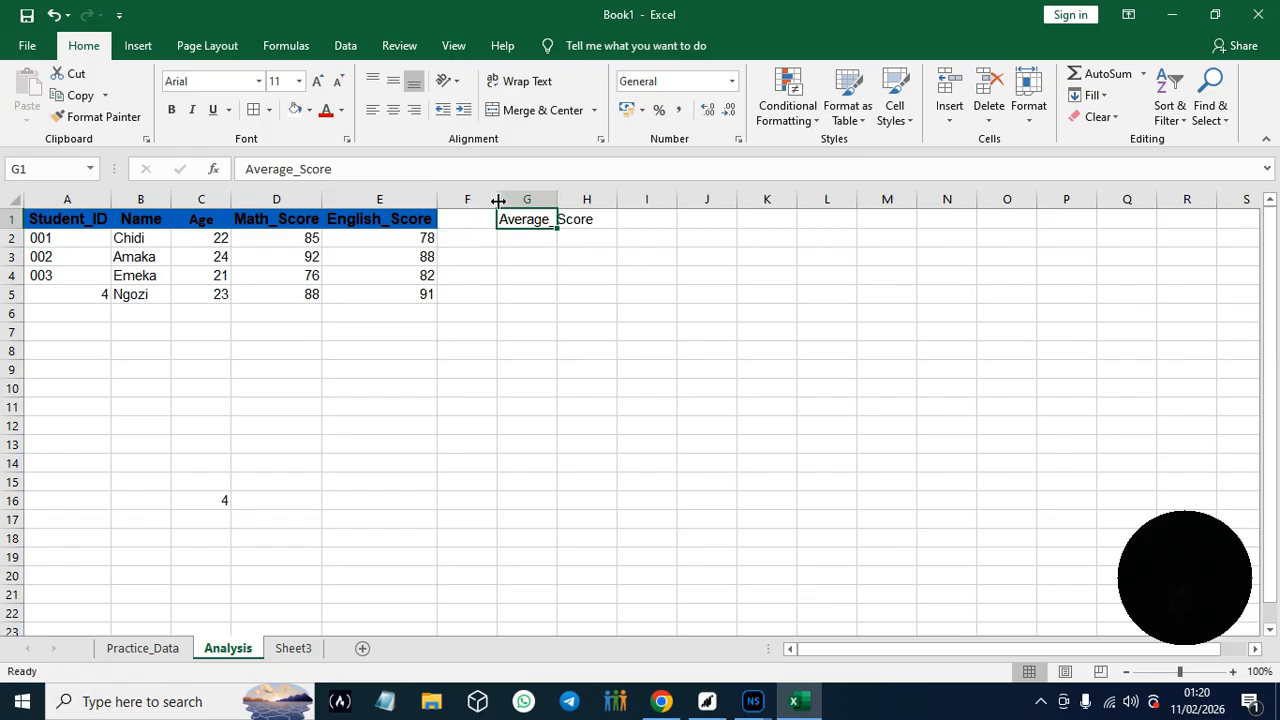
{"action": "left_click", "coordinate": [480, 200]}
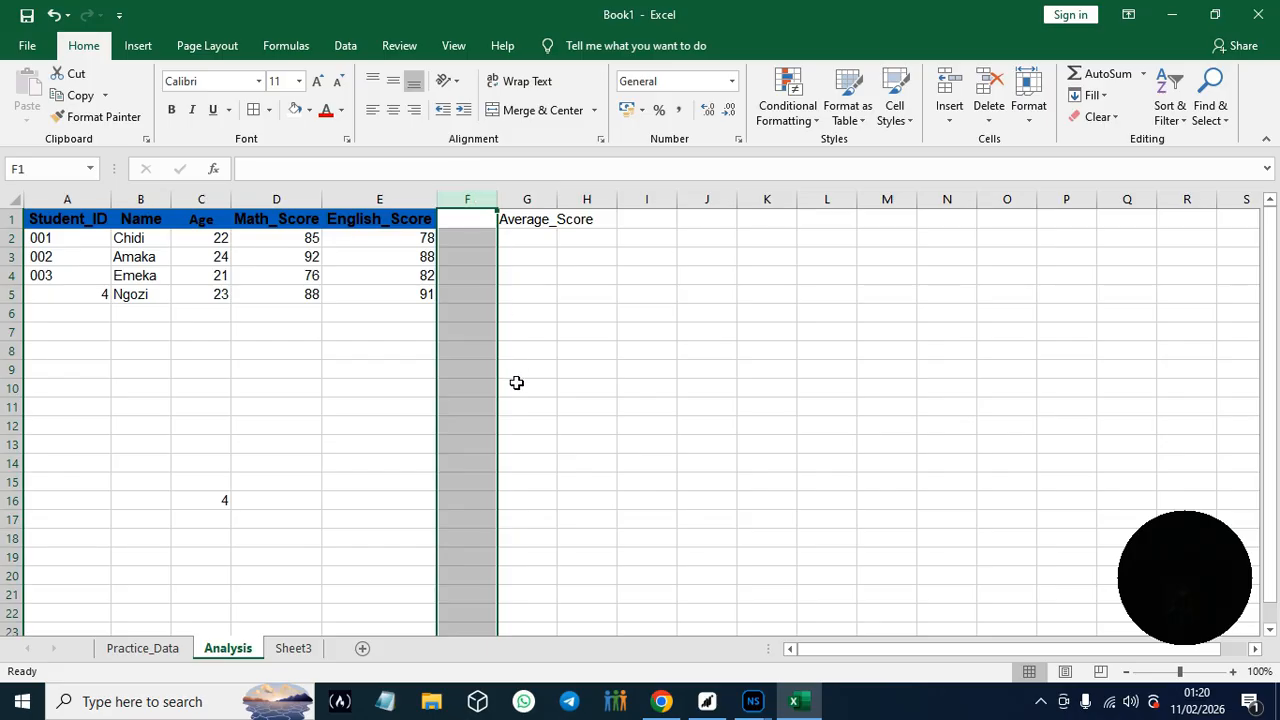
{"action": "key", "text": "BackSpace"}
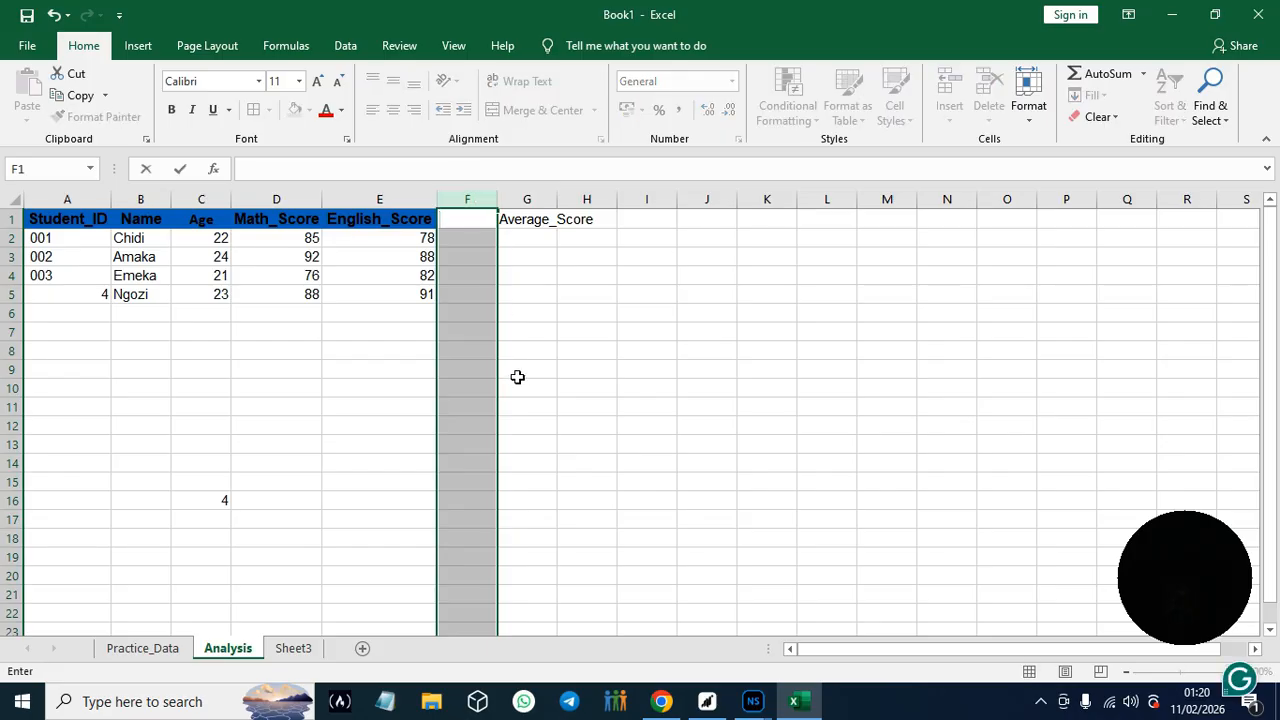
- Try to move the Average_Score text from G1 back into F1, and delete it from G1
{"action": "left_click_drag", "start_coordinate": [530, 222], "coordinate": [463, 220]}
{"action": "left_click_drag", "start_coordinate": [548, 222], "coordinate": [489, 220]}
{"action": "key", "text": "ctrl+c"}
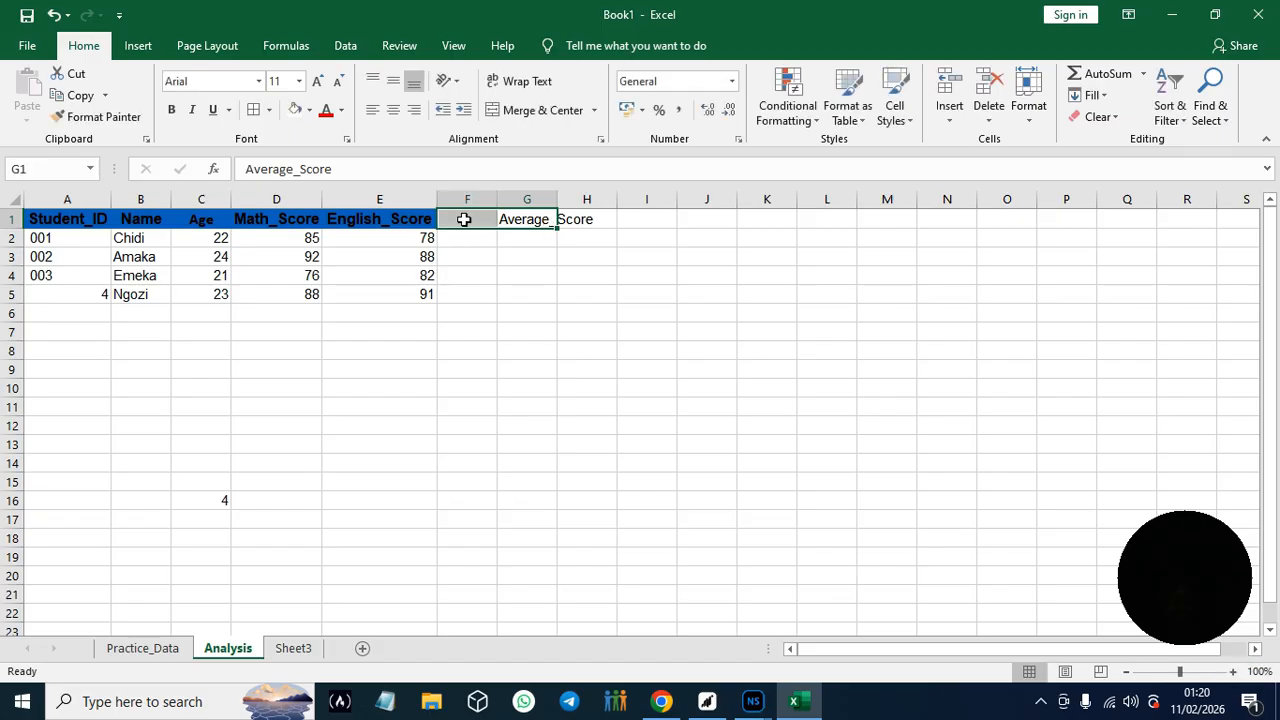
{"action": "left_click", "coordinate": [465, 219]}
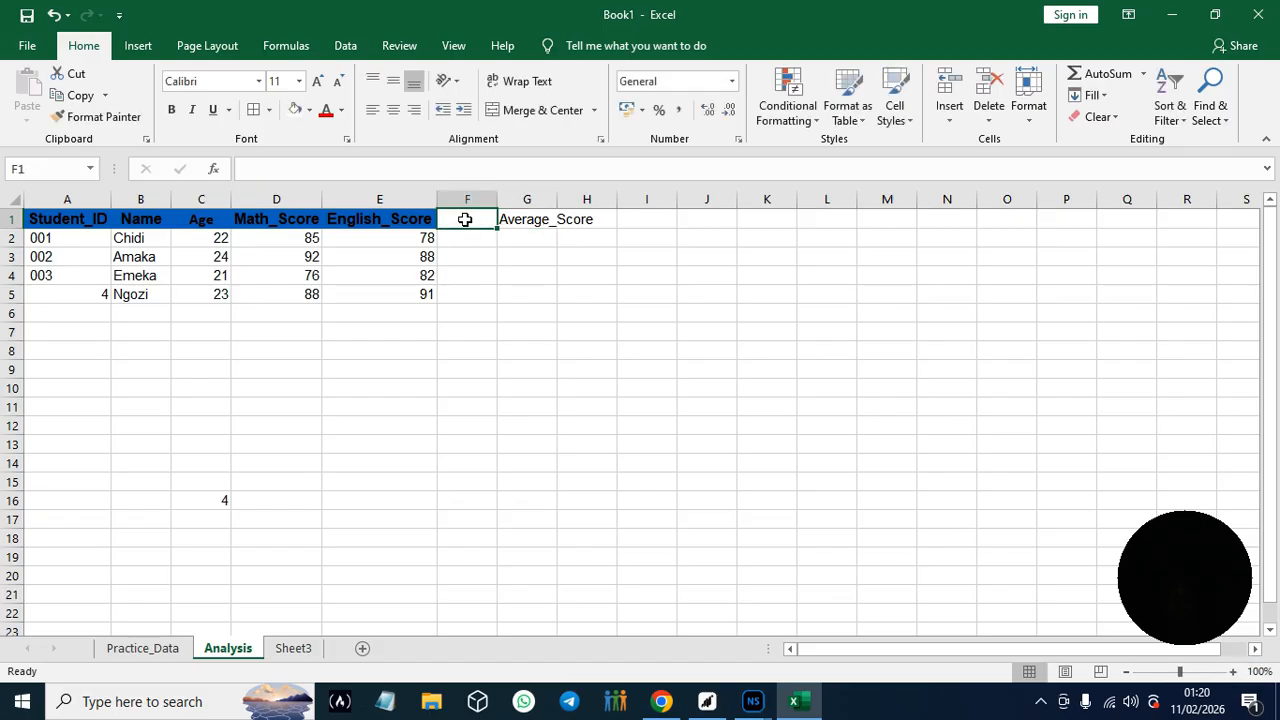
{"action": "left_click", "coordinate": [545, 220]}
{"action": "left_click", "coordinate": [586, 220]}
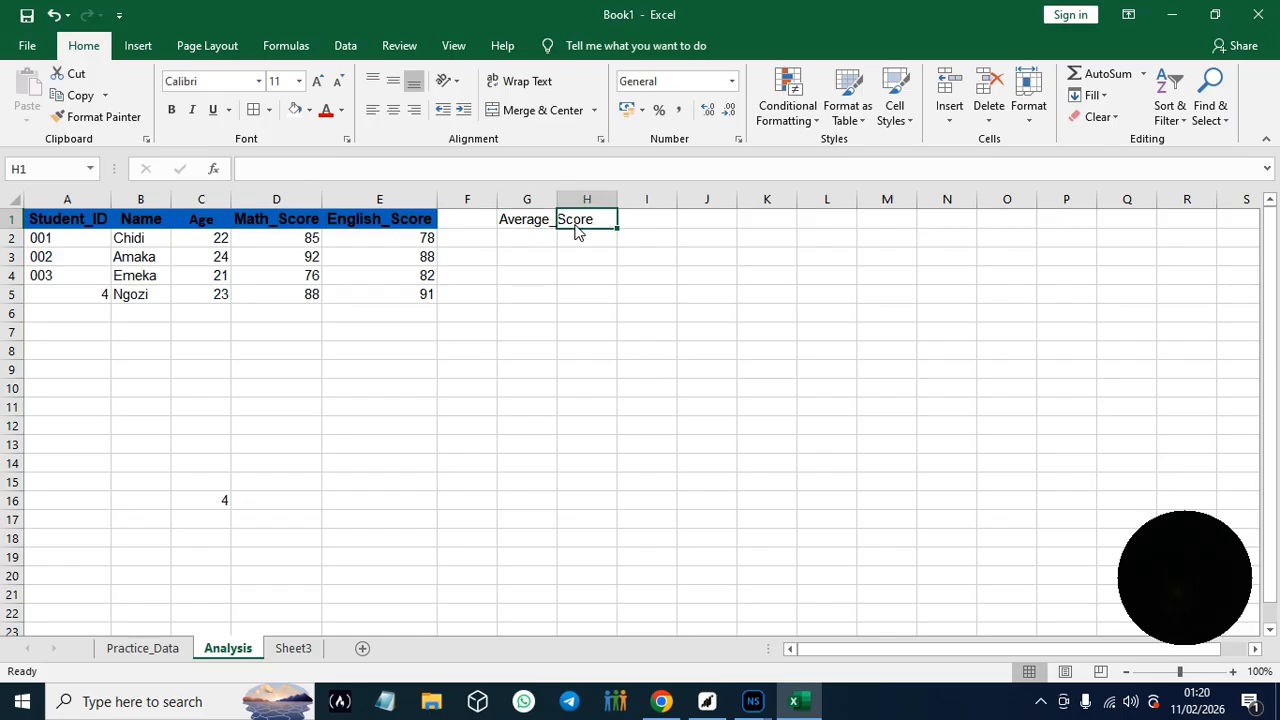
{"action": "double_click", "coordinate": [576, 225]}
{"action": "left_click", "coordinate": [544, 223]}
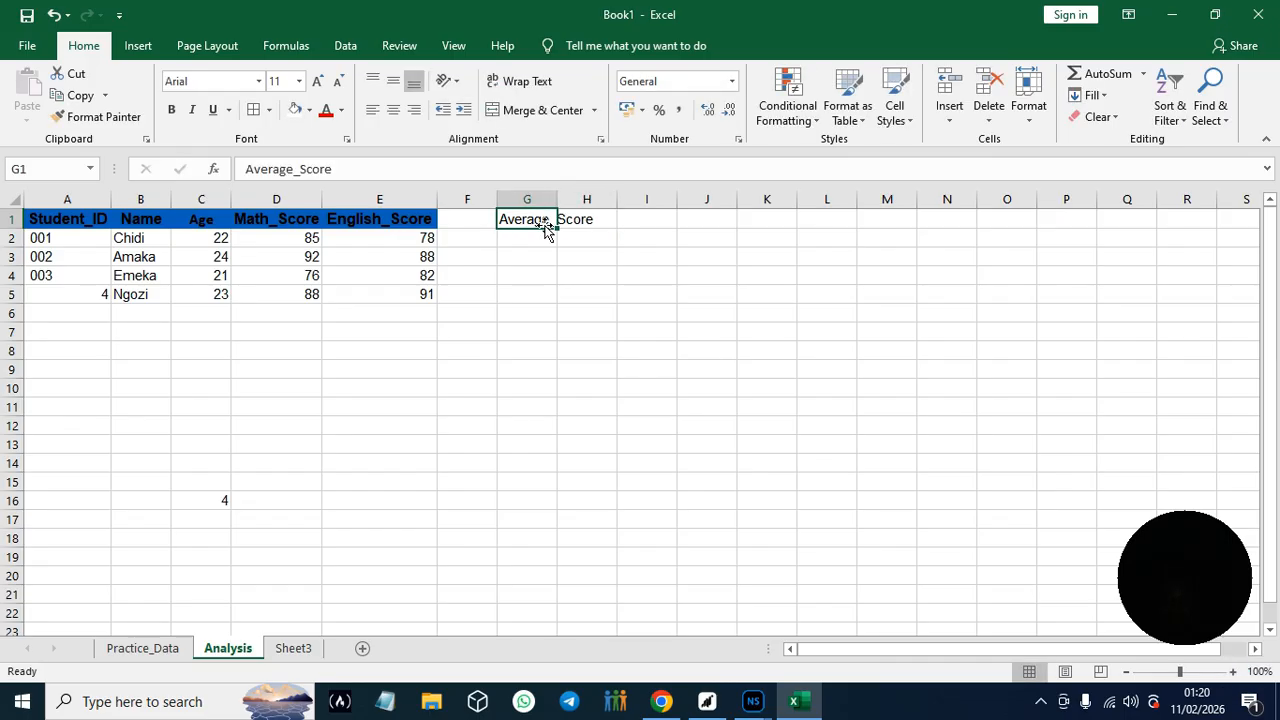
{"action": "key", "text": "BackSpace"}
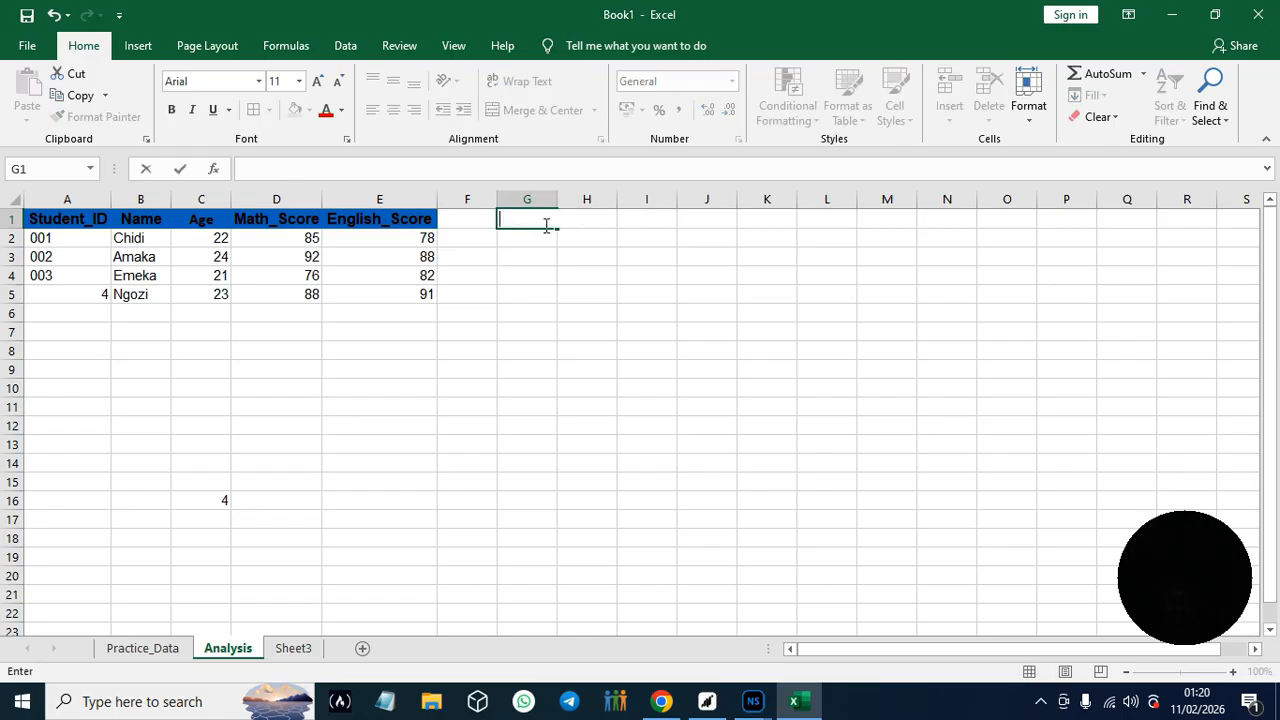
- Paste the header text Average_Score into the empty cell F1
{"action": "left_click", "coordinate": [466, 220]}
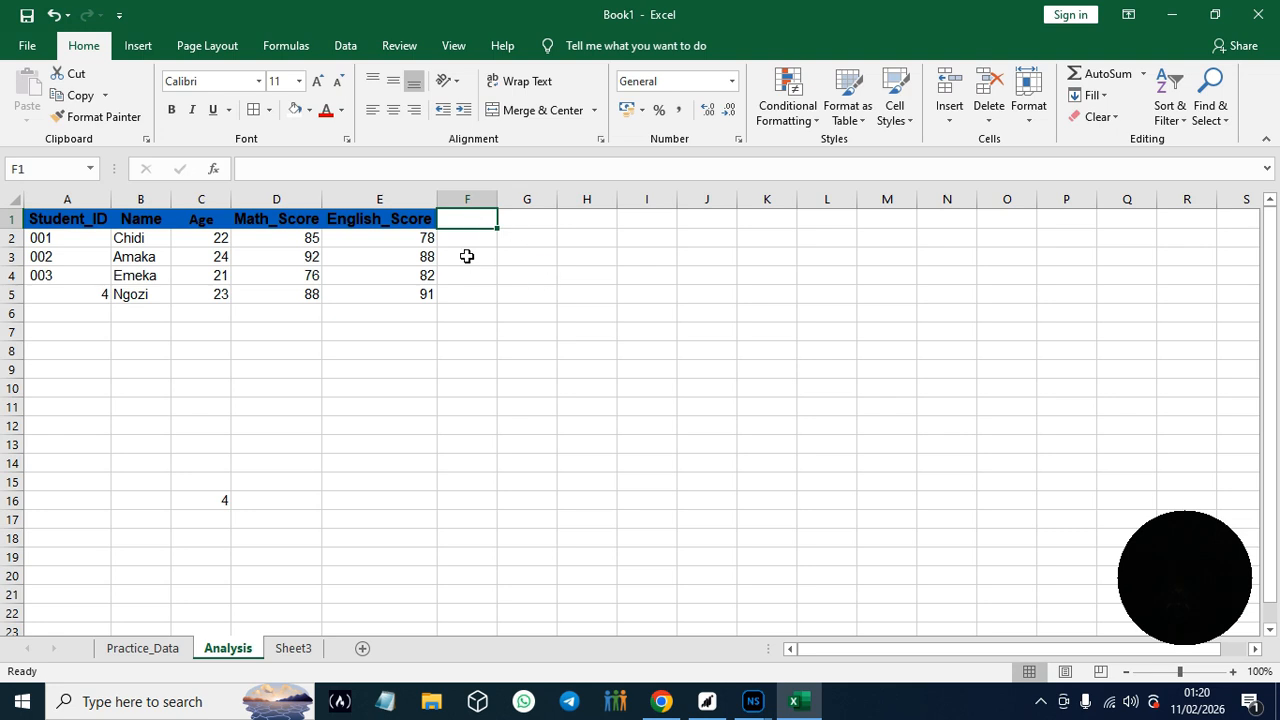
{"action": "left_click", "coordinate": [464, 241]}
{"action": "left_click", "coordinate": [464, 218]}
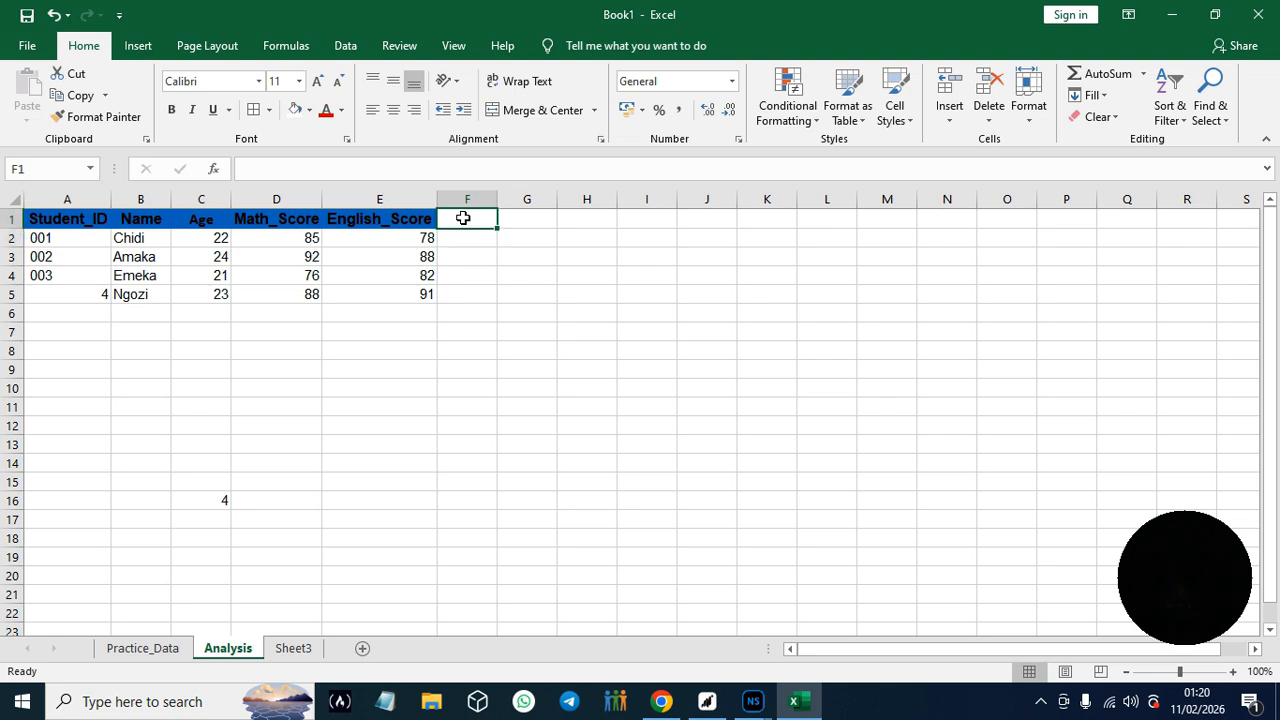
{"action": "left_click", "coordinate": [514, 224]}
{"action": "left_click", "coordinate": [474, 222]}
{"action": "double_click", "coordinate": [474, 218]}
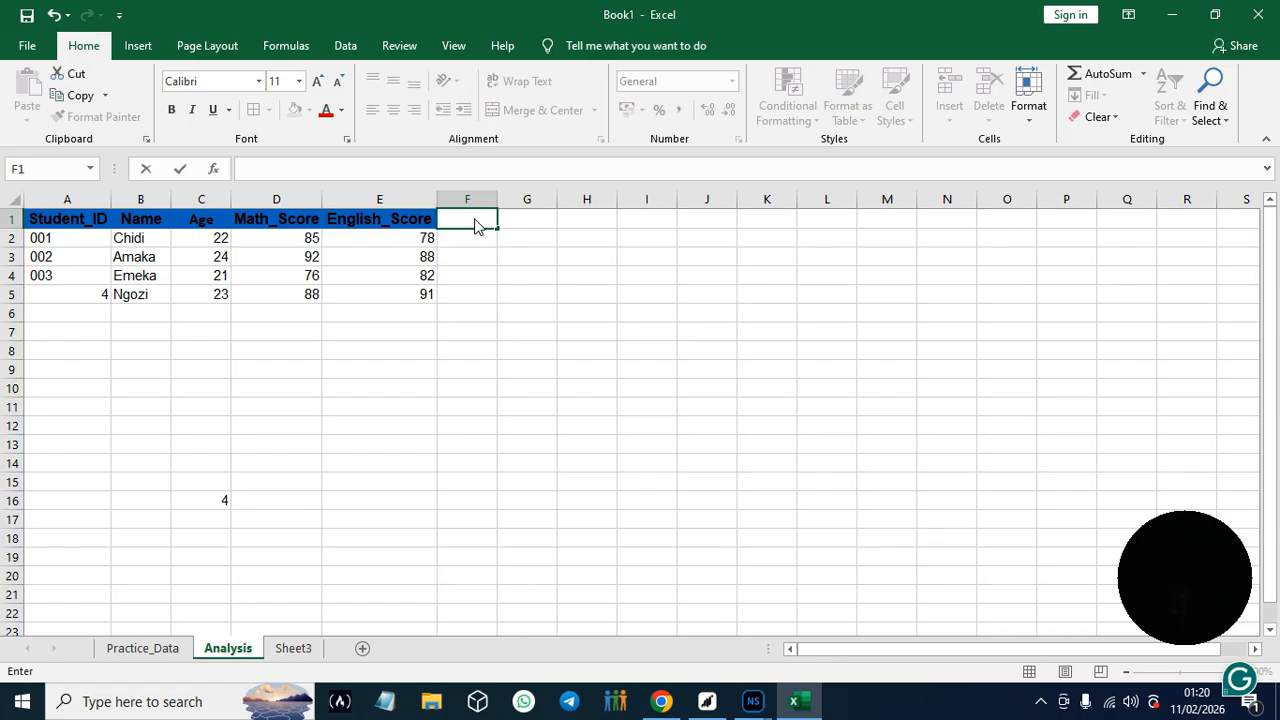
{"action": "left_click", "coordinate": [475, 238]}
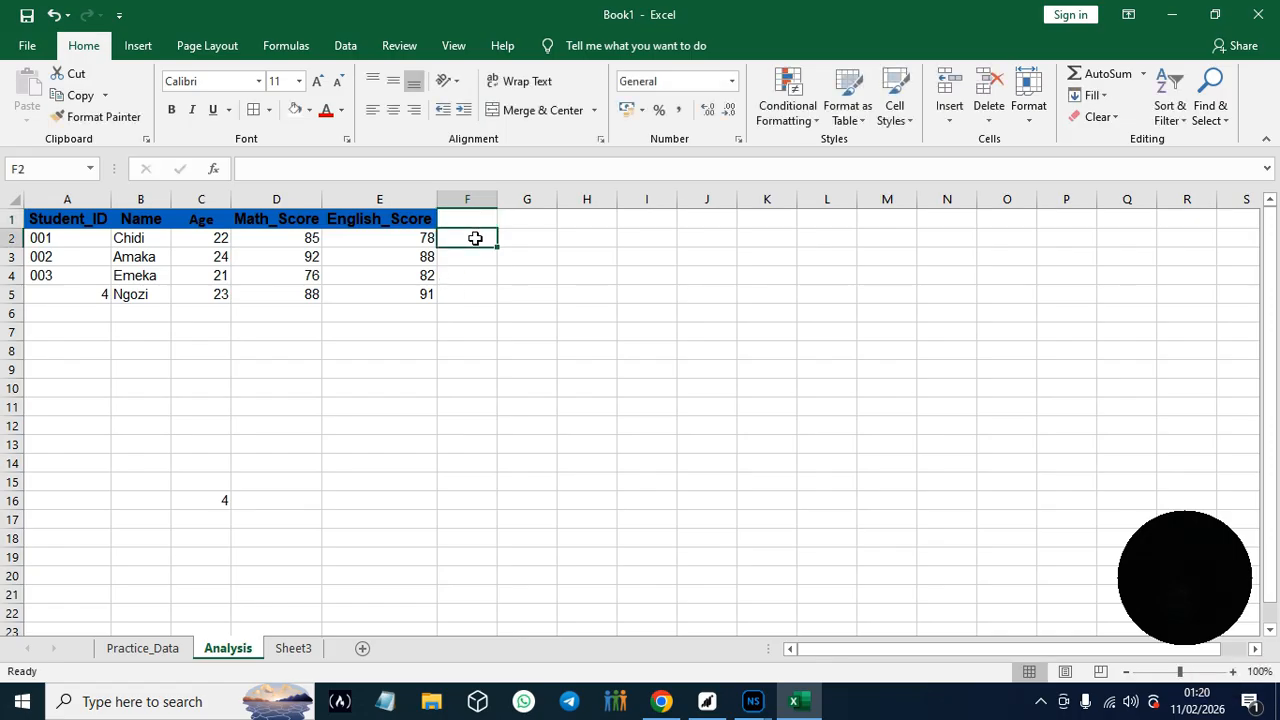
{"action": "left_click", "coordinate": [471, 218]}
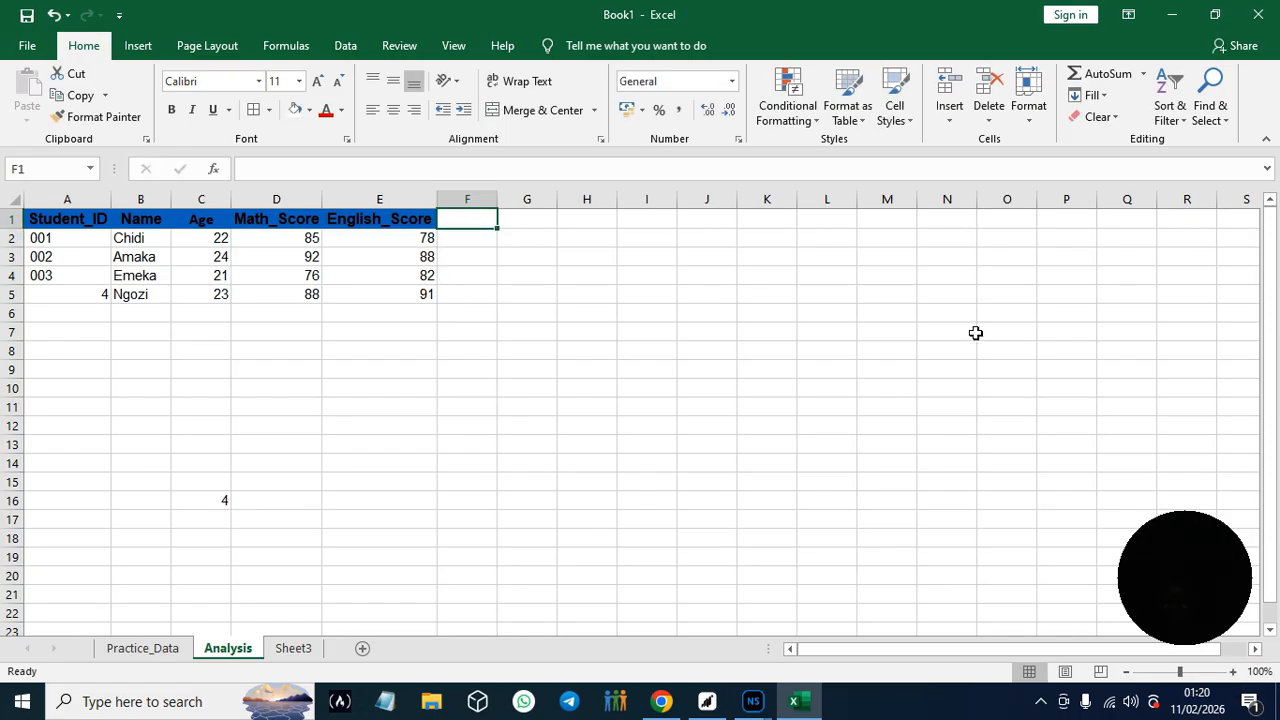
{"action": "left_click", "coordinate": [465, 219]}
{"action": "double_click", "coordinate": [465, 219]}
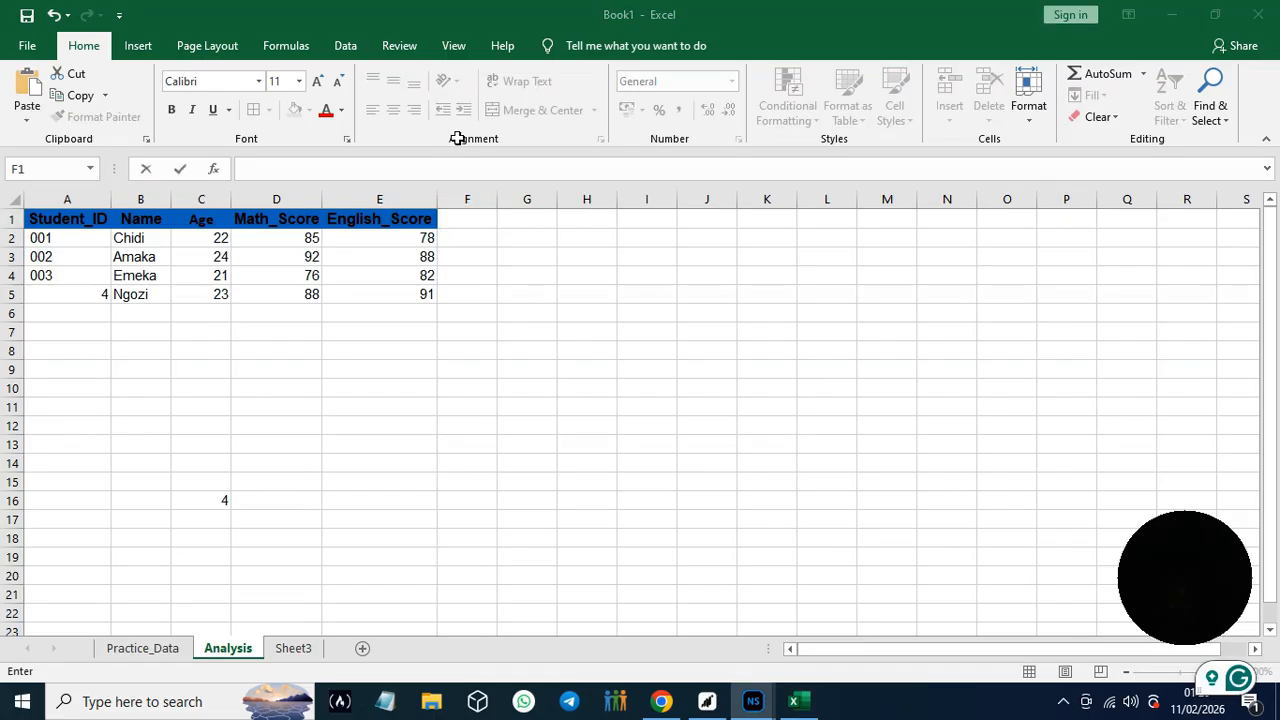
{"action": "left_click", "coordinate": [465, 220]}
{"action": "key", "text": "ctrl+v"}
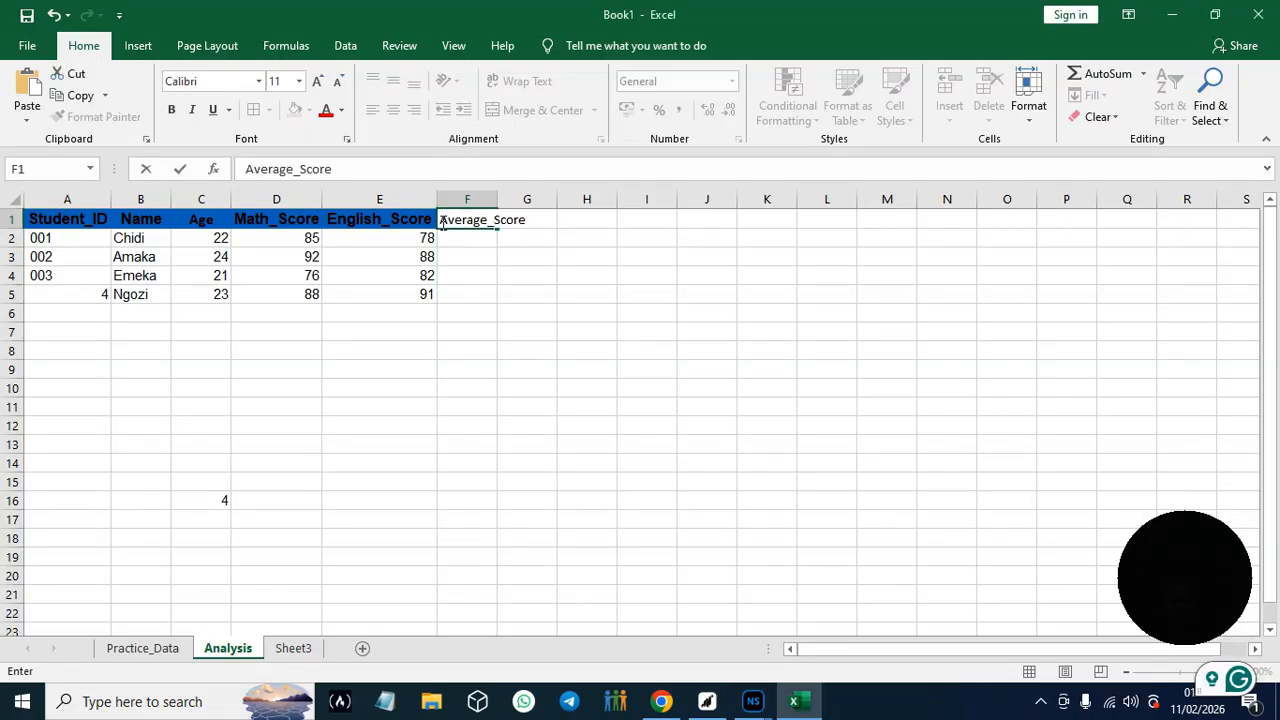
- Make the Average_Score text in F1 bold and set its font size to 12
{"action": "left_click_drag", "start_coordinate": [441, 219], "coordinate": [526, 221]}
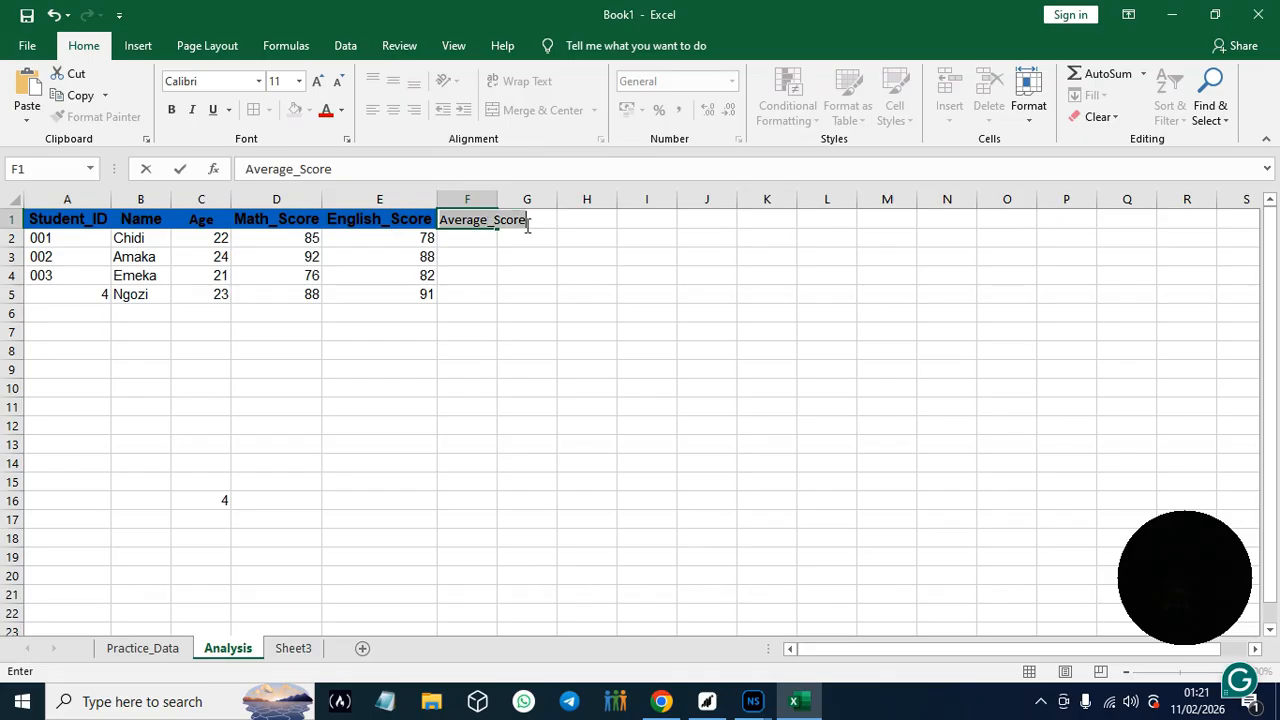
{"action": "left_click", "coordinate": [298, 84]}
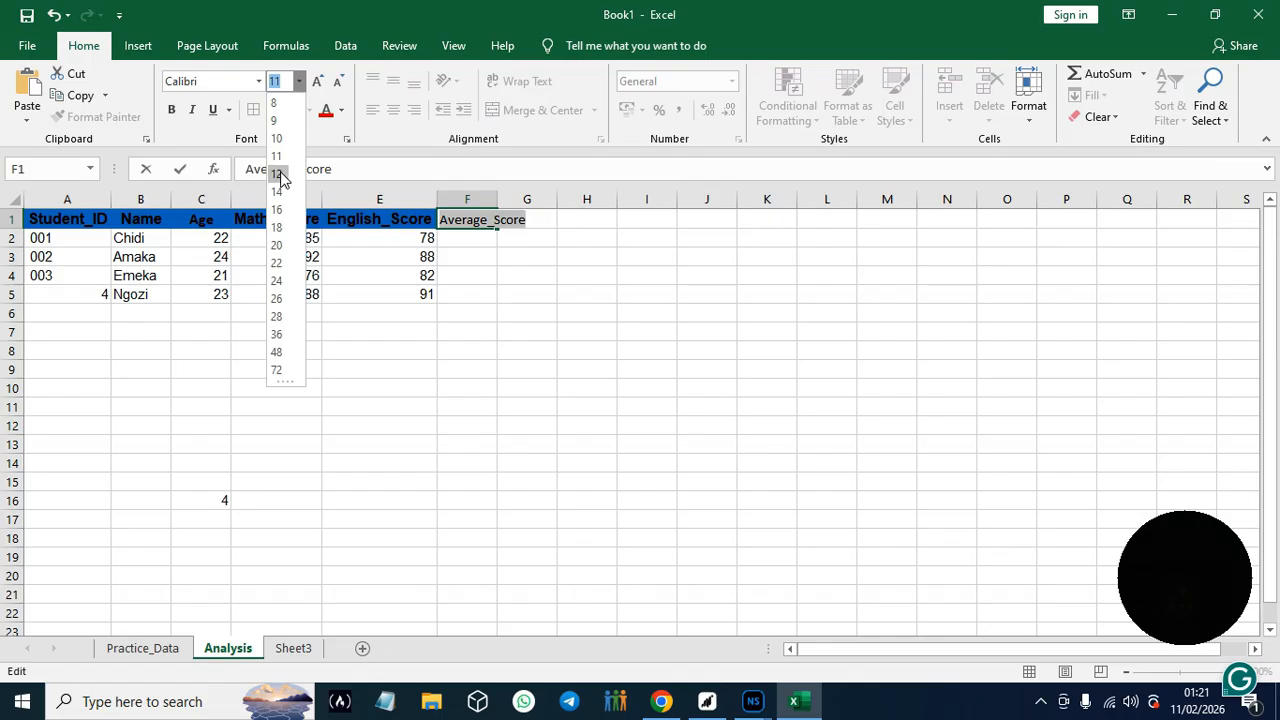
{"action": "left_click", "coordinate": [172, 110]}
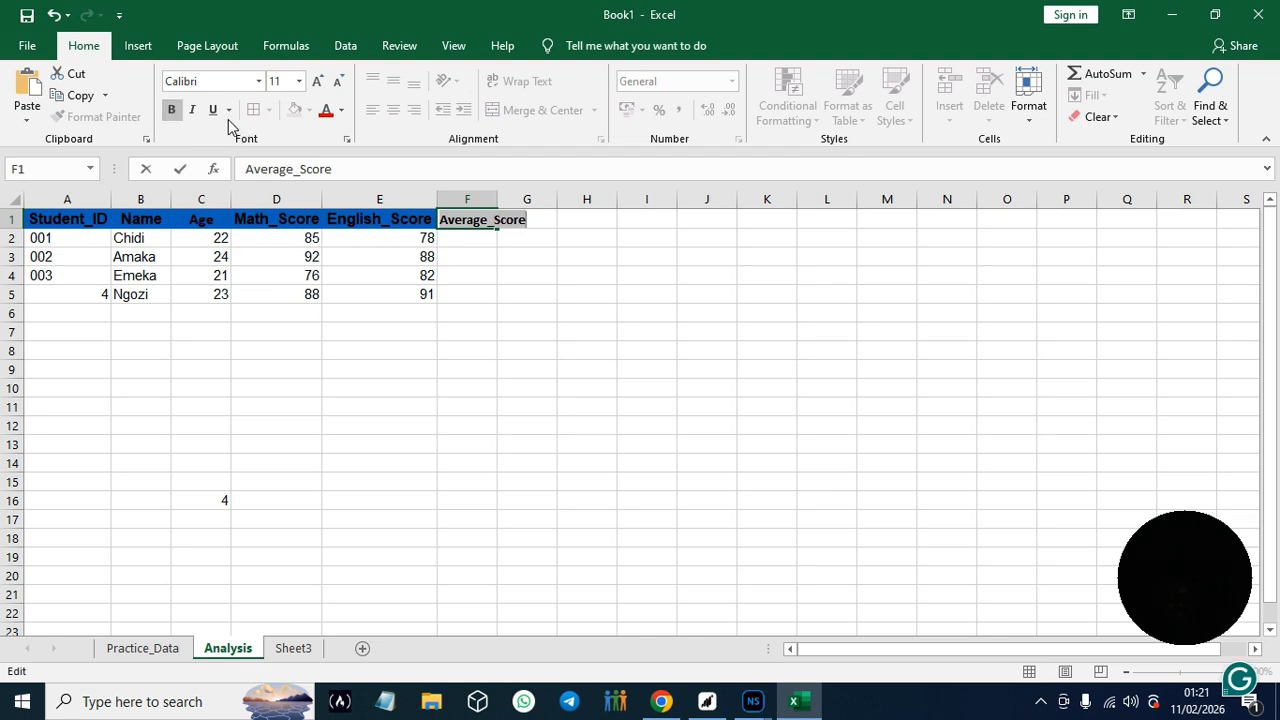
{"action": "left_click", "coordinate": [298, 81]}
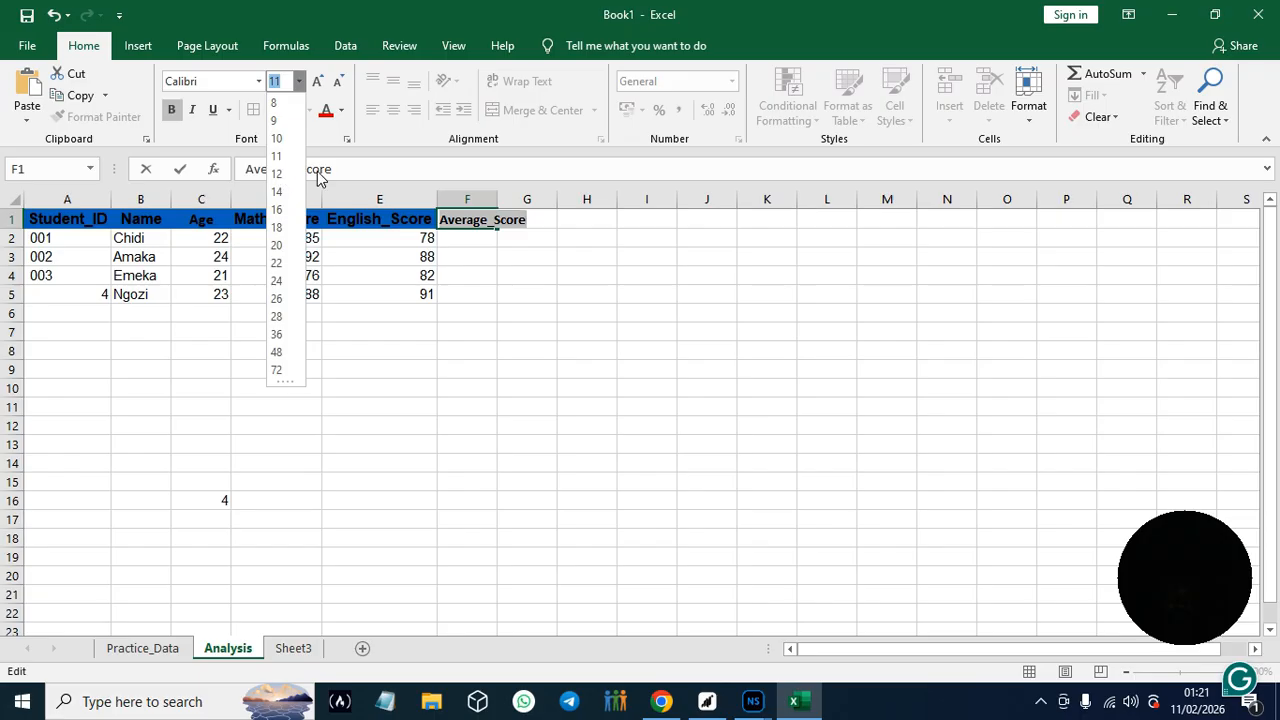
{"action": "left_click", "coordinate": [320, 131]}
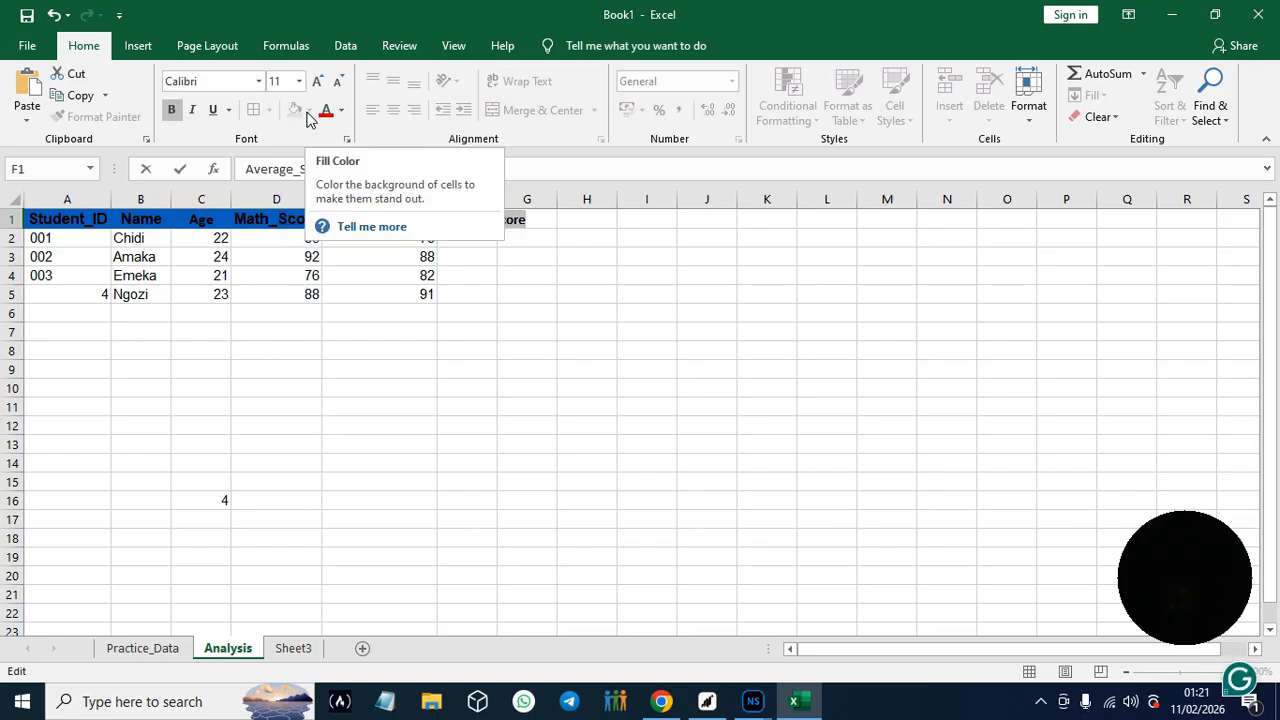
{"action": "left_click", "coordinate": [298, 82]}
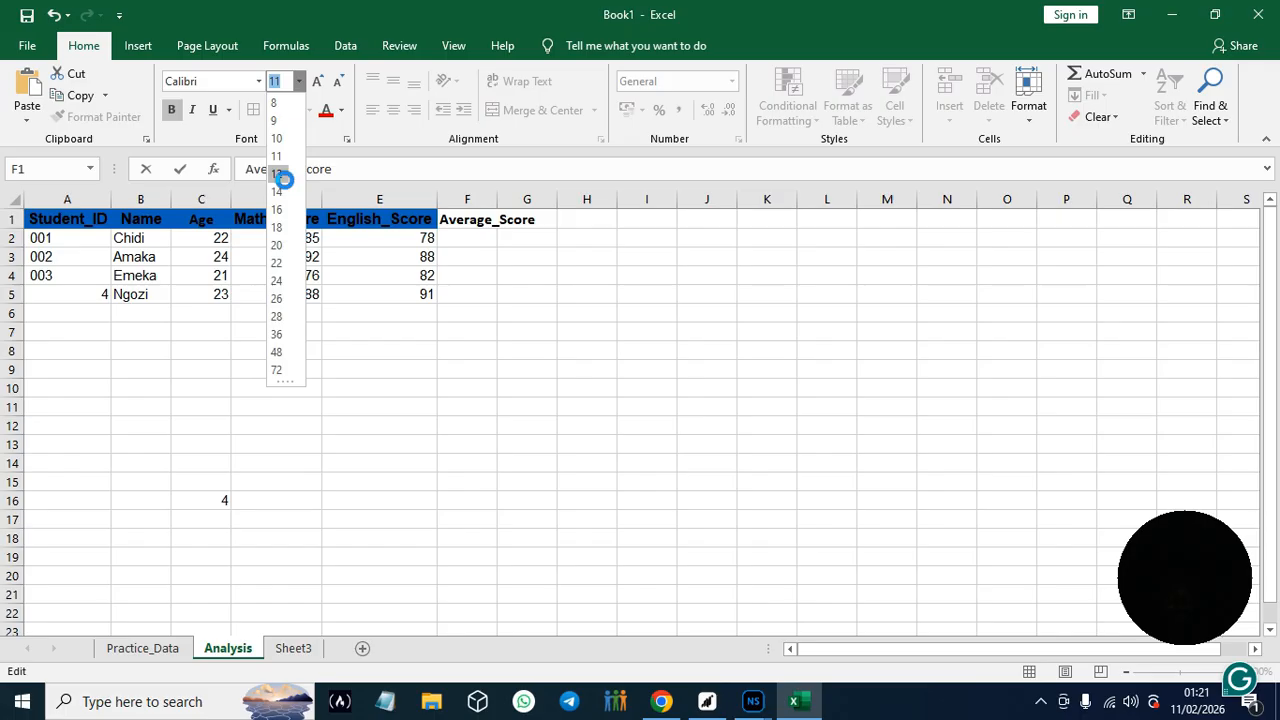
{"action": "left_click", "coordinate": [285, 181]}
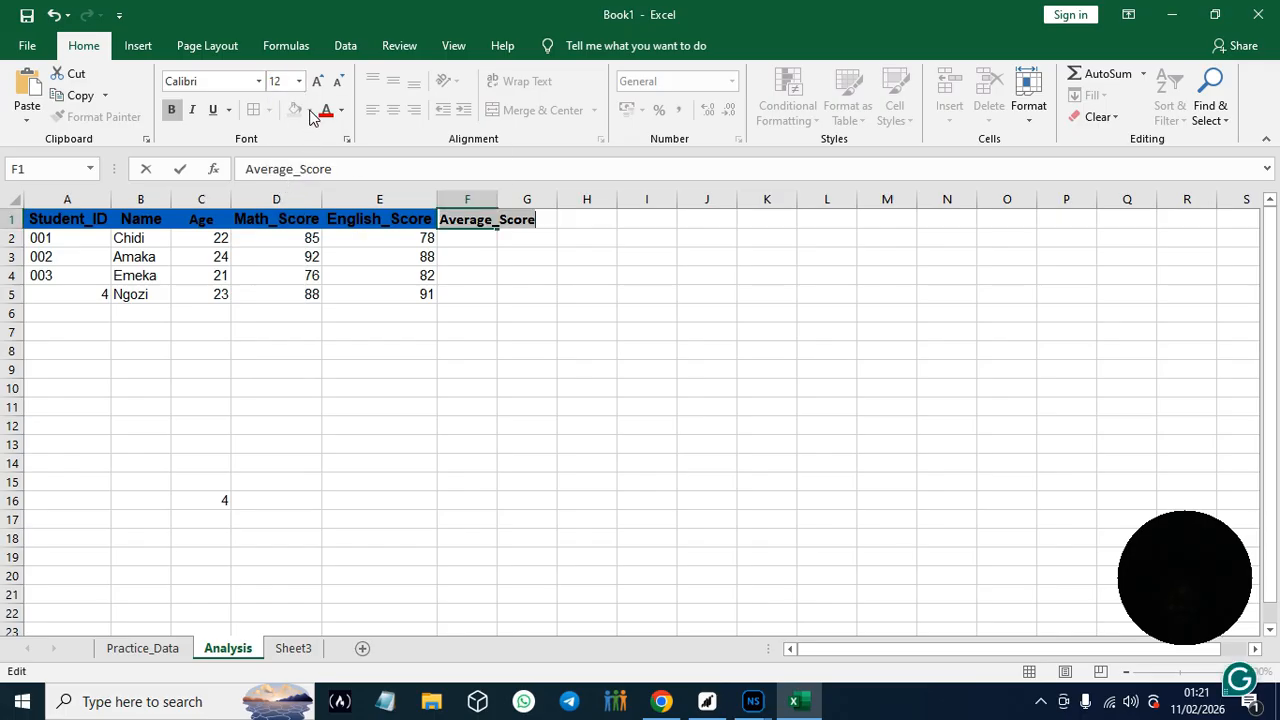
{"action": "left_click", "coordinate": [505, 227]}
{"action": "left_click_drag", "start_coordinate": [505, 227], "coordinate": [537, 222]}
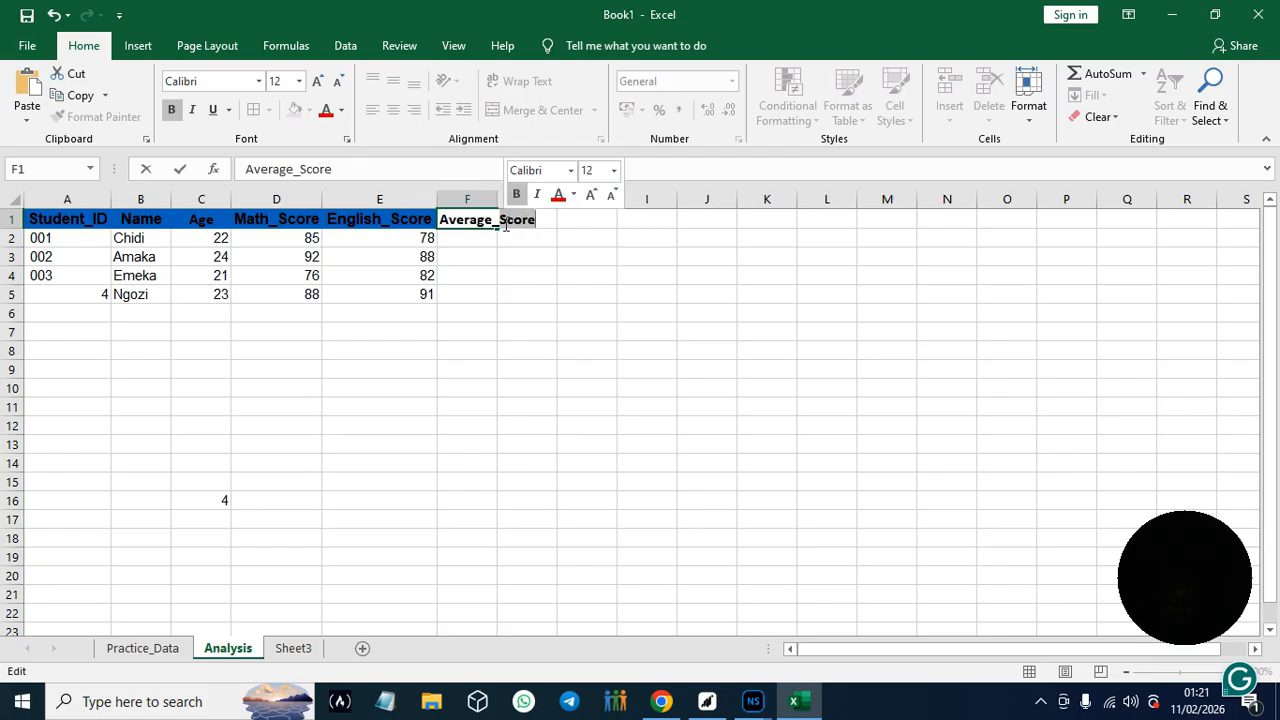
- Fill the header row from A1 through G1 with the standard light blue colour
{"action": "left_click_drag", "start_coordinate": [32, 222], "coordinate": [515, 218]}
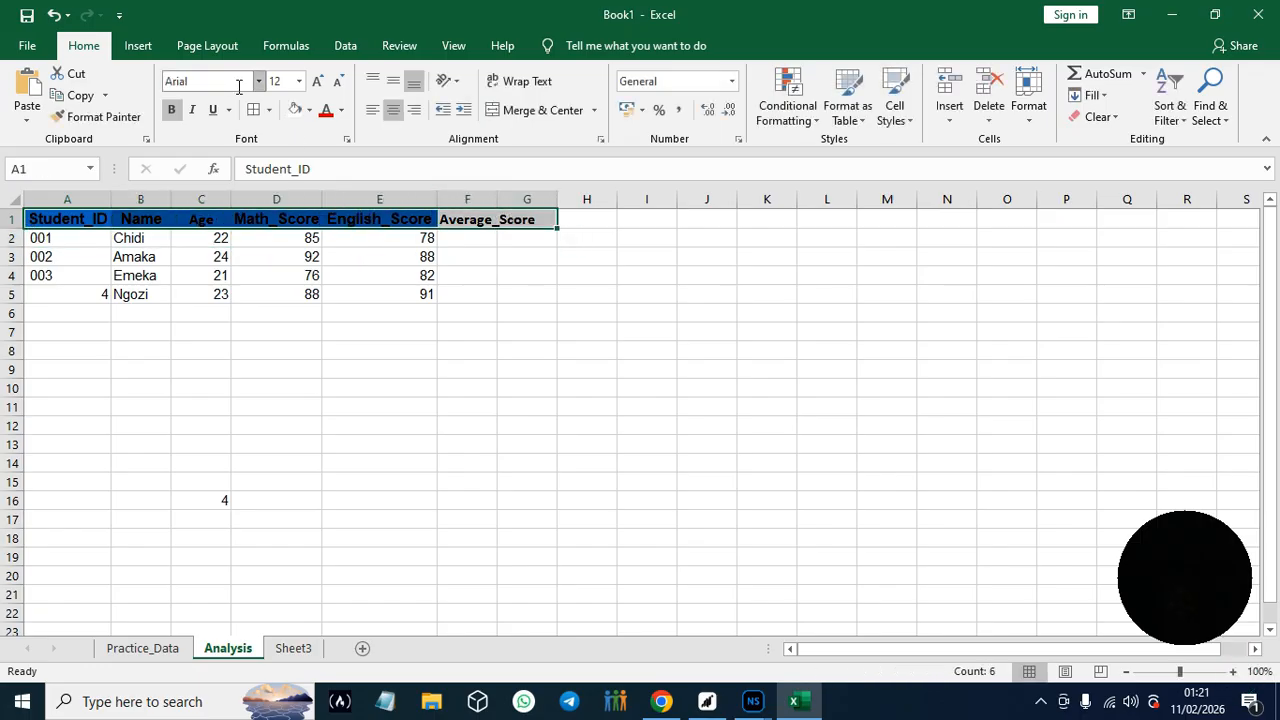
{"action": "left_click", "coordinate": [310, 110]}
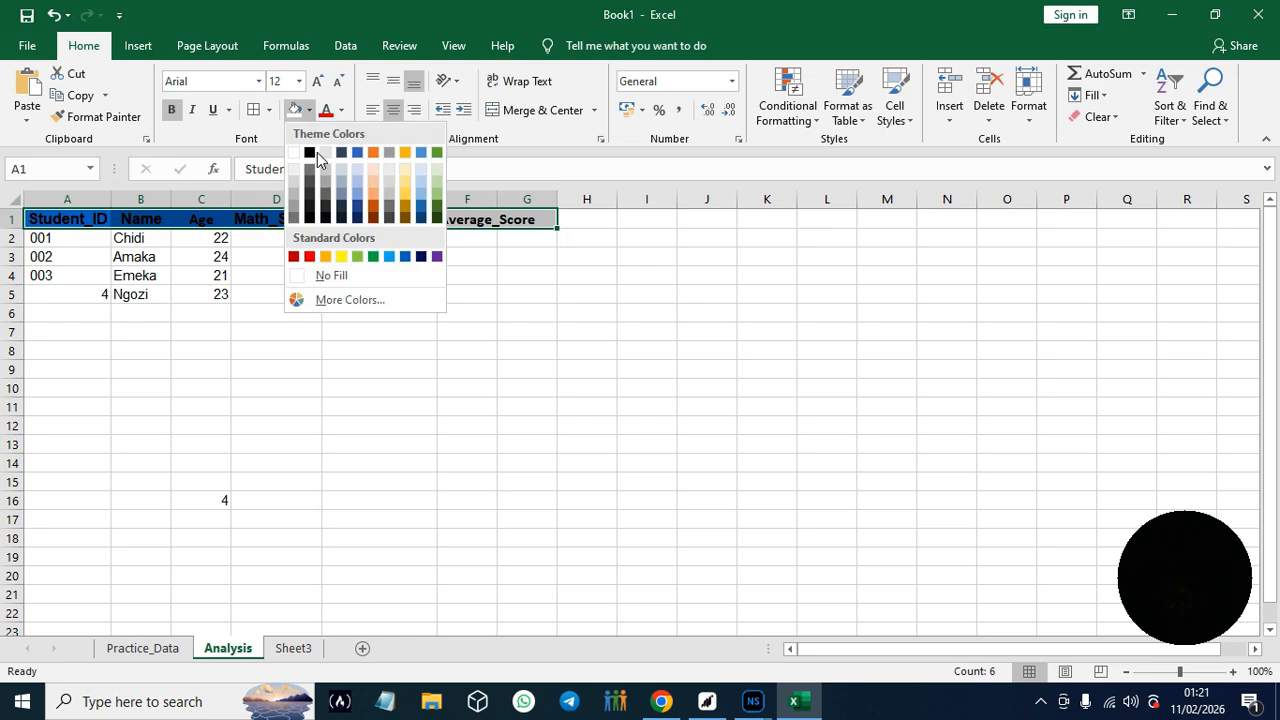
{"action": "left_click", "coordinate": [389, 256]}
{"action": "left_click", "coordinate": [631, 176]}
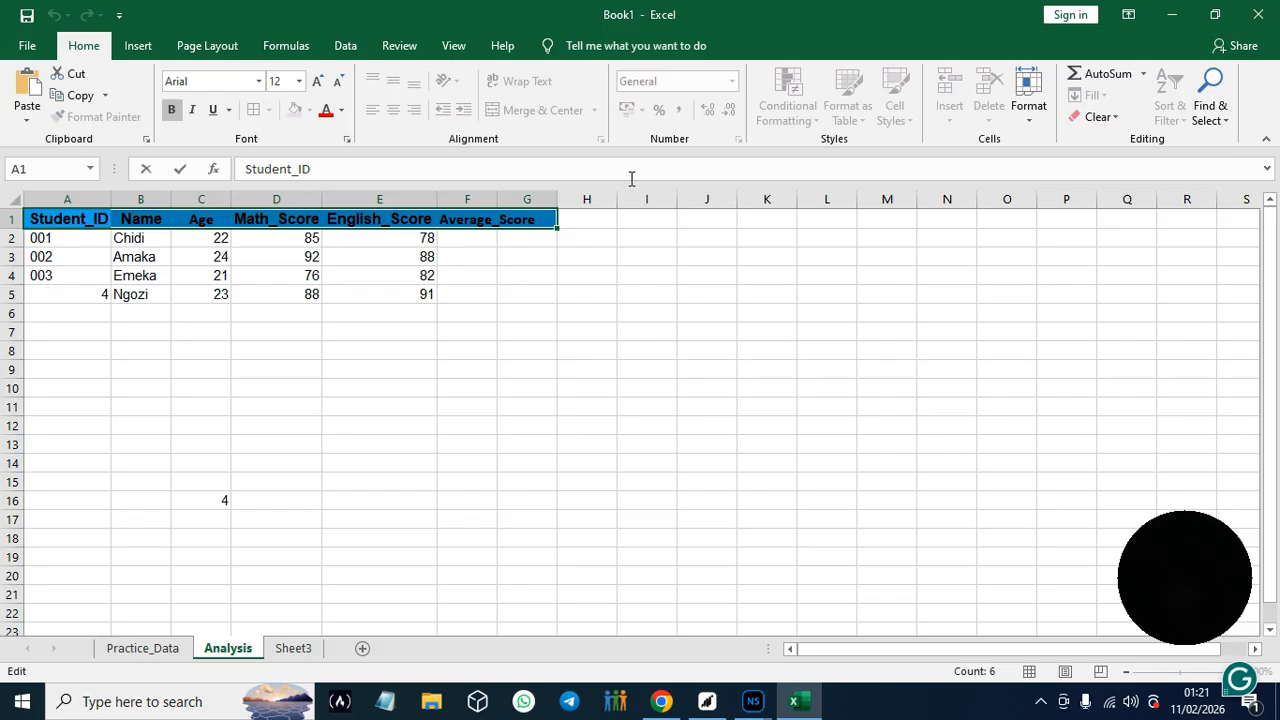
- Widen column F so the Average_Score header fits inside its own cell
{"action": "left_click", "coordinate": [491, 200]}
{"action": "left_click_drag", "start_coordinate": [492, 205], "coordinate": [511, 205]}
{"action": "mouse_move", "coordinate": [538, 204]}
{"action": "left_mouse_down"}
{"action": "mouse_move", "coordinate": [556, 204]}
{"action": "mouse_move", "coordinate": [536, 204]}
{"action": "left_mouse_up"}
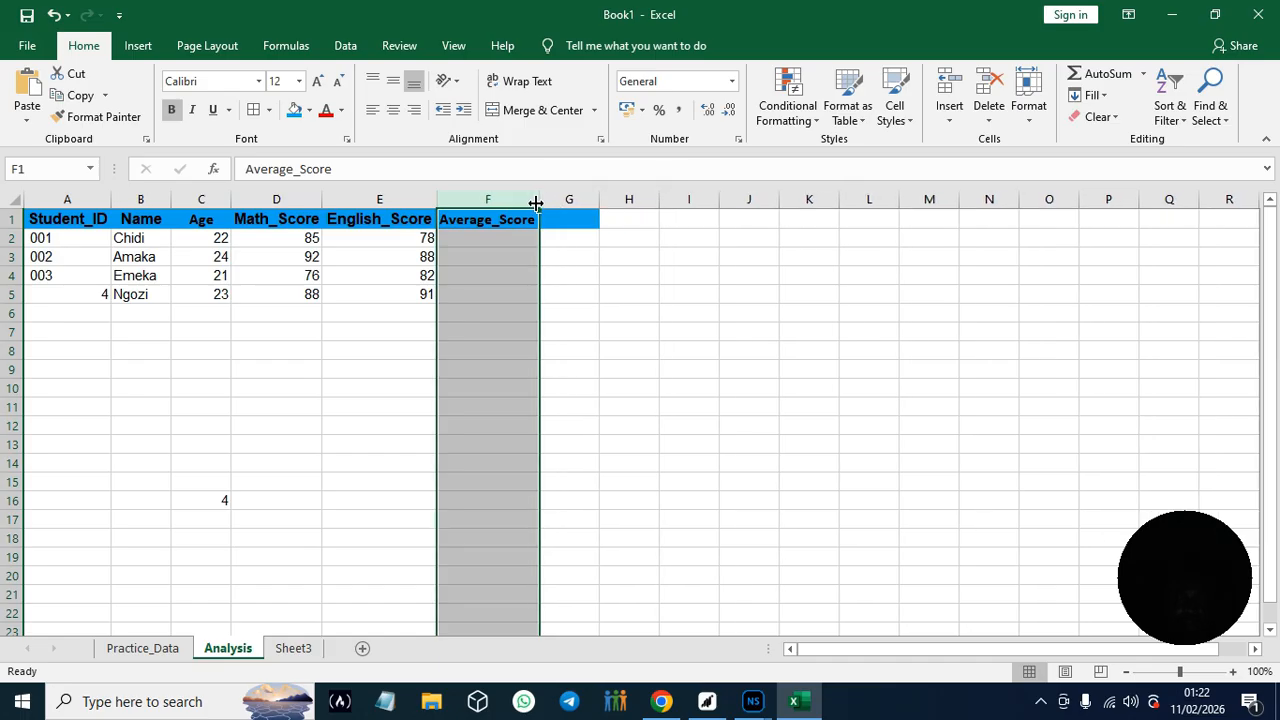
- Replace the blue fill of the empty cell G1 with white
{"action": "left_click", "coordinate": [595, 227]}
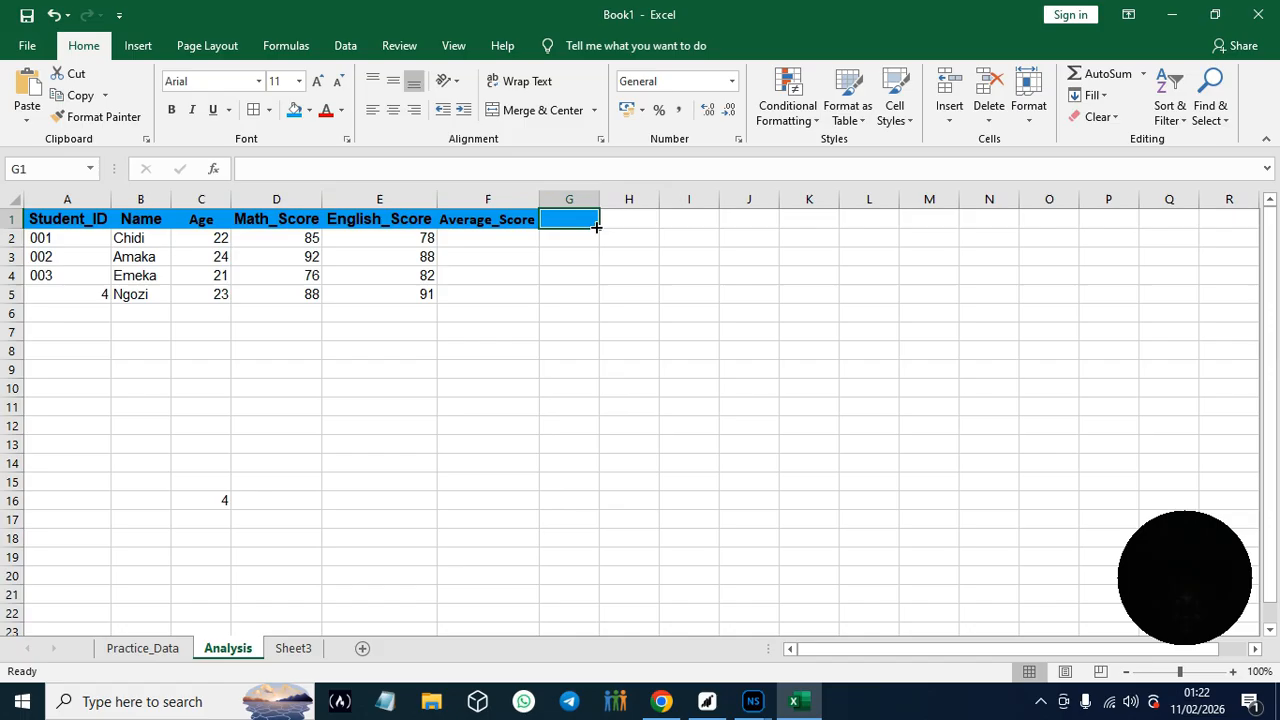
{"action": "key", "text": "BackSpace"}
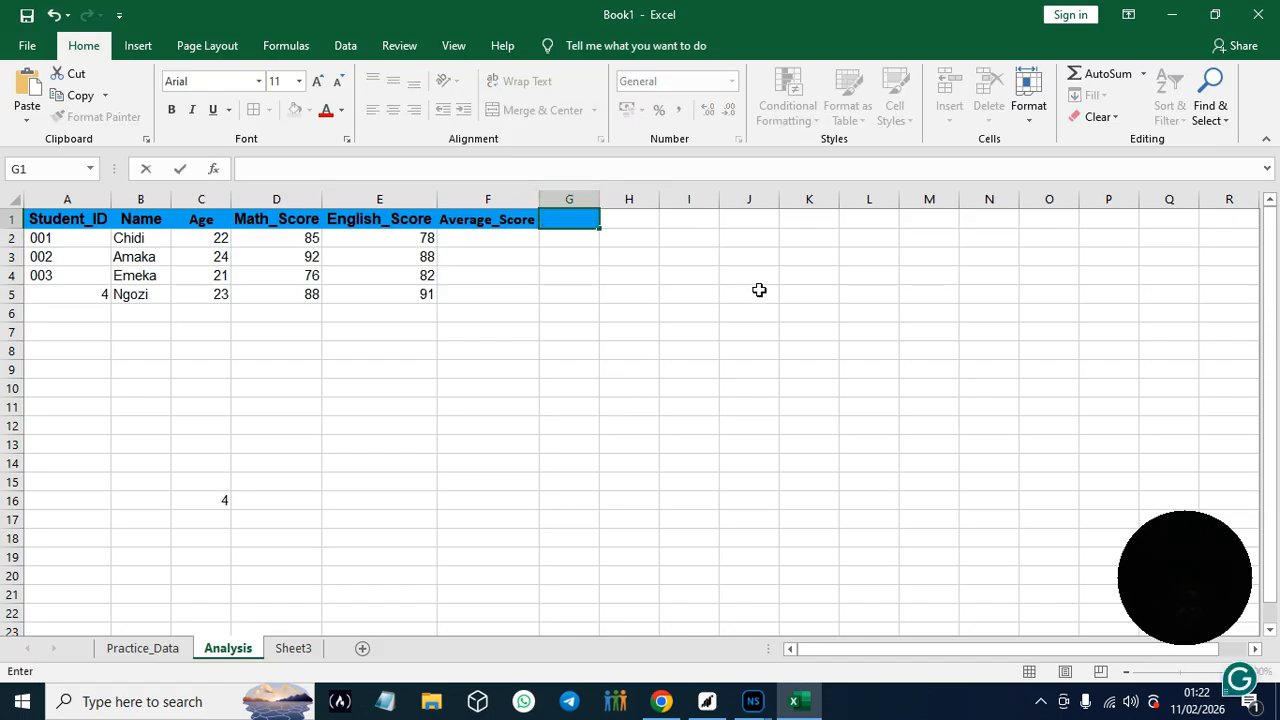
{"action": "left_click", "coordinate": [616, 218]}
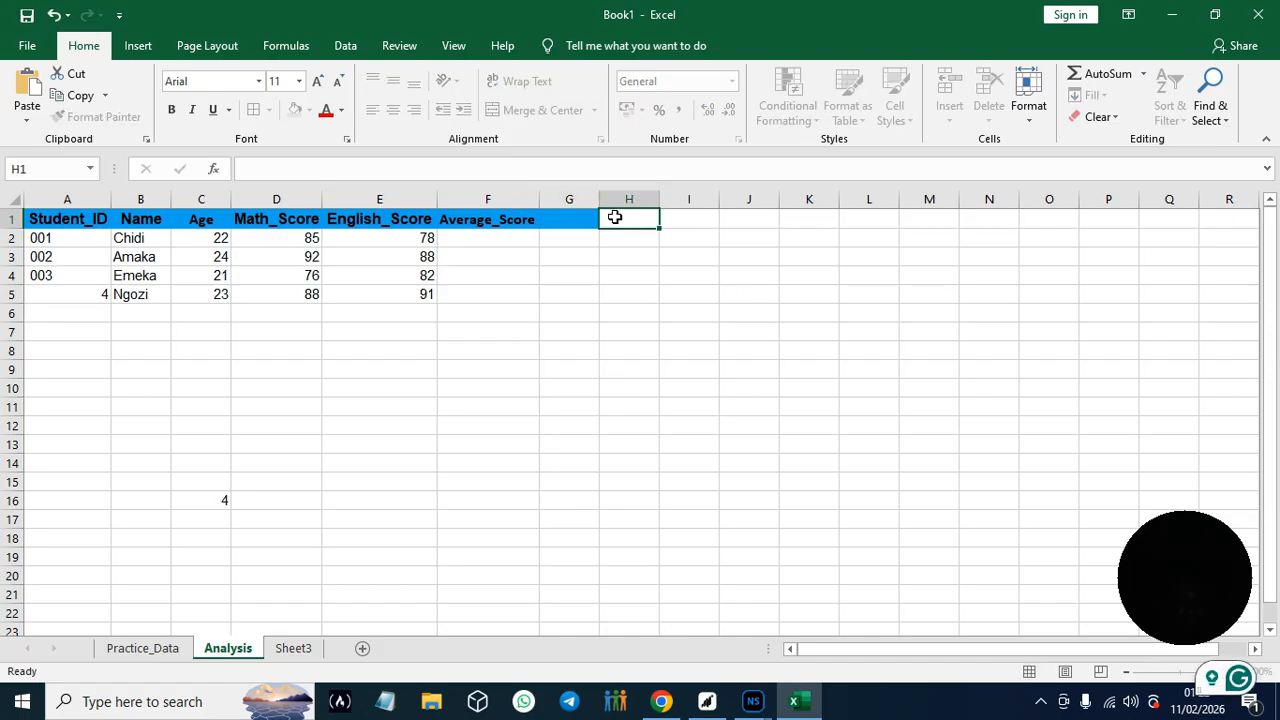
{"action": "left_click_drag", "start_coordinate": [613, 219], "coordinate": [587, 219]}
{"action": "left_click", "coordinate": [587, 219]}
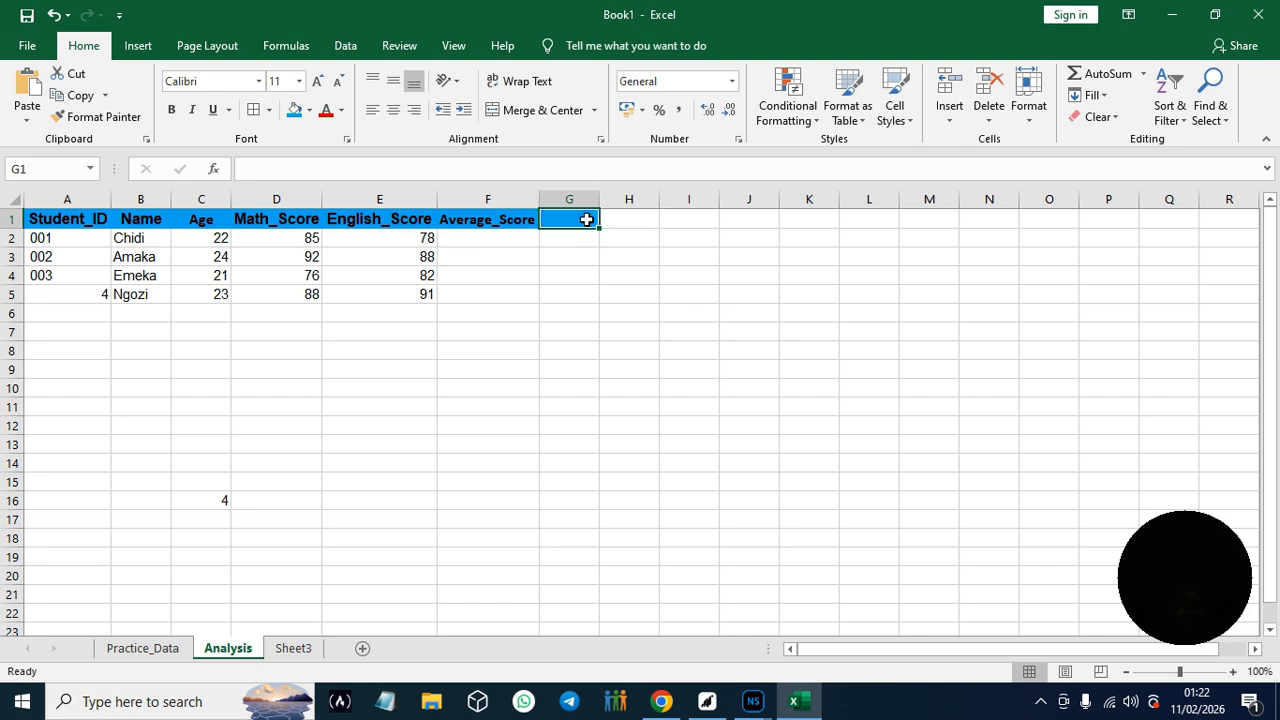
{"action": "left_click", "coordinate": [309, 110]}
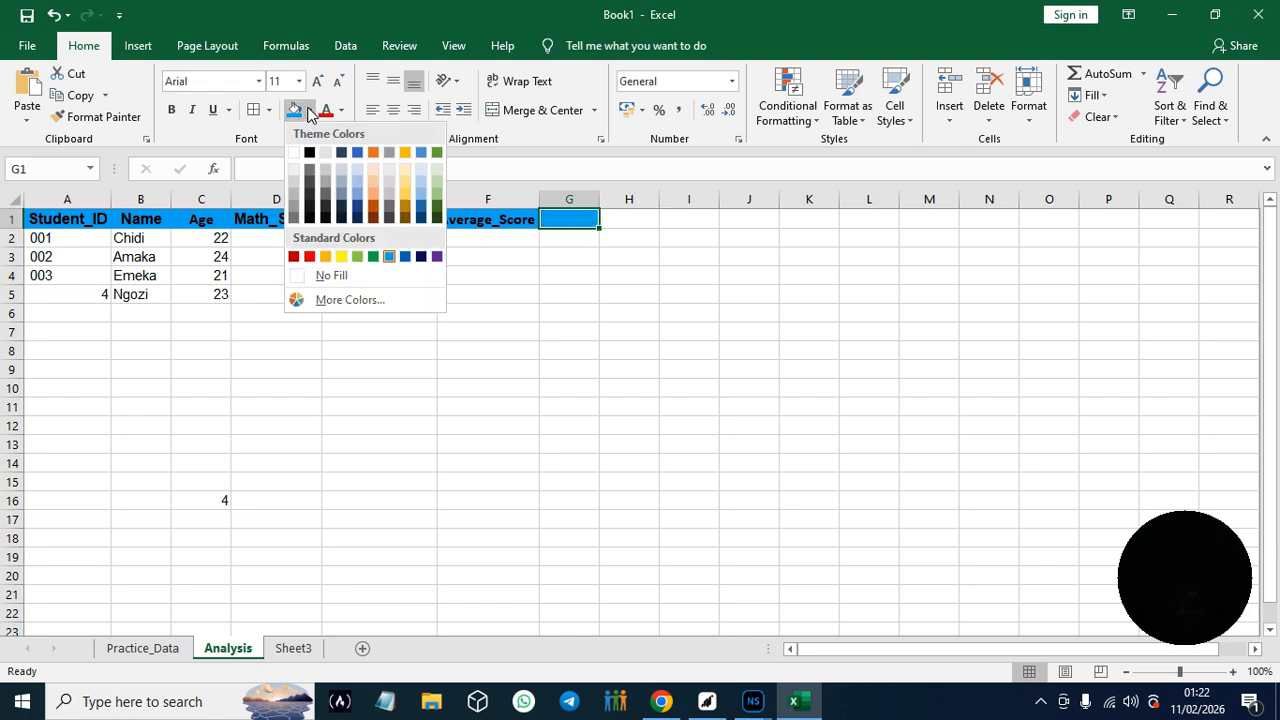
{"action": "left_click", "coordinate": [297, 151]}
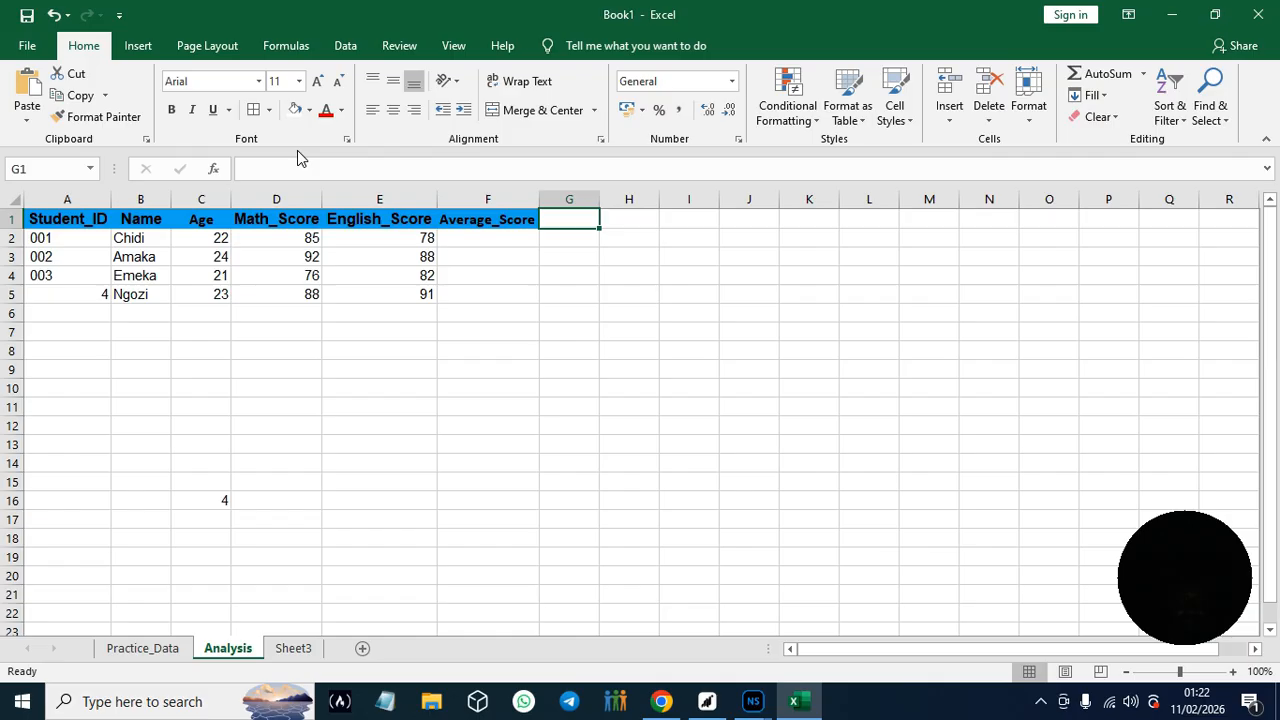
{"action": "left_click", "coordinate": [116, 370]}
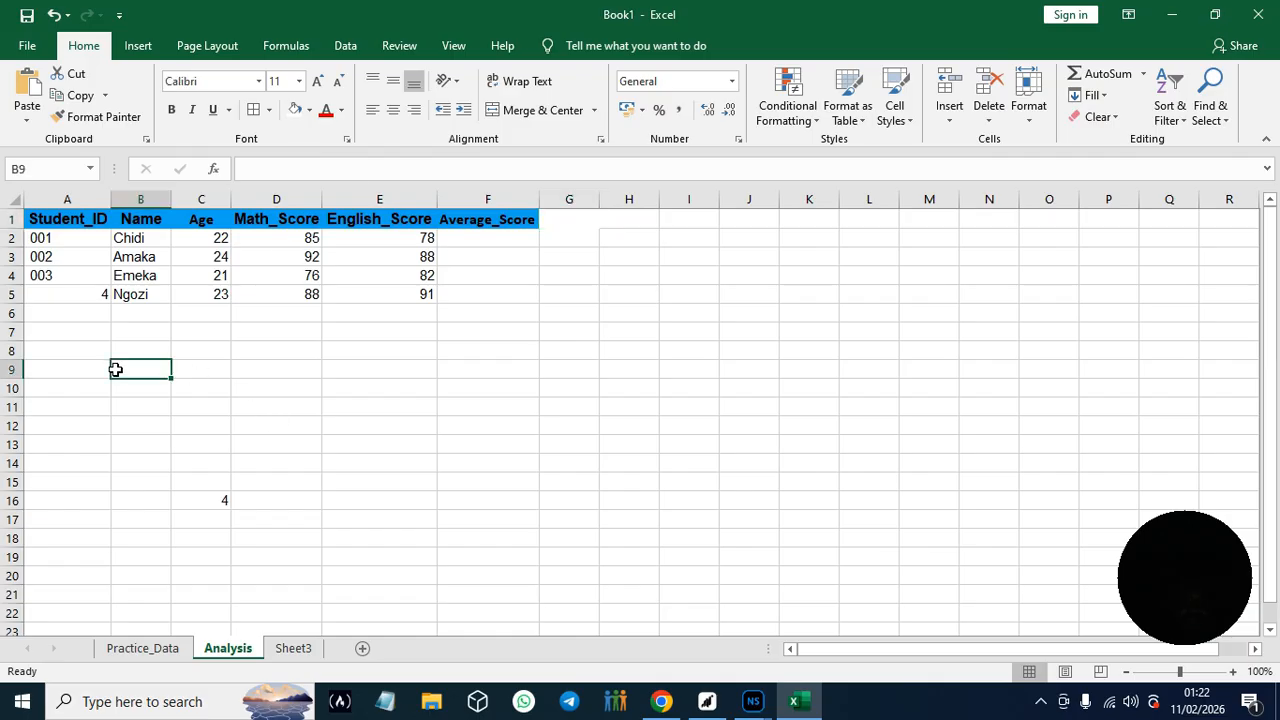
- Switch to the guide in Chrome, read on through Hands-On Practice #4, and copy the formula =(D2+E2)/2
{"action": "left_click", "coordinate": [661, 703]}
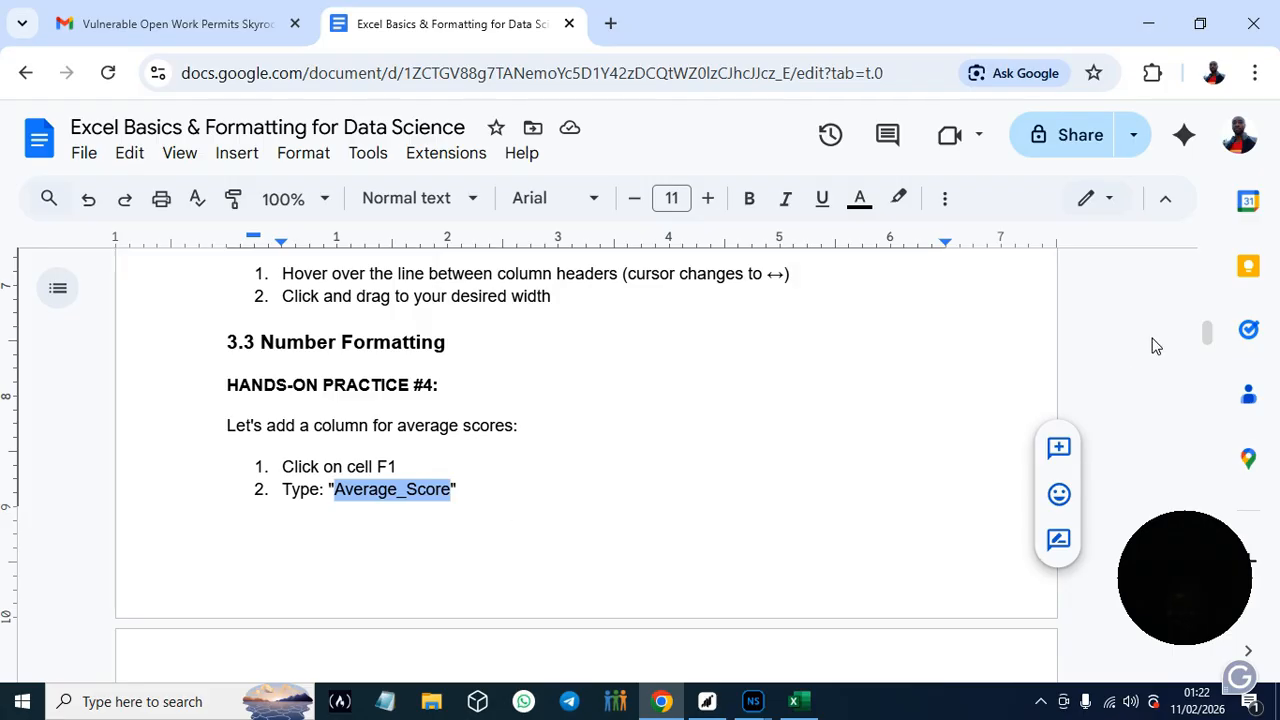
{"action": "scroll", "coordinate": [1210, 336], "scroll_direction": "down", "scroll_amount": 3}
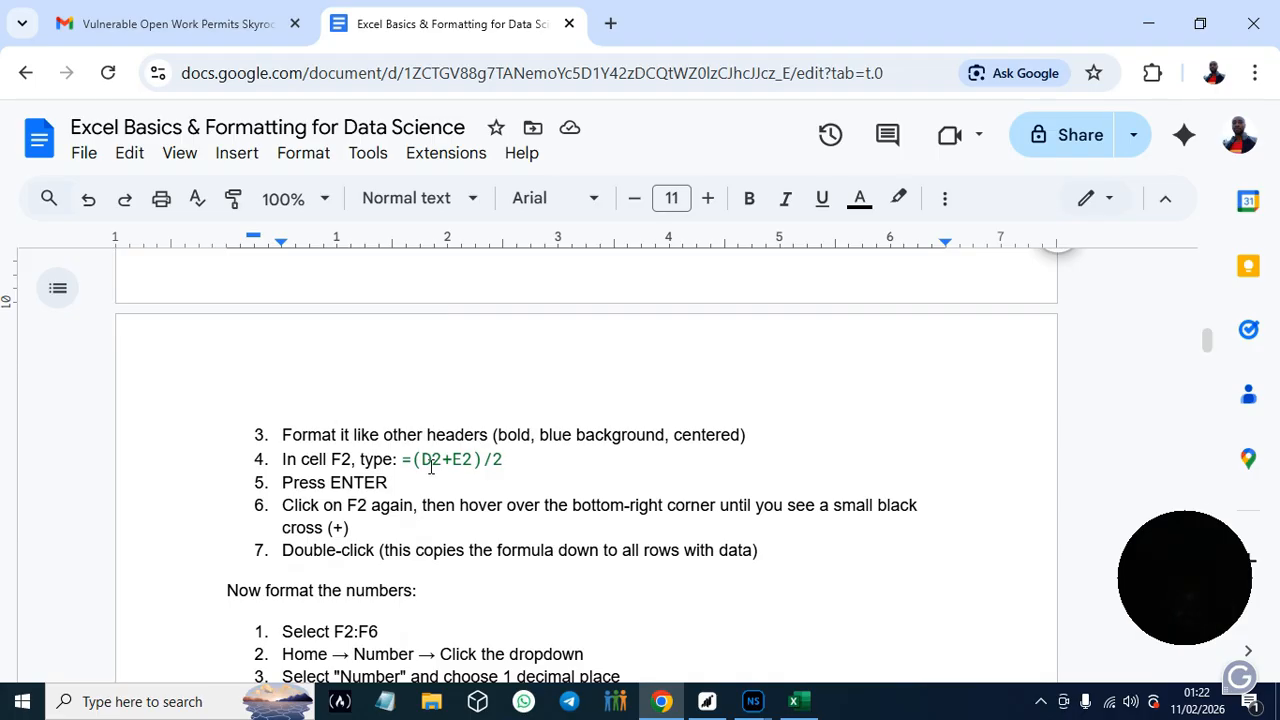
{"action": "left_click_drag", "start_coordinate": [405, 467], "coordinate": [505, 467]}
{"action": "key", "text": "ctrl+c"}
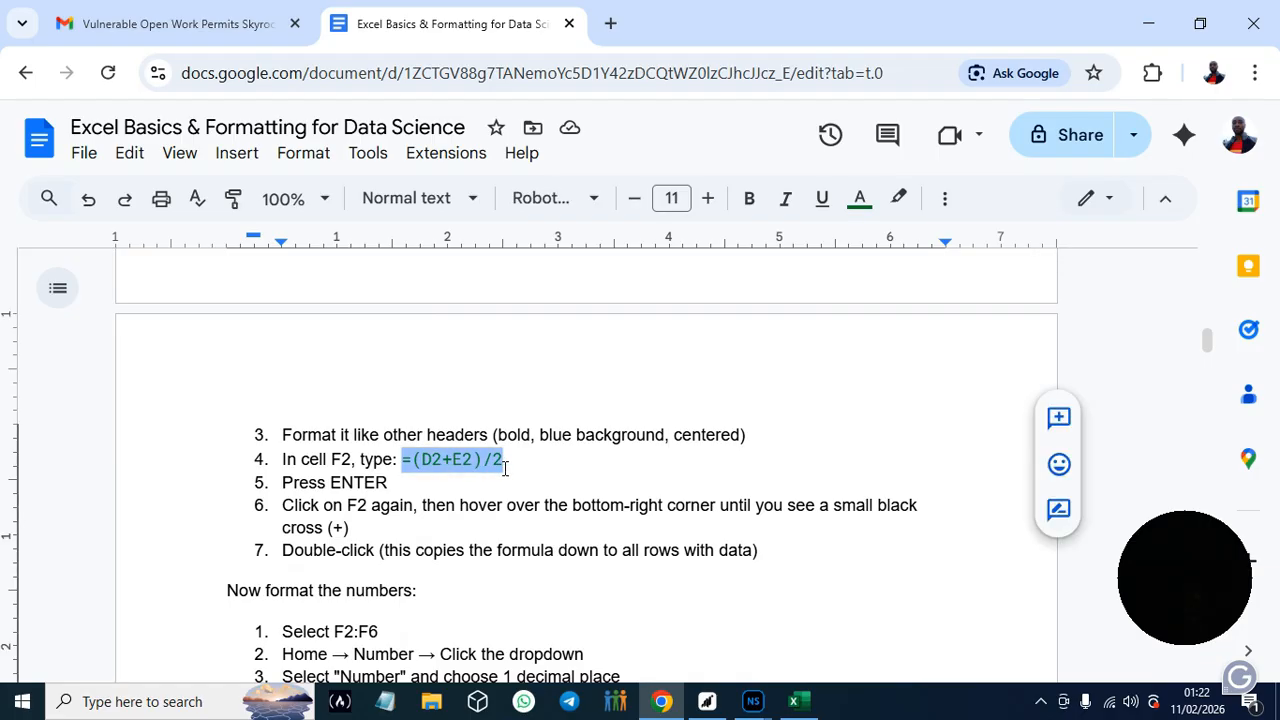
- Switch back to Excel, paste =(D2+E2)/2 into F2 and fill the formula down through F5
{"action": "left_click", "coordinate": [796, 705]}
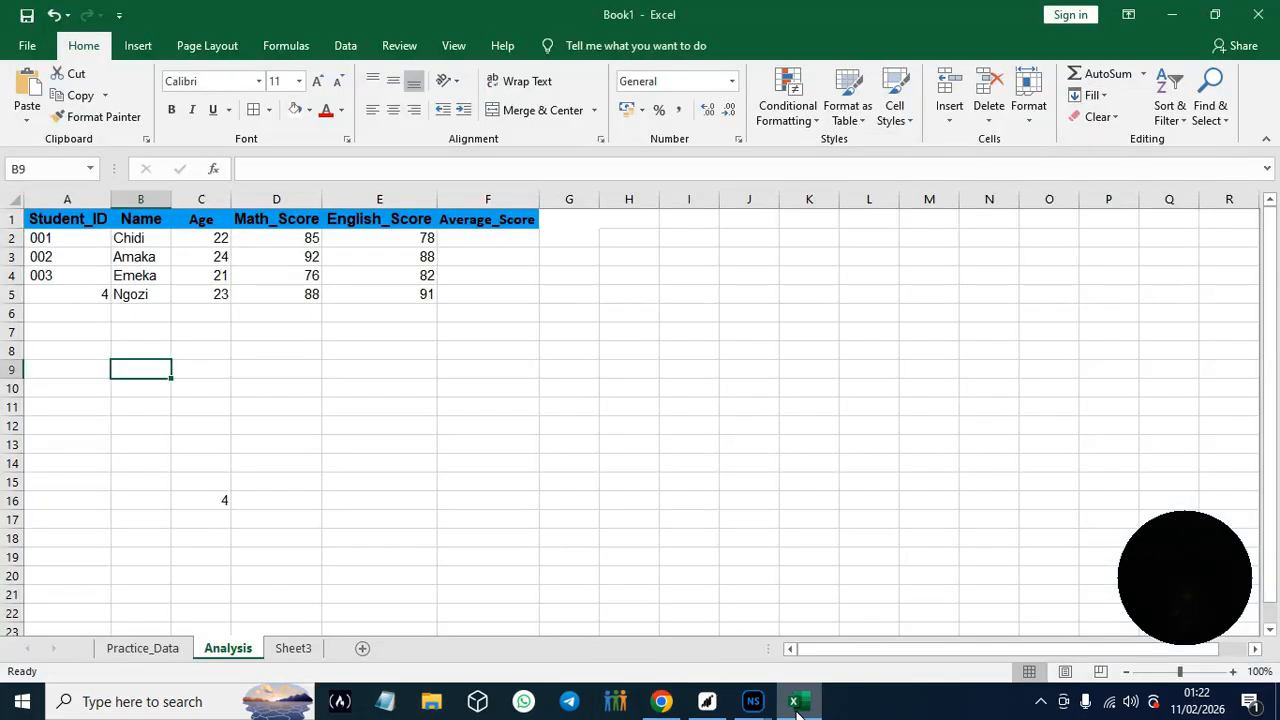
{"action": "left_click", "coordinate": [453, 238]}
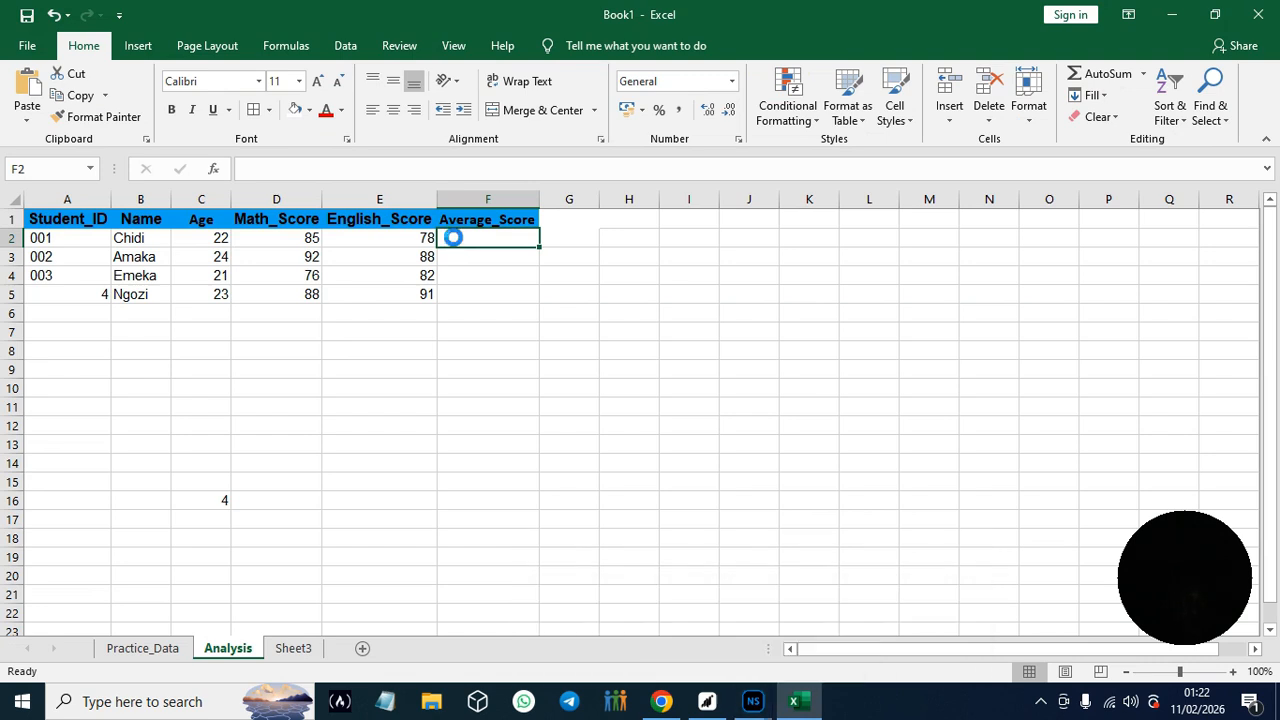
{"action": "key", "text": "ctrl+v"}
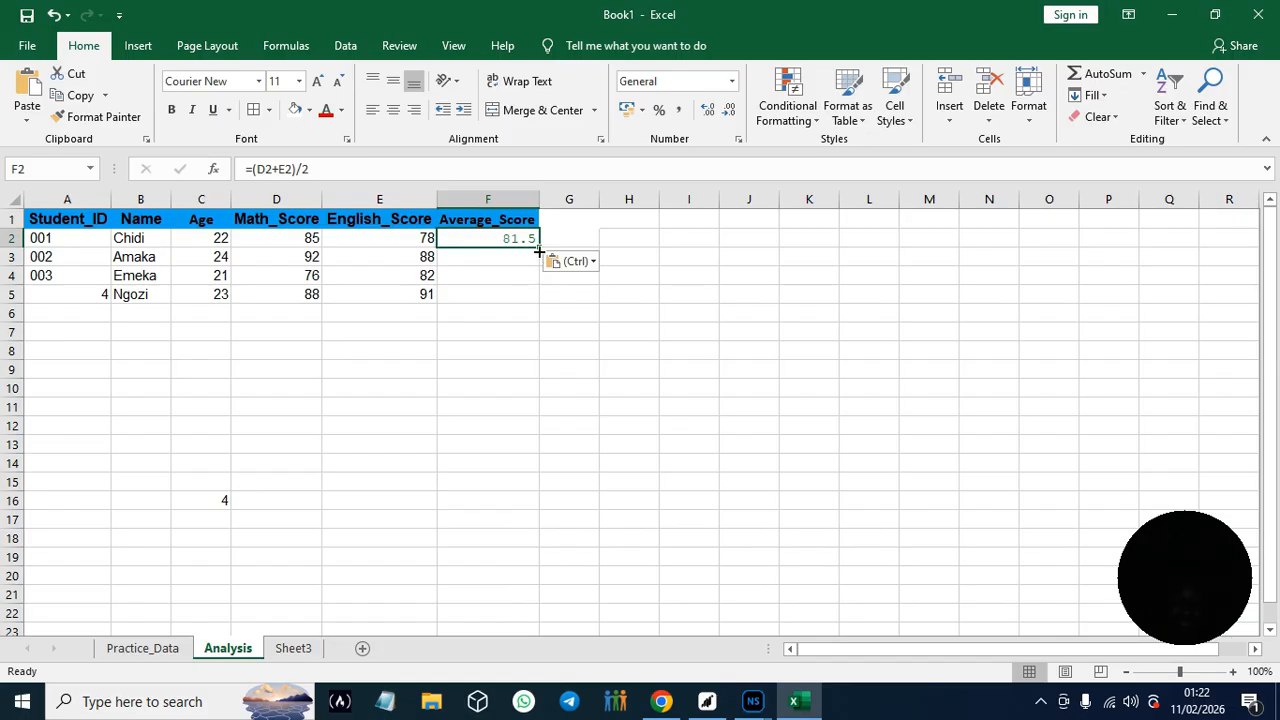
{"action": "left_click_drag", "start_coordinate": [539, 251], "coordinate": [537, 296]}
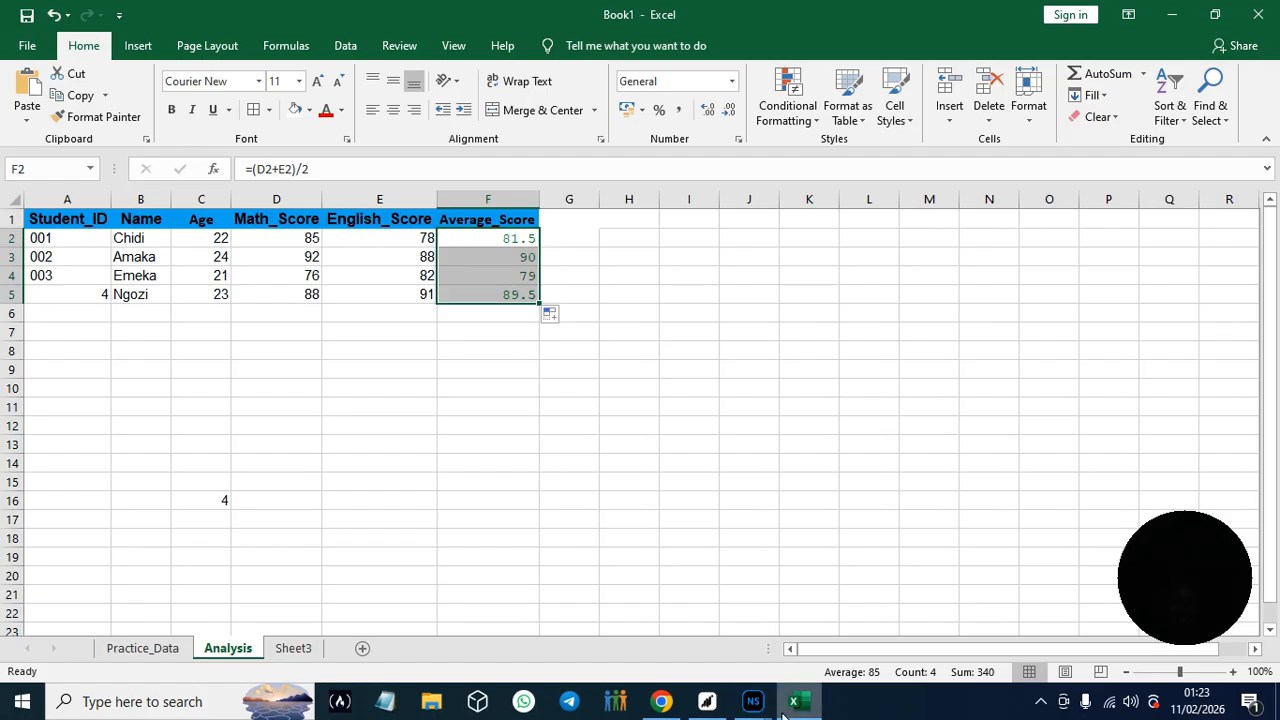
- Switch to the guide in Chrome and read the instructions on formatting the numbers and adding cell borders
{"action": "left_click", "coordinate": [660, 702]}
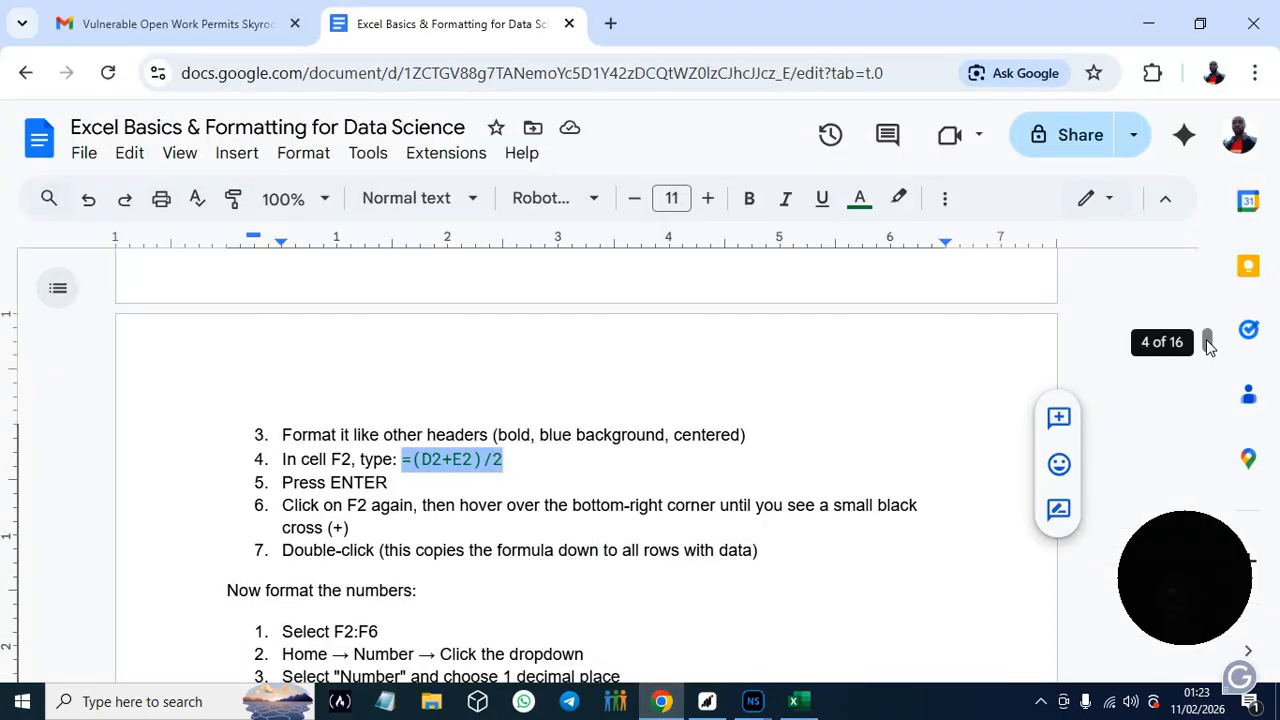
{"action": "scroll", "coordinate": [1207, 345], "scroll_direction": "down", "scroll_amount": 2}
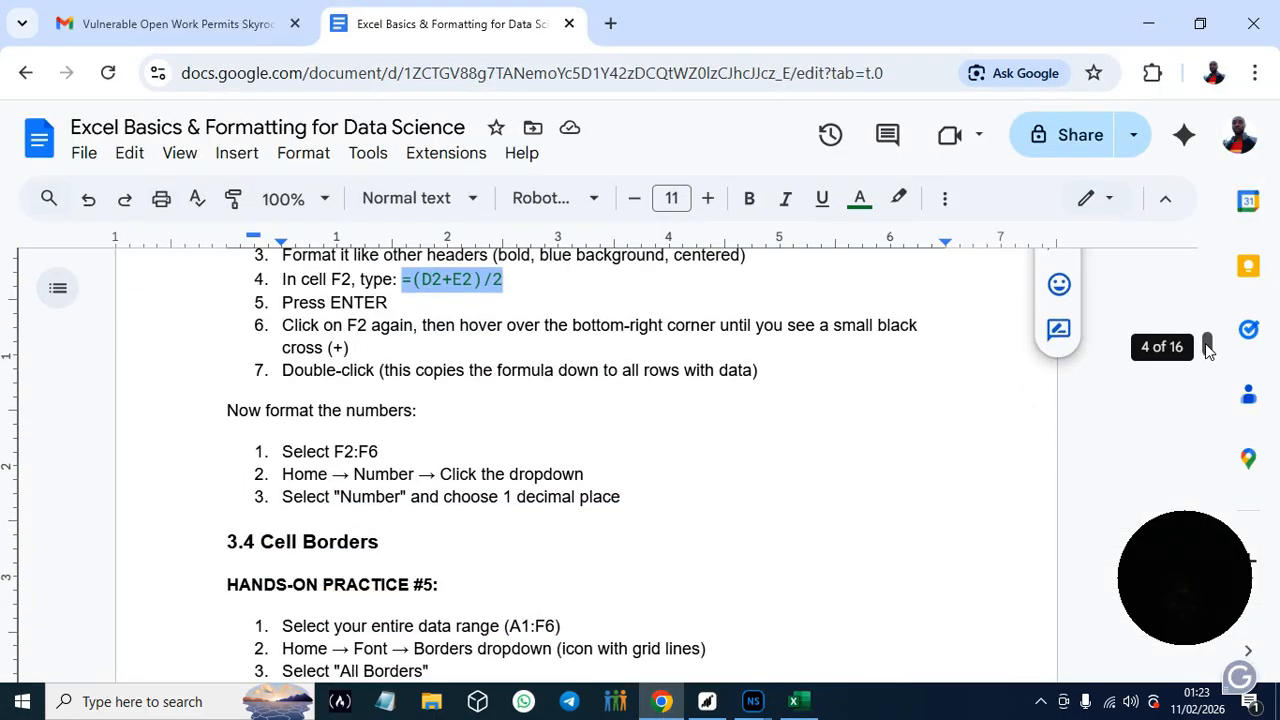
{"action": "scroll", "coordinate": [1207, 345], "scroll_direction": "down", "scroll_amount": 1}
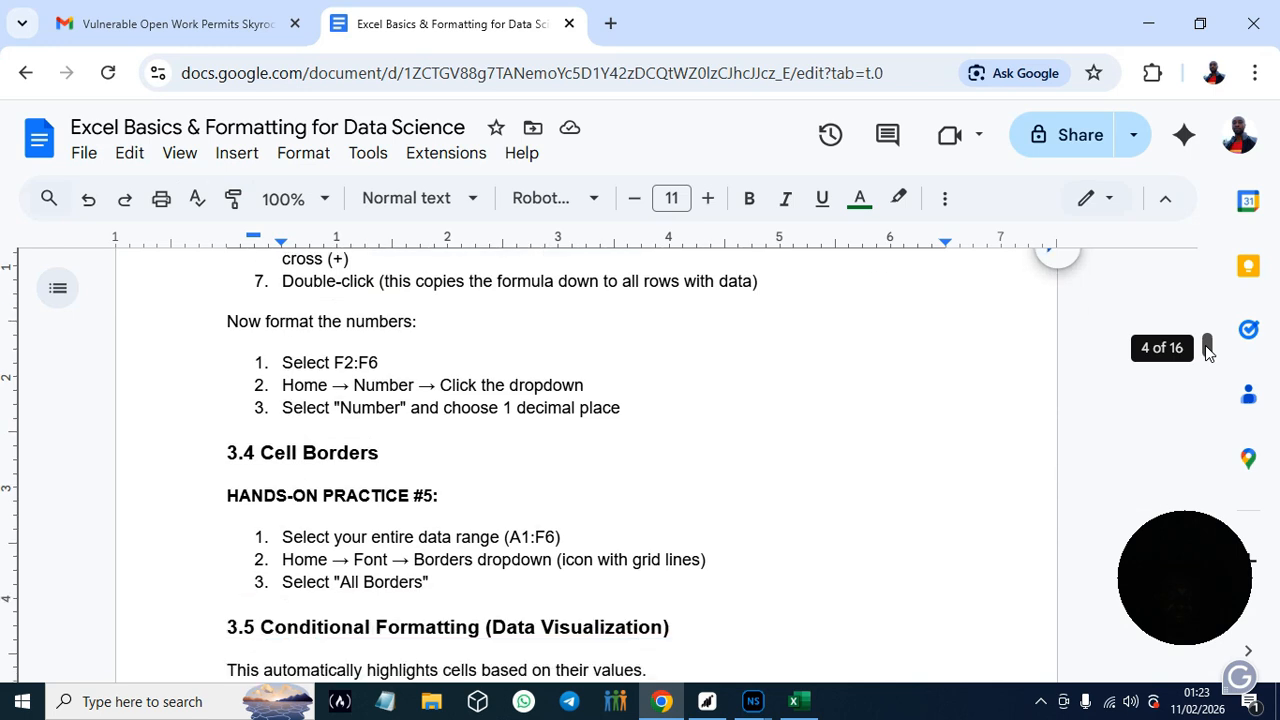
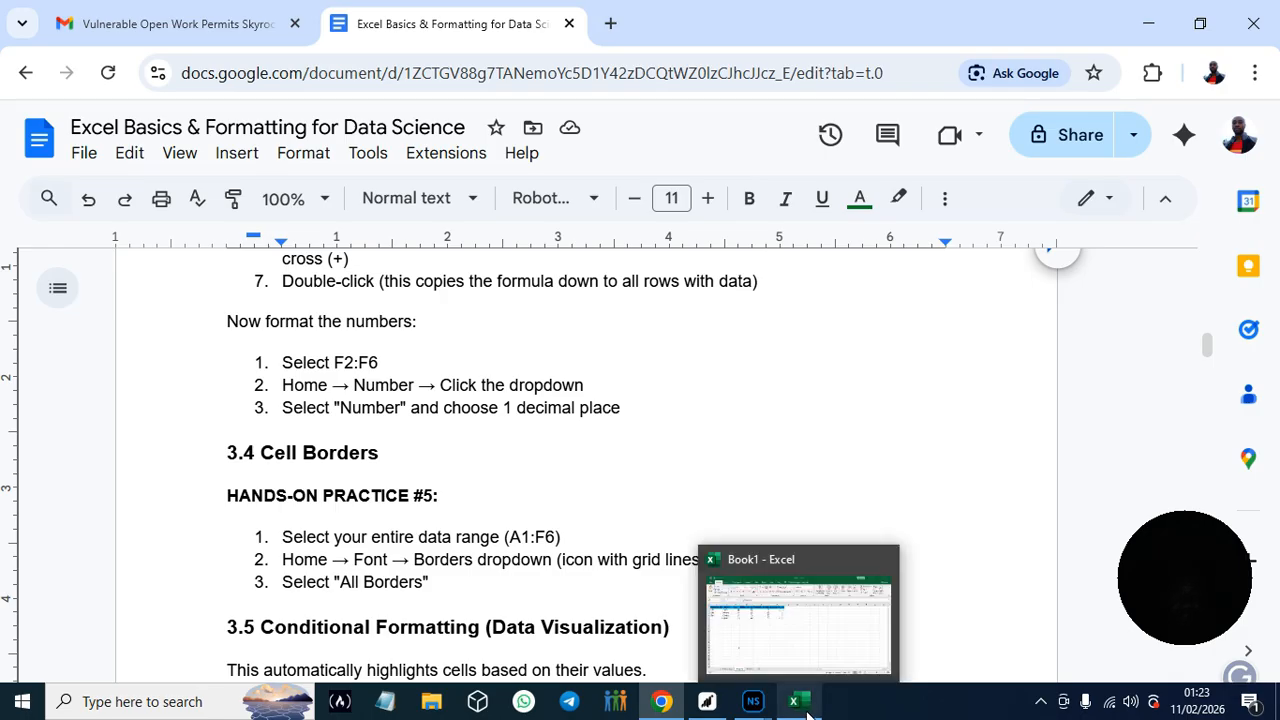
- Switch to Excel and apply the Number format to the Average_Score cells F2:F6
{"action": "left_click", "coordinate": [770, 682]}
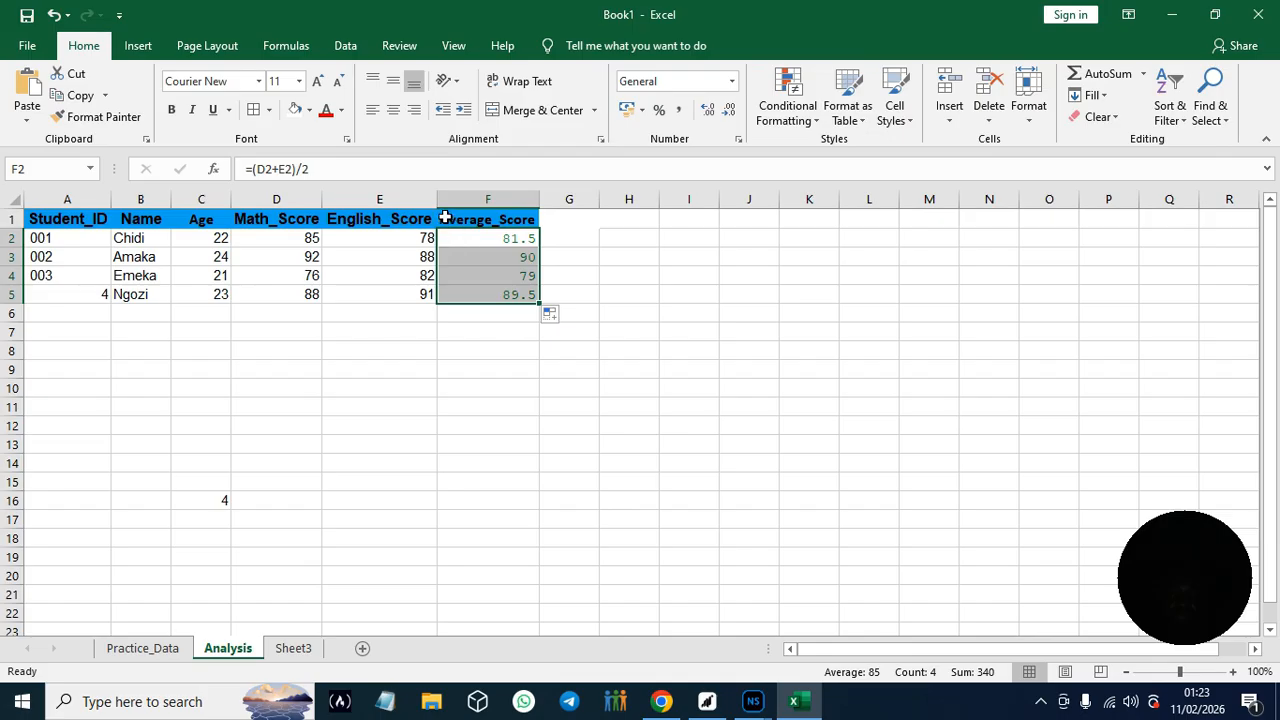
{"action": "left_click_drag", "start_coordinate": [466, 238], "coordinate": [487, 308]}
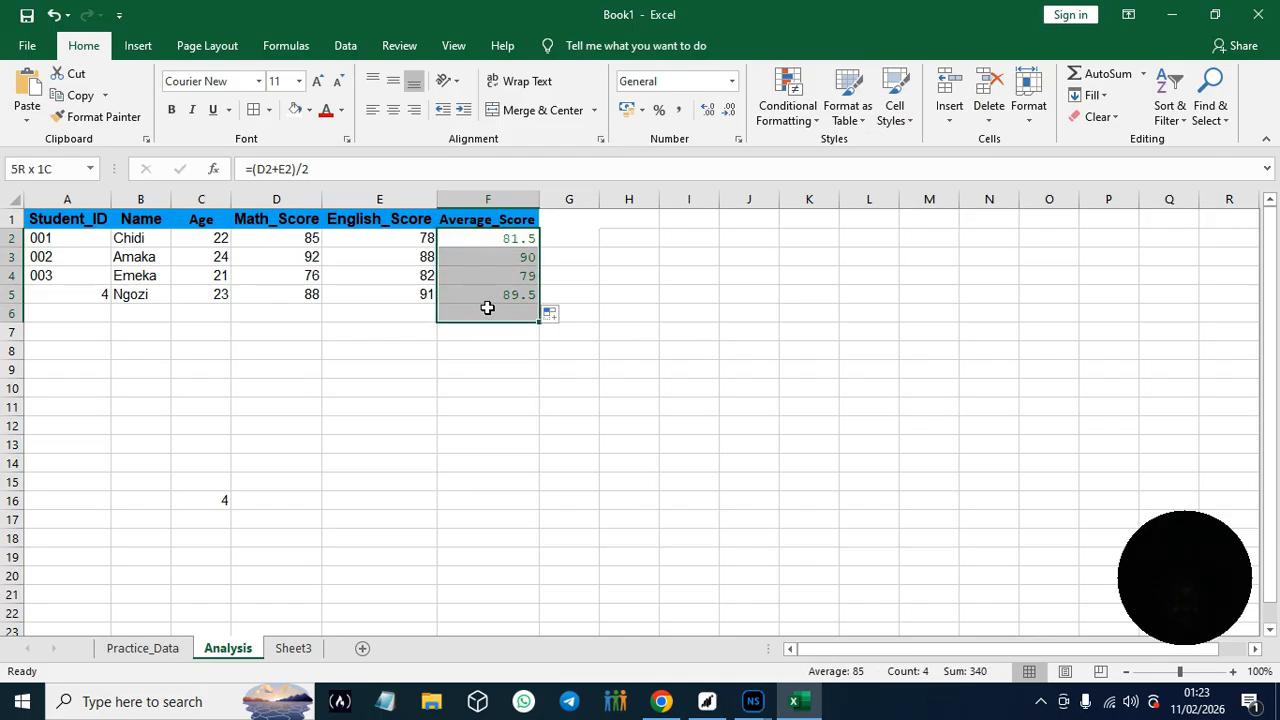
{"action": "left_click_drag", "start_coordinate": [487, 308], "coordinate": [487, 308]}
{"action": "left_click", "coordinate": [733, 82]}
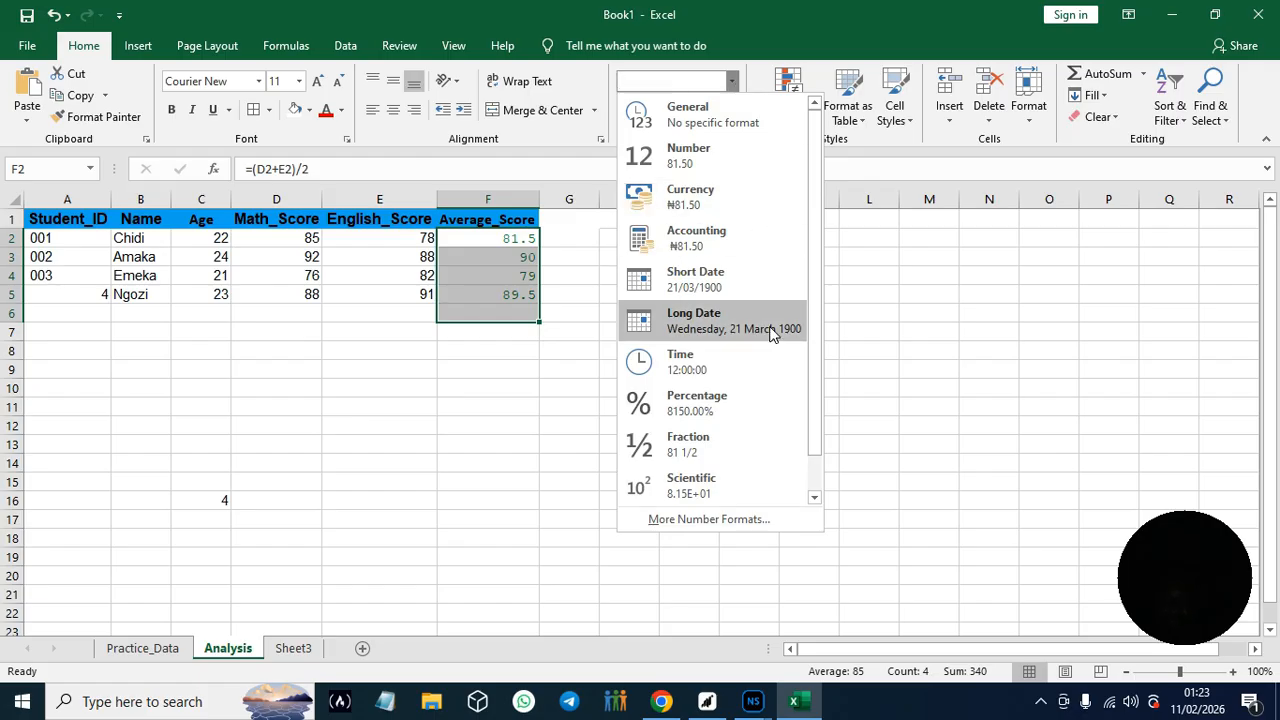
{"action": "left_click", "coordinate": [711, 158]}
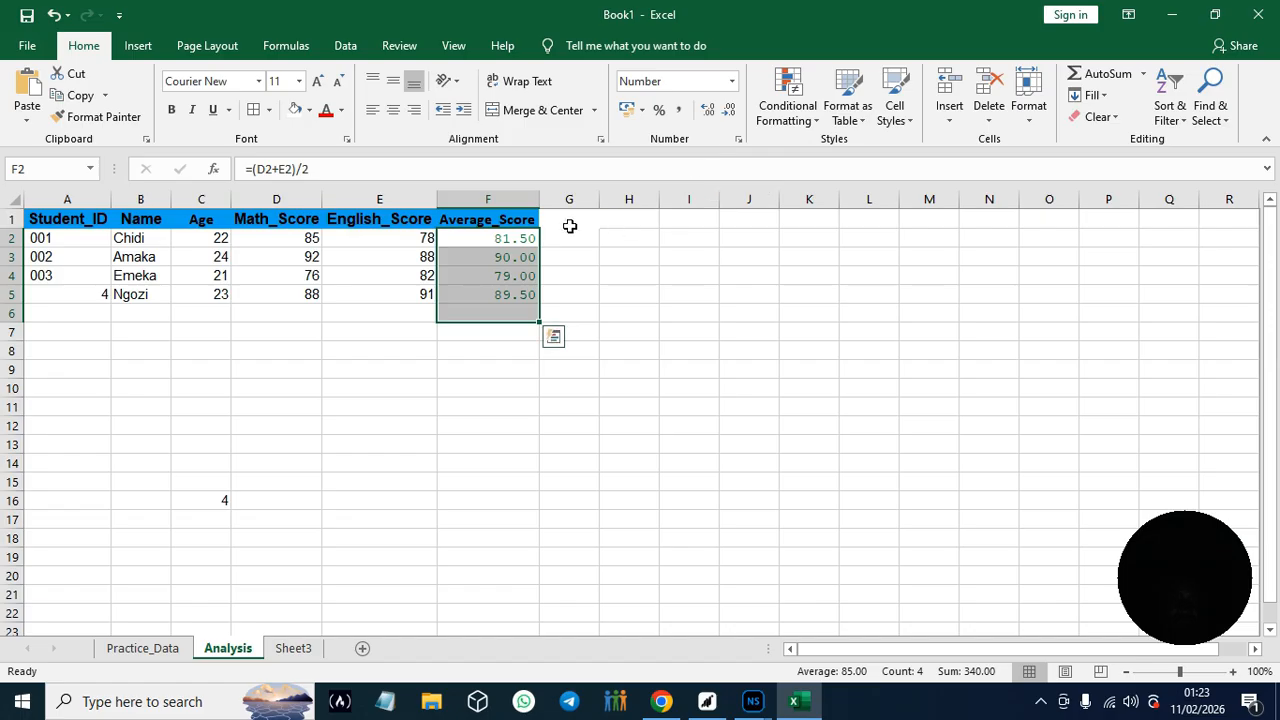
{"action": "left_click", "coordinate": [580, 171]}
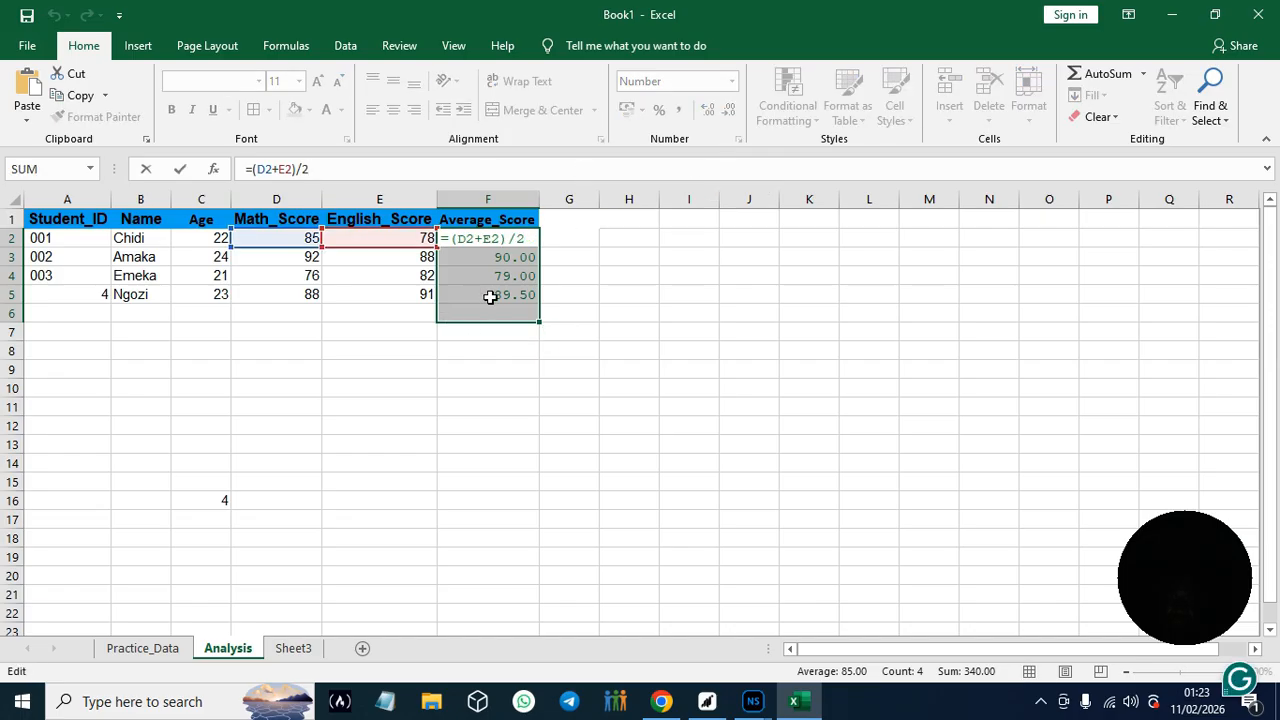
{"action": "left_click", "coordinate": [492, 295]}
{"action": "left_click", "coordinate": [574, 200]}
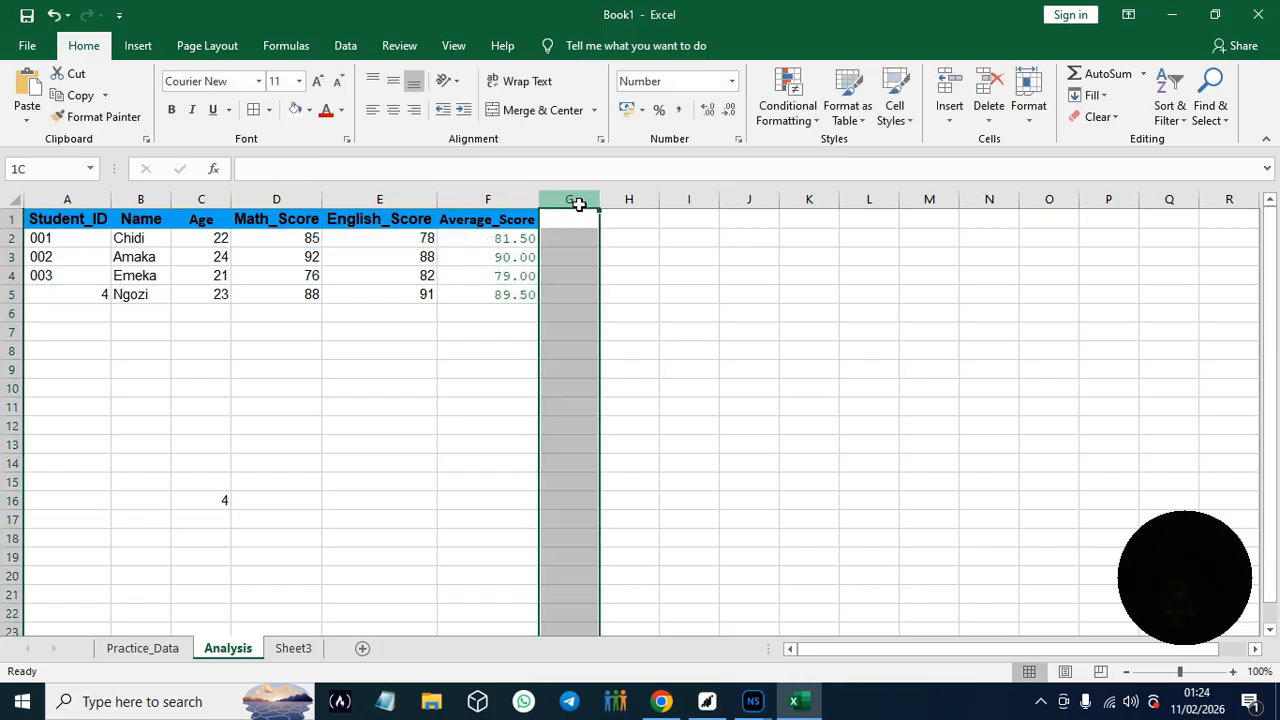
{"action": "left_click", "coordinate": [520, 242]}
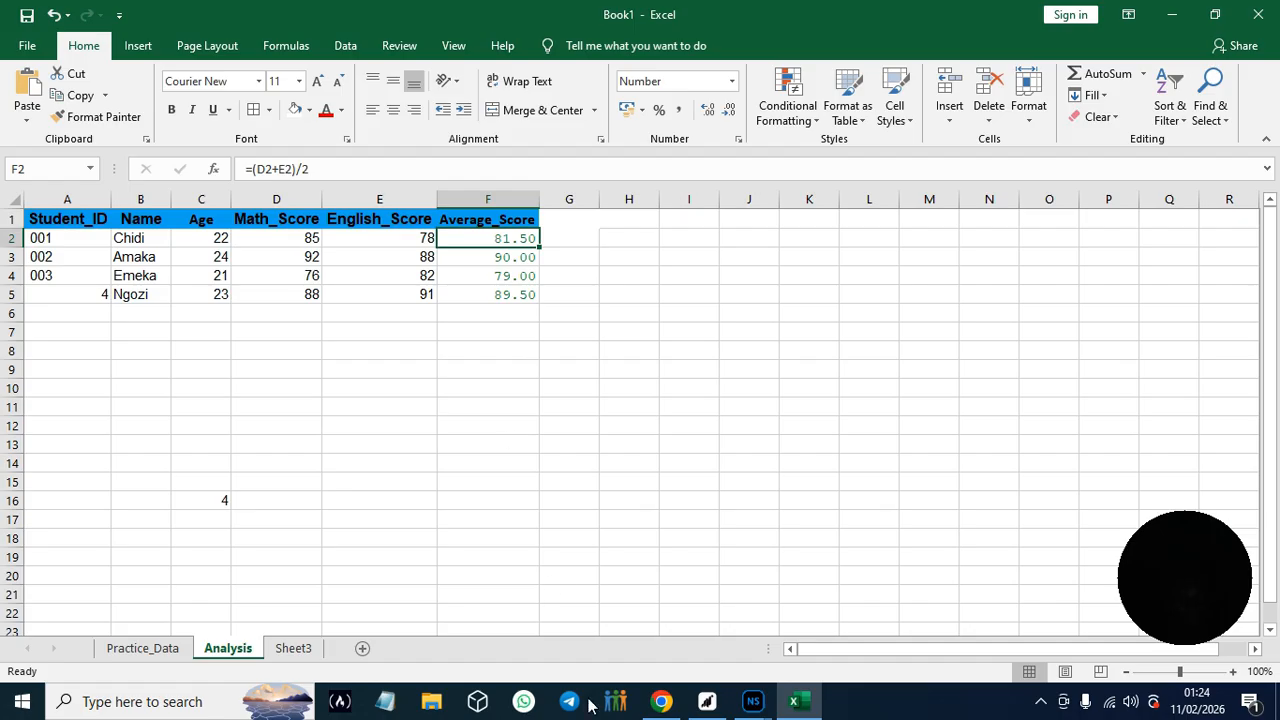
- Switch to the guide in Chrome and read section 3.4 on cell borders, Hands-On Practice #5
{"action": "left_click", "coordinate": [658, 712]}
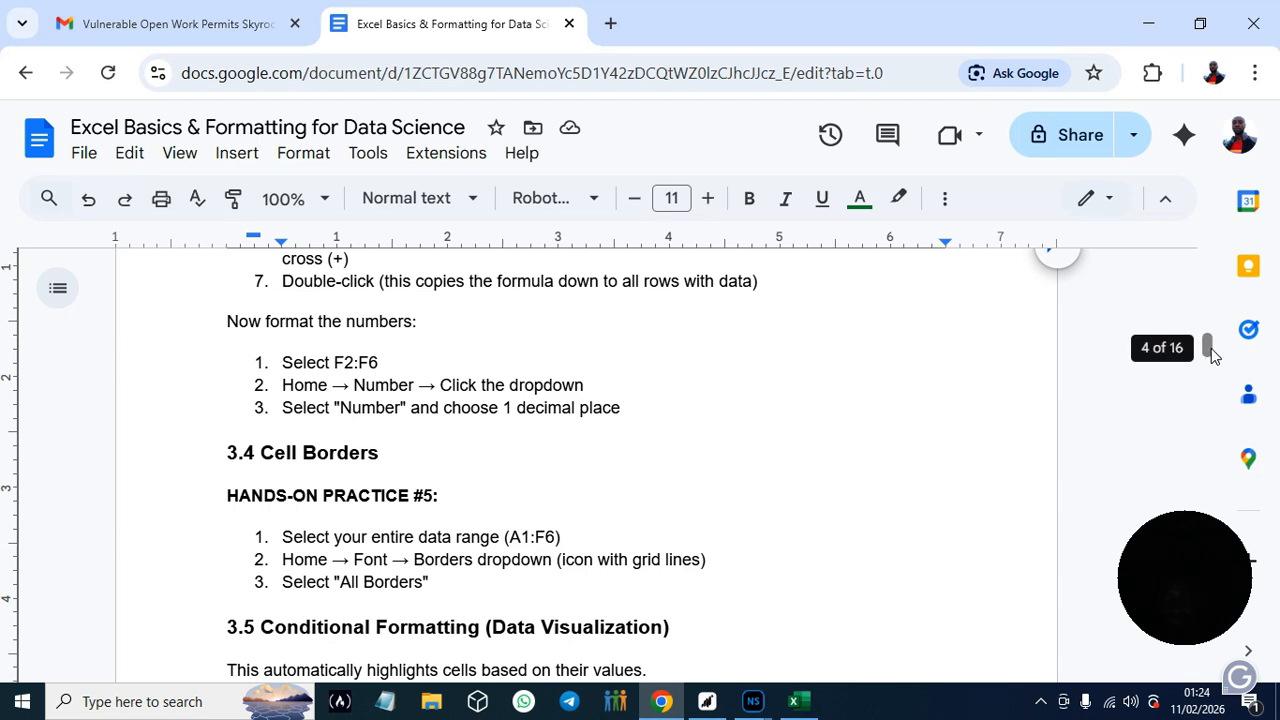
{"action": "scroll", "coordinate": [1210, 350], "scroll_direction": "down", "scroll_amount": 2}
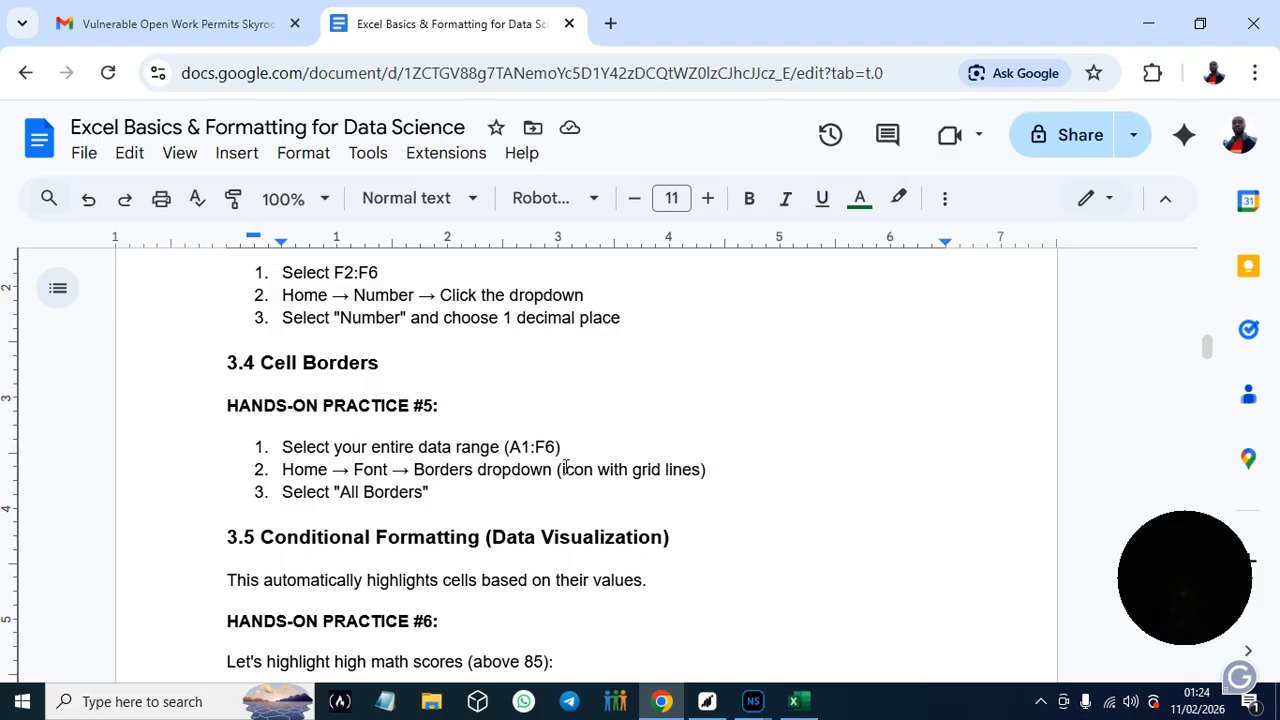
{"action": "left_click_drag", "start_coordinate": [1208, 349], "coordinate": [1209, 351]}
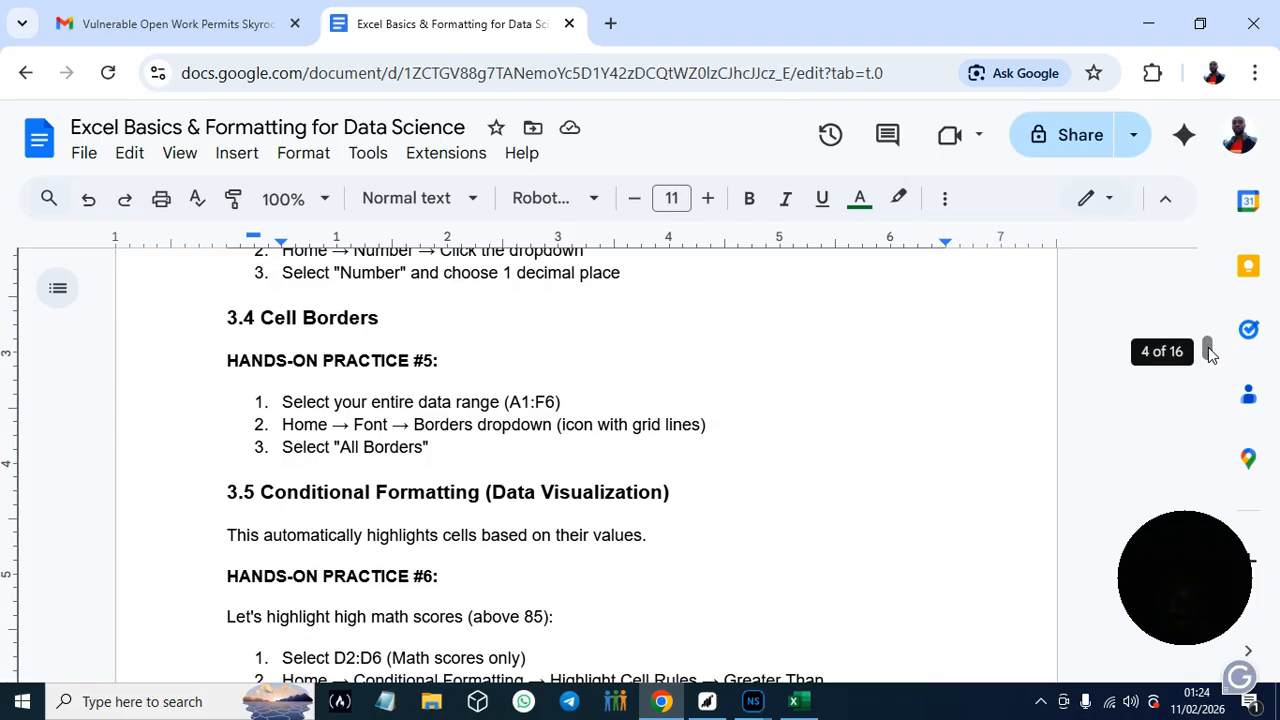
- Switch back to Excel and apply All Borders to the data range A1:F5
{"action": "left_click", "coordinate": [808, 708]}
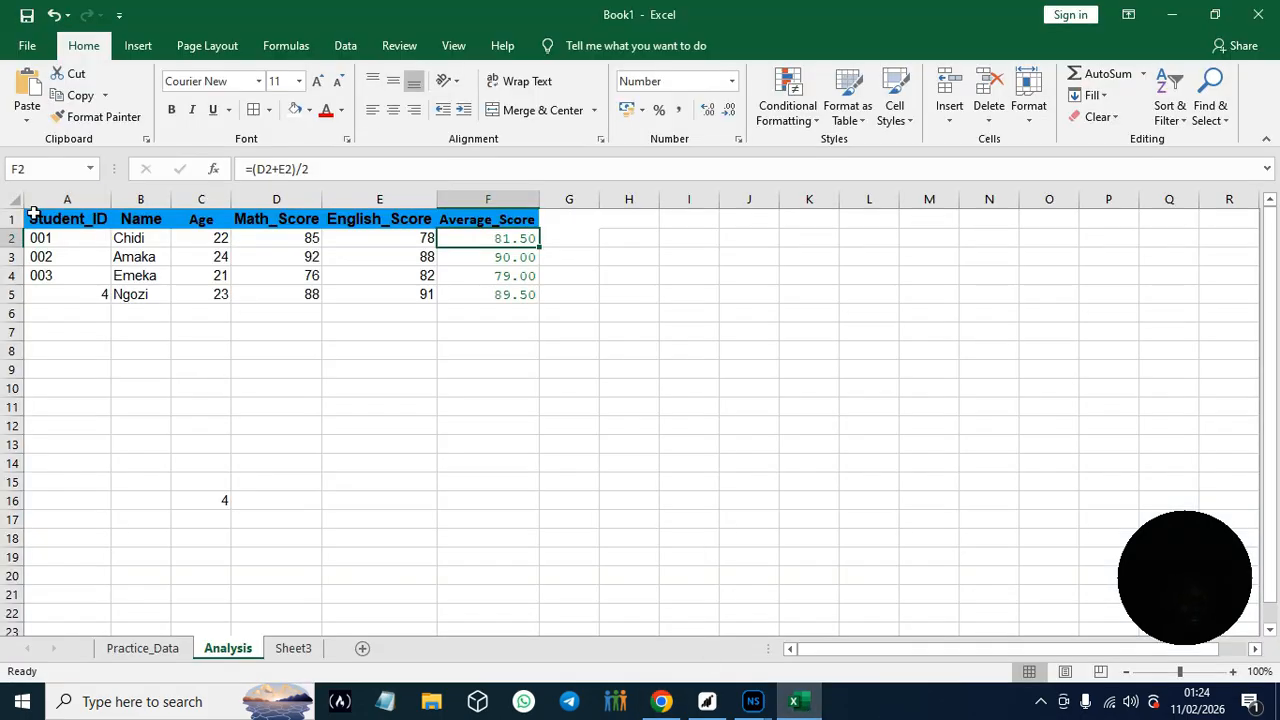
{"action": "left_click_drag", "start_coordinate": [33, 215], "coordinate": [511, 294]}
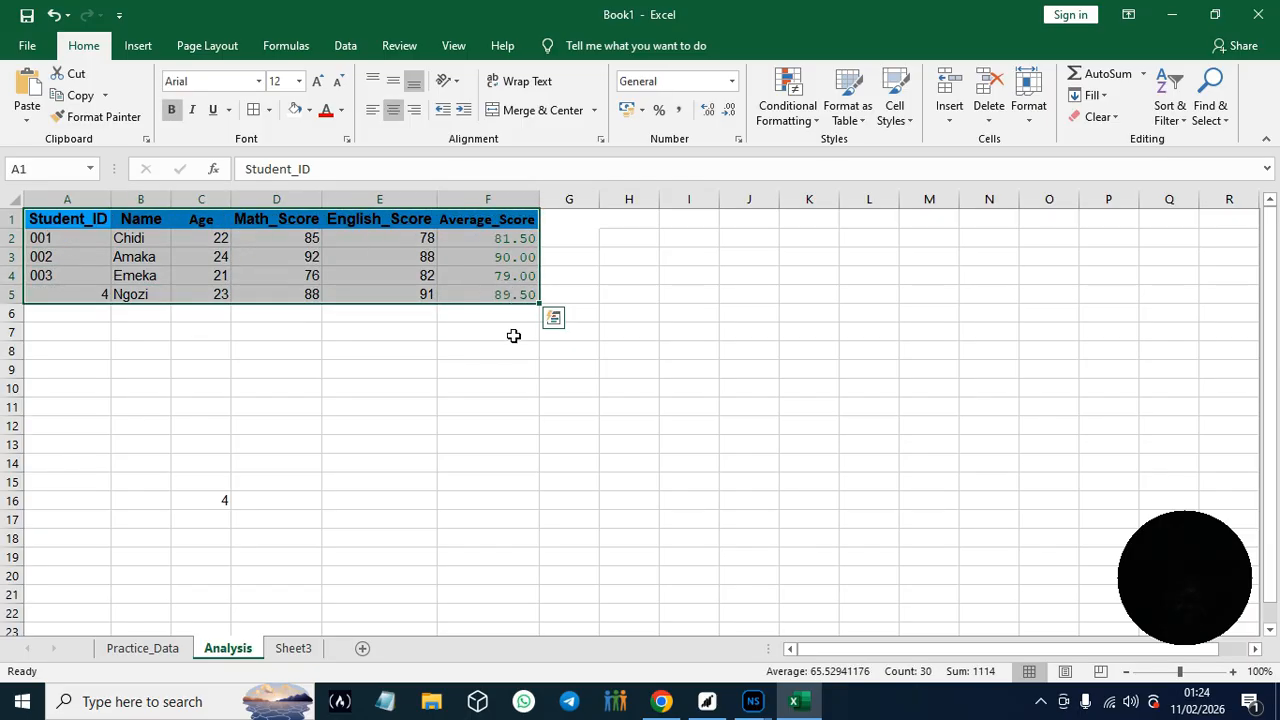
{"action": "left_click", "coordinate": [268, 110]}
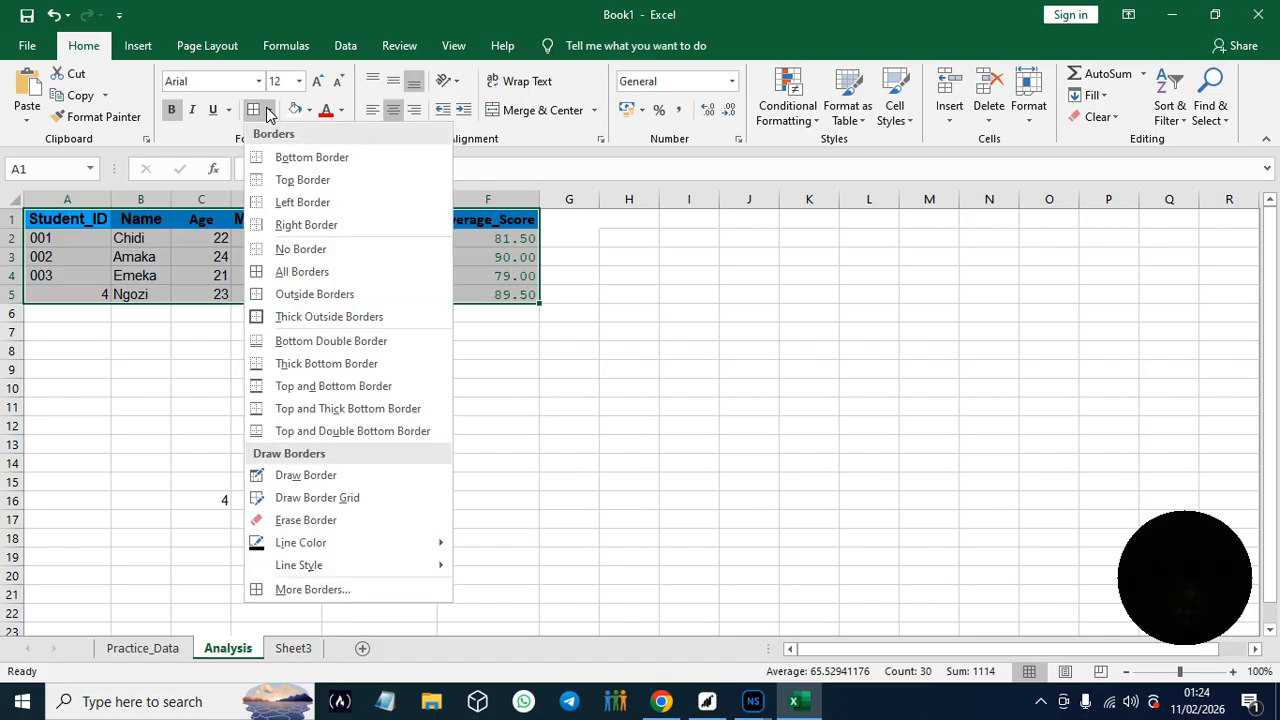
{"action": "left_click", "coordinate": [316, 271]}
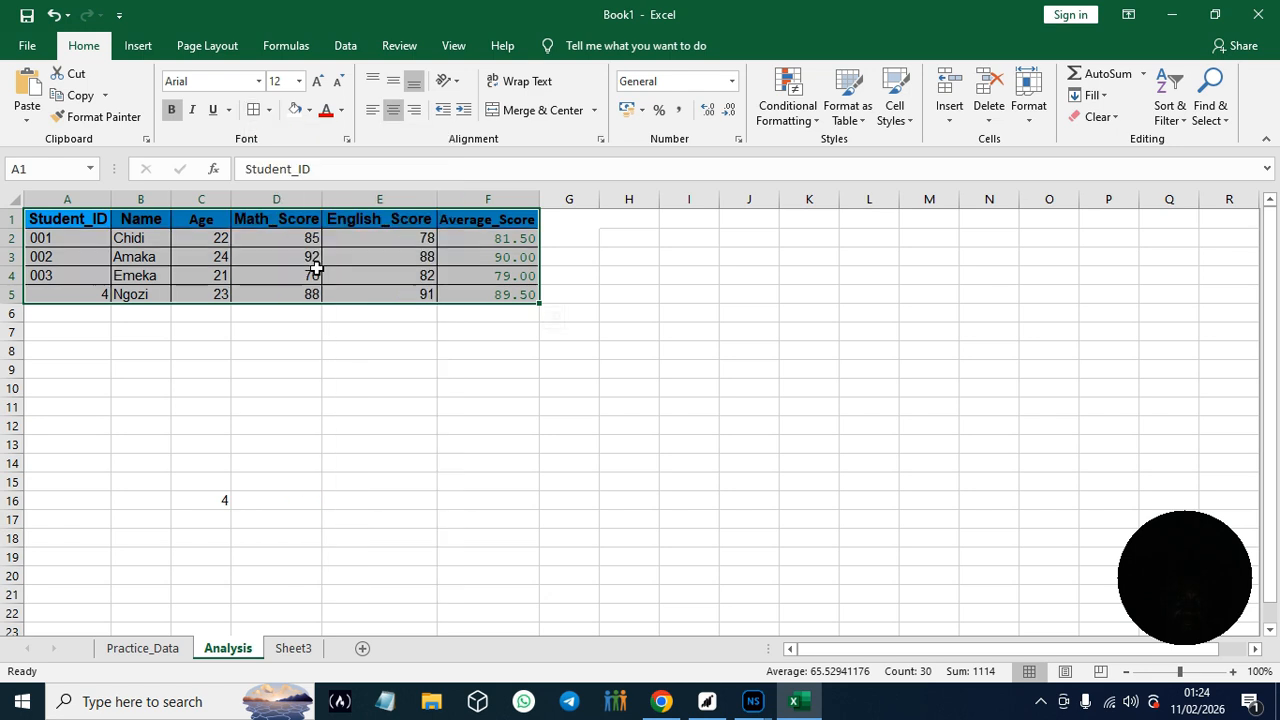
{"action": "left_click", "coordinate": [572, 169]}
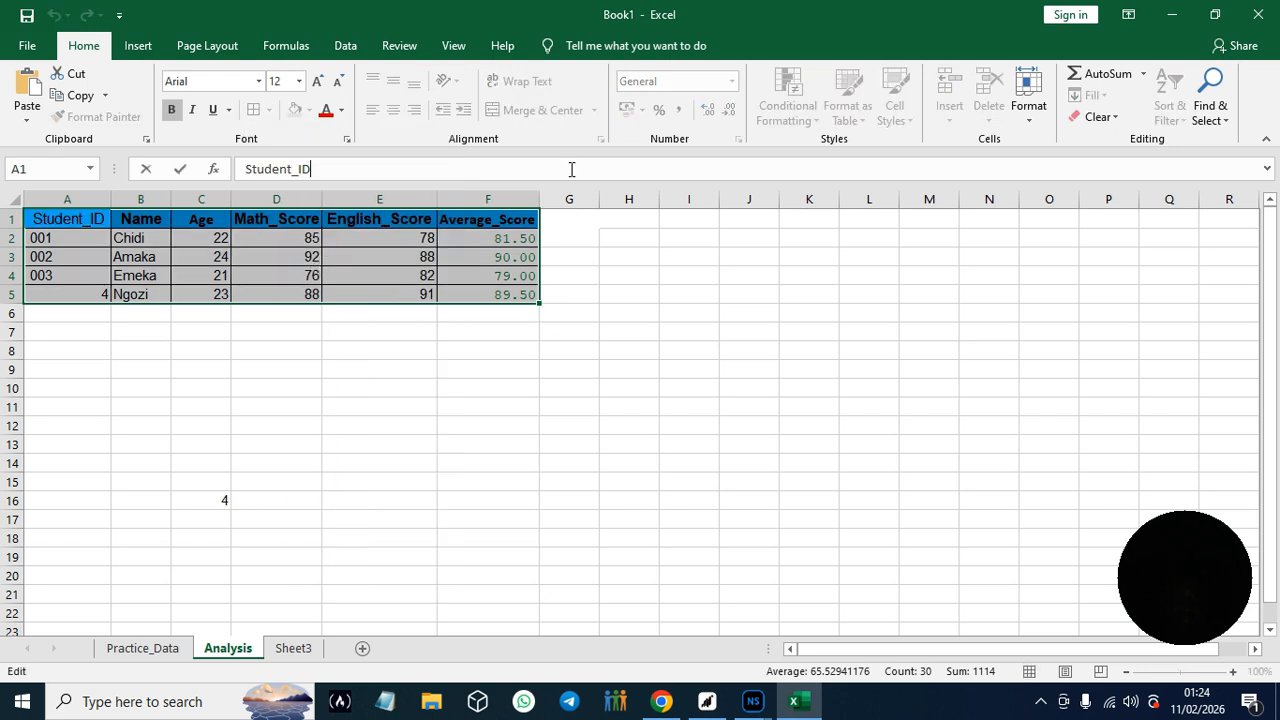
{"action": "left_click", "coordinate": [383, 277]}
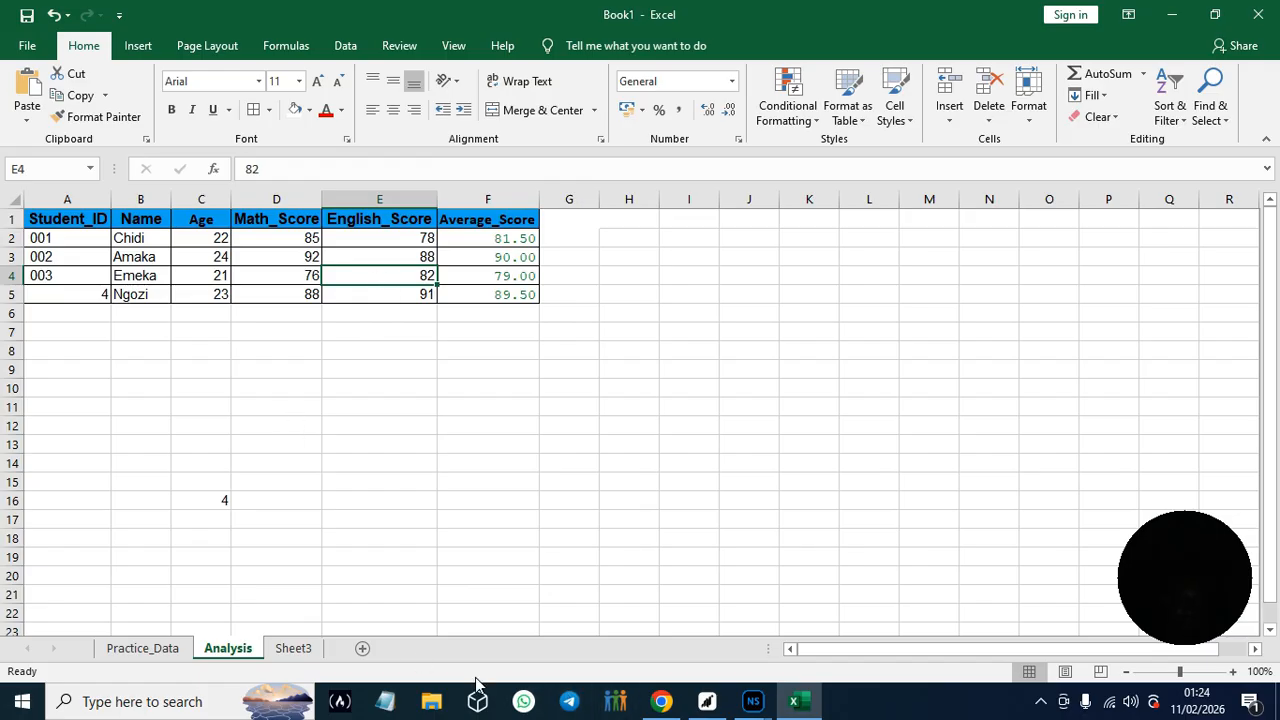
- Start a new student record in row 6 with Student_ID 005, the student's name and age 22
{"action": "left_click", "coordinate": [88, 311]}
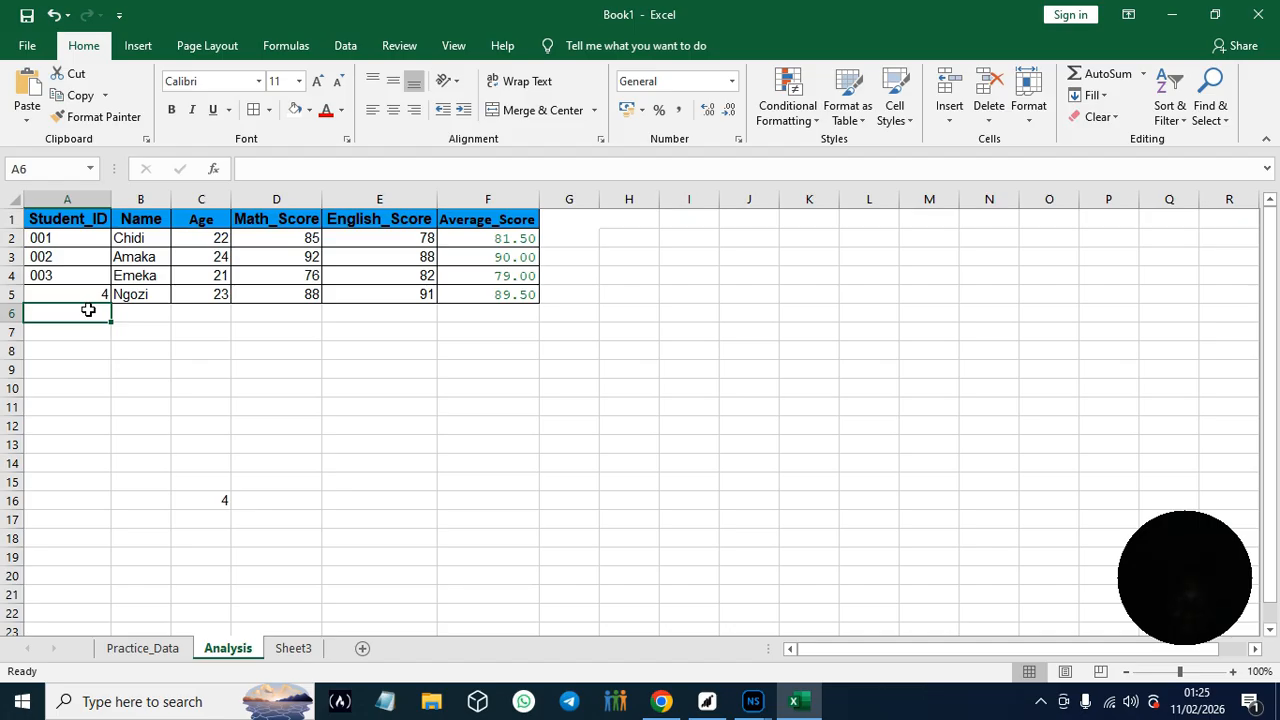
{"action": "type", "text": "005"}
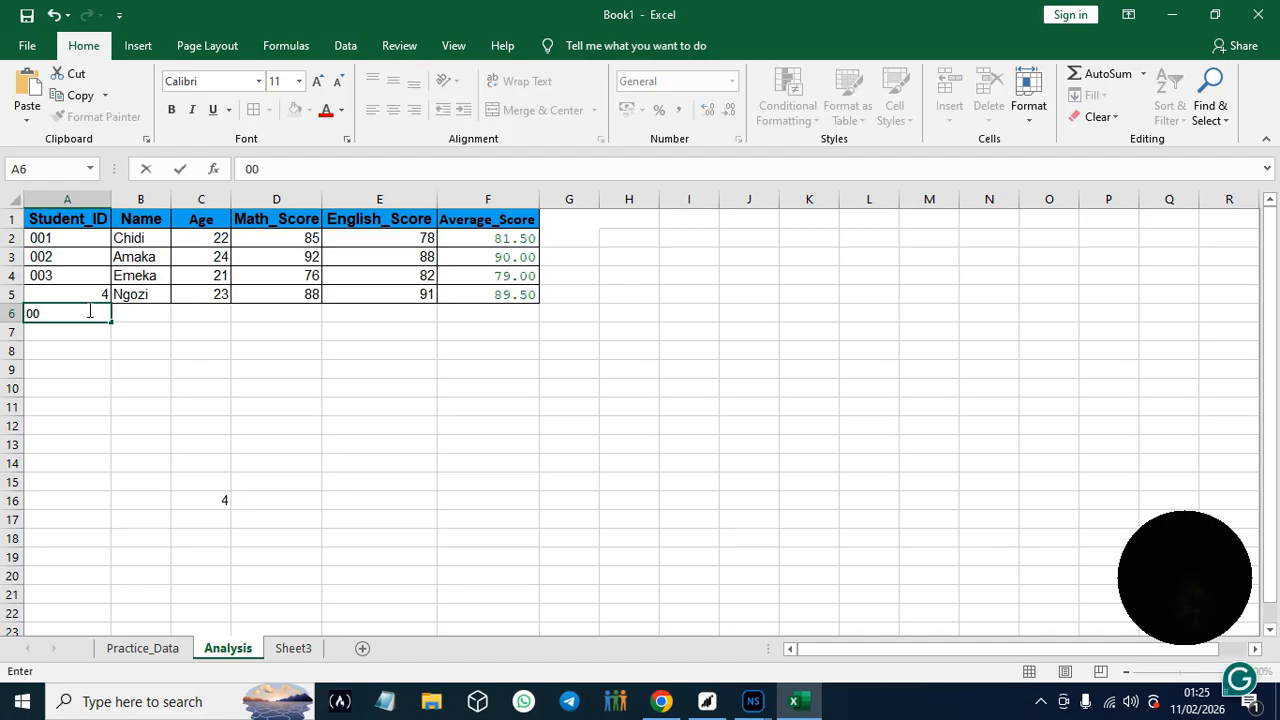
{"action": "left_click", "coordinate": [138, 315]}
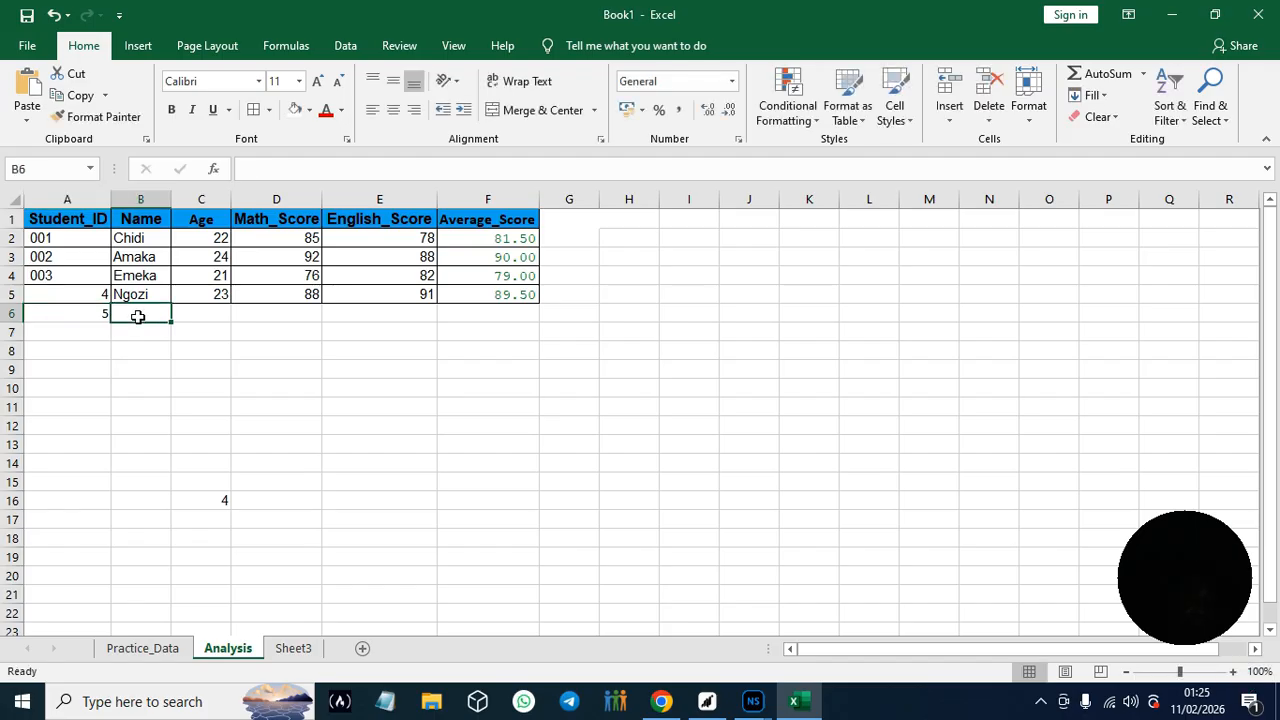
{"action": "type", "text": "J"}
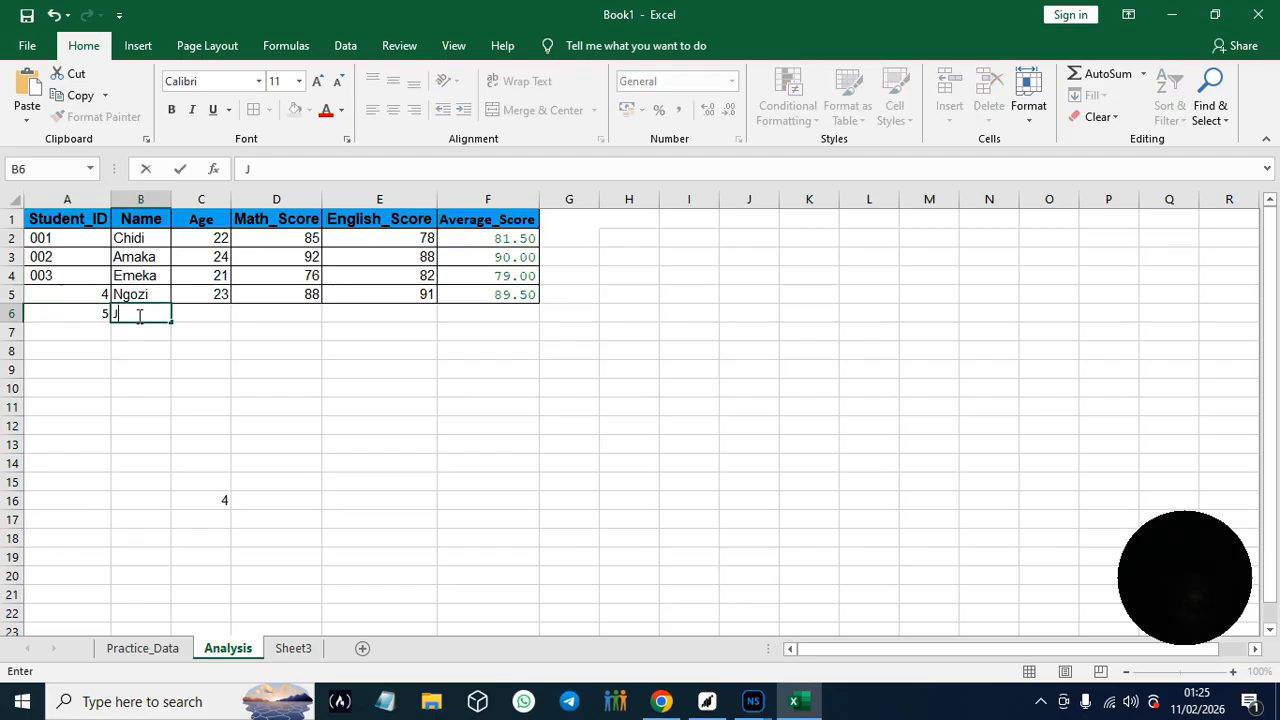
{"action": "type", "text": "ames"}
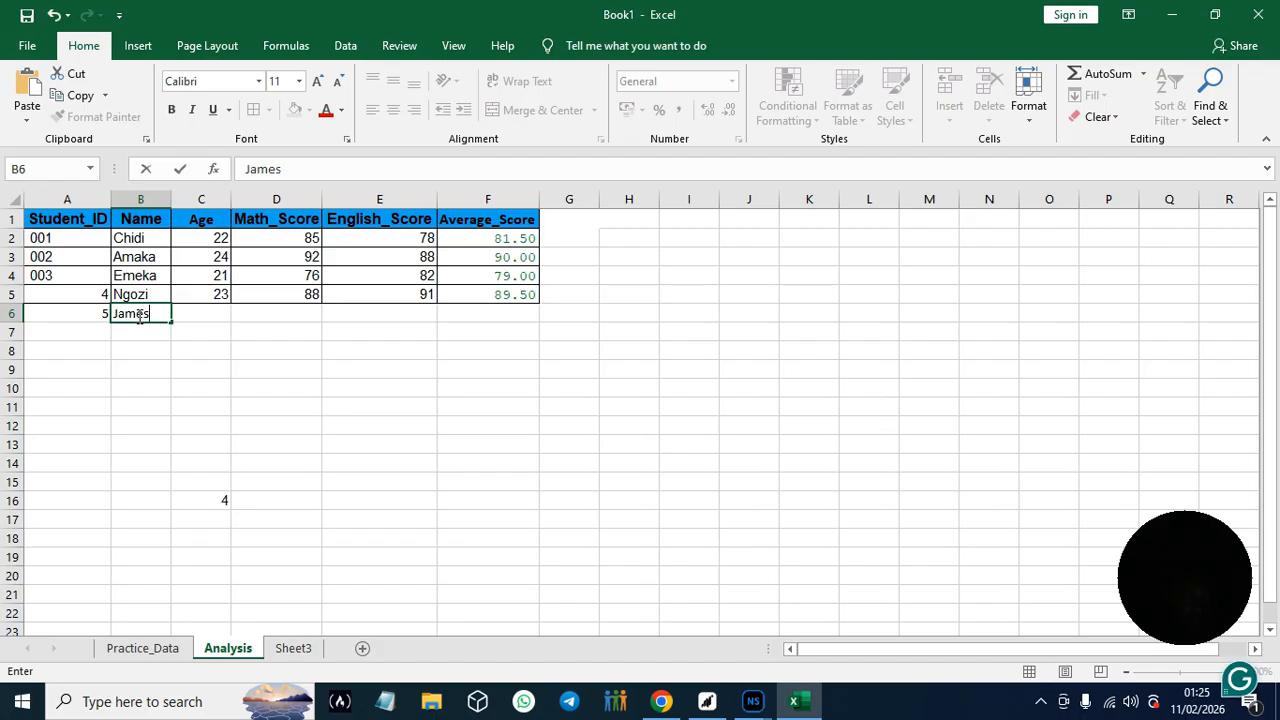
{"action": "left_click", "coordinate": [209, 320]}
{"action": "type", "text": "22"}
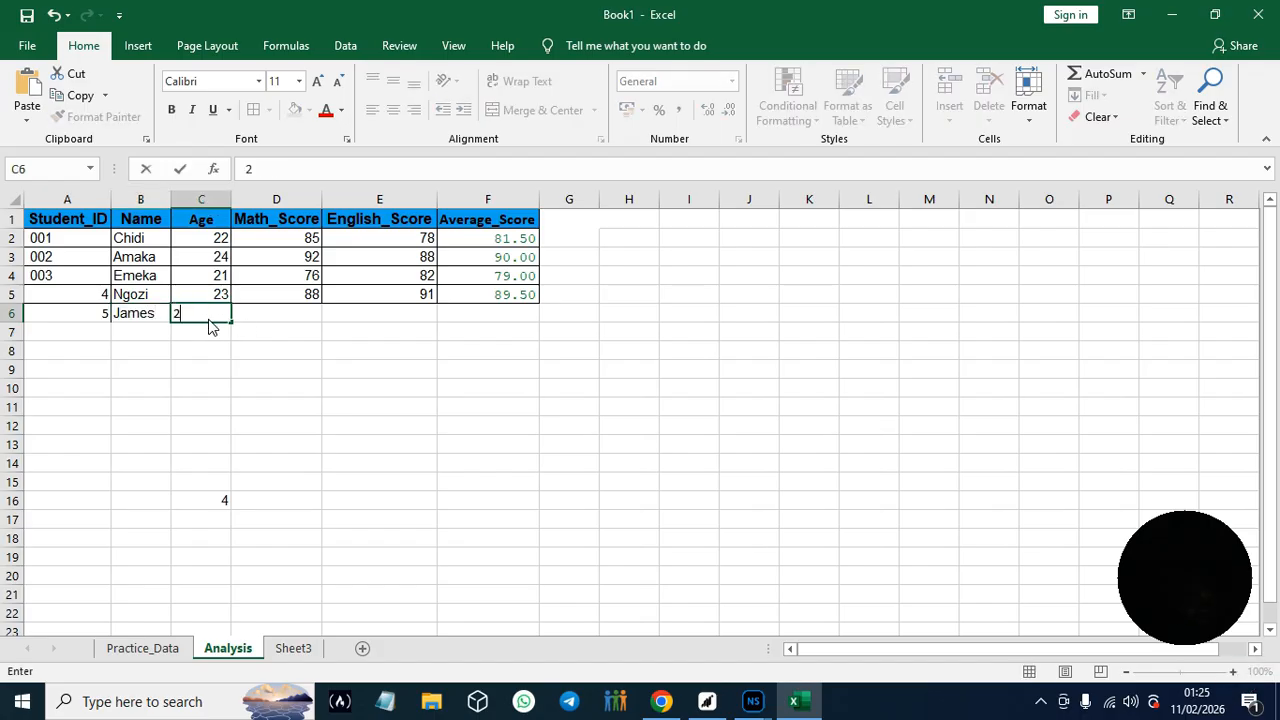
- Complete the row 6 record with a Math_Score of 65 and an English_Score of 71
{"action": "left_click", "coordinate": [308, 320]}
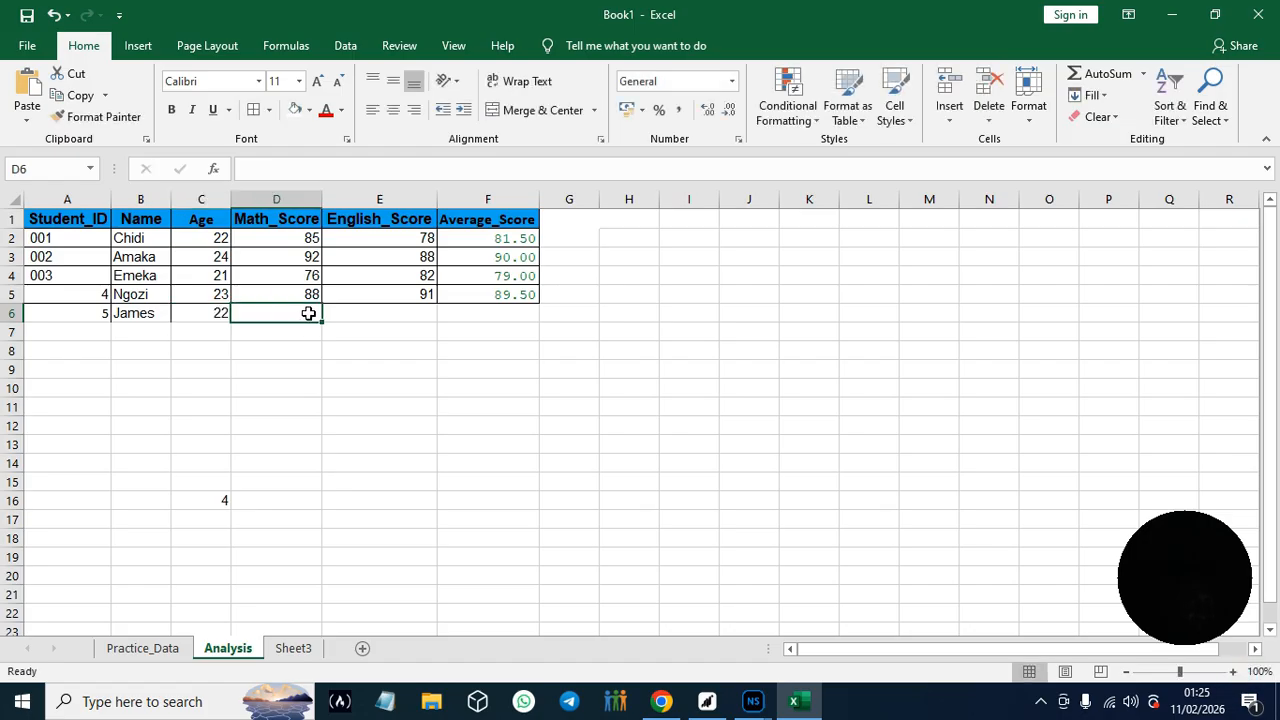
{"action": "type", "text": "65"}
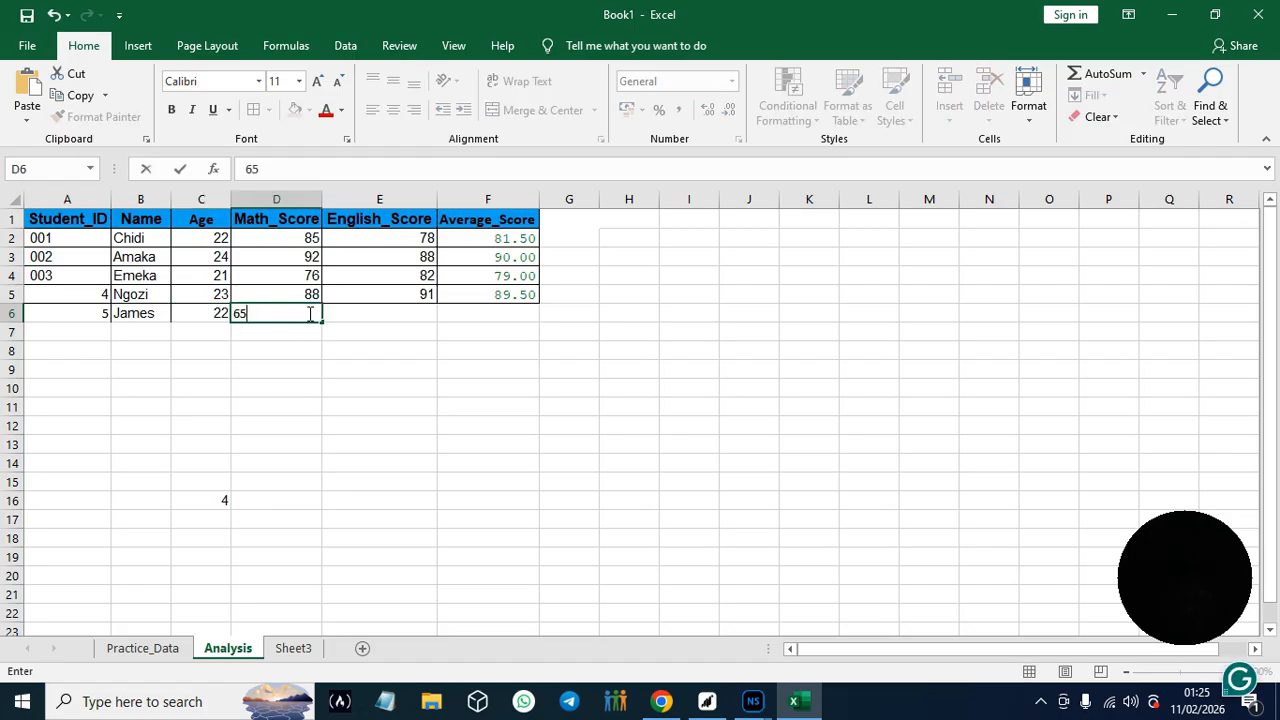
{"action": "left_click", "coordinate": [430, 317]}
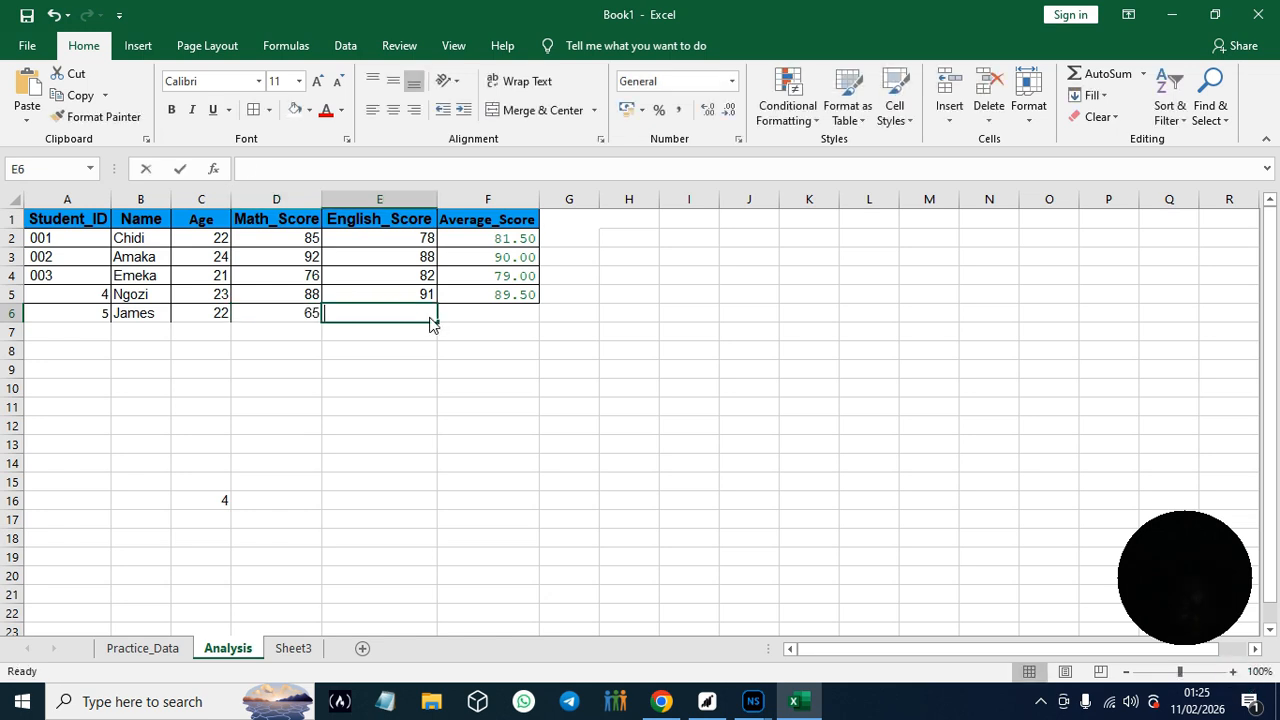
{"action": "type", "text": "71"}
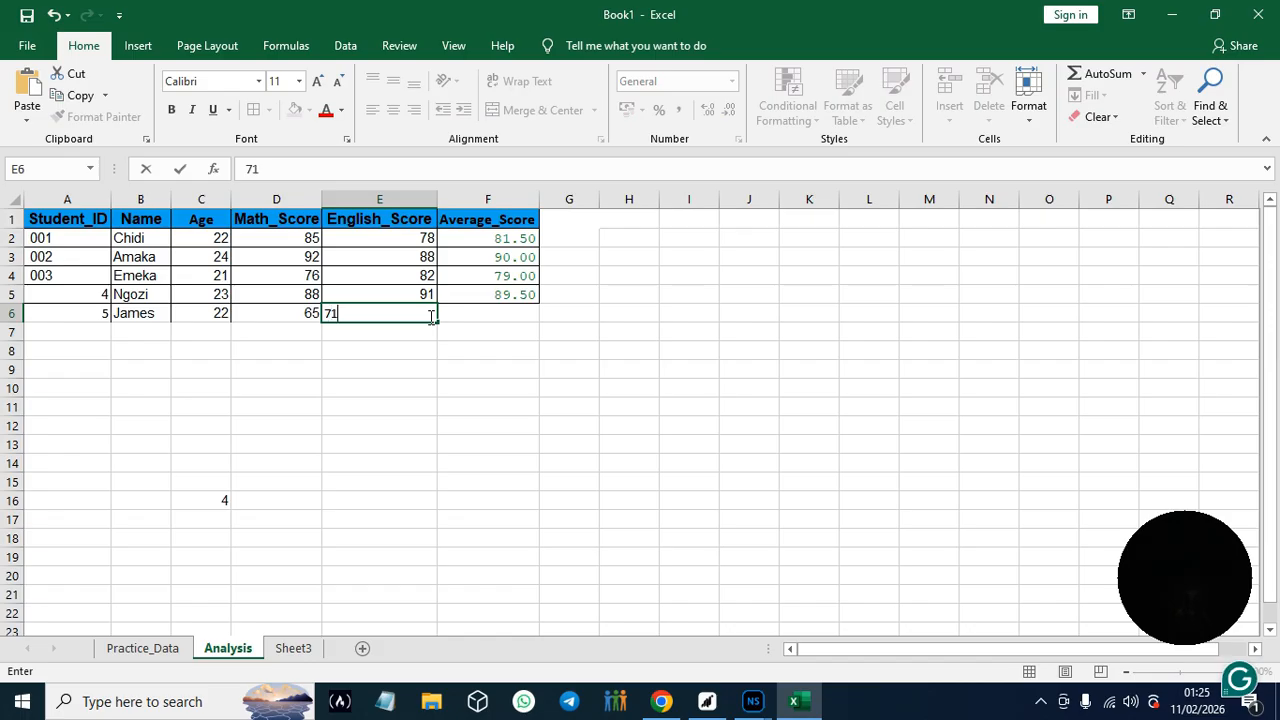
{"action": "left_click", "coordinate": [513, 314]}
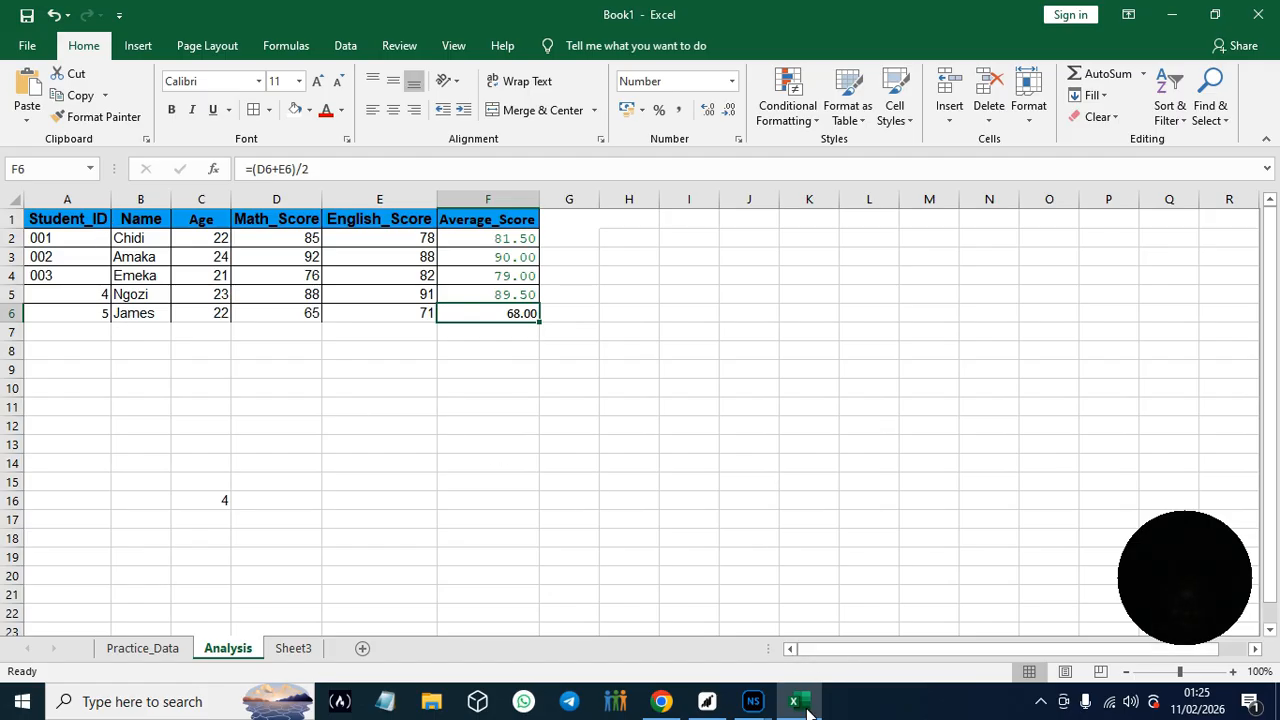
- Switch to the guide in Chrome and read section 3.5 on conditional formatting, Hands-On Practice #6
{"action": "left_click", "coordinate": [664, 705]}
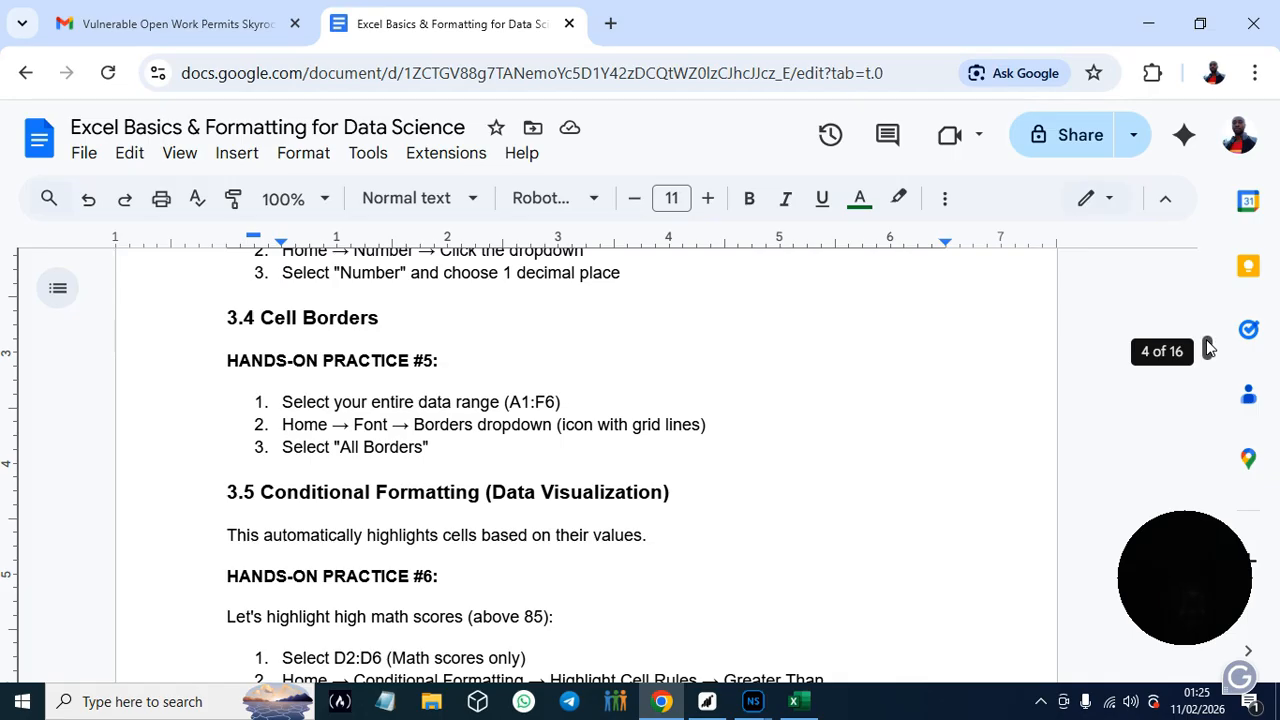
{"action": "scroll", "coordinate": [1208, 348], "scroll_direction": "down", "scroll_amount": 1}
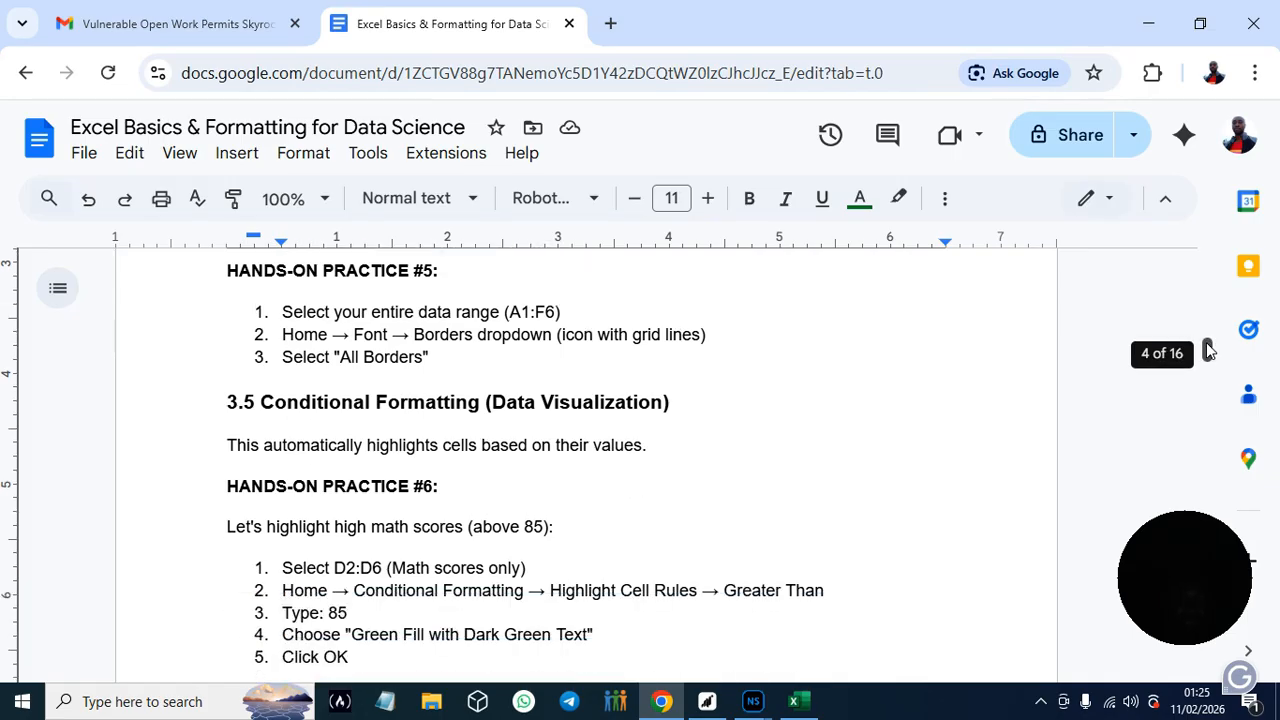
{"action": "scroll", "coordinate": [1208, 348], "scroll_direction": "down", "scroll_amount": 1}
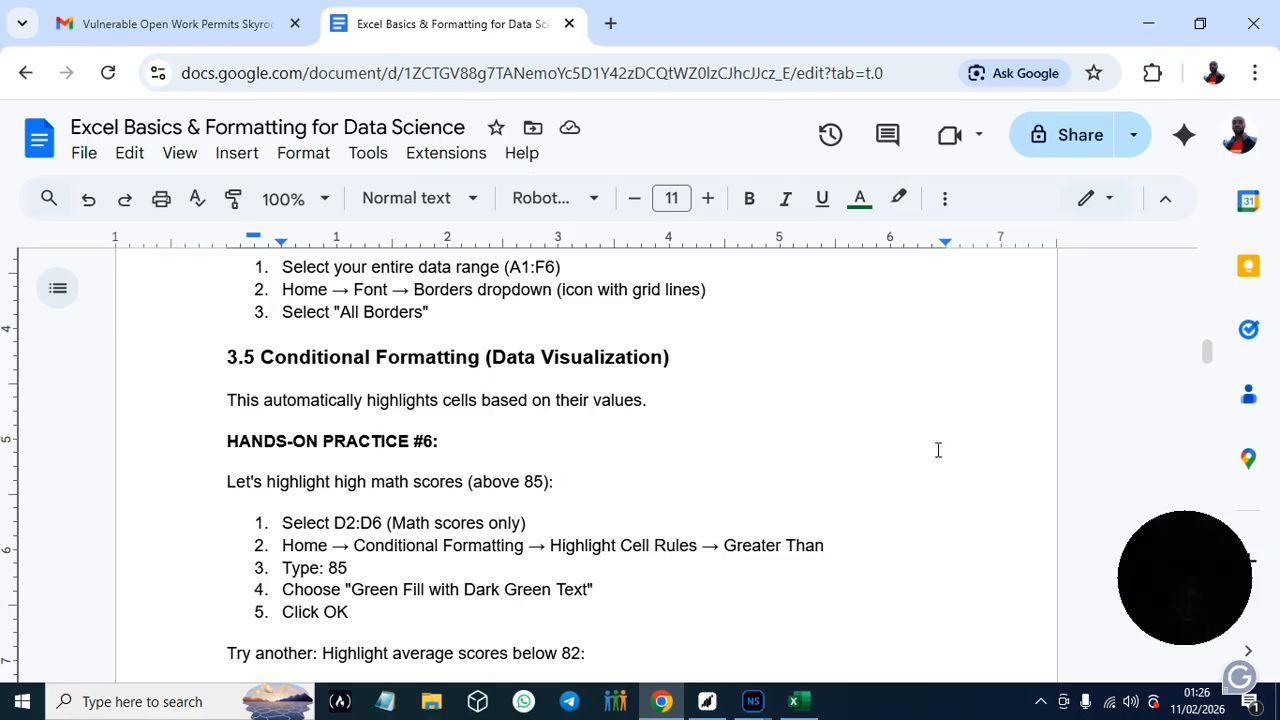
{"action": "left_click_drag", "start_coordinate": [1208, 353], "coordinate": [1208, 358]}
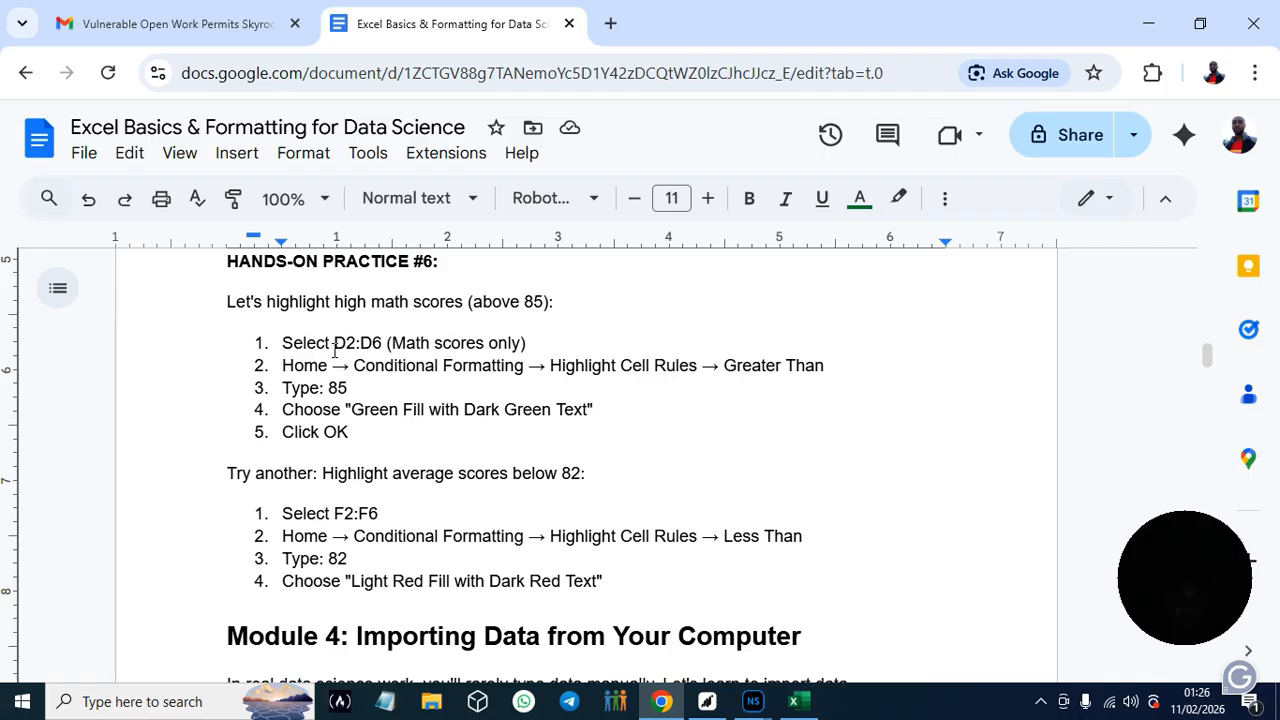
- Switch to Excel and start a Greater Than highlight rule for the math scores in D2:D6, checking the guide's instructions in Chrome
{"action": "left_click", "coordinate": [796, 702]}
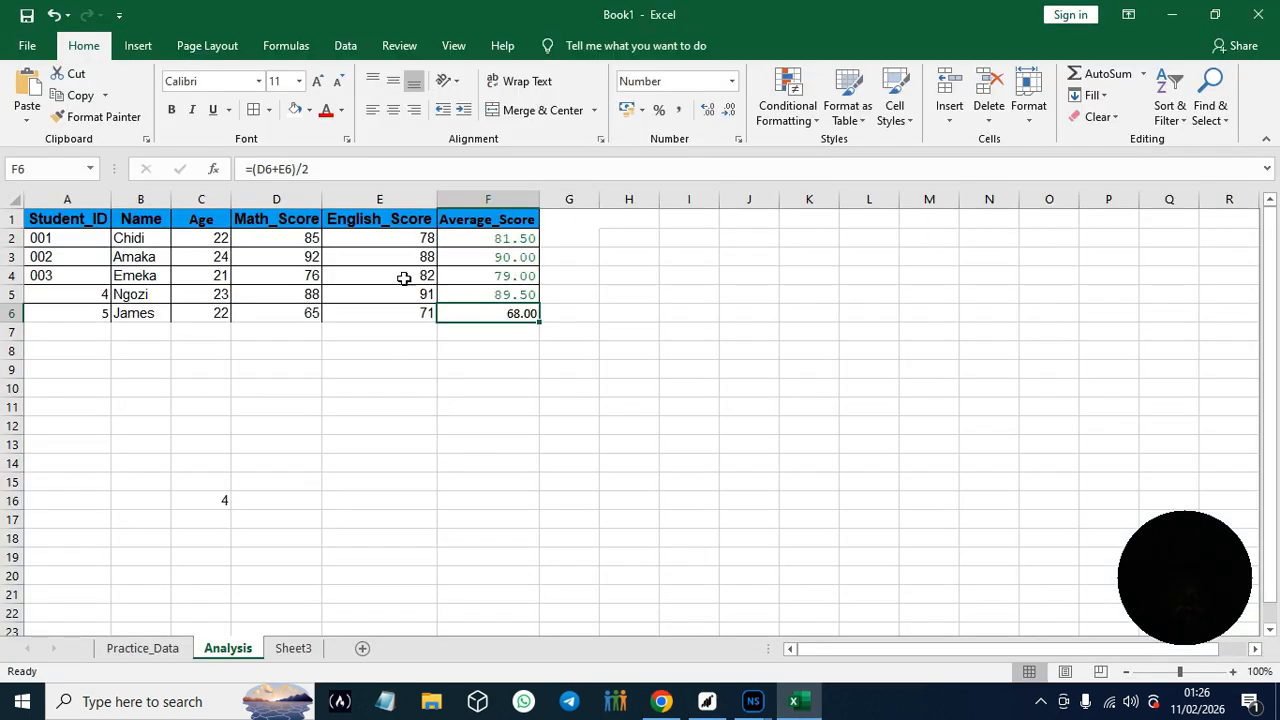
{"action": "left_click", "coordinate": [268, 243]}
{"action": "left_click_drag", "start_coordinate": [268, 243], "coordinate": [293, 319]}
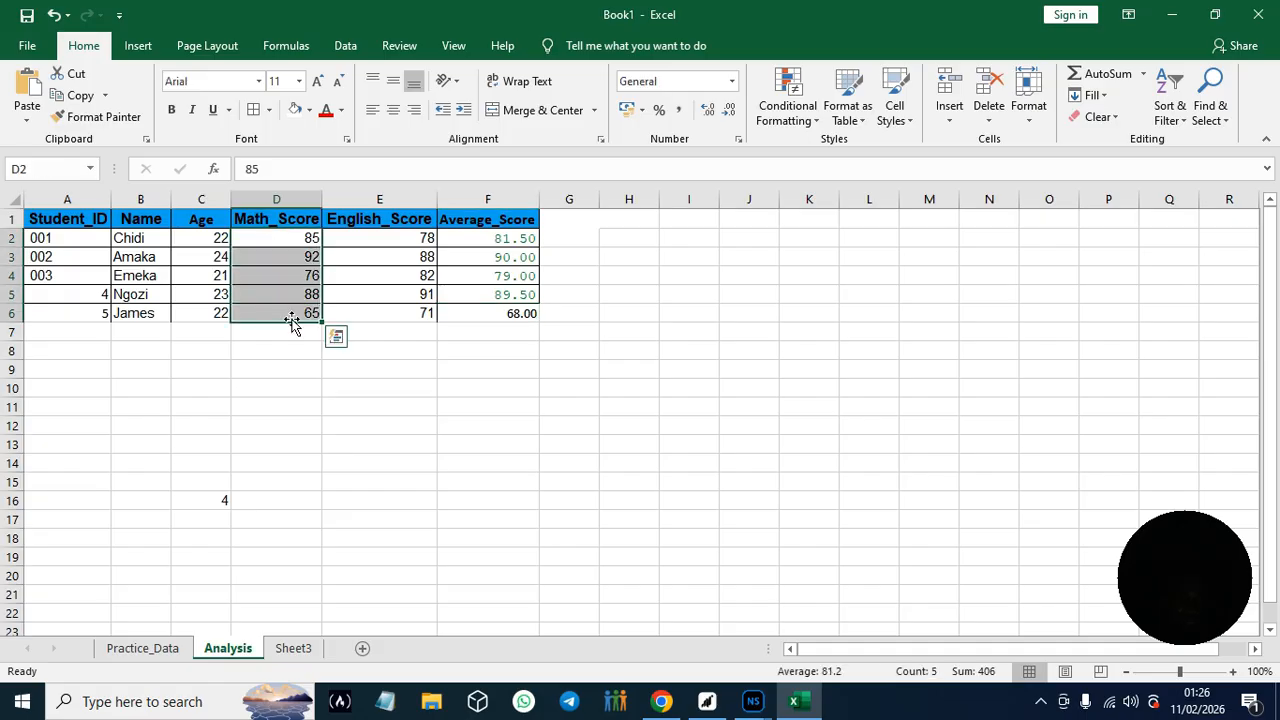
{"action": "left_click", "coordinate": [661, 702]}
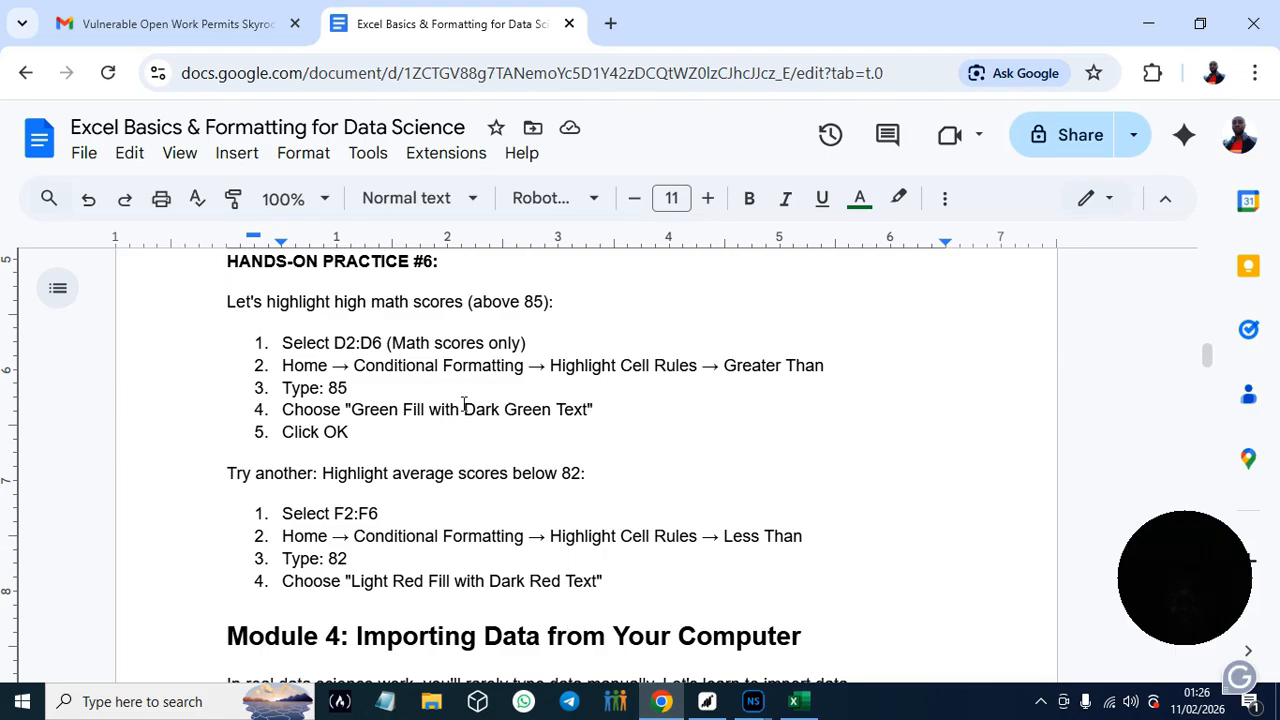
{"action": "left_click", "coordinate": [800, 704]}
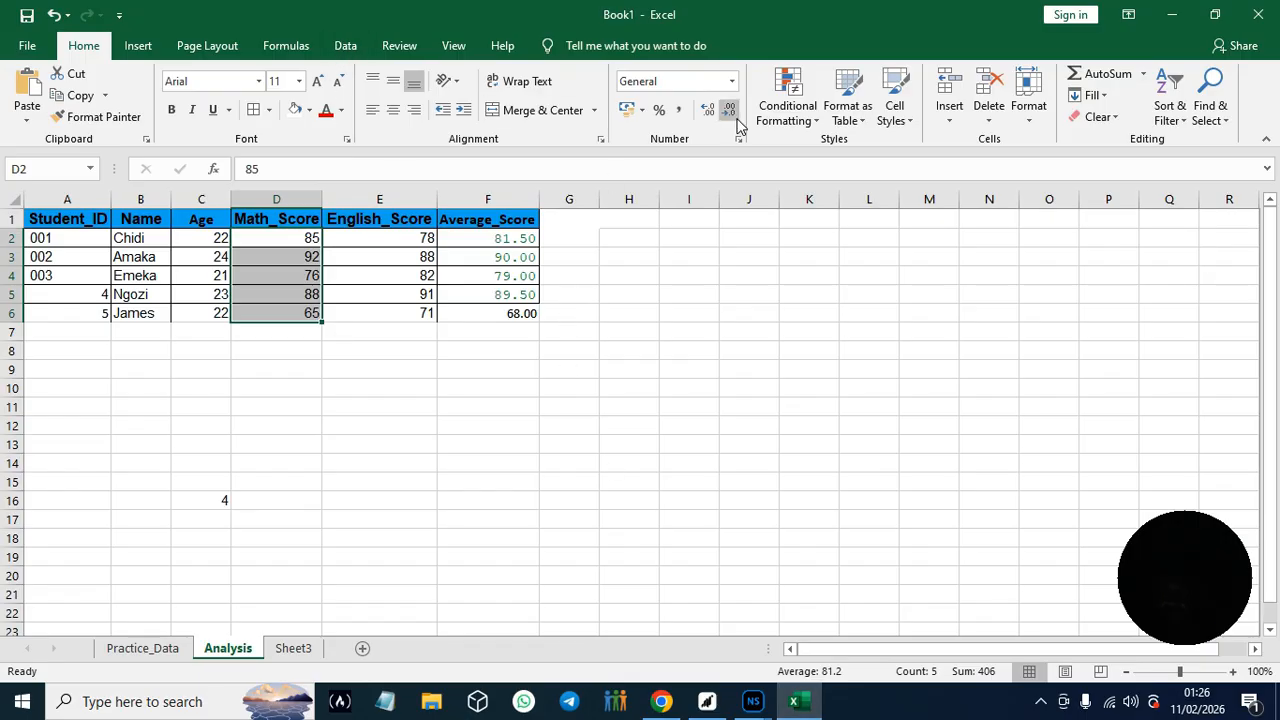
{"action": "left_click", "coordinate": [815, 116]}
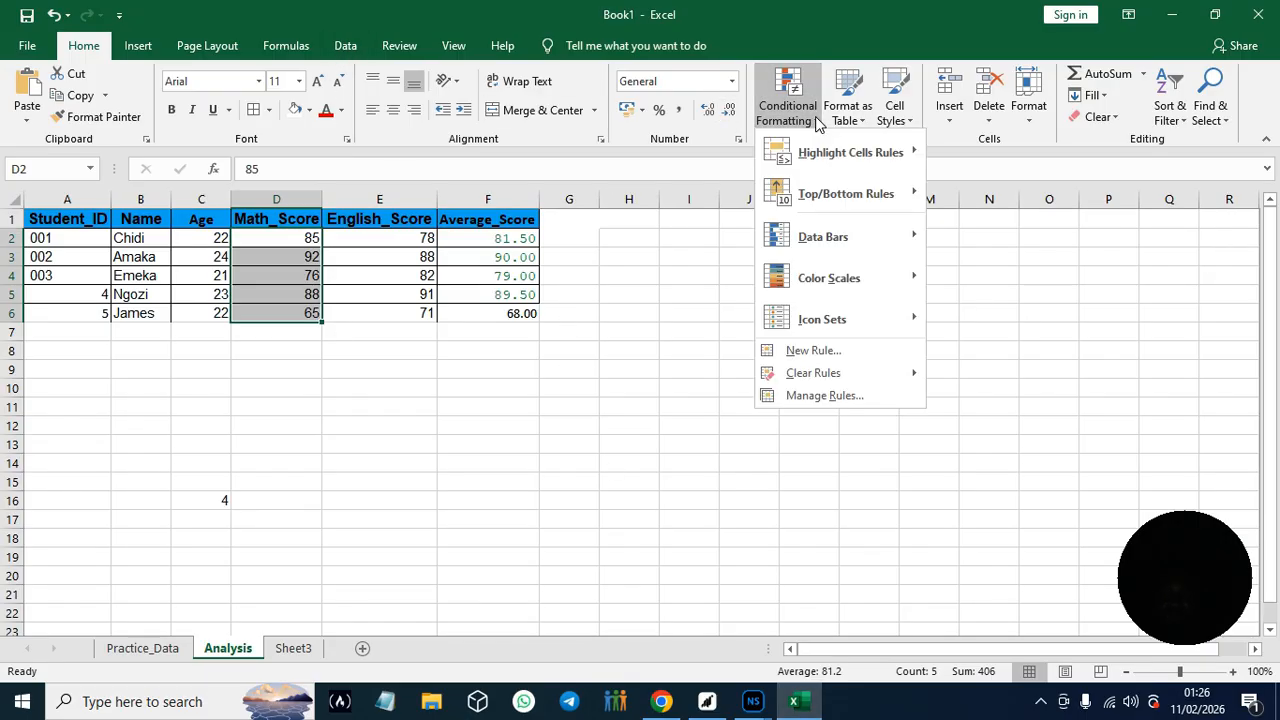
{"action": "mouse_move", "coordinate": [849, 175]}
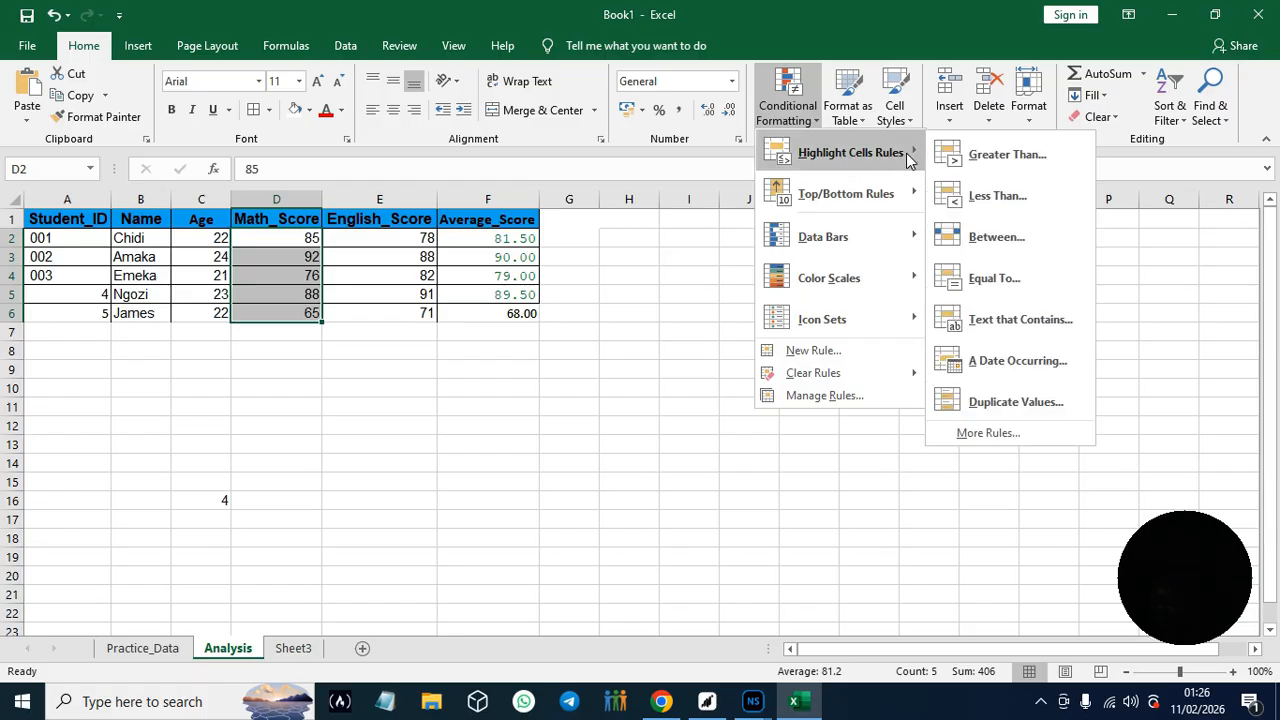
{"action": "left_click", "coordinate": [996, 157]}
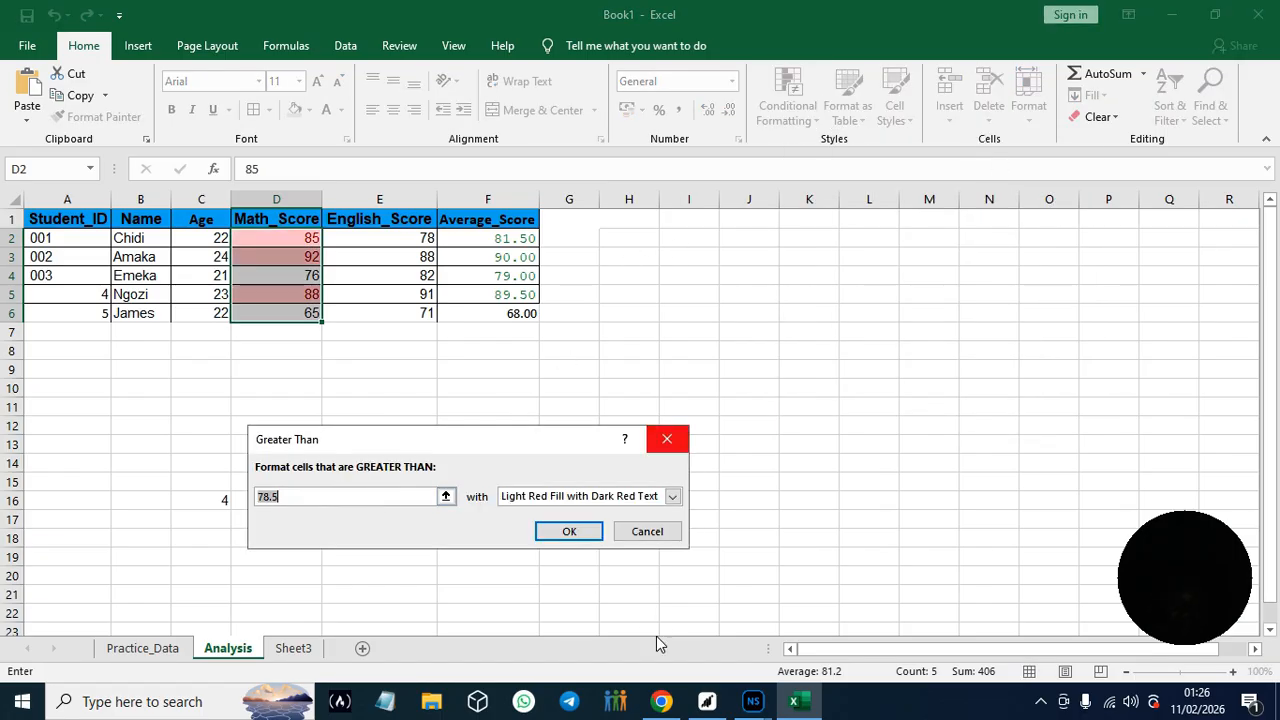
- Copy the threshold 85 from the guide into the Greater Than rule and apply it with Green Fill with Dark Green Text
{"action": "left_click", "coordinate": [661, 702]}
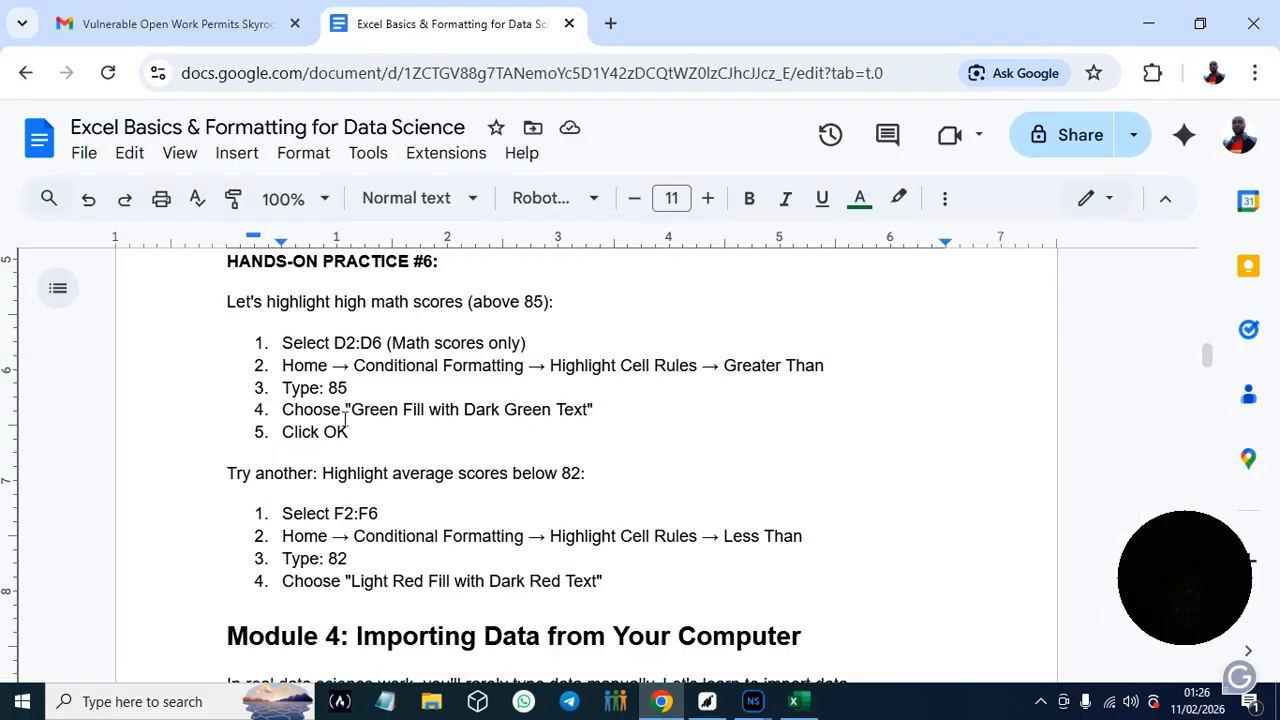
{"action": "left_click_drag", "start_coordinate": [329, 390], "coordinate": [351, 388]}
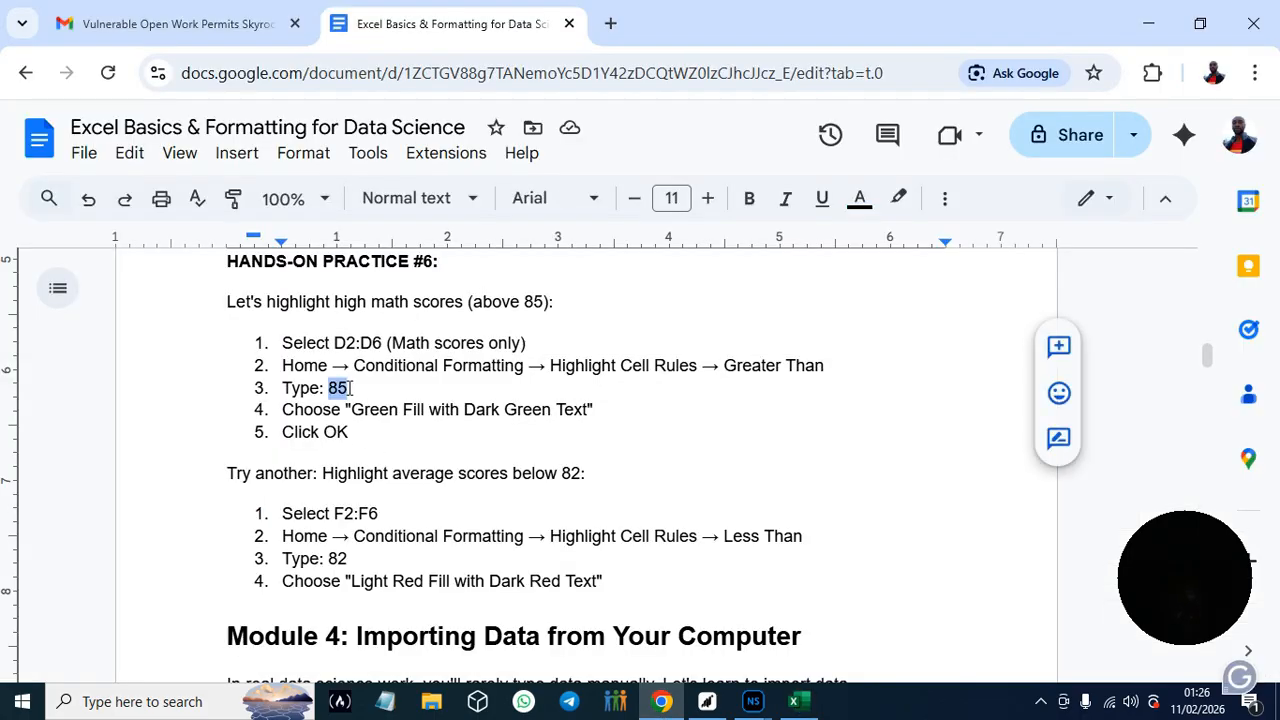
{"action": "left_click", "coordinate": [794, 702]}
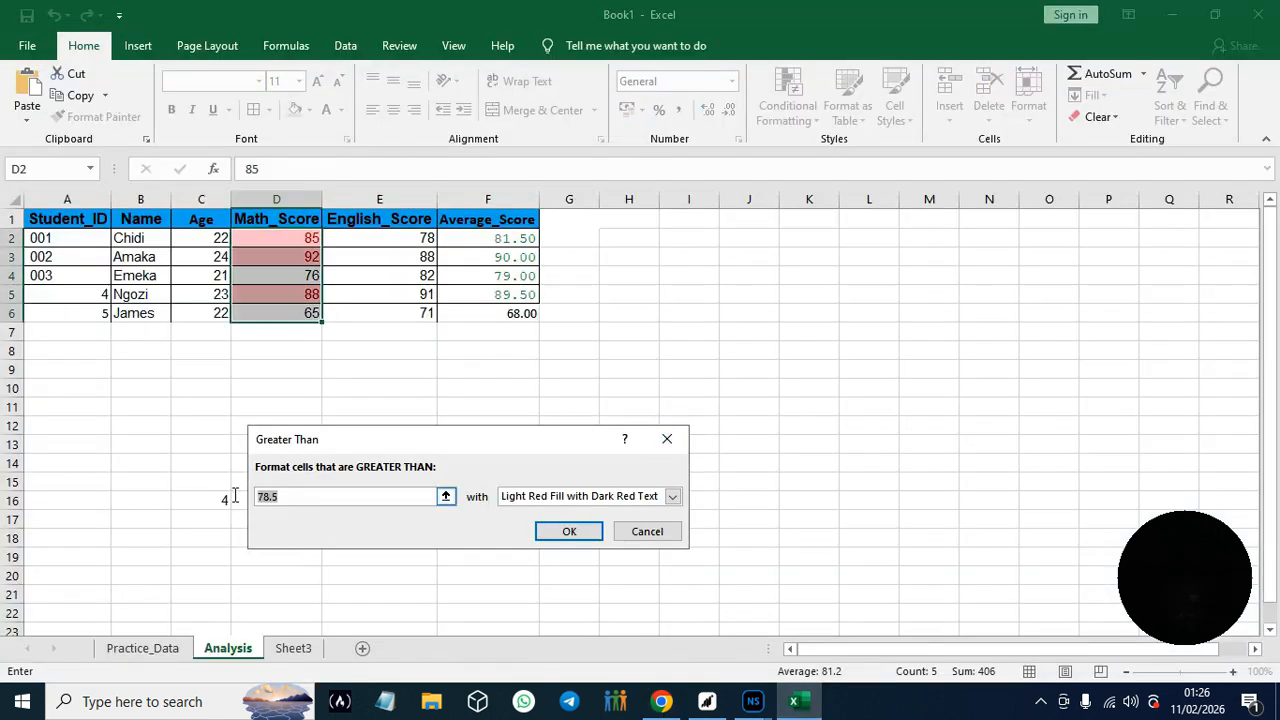
{"action": "type", "text": "85"}
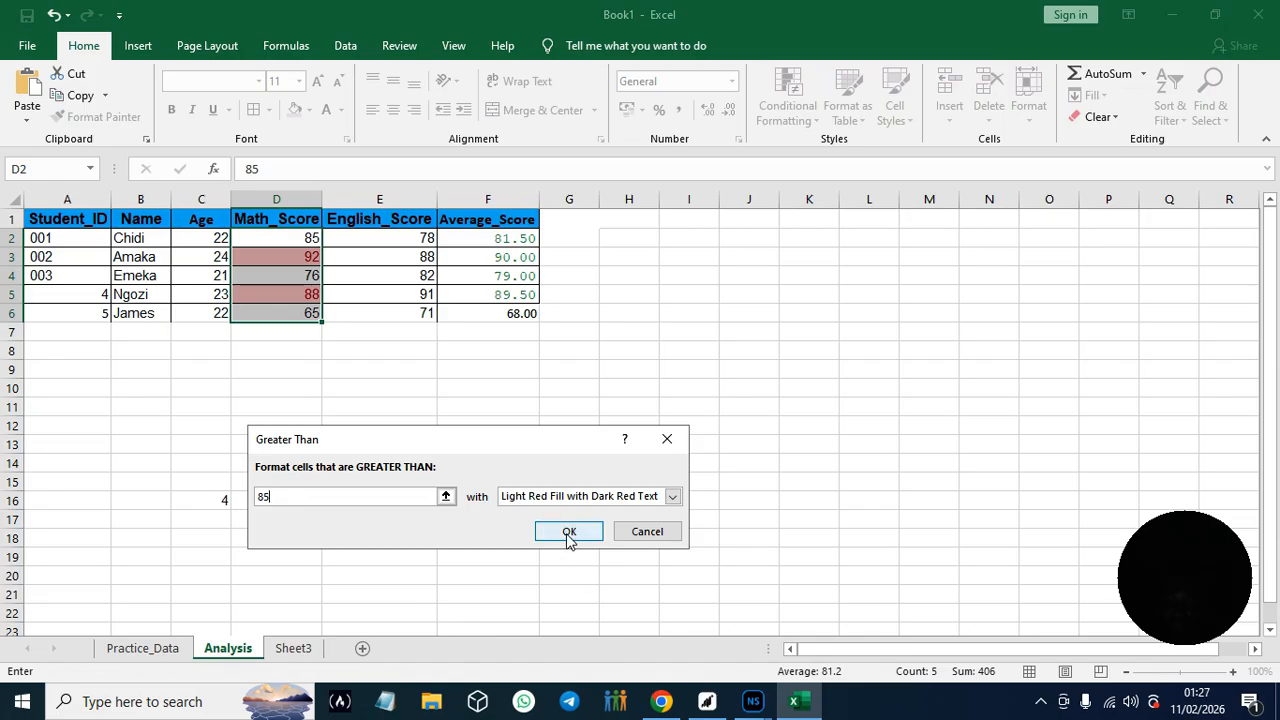
{"action": "left_click", "coordinate": [670, 495]}
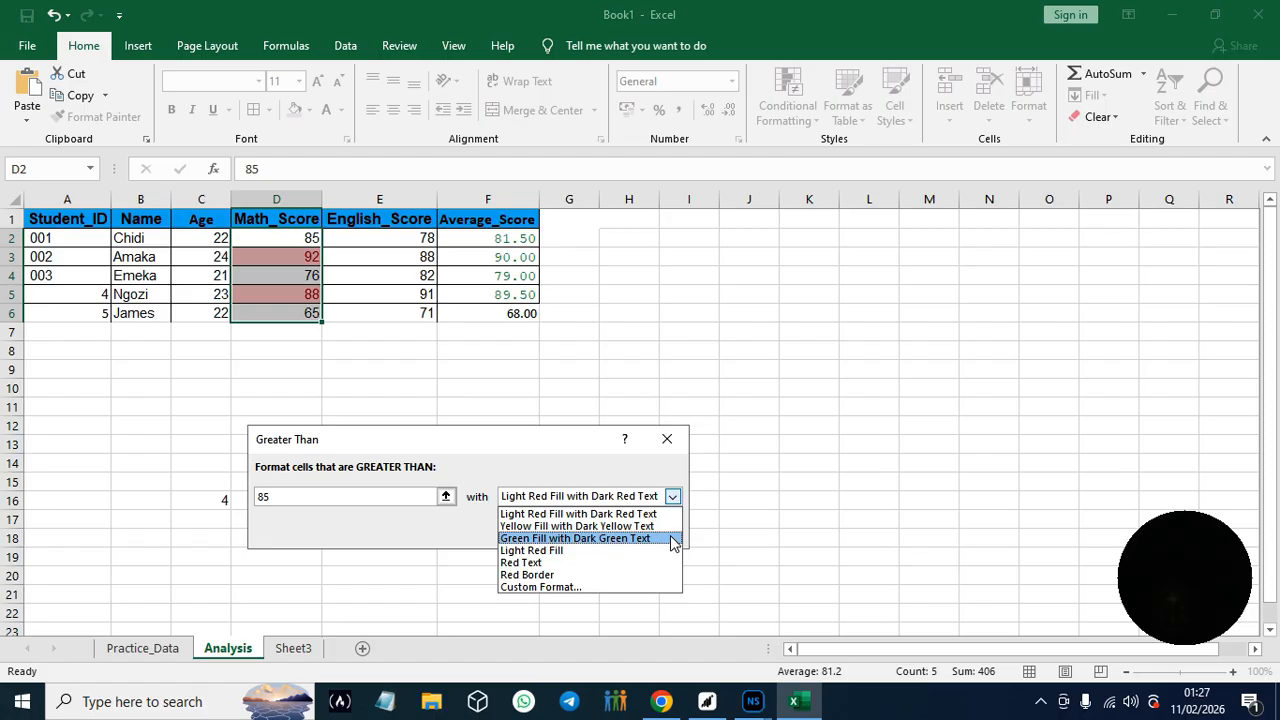
{"action": "left_click", "coordinate": [673, 540]}
{"action": "left_click", "coordinate": [586, 531]}
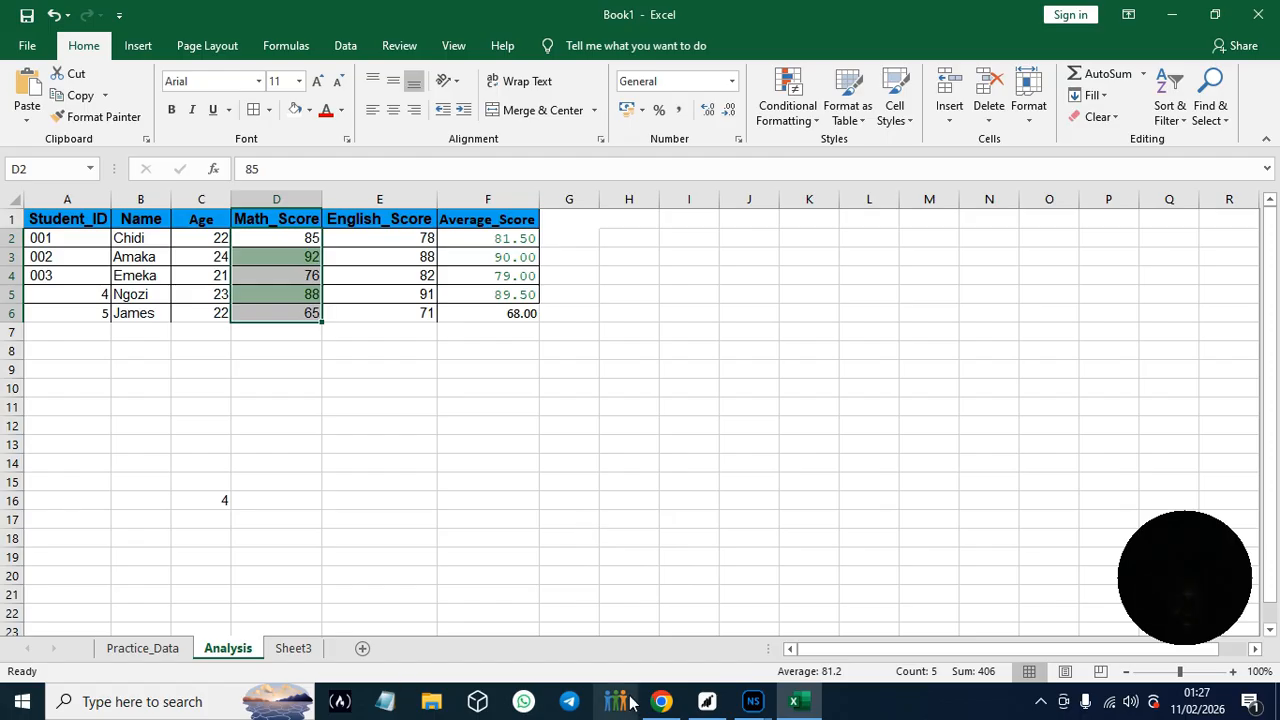
- Consult the guide's second highlighting exercise, select the average scores F2:F6 in Excel, and copy the threshold 82 from the guide
{"action": "left_click", "coordinate": [662, 705]}
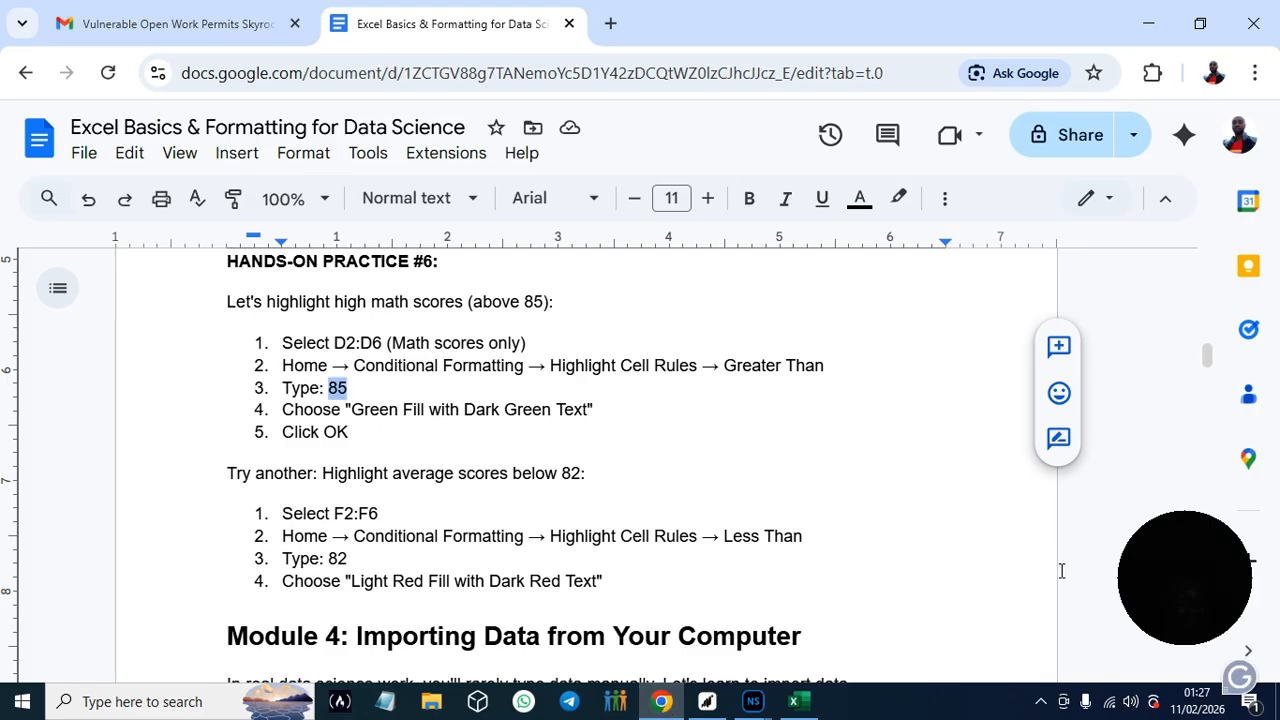
{"action": "scroll", "coordinate": [1211, 354], "scroll_direction": "down", "scroll_amount": 1}
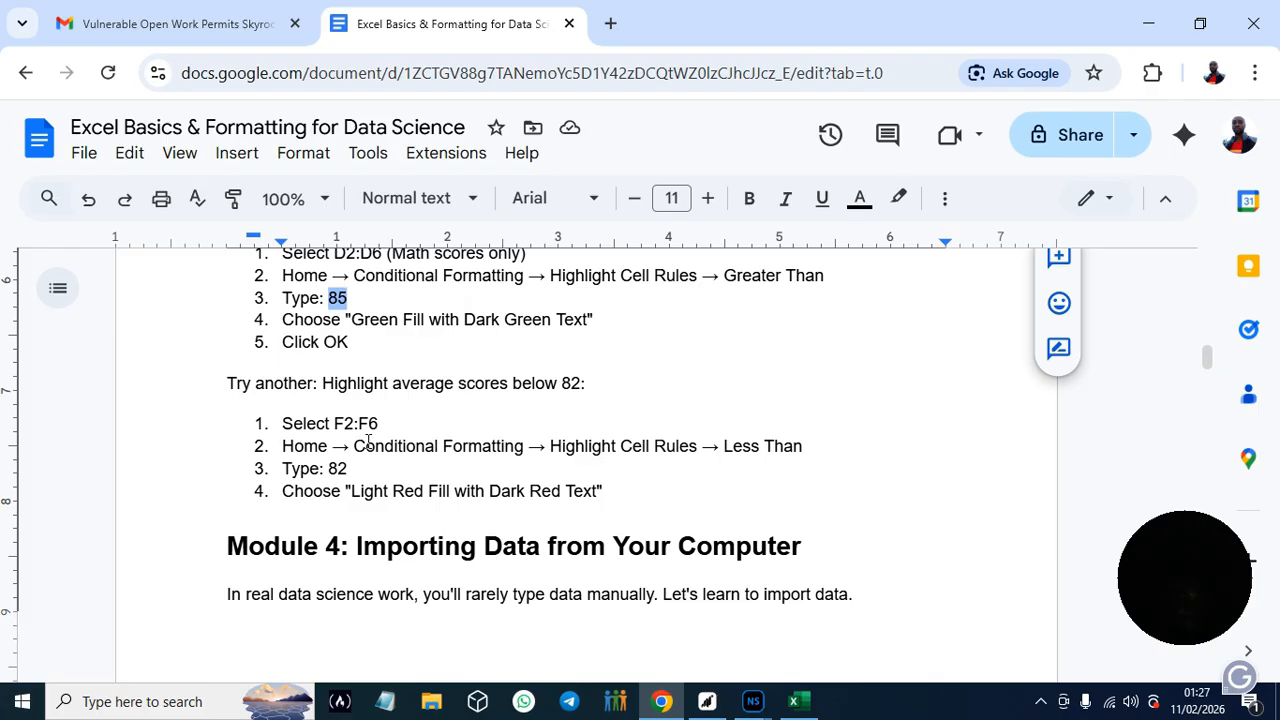
{"action": "left_click", "coordinate": [810, 710]}
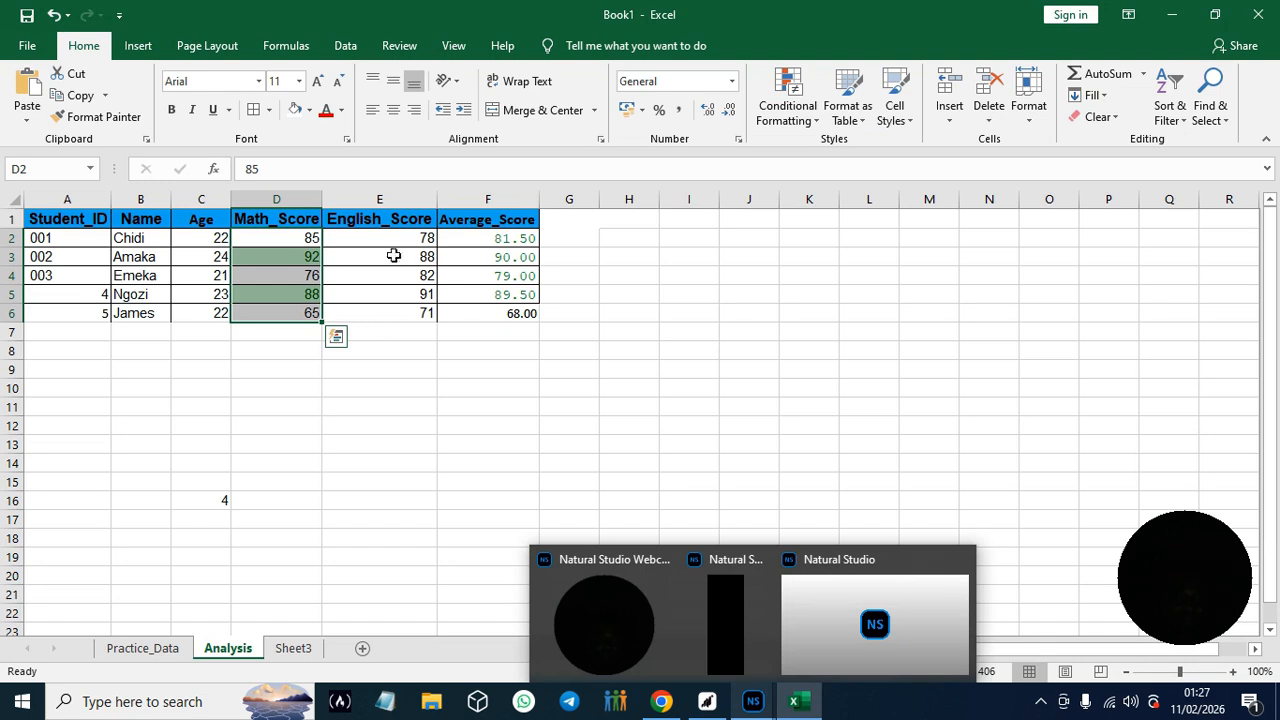
{"action": "left_click_drag", "start_coordinate": [498, 234], "coordinate": [518, 312]}
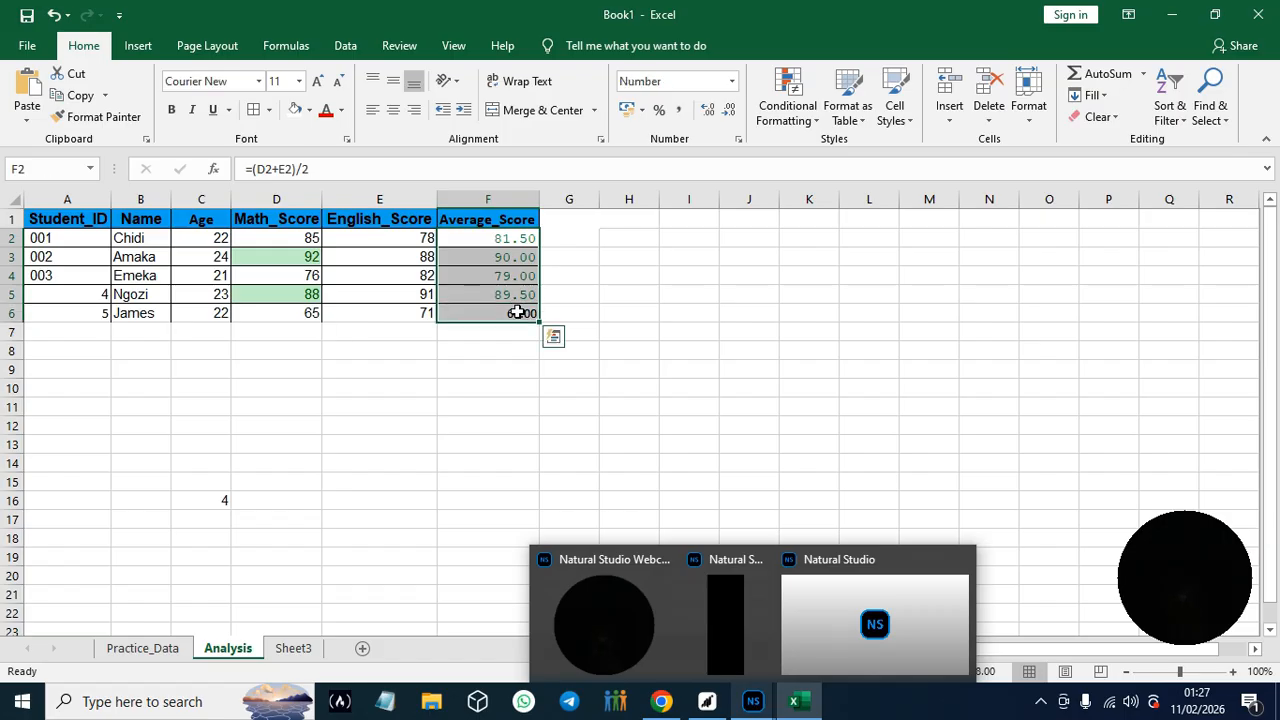
{"action": "left_click", "coordinate": [661, 701]}
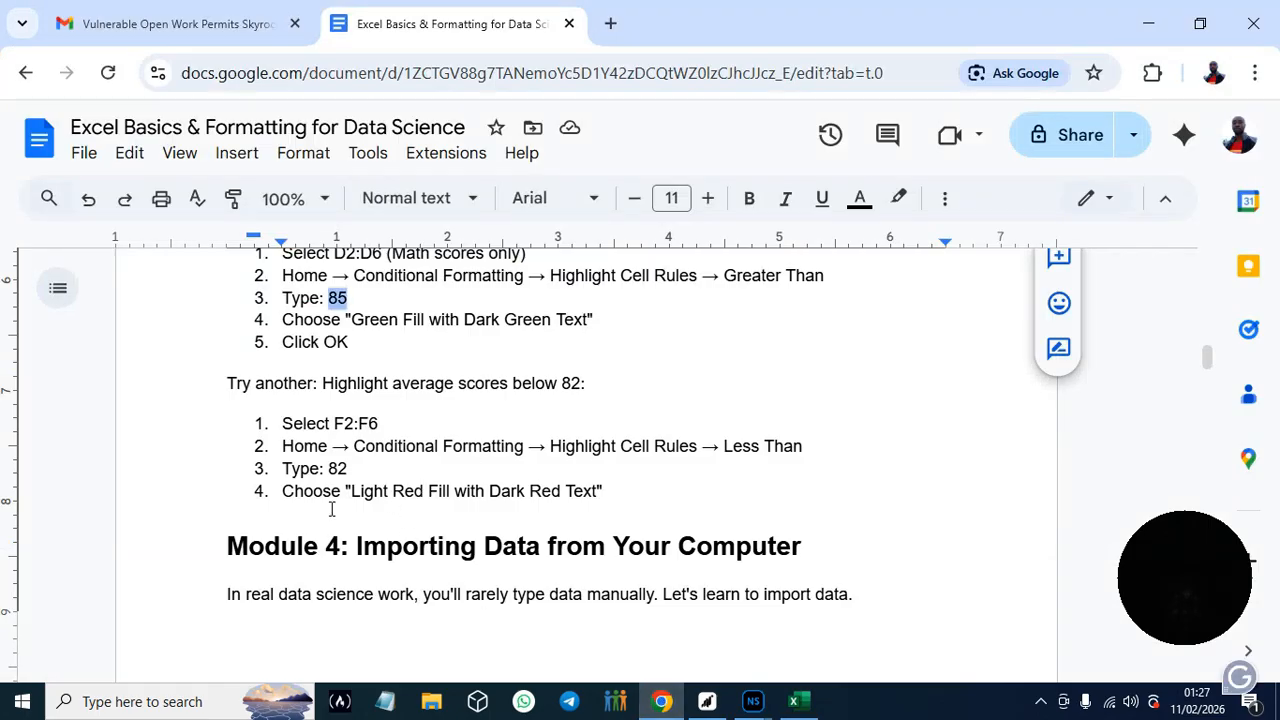
{"action": "left_click_drag", "start_coordinate": [329, 470], "coordinate": [349, 469]}
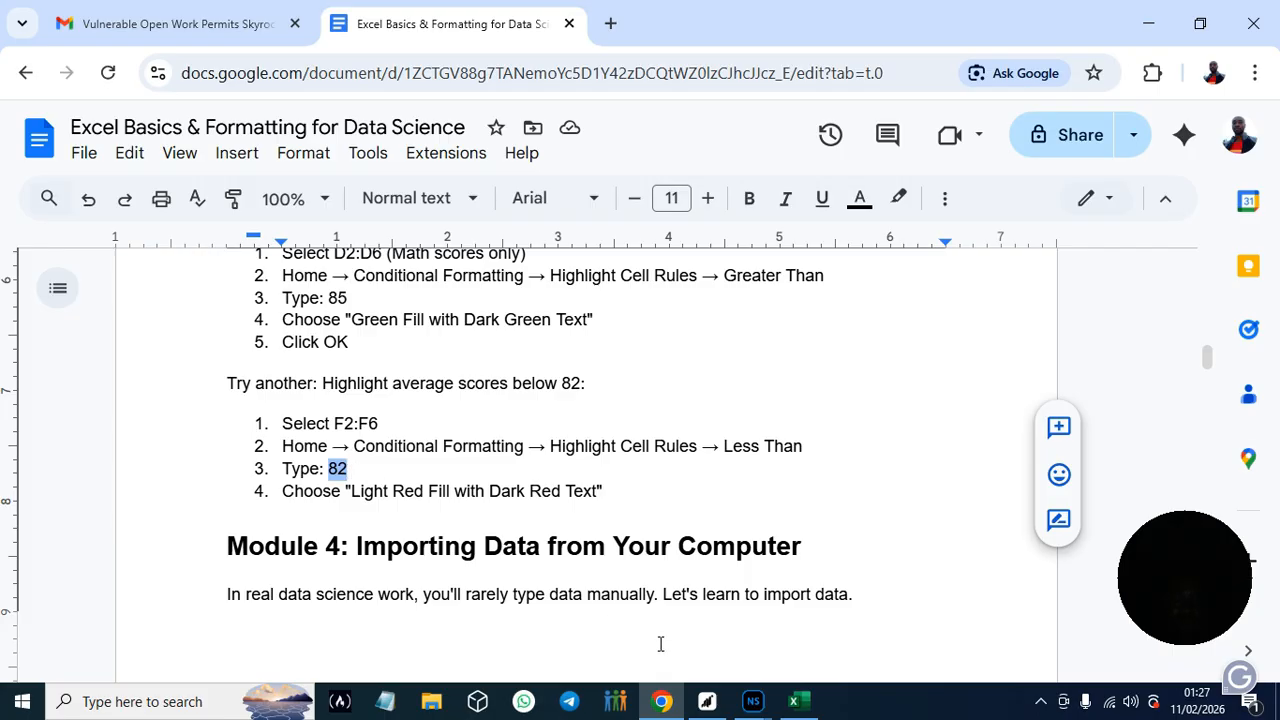
{"action": "left_click", "coordinate": [800, 705]}
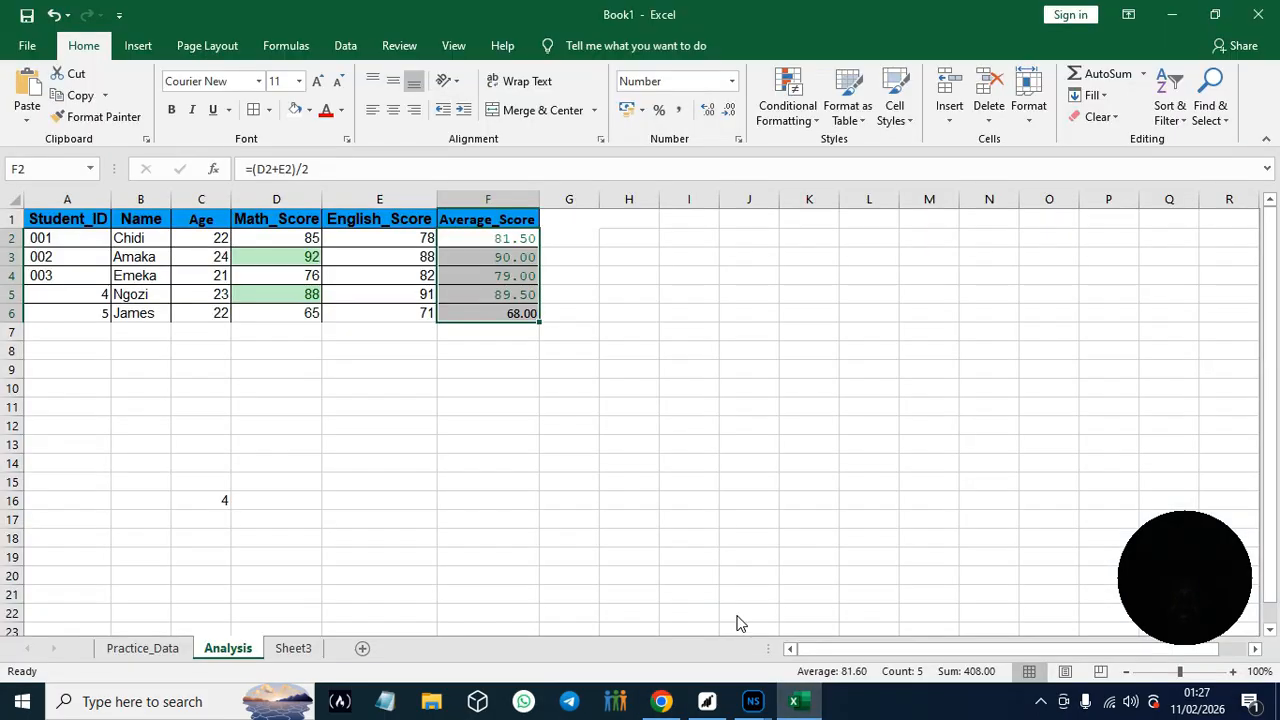
- Apply a Less Than 82 highlight rule to the average scores in F2:F6 with Light Red Fill with Dark Red Text
{"action": "left_click", "coordinate": [816, 121]}
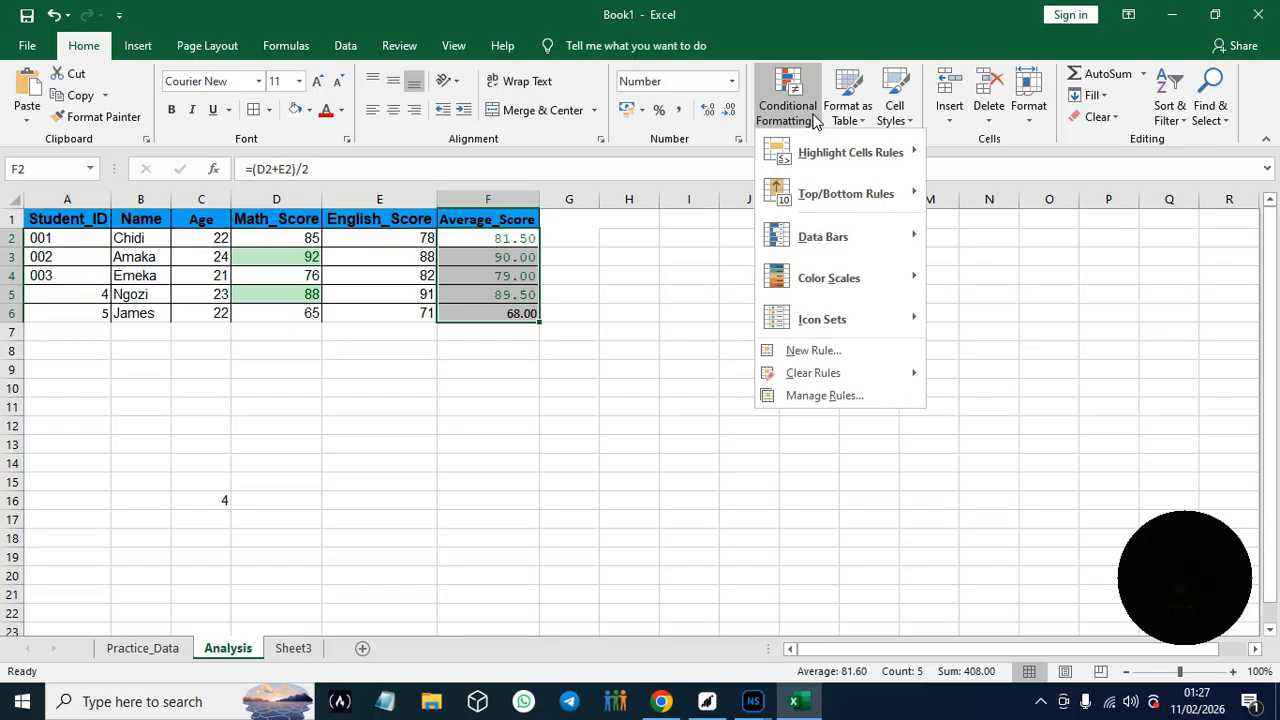
{"action": "mouse_move", "coordinate": [839, 152]}
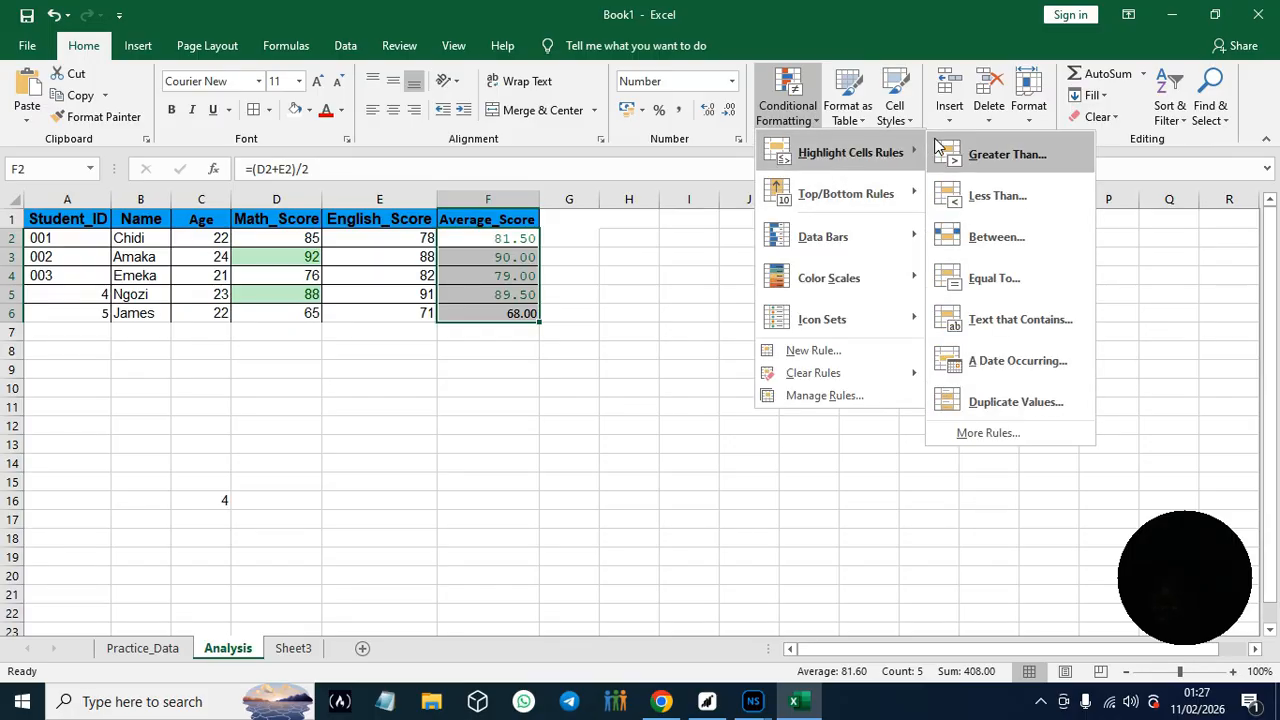
{"action": "left_click", "coordinate": [979, 195]}
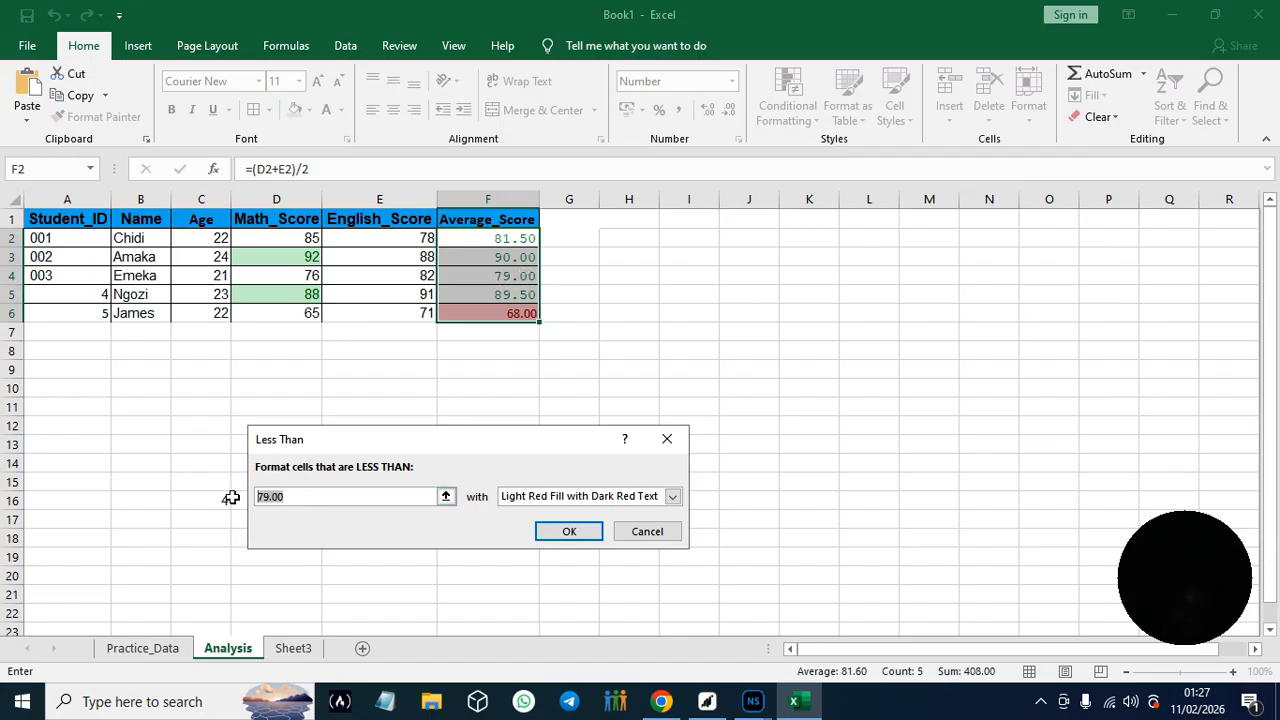
{"action": "type", "text": "82"}
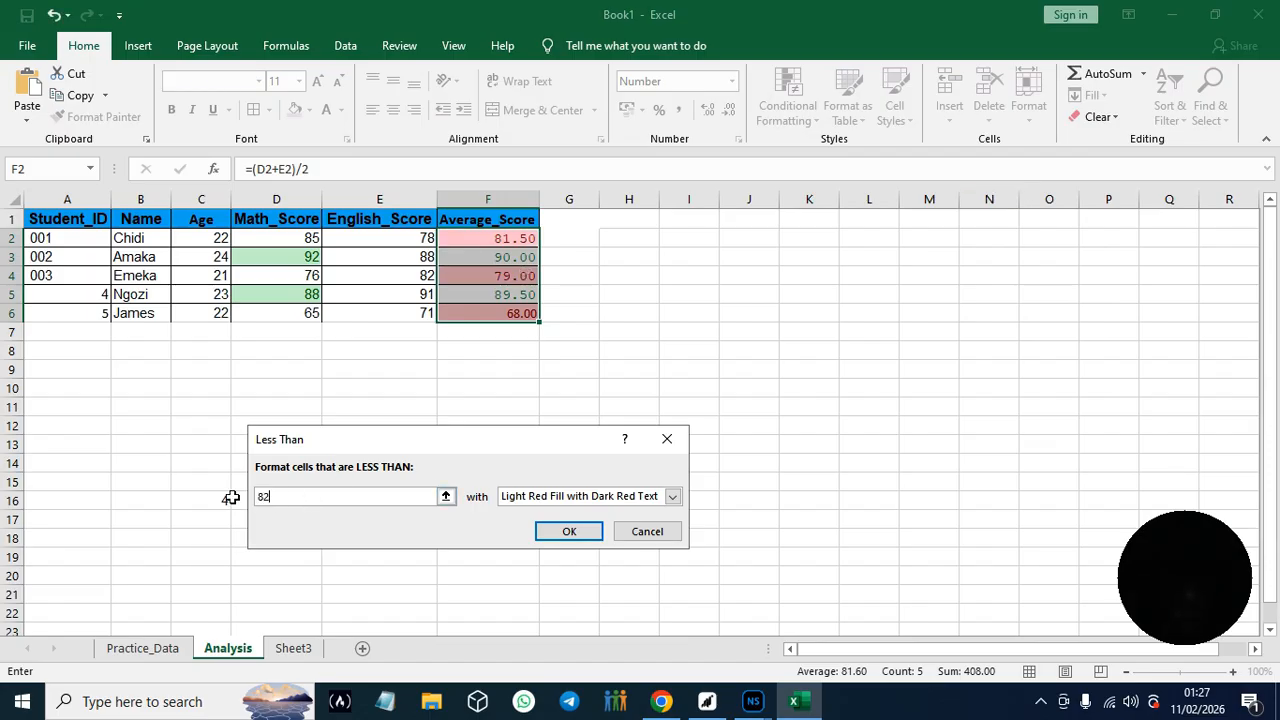
{"action": "left_click", "coordinate": [568, 533]}
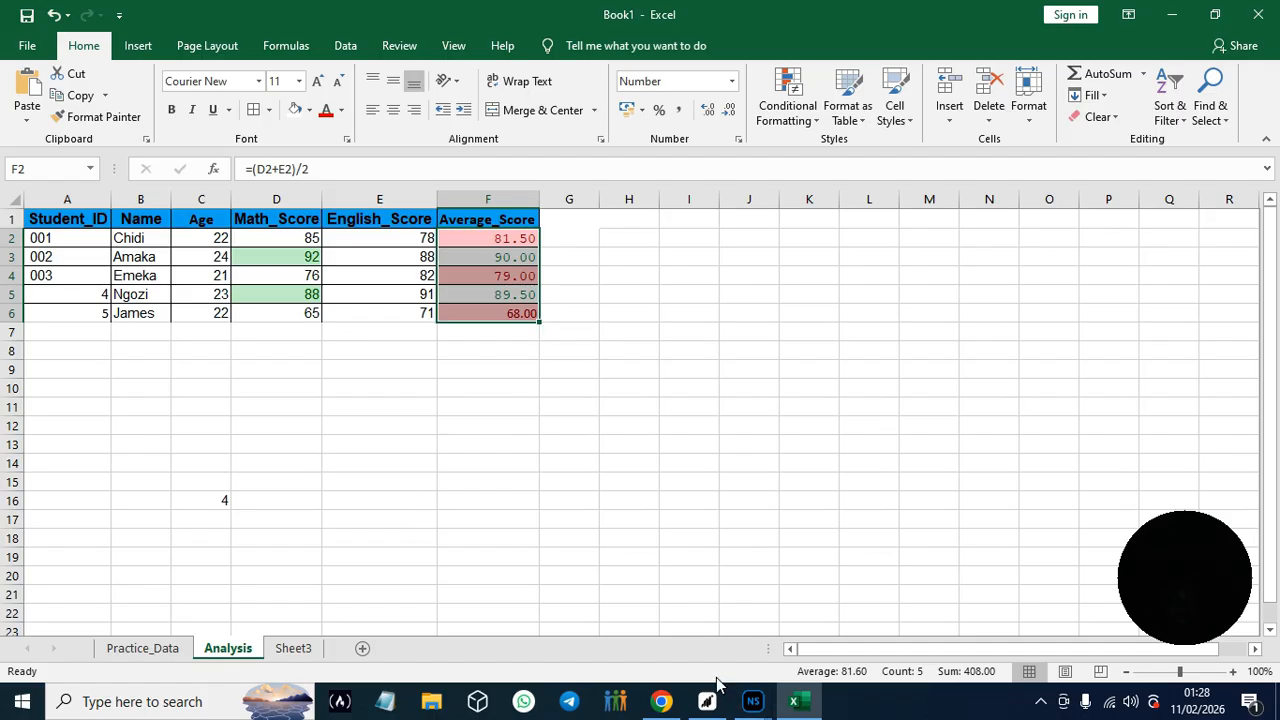
- Switch to the guide in Chrome and read Module 4 on importing data, through section 4.2 and Hands-On Practice #7
{"action": "left_click", "coordinate": [662, 701]}
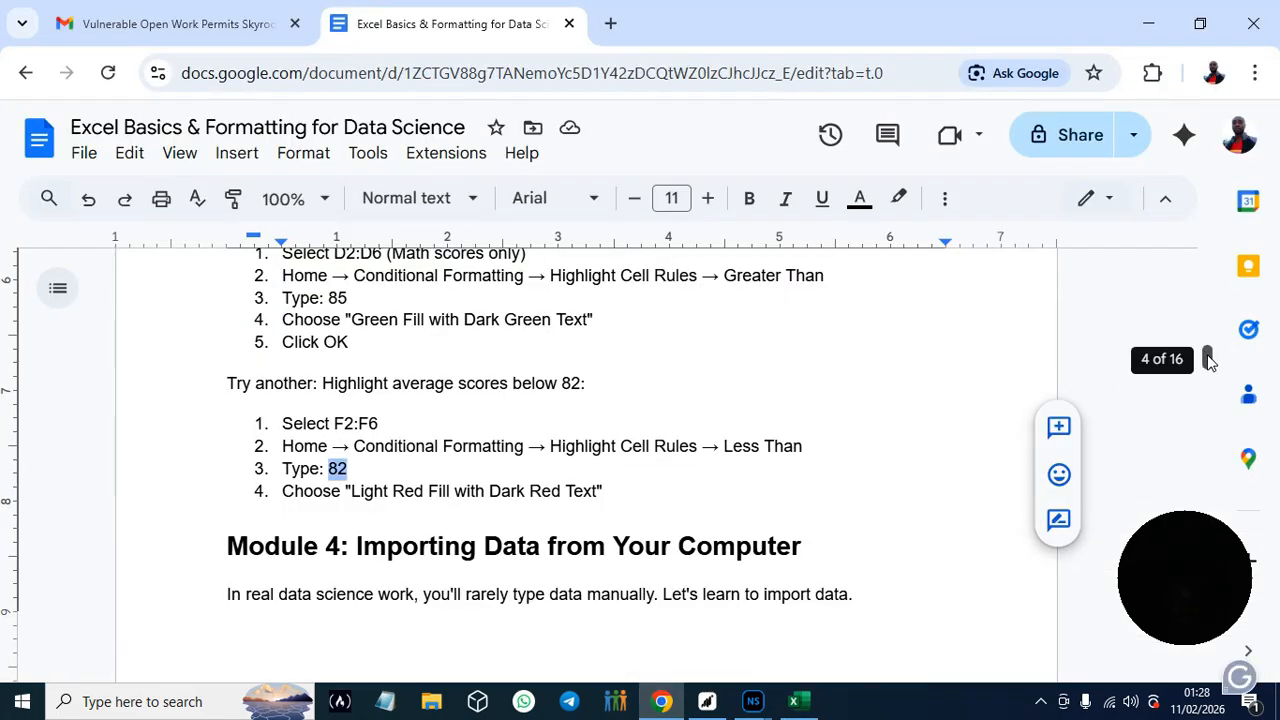
{"action": "left_click_drag", "start_coordinate": [1208, 360], "coordinate": [1211, 366]}
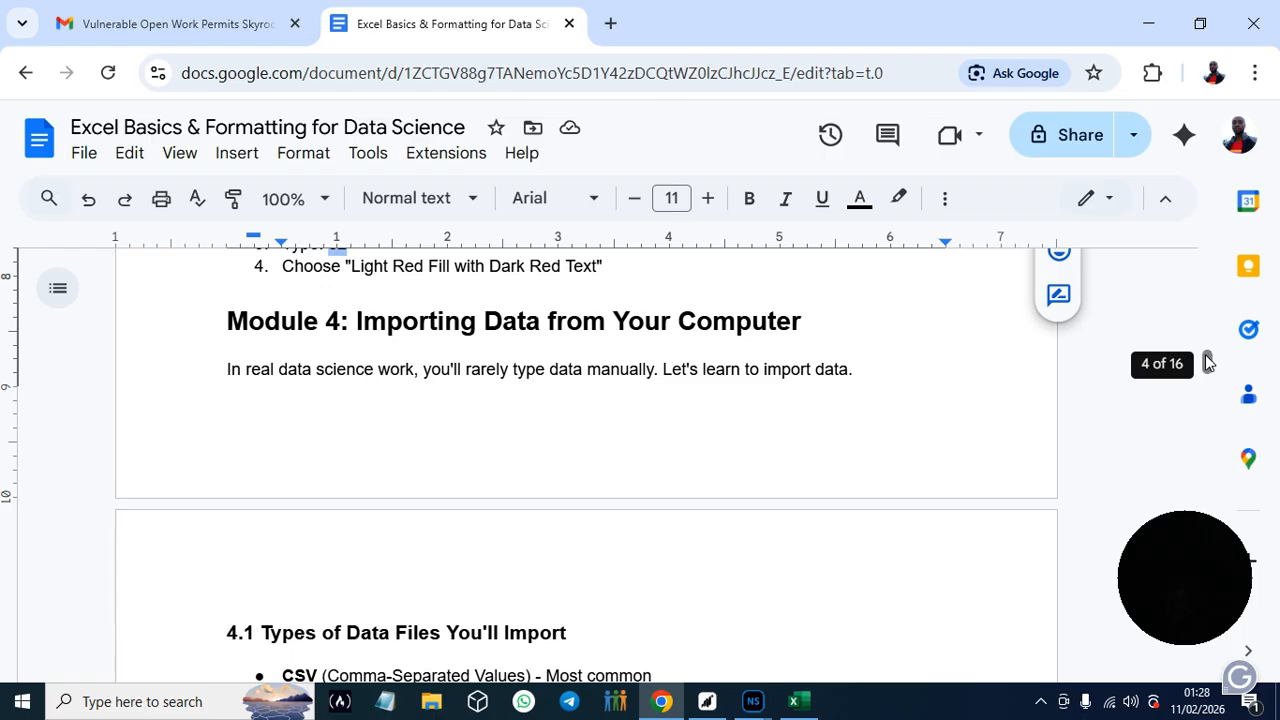
{"action": "left_click_drag", "start_coordinate": [1210, 364], "coordinate": [1210, 363]}
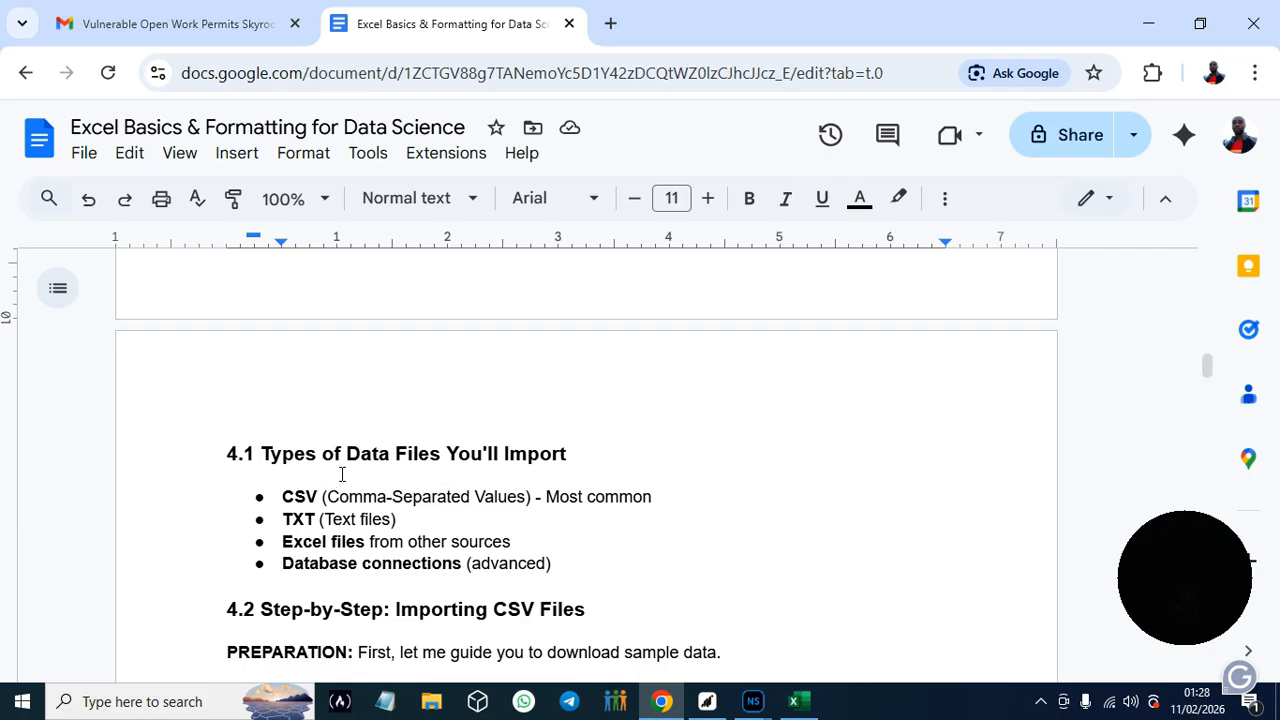
{"action": "left_click_drag", "start_coordinate": [1206, 378], "coordinate": [1207, 368]}
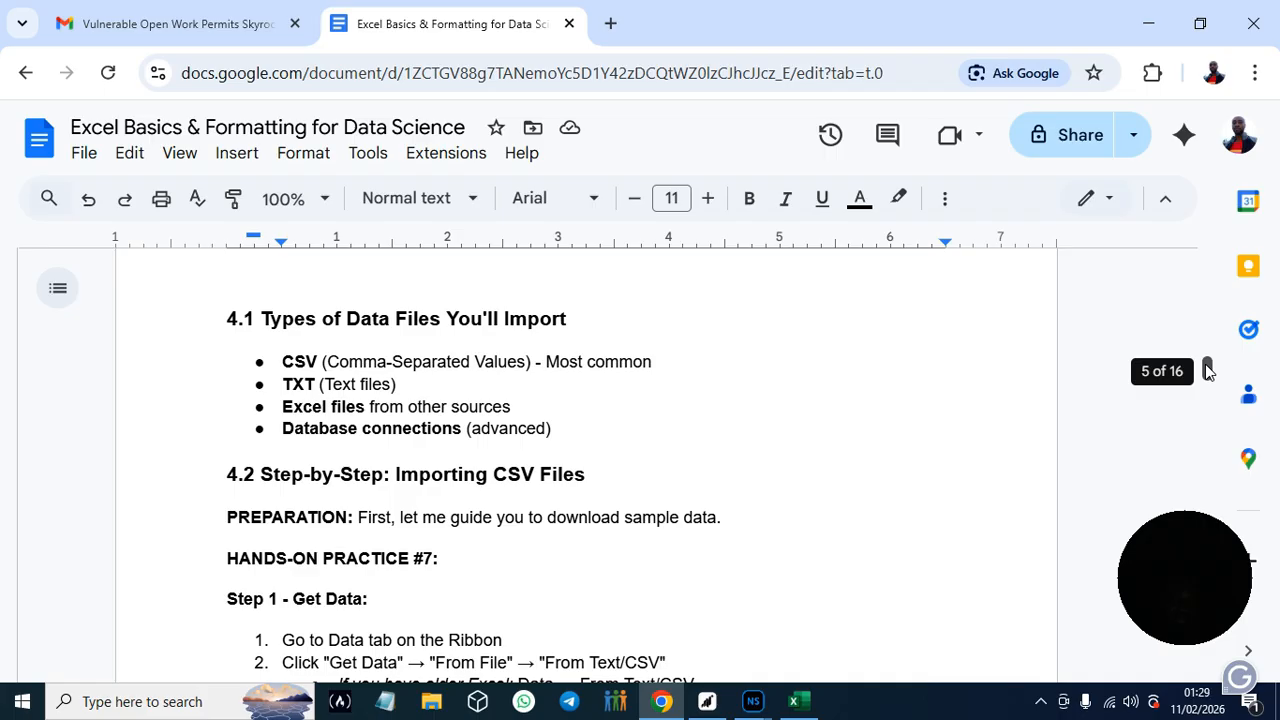
{"action": "scroll", "coordinate": [1207, 370], "scroll_direction": "up", "scroll_amount": 1}
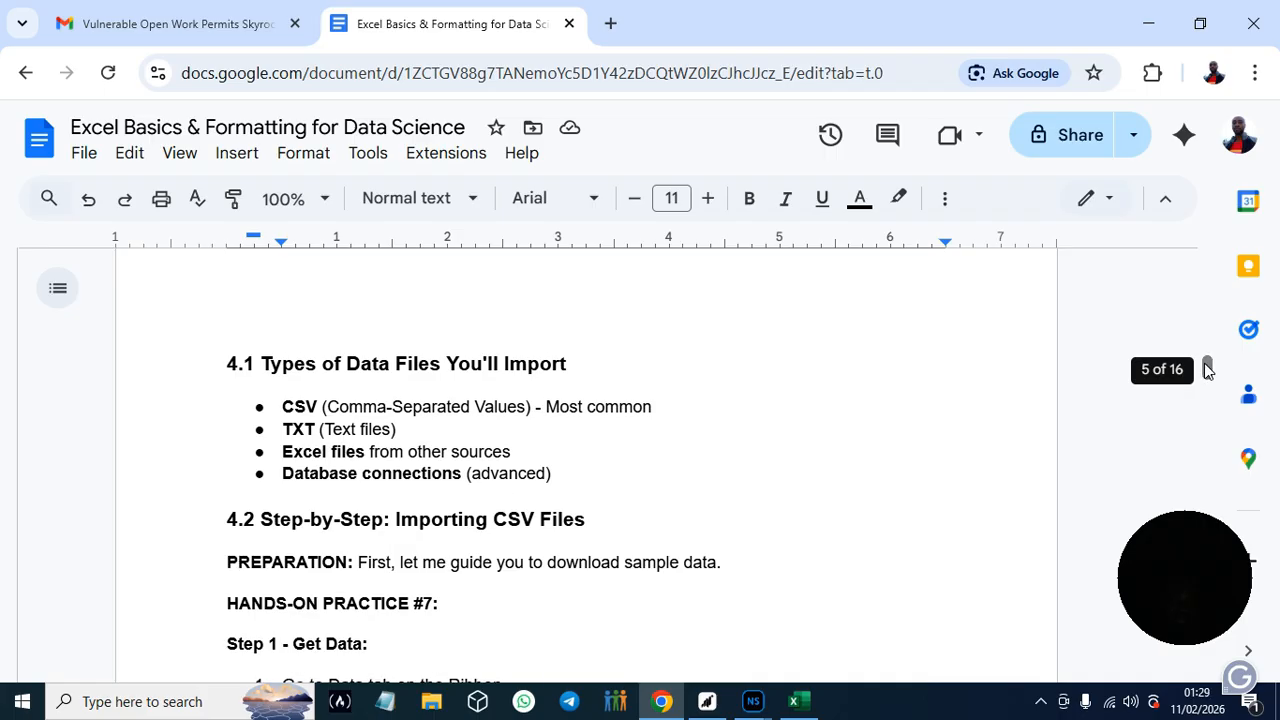
{"action": "double_click", "coordinate": [1198, 365]}
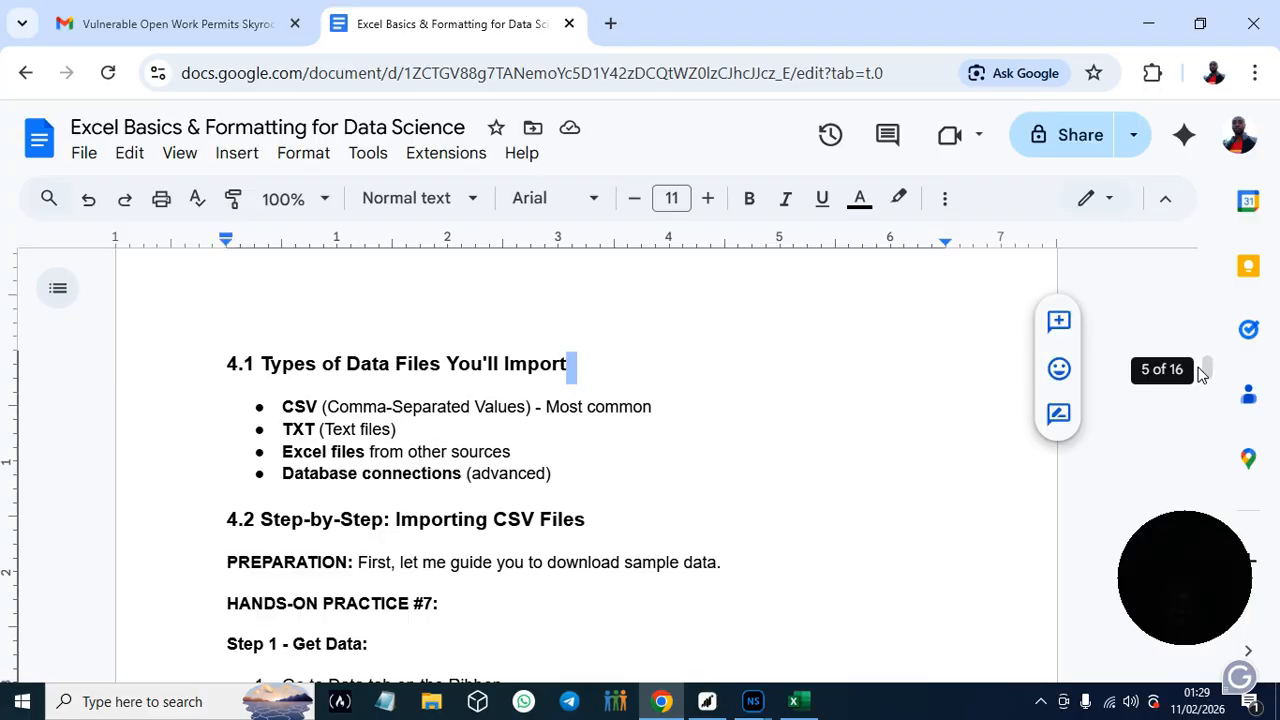
{"action": "scroll", "coordinate": [1208, 370], "scroll_direction": "down", "scroll_amount": 4}
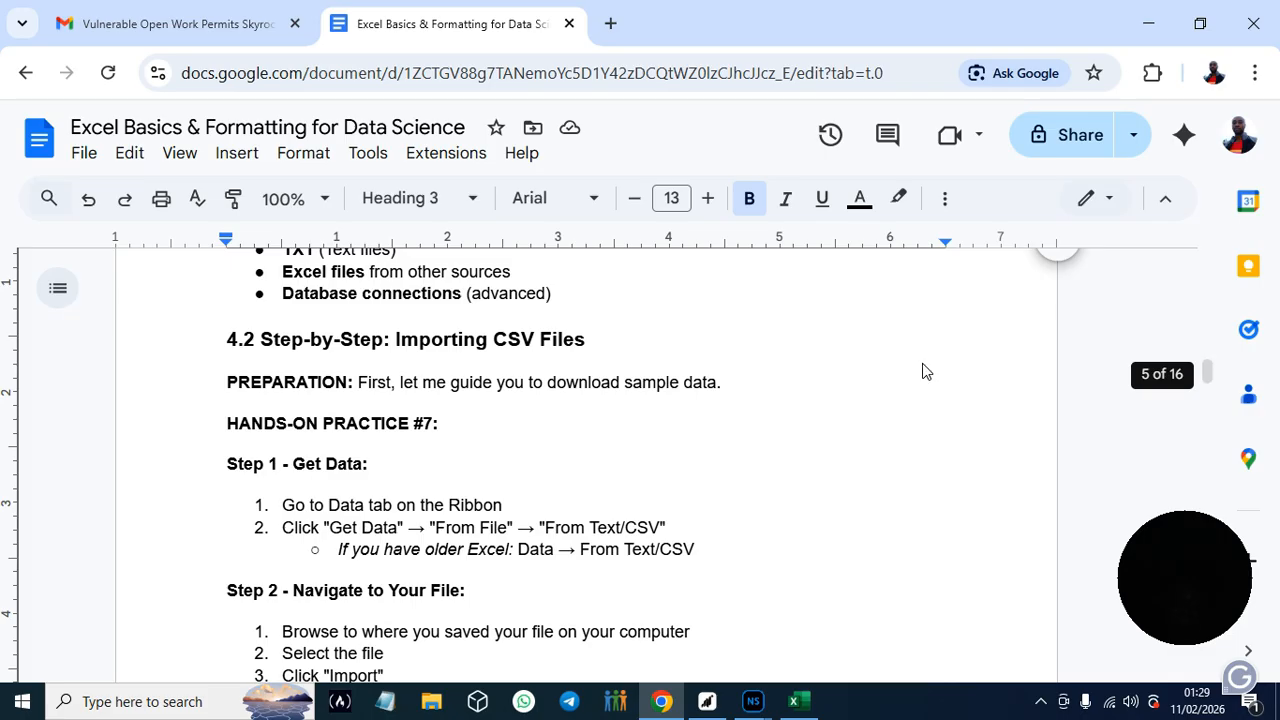
- Switch to Excel, go to the empty Sheet3, and start a data import from a Text/CSV file
{"action": "left_click", "coordinate": [805, 705]}
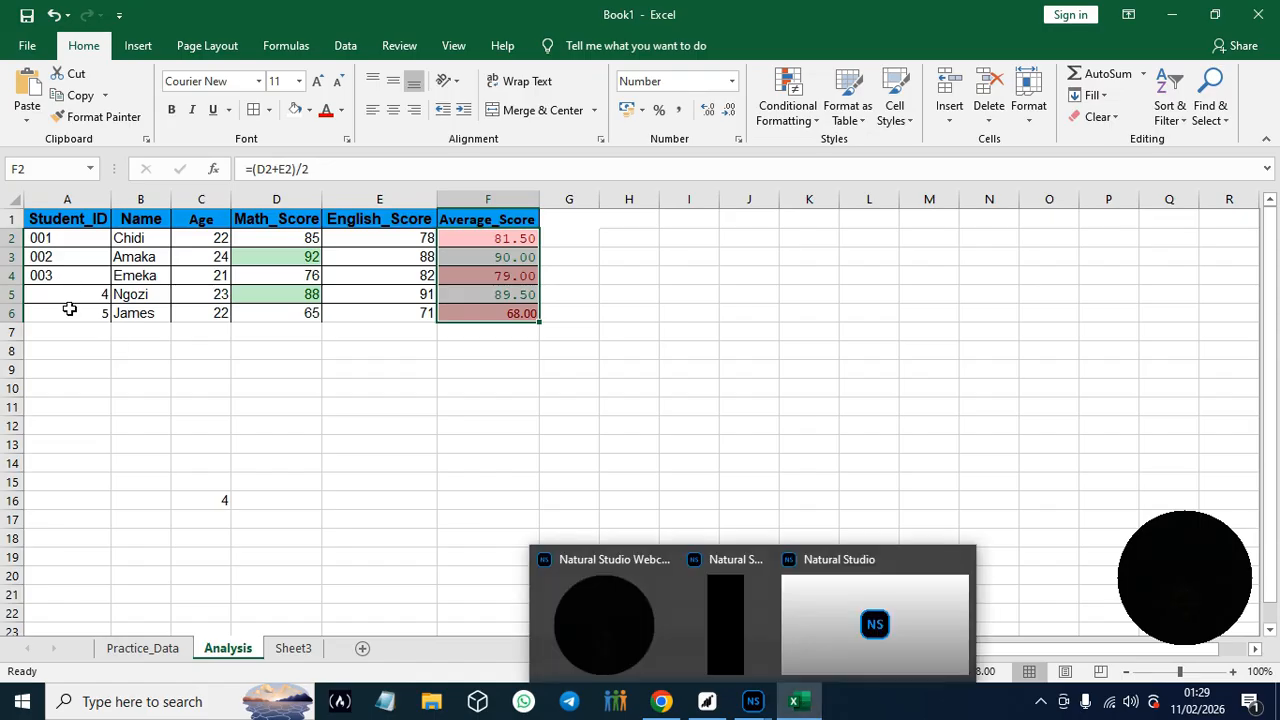
{"action": "left_click", "coordinate": [302, 648]}
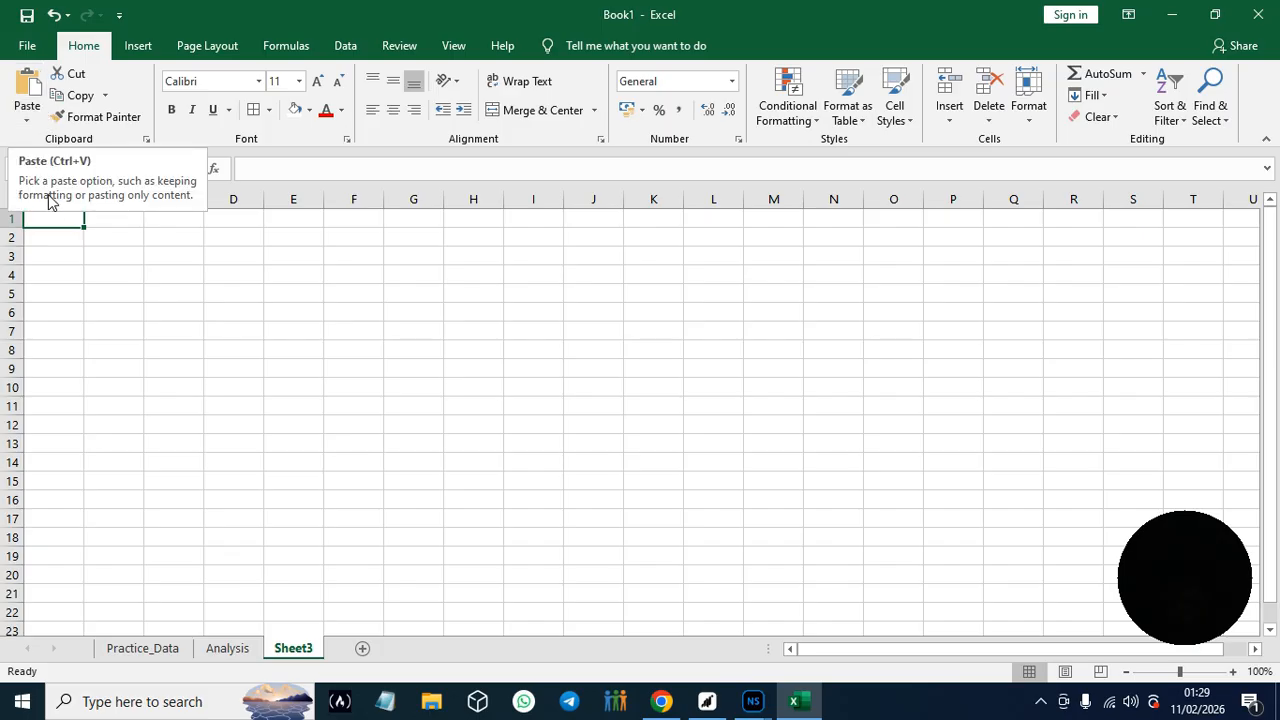
{"action": "left_click", "coordinate": [345, 45]}
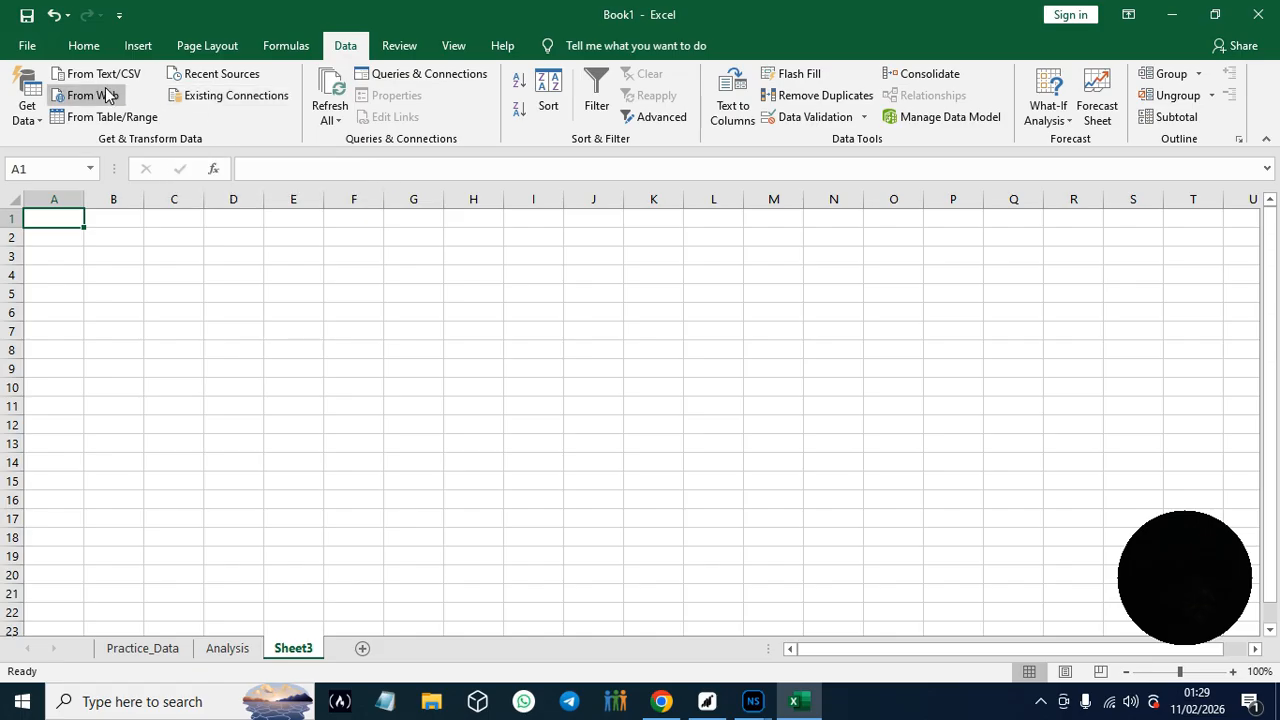
{"action": "left_click", "coordinate": [36, 120]}
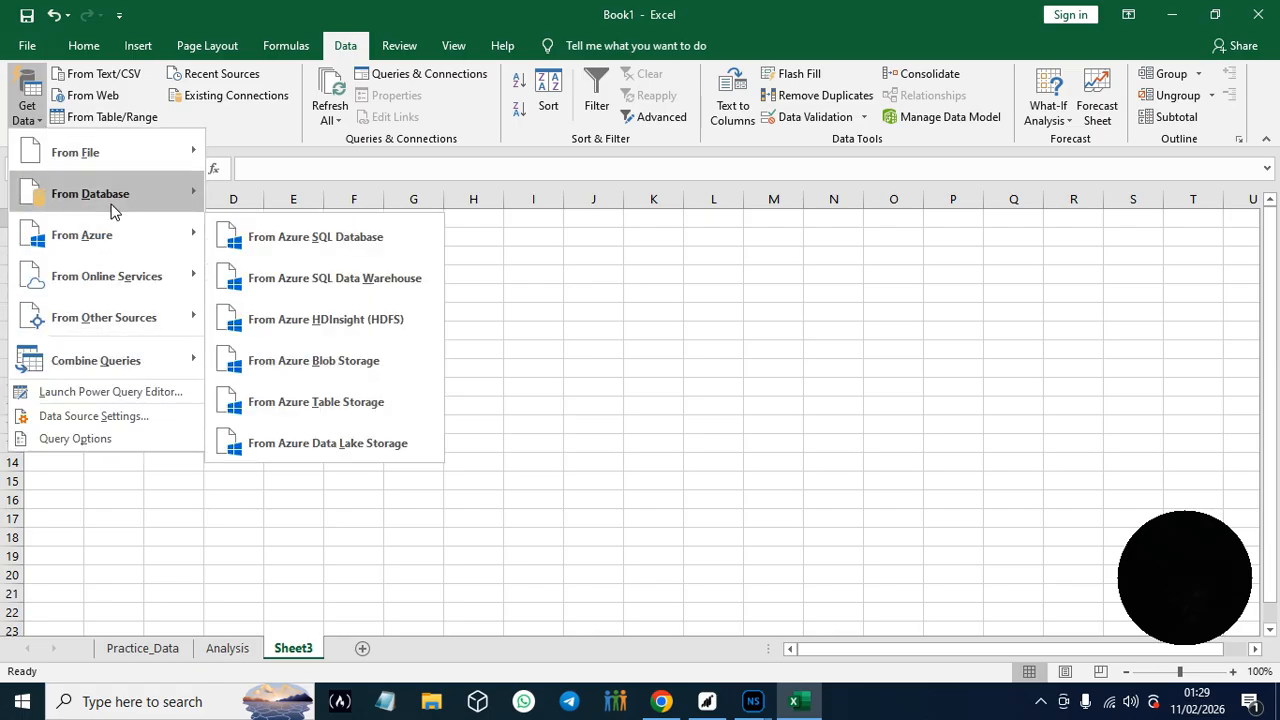
{"action": "mouse_move", "coordinate": [103, 162]}
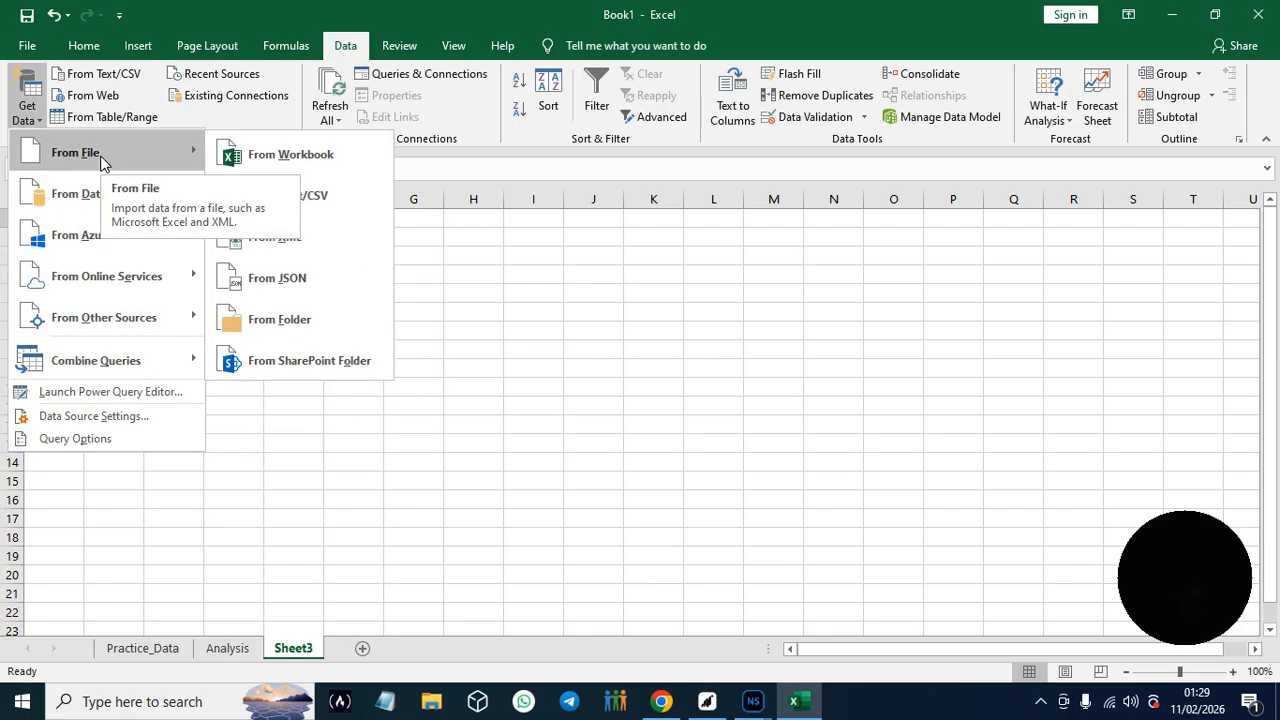
{"action": "left_click", "coordinate": [312, 195]}
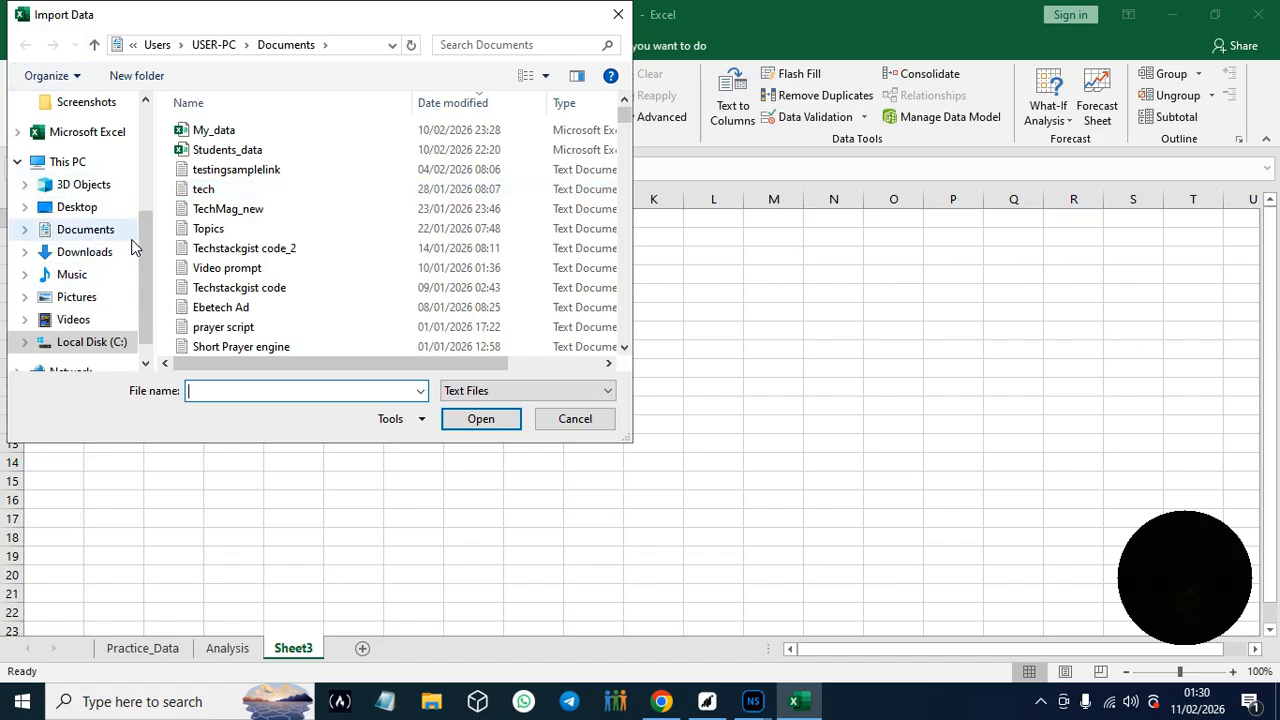
- Import student_dataset from the Desktop folder path Cybersecurity > Python Data Science > Data Sample > Students_dataset
{"action": "left_click_drag", "start_coordinate": [144, 263], "coordinate": [150, 122]}
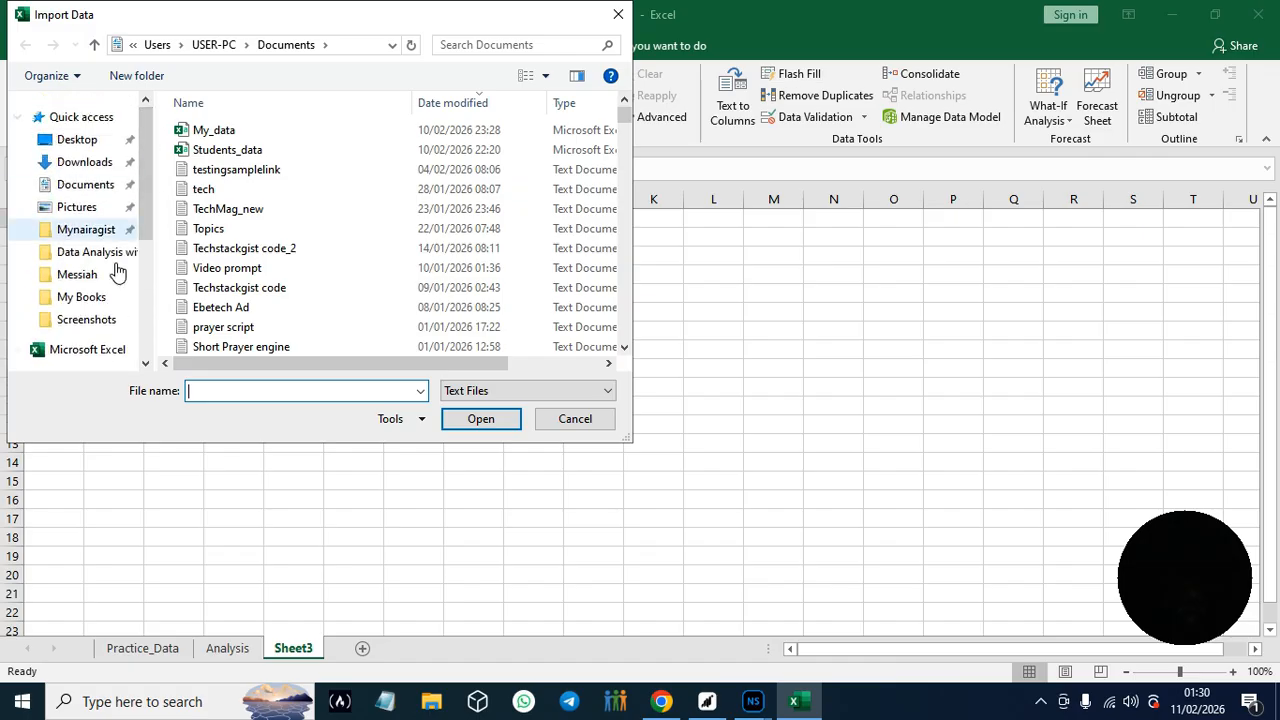
{"action": "left_click", "coordinate": [86, 143]}
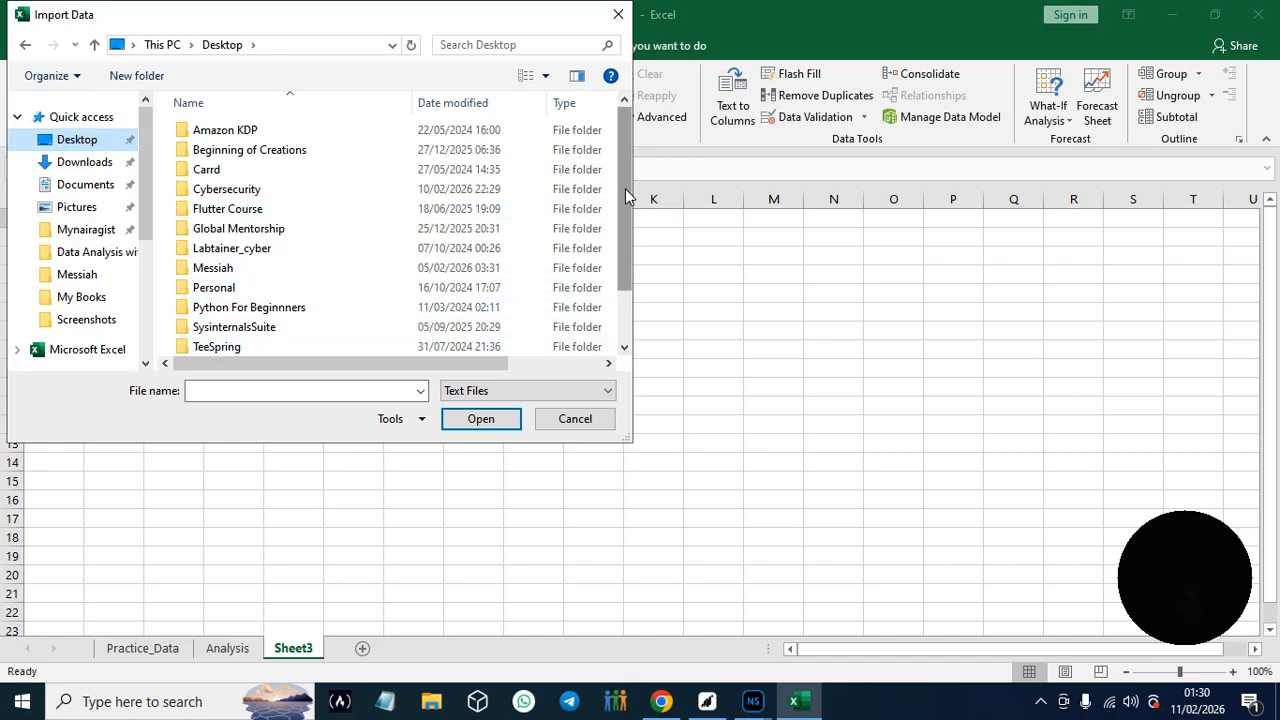
{"action": "left_click_drag", "start_coordinate": [625, 188], "coordinate": [634, 150]}
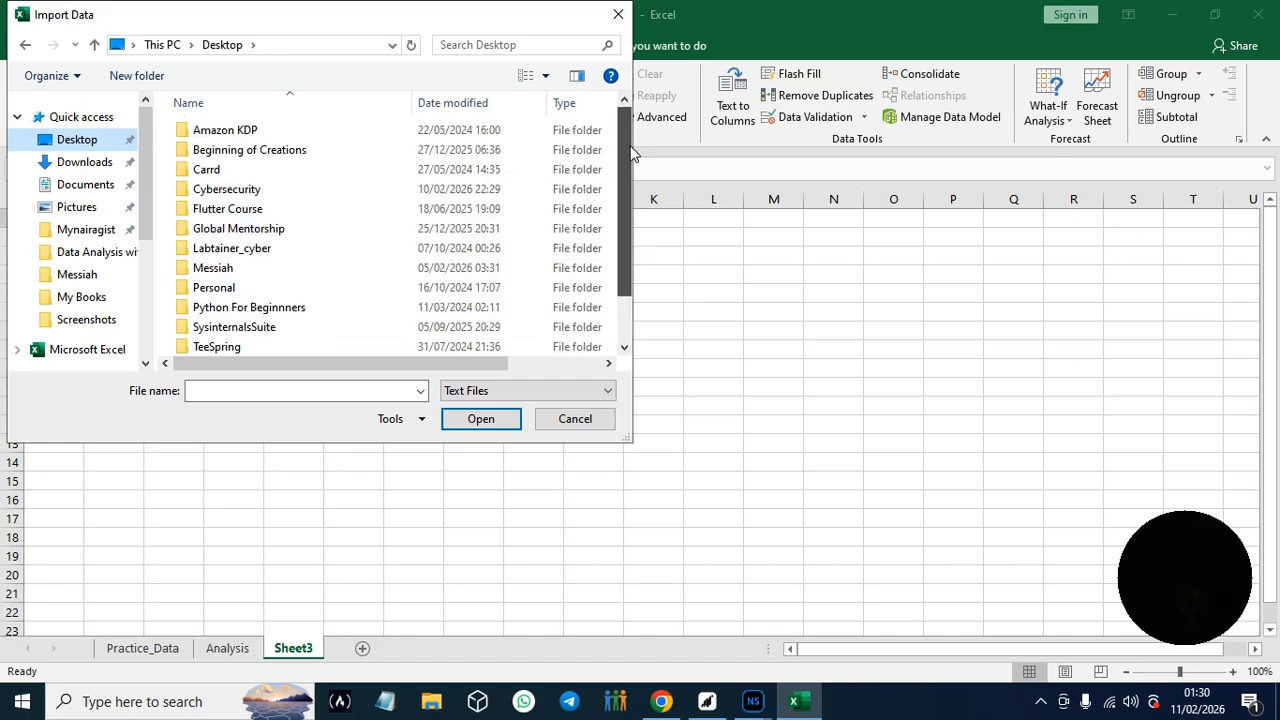
{"action": "double_click", "coordinate": [251, 189]}
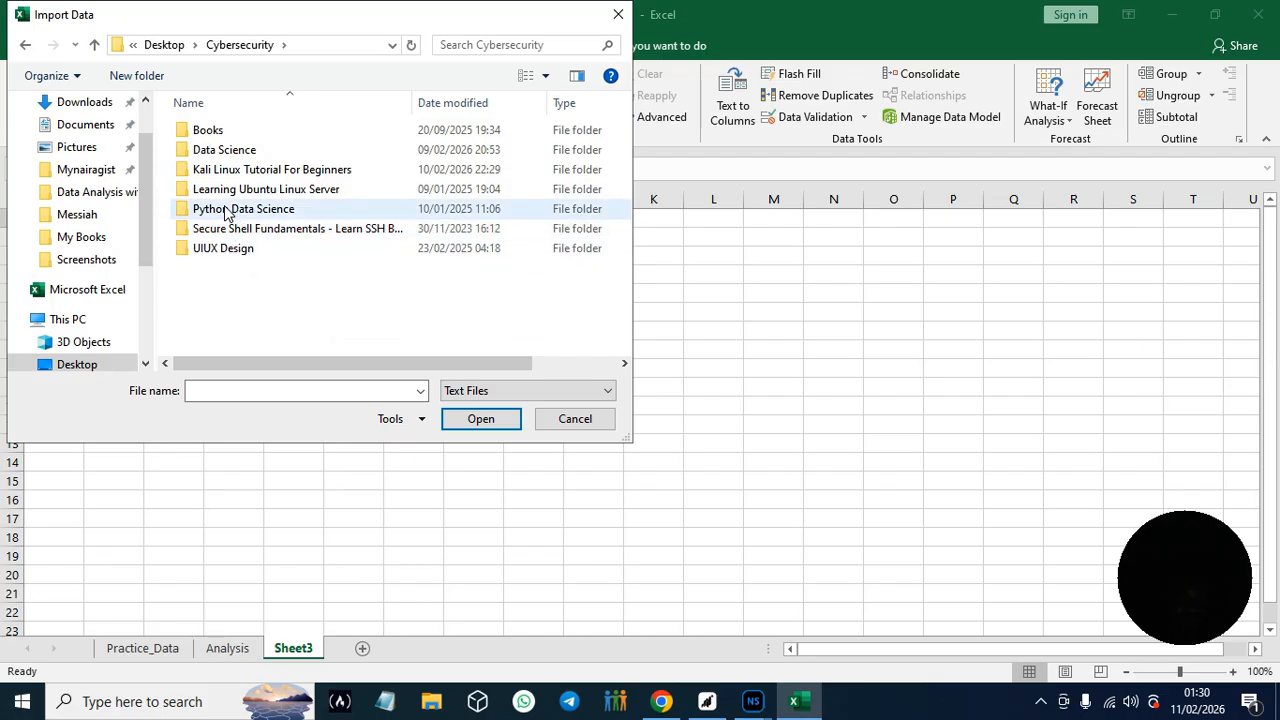
{"action": "double_click", "coordinate": [225, 209]}
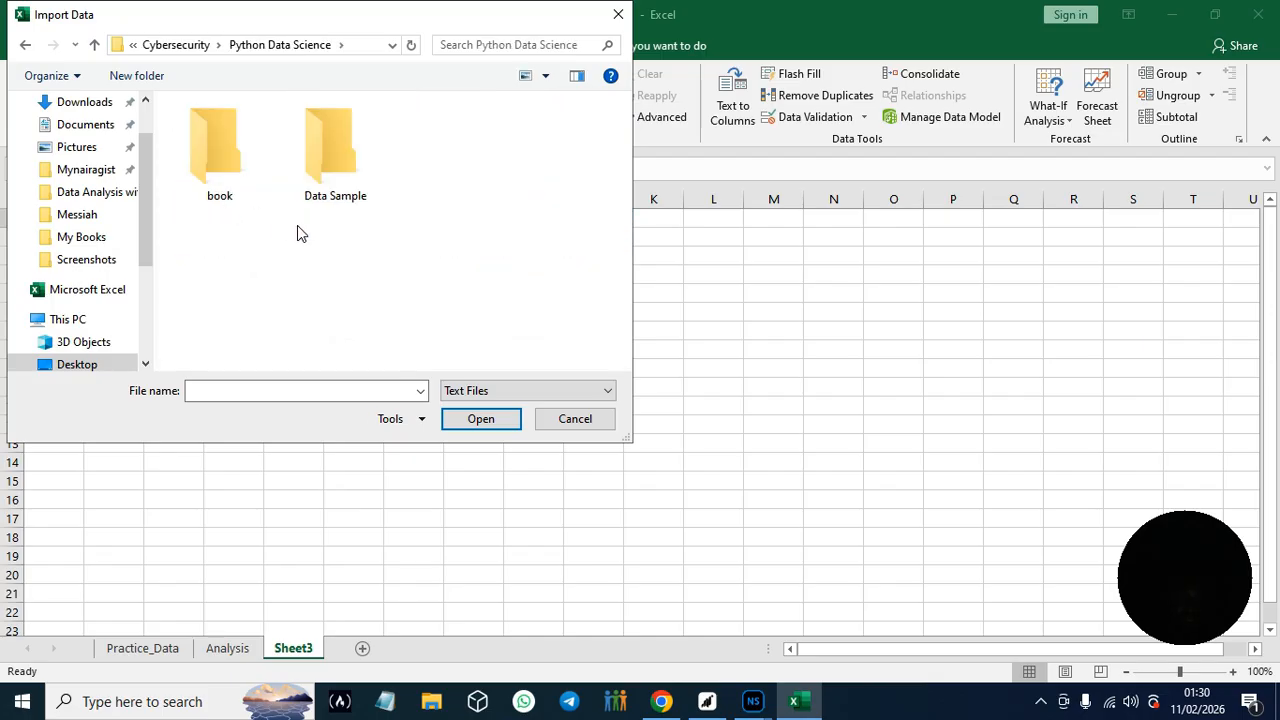
{"action": "double_click", "coordinate": [333, 155]}
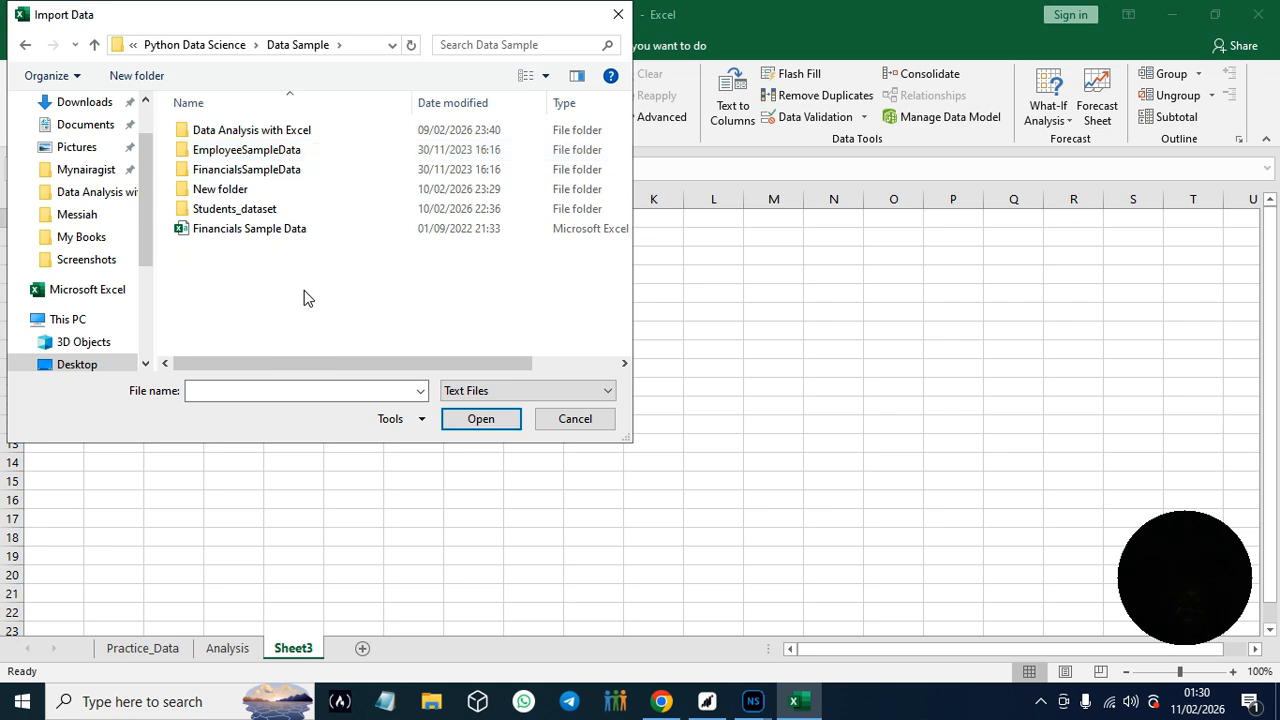
{"action": "double_click", "coordinate": [243, 212]}
{"action": "left_click", "coordinate": [222, 137]}
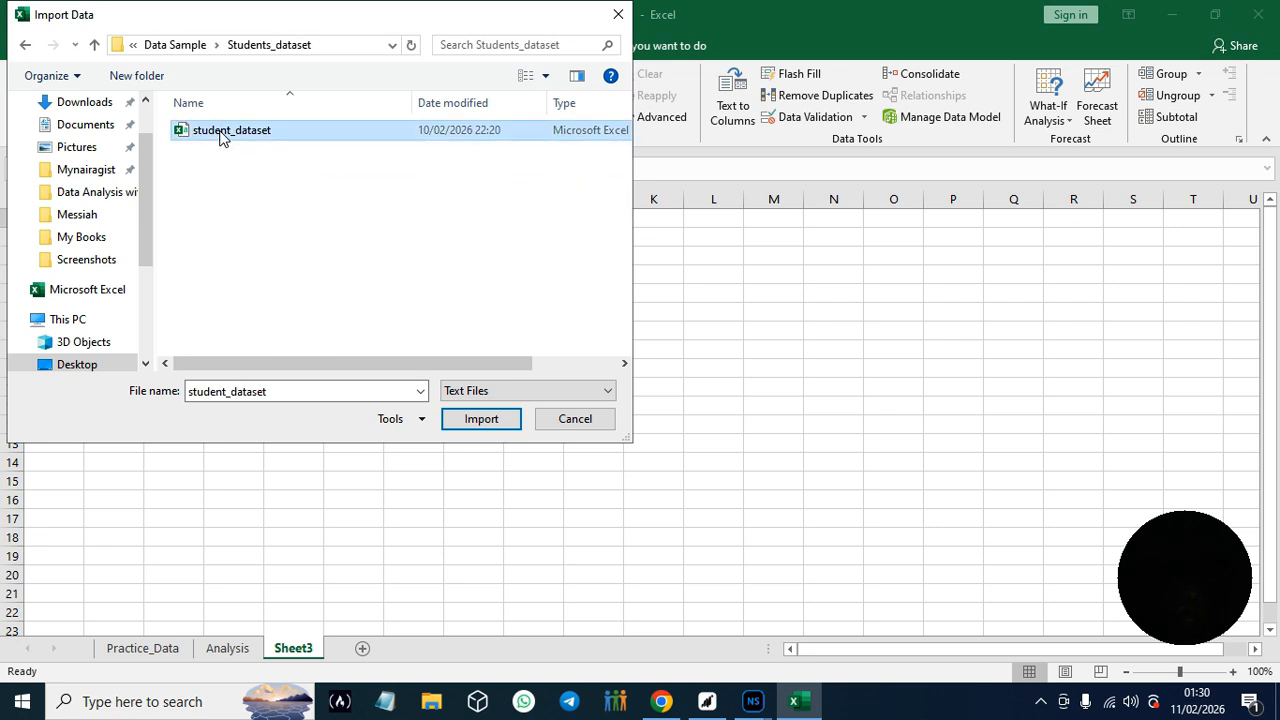
{"action": "left_click", "coordinate": [481, 419]}
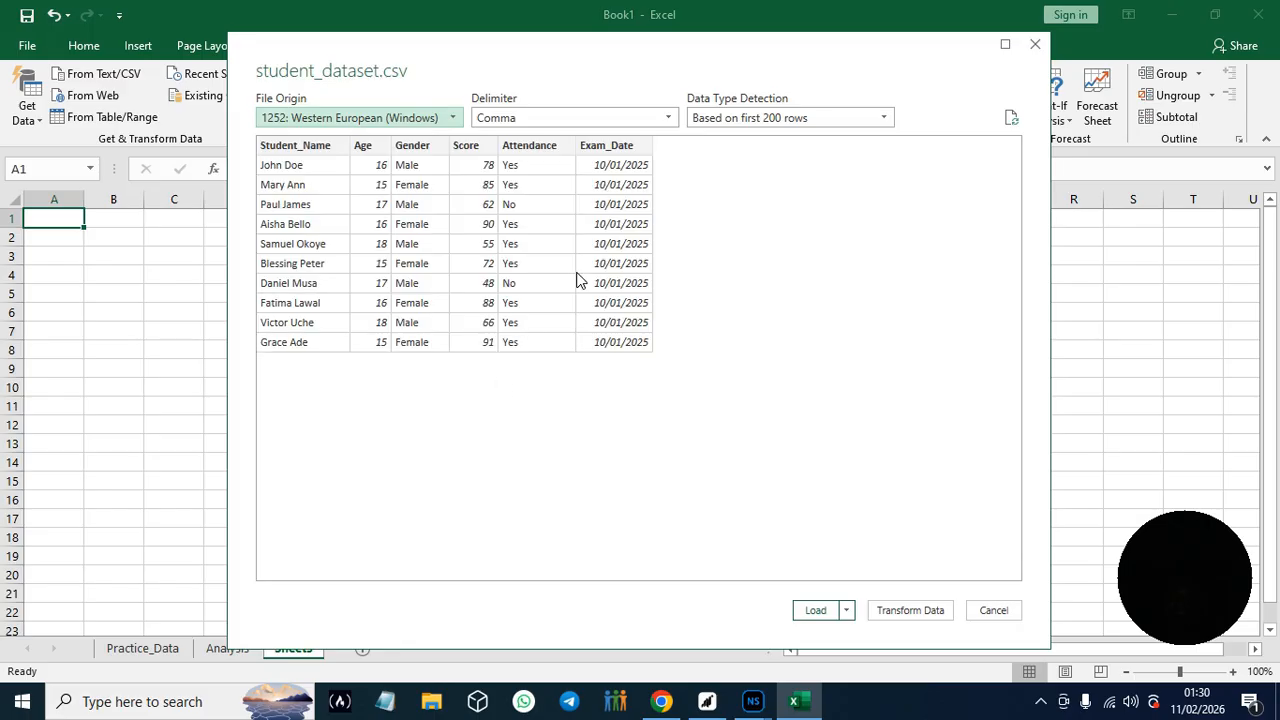
- Review the delimiter choices in the student_dataset.csv preview, keep Comma, and load the data into the workbook
{"action": "left_click_drag", "start_coordinate": [611, 59], "coordinate": [564, 59]}
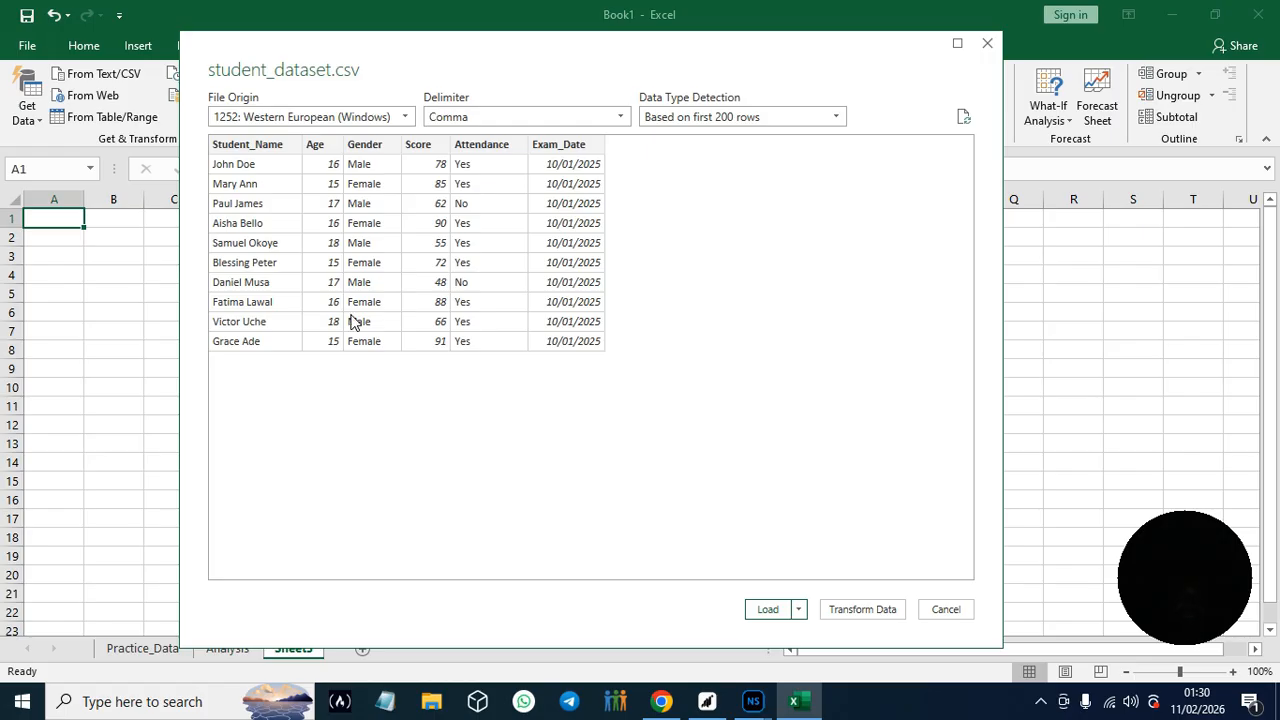
{"action": "left_click", "coordinate": [620, 118]}
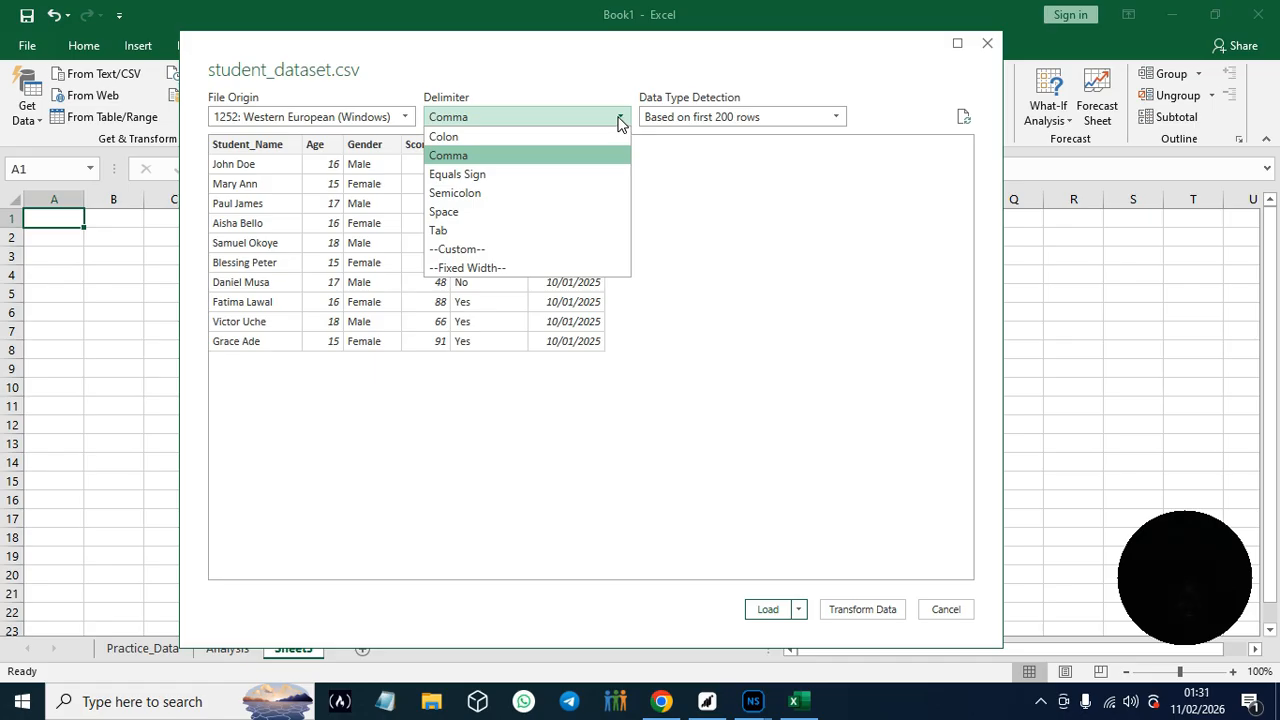
{"action": "left_click", "coordinate": [620, 119]}
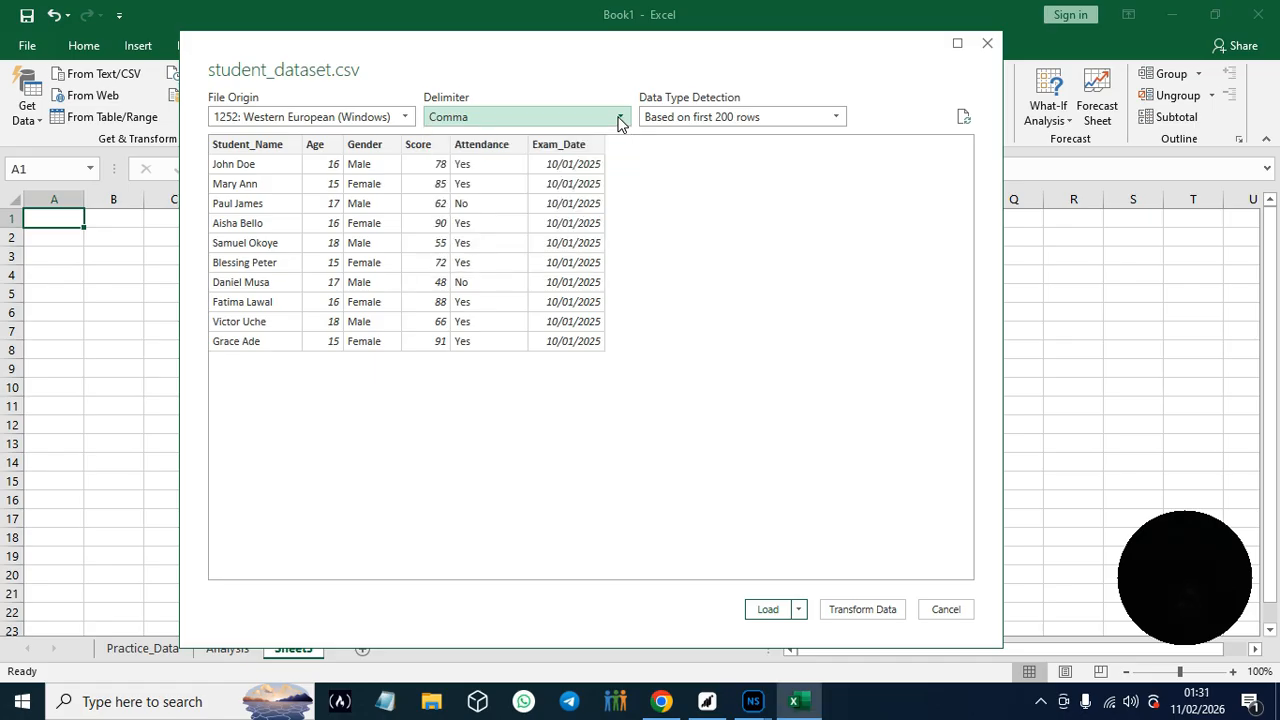
{"action": "left_click", "coordinate": [767, 612]}
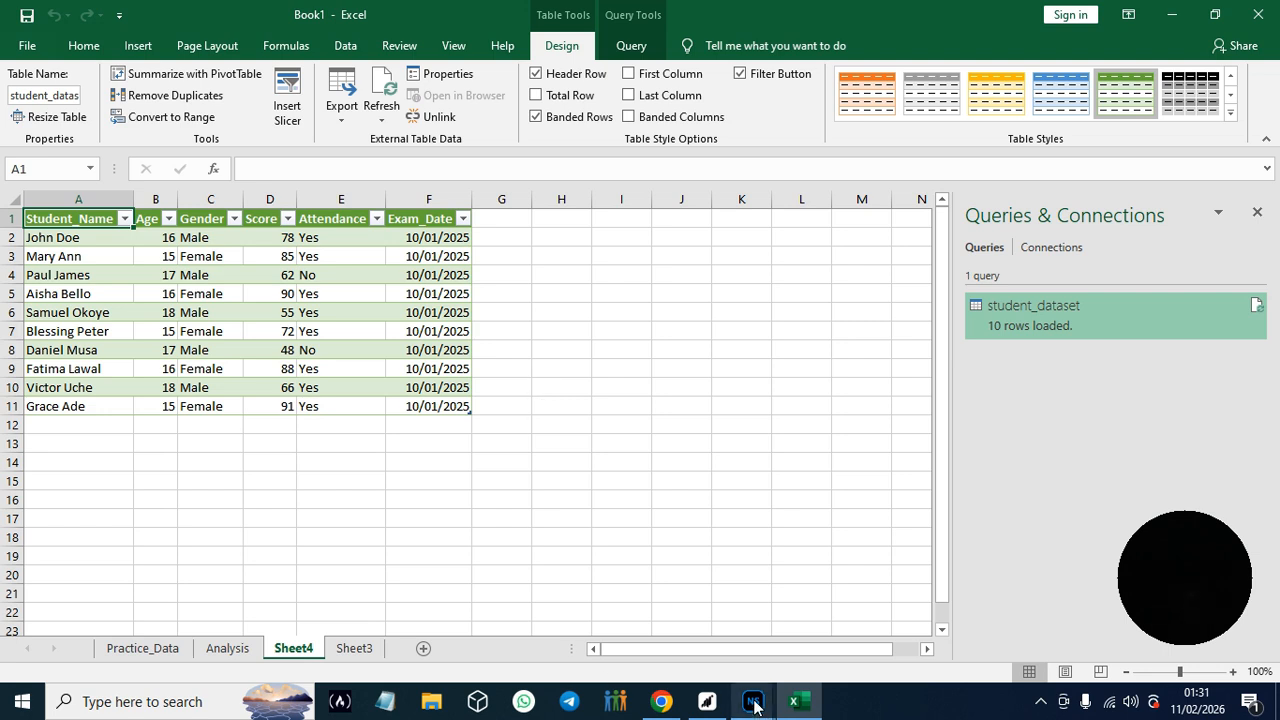
- Switch to the guide in Chrome and read the remaining import steps and section 4.3's post-import checklist through Hands-On Practice #8
{"action": "left_click", "coordinate": [663, 703]}
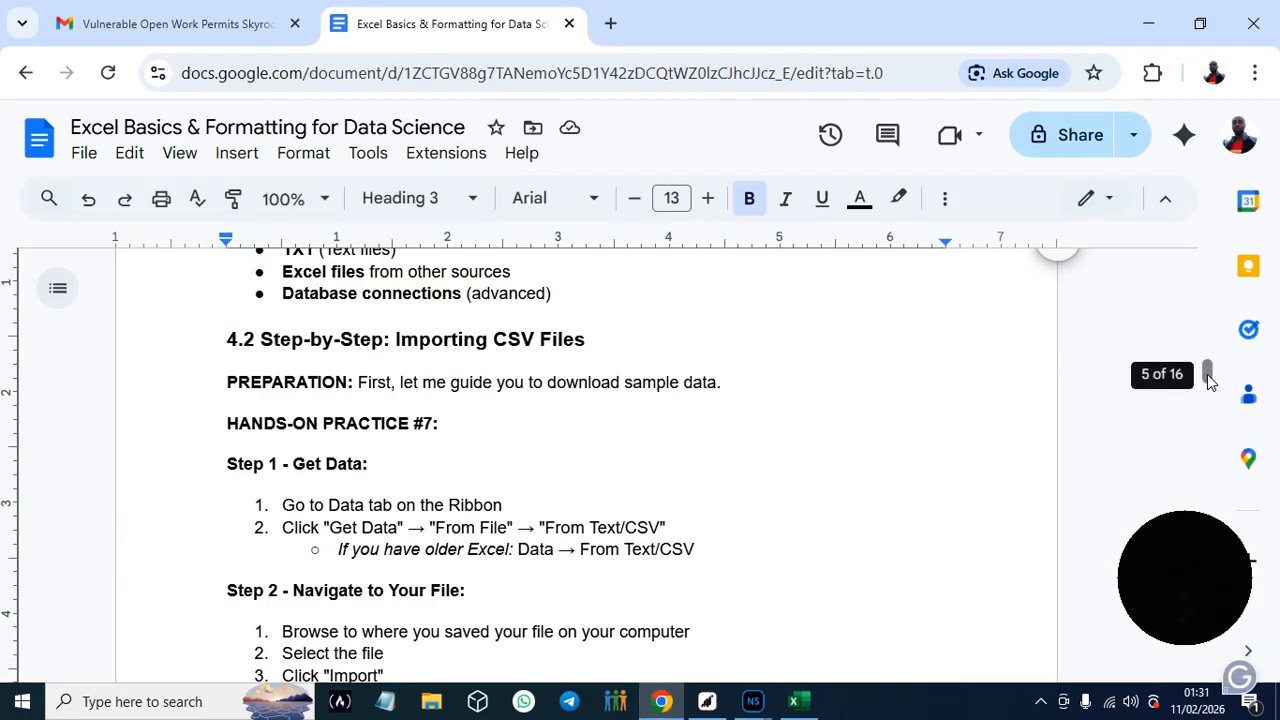
{"action": "scroll", "coordinate": [1208, 374], "scroll_direction": "down", "scroll_amount": 1}
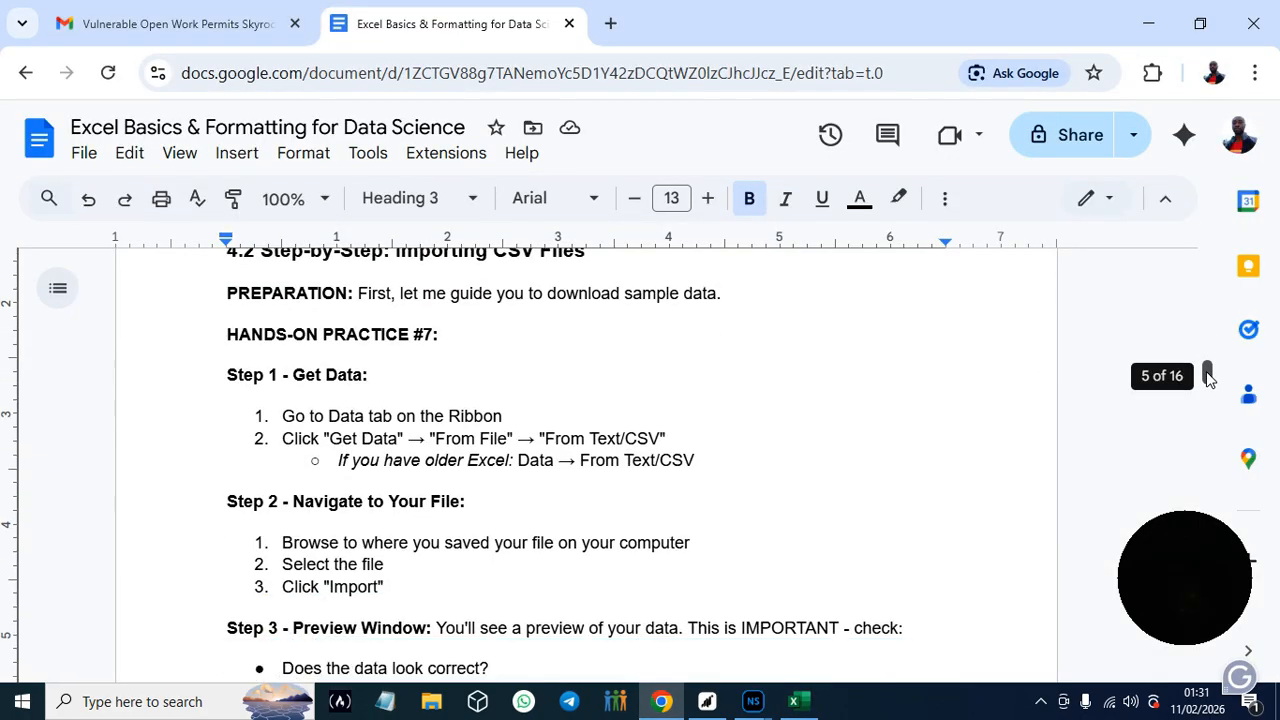
{"action": "scroll", "coordinate": [1208, 372], "scroll_direction": "up", "scroll_amount": 4}
{"action": "scroll", "coordinate": [1208, 374], "scroll_direction": "down", "scroll_amount": 5}
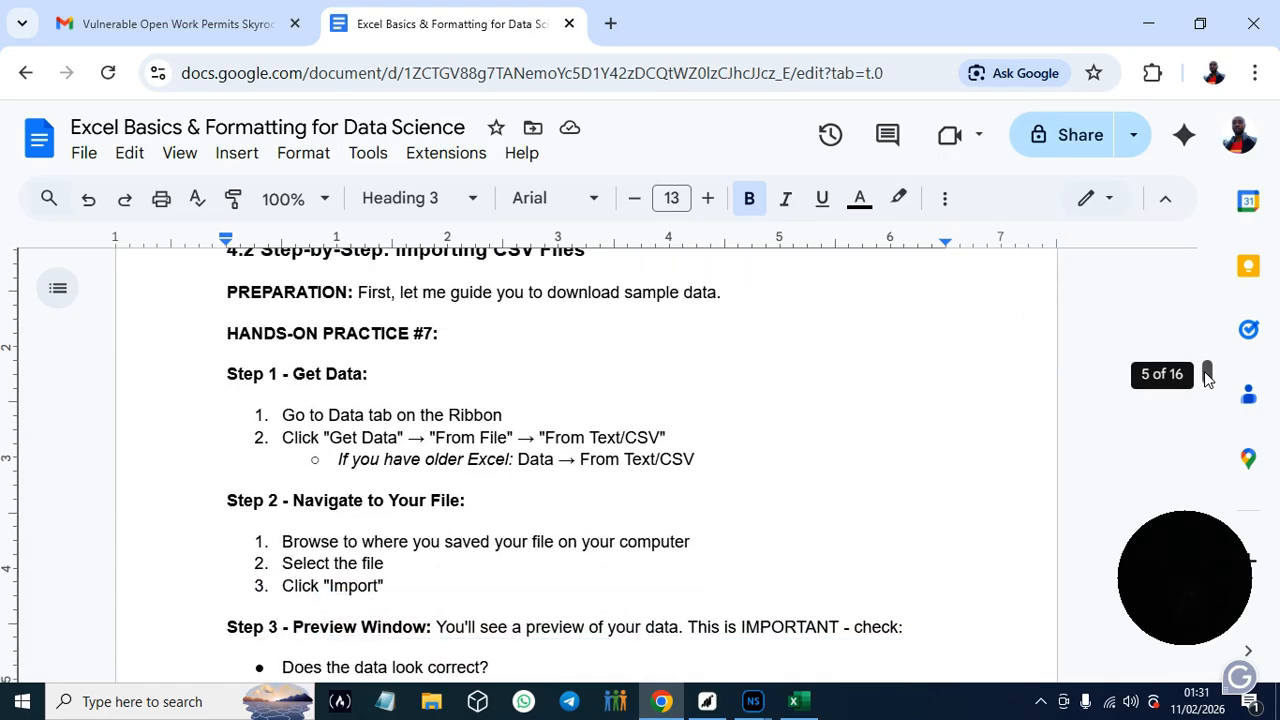
{"action": "scroll", "coordinate": [1208, 378], "scroll_direction": "down", "scroll_amount": 1}
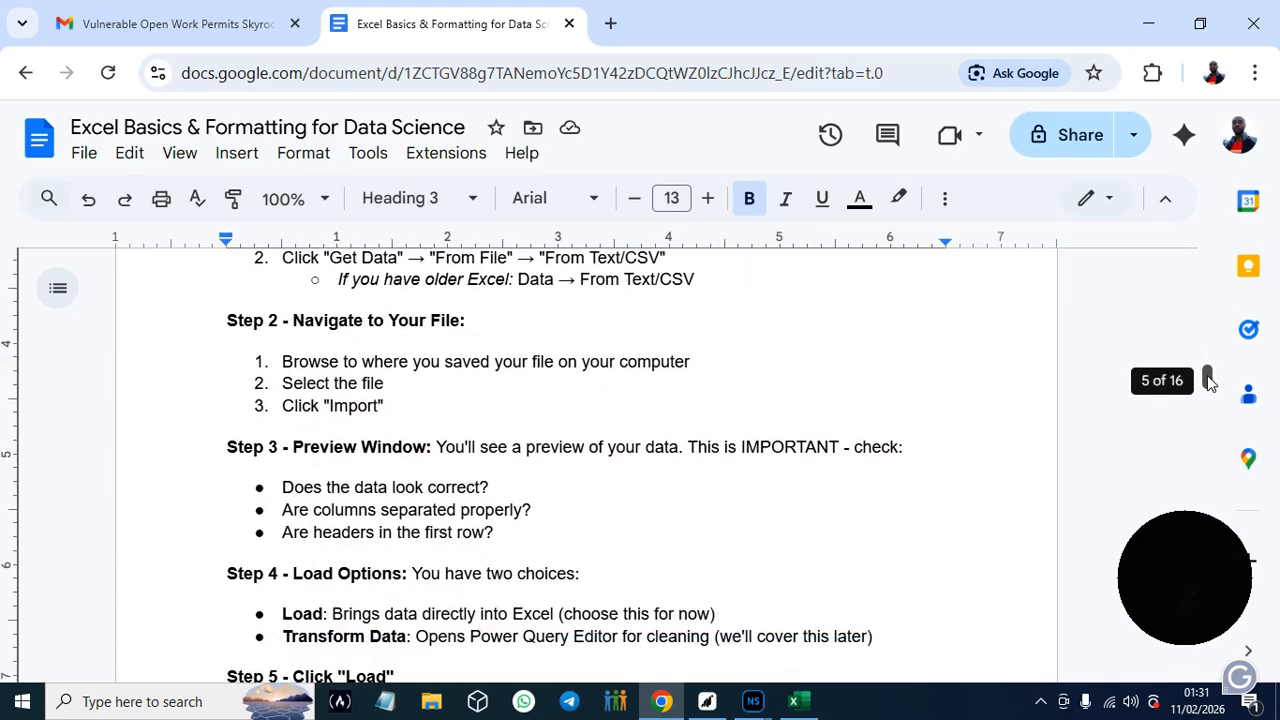
{"action": "scroll", "coordinate": [1208, 380], "scroll_direction": "down", "scroll_amount": 6}
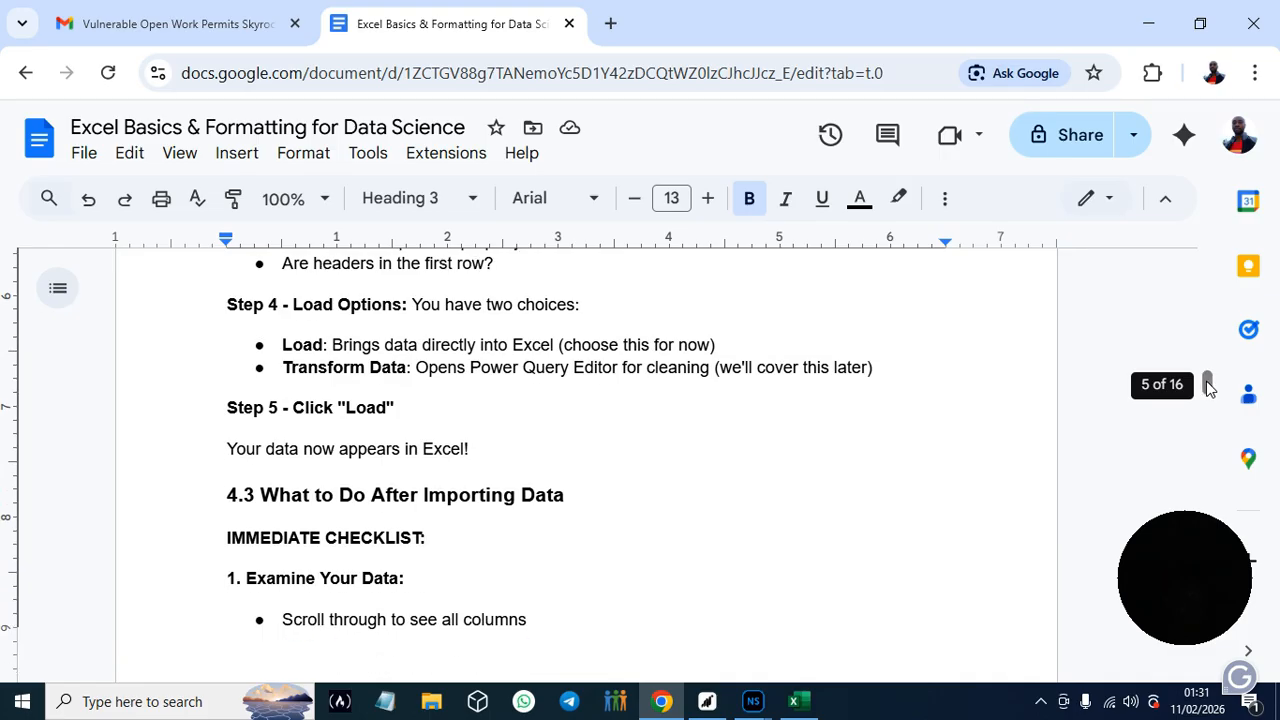
{"action": "scroll", "coordinate": [1208, 386], "scroll_direction": "down", "scroll_amount": 2}
{"action": "scroll", "coordinate": [1208, 387], "scroll_direction": "down", "scroll_amount": 1}
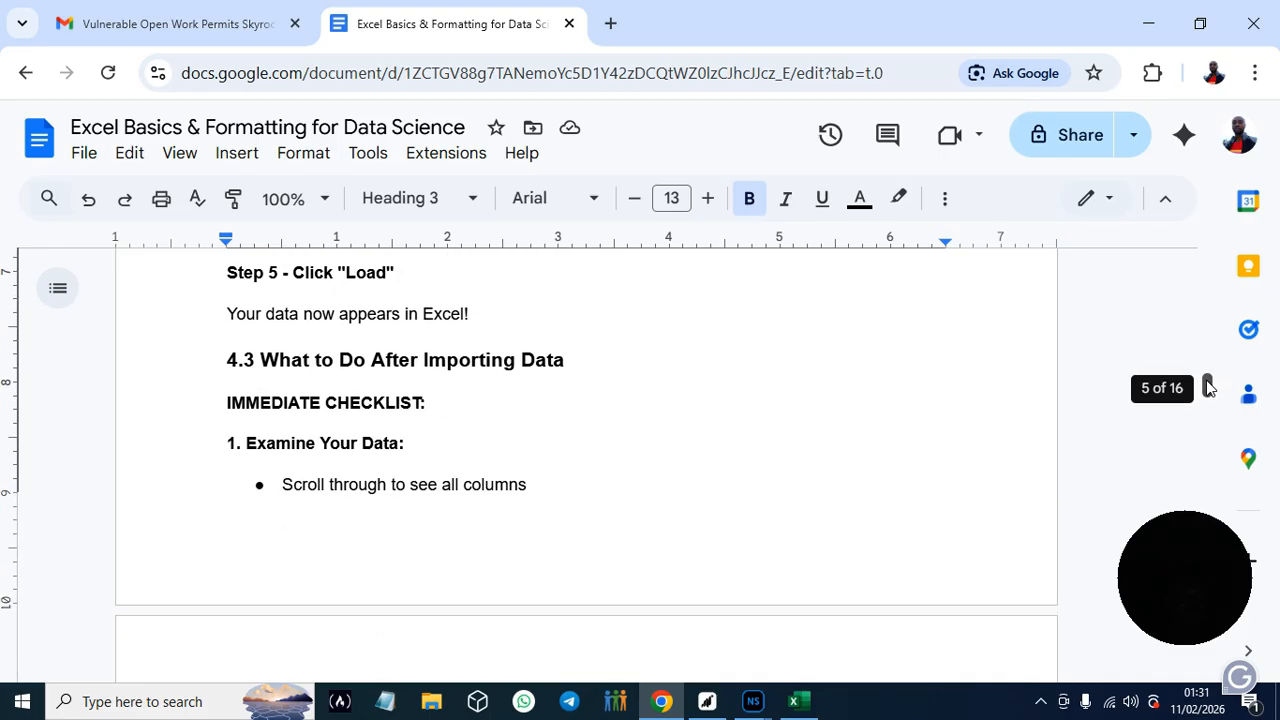
{"action": "scroll", "coordinate": [1210, 387], "scroll_direction": "up", "scroll_amount": 1}
{"action": "scroll", "coordinate": [1210, 387], "scroll_direction": "up", "scroll_amount": 1}
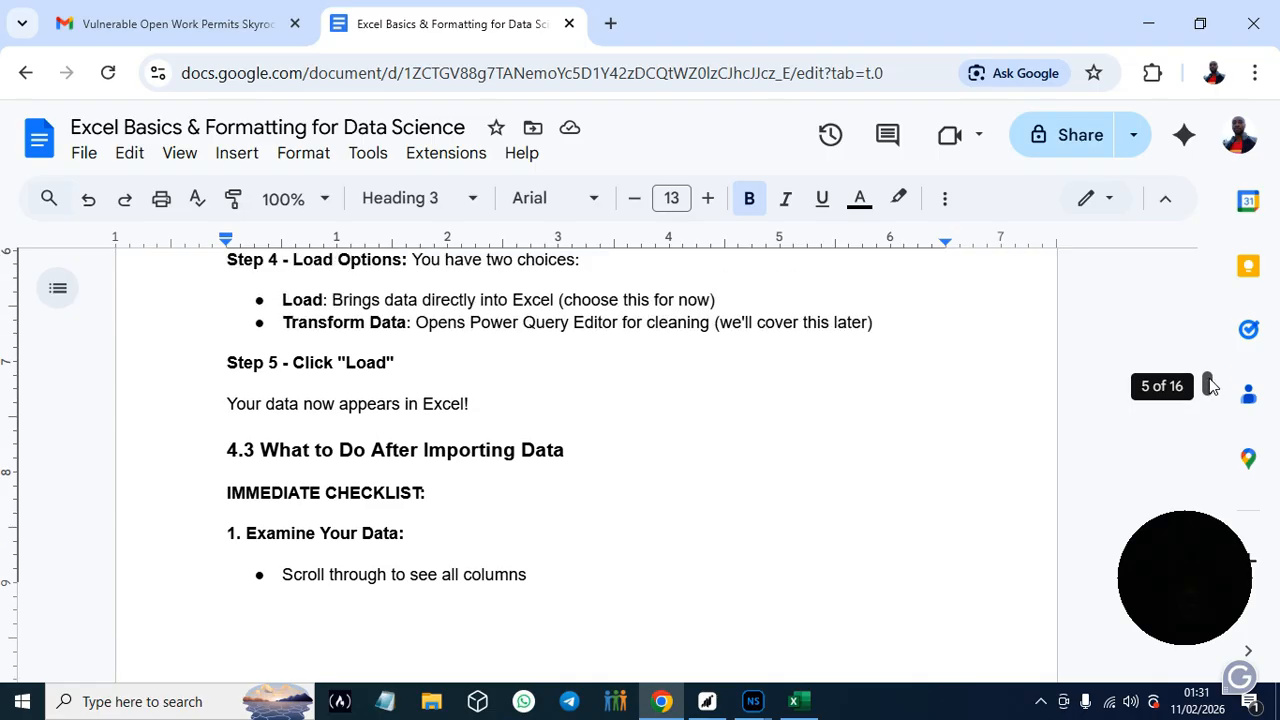
{"action": "scroll", "coordinate": [1210, 388], "scroll_direction": "down", "scroll_amount": 3}
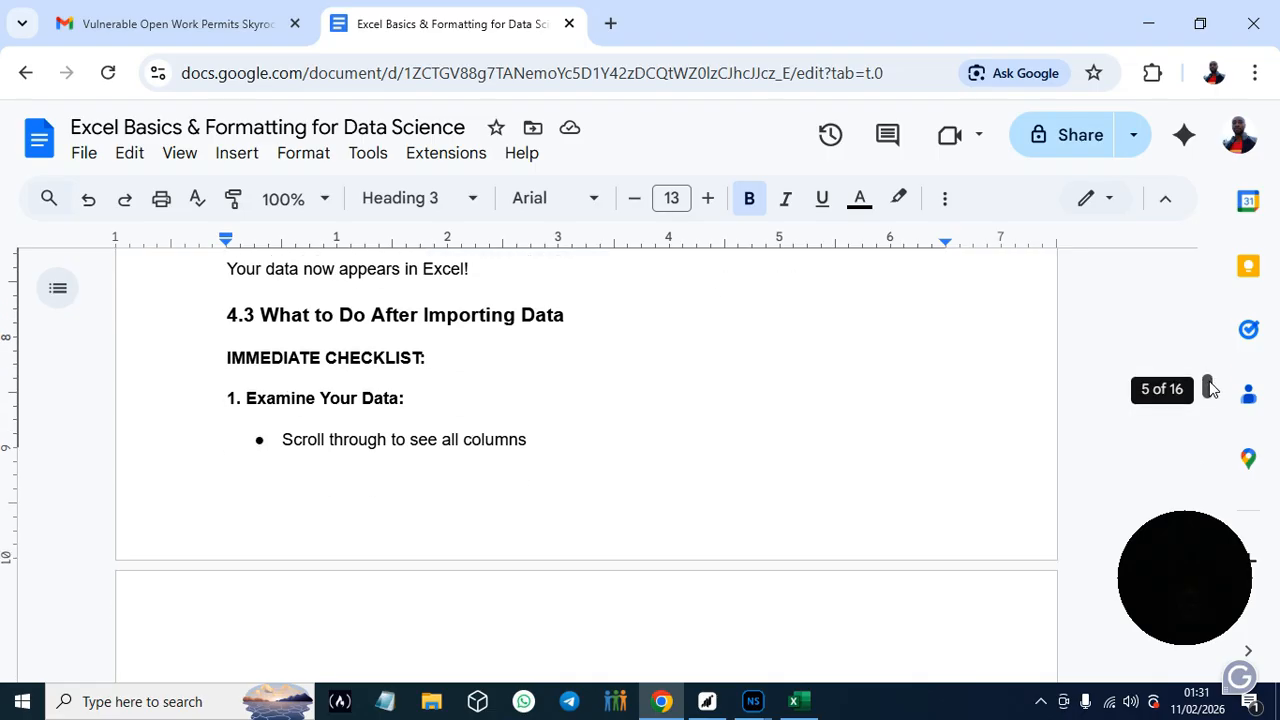
{"action": "scroll", "coordinate": [1208, 388], "scroll_direction": "down", "scroll_amount": 1}
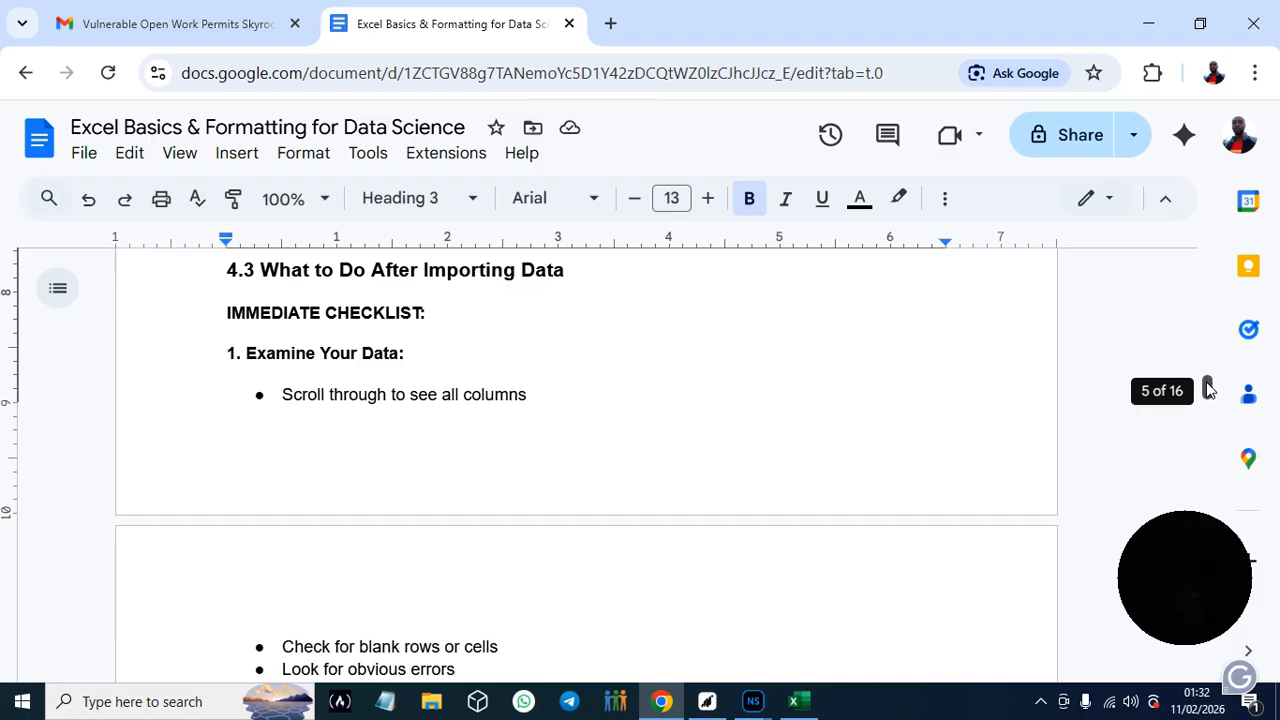
{"action": "left_click_drag", "start_coordinate": [1207, 390], "coordinate": [1207, 394]}
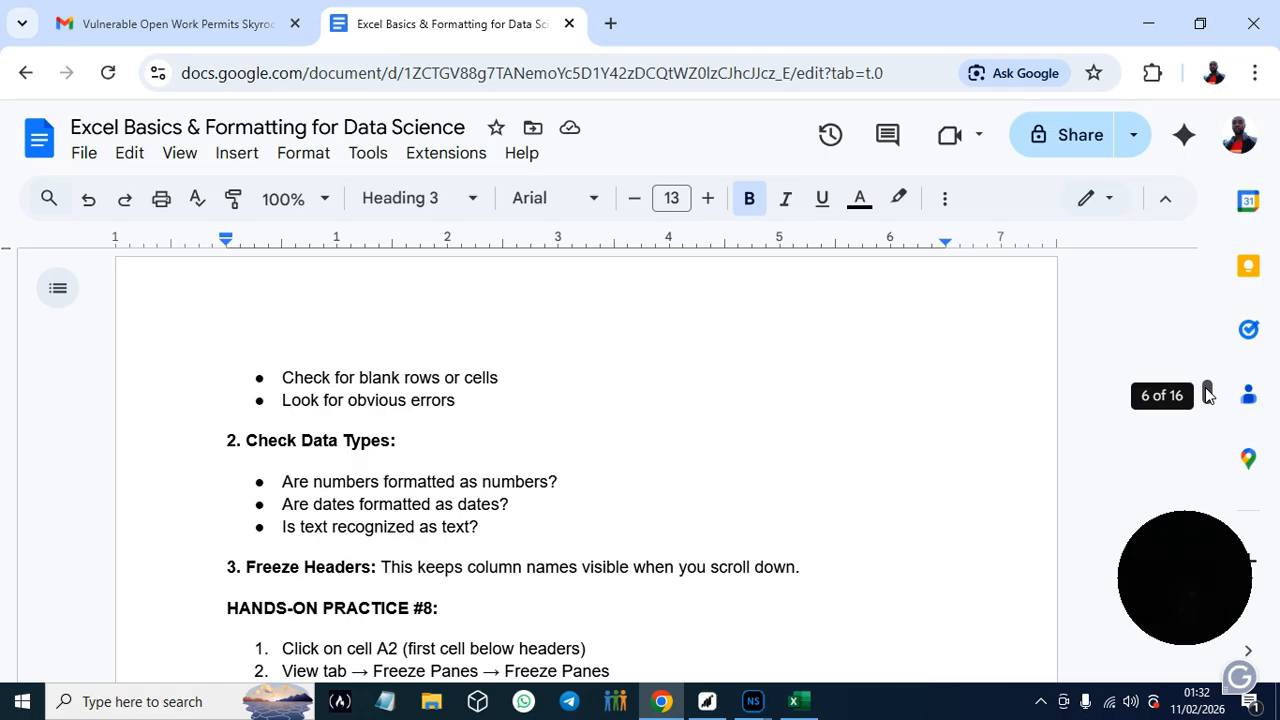
{"action": "left_click_drag", "start_coordinate": [1207, 394], "coordinate": [1208, 396]}
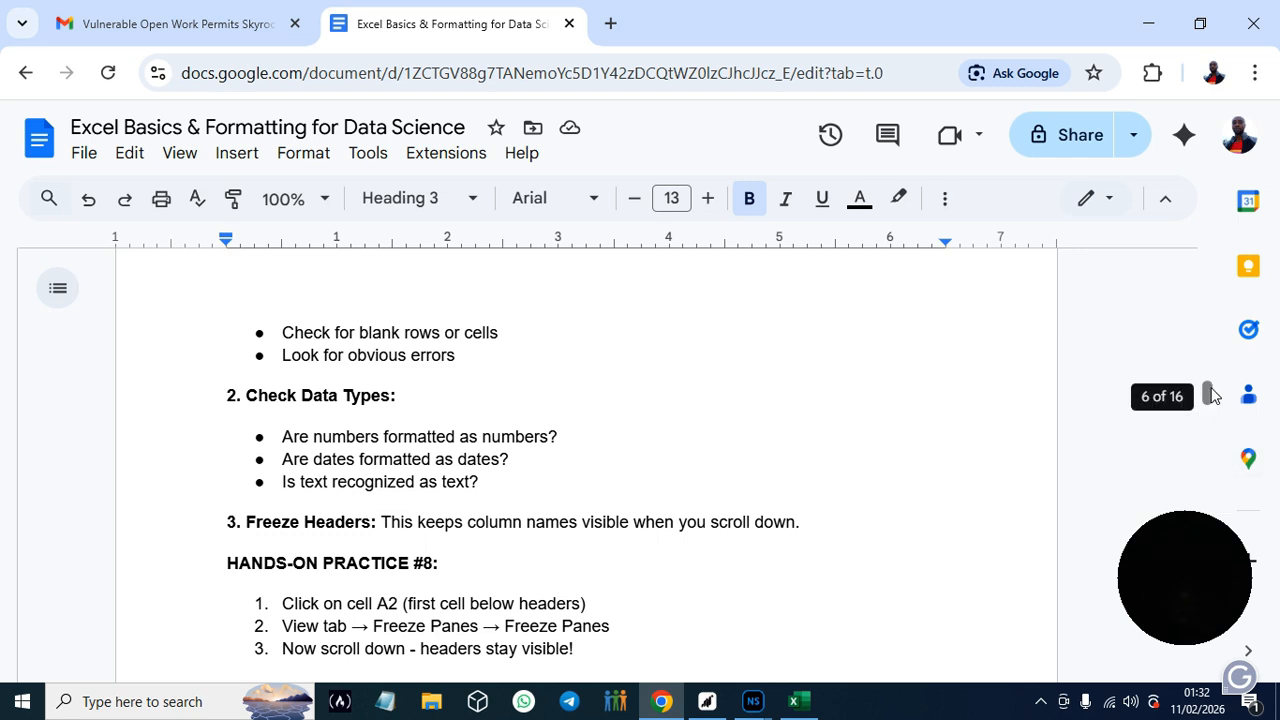
{"action": "left_click_drag", "start_coordinate": [1211, 395], "coordinate": [1211, 398]}
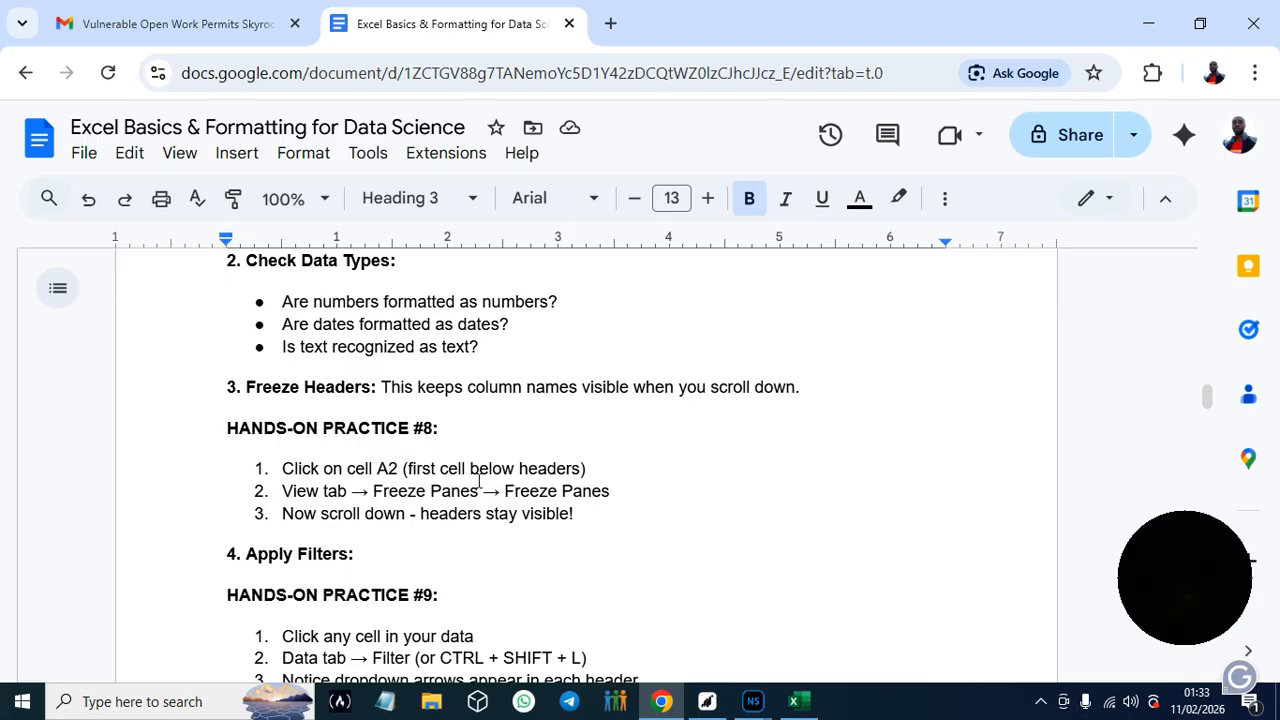
- Switch back to Excel and freeze panes at cell A2 of the imported student table to lock its header row
{"action": "left_click", "coordinate": [793, 701]}
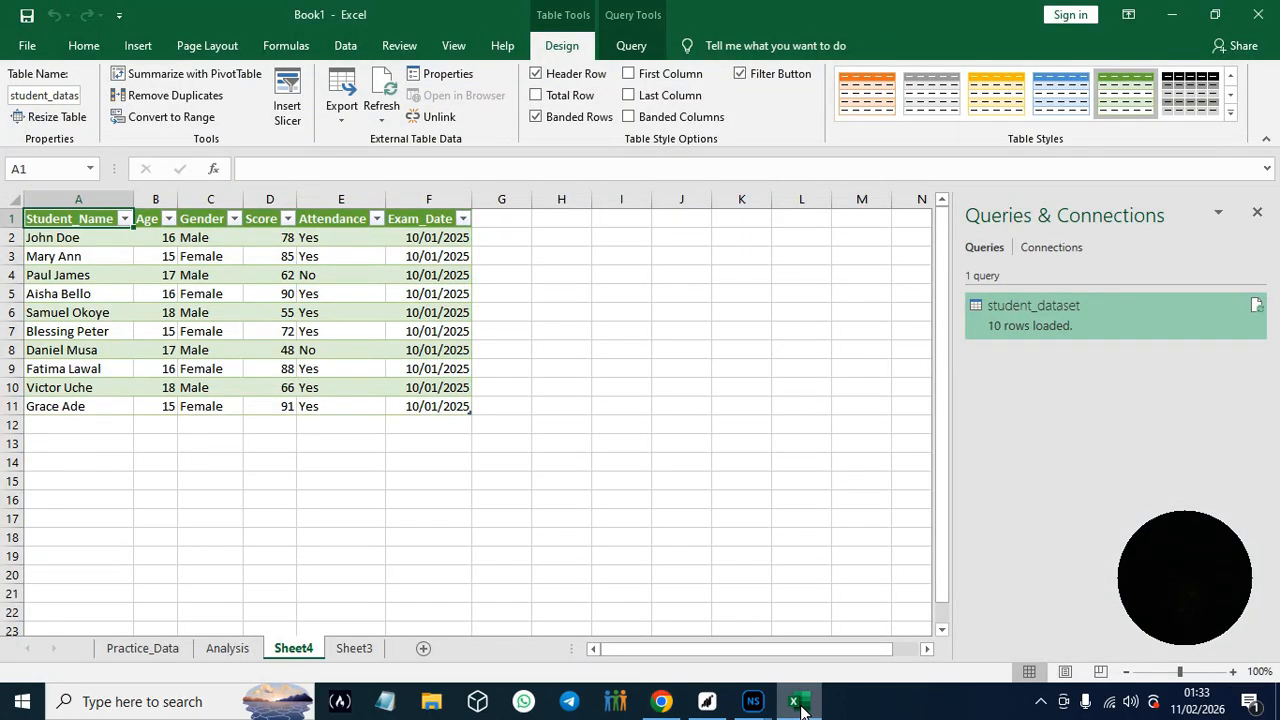
{"action": "left_click", "coordinate": [51, 238]}
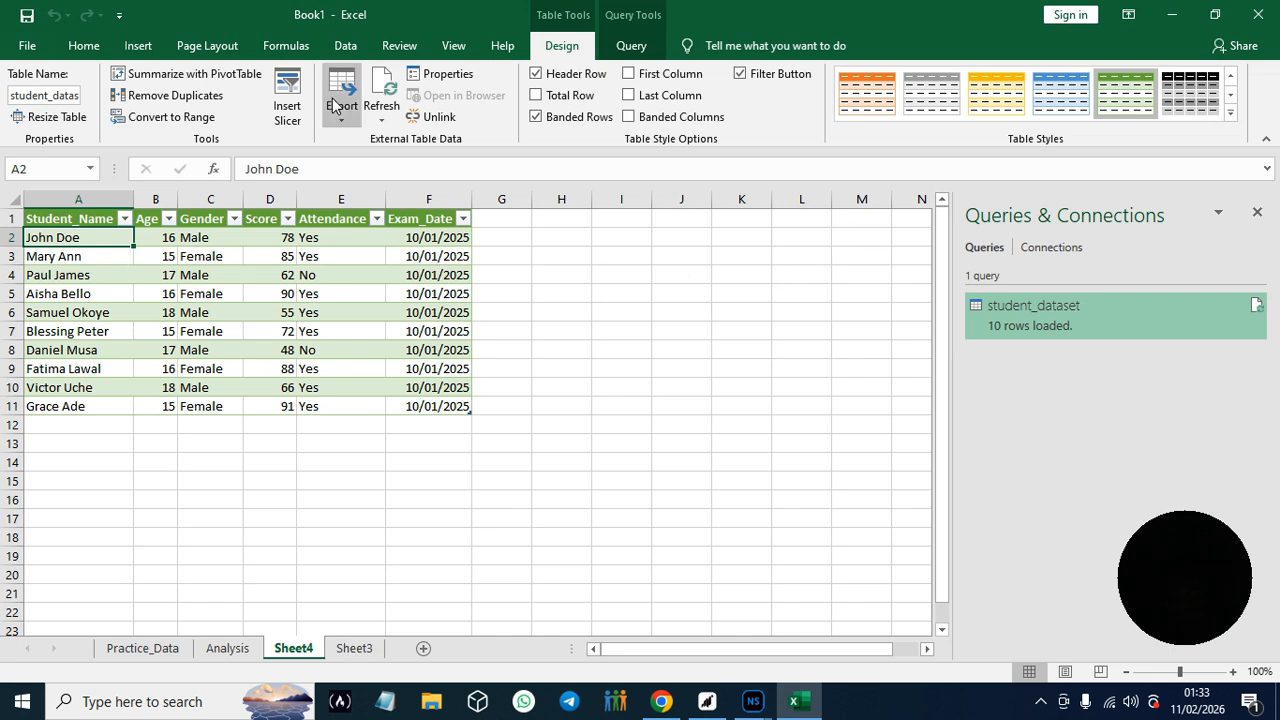
{"action": "left_click", "coordinate": [454, 46]}
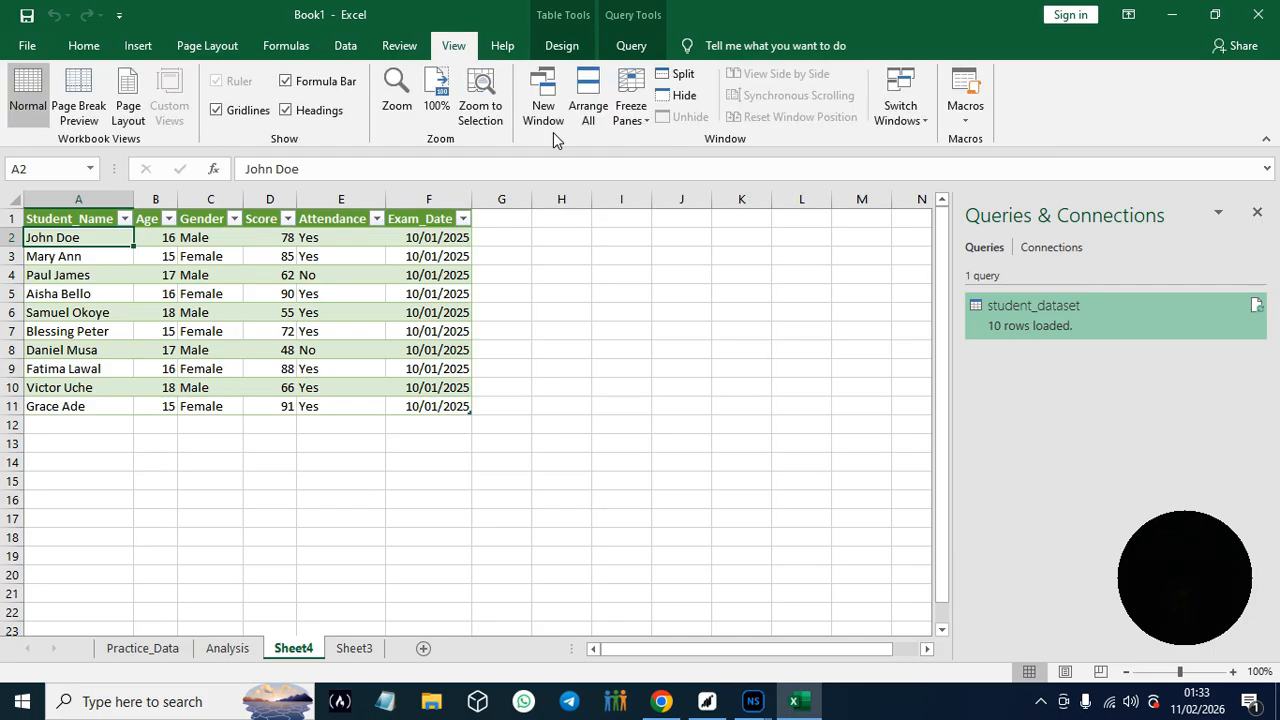
{"action": "left_click", "coordinate": [630, 112]}
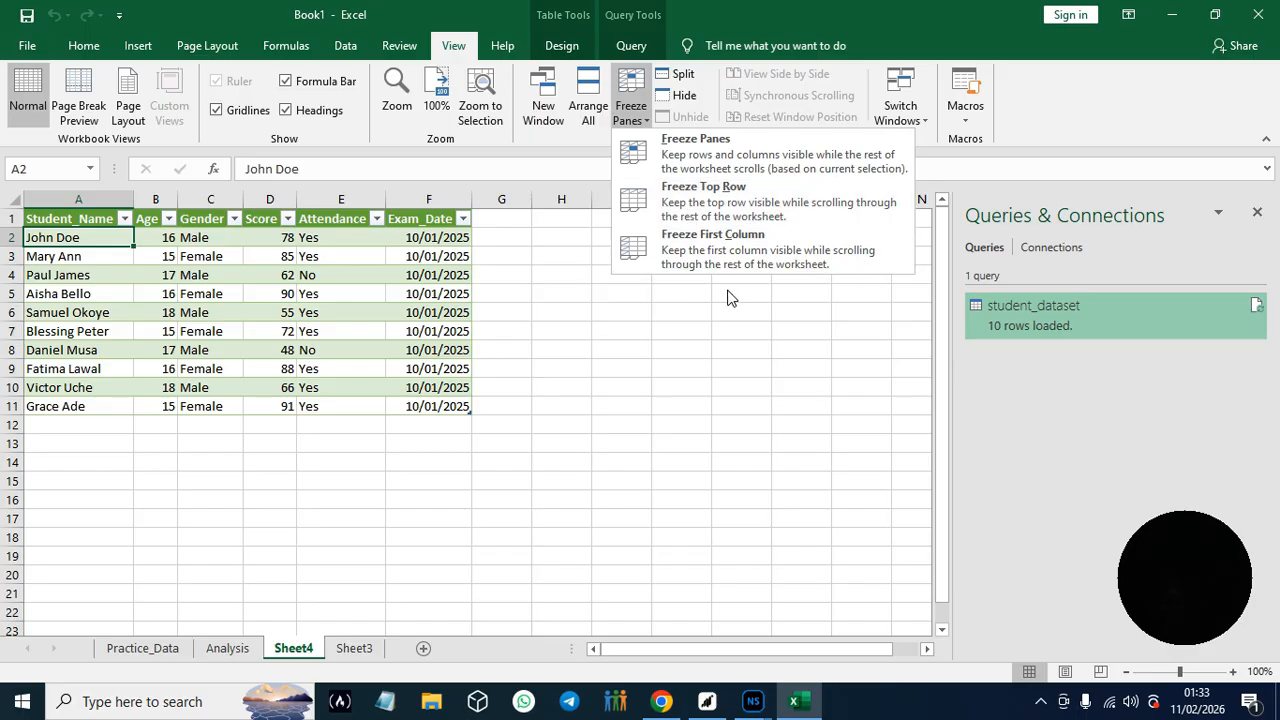
{"action": "left_click", "coordinate": [708, 153]}
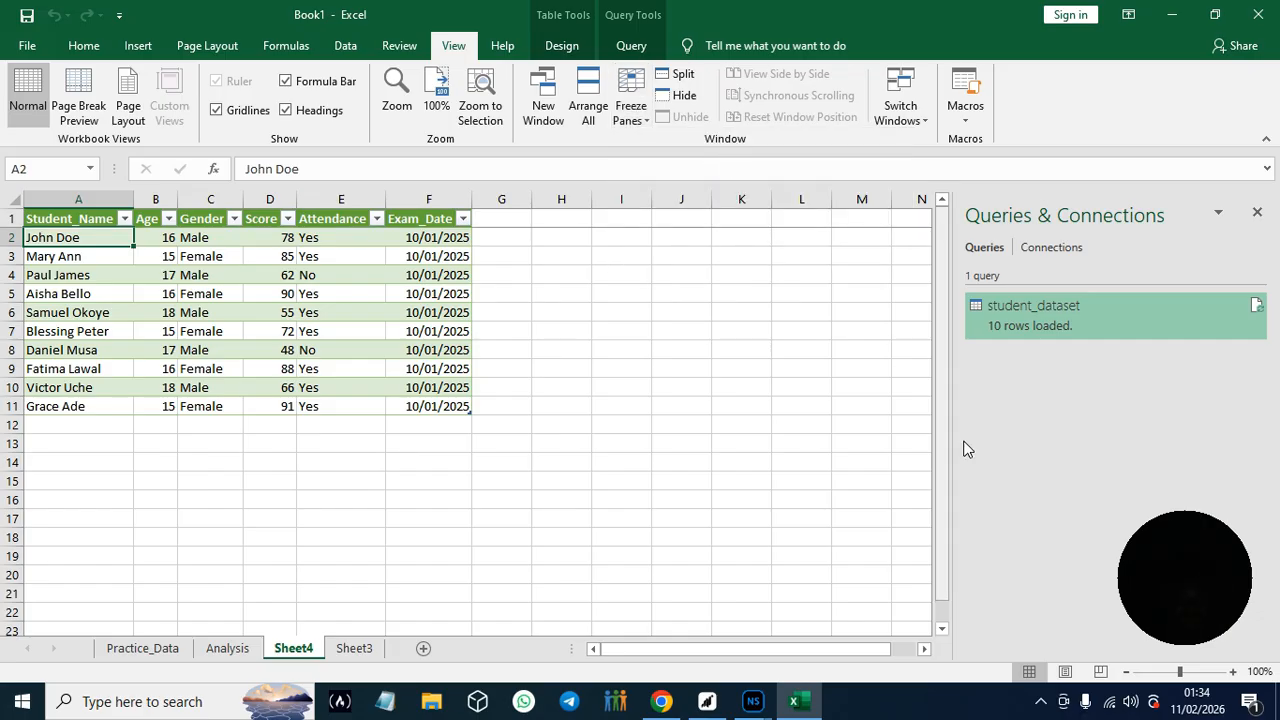
- Unfreeze the panes of the imported student table and scroll it to check how the header row behaves
{"action": "left_click", "coordinate": [938, 418]}
{"action": "left_click_drag", "start_coordinate": [938, 418], "coordinate": [921, 278]}
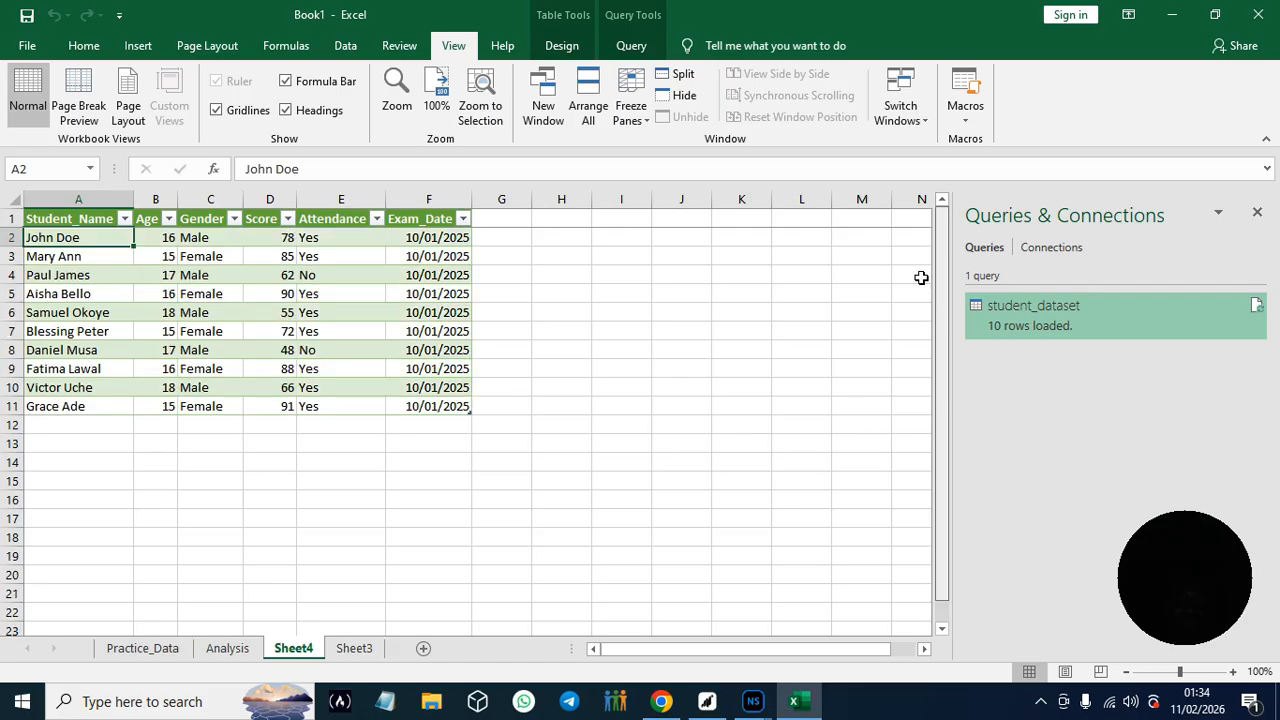
{"action": "left_click", "coordinate": [647, 118]}
{"action": "left_click", "coordinate": [695, 160]}
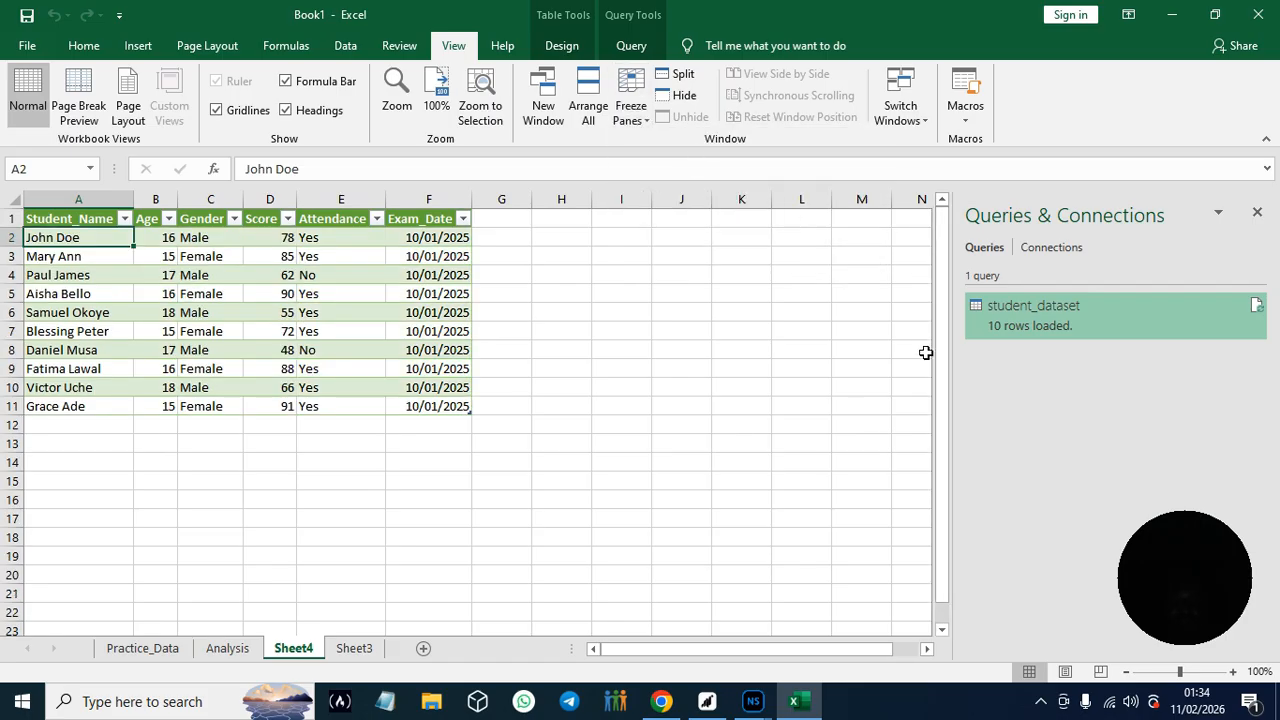
{"action": "left_click_drag", "start_coordinate": [942, 342], "coordinate": [945, 314]}
{"action": "left_click_drag", "start_coordinate": [948, 461], "coordinate": [917, 291]}
- Freeze the panes again at cell A2 of the student table and scroll down to check the header row
{"action": "left_click", "coordinate": [643, 118]}
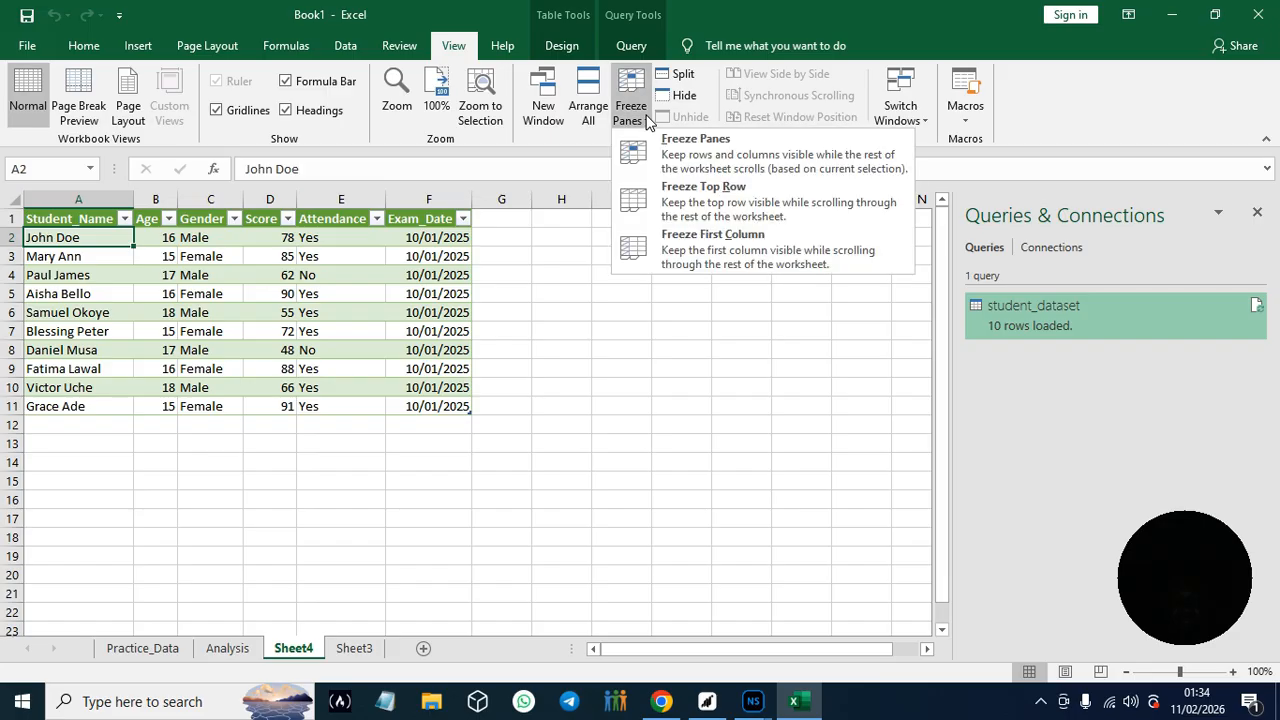
{"action": "left_click", "coordinate": [680, 170]}
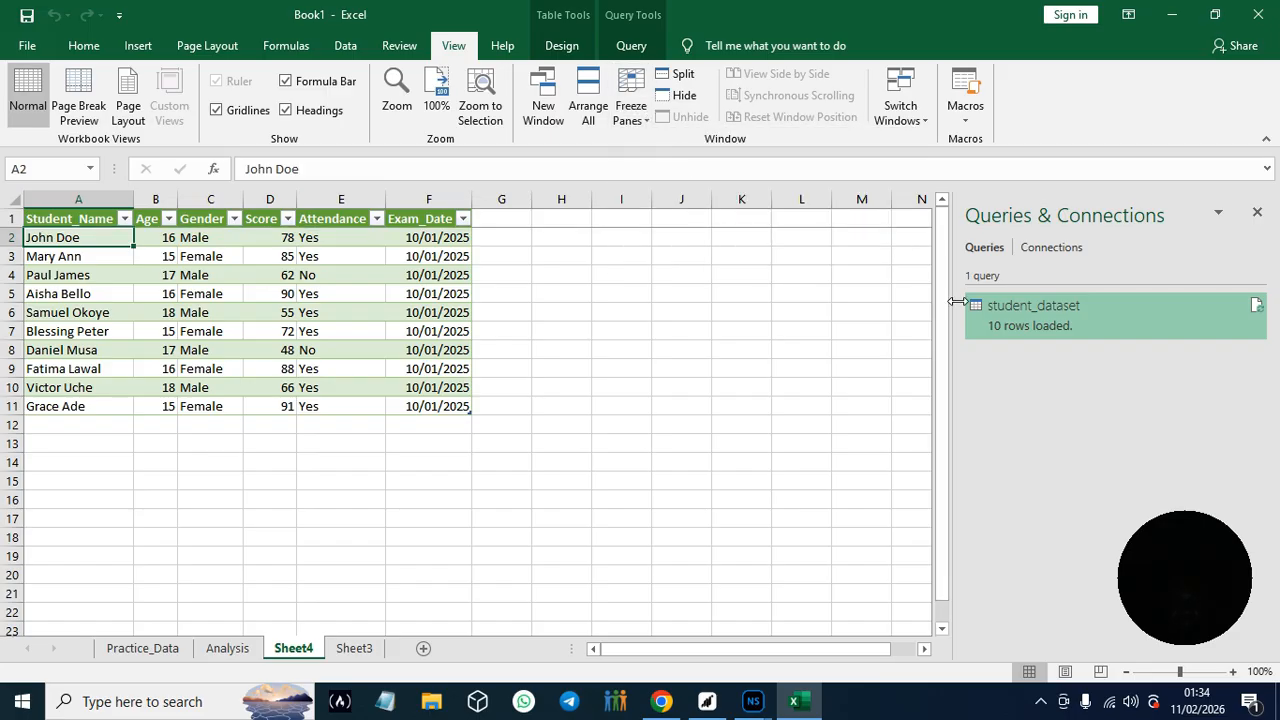
{"action": "left_click_drag", "start_coordinate": [942, 279], "coordinate": [940, 432]}
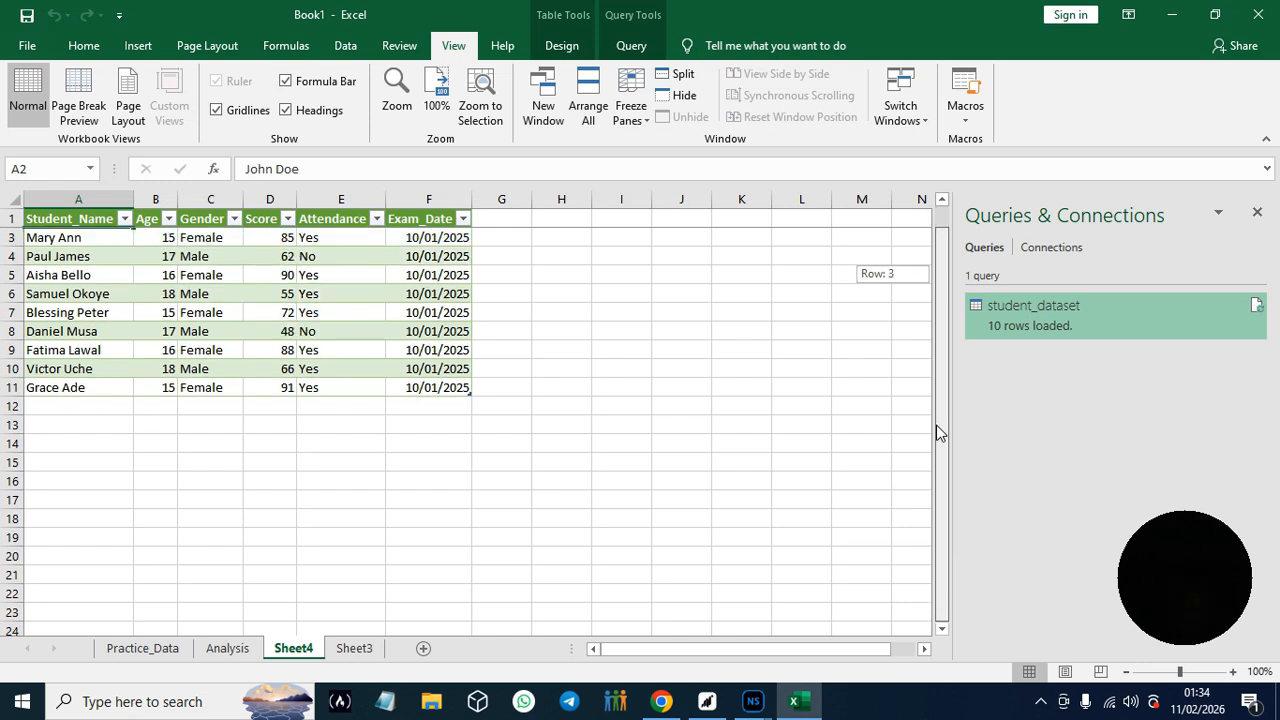
{"action": "left_click_drag", "start_coordinate": [938, 432], "coordinate": [938, 432]}
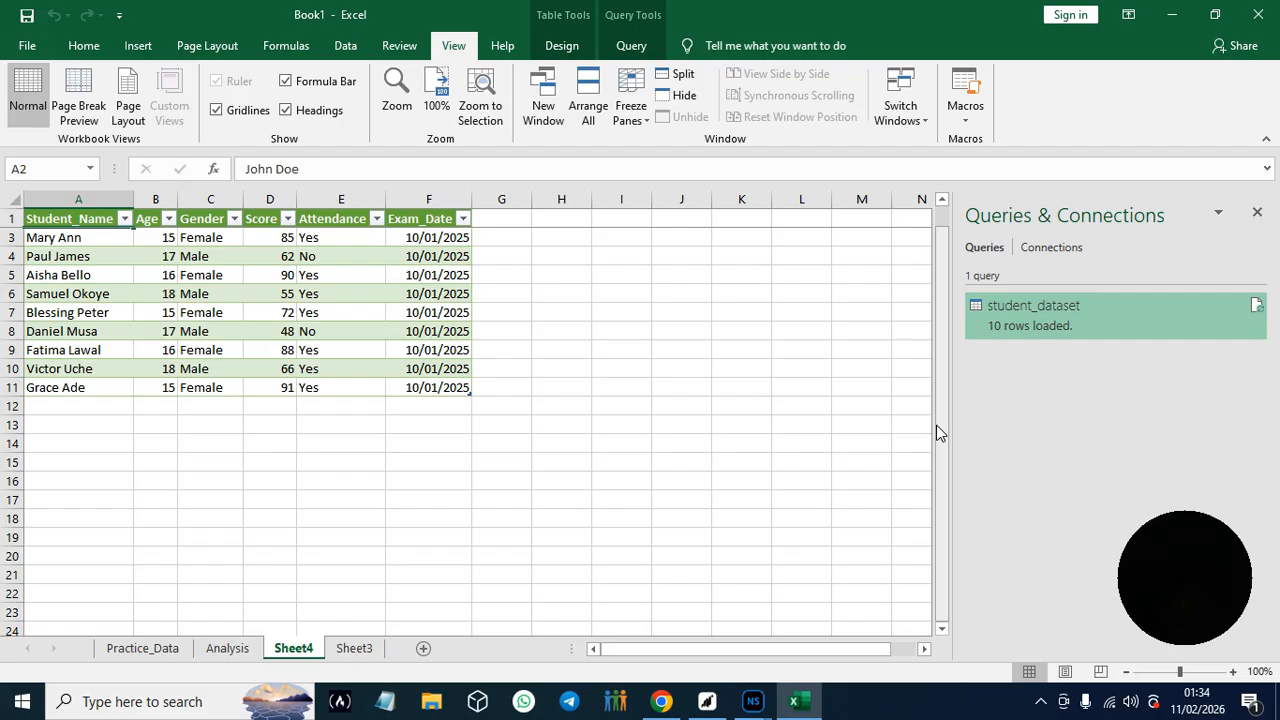
- Switch to the guide in Chrome and read the Apply Filters section with Hands-On Practice #9
{"action": "left_click", "coordinate": [662, 703]}
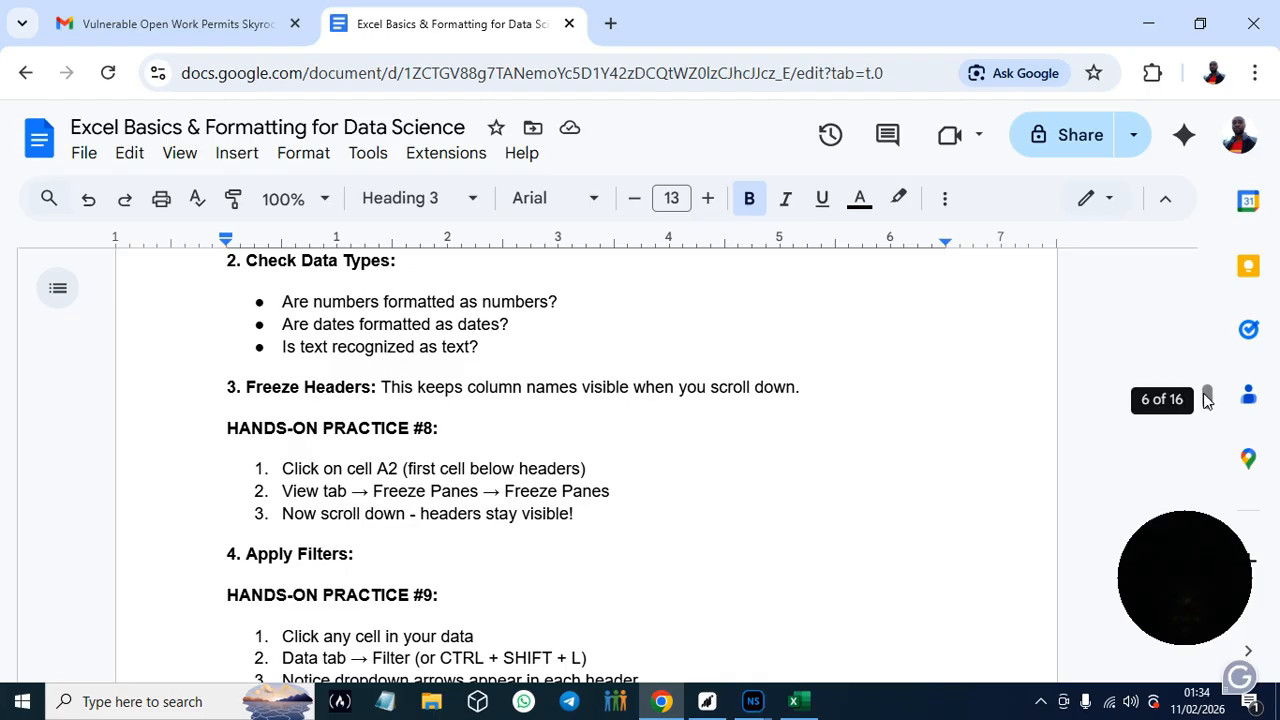
{"action": "left_click_drag", "start_coordinate": [1207, 398], "coordinate": [1210, 402]}
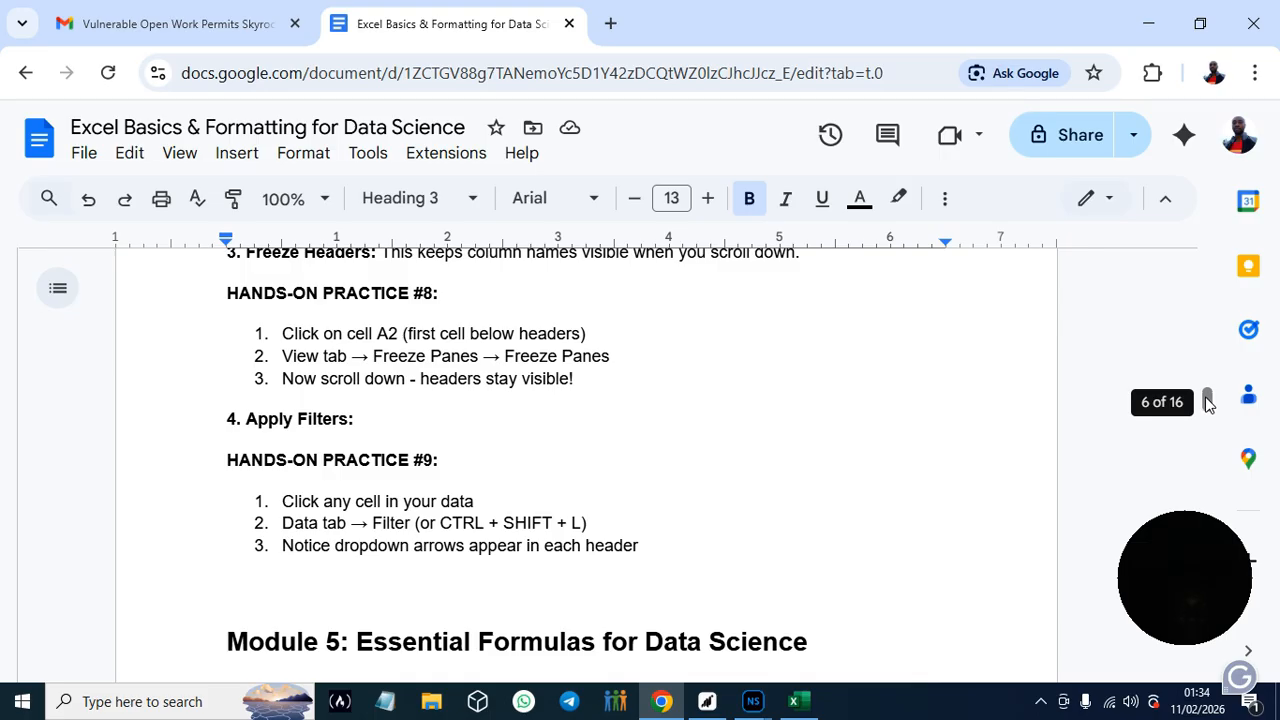
{"action": "left_click_drag", "start_coordinate": [1207, 397], "coordinate": [1207, 401]}
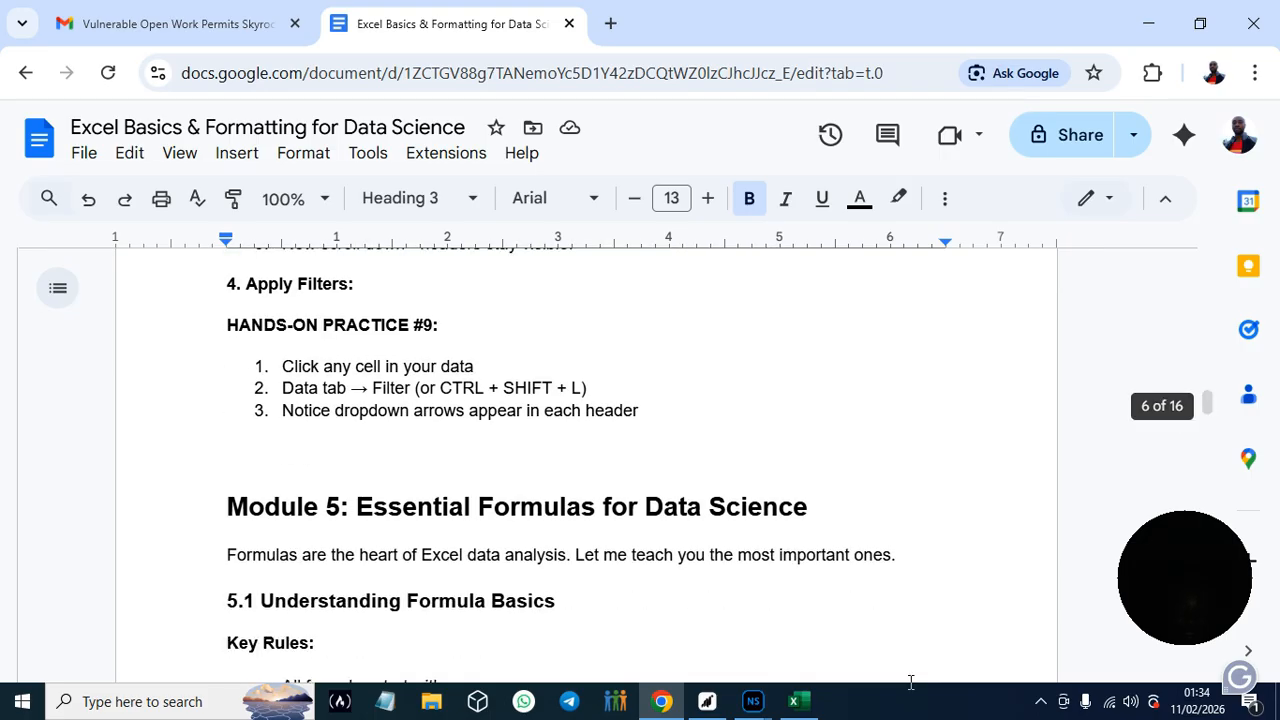
- Switch back to Excel and sort the student table by Student_Name A to Z, followed by Age smallest to largest
{"action": "left_click", "coordinate": [795, 703]}
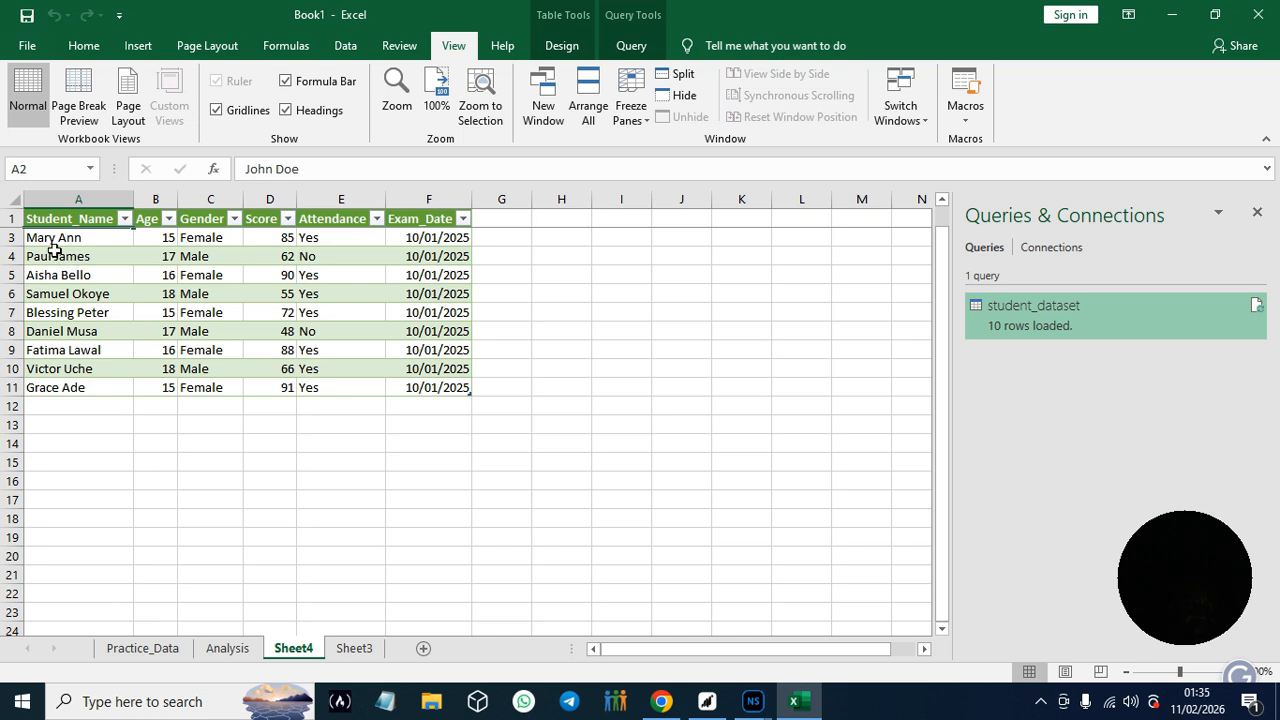
{"action": "left_click", "coordinate": [124, 219]}
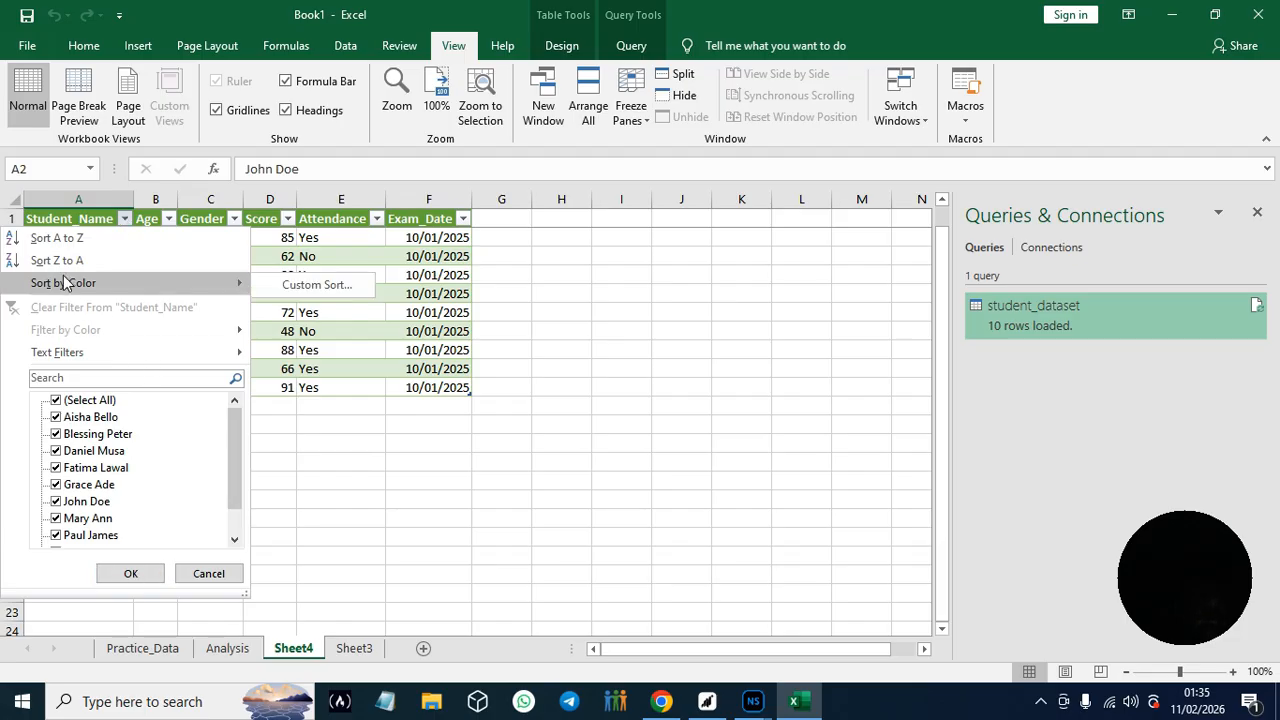
{"action": "left_click", "coordinate": [44, 238]}
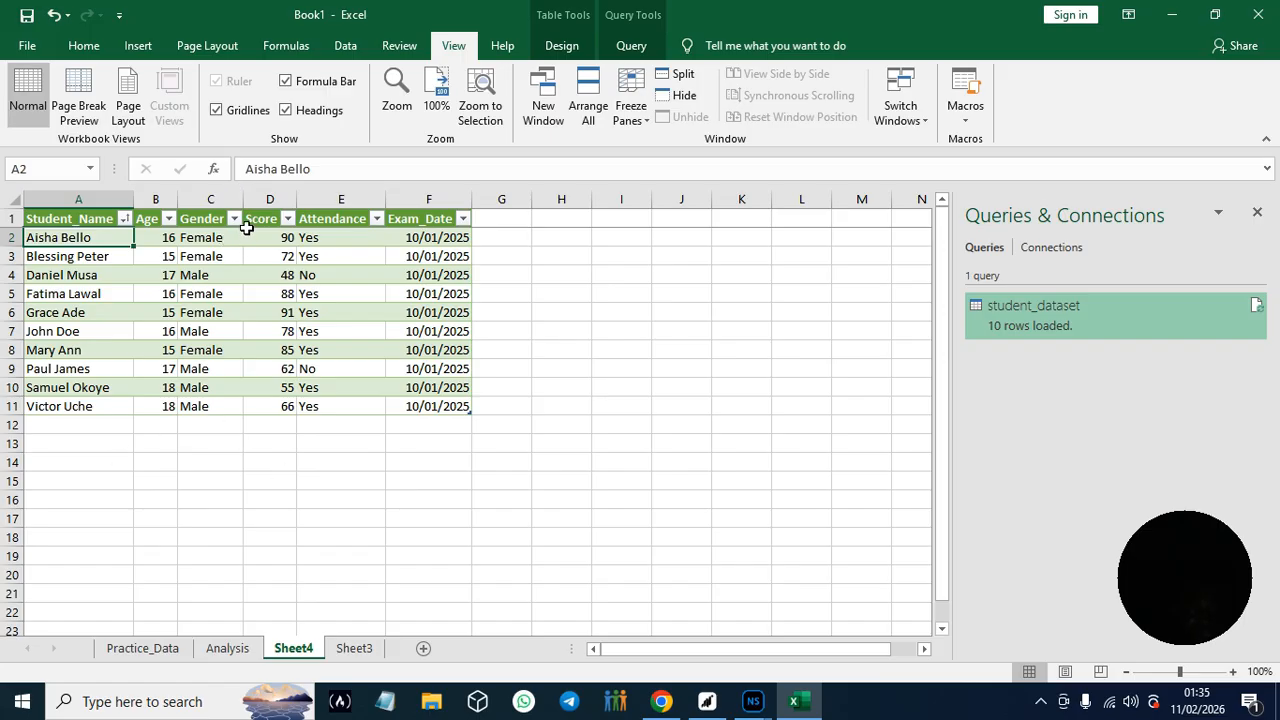
{"action": "left_click", "coordinate": [170, 219]}
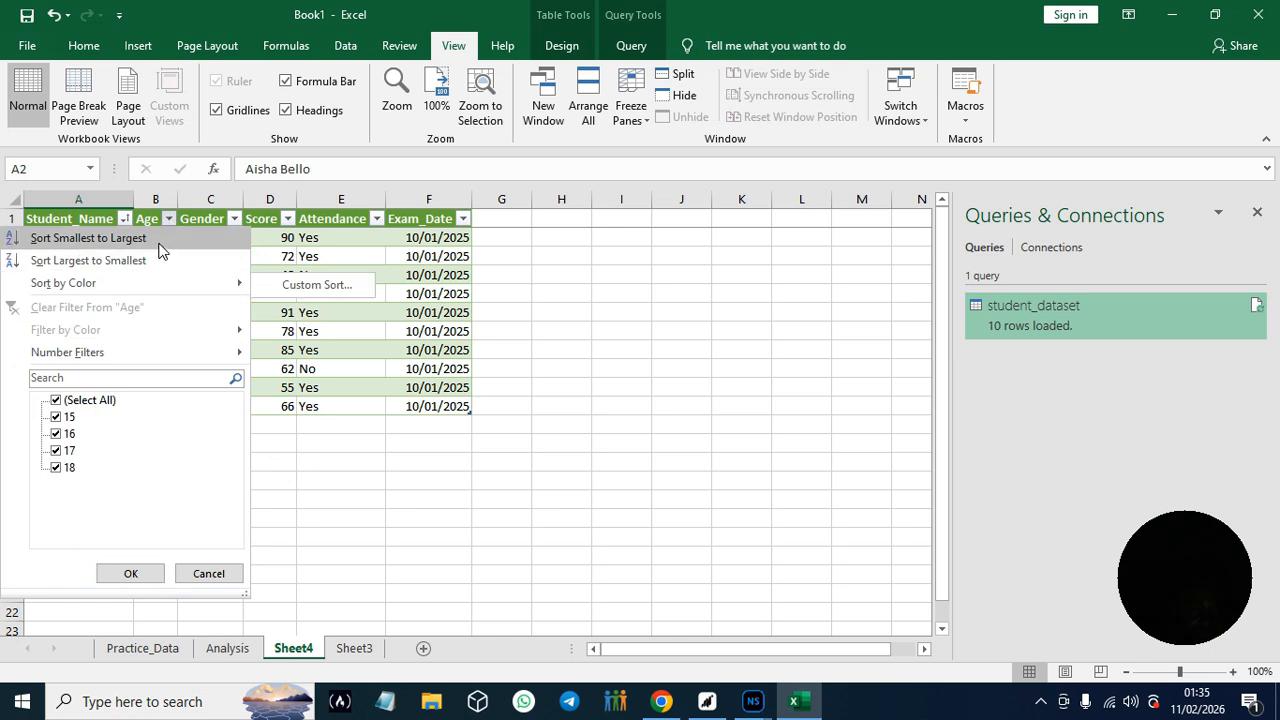
{"action": "left_click", "coordinate": [158, 239]}
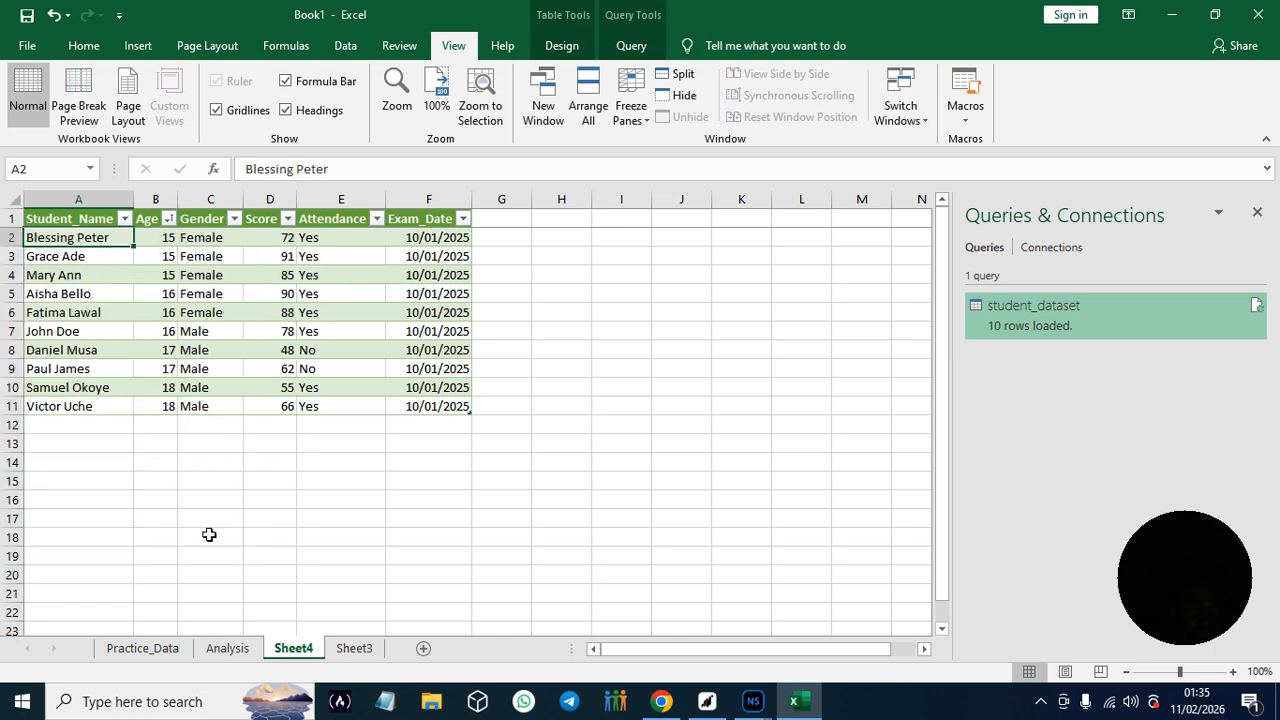
- Sort the student table by Exam_Date from oldest to newest and bring the Filter command into view
{"action": "left_click", "coordinate": [376, 219]}
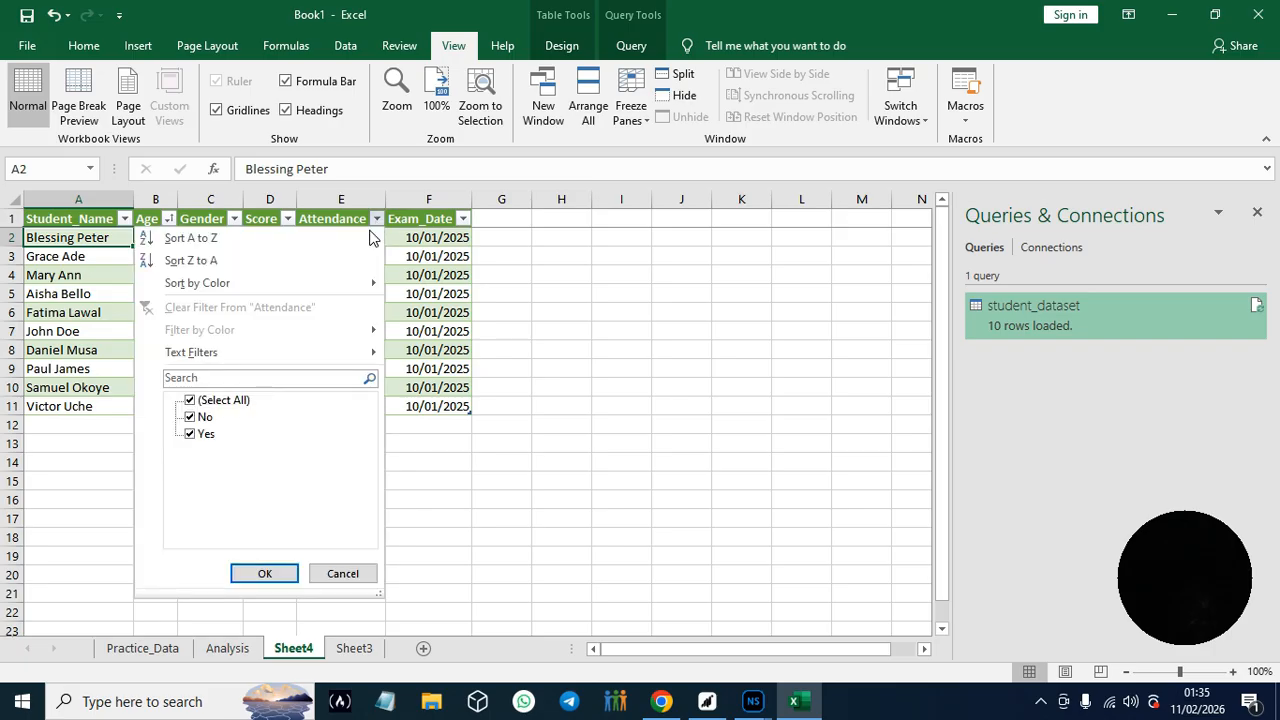
{"action": "left_click", "coordinate": [463, 220]}
{"action": "left_click", "coordinate": [463, 220]}
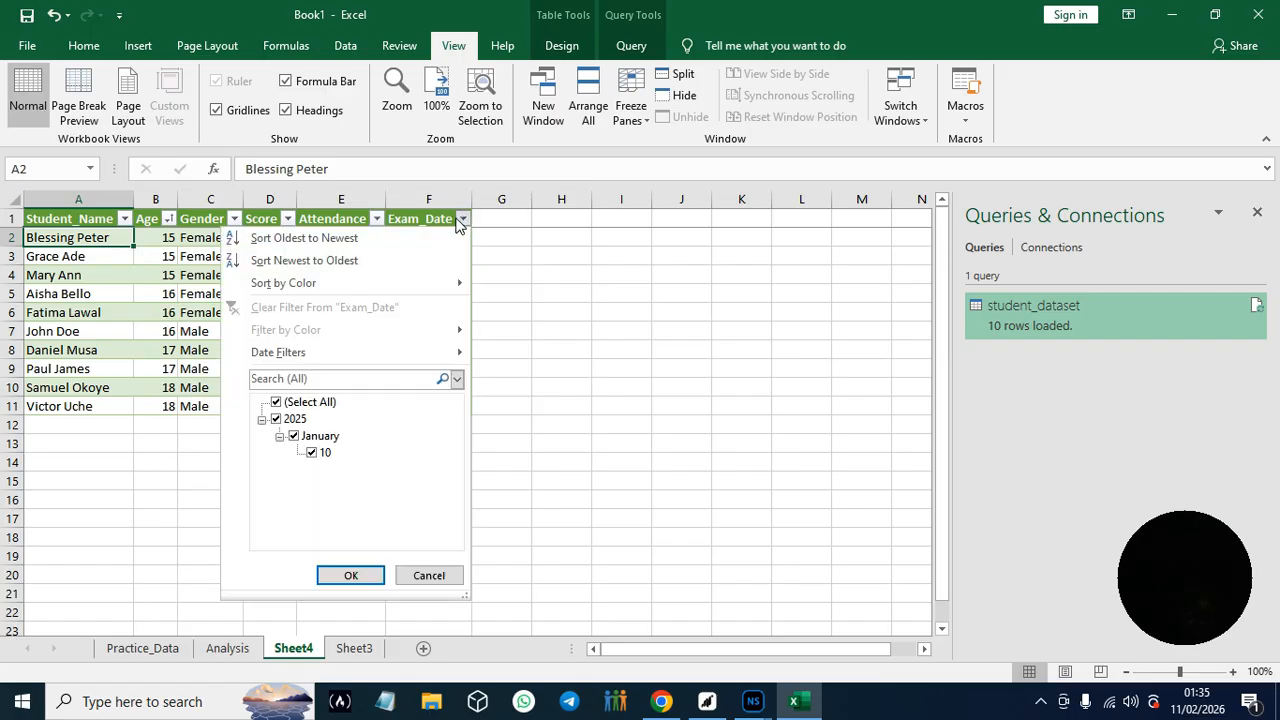
{"action": "left_click", "coordinate": [339, 237]}
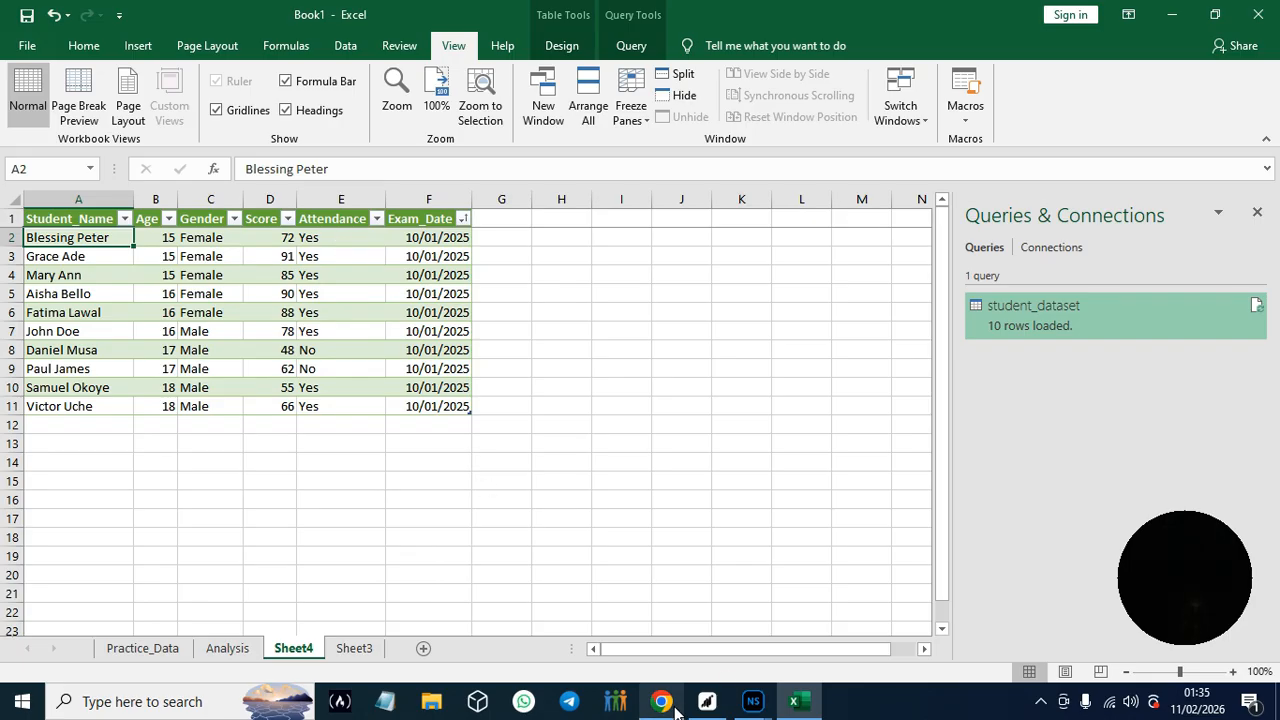
{"action": "mouse_move", "coordinate": [665, 710]}
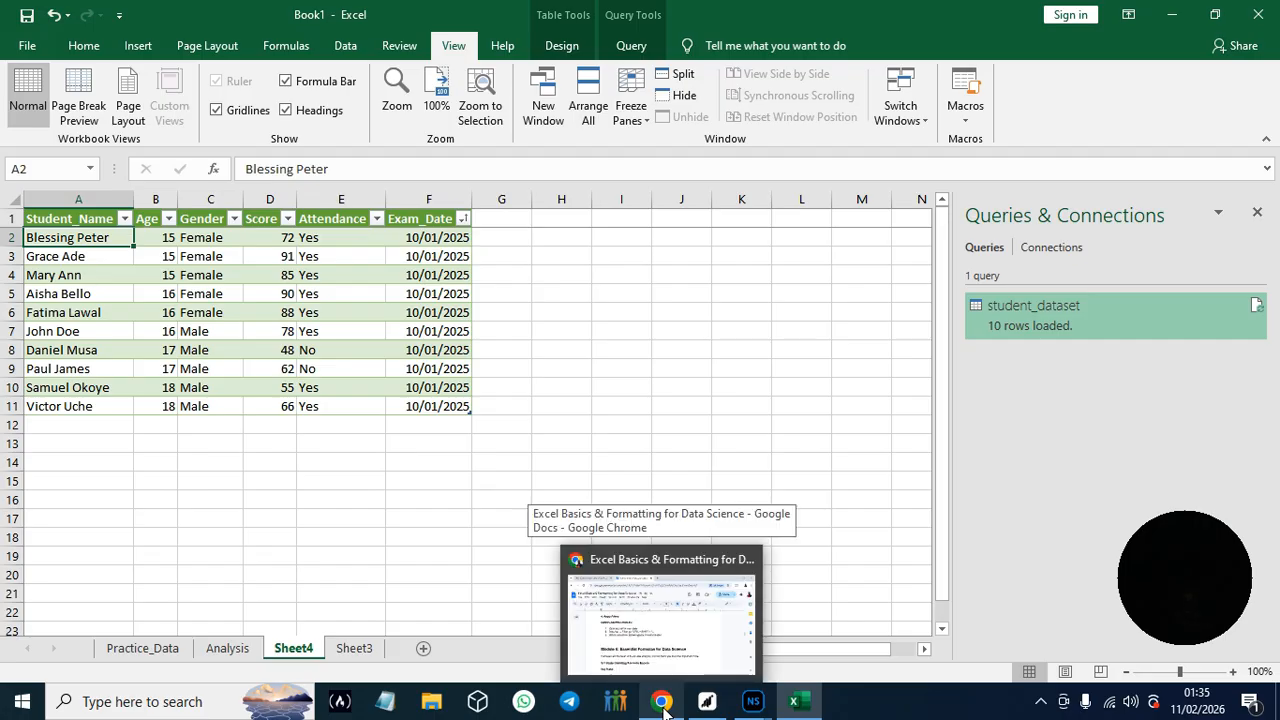
{"action": "left_click", "coordinate": [344, 46]}
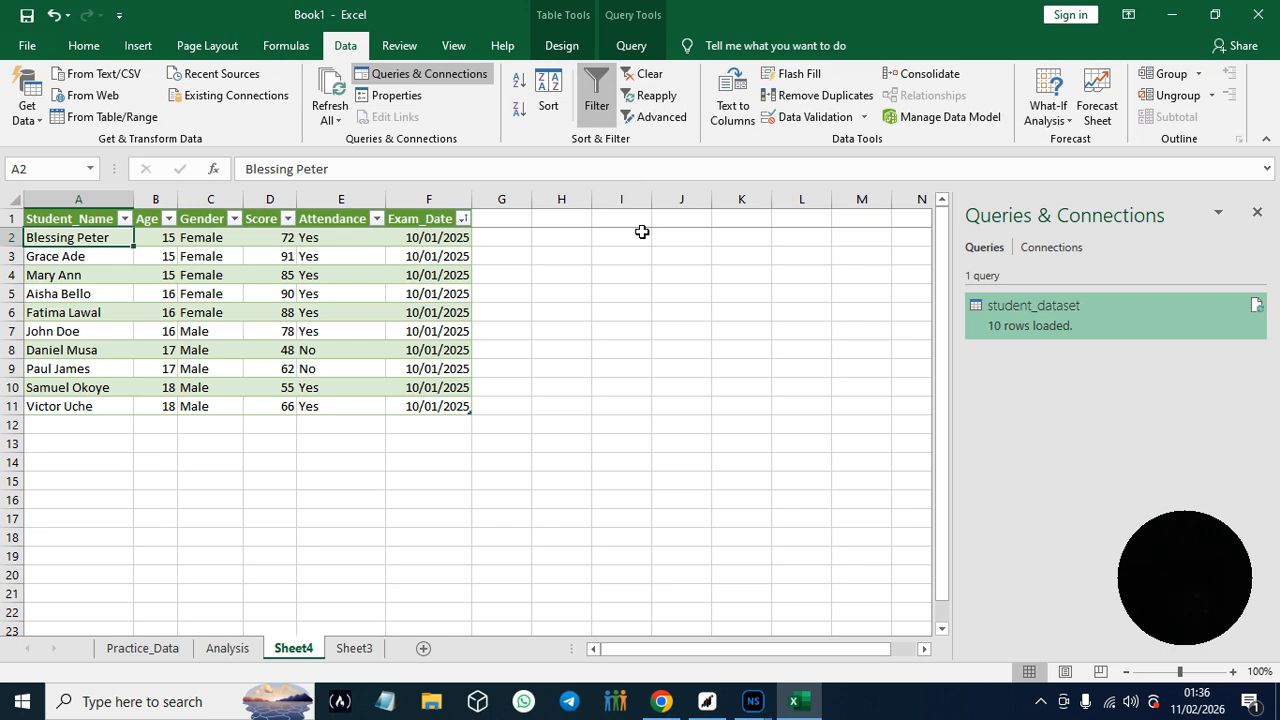
- Switch to the guide in Chrome and read Module 5 from the formula key rules through the start of Hands-On Practice #10
{"action": "left_click", "coordinate": [661, 701]}
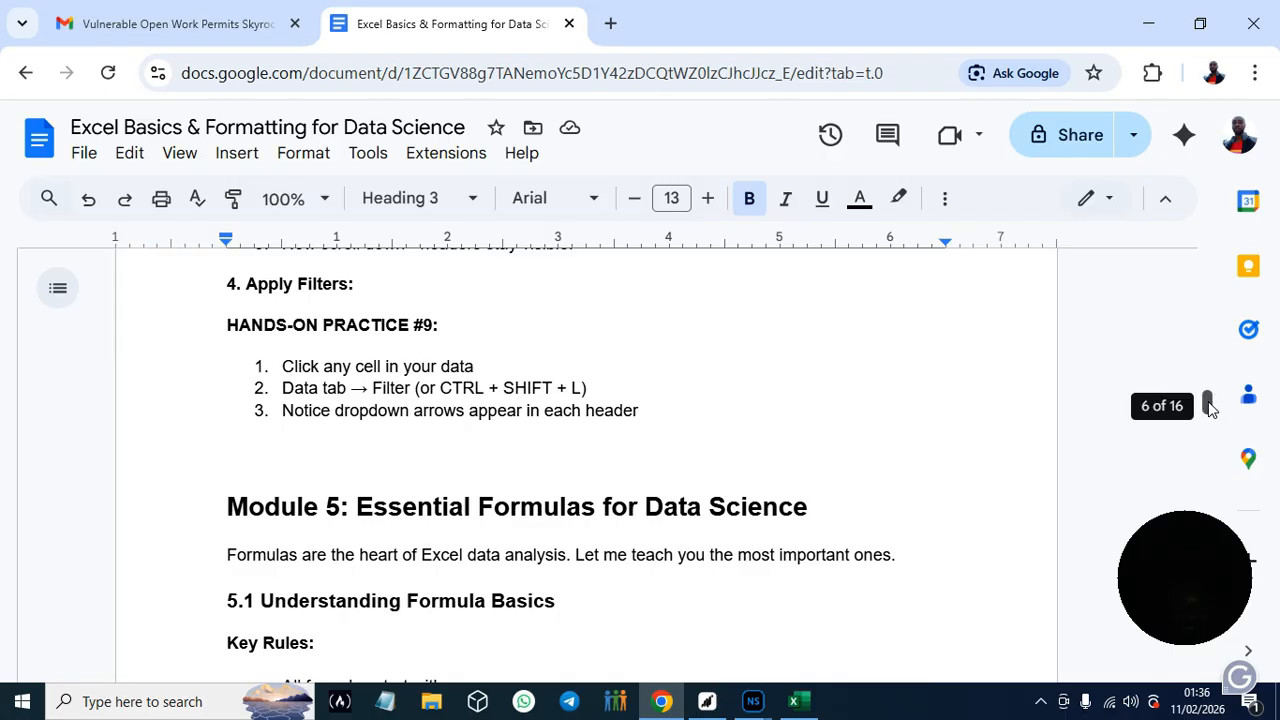
{"action": "left_click_drag", "start_coordinate": [1208, 405], "coordinate": [1212, 413]}
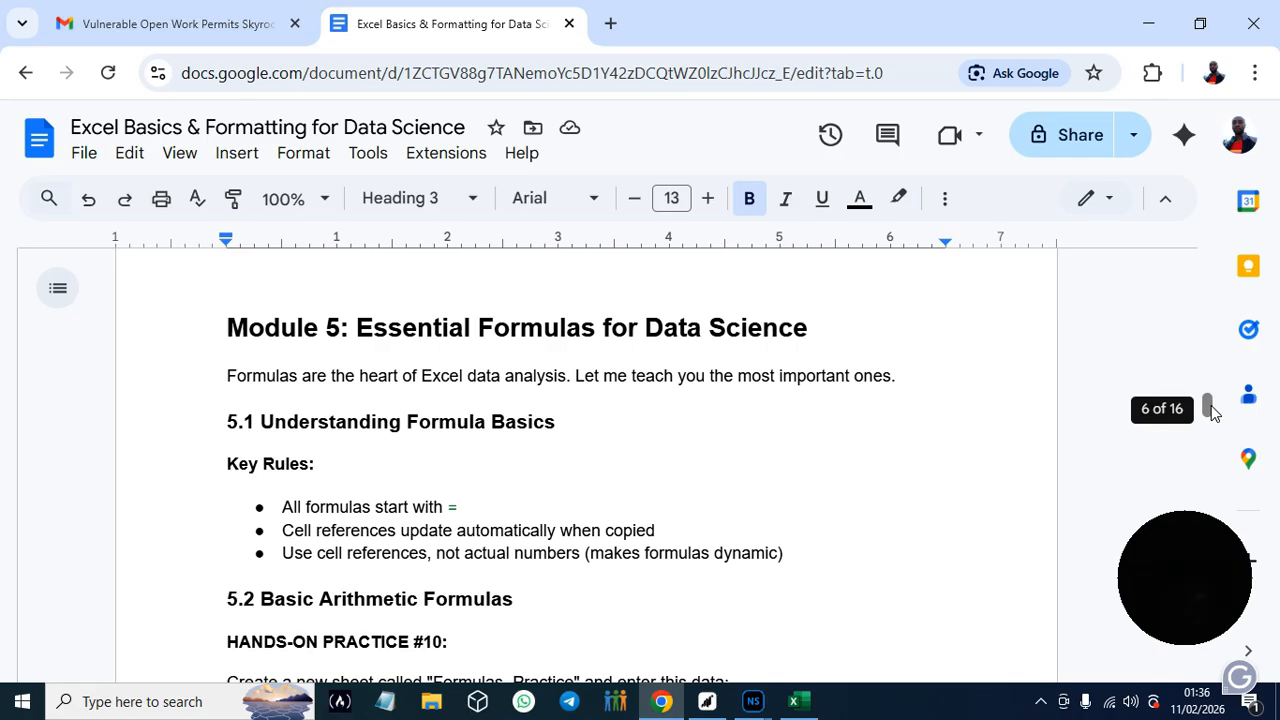
{"action": "scroll", "coordinate": [1208, 408], "scroll_direction": "down", "scroll_amount": 1}
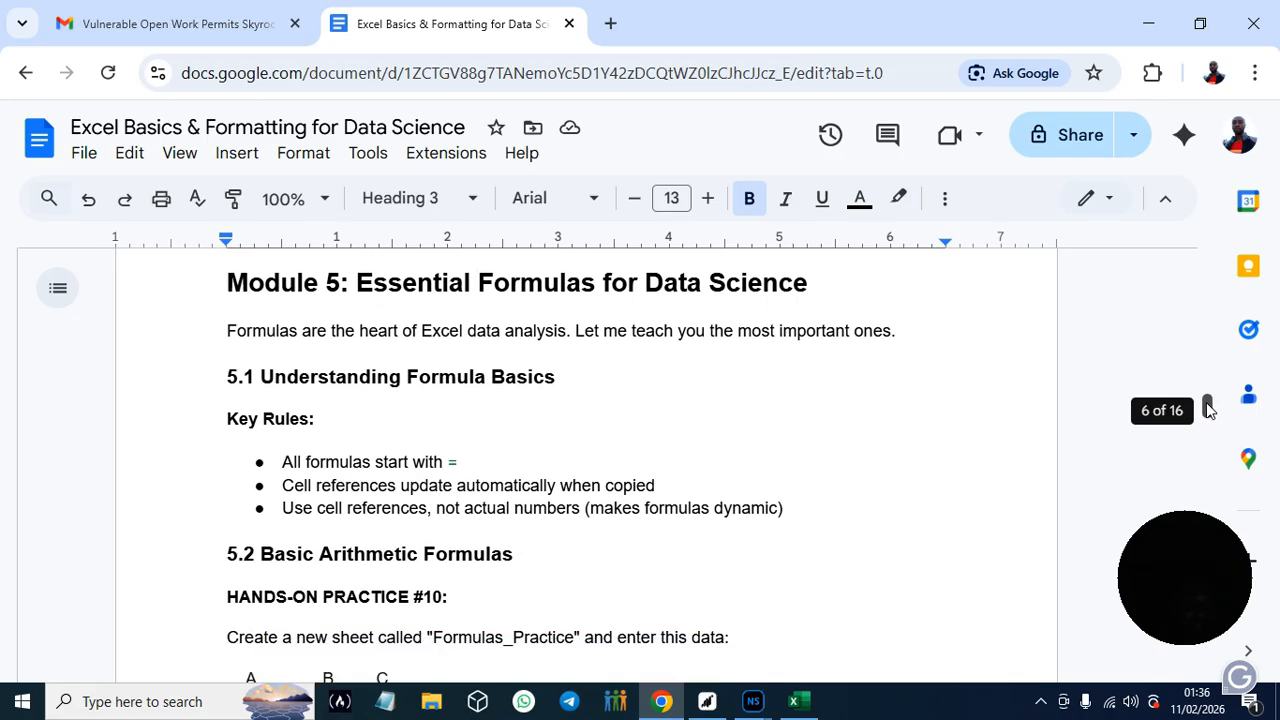
{"action": "left_click_drag", "start_coordinate": [1209, 408], "coordinate": [1212, 410]}
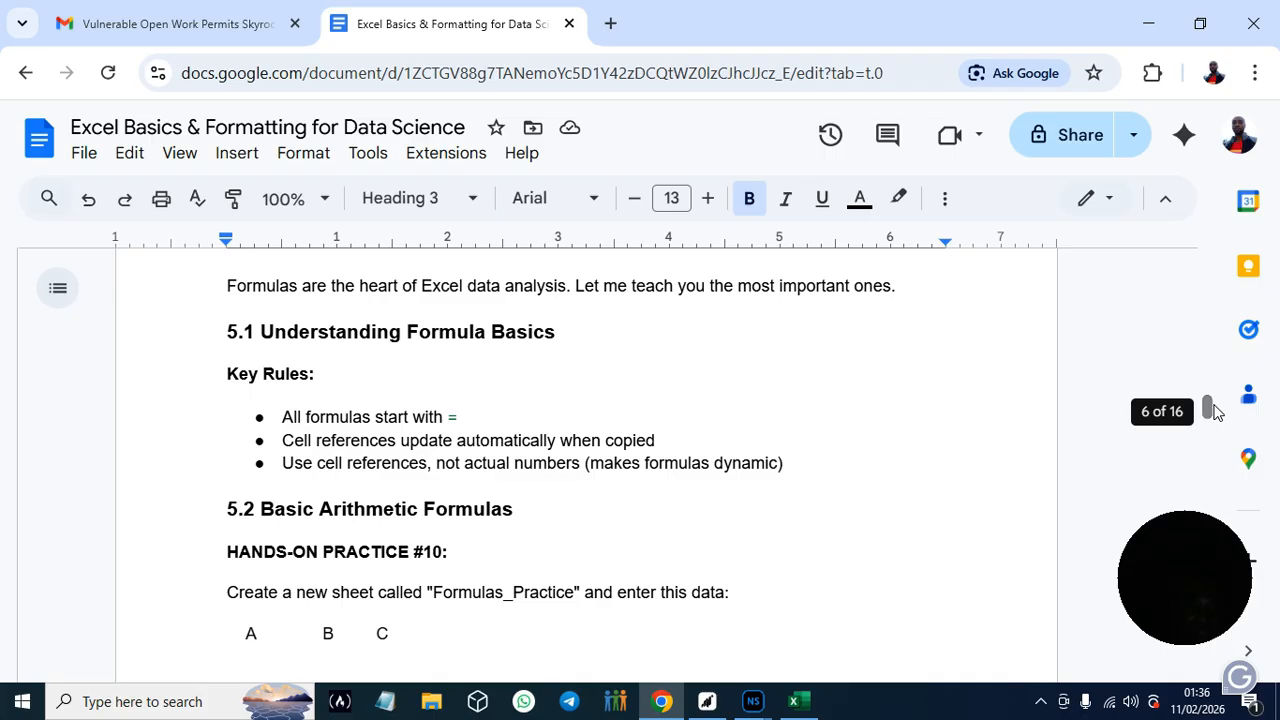
{"action": "scroll", "coordinate": [1208, 413], "scroll_direction": "down", "scroll_amount": 2}
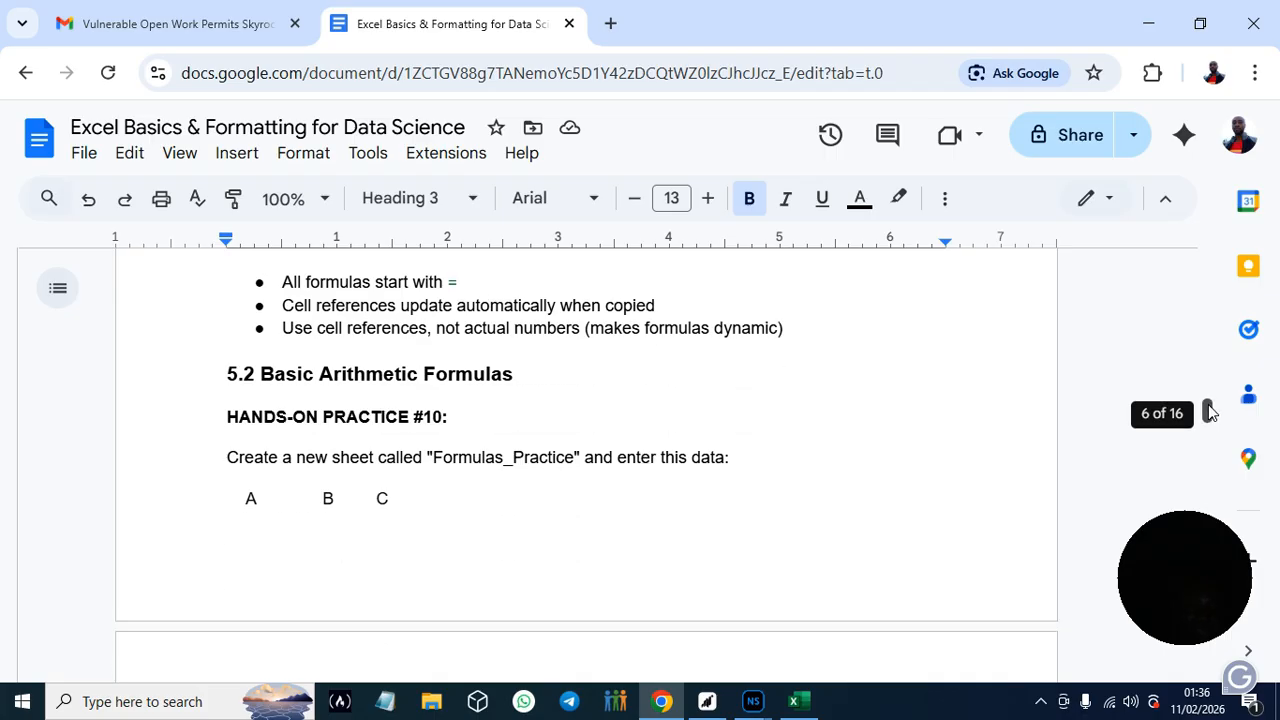
{"action": "scroll", "coordinate": [1208, 413], "scroll_direction": "up", "scroll_amount": 1}
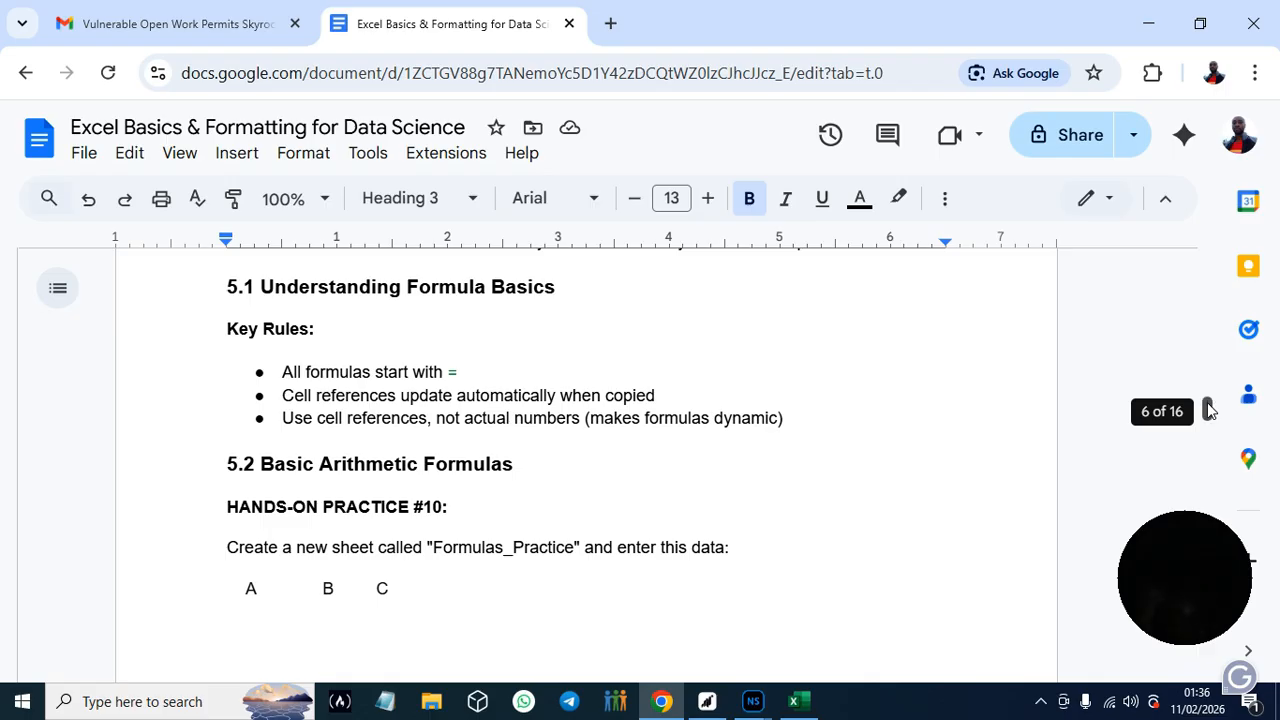
{"action": "scroll", "coordinate": [1208, 411], "scroll_direction": "down", "scroll_amount": 1}
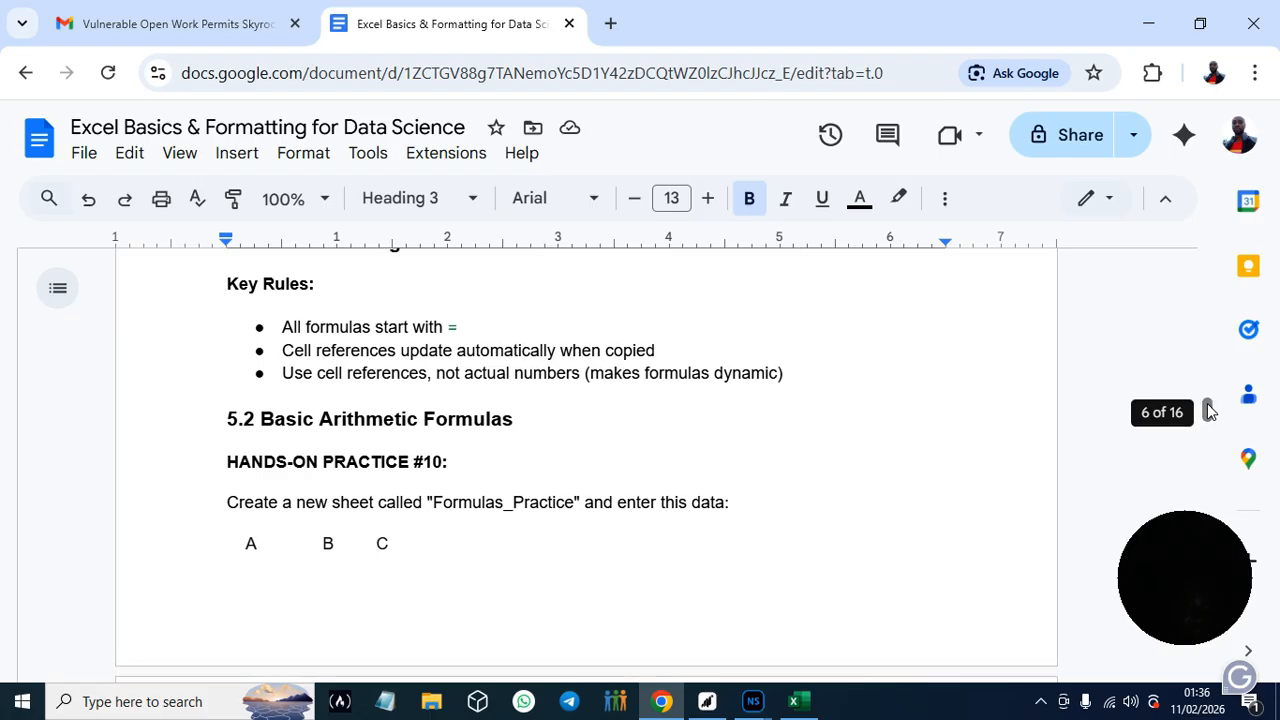
{"action": "left_click_drag", "start_coordinate": [1208, 411], "coordinate": [1208, 411]}
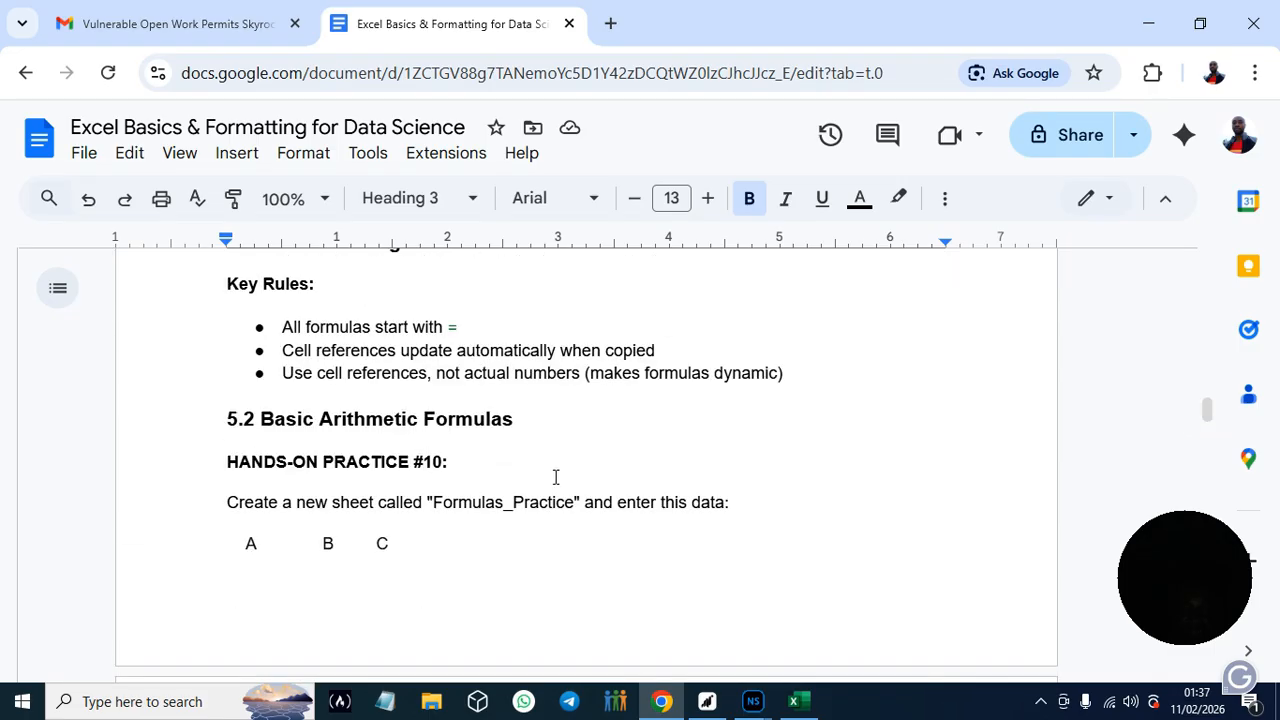
- Copy the sheet name Formulas_Practice from the guide, switch to Excel, rename Sheet3 with it, and select cell A1
{"action": "left_click_drag", "start_coordinate": [434, 503], "coordinate": [576, 503]}
{"action": "key", "text": "ctrl+c"}
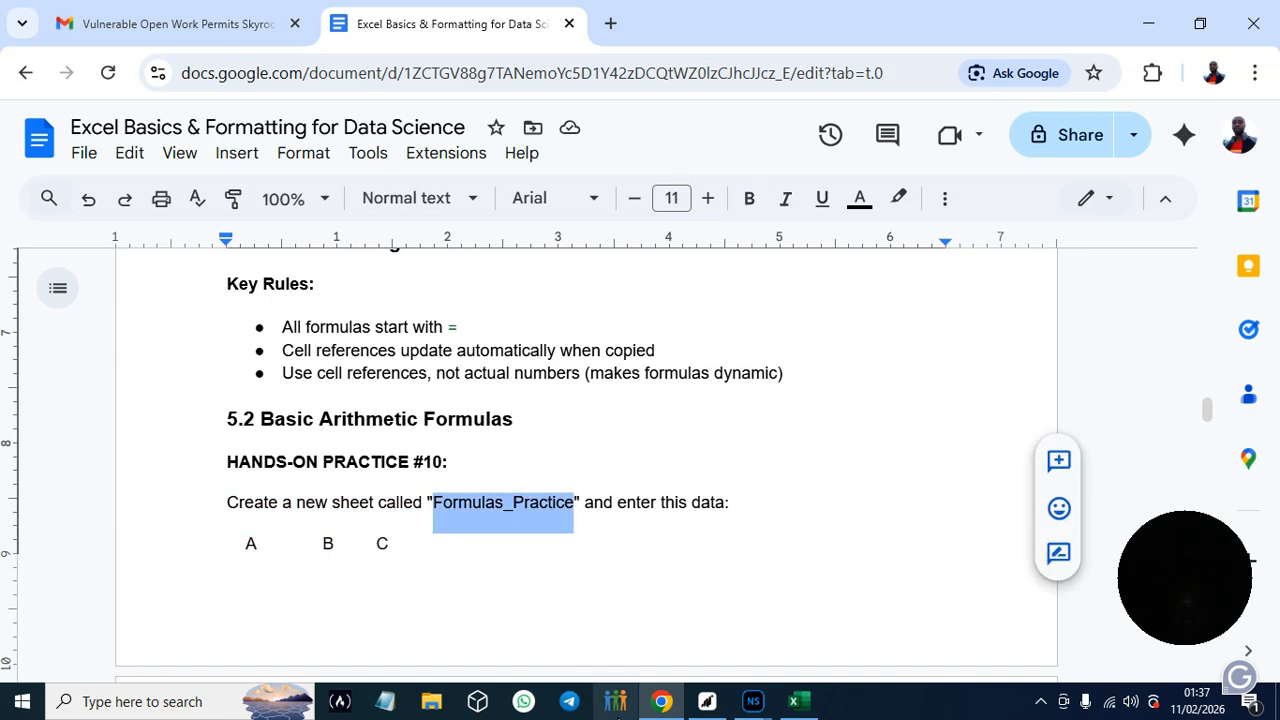
{"action": "left_click", "coordinate": [796, 702]}
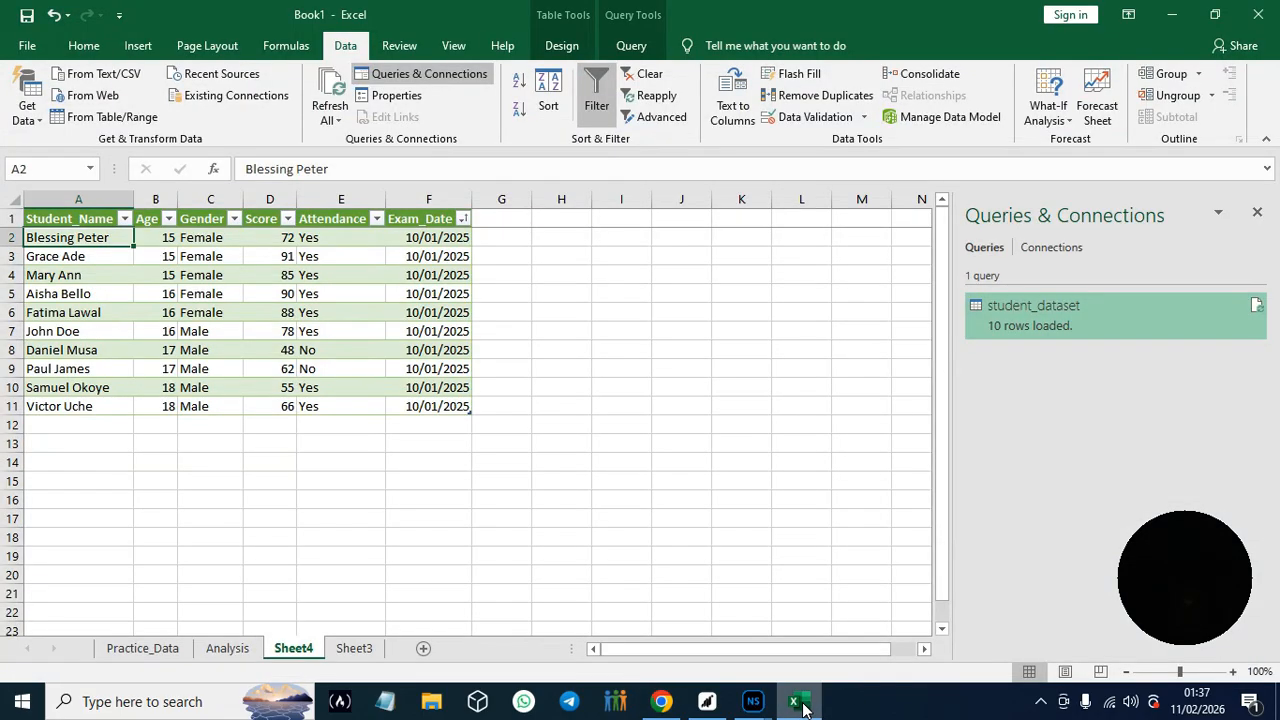
{"action": "left_click", "coordinate": [355, 650]}
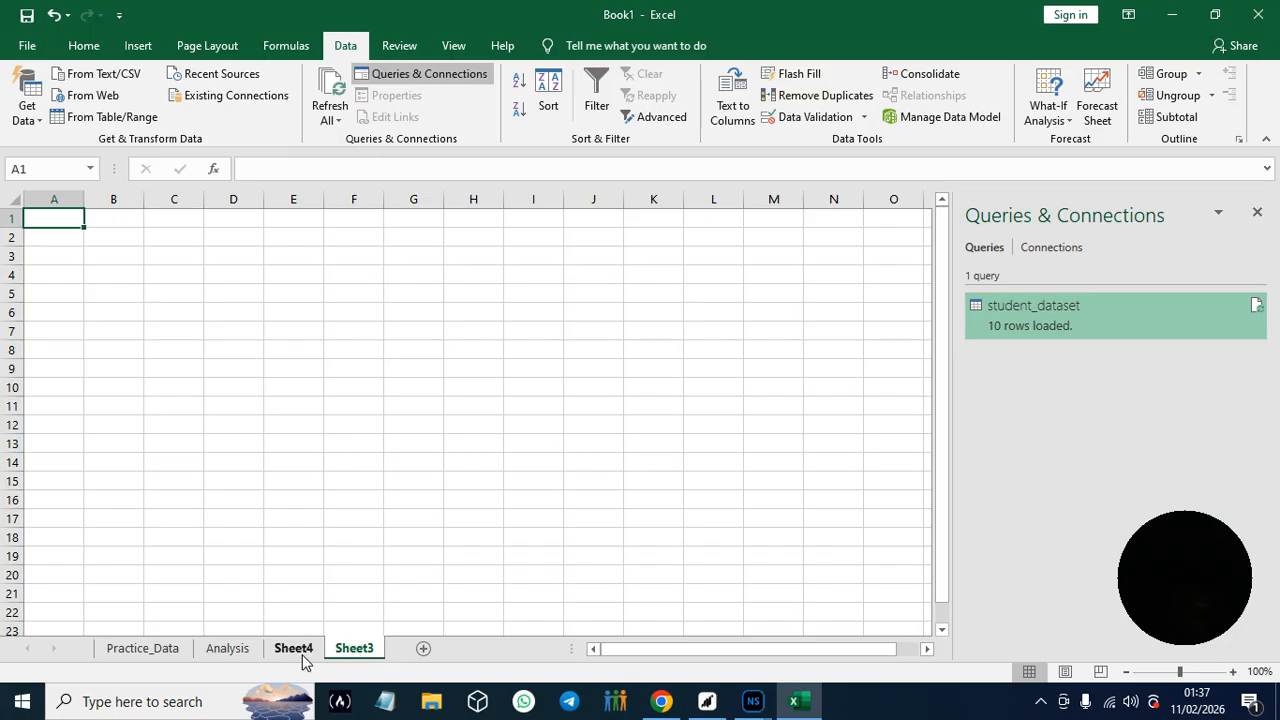
{"action": "right_click", "coordinate": [360, 650]}
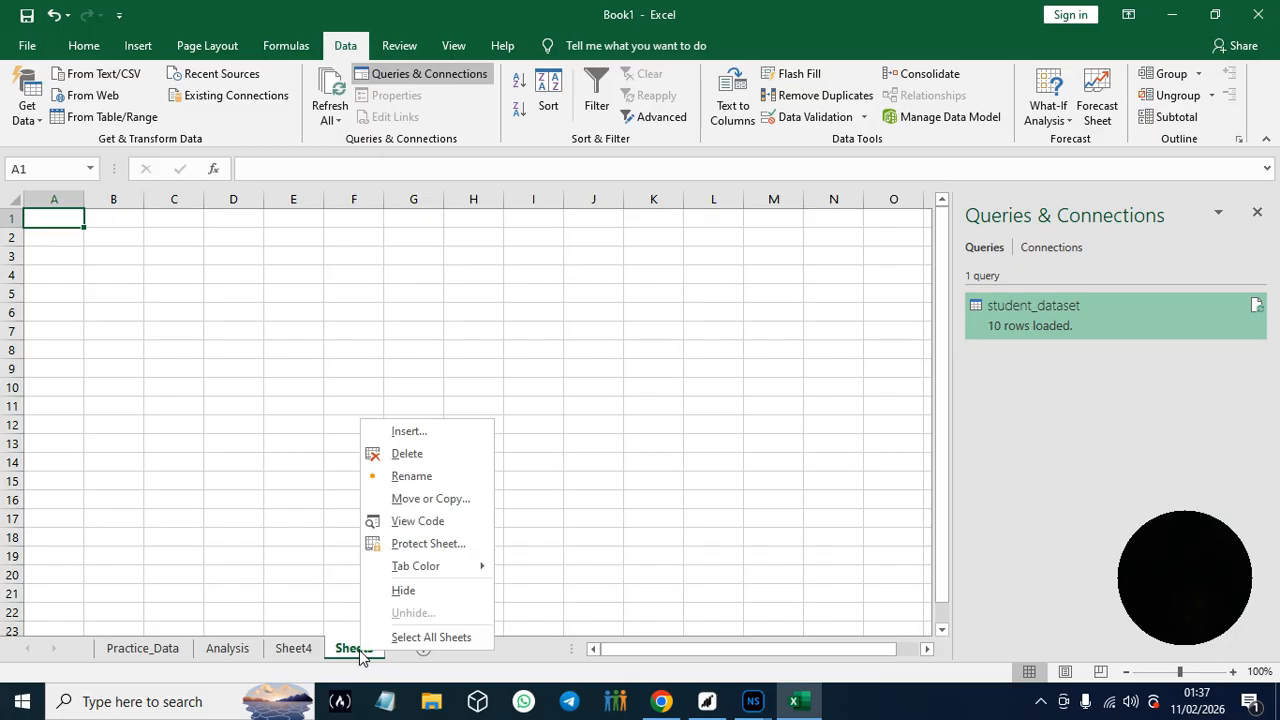
{"action": "left_click", "coordinate": [425, 476]}
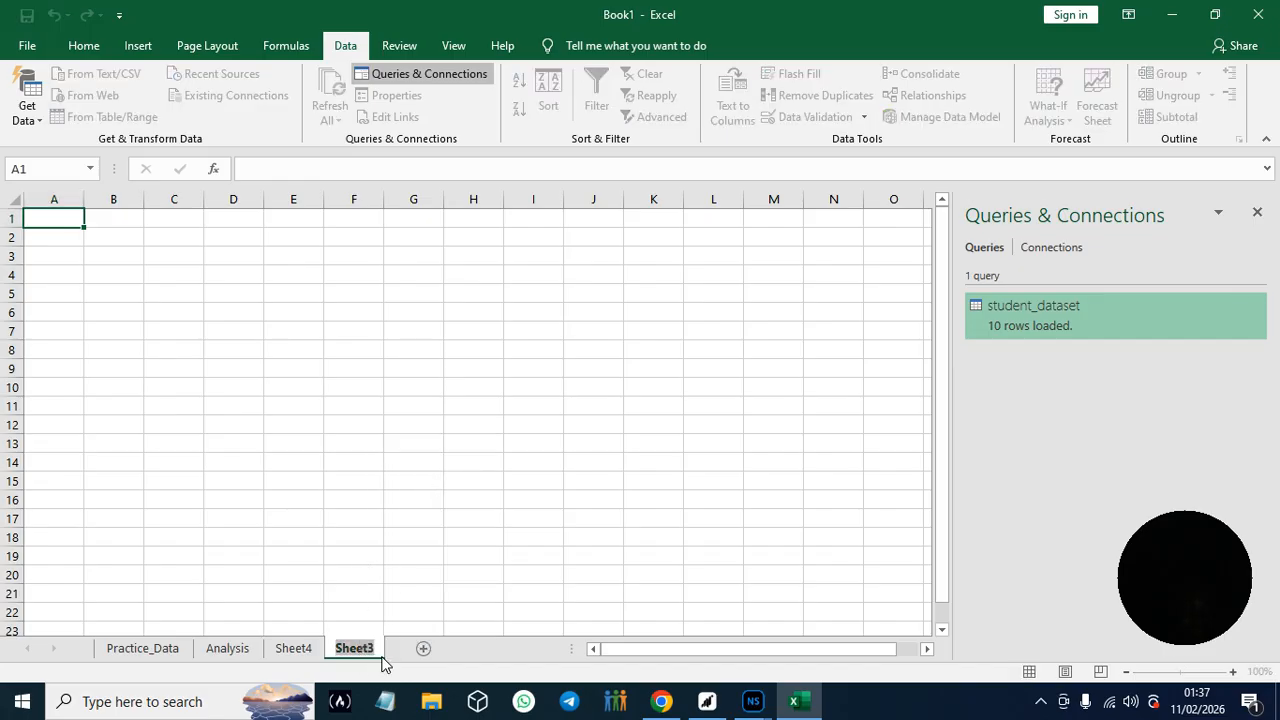
{"action": "key", "text": "ctrl+v"}
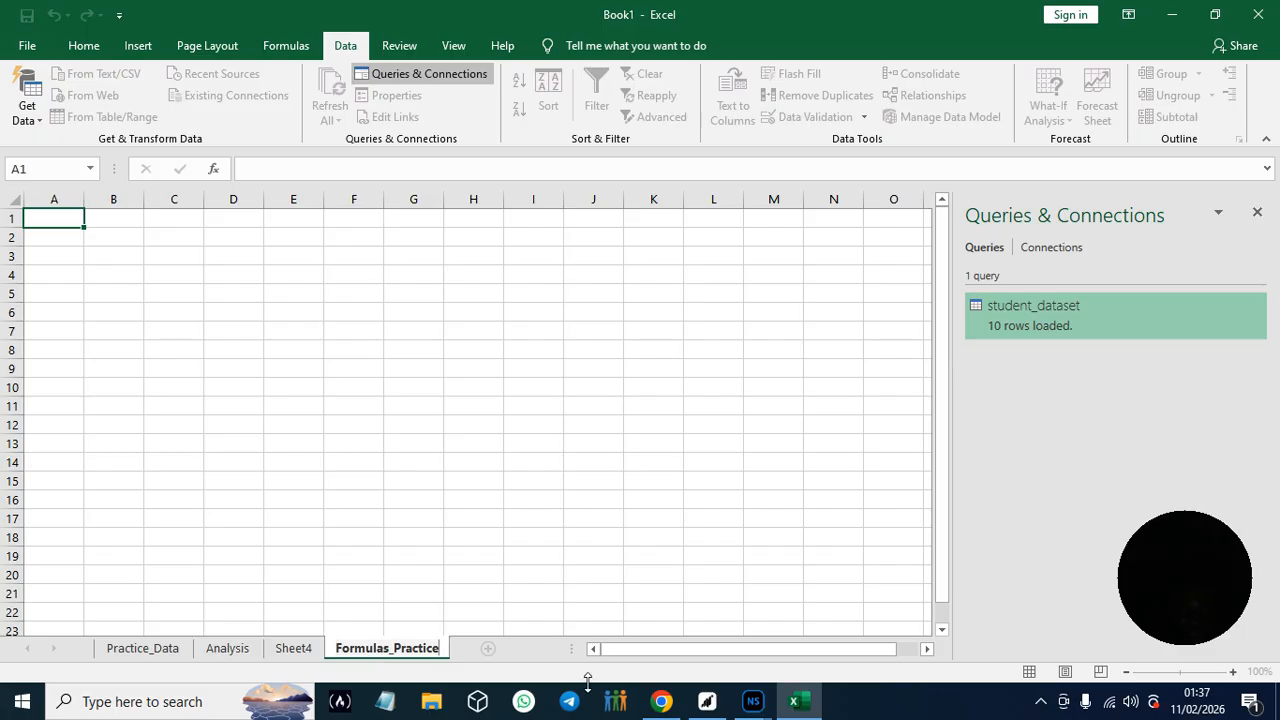
{"action": "left_click", "coordinate": [688, 538]}
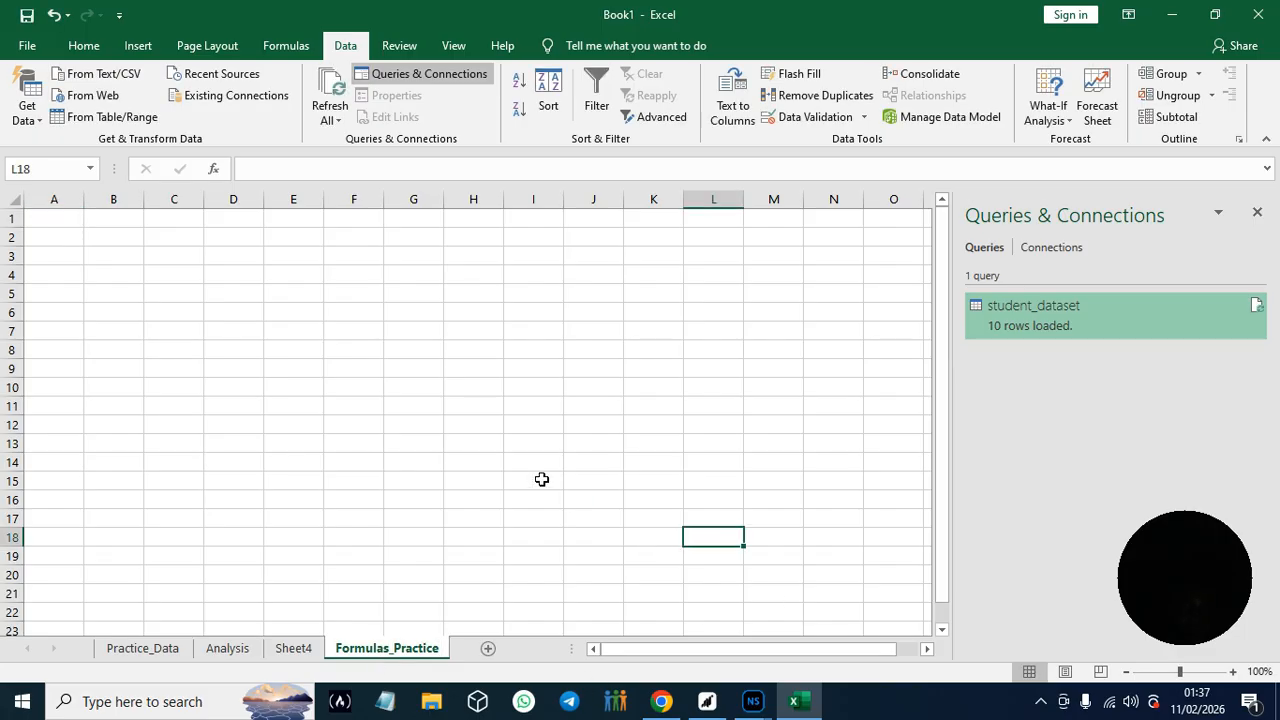
{"action": "left_click", "coordinate": [42, 225]}
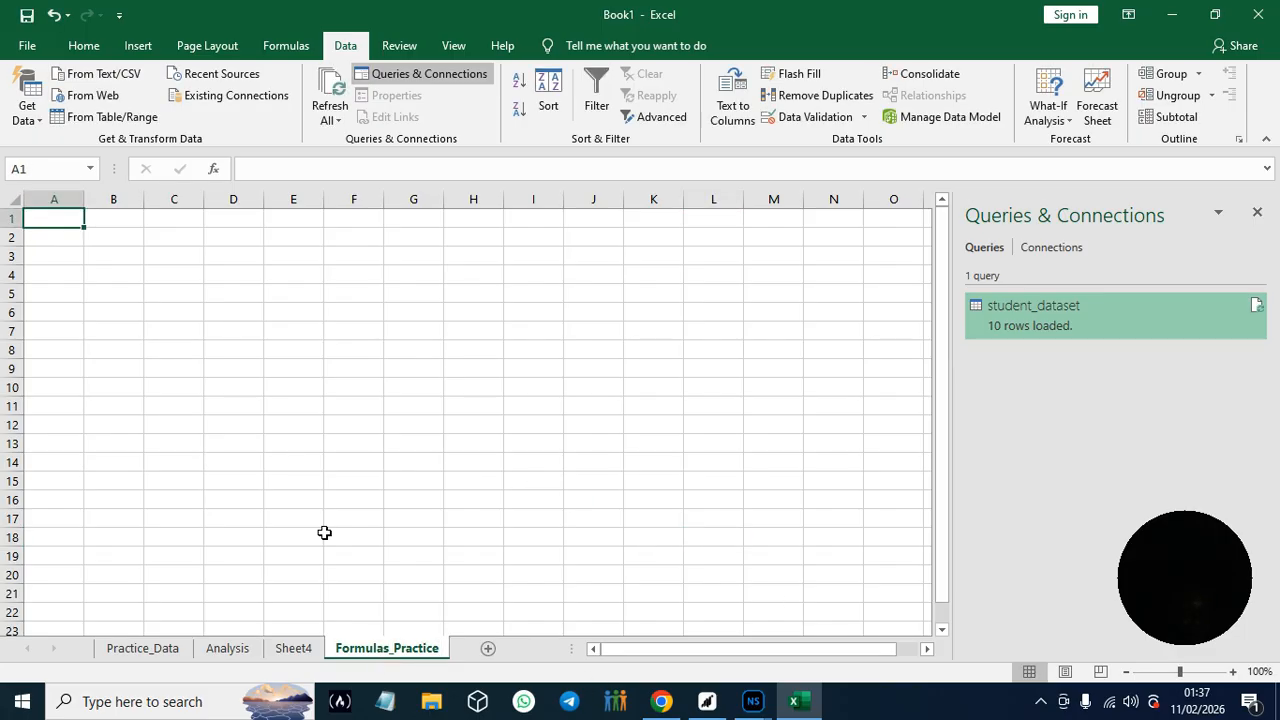
- Copy the header Product from the practice data in the Chrome guide and paste it into cell A1 of Formulas_Practice in Excel
{"action": "left_click", "coordinate": [661, 701]}
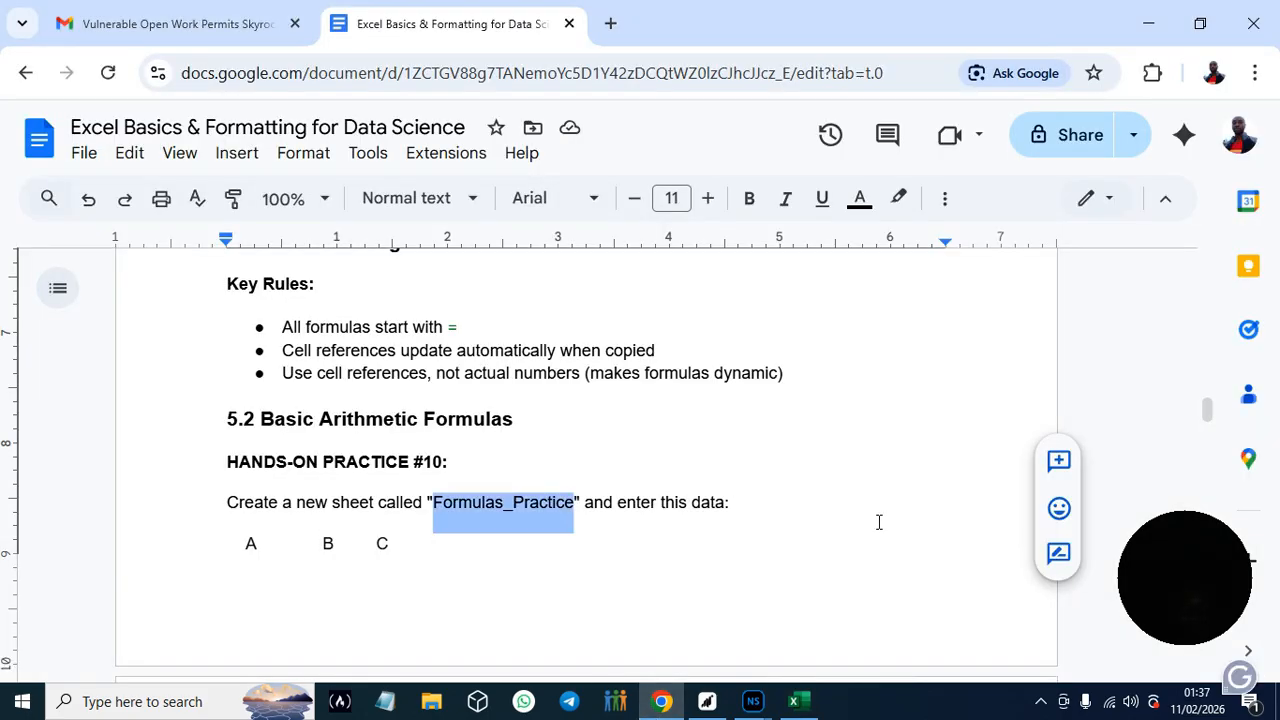
{"action": "scroll", "coordinate": [1208, 418], "scroll_direction": "down", "scroll_amount": 4}
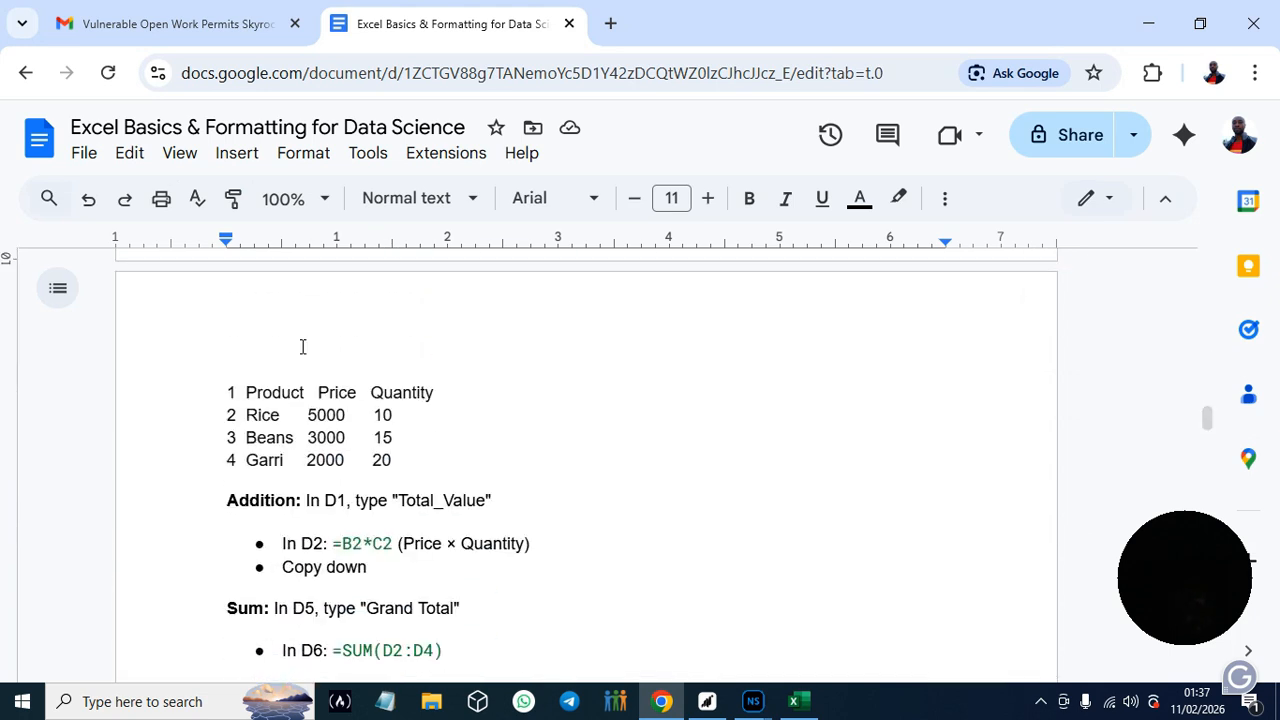
{"action": "left_click_drag", "start_coordinate": [245, 398], "coordinate": [305, 397]}
{"action": "key", "text": "ctrl+c"}
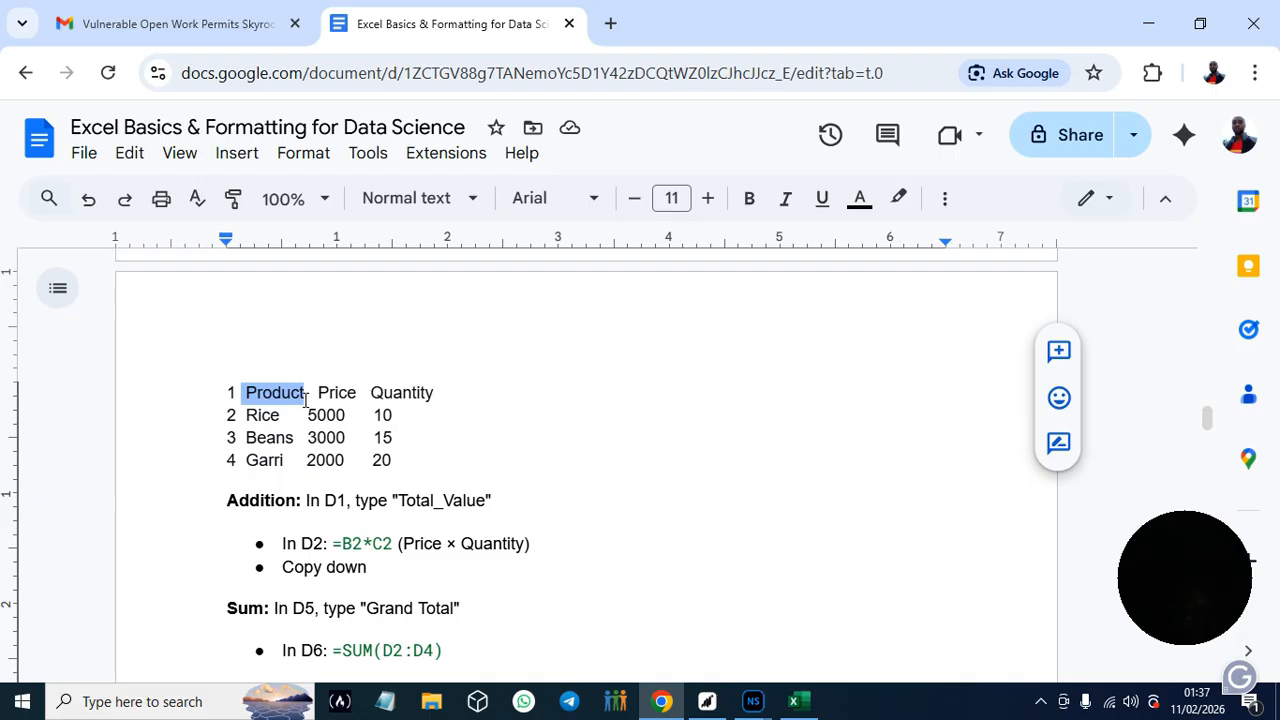
{"action": "left_click", "coordinate": [794, 701]}
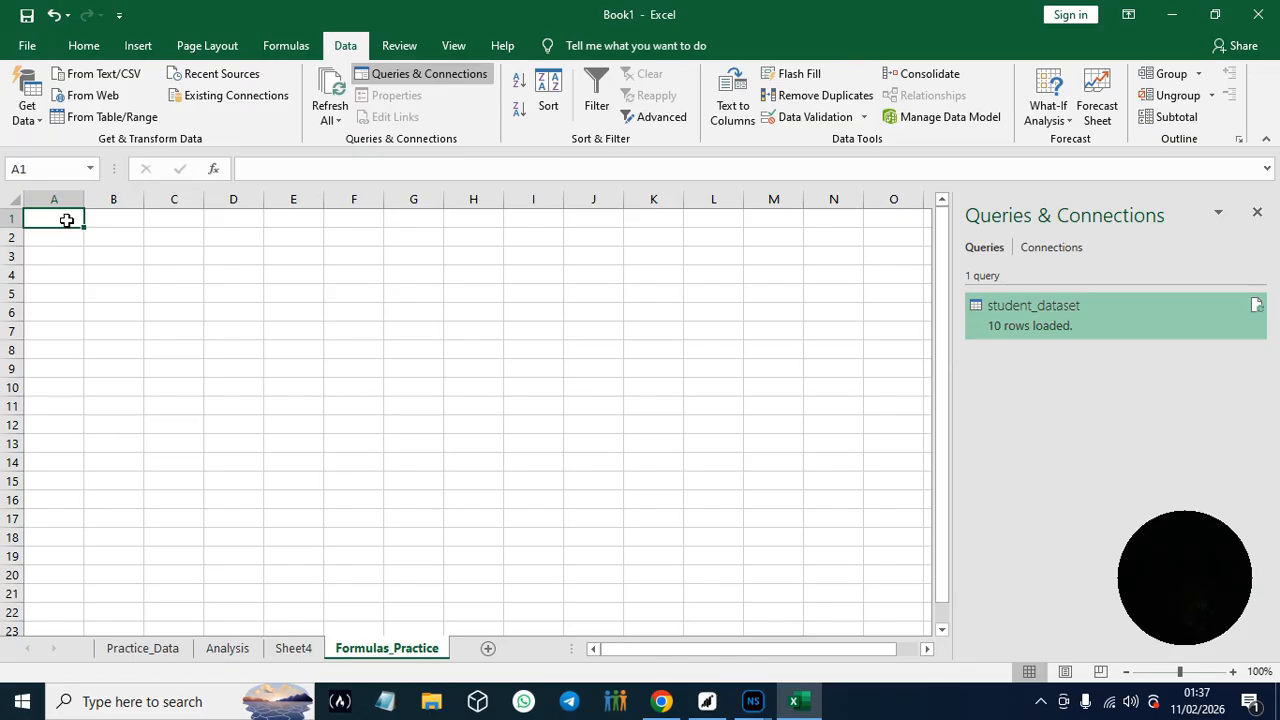
{"action": "key", "text": "ctrl+v"}
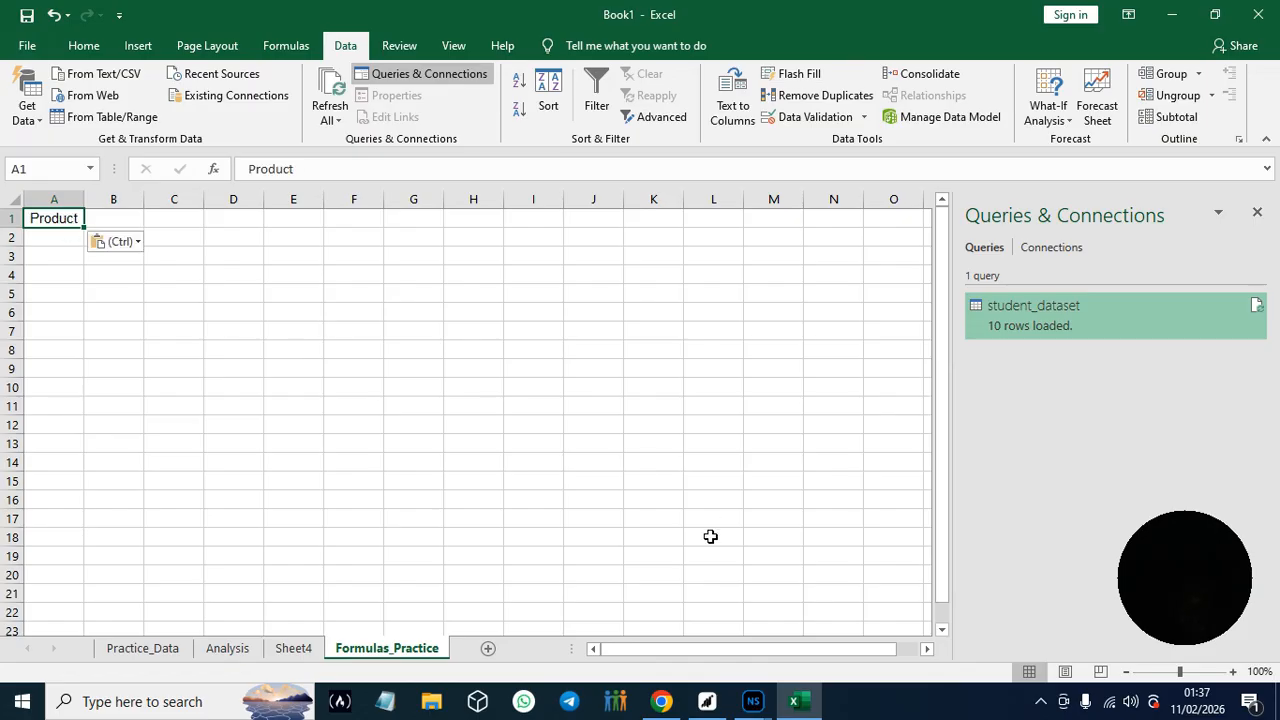
- Copy the header Price from the guide in Chrome and paste it into cell B1 in Excel
{"action": "left_click", "coordinate": [661, 701]}
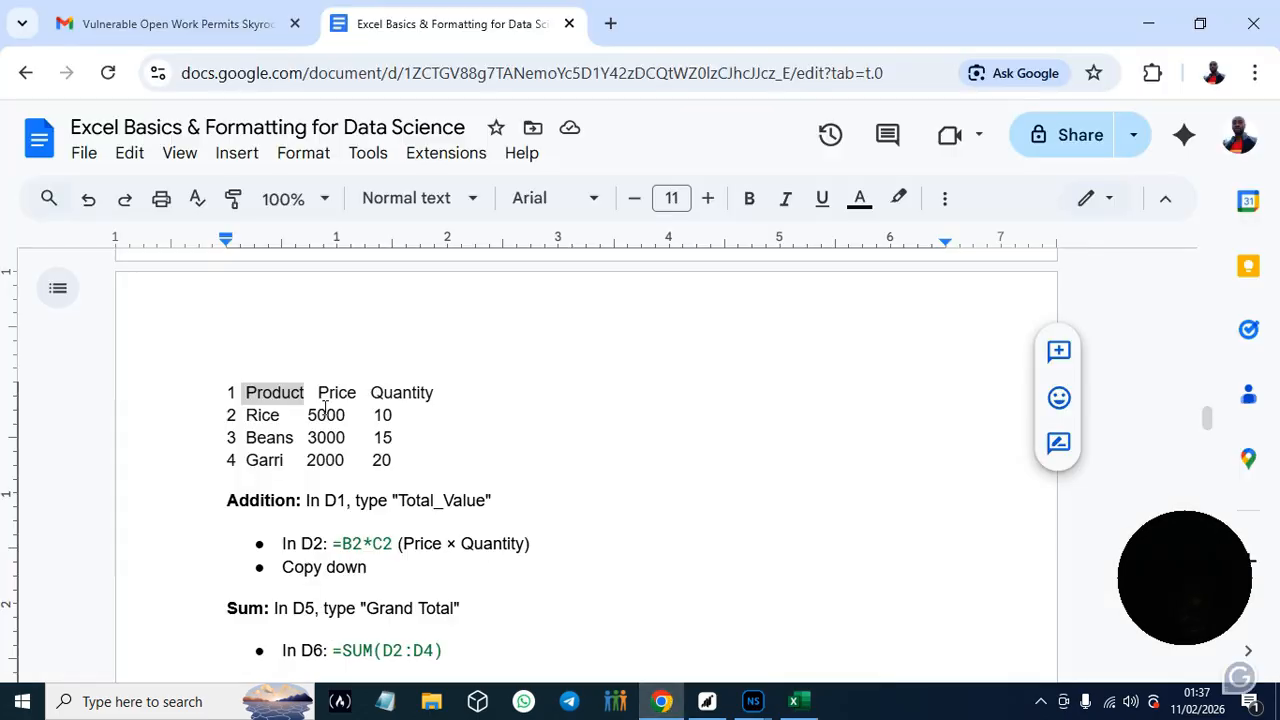
{"action": "left_click_drag", "start_coordinate": [318, 392], "coordinate": [359, 392]}
{"action": "key", "text": "ctrl+c"}
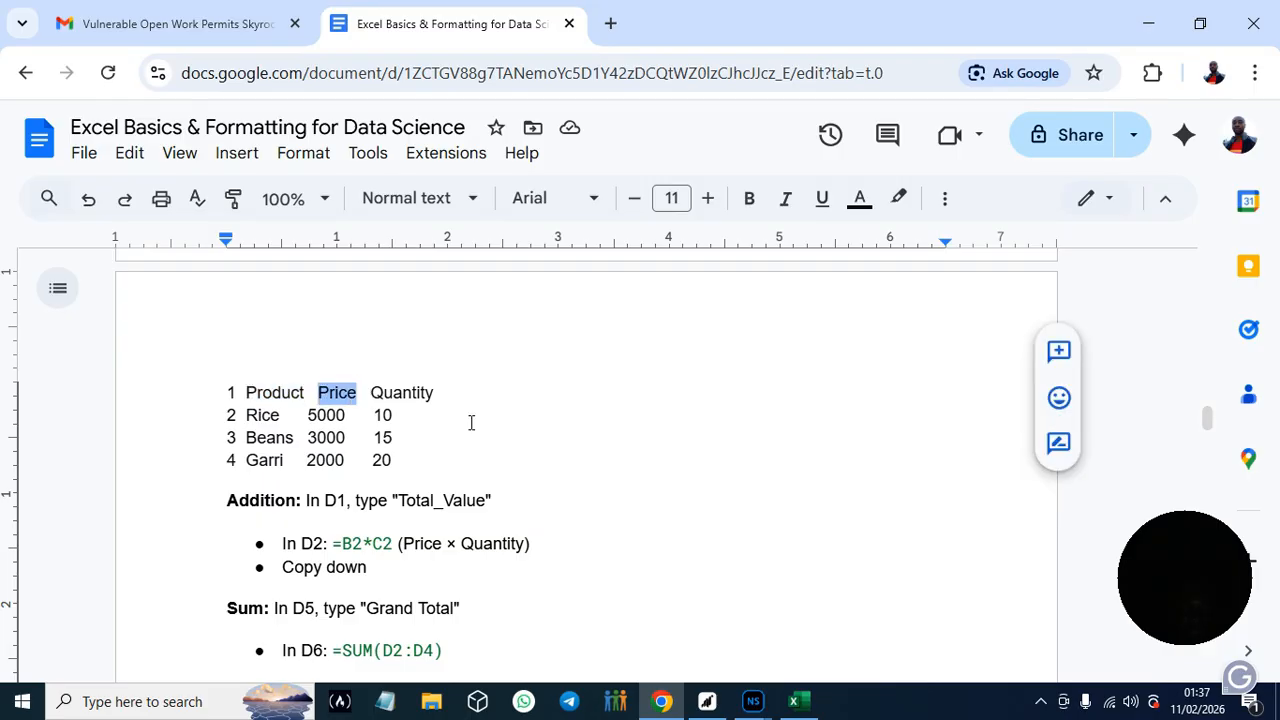
{"action": "left_click", "coordinate": [795, 701]}
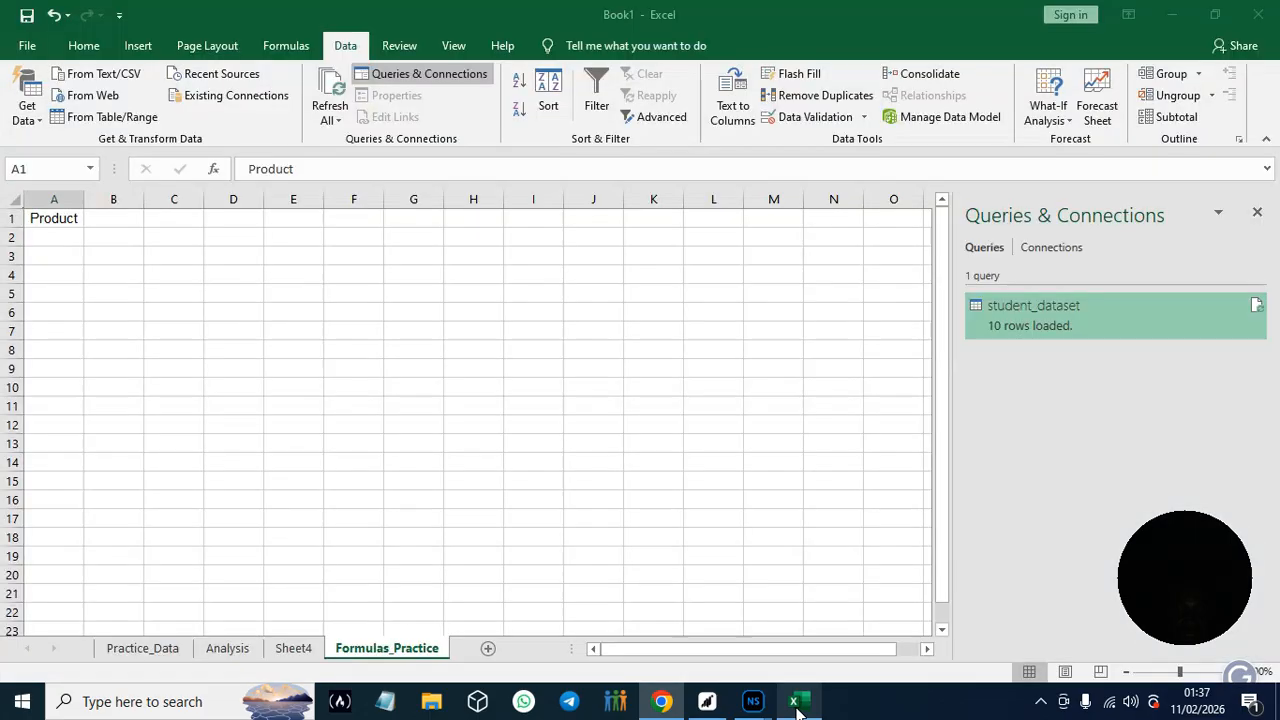
{"action": "left_click", "coordinate": [100, 221]}
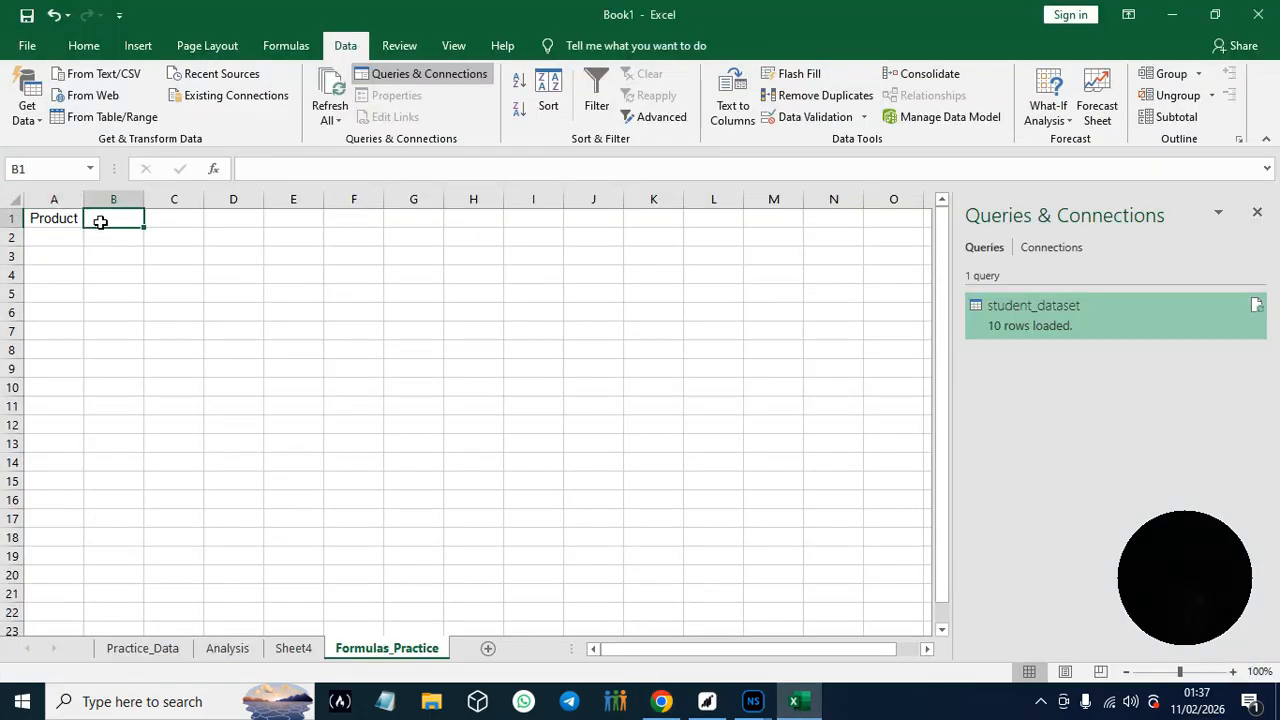
{"action": "key", "text": "ctrl+v"}
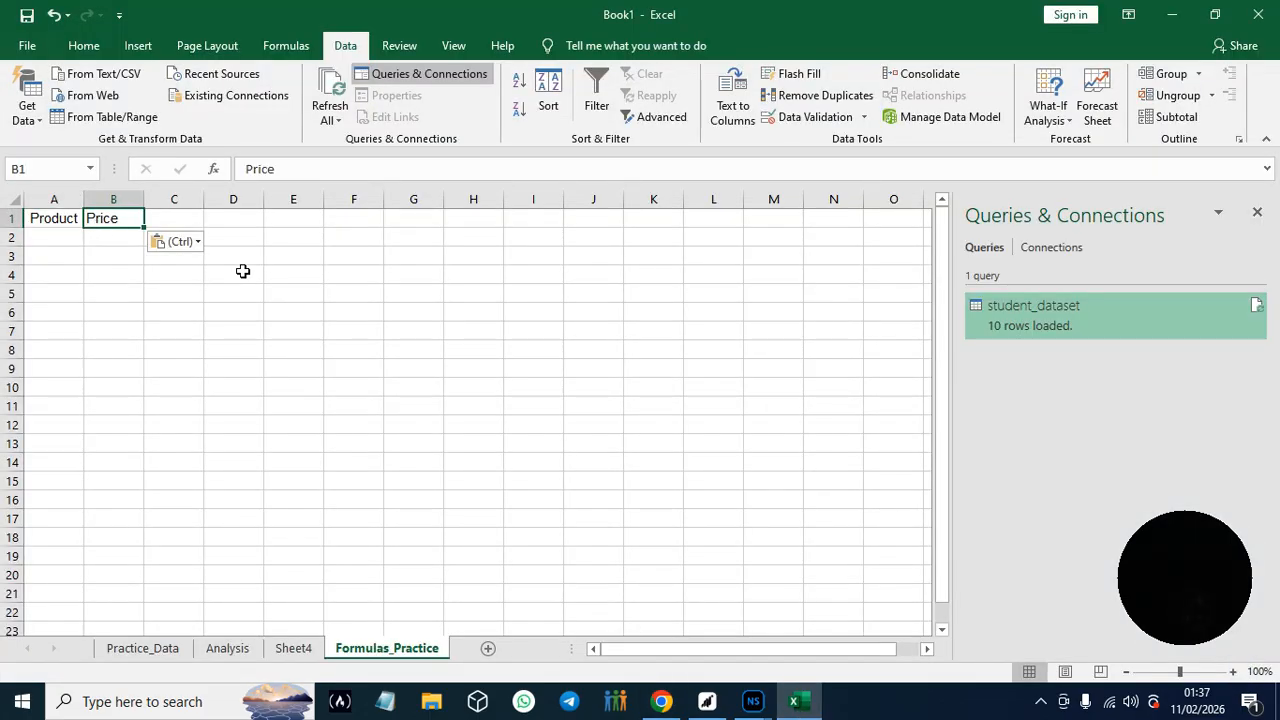
- Copy the header Quantity from the guide in Chrome and paste it into cell C1 in Excel
{"action": "left_click", "coordinate": [662, 701]}
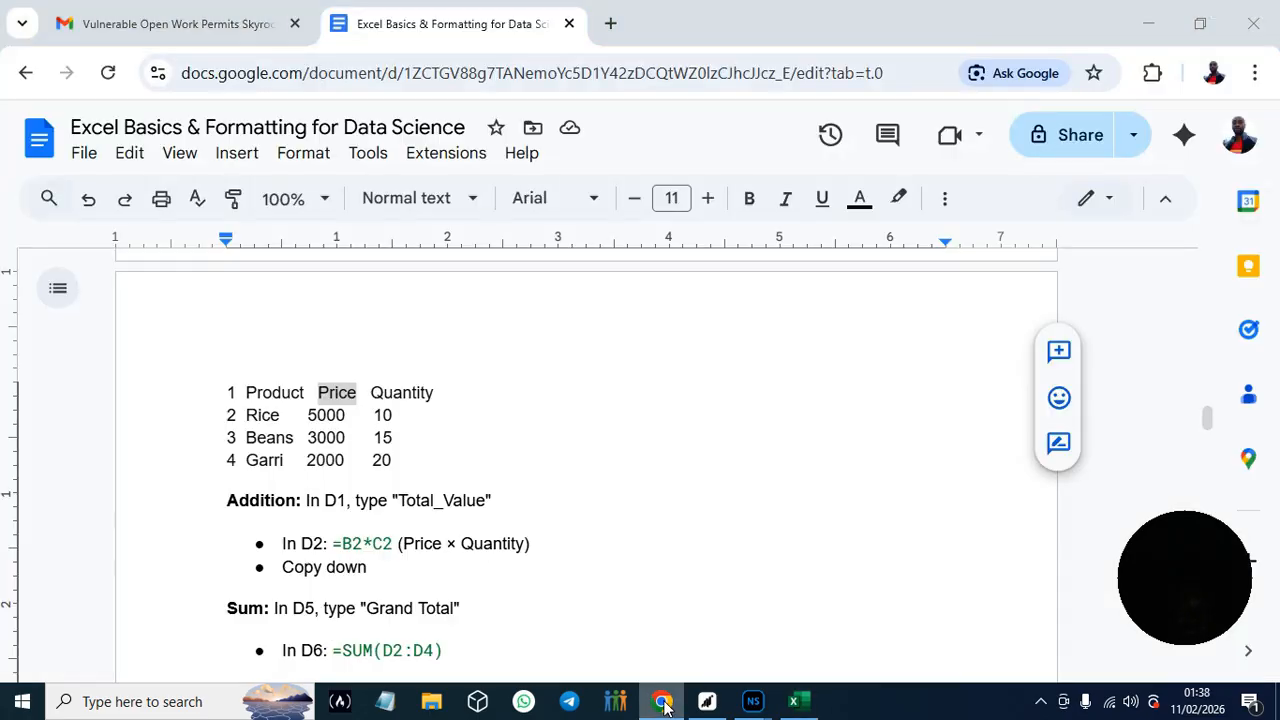
{"action": "left_click_drag", "start_coordinate": [372, 399], "coordinate": [435, 402]}
{"action": "key", "text": "ctrl+c"}
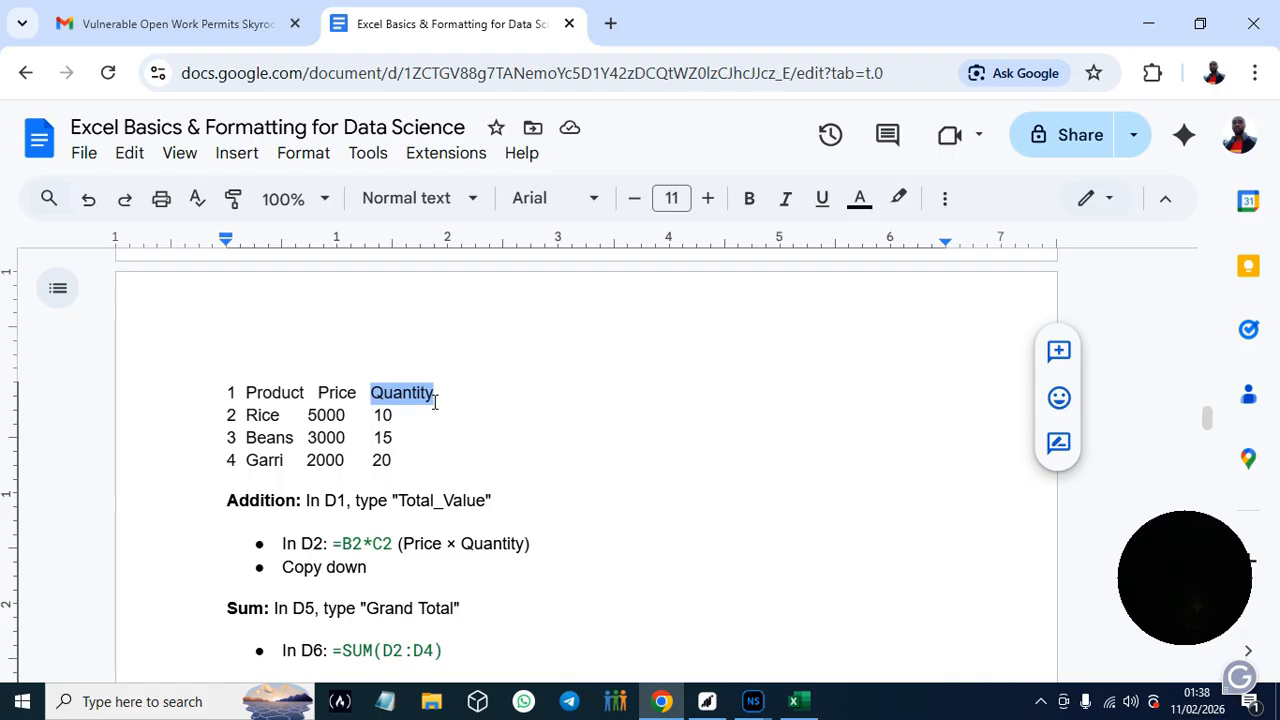
{"action": "left_click", "coordinate": [795, 701]}
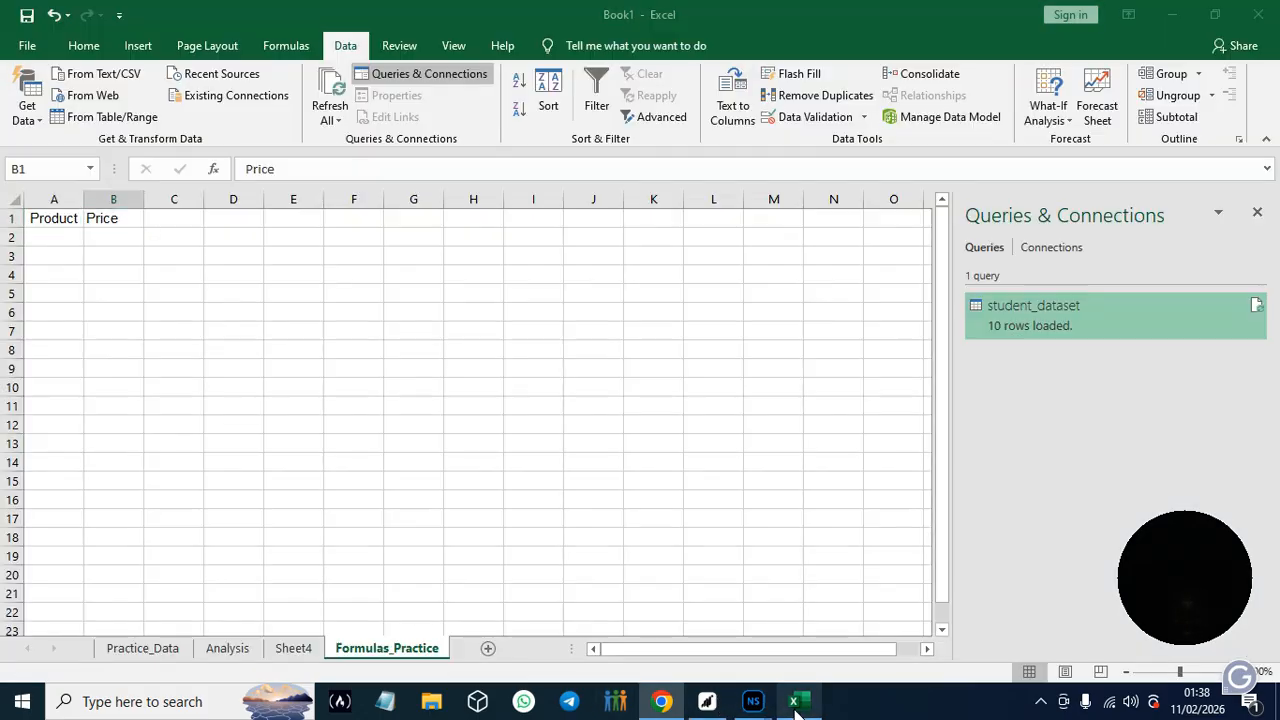
{"action": "left_click", "coordinate": [182, 220]}
{"action": "key", "text": "ctrl+v"}
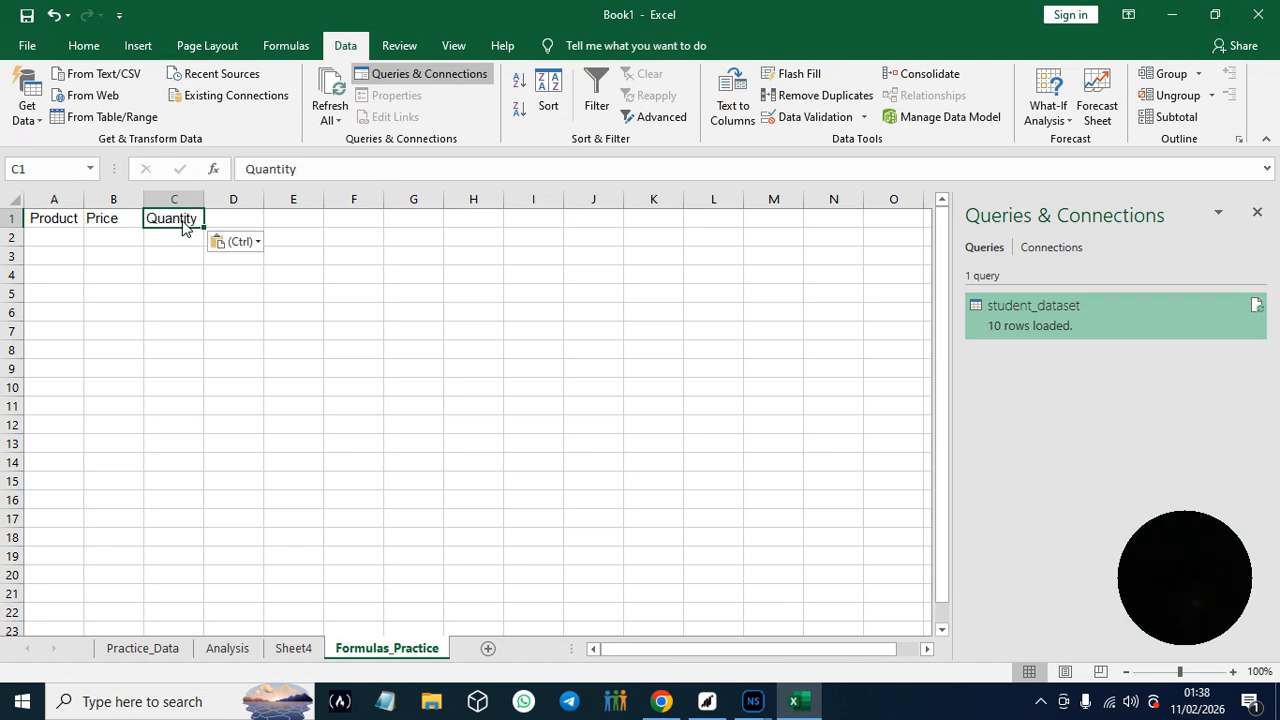
{"action": "left_click", "coordinate": [1040, 297]}
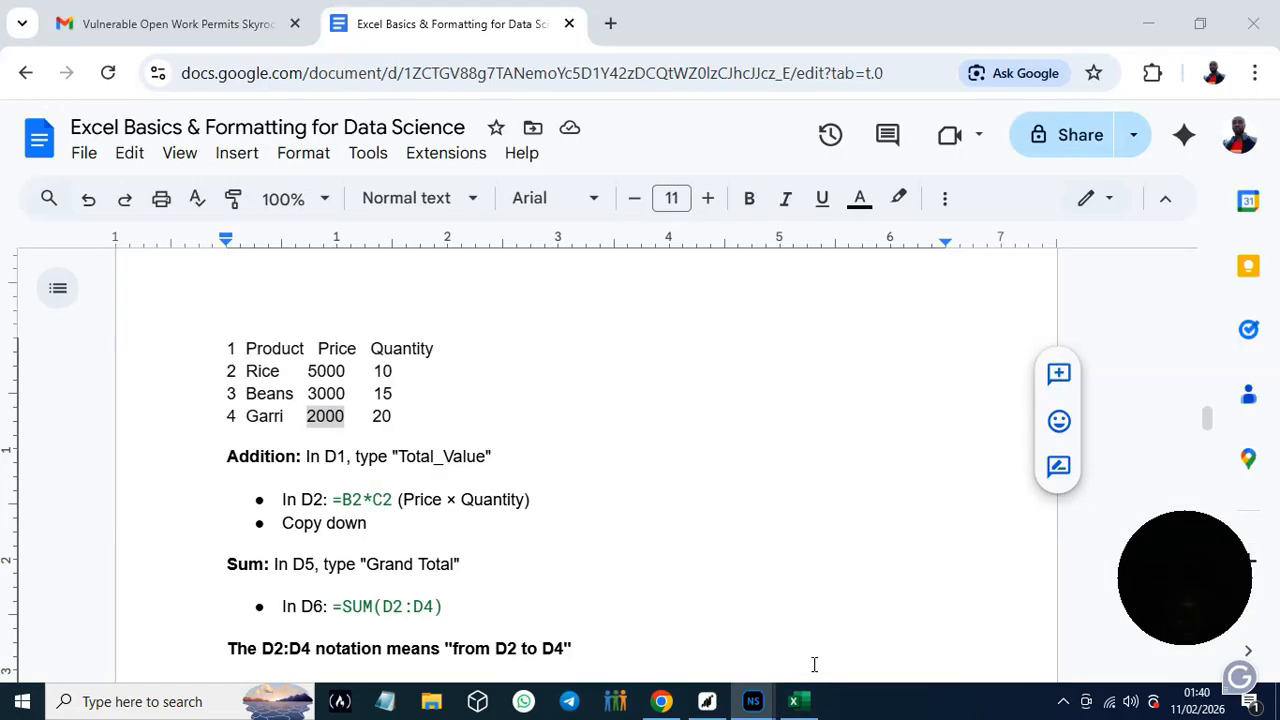
{"action": "left_click", "coordinate": [793, 701]}
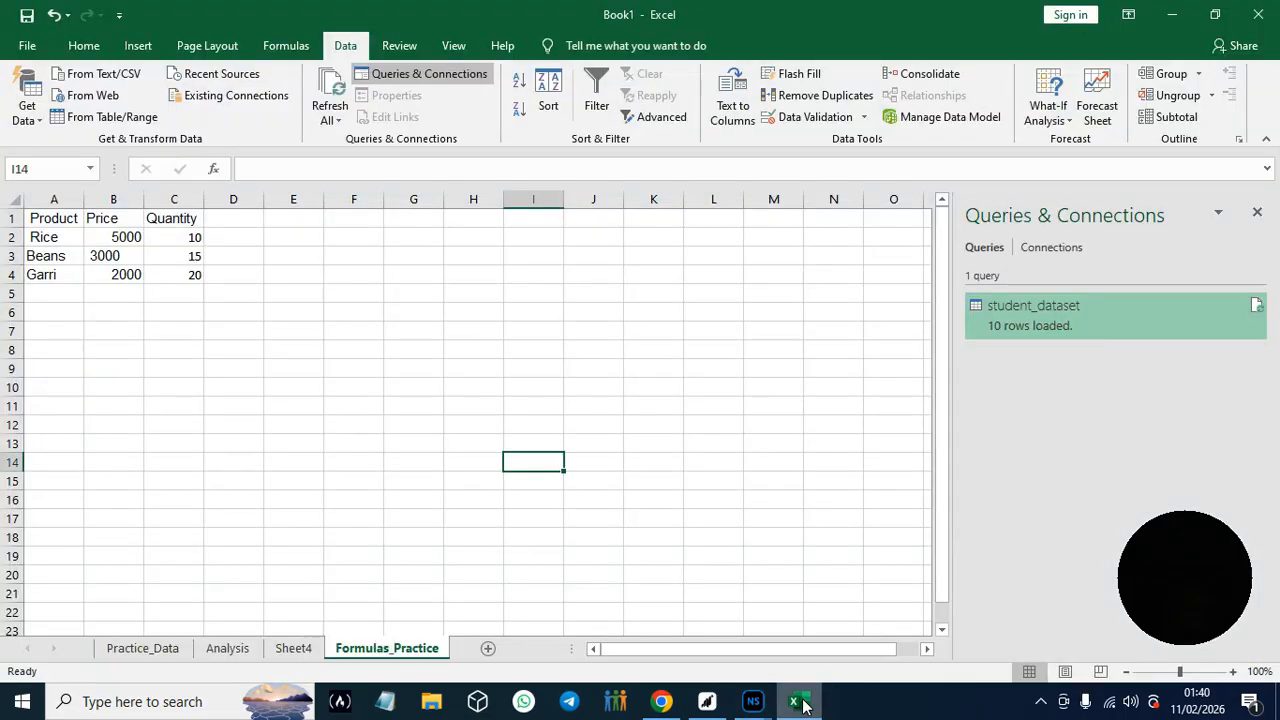
{"action": "left_click_drag", "start_coordinate": [940, 444], "coordinate": [947, 444]}
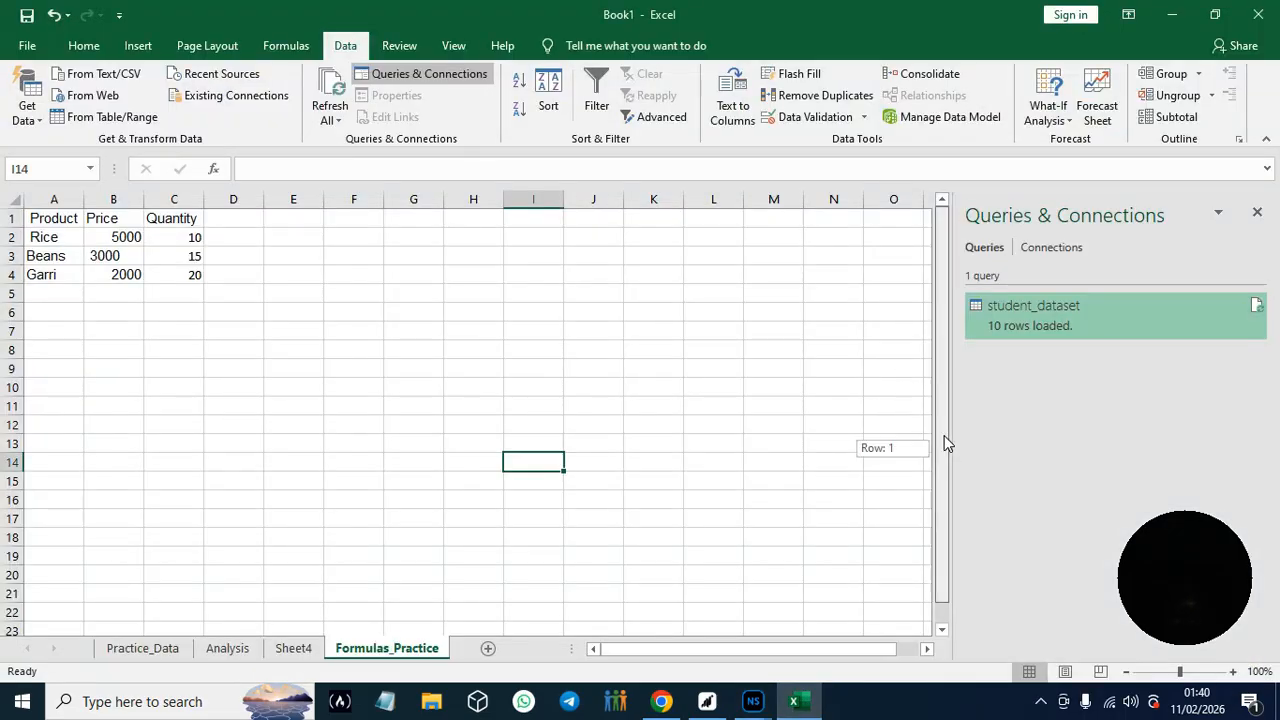
{"action": "left_click_drag", "start_coordinate": [945, 390], "coordinate": [942, 384]}
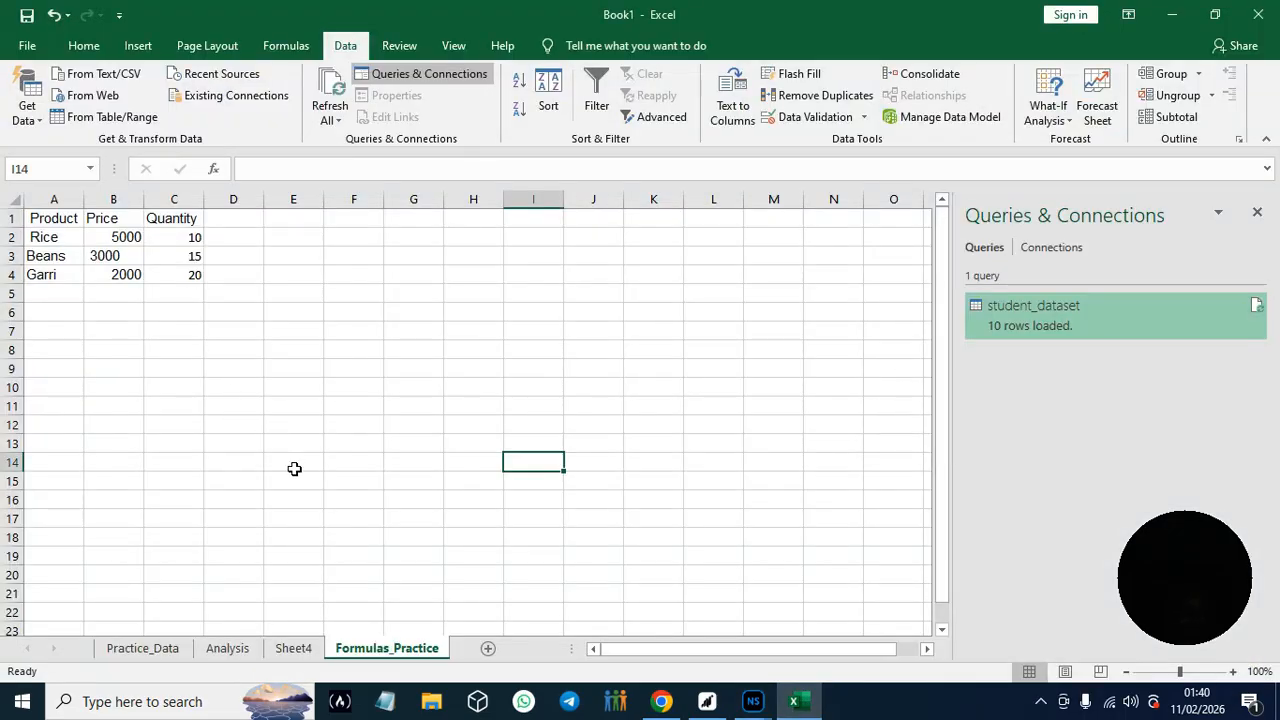
- Copy Total_Value from the guide in Chrome into cell D1 in Excel and widen column D to fit the header
{"action": "left_click", "coordinate": [234, 219]}
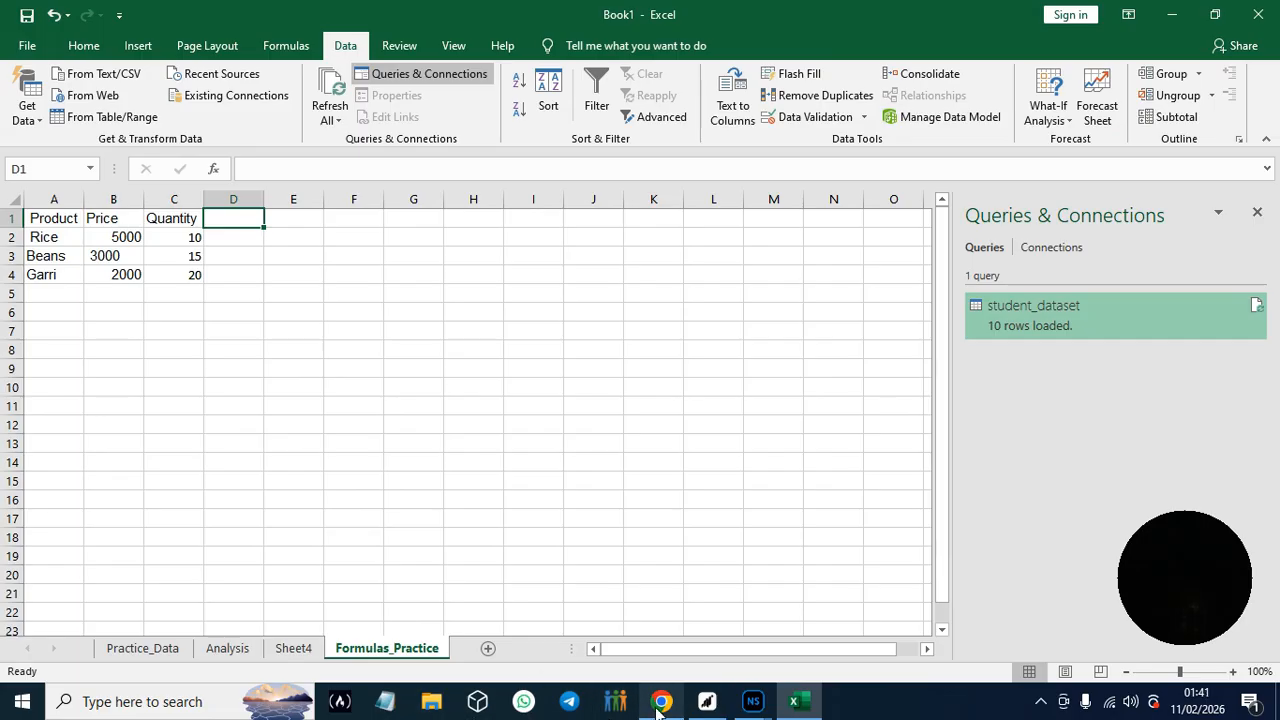
{"action": "mouse_move", "coordinate": [659, 712]}
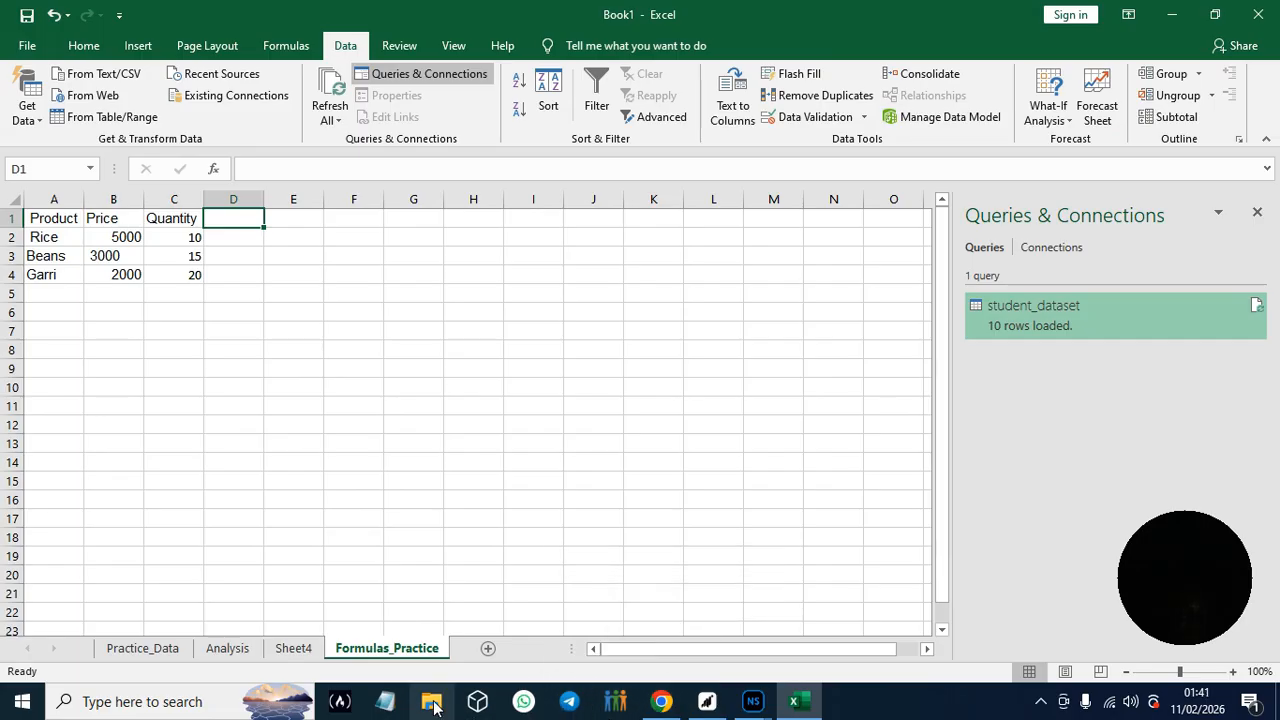
{"action": "left_click", "coordinate": [662, 706]}
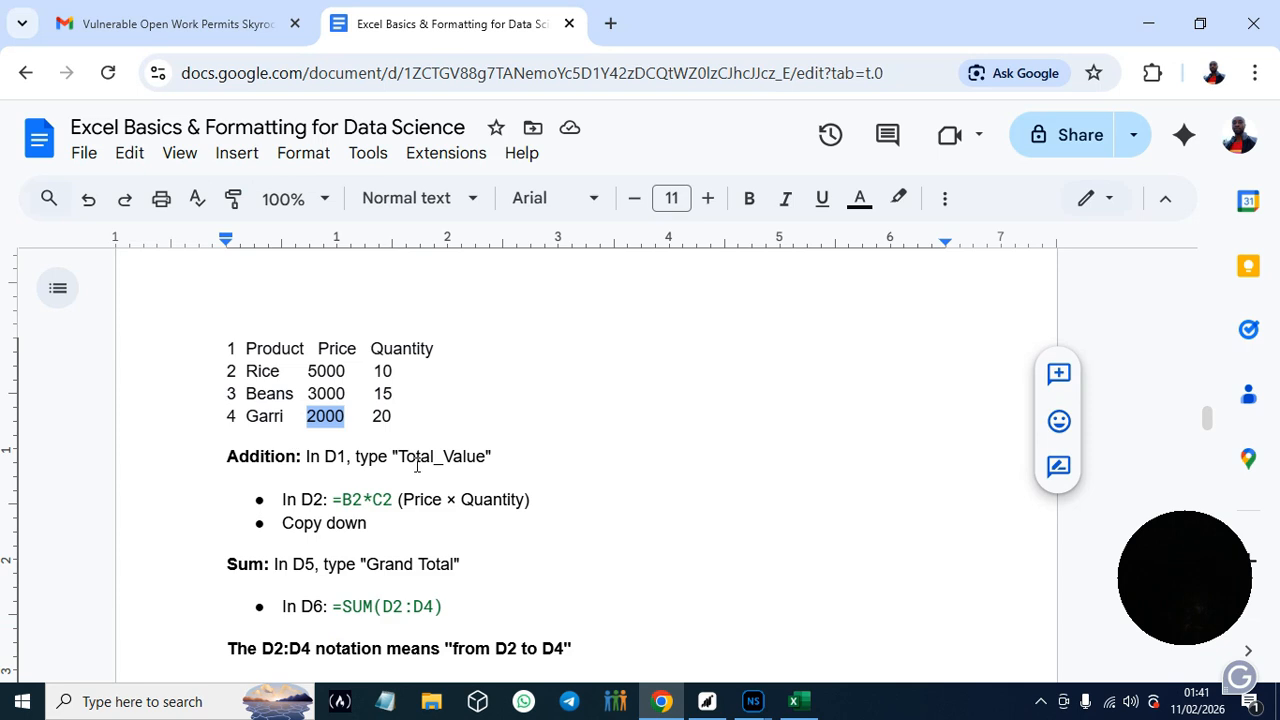
{"action": "left_click_drag", "start_coordinate": [399, 457], "coordinate": [487, 462]}
{"action": "key", "text": "ctrl+c"}
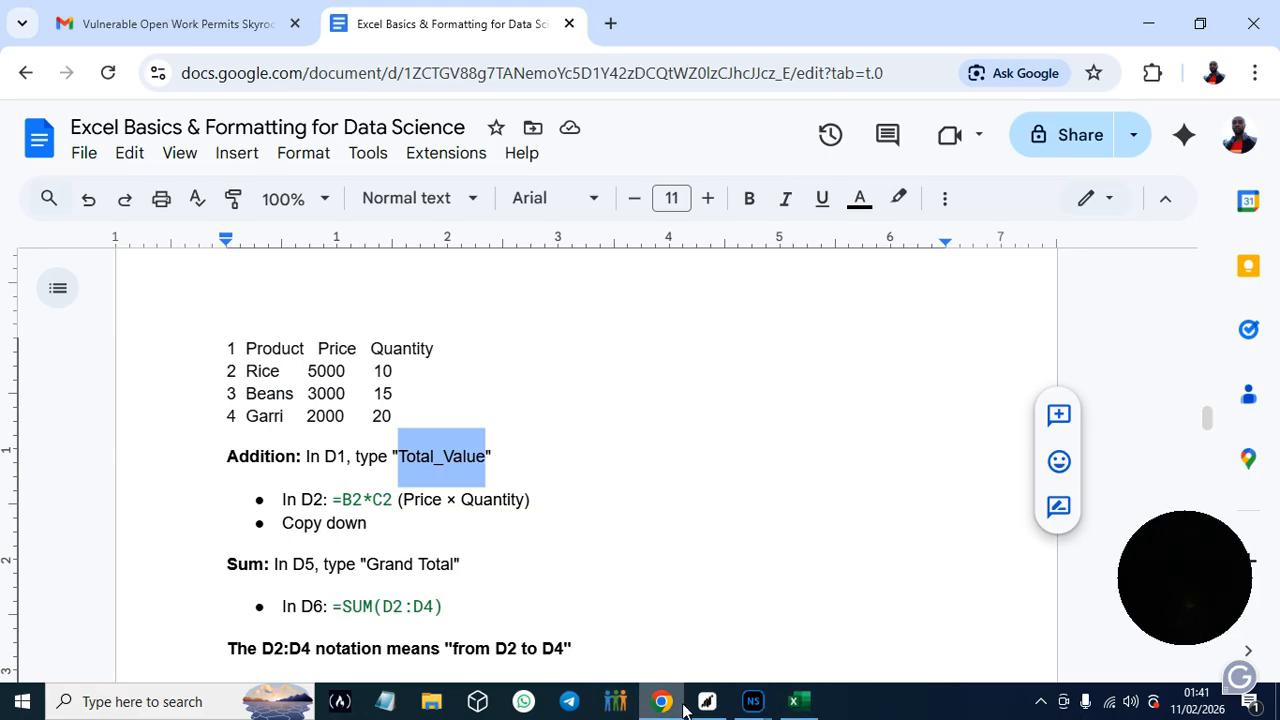
{"action": "left_click", "coordinate": [795, 705]}
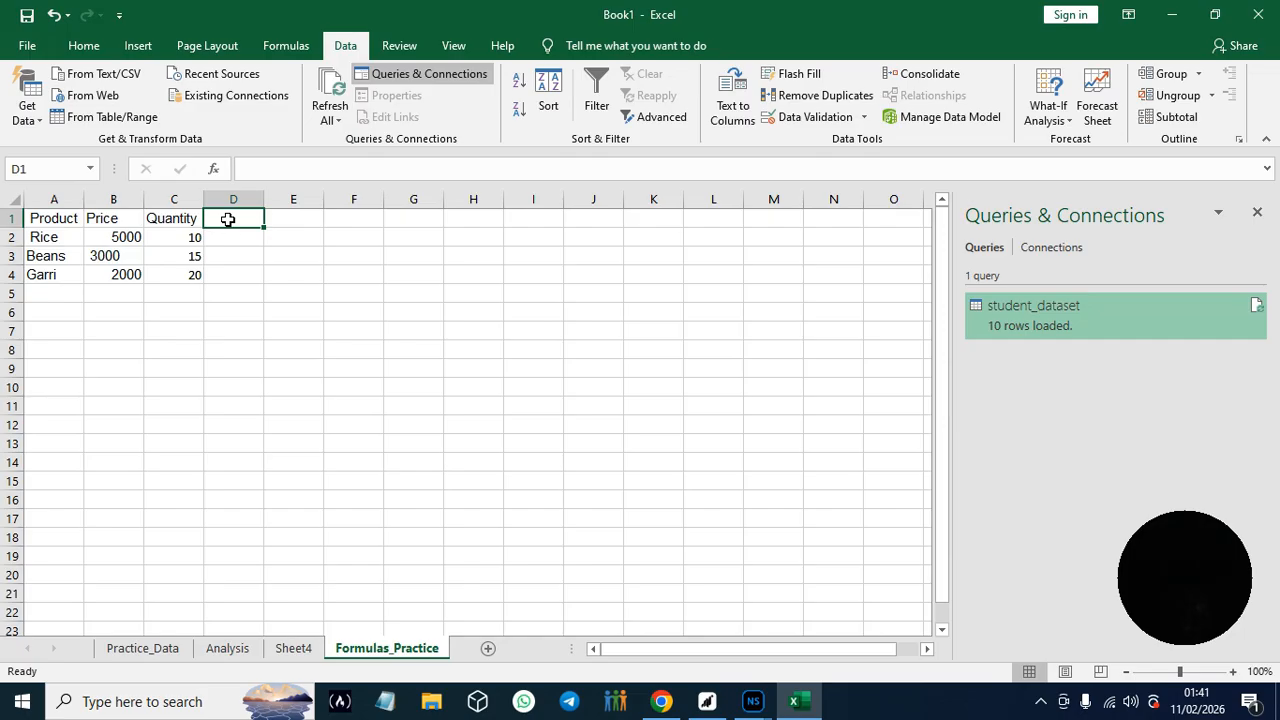
{"action": "key", "text": "ctrl+v"}
{"action": "key", "text": "ctrl"}
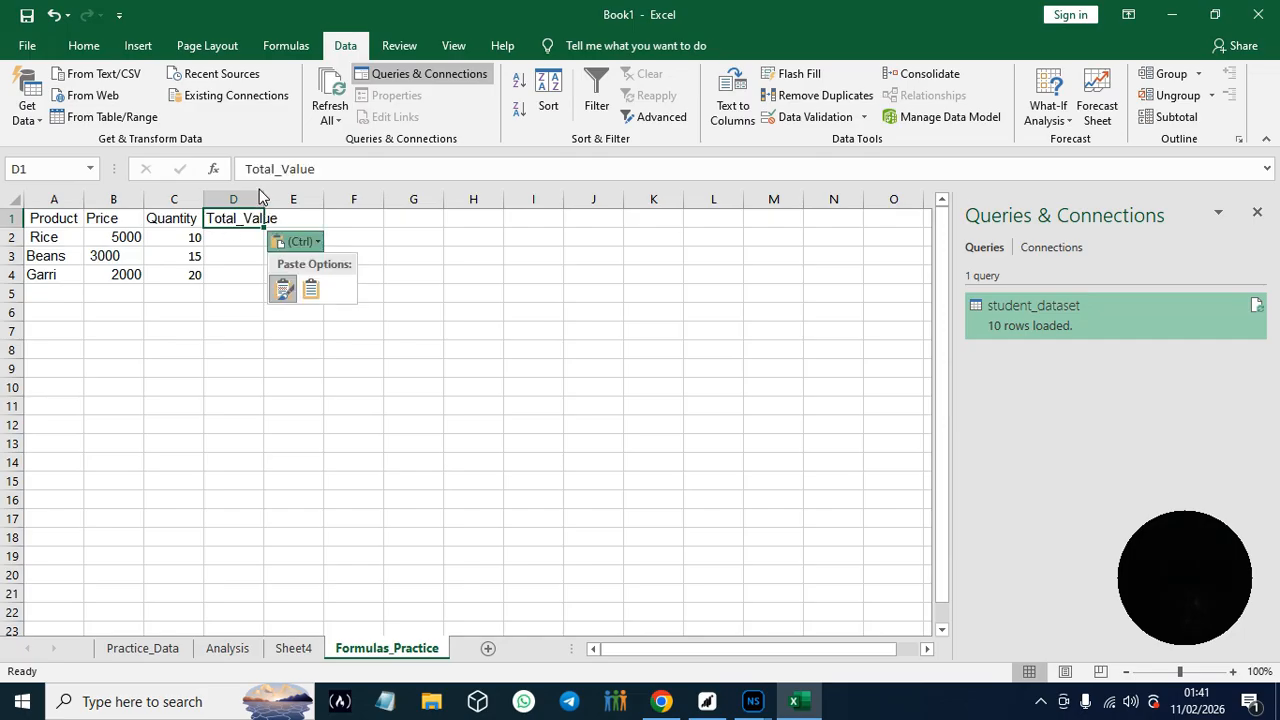
{"action": "left_click", "coordinate": [263, 199]}
{"action": "left_click_drag", "start_coordinate": [263, 199], "coordinate": [282, 200]}
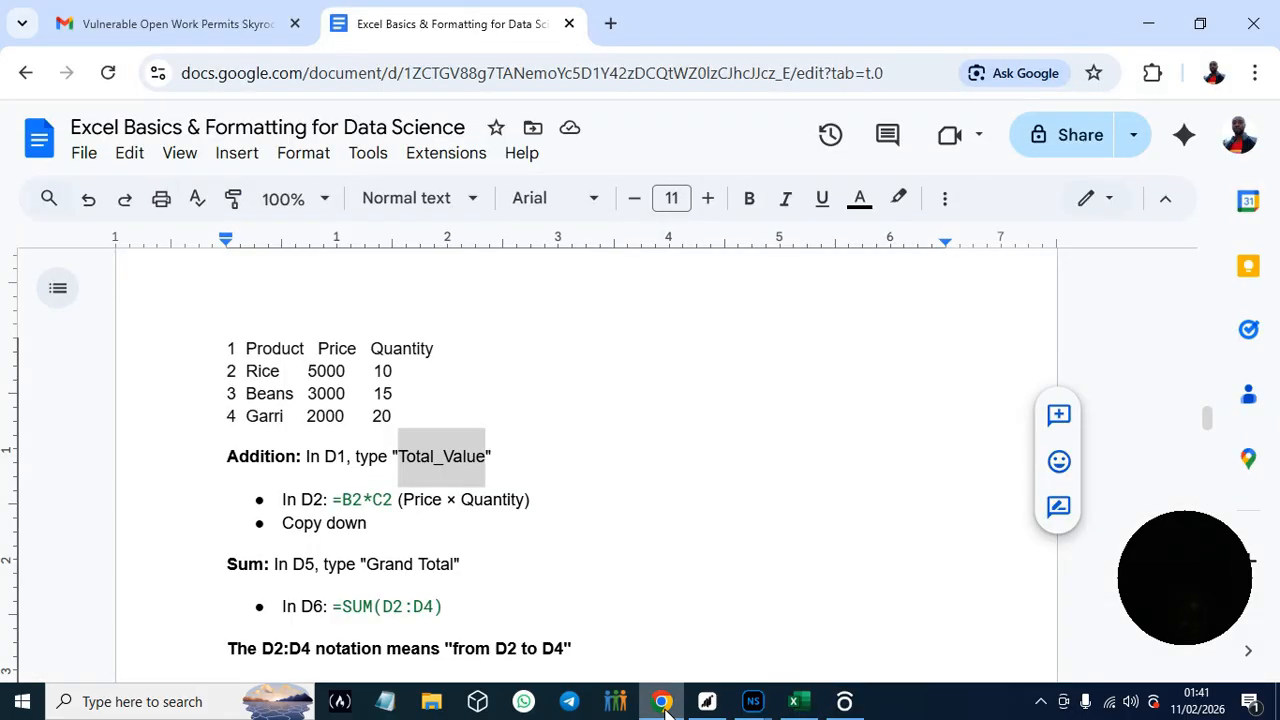
- Copy the formula =B2*C2 from the guide in Chrome and paste it into cell D2 in Excel
{"action": "left_click", "coordinate": [661, 701]}
{"action": "left_click", "coordinate": [298, 499]}
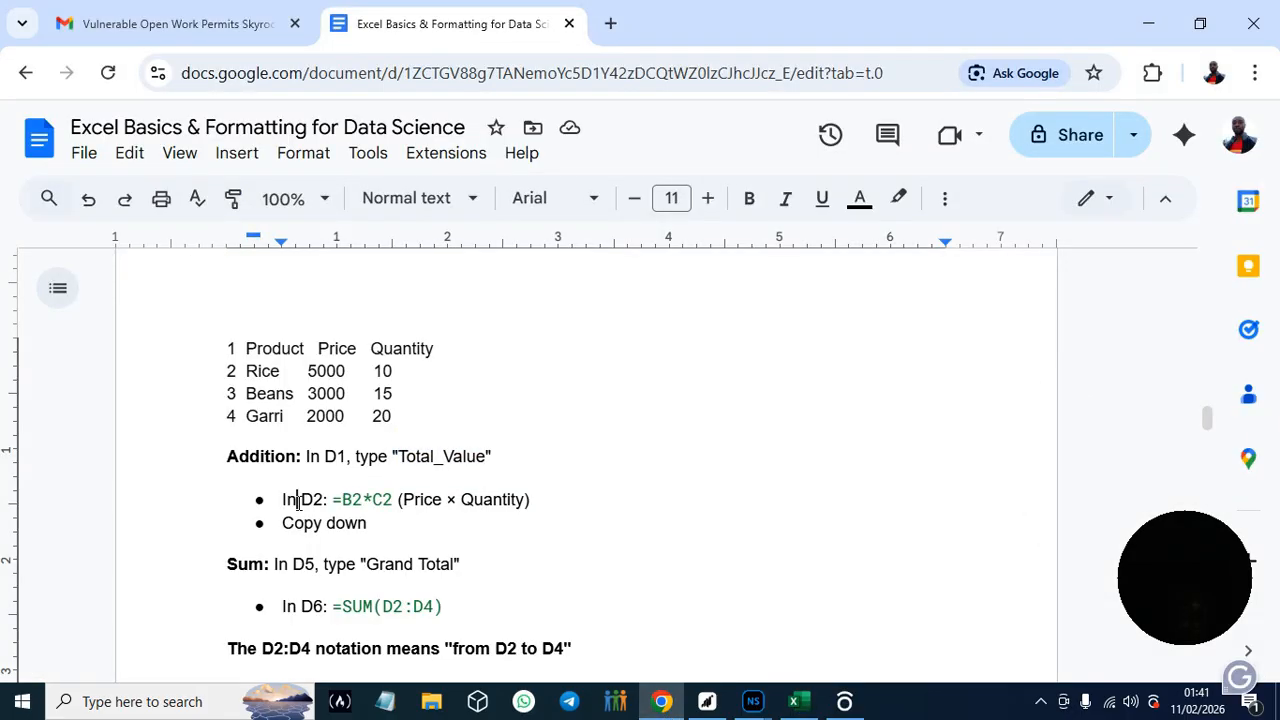
{"action": "left_click_drag", "start_coordinate": [330, 500], "coordinate": [393, 500]}
{"action": "key", "text": "ctrl+c"}
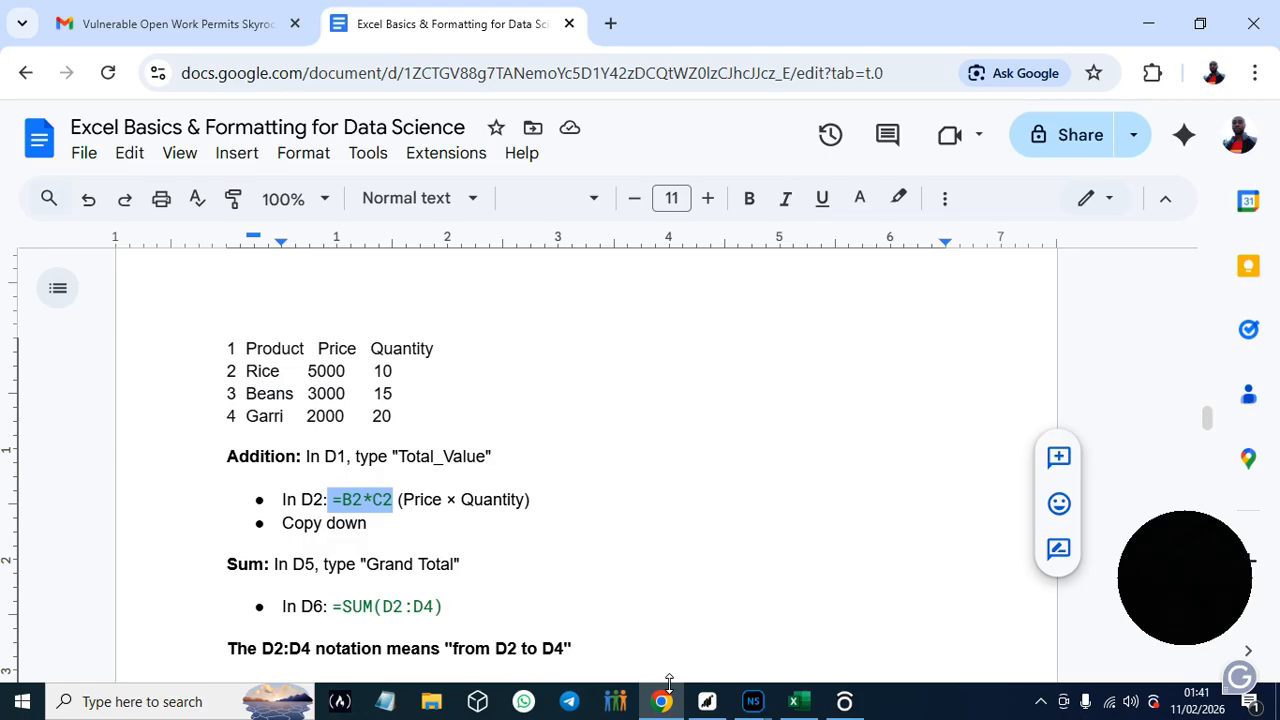
{"action": "left_click", "coordinate": [796, 702]}
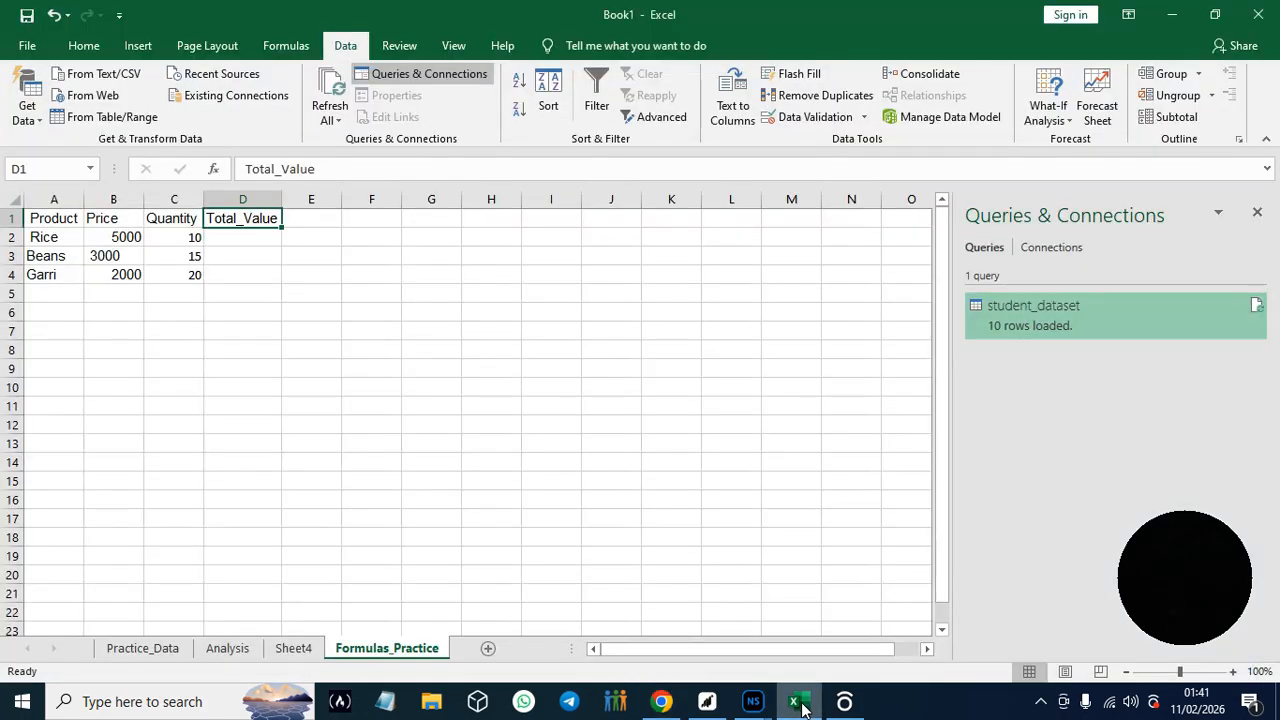
{"action": "left_click", "coordinate": [241, 240]}
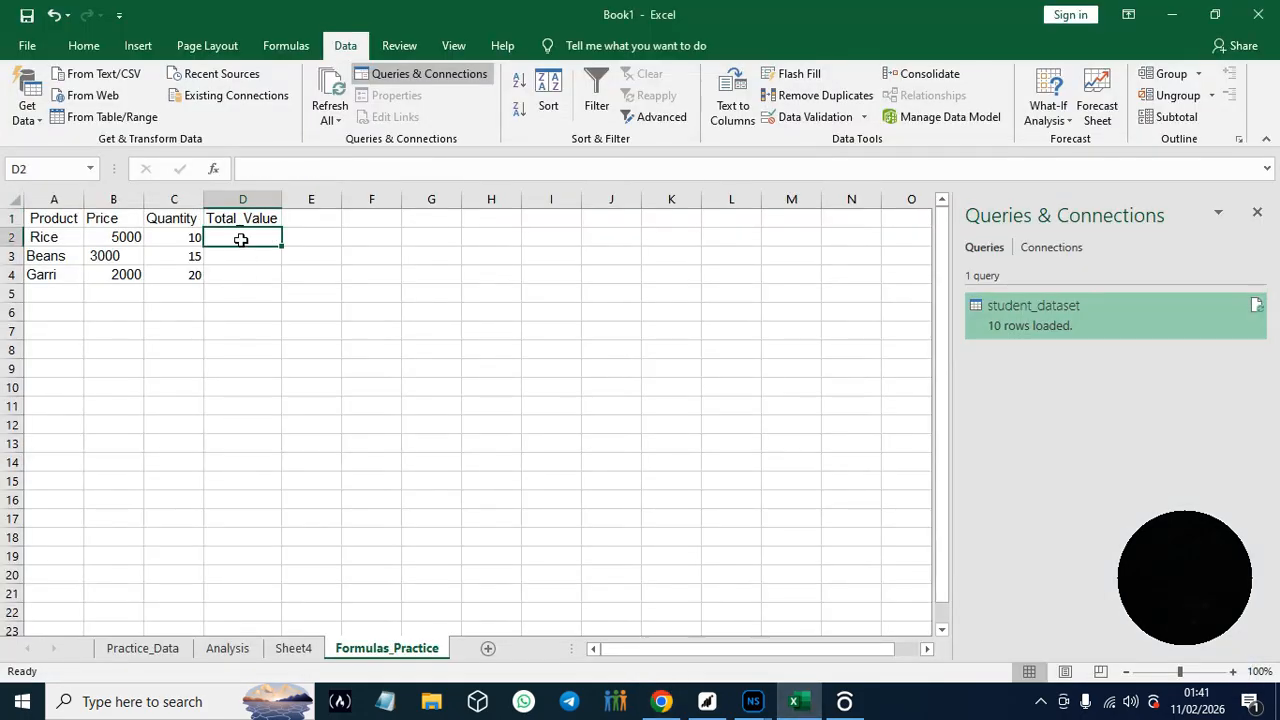
{"action": "key", "text": "ctrl+v"}
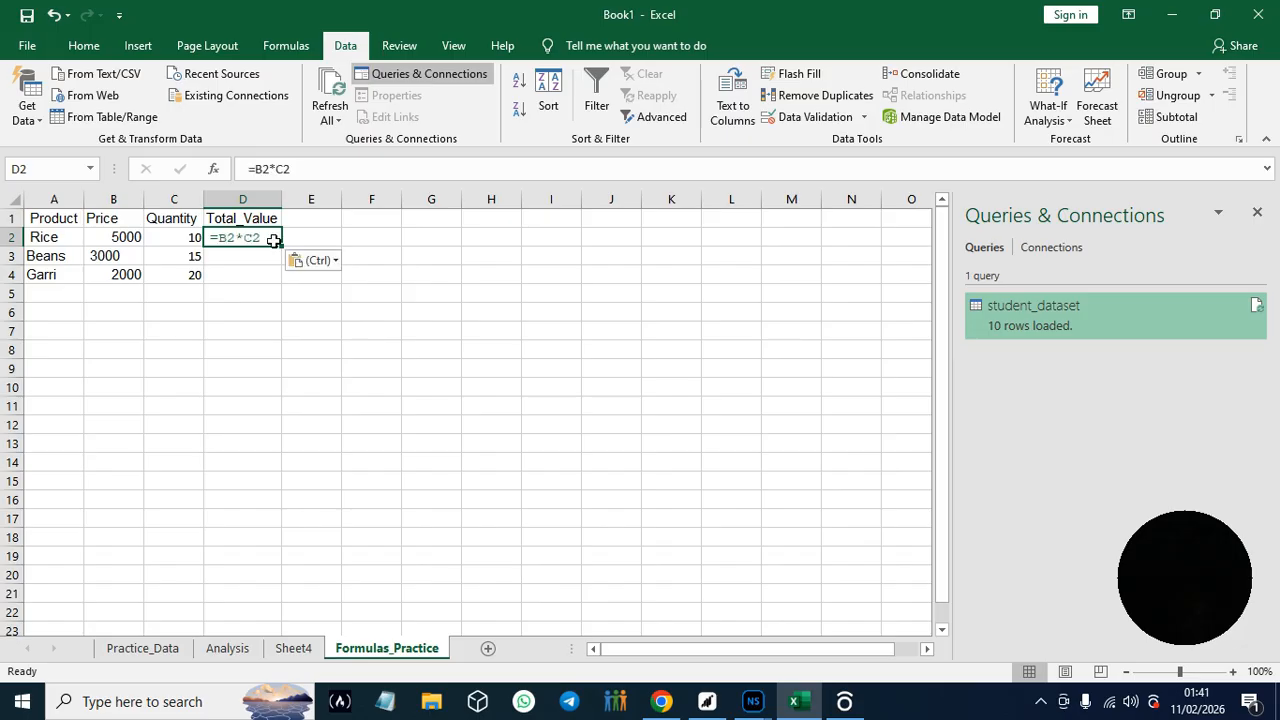
{"action": "left_click_drag", "start_coordinate": [281, 247], "coordinate": [285, 283]}
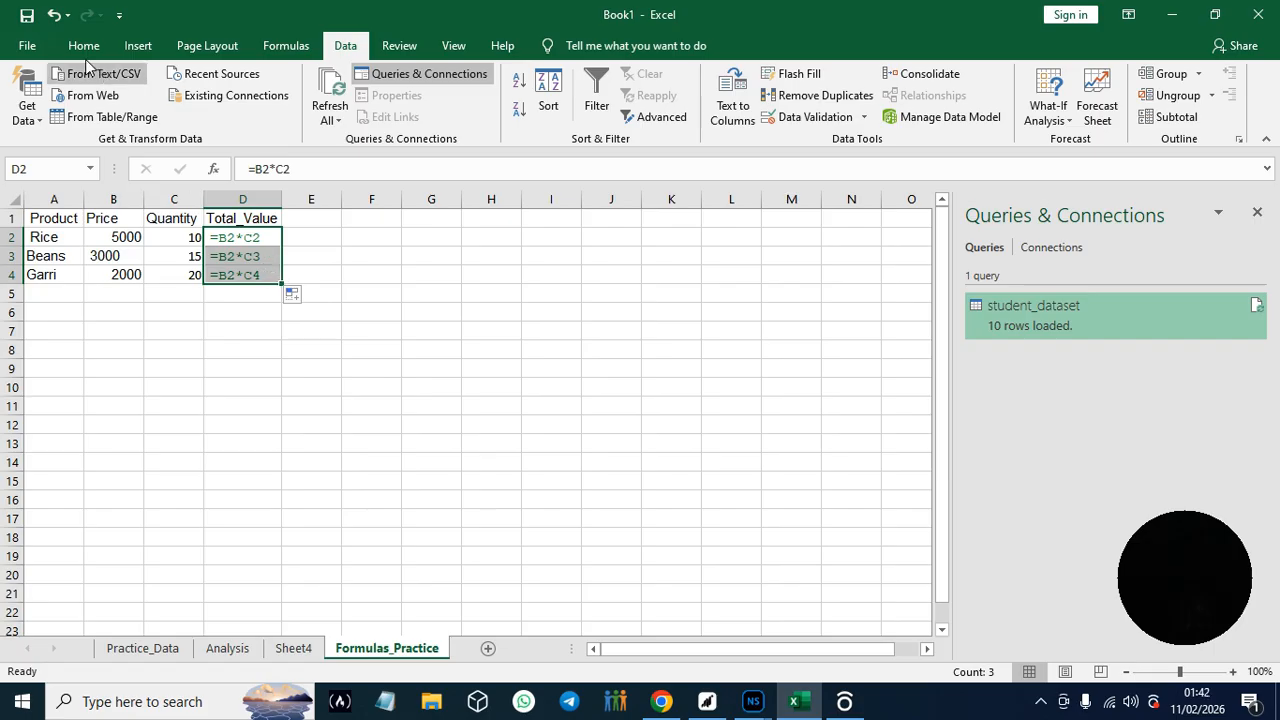
{"action": "left_click", "coordinate": [55, 16]}
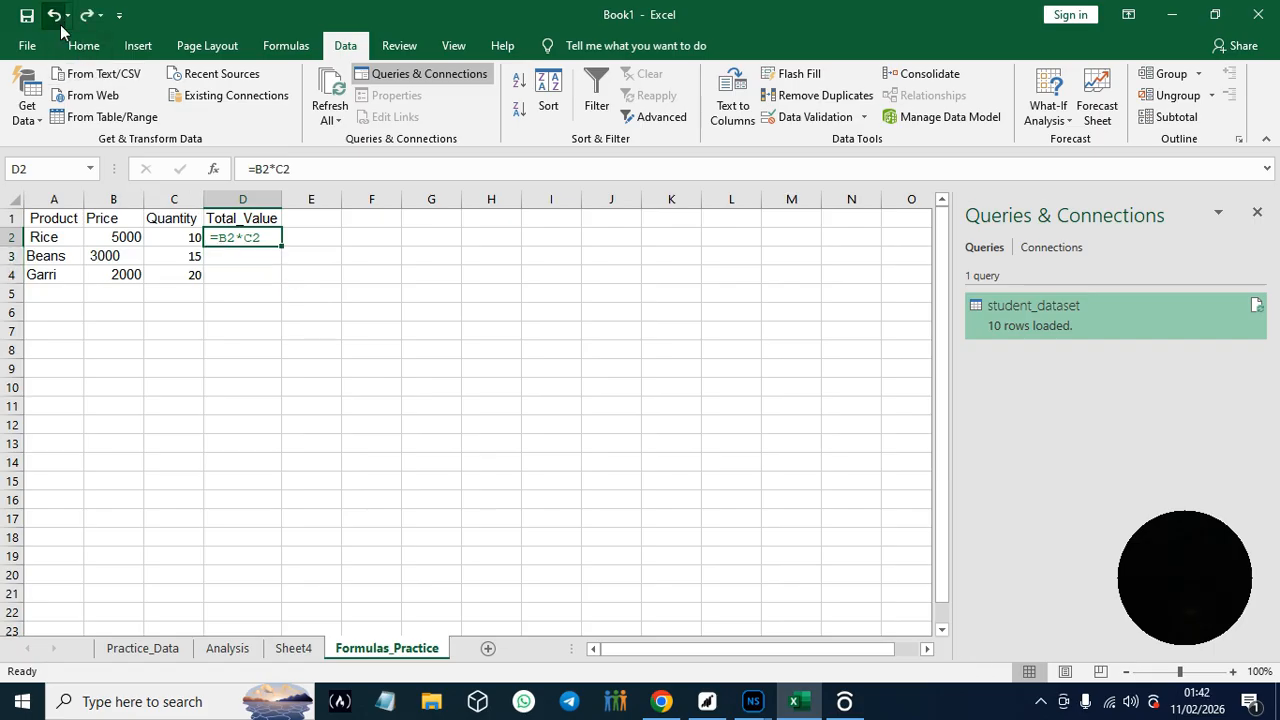
{"action": "key", "text": "Down"}
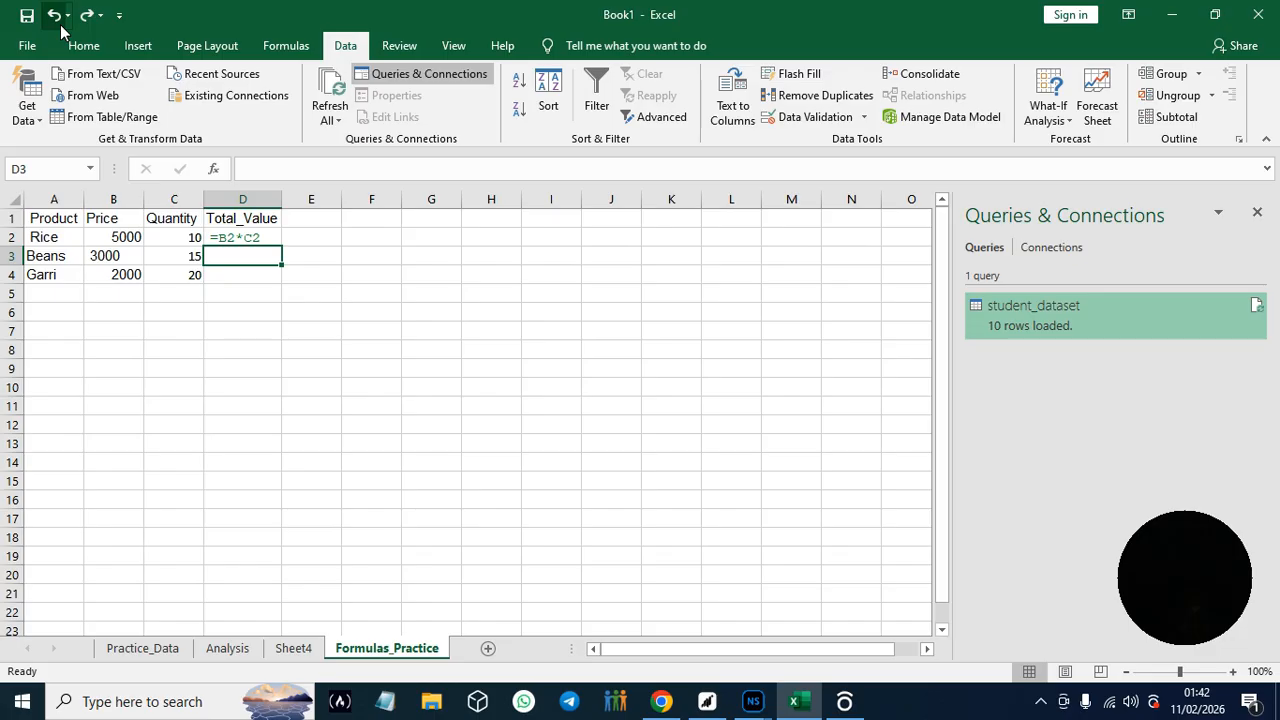
- Clear cell D2, recopy =B2*C2 from the guide in Chrome, and enter it in D2 in Excel as a working formula
{"action": "left_click", "coordinate": [263, 240]}
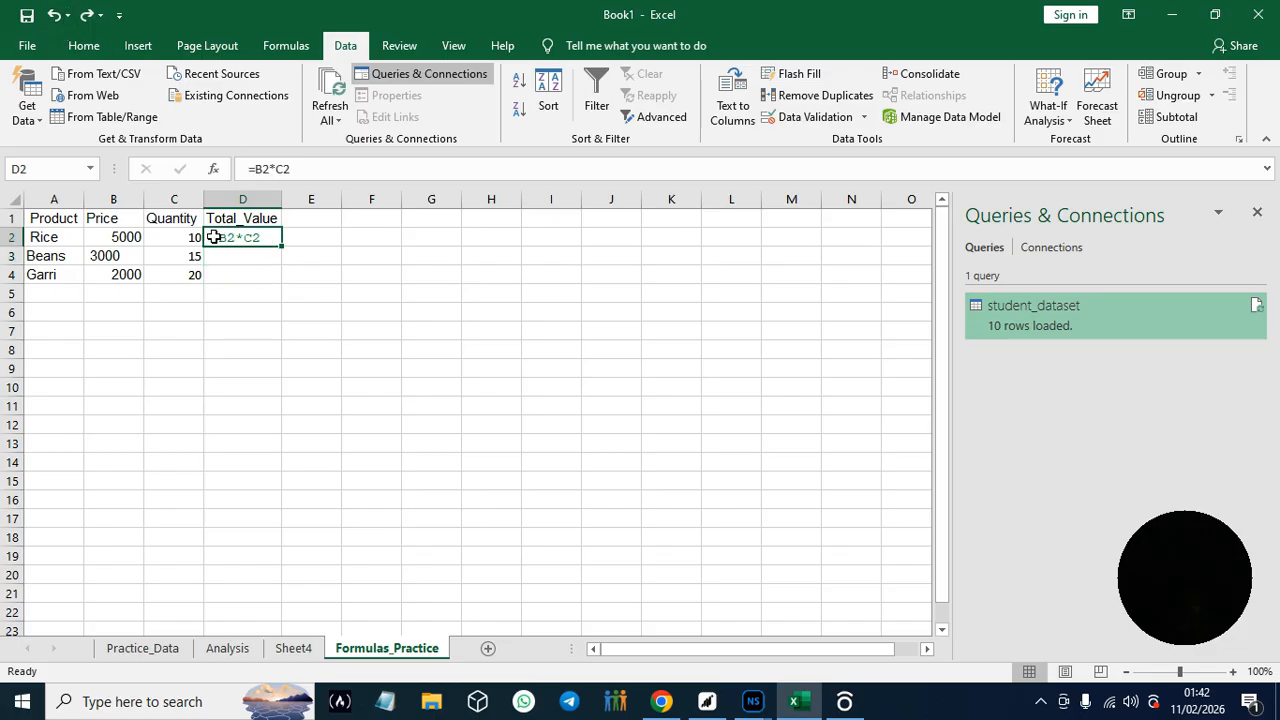
{"action": "key", "text": "BackSpace"}
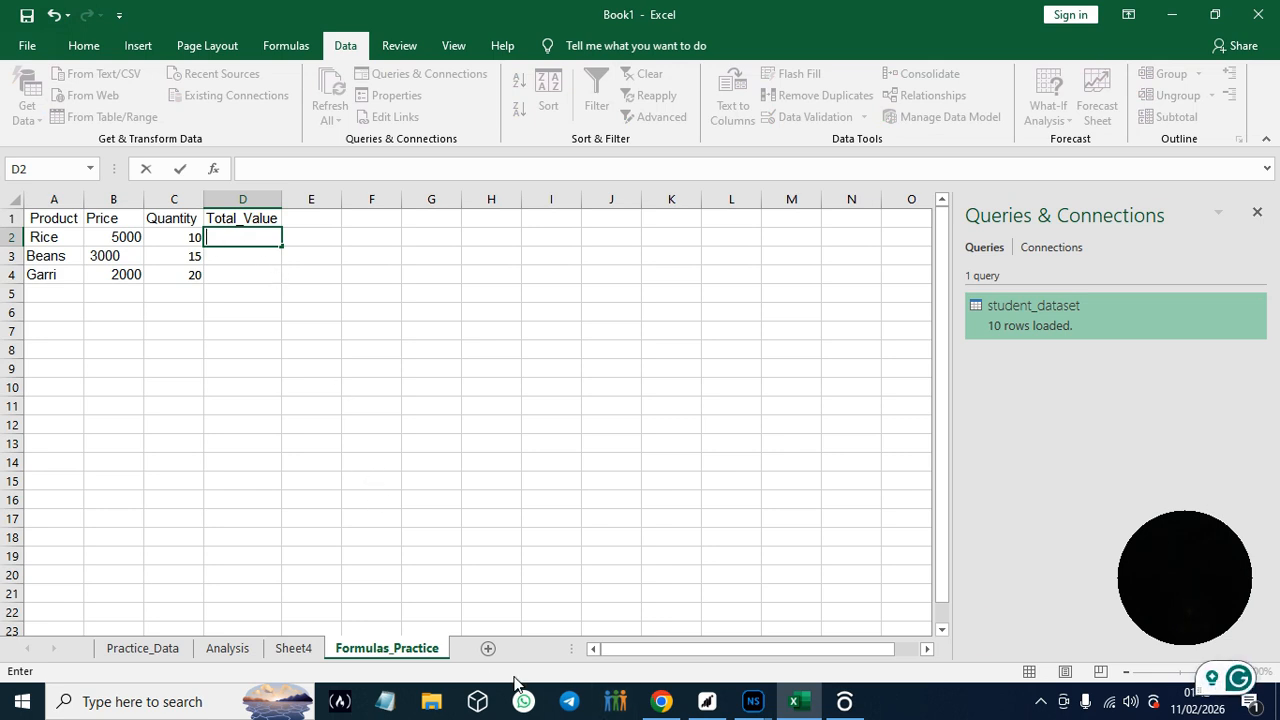
{"action": "left_click", "coordinate": [662, 703]}
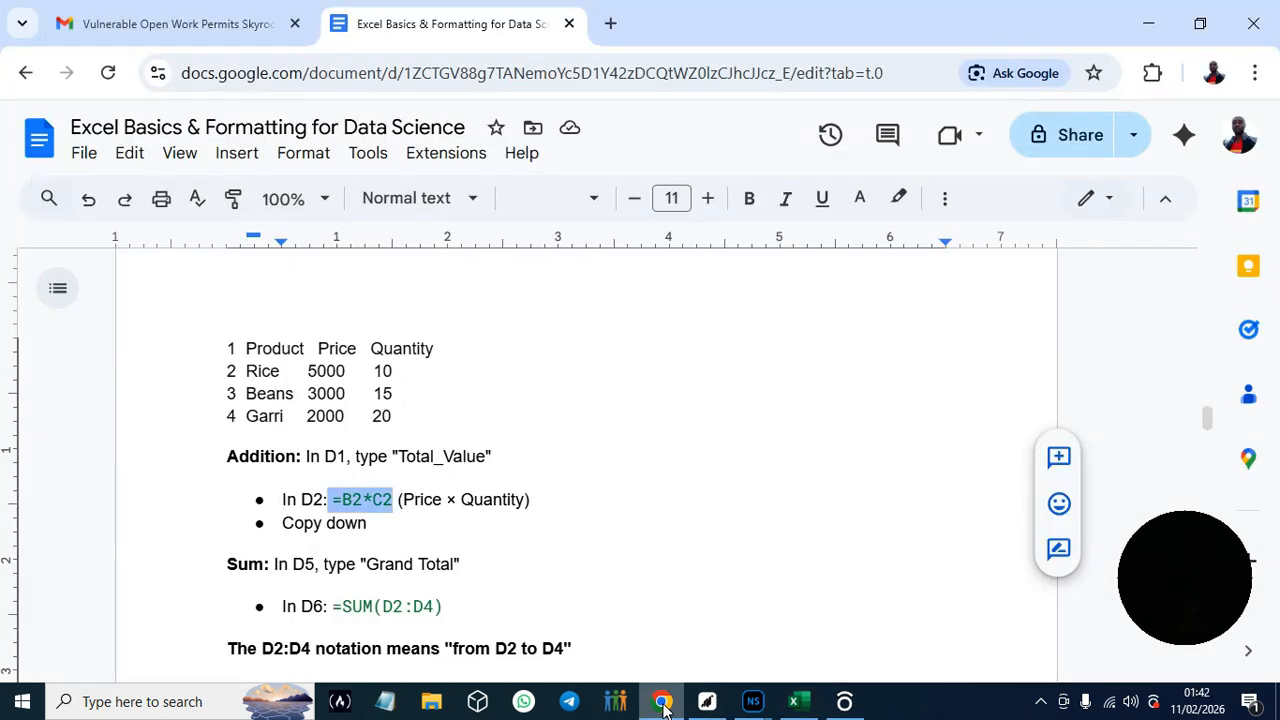
{"action": "left_click", "coordinate": [338, 504]}
{"action": "left_click_drag", "start_coordinate": [333, 500], "coordinate": [392, 505]}
{"action": "key", "text": "ctrl+c"}
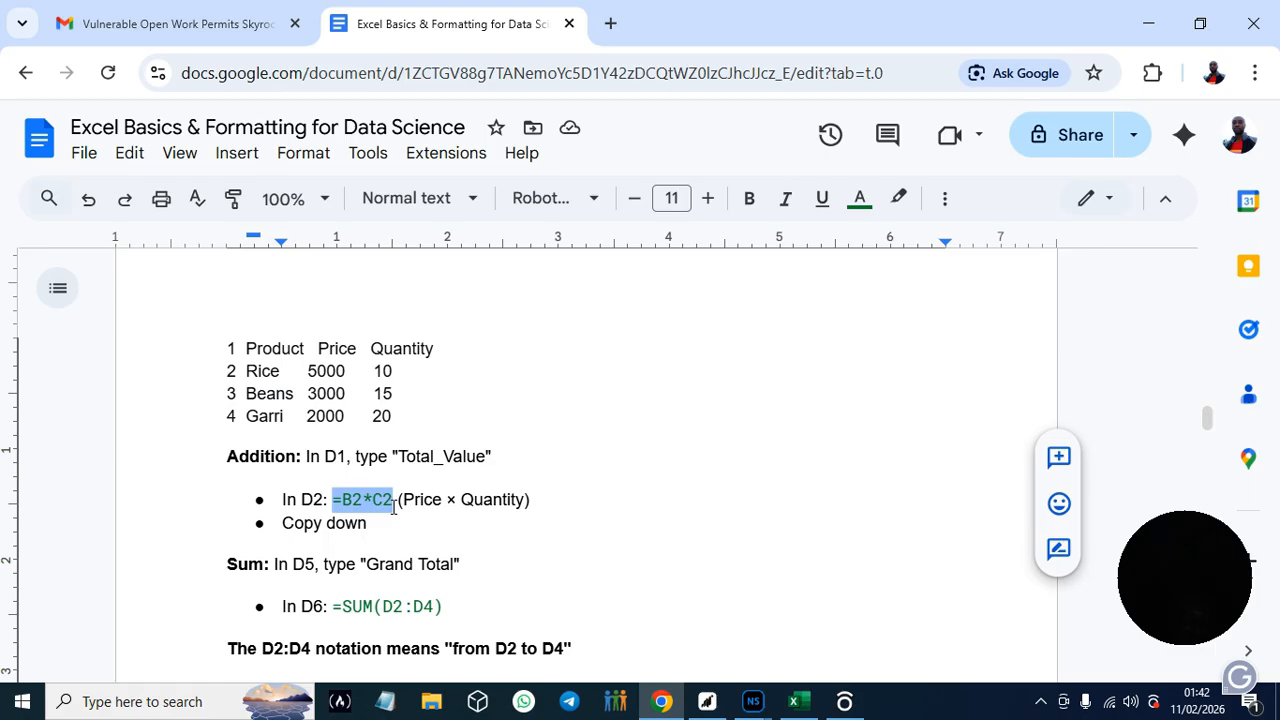
{"action": "left_click", "coordinate": [796, 700]}
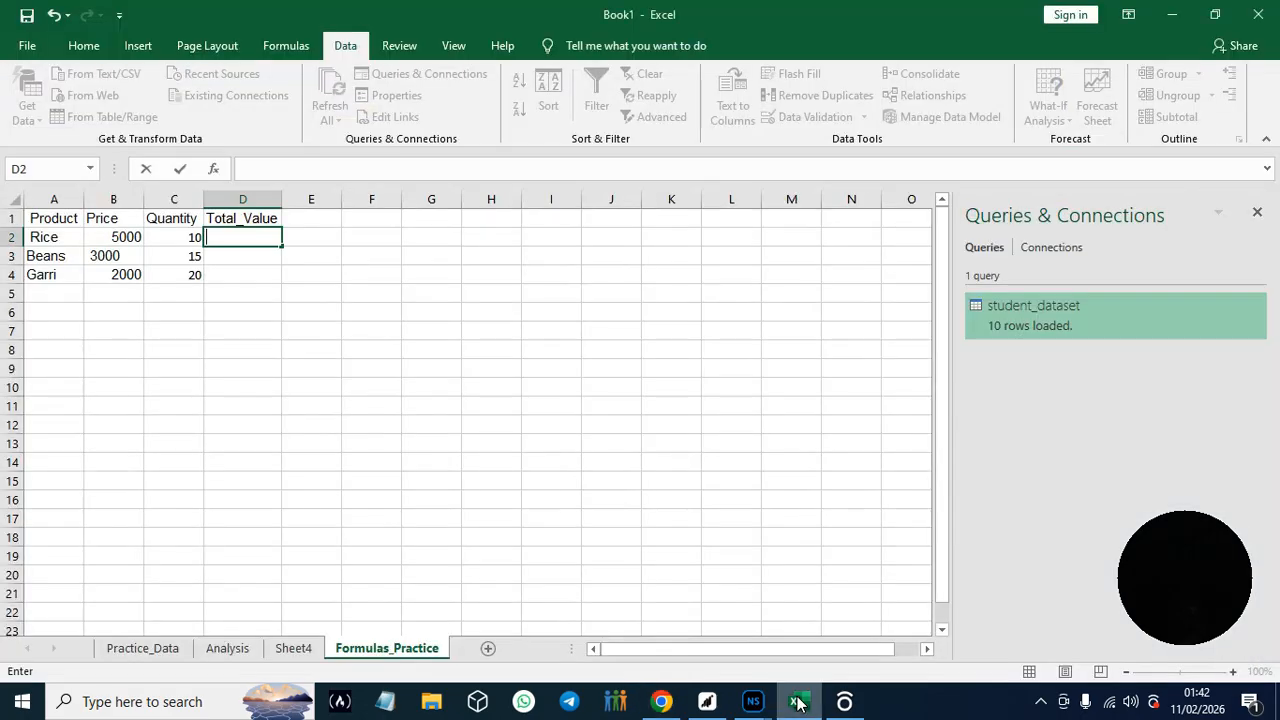
{"action": "double_click", "coordinate": [224, 237]}
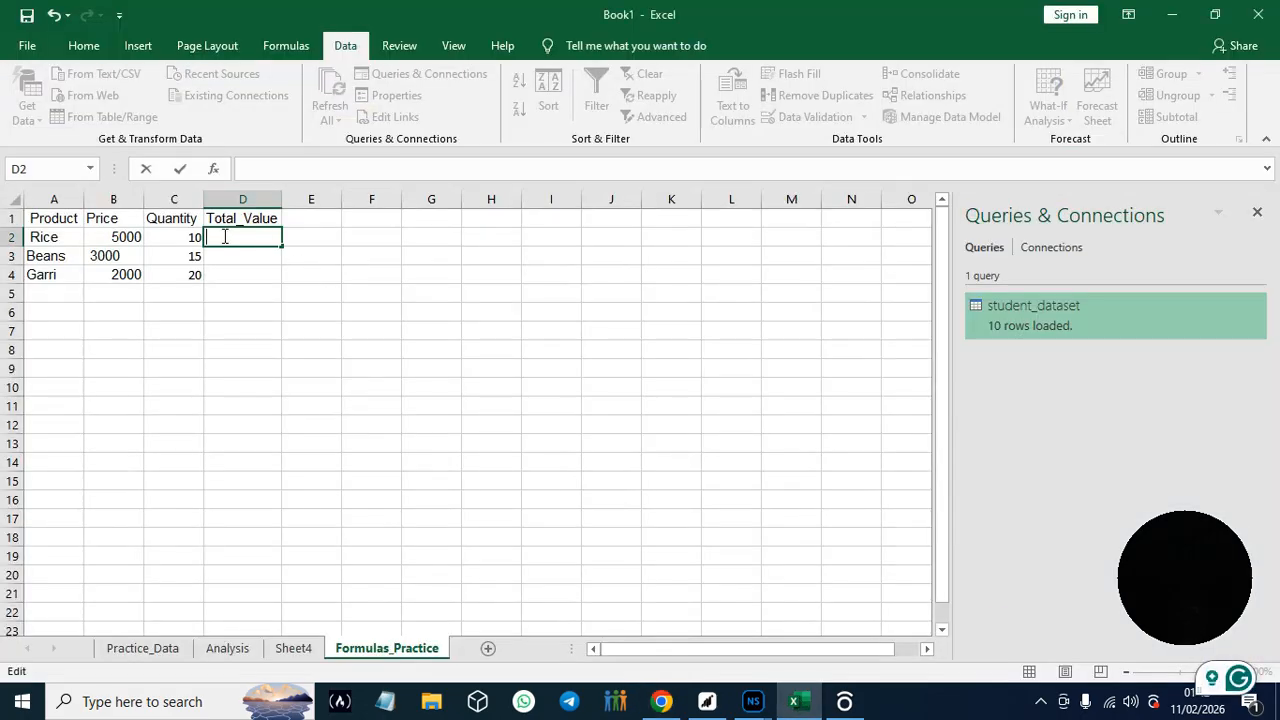
{"action": "key", "text": "ctrl+v"}
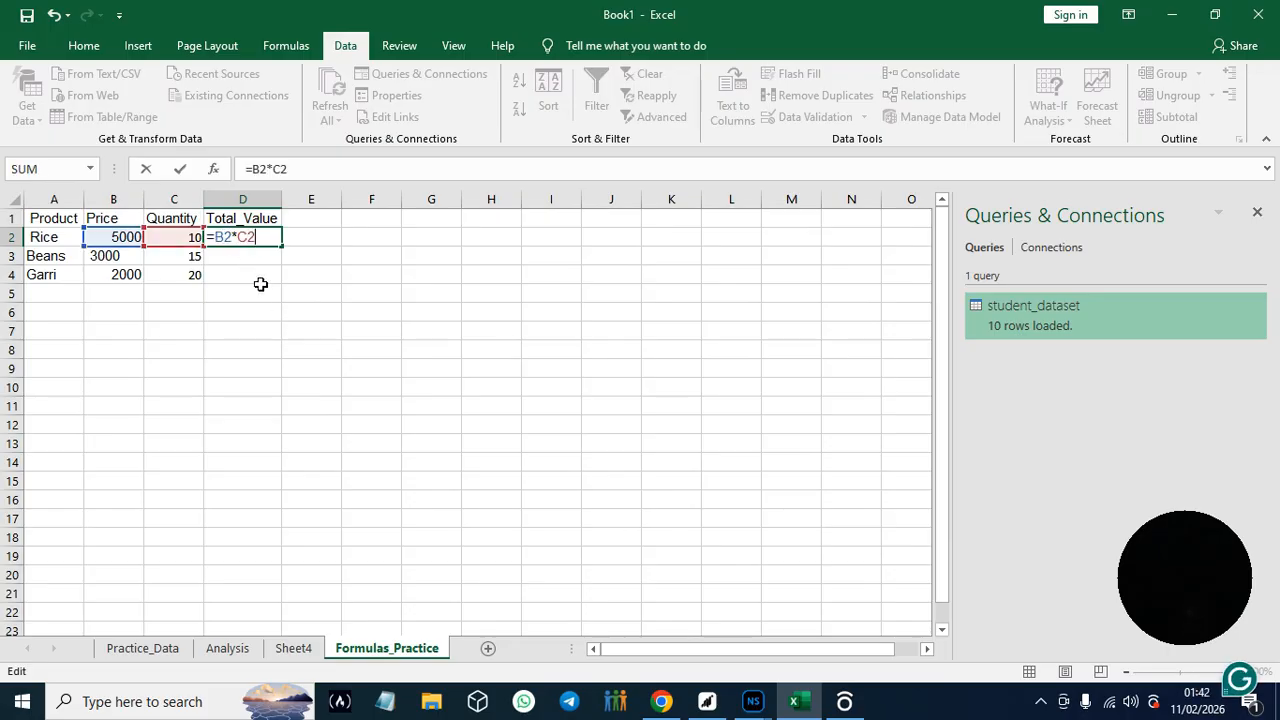
{"action": "key", "text": "Return"}
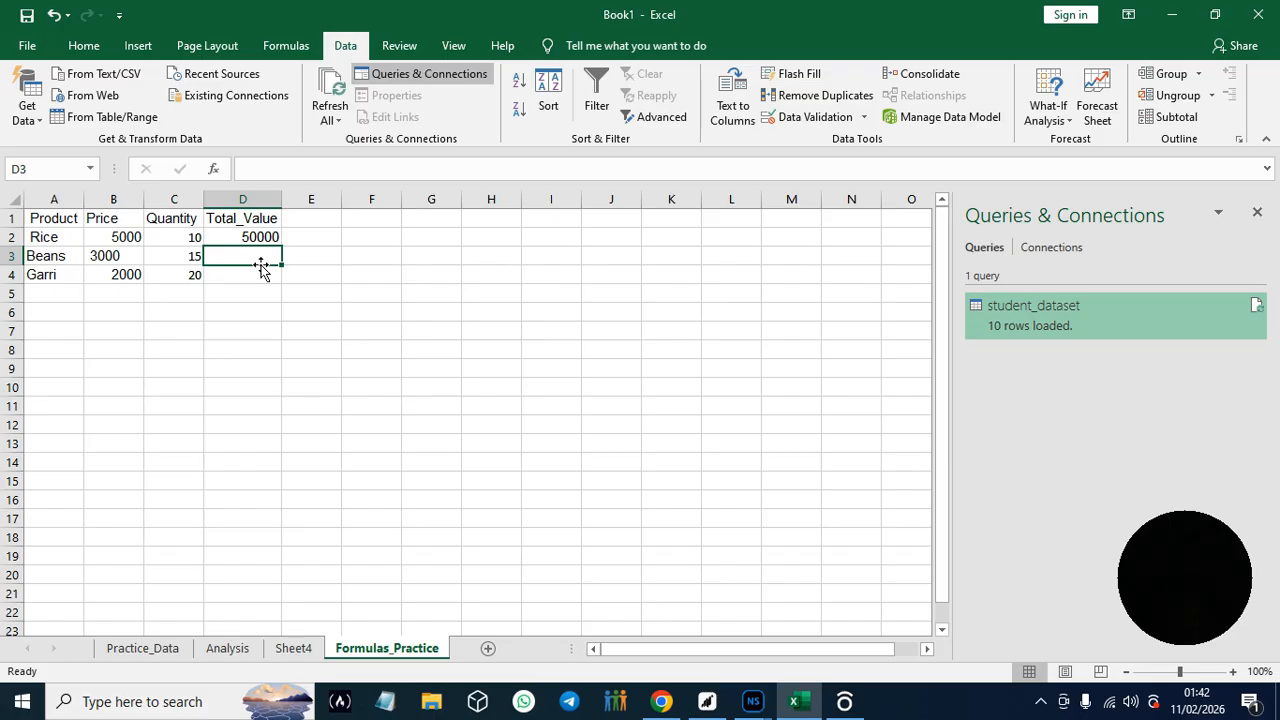
- Fill the Total_Value formula from cell D2 down through D4
{"action": "left_click_drag", "start_coordinate": [280, 266], "coordinate": [282, 291]}
{"action": "left_click", "coordinate": [272, 256]}
{"action": "left_click", "coordinate": [229, 235]}
{"action": "left_click_drag", "start_coordinate": [281, 246], "coordinate": [285, 280]}
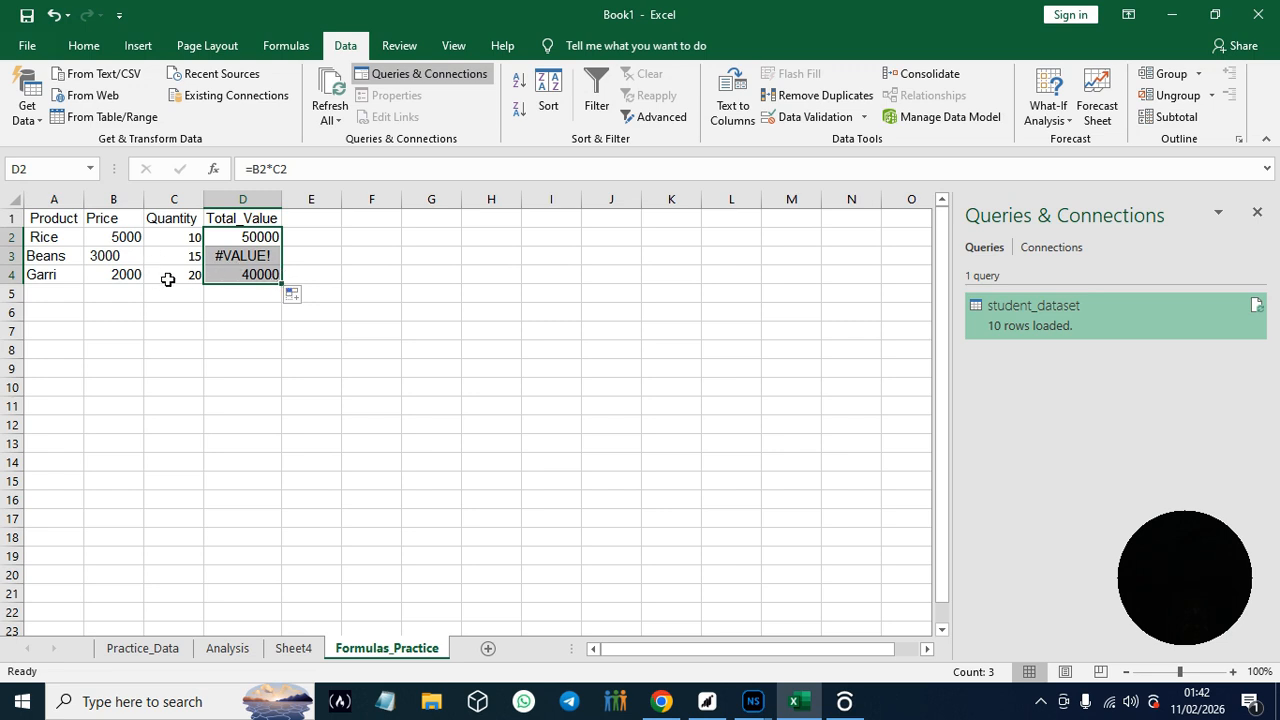
- Try to align the Beans price in cell B3 by adding leading spaces before 3000
{"action": "left_click", "coordinate": [132, 260]}
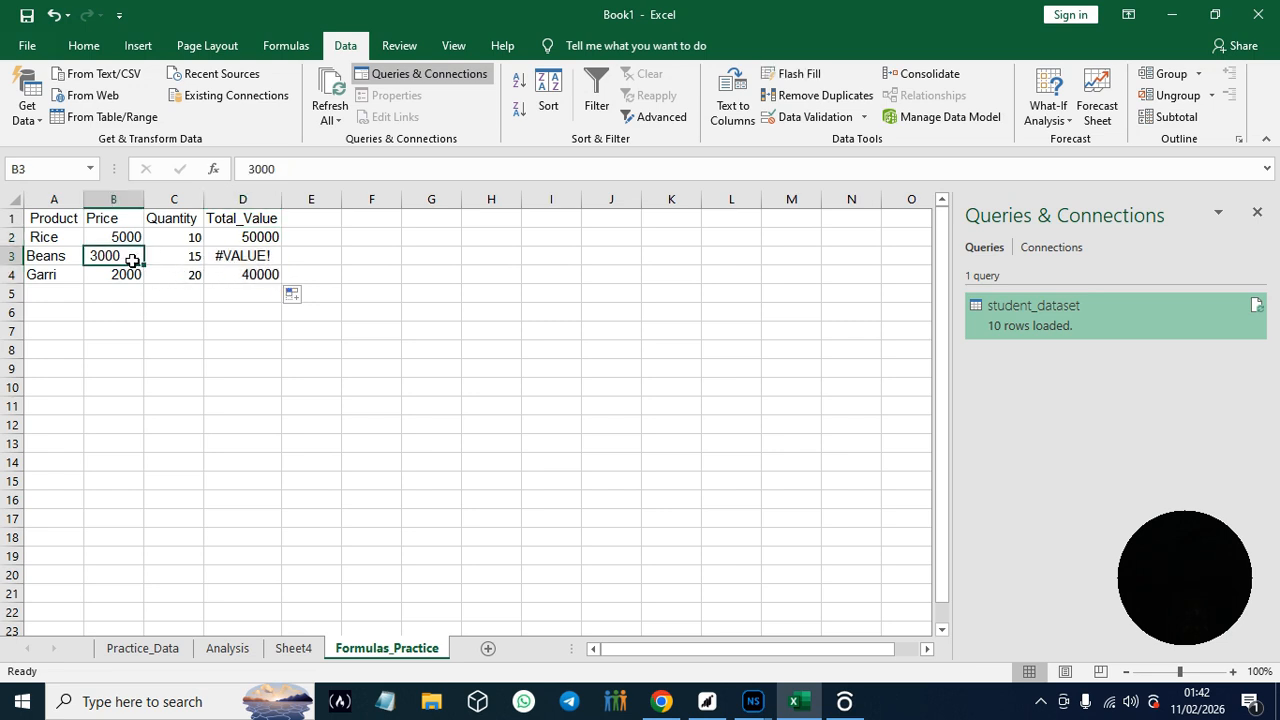
{"action": "double_click", "coordinate": [132, 260]}
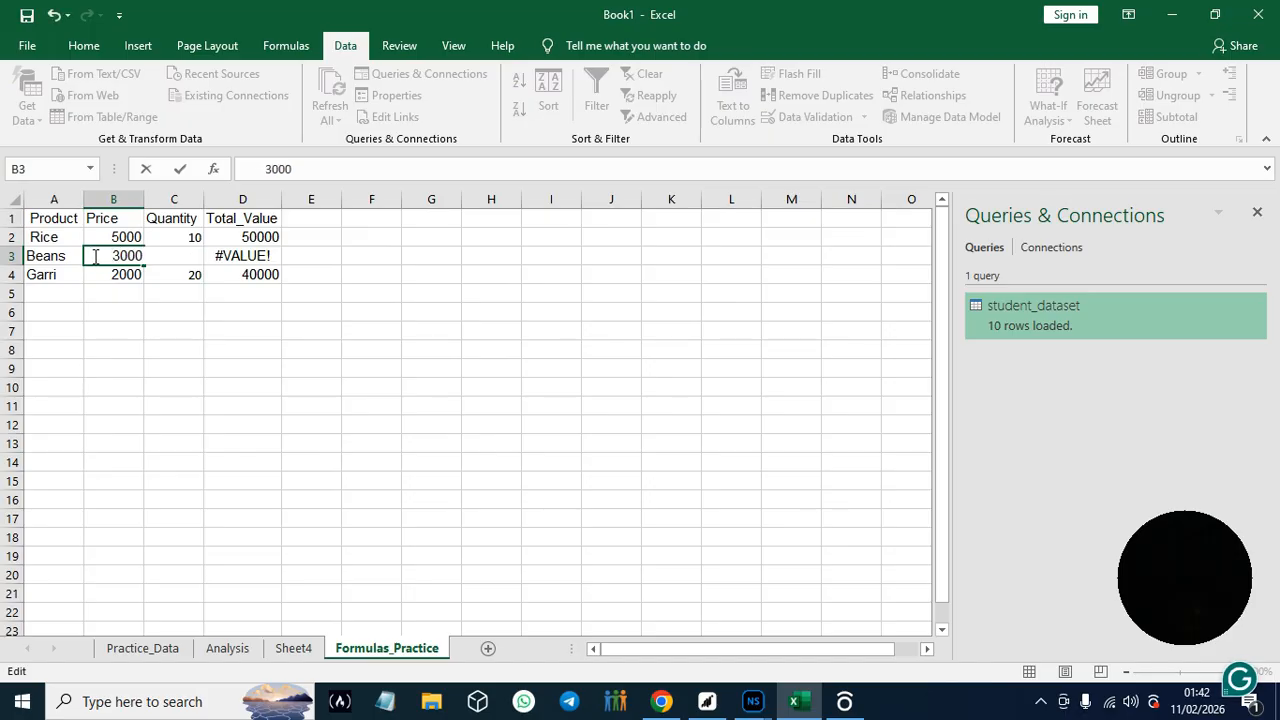
{"action": "key", "text": "Return"}
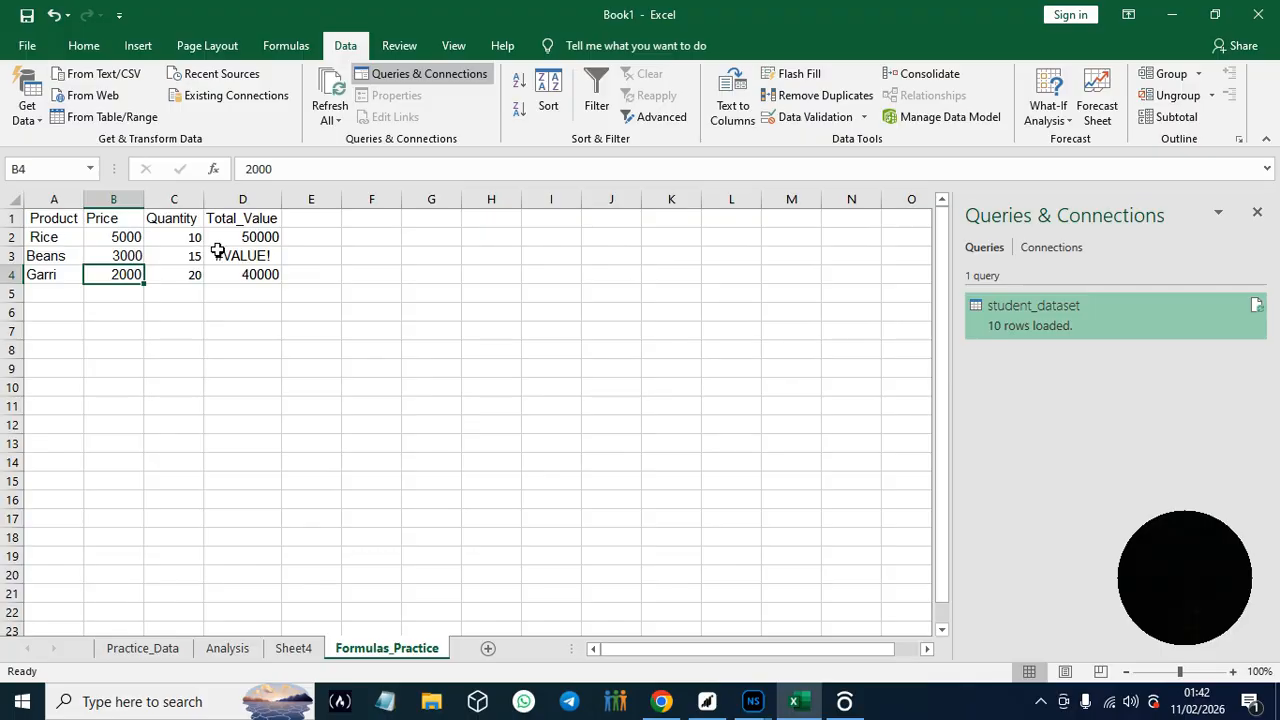
- Re-enter the existing formula =B3*C3 in cell D3 to try to clear its error
{"action": "left_click", "coordinate": [268, 256]}
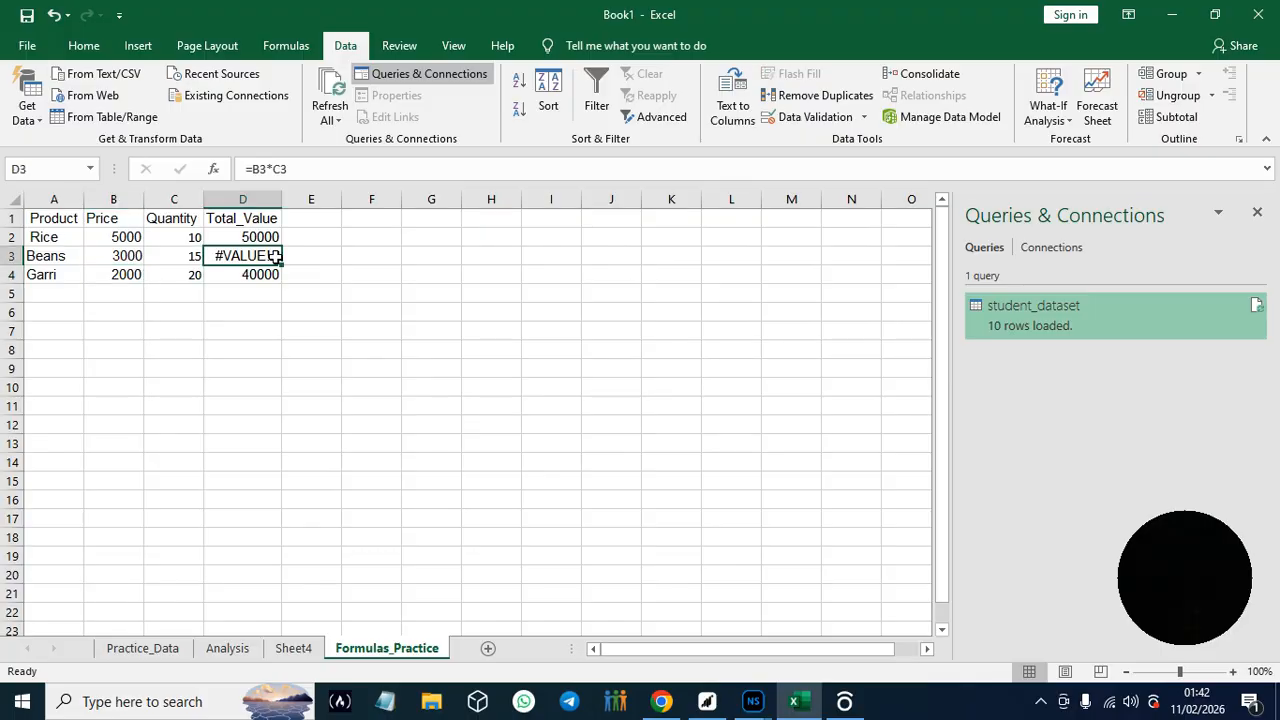
{"action": "double_click", "coordinate": [276, 256]}
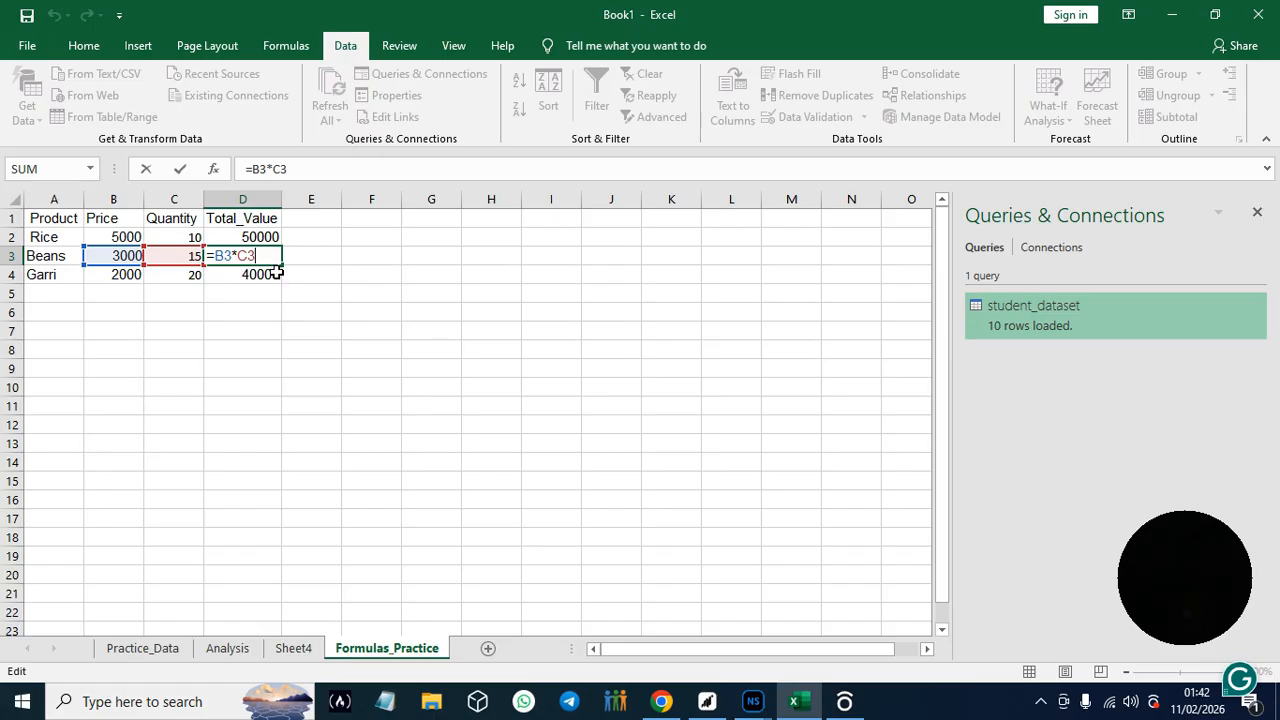
{"action": "key", "text": "Return"}
{"action": "left_click", "coordinate": [222, 257]}
{"action": "left_click", "coordinate": [217, 270]}
{"action": "left_click", "coordinate": [217, 257]}
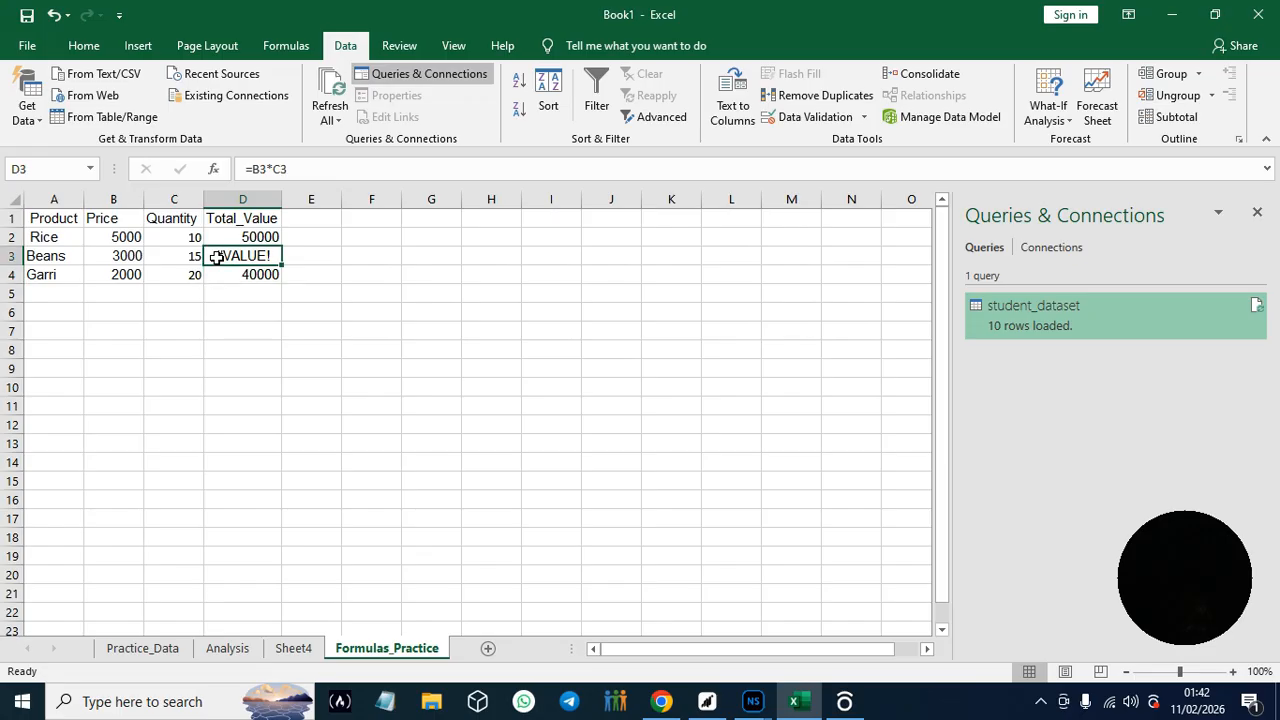
- Try inserting leading spaces before the formula =B3*C3 in cell D3
{"action": "double_click", "coordinate": [218, 257]}
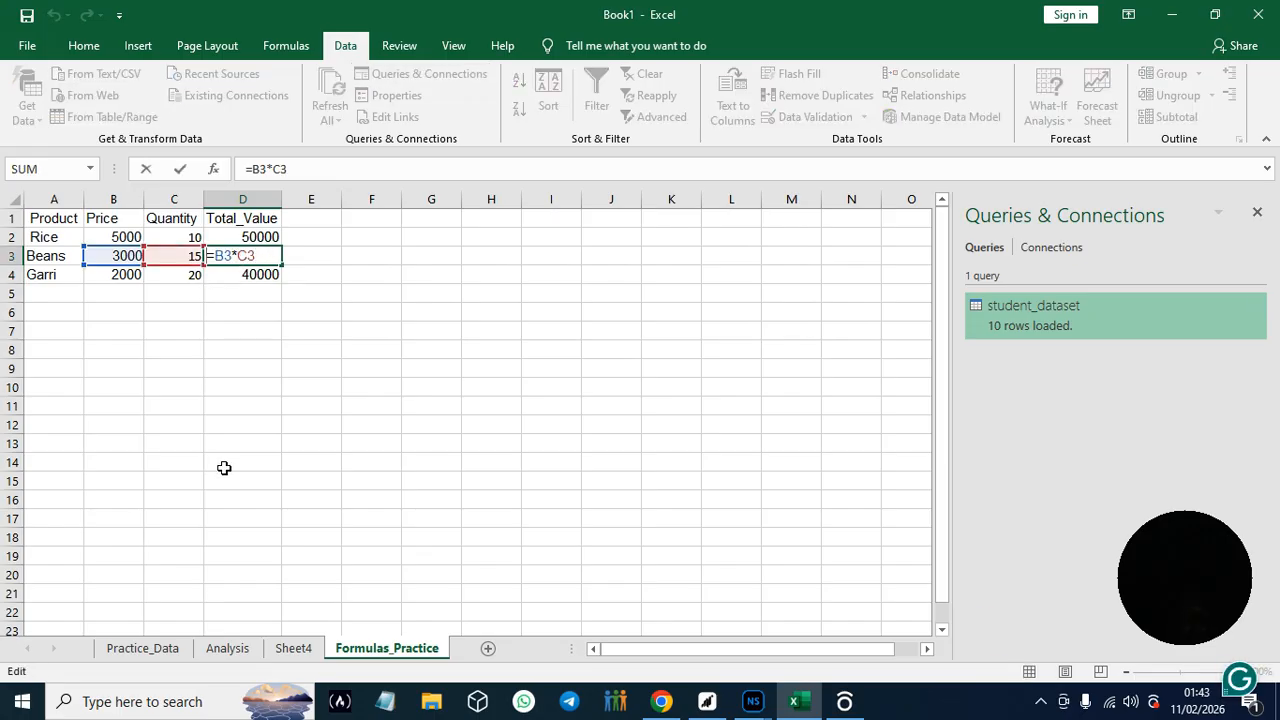
{"action": "key", "text": "Home"}
{"action": "key", "text": "ctrl+Return"}
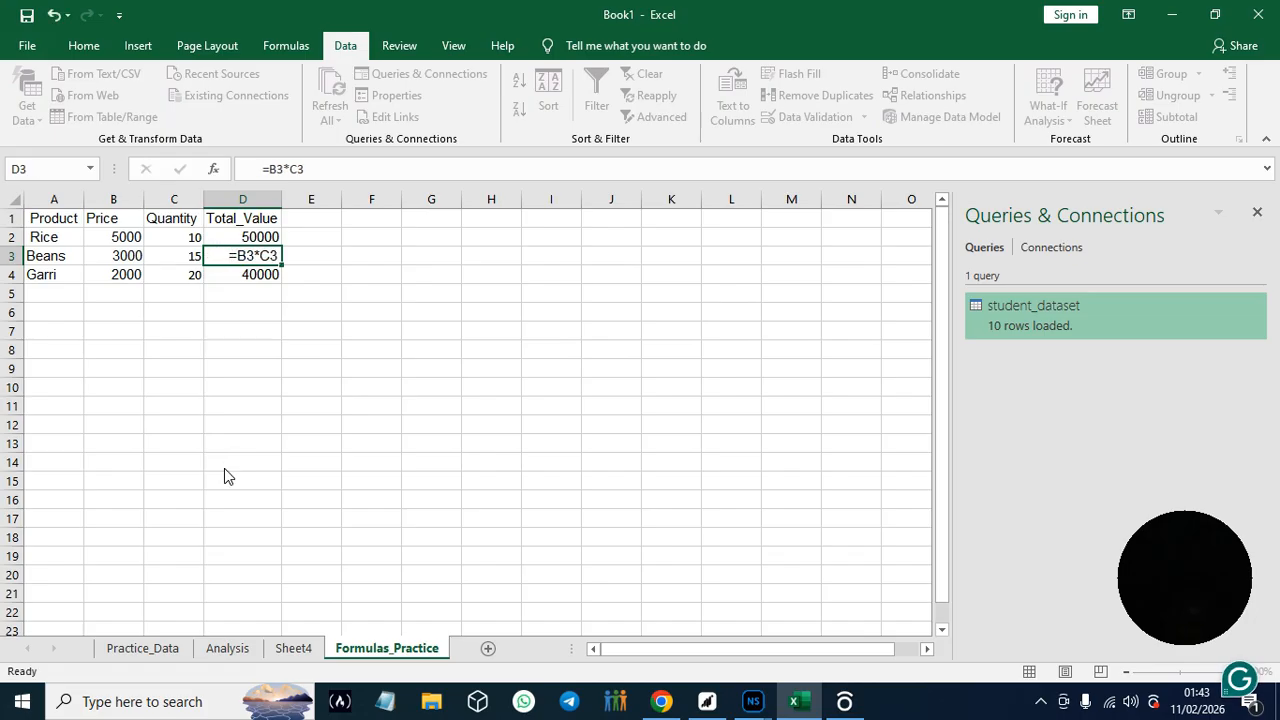
{"action": "key", "text": "Return"}
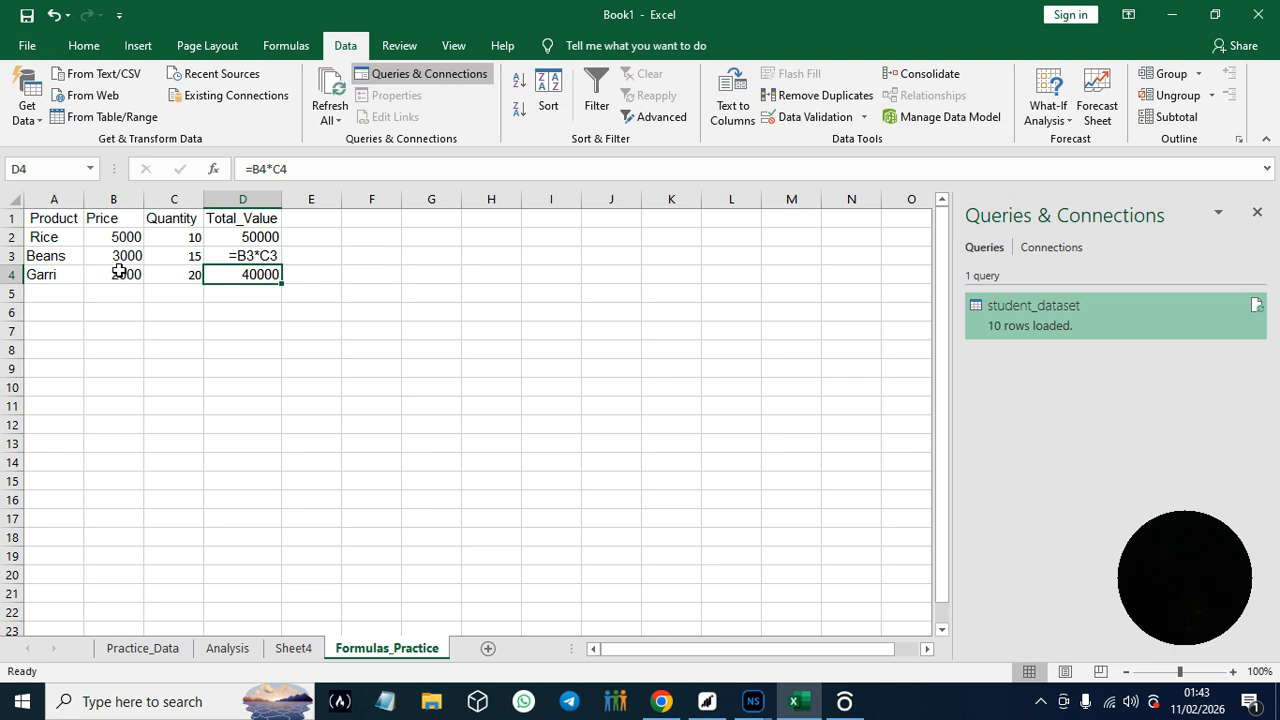
{"action": "left_click", "coordinate": [258, 257]}
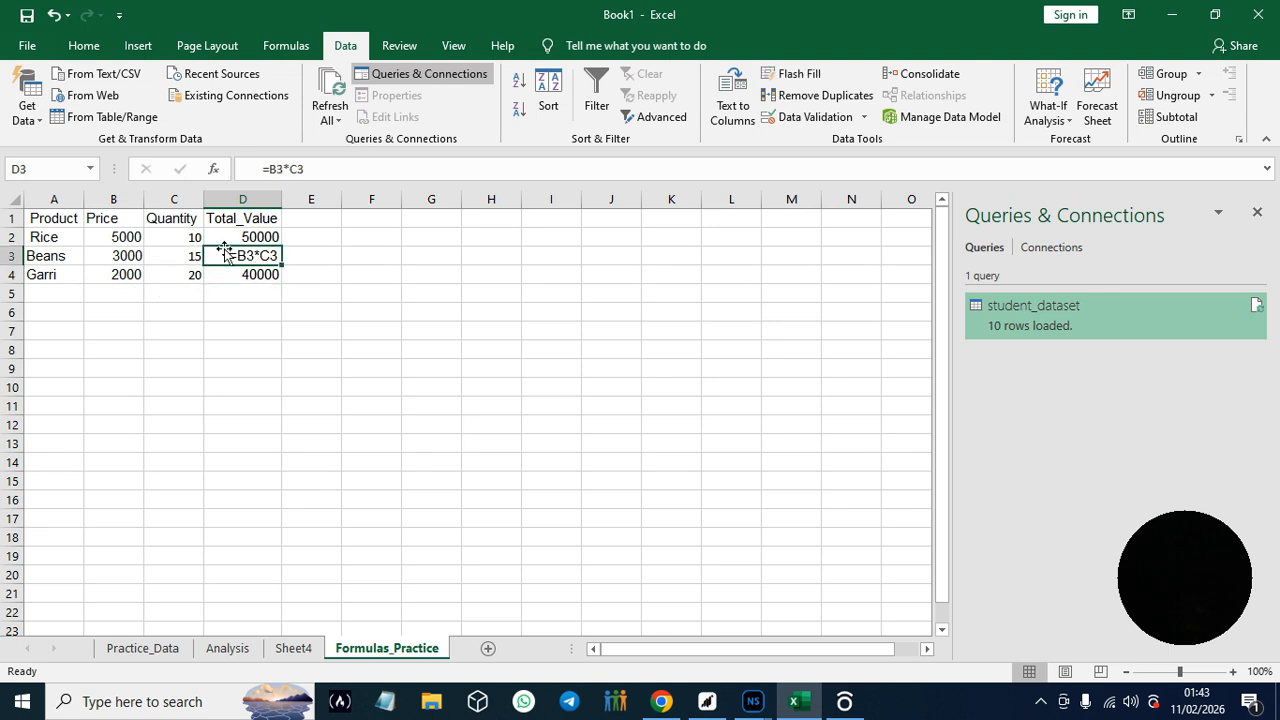
- Remove the leading spaces before 3000 in cell B3 and refill the Total_Value formula down through D4
{"action": "left_click", "coordinate": [131, 256]}
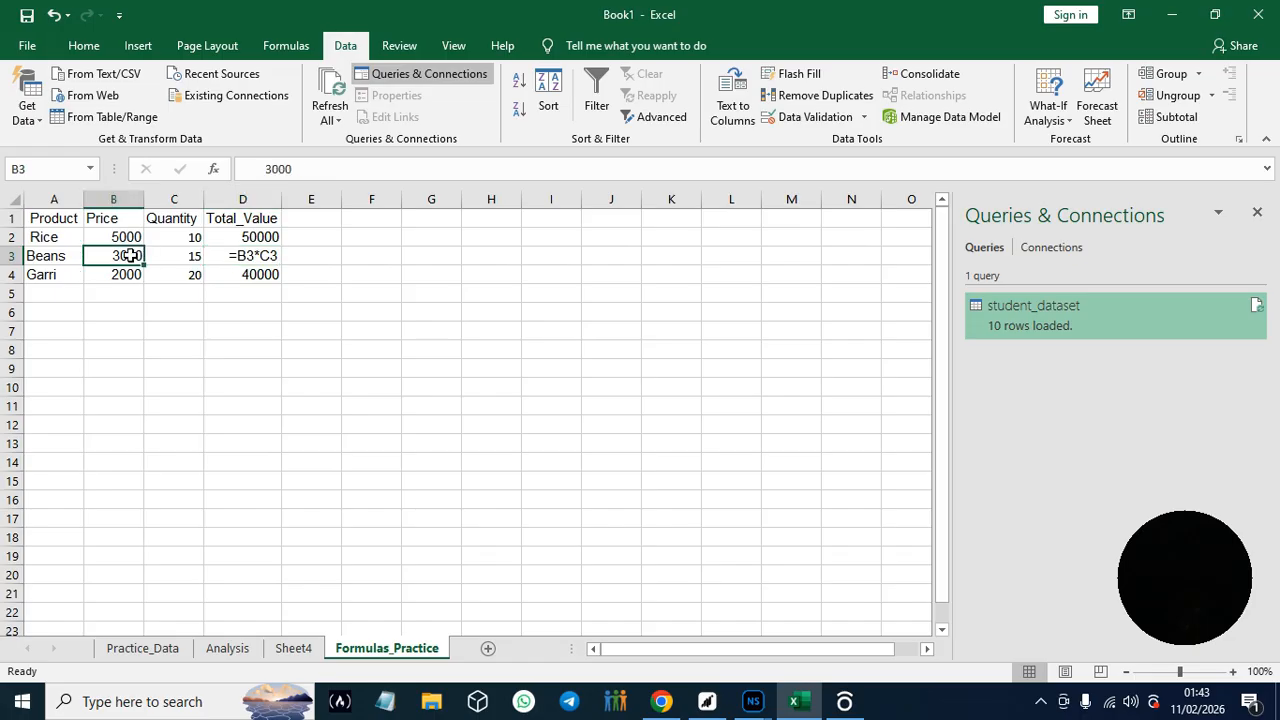
{"action": "left_click", "coordinate": [271, 170]}
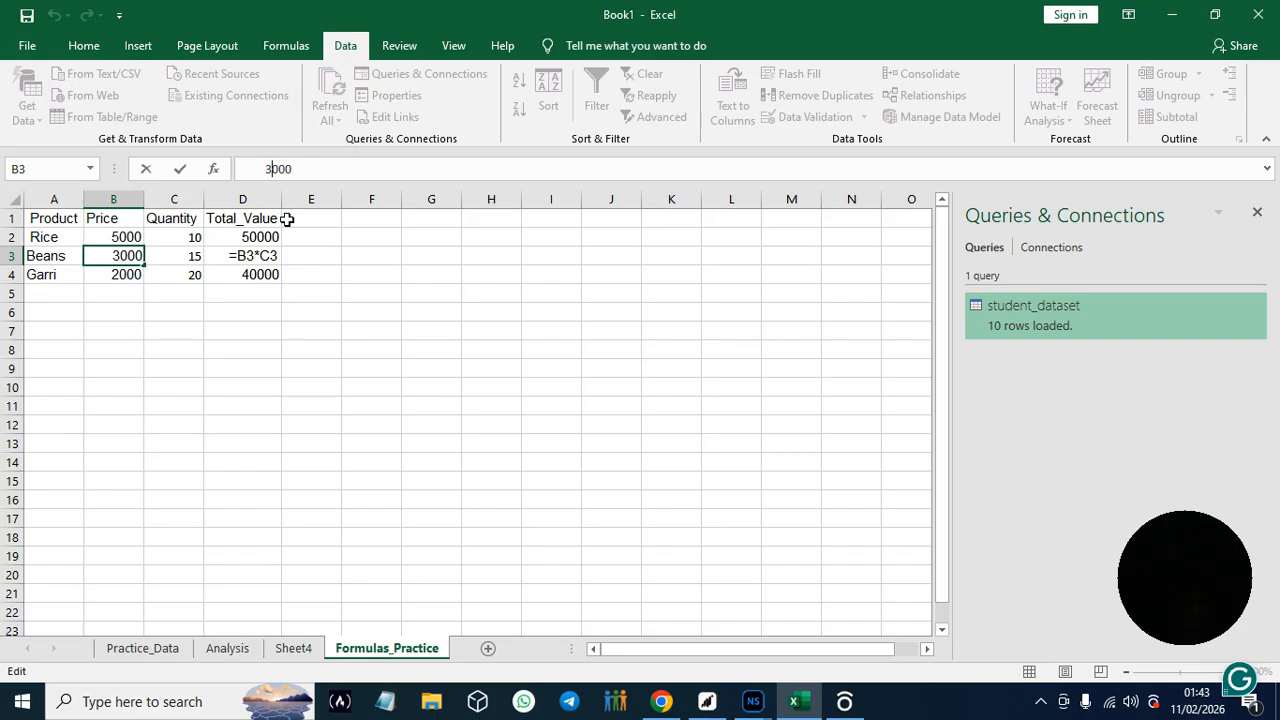
{"action": "left_click", "coordinate": [1045, 312]}
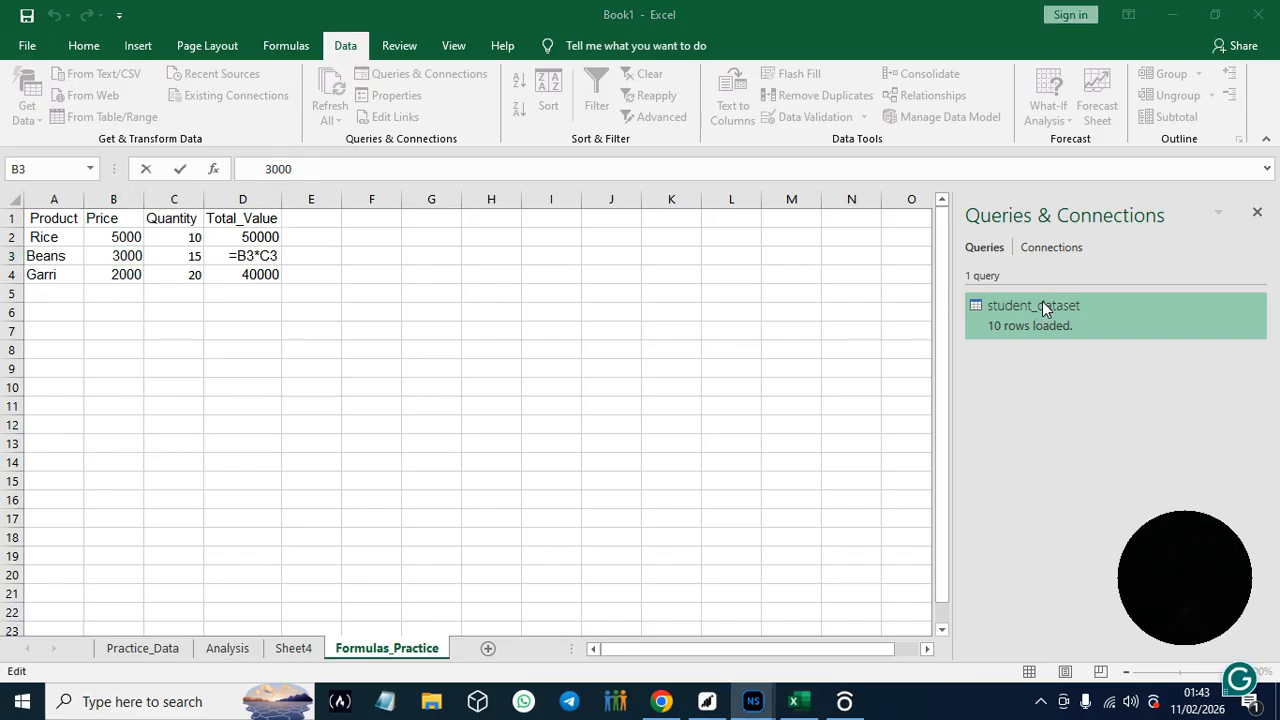
{"action": "left_click", "coordinate": [270, 169]}
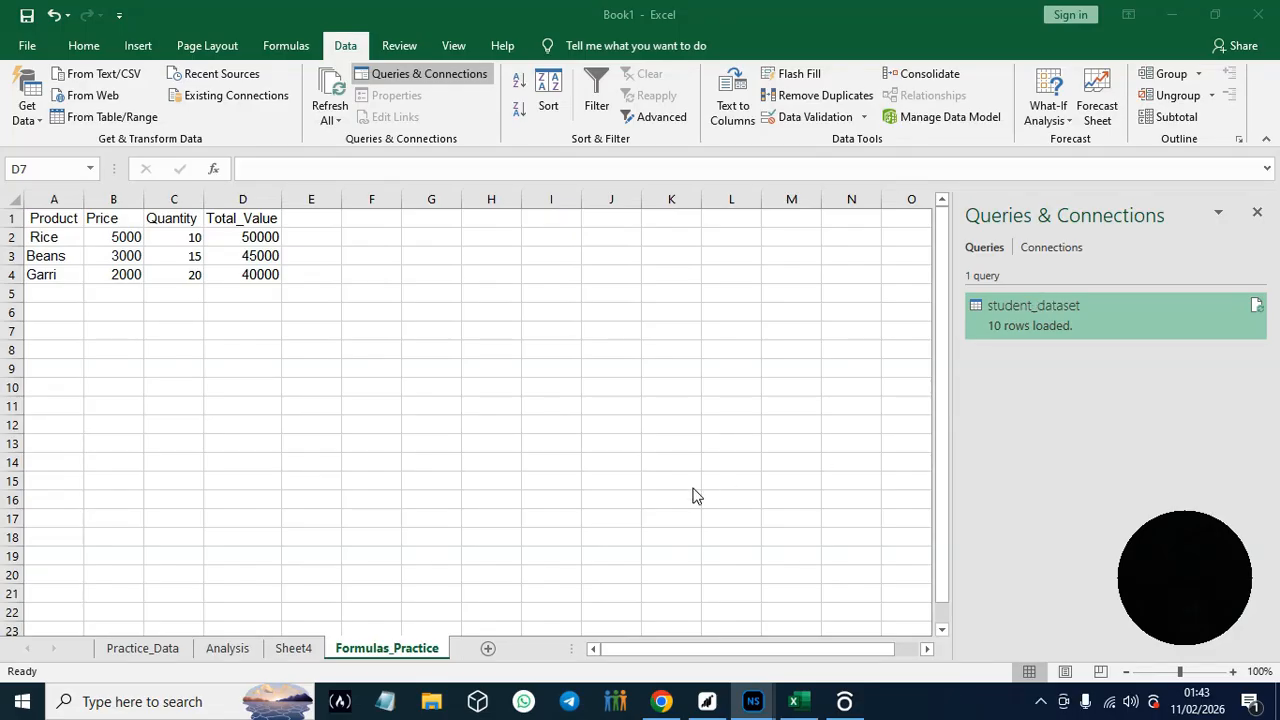
- Copy the label Grand Total from the guide in Chrome and paste it into cell D5 in Excel
{"action": "left_click", "coordinate": [664, 704]}
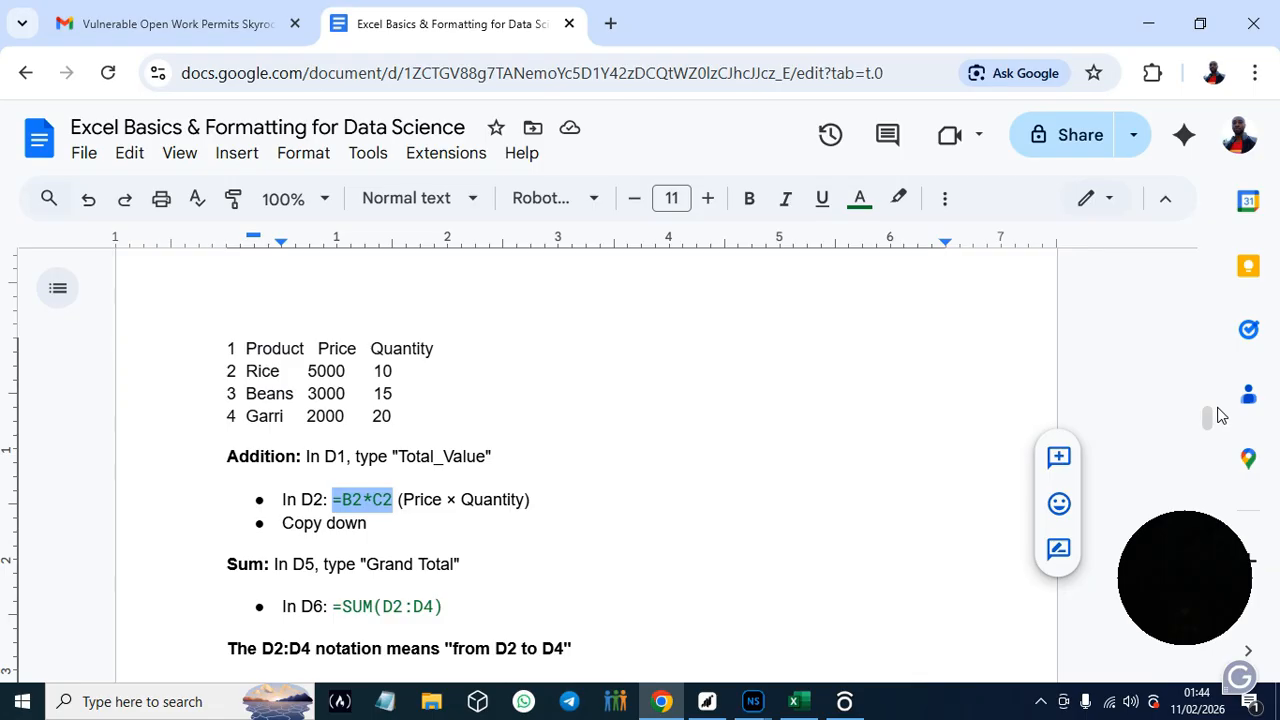
{"action": "left_click_drag", "start_coordinate": [1210, 421], "coordinate": [1210, 426]}
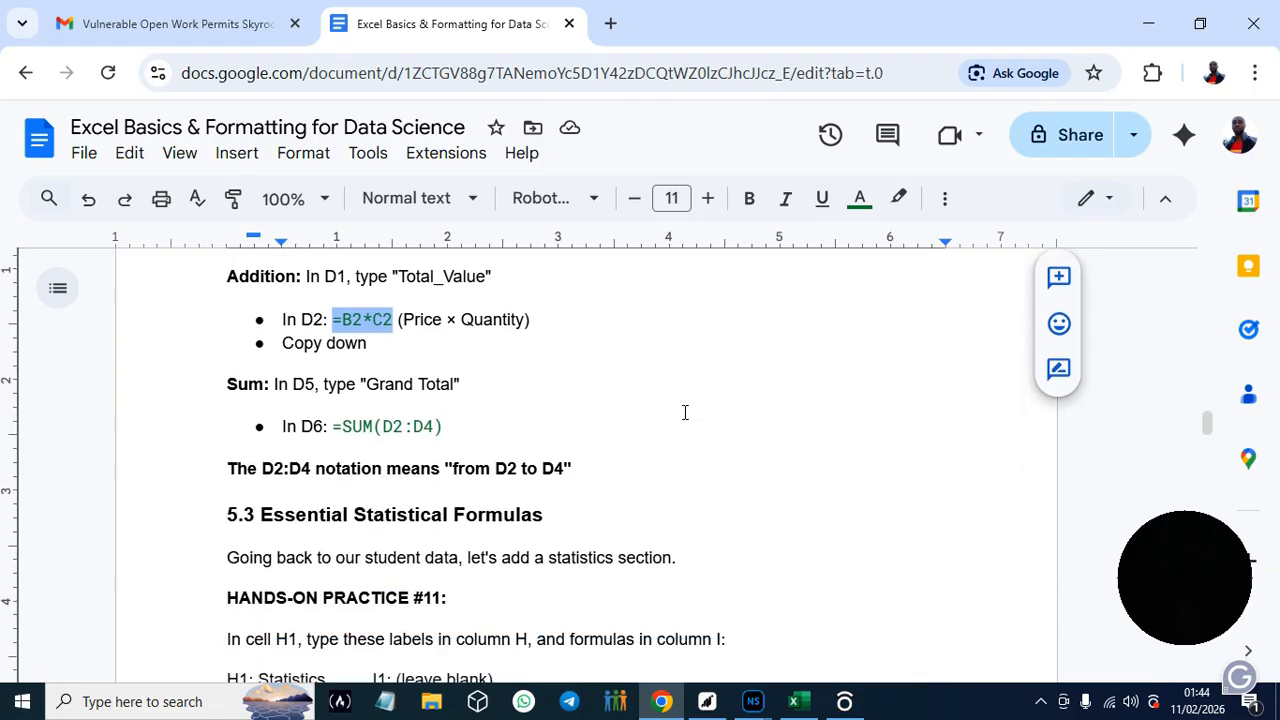
{"action": "left_click_drag", "start_coordinate": [367, 384], "coordinate": [457, 384]}
{"action": "key", "text": "ctrl+c"}
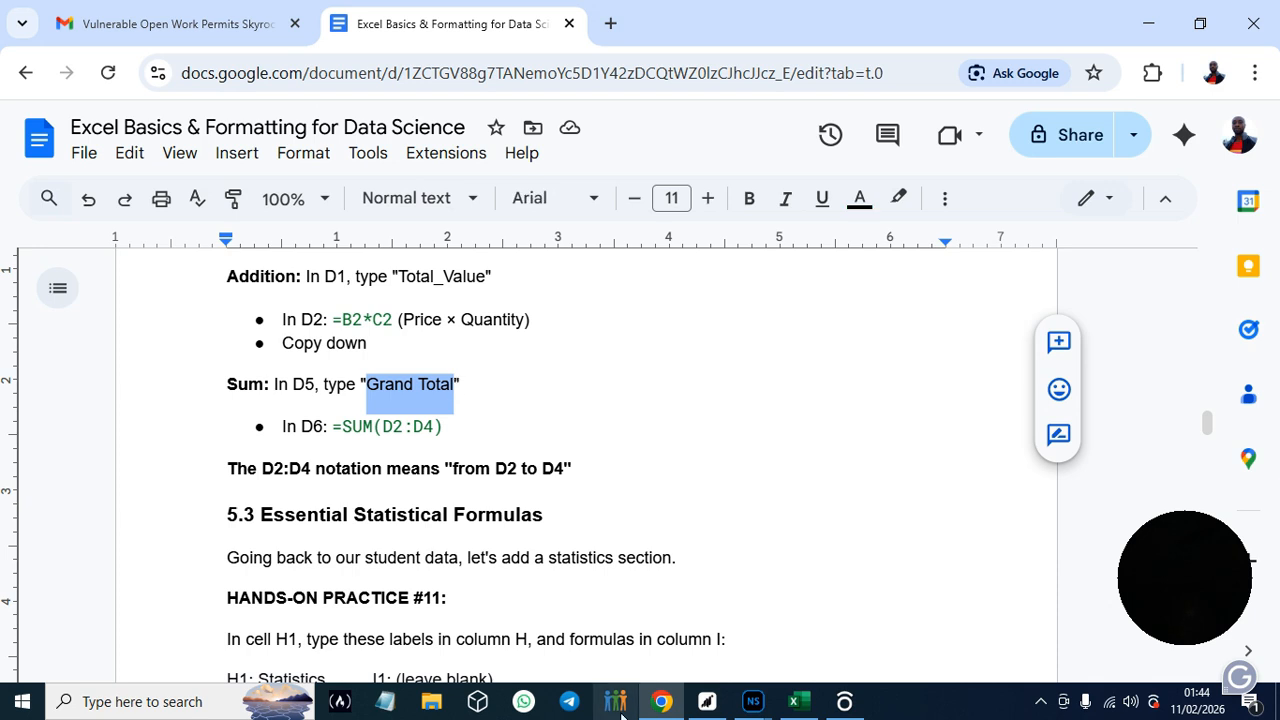
{"action": "left_click", "coordinate": [795, 703]}
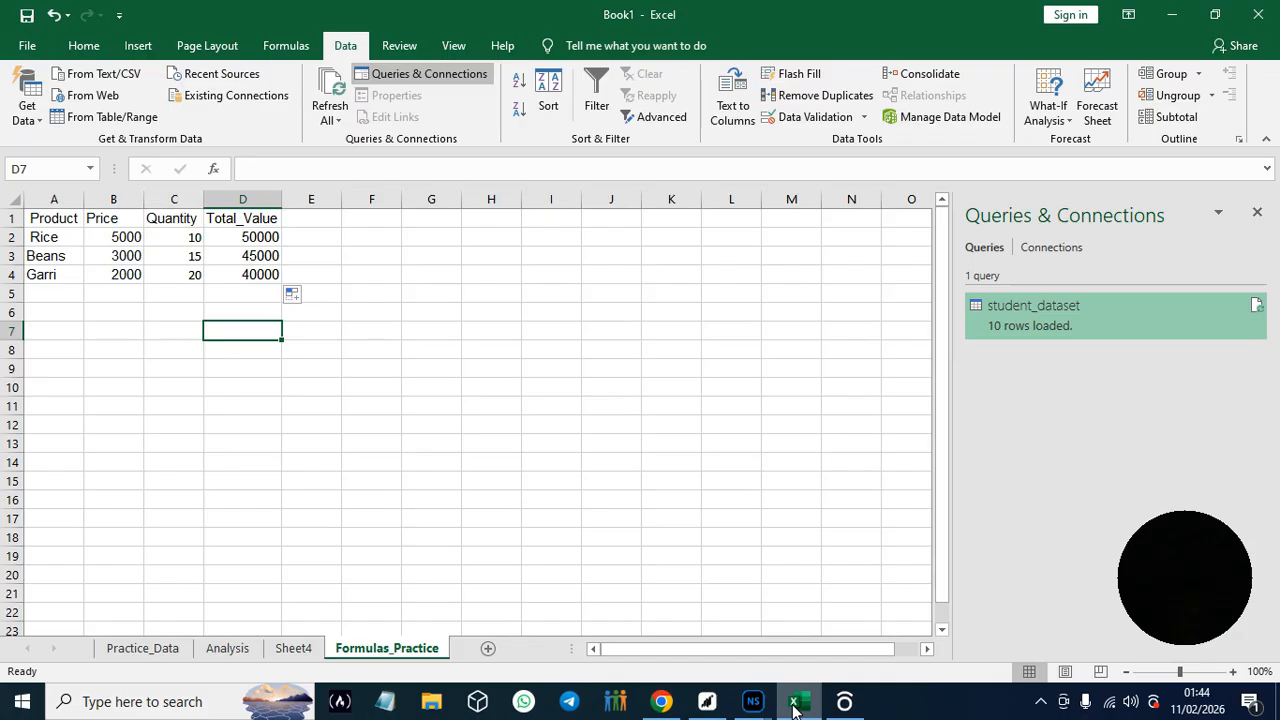
{"action": "left_click", "coordinate": [257, 293]}
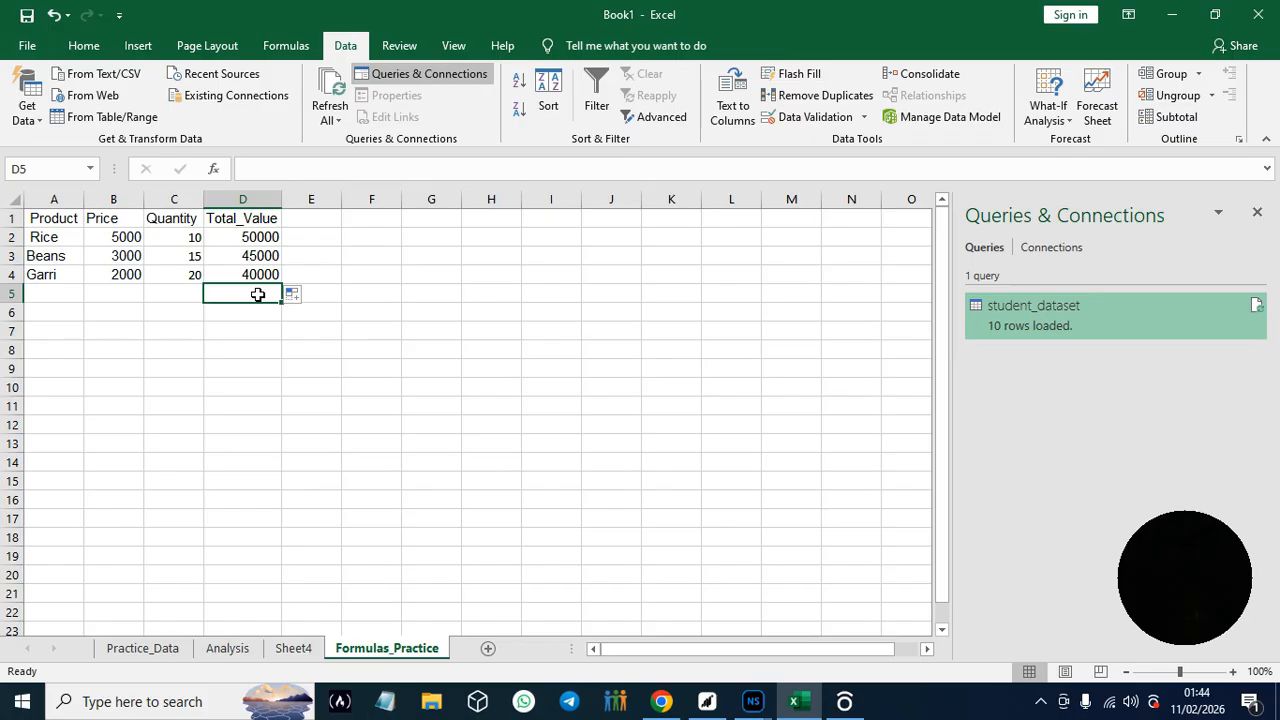
{"action": "key", "text": "ctrl+v"}
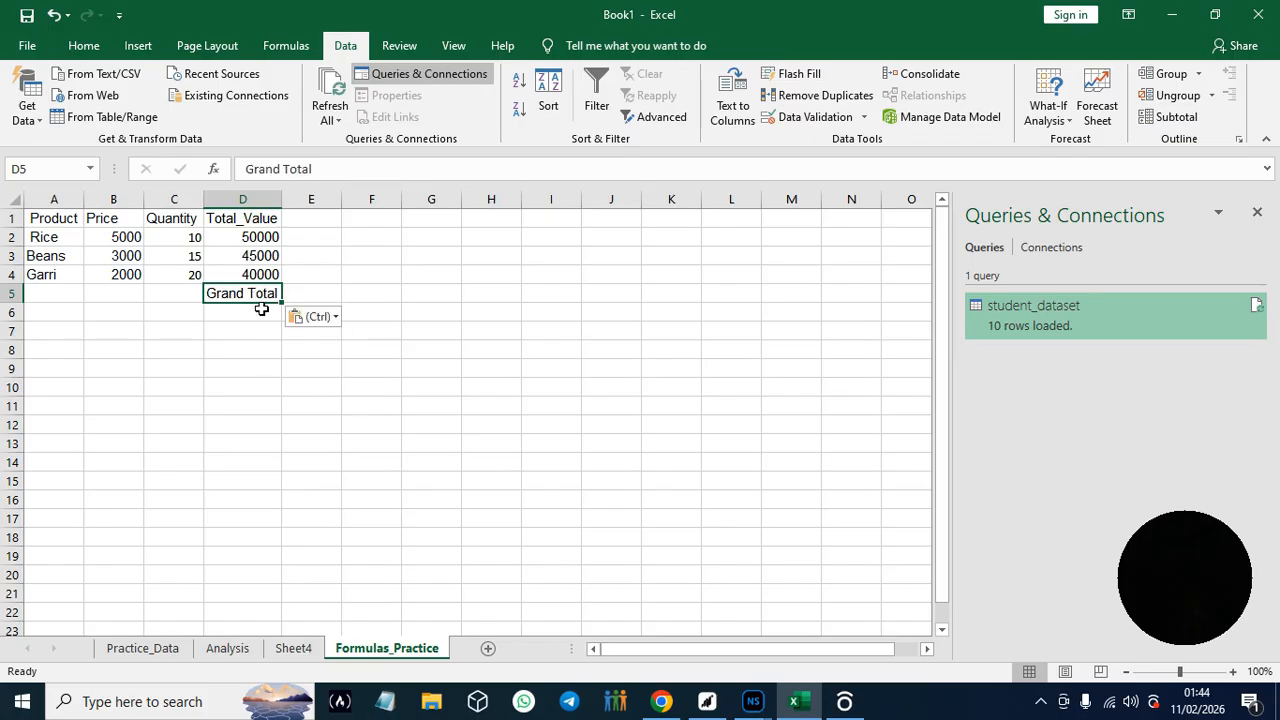
- Copy the formula =SUM(D2:D4) from the guide in Chrome and paste it into cell D6 in Excel
{"action": "left_click", "coordinate": [261, 309]}
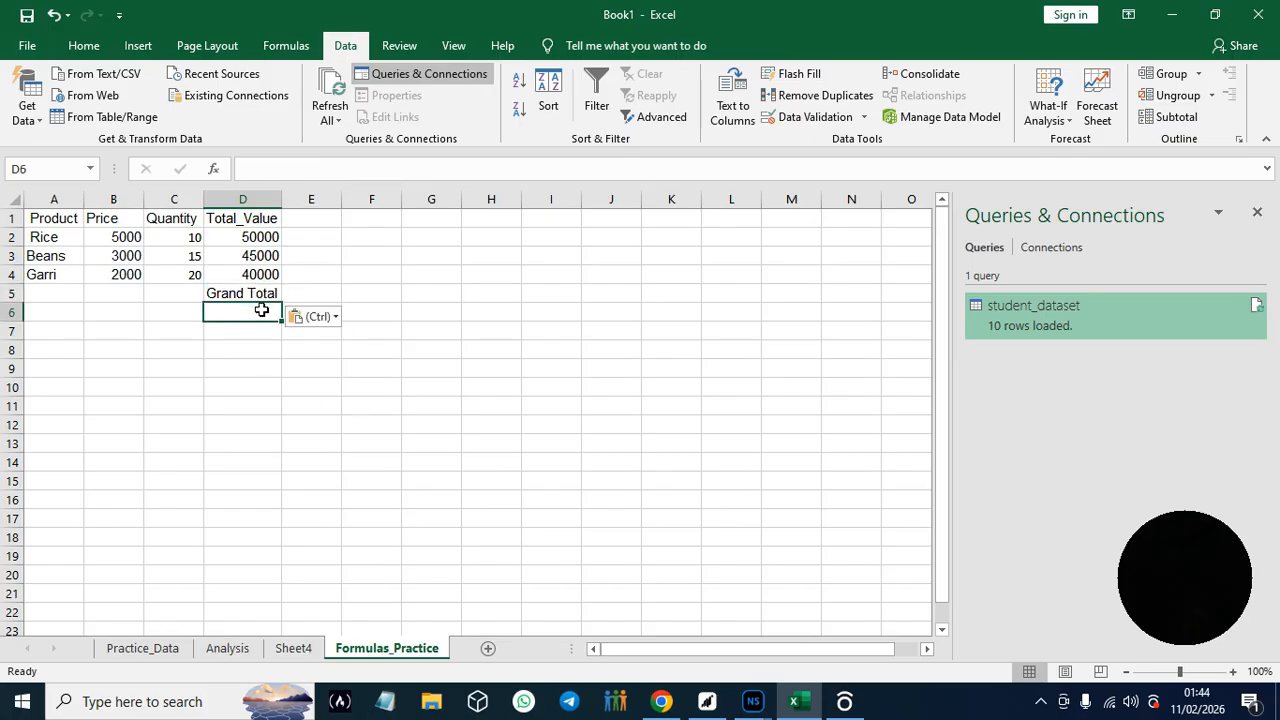
{"action": "left_click", "coordinate": [661, 703]}
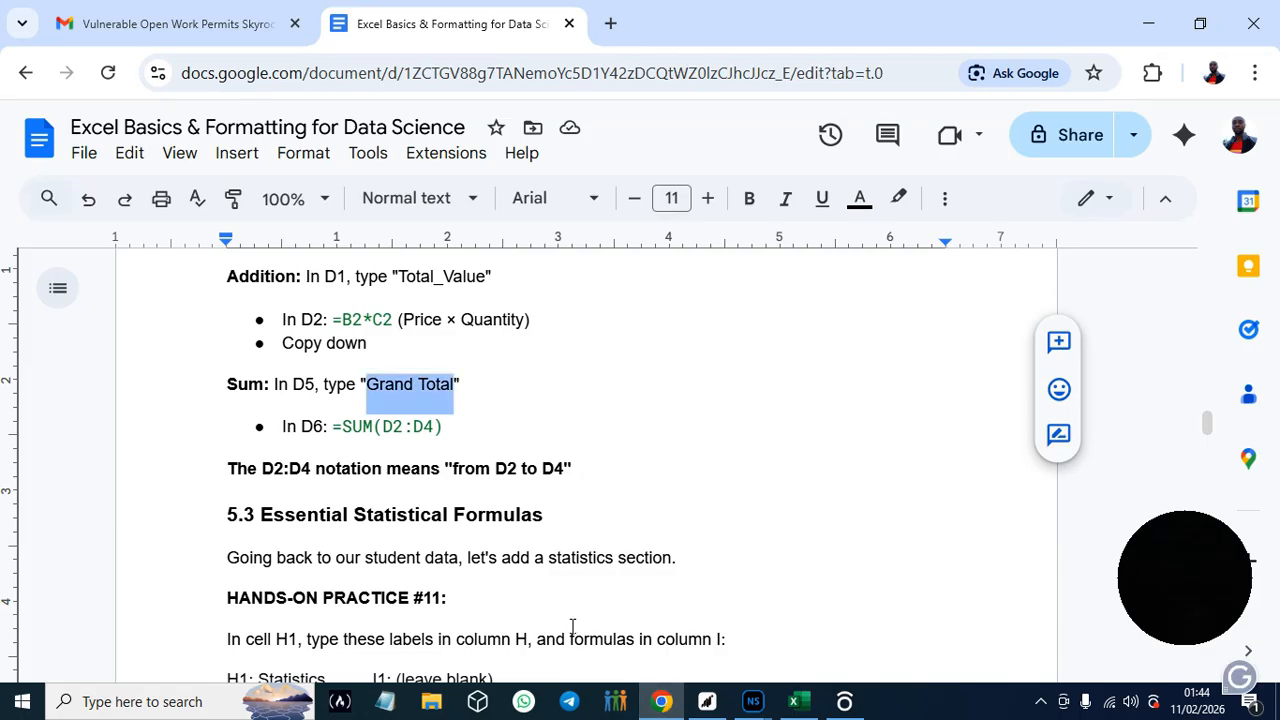
{"action": "left_click_drag", "start_coordinate": [335, 426], "coordinate": [443, 427]}
{"action": "key", "text": "ctrl+c"}
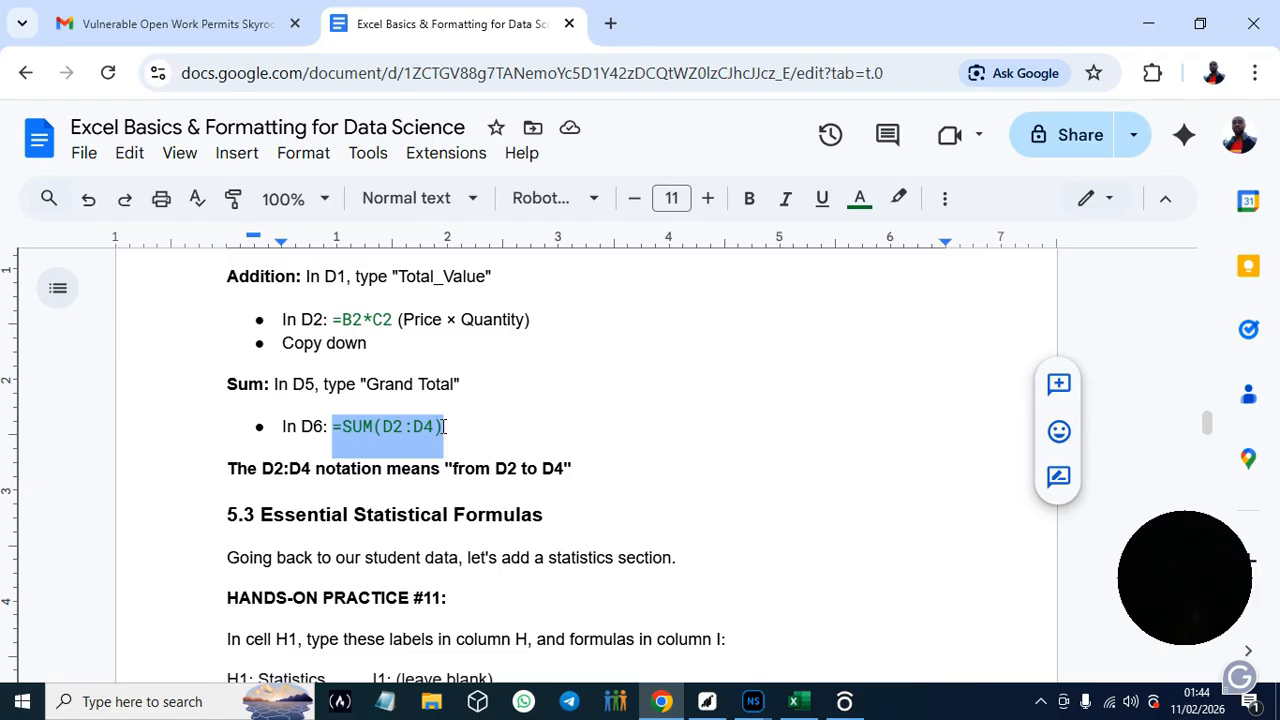
{"action": "left_click", "coordinate": [815, 699]}
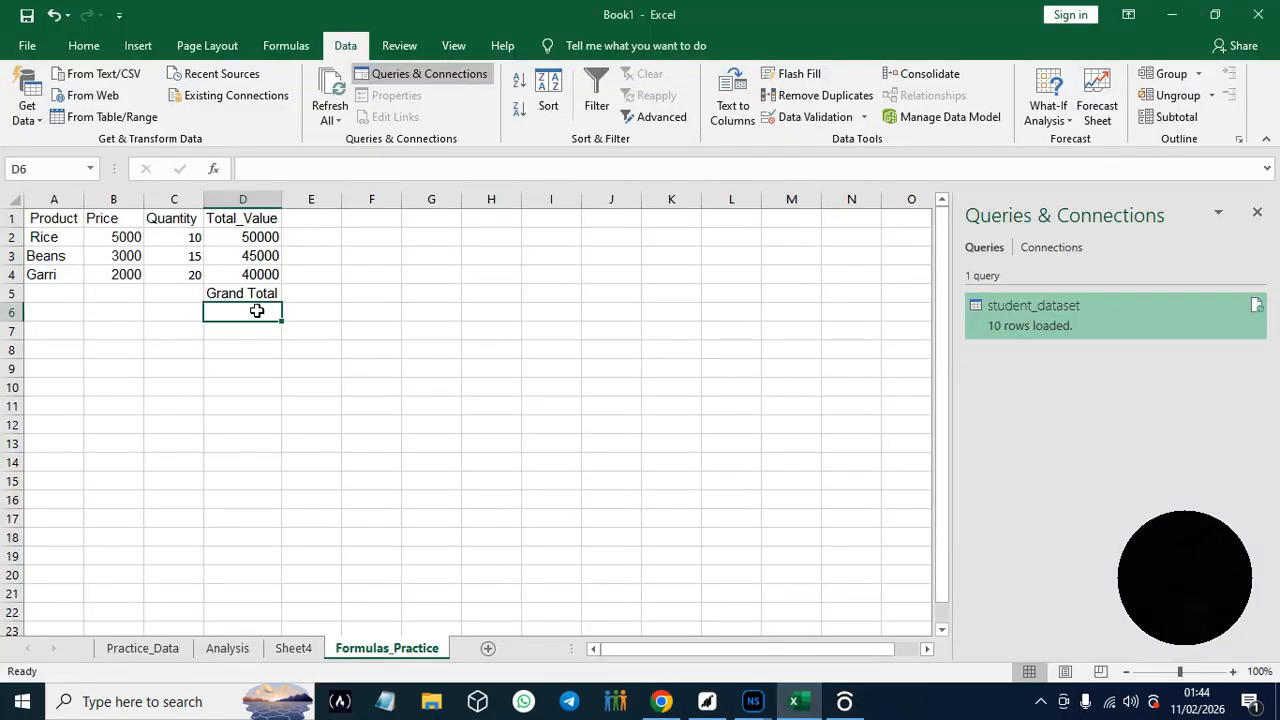
{"action": "key", "text": "ctrl+v"}
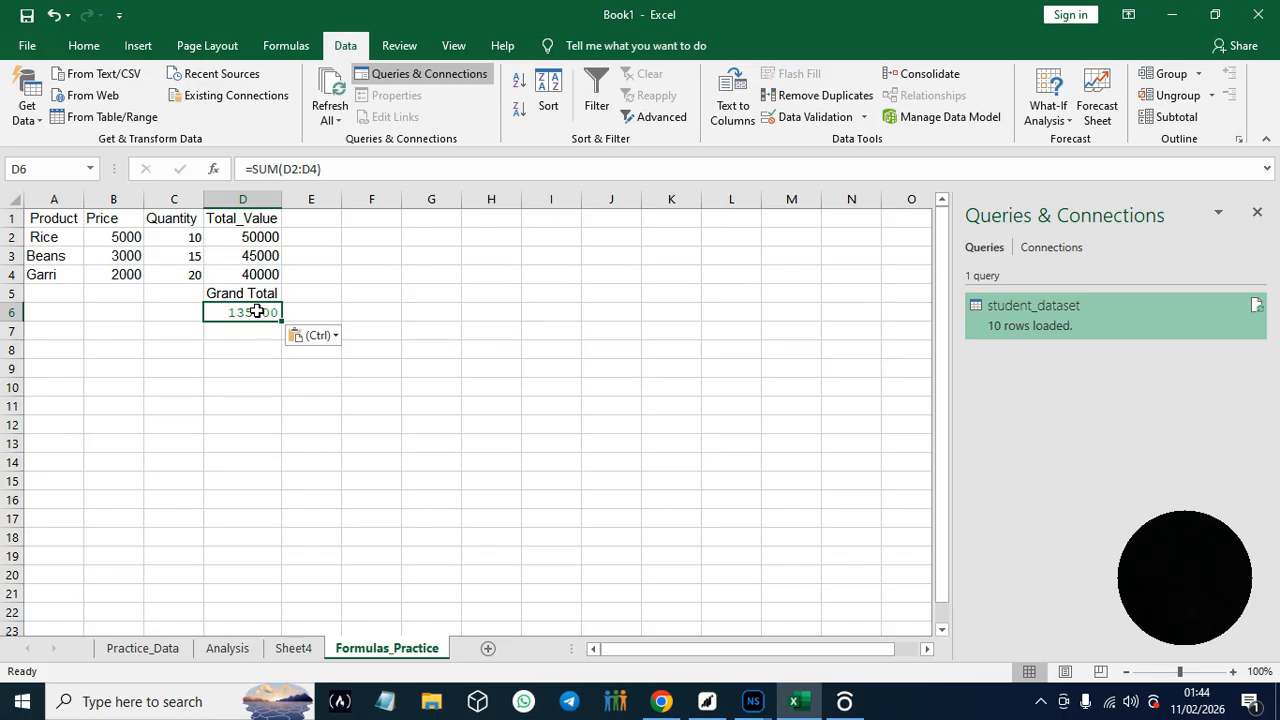
{"action": "left_click", "coordinate": [261, 383]}
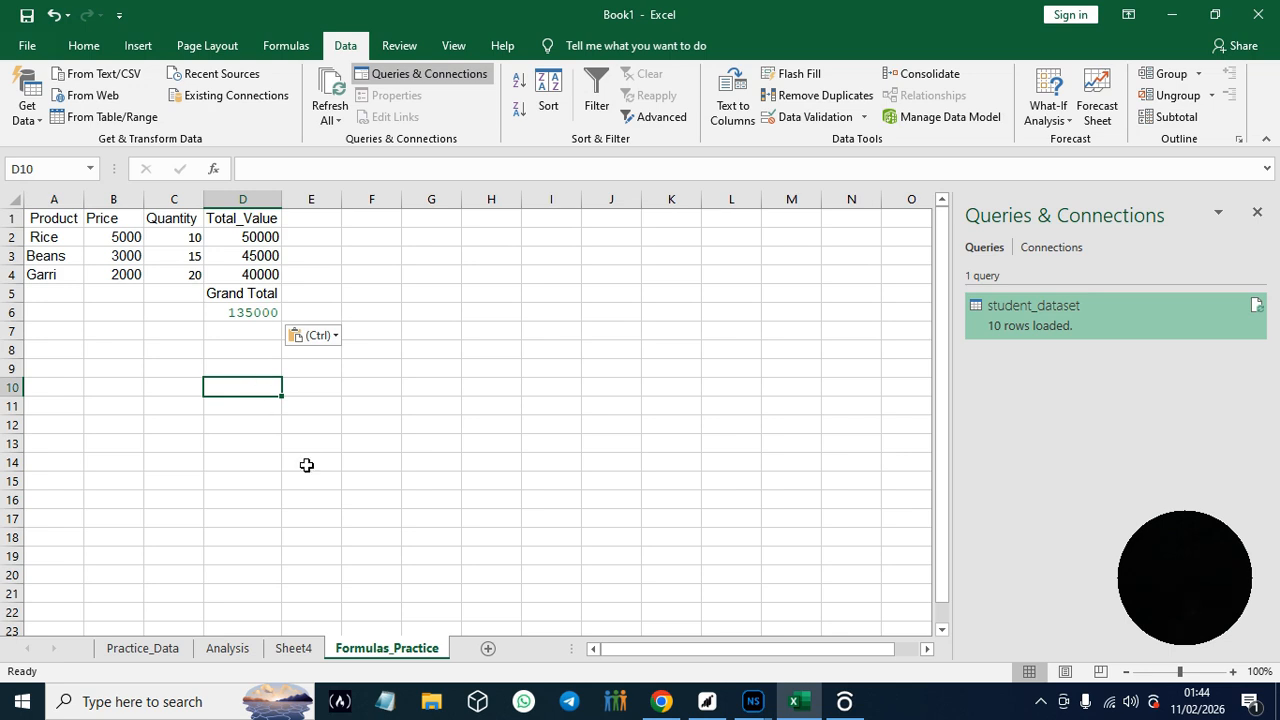
- Read section 5.3 and the Hands-On Practice #11 instructions in the guide in Chrome
{"action": "left_click", "coordinate": [661, 701]}
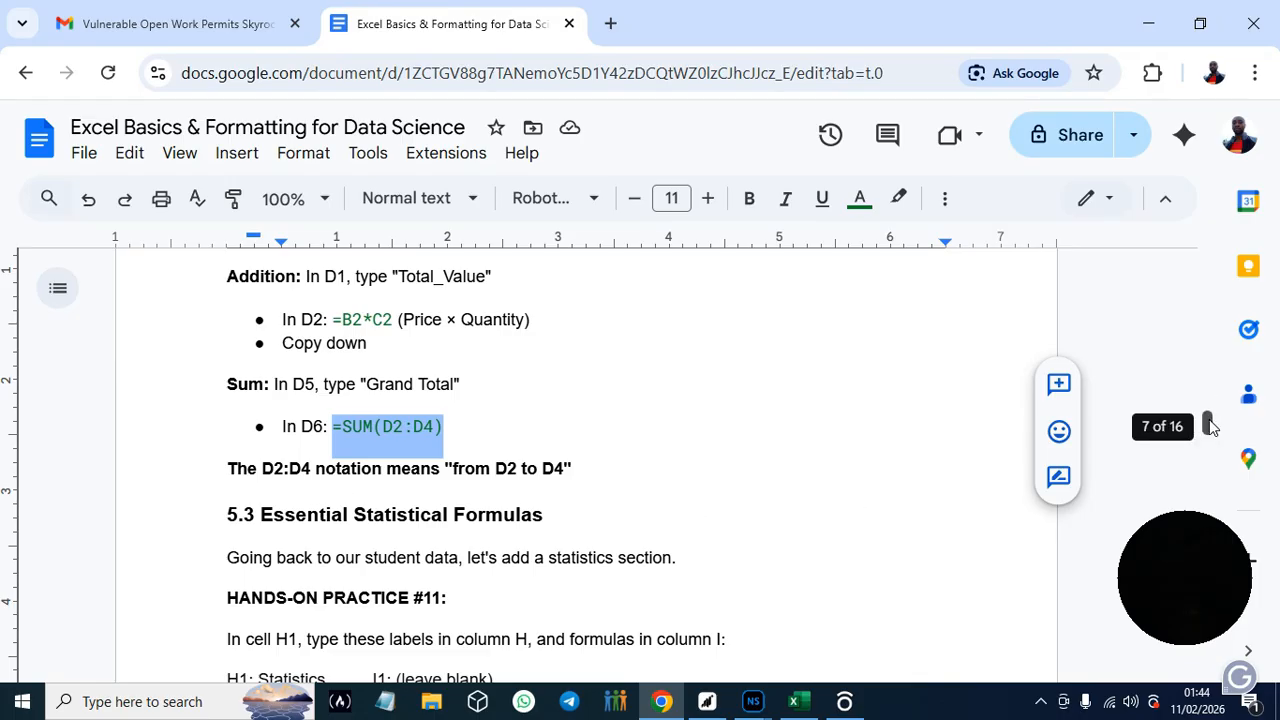
{"action": "scroll", "coordinate": [1210, 426], "scroll_direction": "down", "scroll_amount": 1}
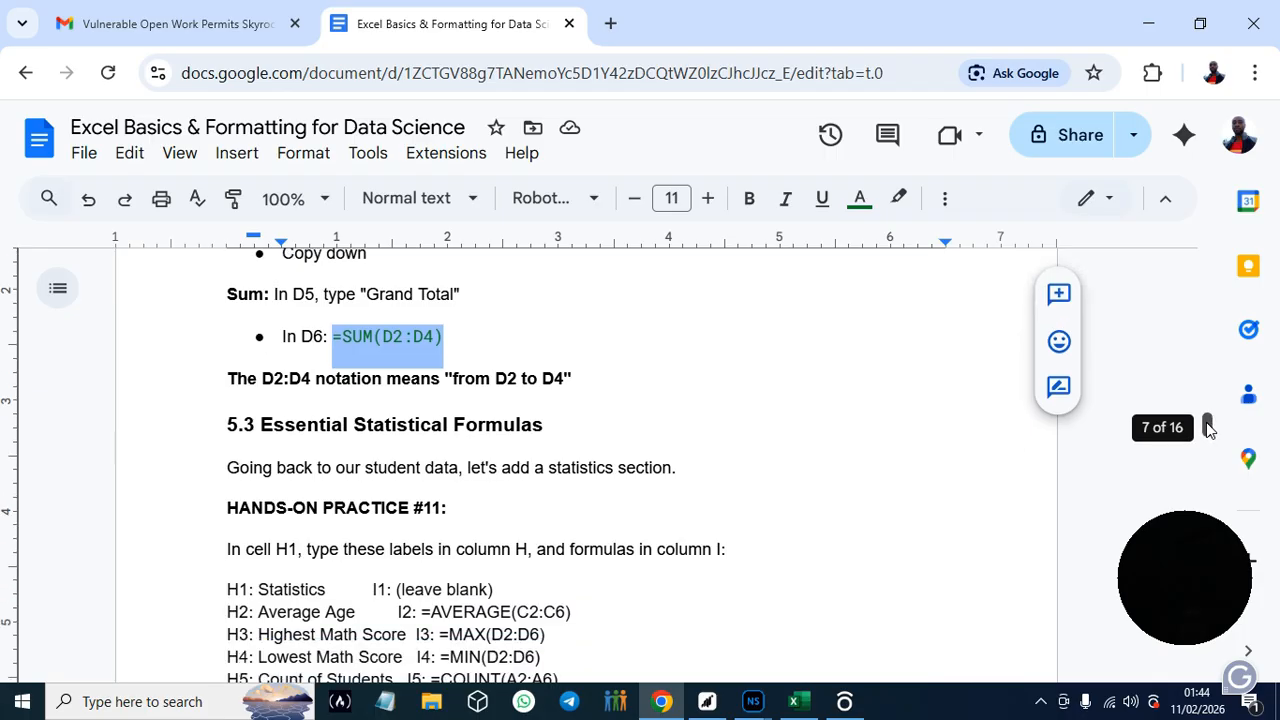
{"action": "scroll", "coordinate": [1208, 428], "scroll_direction": "down", "scroll_amount": 2}
{"action": "scroll", "coordinate": [1208, 430], "scroll_direction": "up", "scroll_amount": 1}
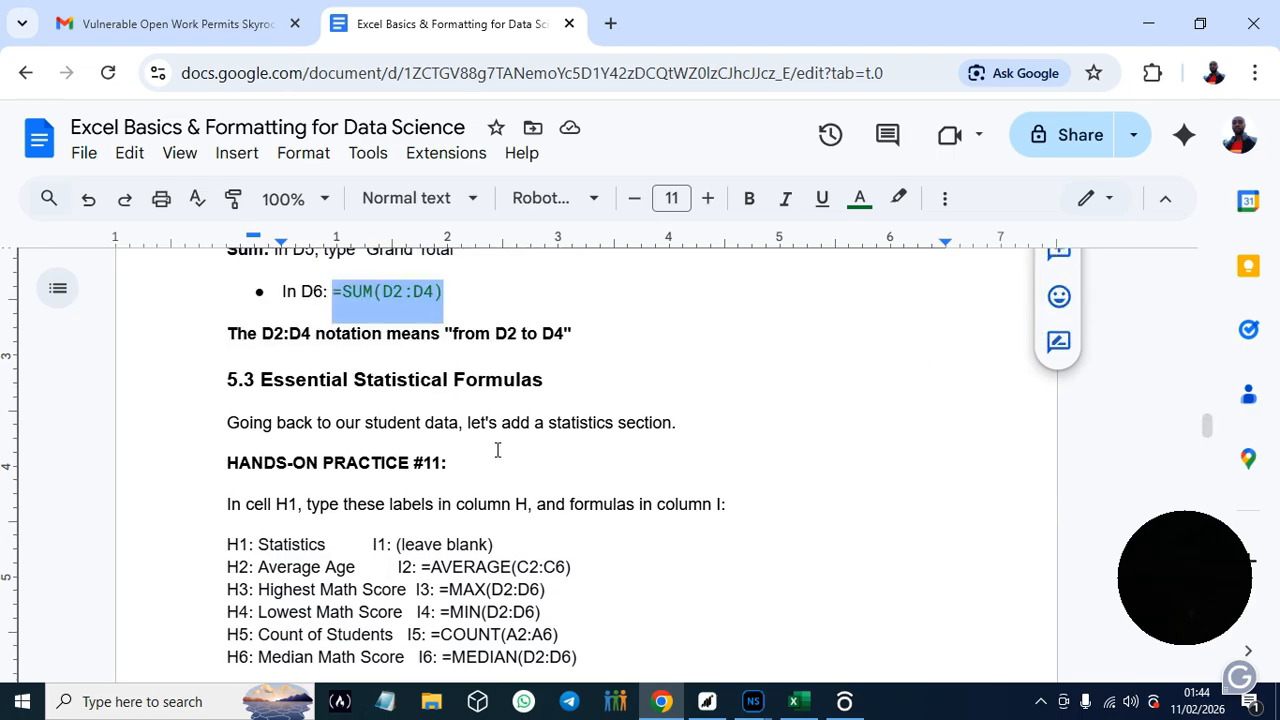
- Switch to Excel, find the student data on the Analysis sheet and clear the stray 4 in cell C16
{"action": "left_click", "coordinate": [791, 703]}
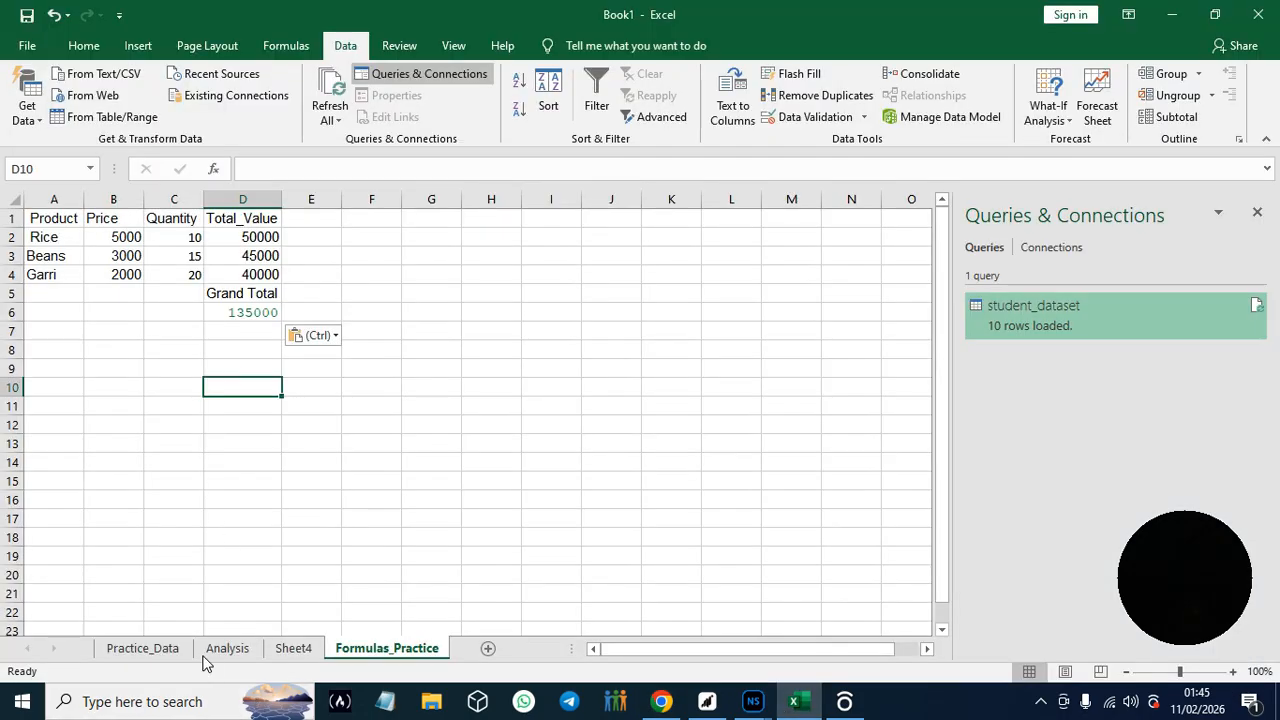
{"action": "left_click", "coordinate": [145, 650]}
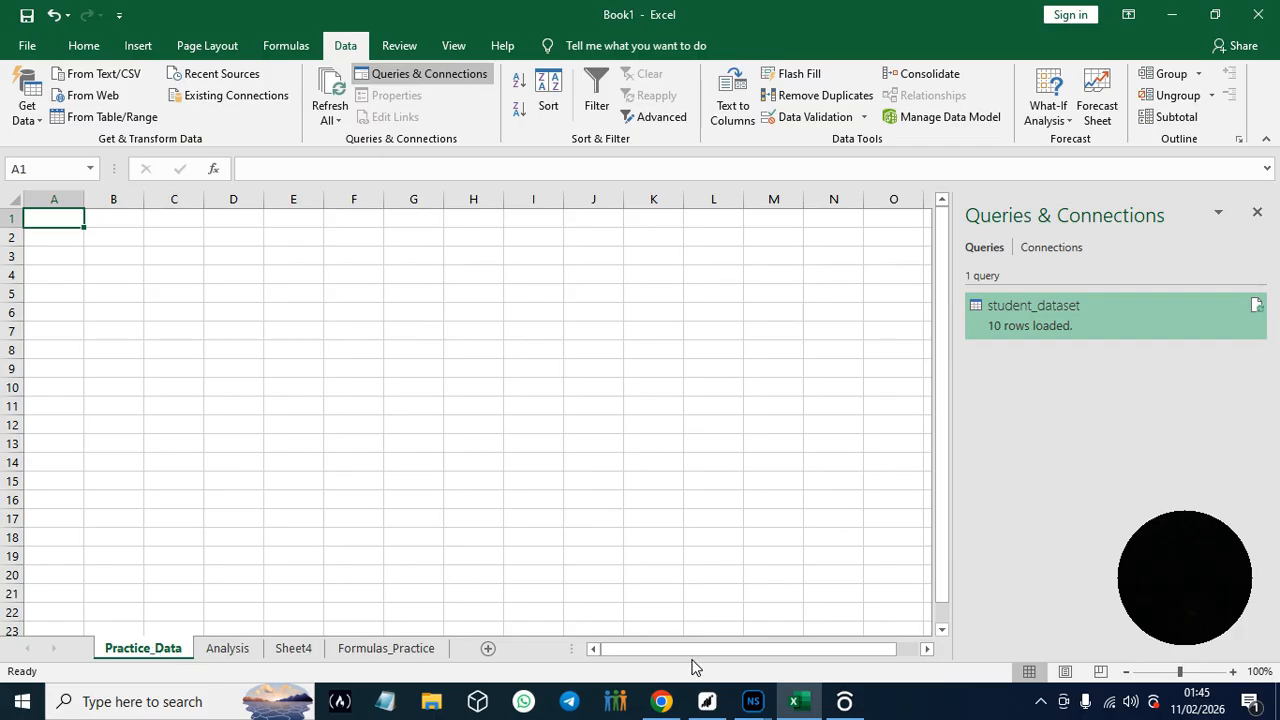
{"action": "left_click_drag", "start_coordinate": [694, 649], "coordinate": [574, 655]}
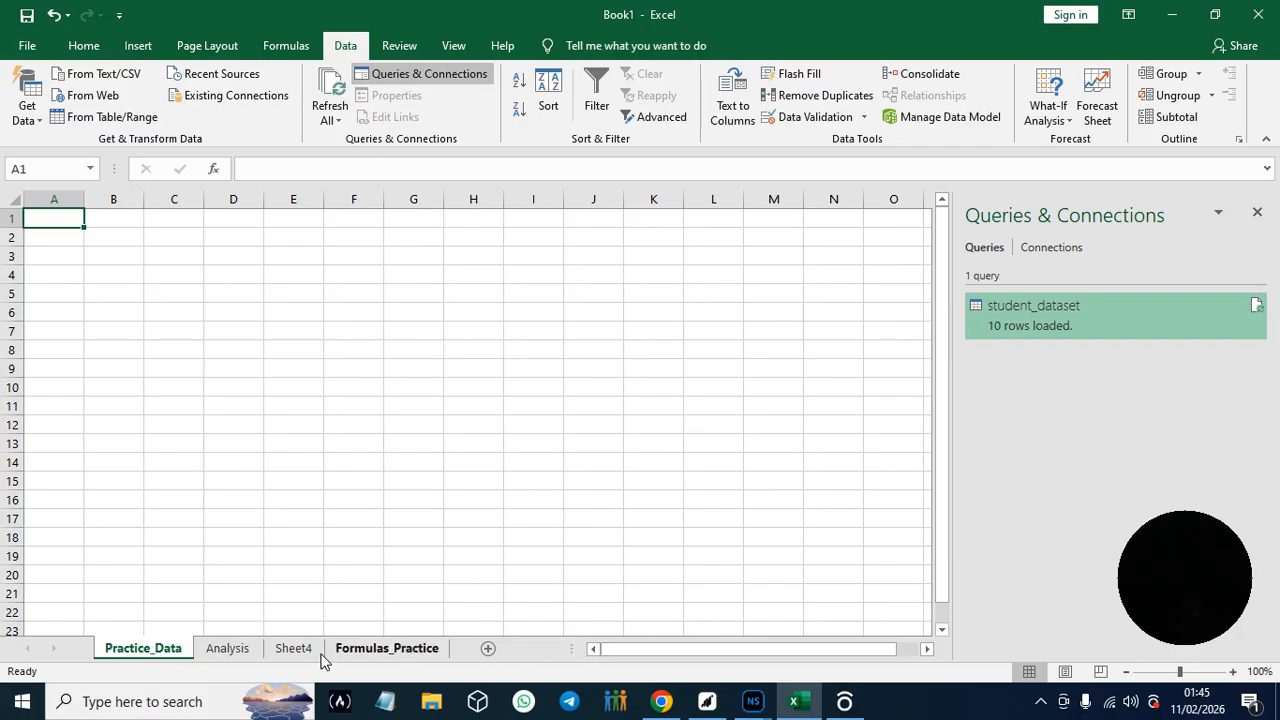
{"action": "left_click", "coordinate": [236, 655]}
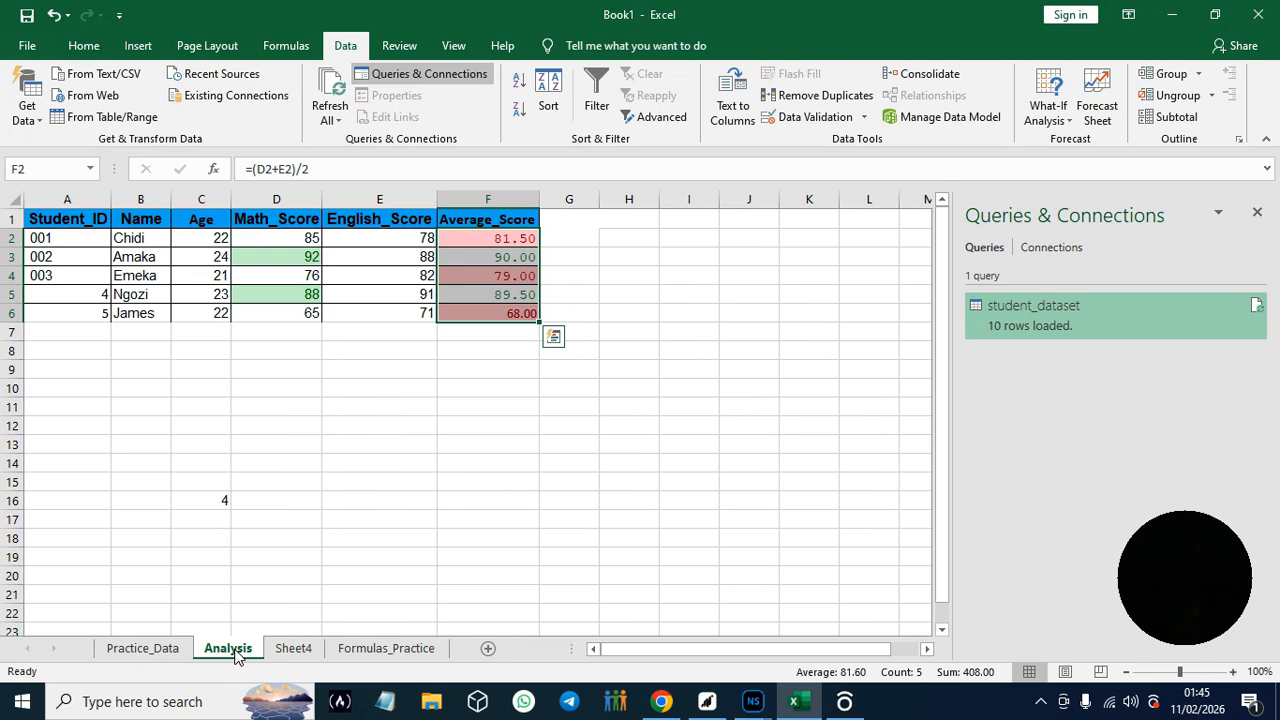
{"action": "left_click", "coordinate": [160, 652]}
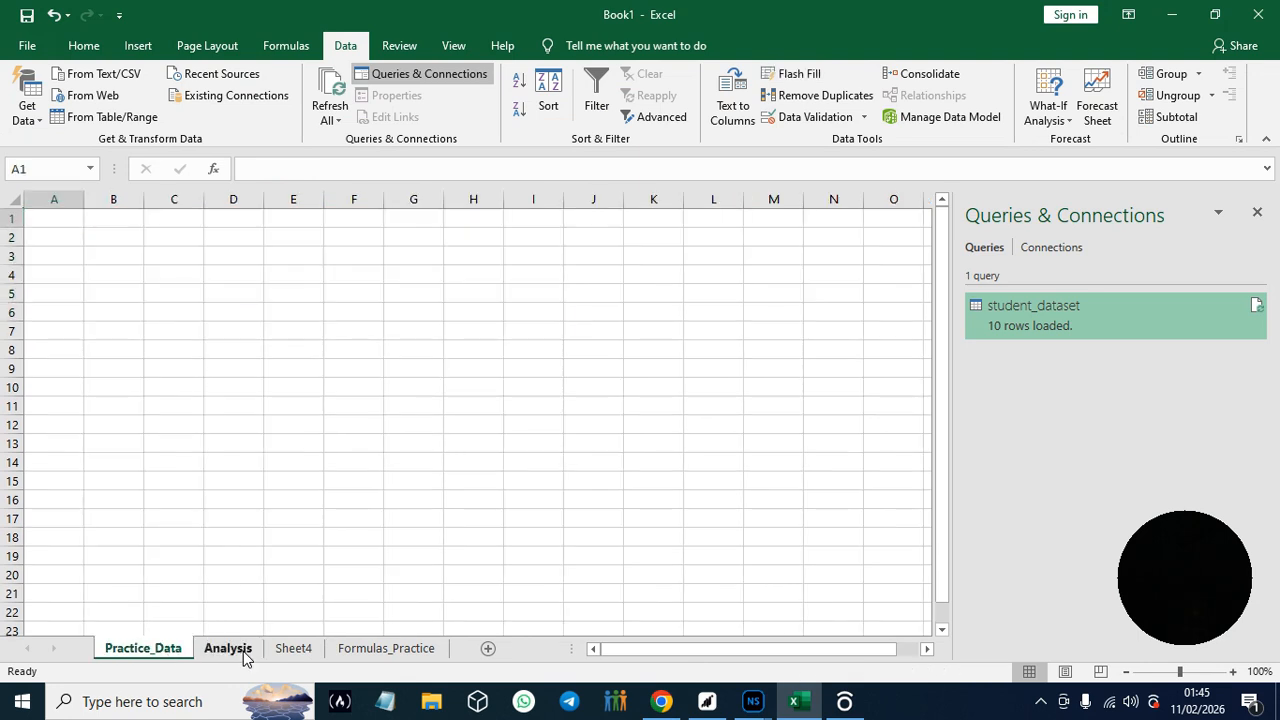
{"action": "left_click", "coordinate": [244, 655]}
{"action": "left_click", "coordinate": [229, 502]}
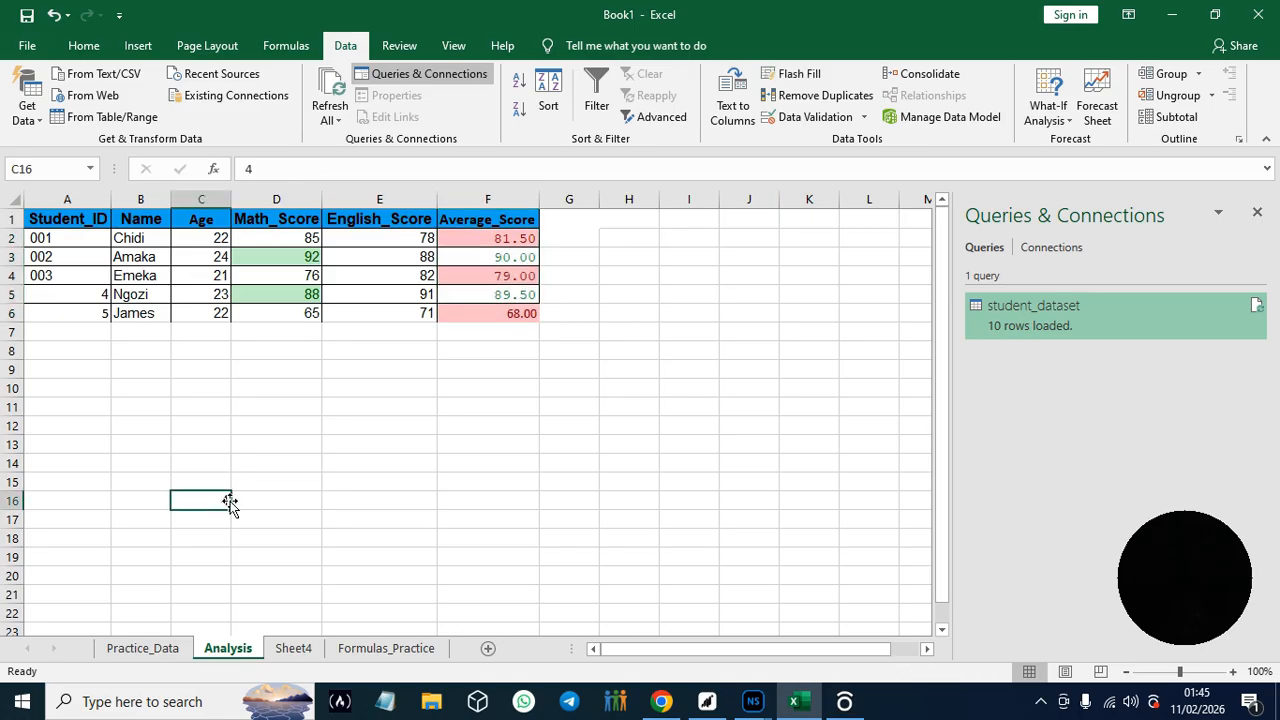
{"action": "key", "text": "BackSpace"}
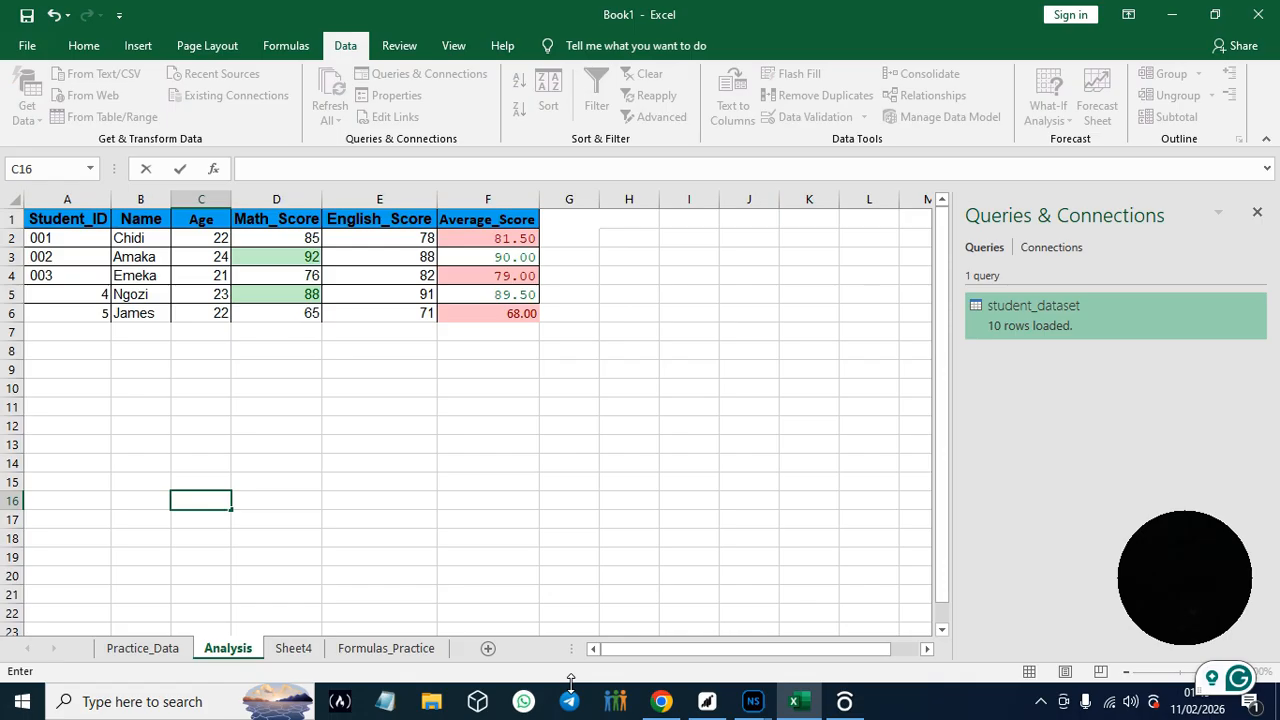
- Copy the label Statistics from Hands-On Practice #11 in Chrome and paste it into cell H1 of Excel's Analysis sheet
{"action": "left_click", "coordinate": [661, 701]}
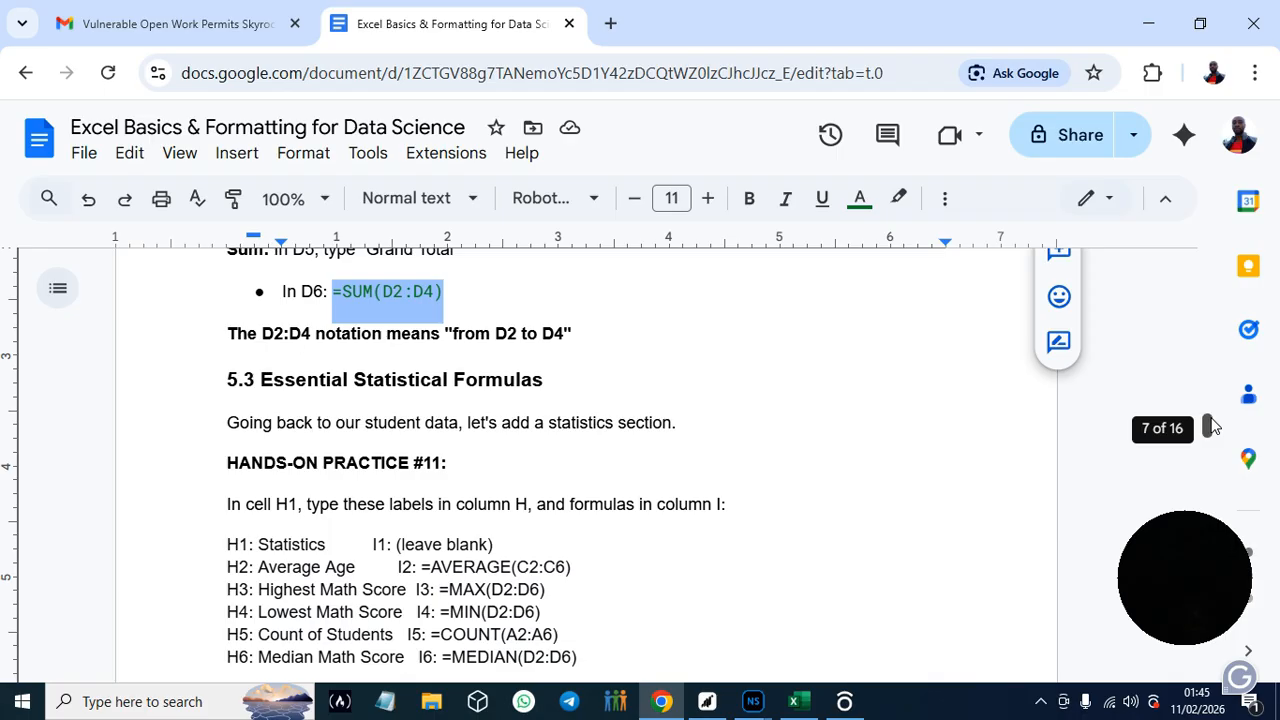
{"action": "left_click_drag", "start_coordinate": [1212, 426], "coordinate": [1212, 430]}
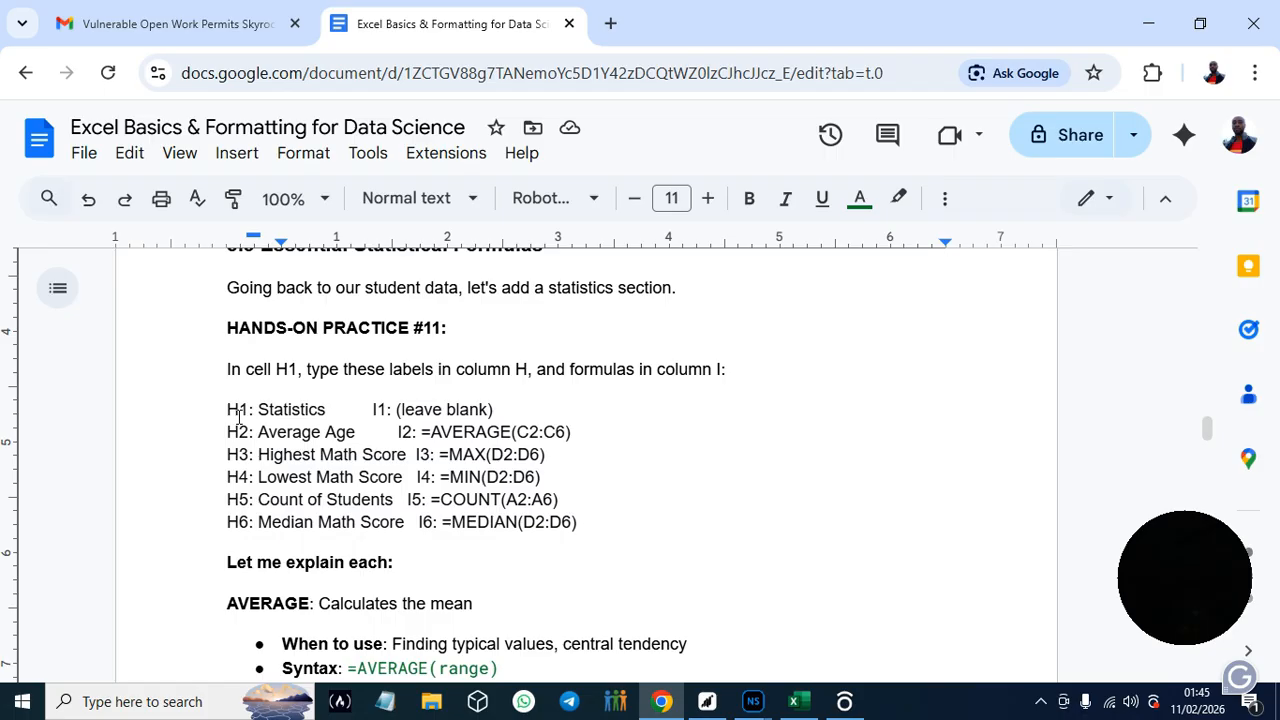
{"action": "left_click_drag", "start_coordinate": [259, 408], "coordinate": [327, 408]}
{"action": "key", "text": "ctrl+c"}
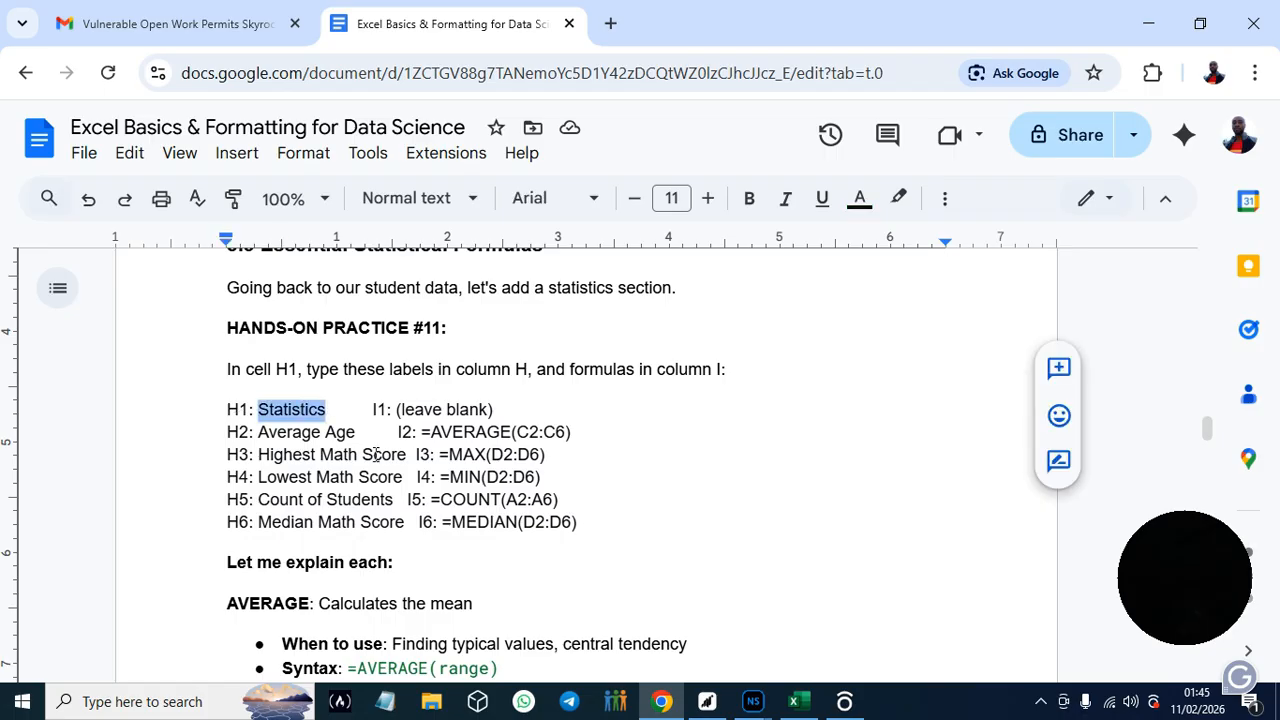
{"action": "left_click", "coordinate": [806, 704]}
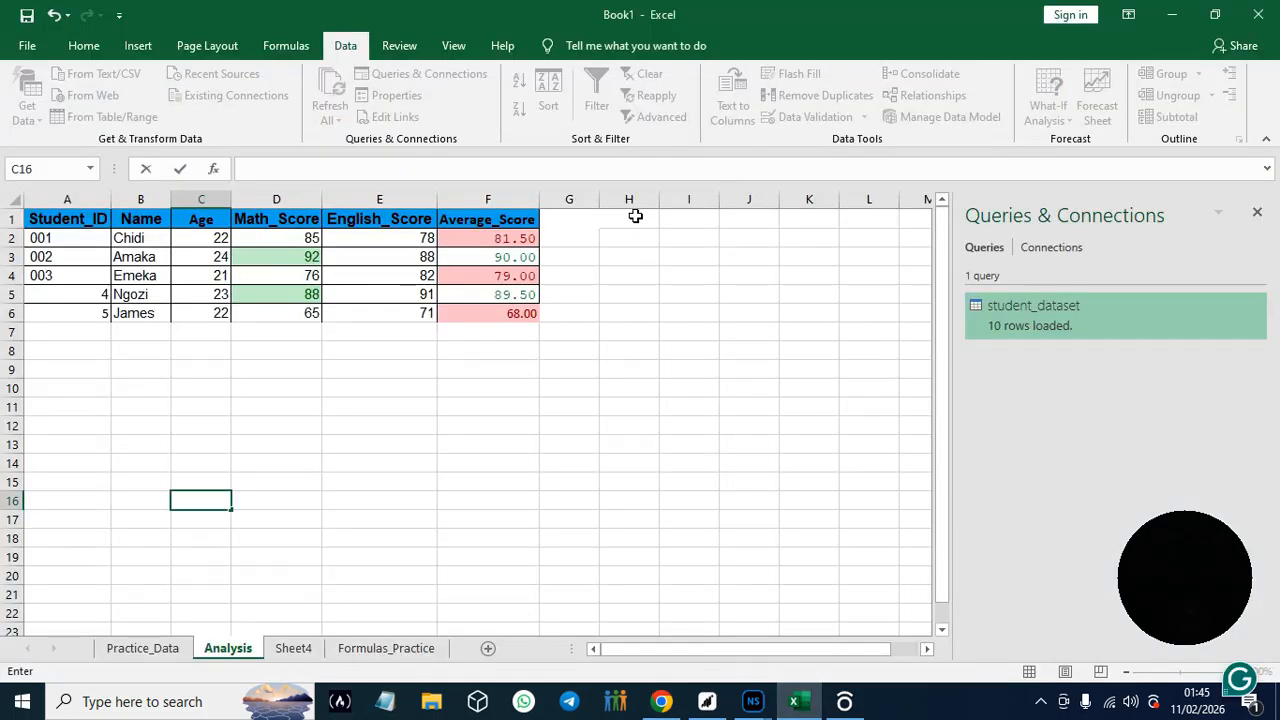
{"action": "left_click", "coordinate": [636, 222]}
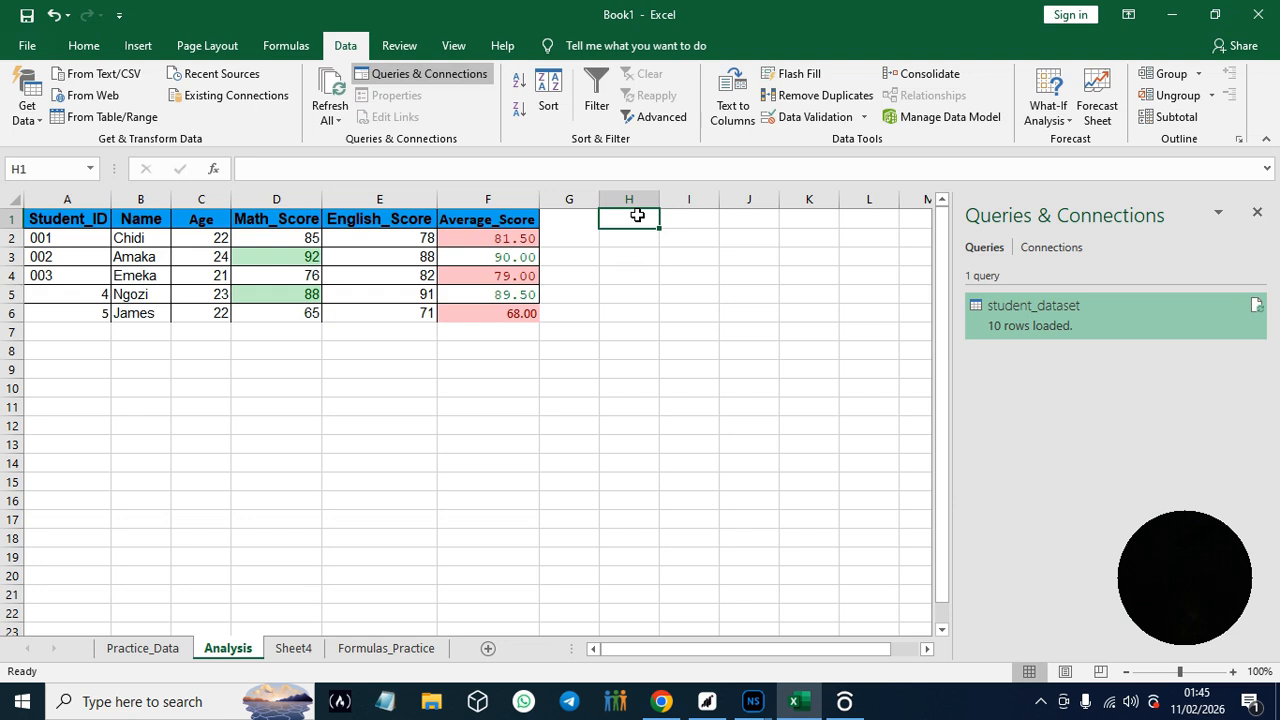
{"action": "key", "text": "ctrl+v"}
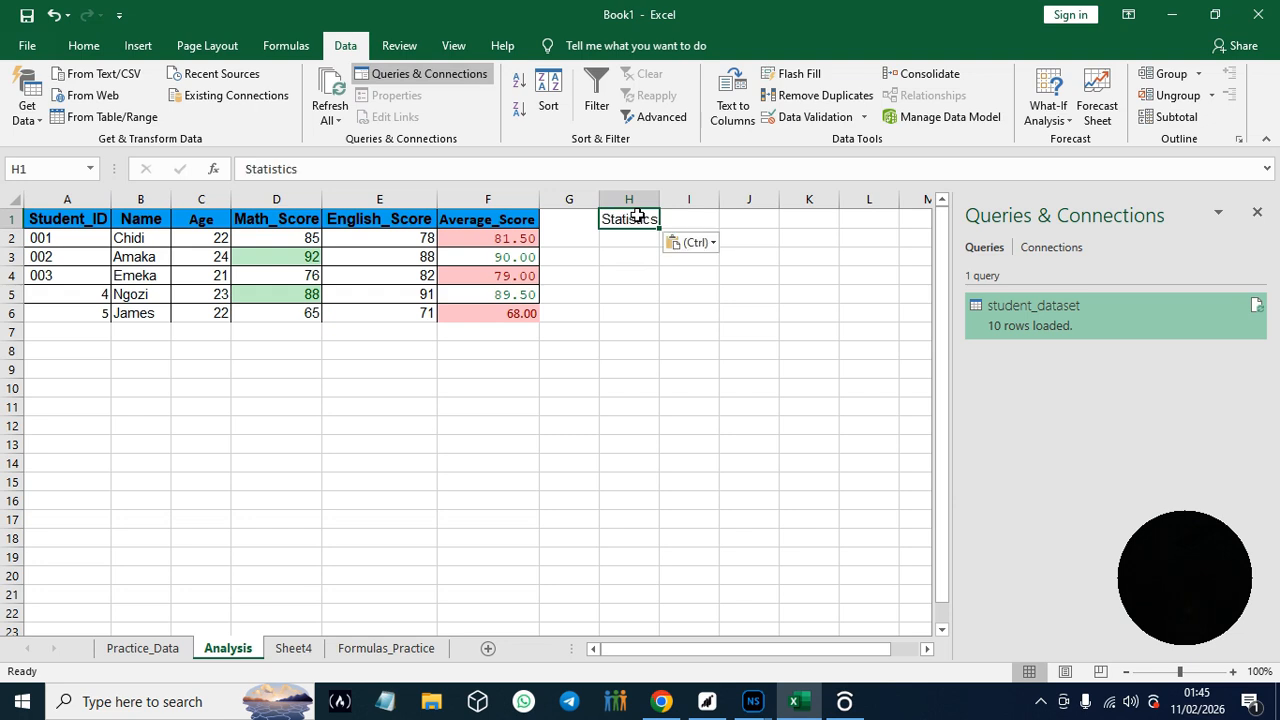
{"action": "left_click", "coordinate": [673, 300]}
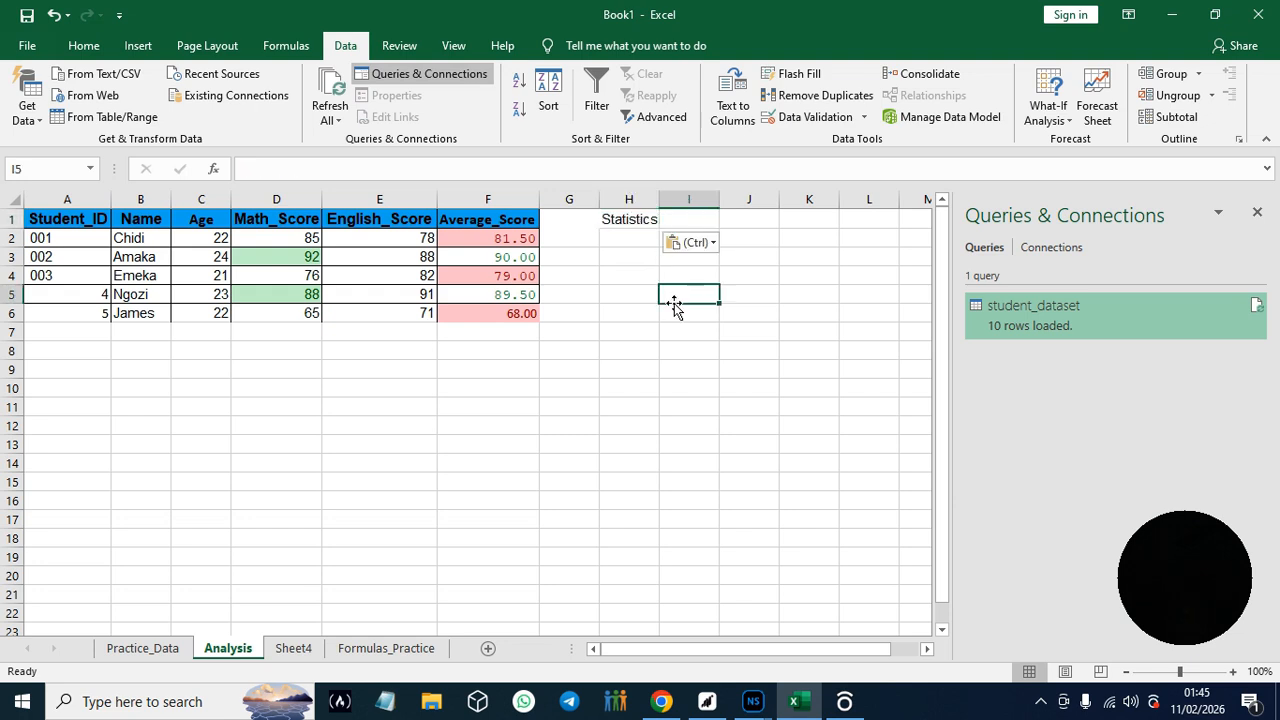
{"action": "left_click", "coordinate": [664, 710]}
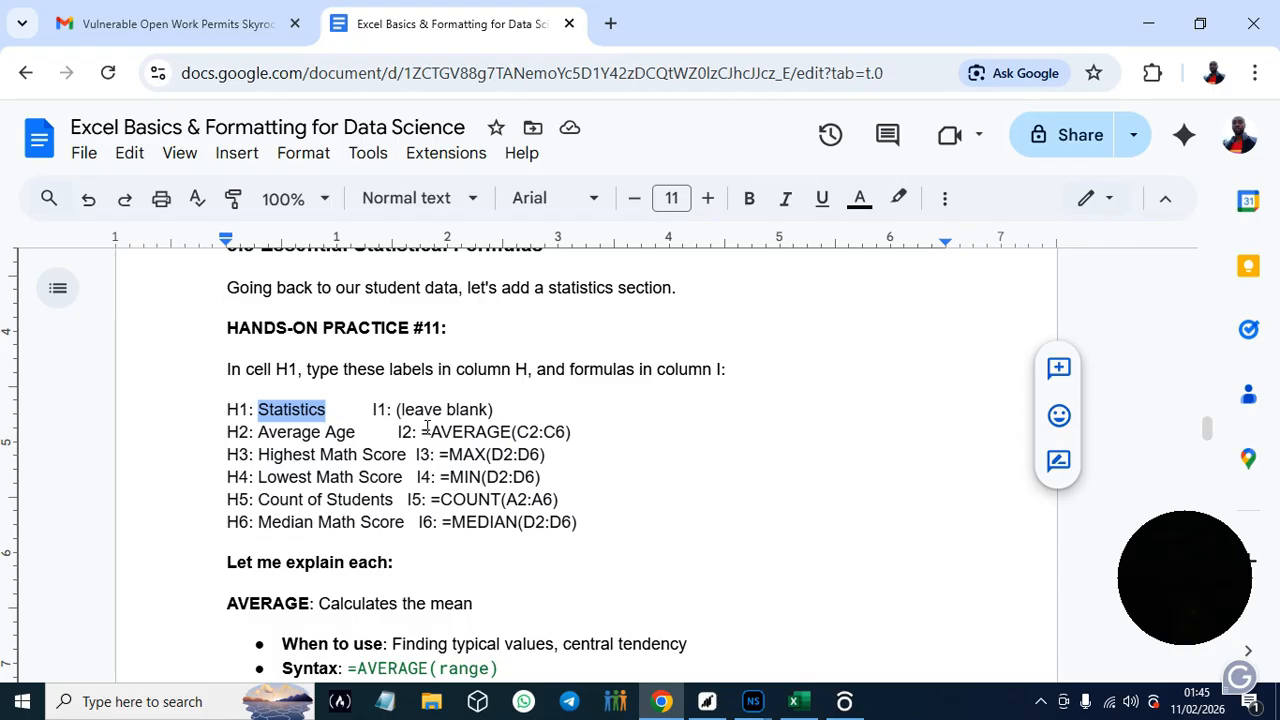
{"action": "left_click_drag", "start_coordinate": [424, 432], "coordinate": [581, 429]}
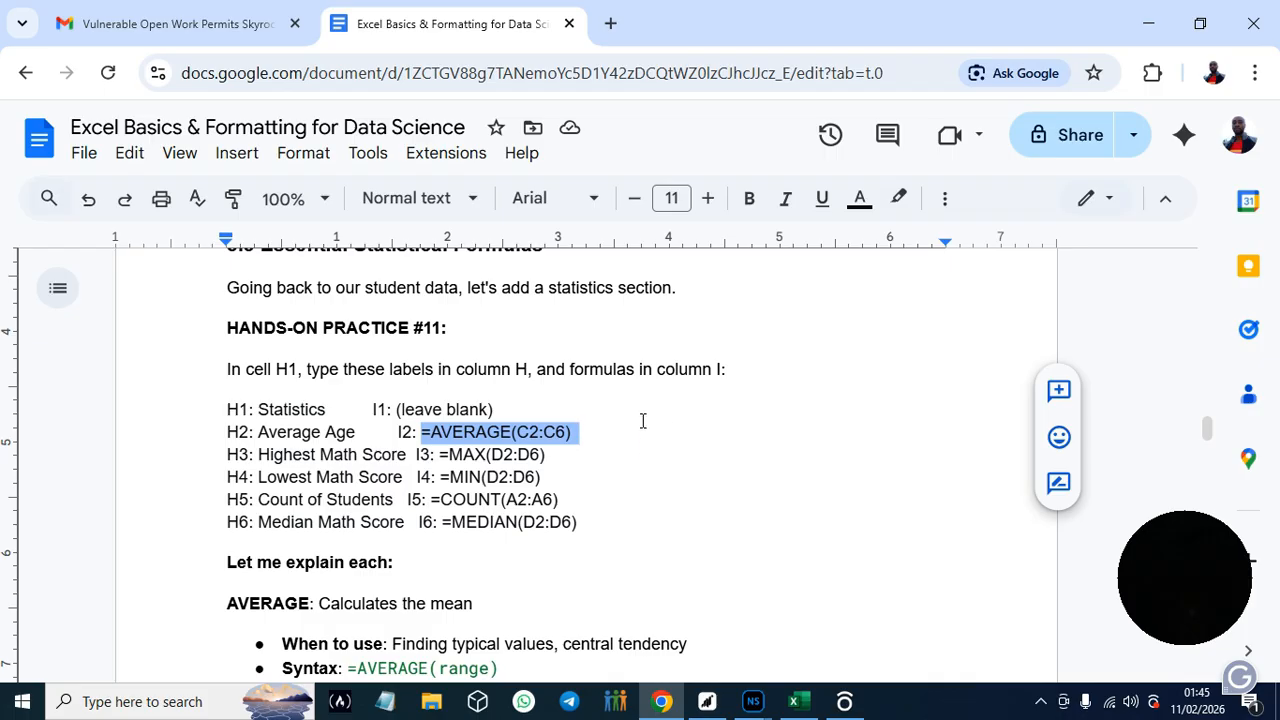
{"action": "left_click", "coordinate": [795, 705]}
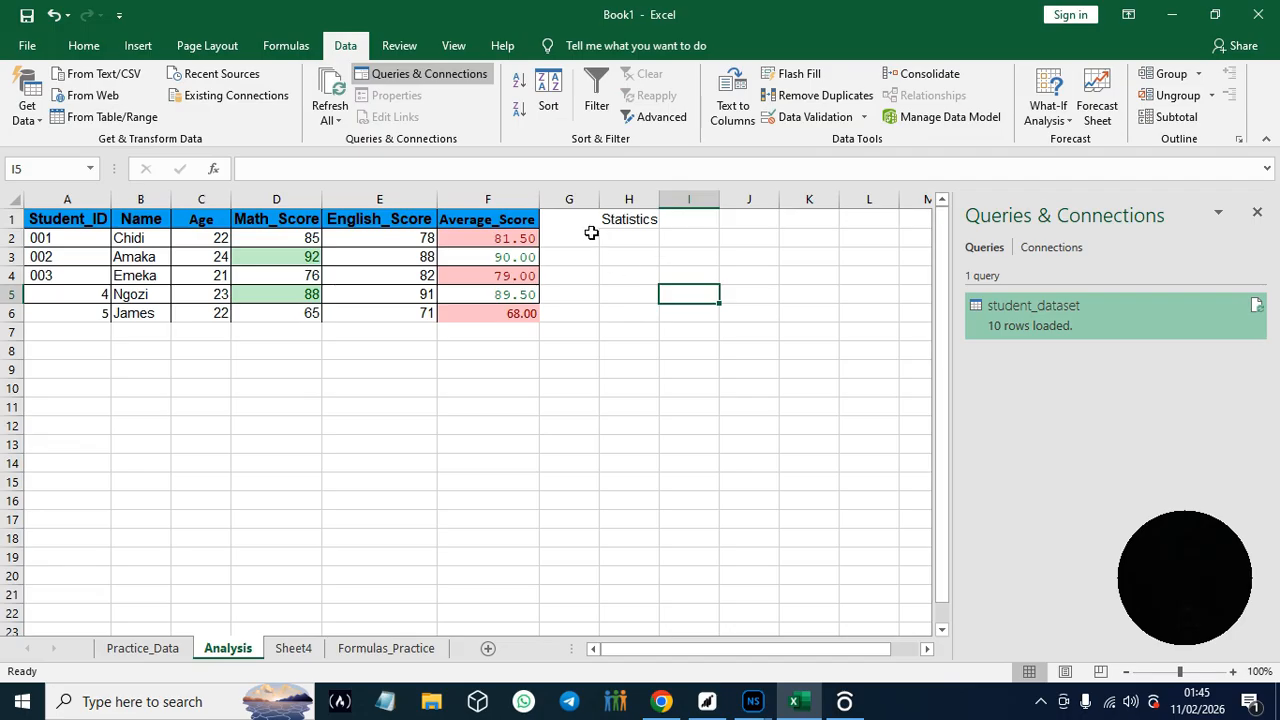
{"action": "left_click", "coordinate": [698, 218]}
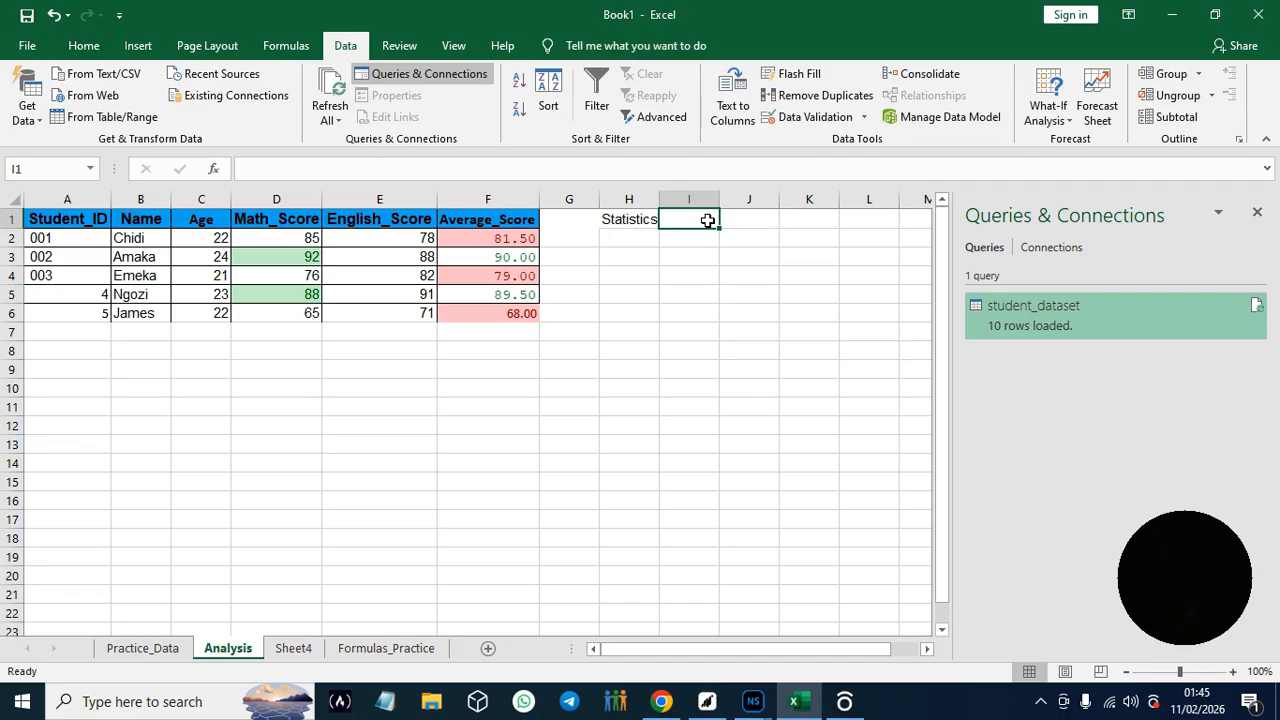
{"action": "left_click", "coordinate": [683, 236]}
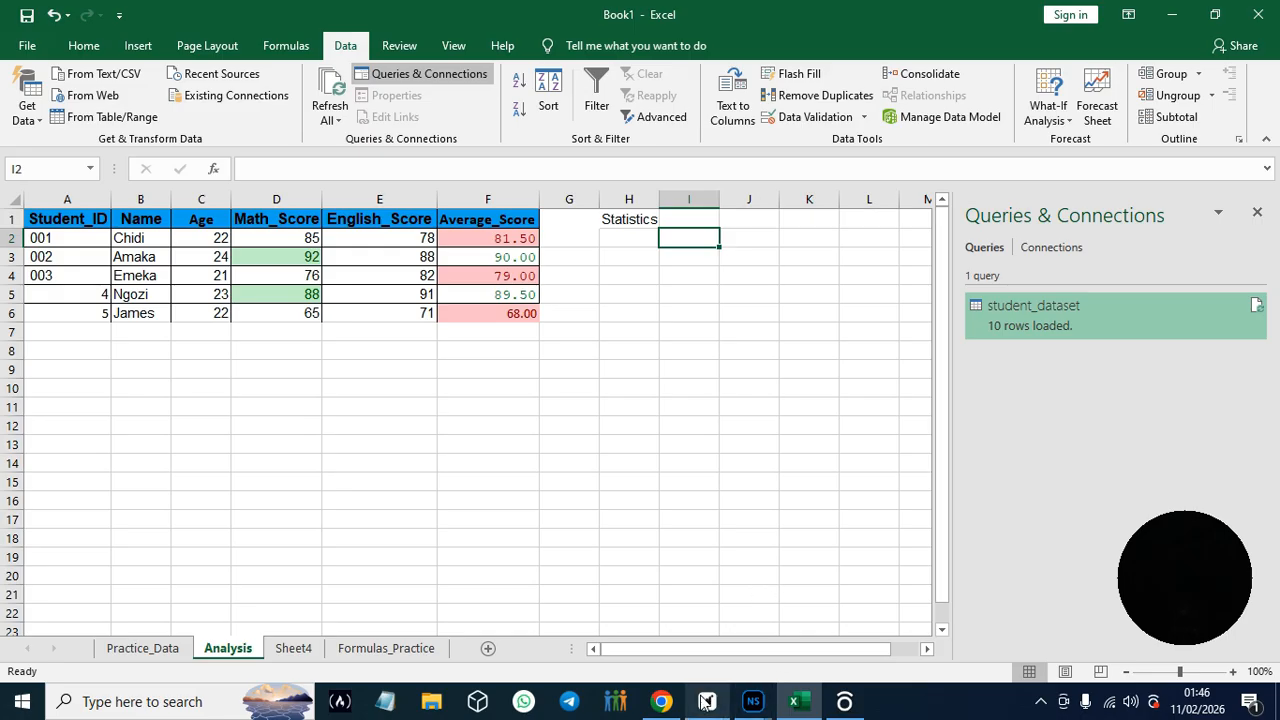
- Copy the label Average Age from the guide in Chrome into Excel's cell H2 and widen column H to fit it
{"action": "left_click", "coordinate": [661, 703]}
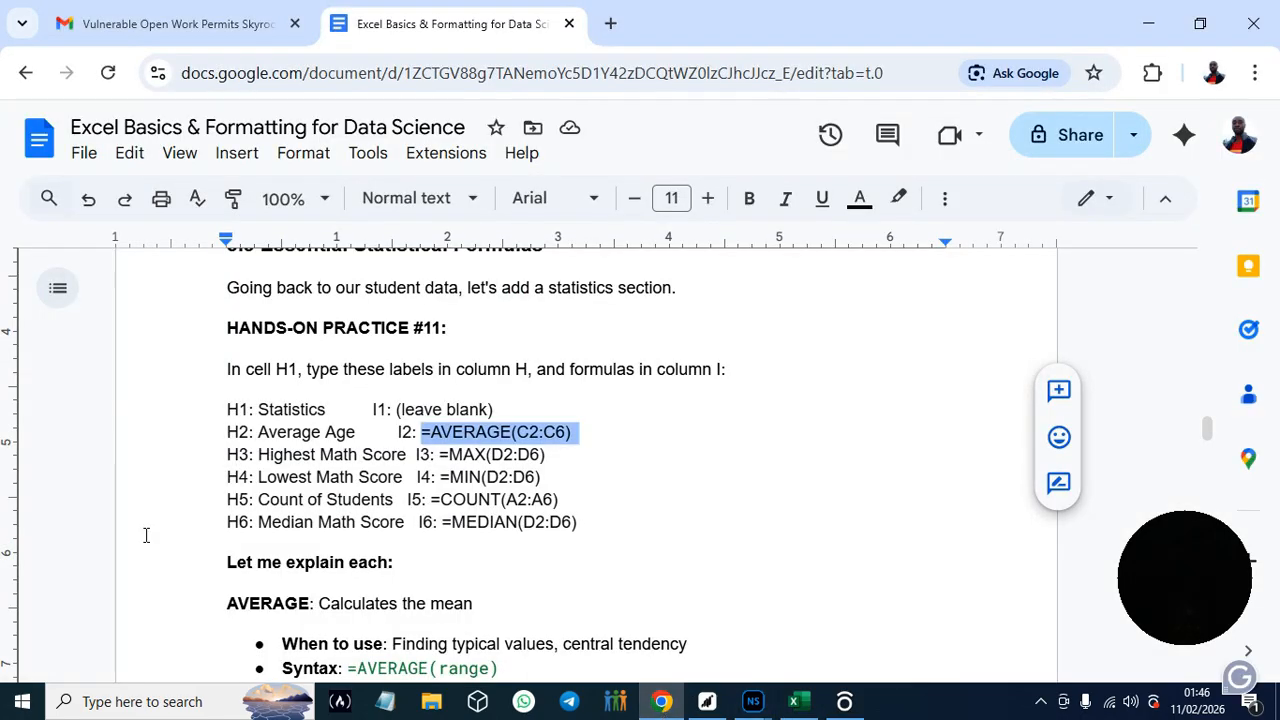
{"action": "left_click_drag", "start_coordinate": [259, 431], "coordinate": [359, 432]}
{"action": "key", "text": "ctrl+c"}
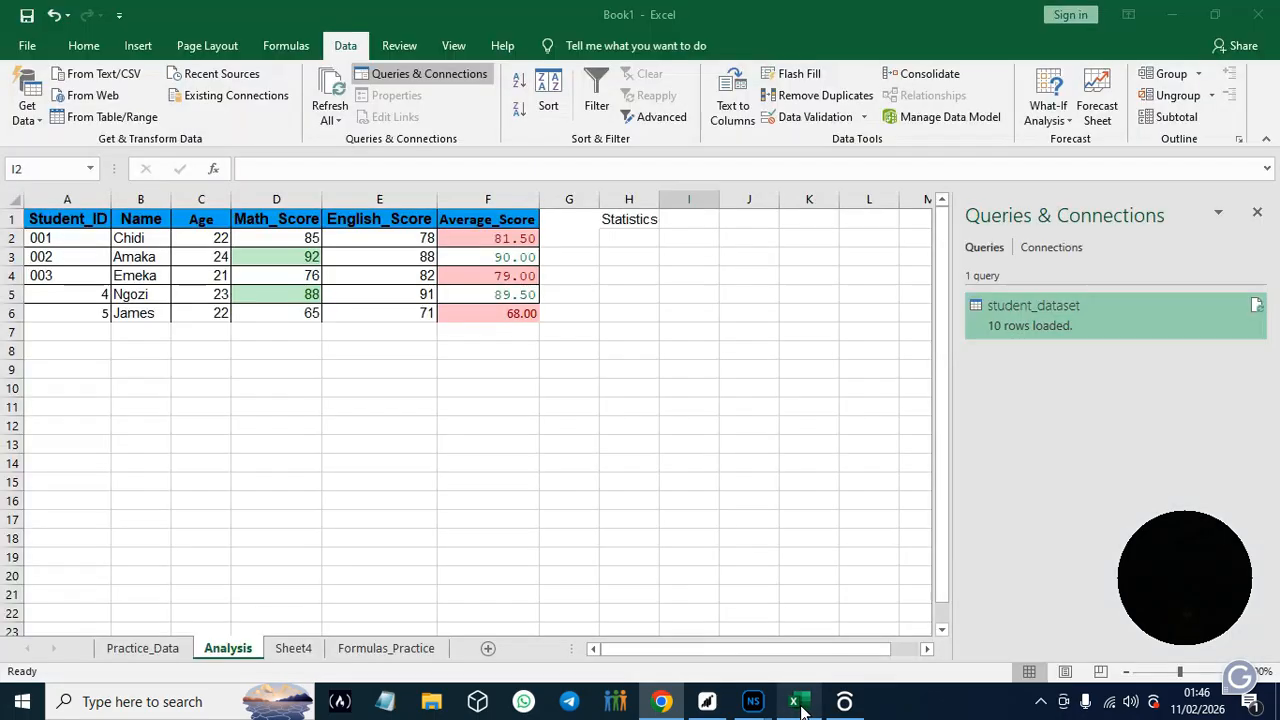
{"action": "left_click", "coordinate": [794, 701]}
{"action": "left_click", "coordinate": [627, 239]}
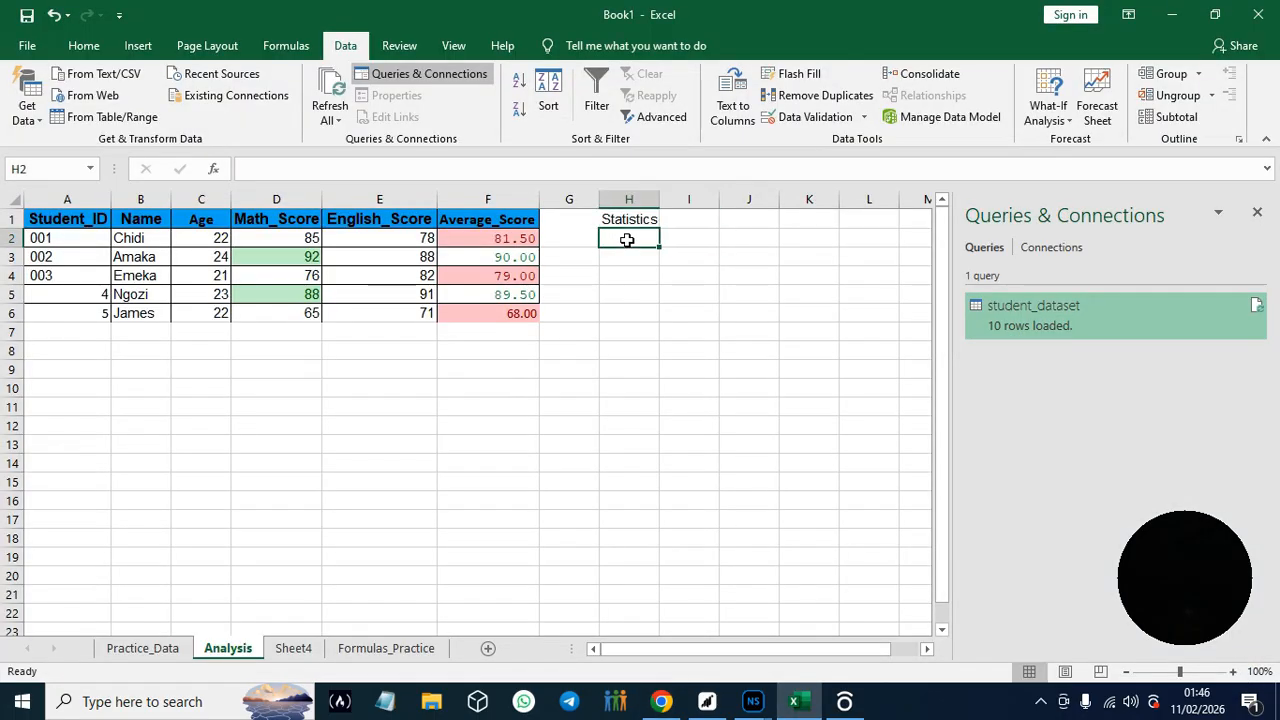
{"action": "key", "text": "ctrl+v"}
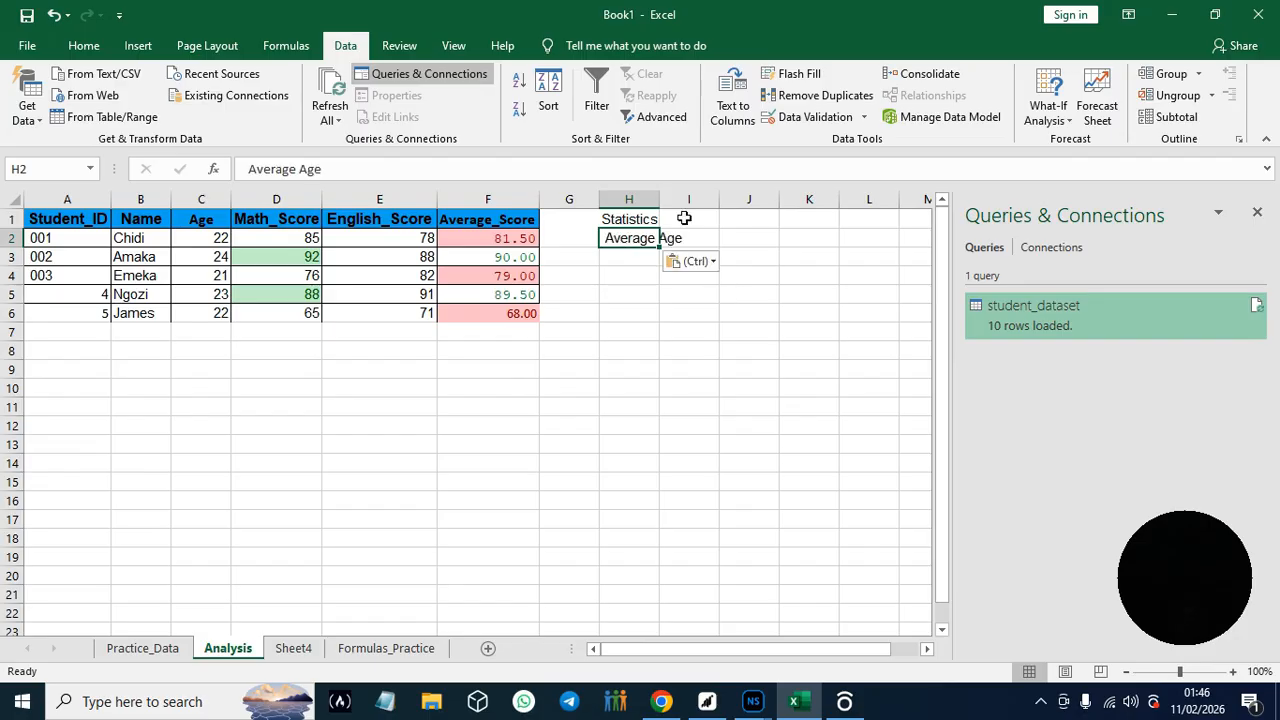
{"action": "left_click_drag", "start_coordinate": [660, 198], "coordinate": [697, 199]}
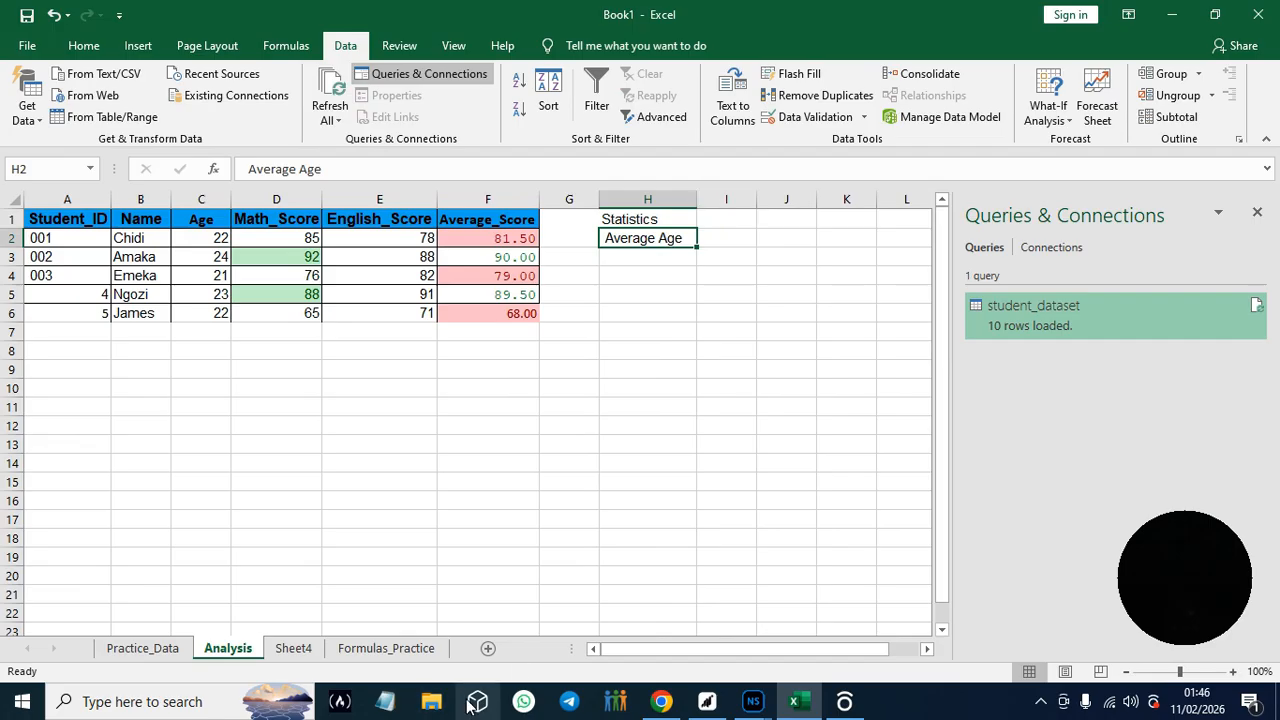
- Copy the formula =AVERAGE(C2:C6) from Hands-On Practice #11 in Chrome and paste it into cell I2 of Excel's Analysis sheet
{"action": "left_click", "coordinate": [655, 703]}
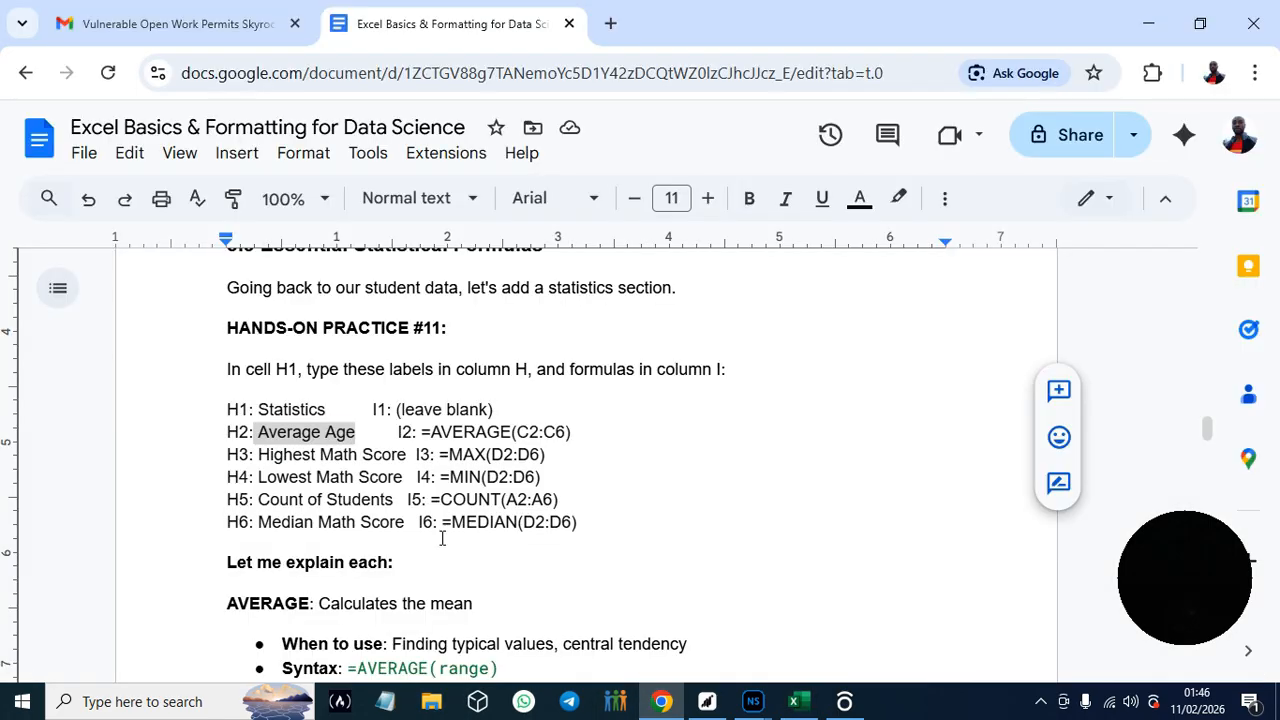
{"action": "left_click_drag", "start_coordinate": [422, 432], "coordinate": [575, 433]}
{"action": "key", "text": "ctrl+c"}
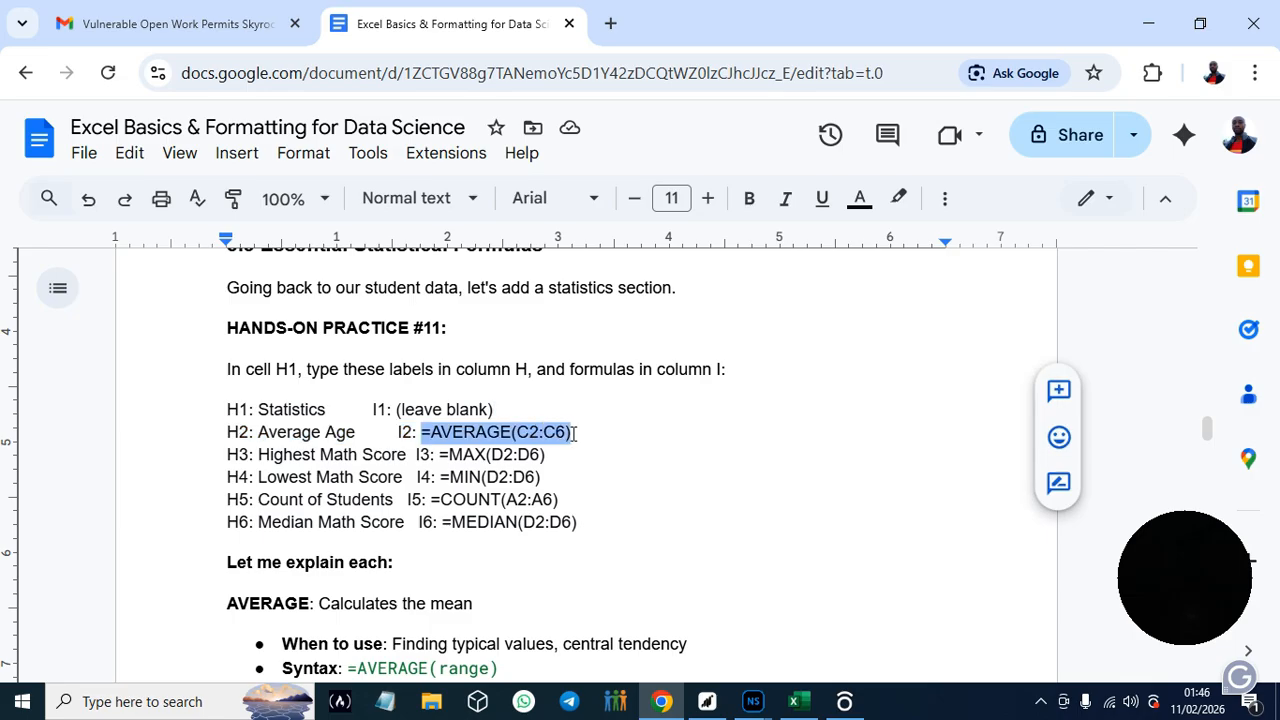
{"action": "left_click", "coordinate": [795, 701]}
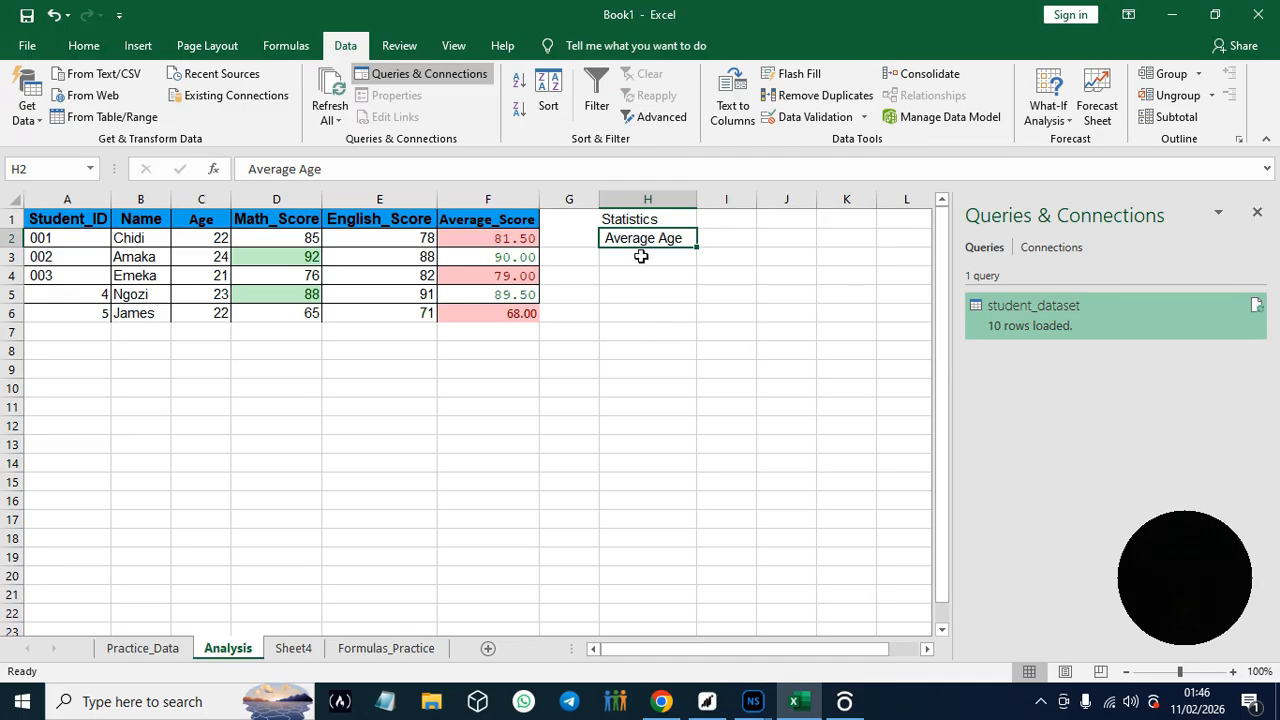
{"action": "left_click", "coordinate": [742, 240]}
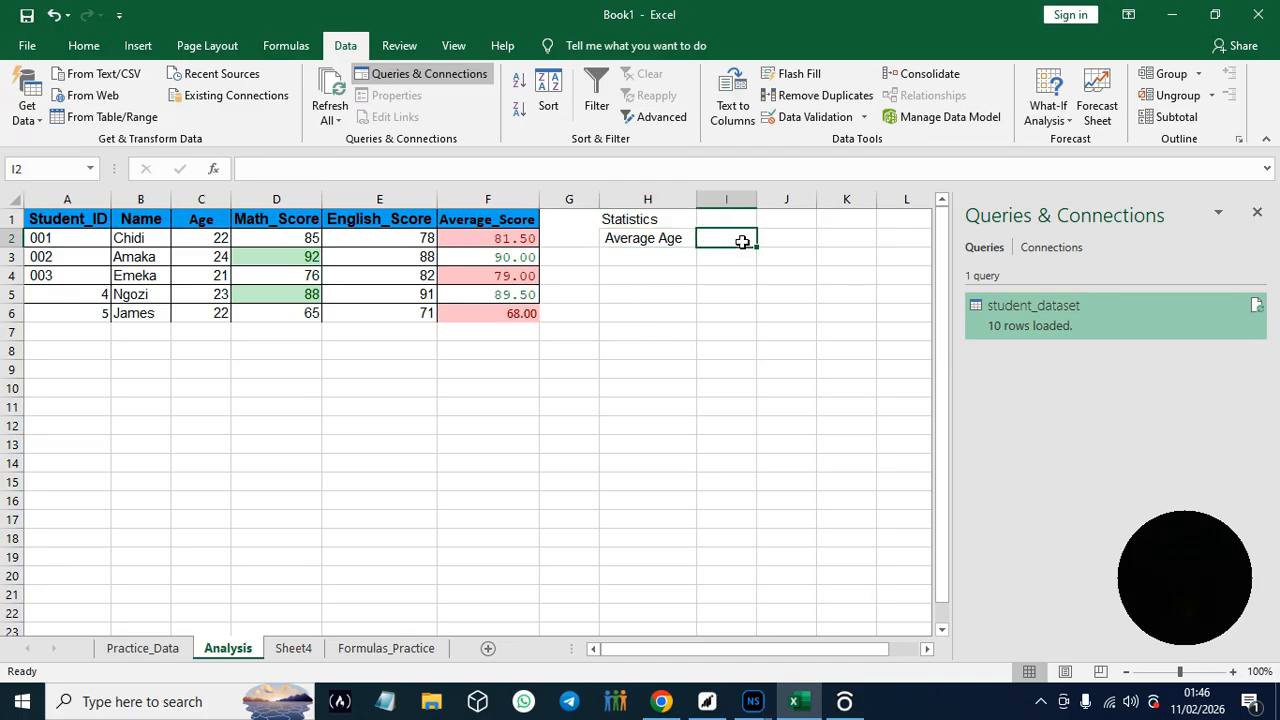
{"action": "key", "text": "ctrl+v"}
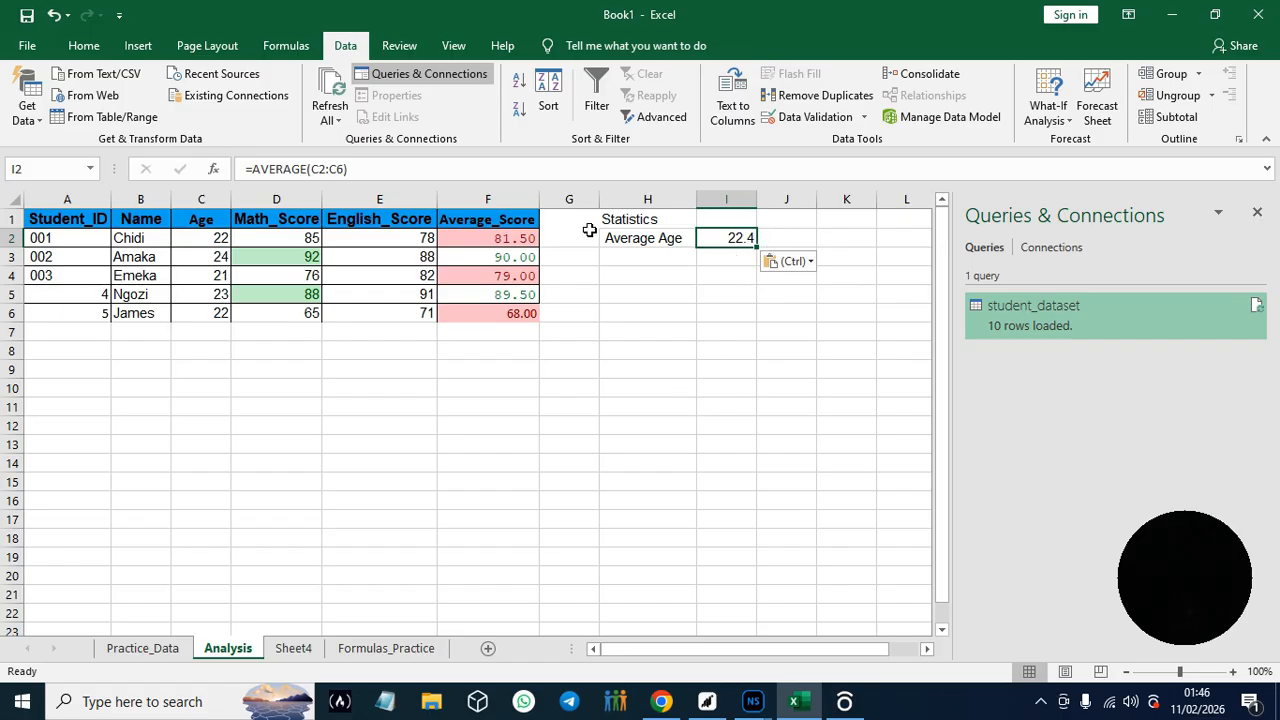
- Copy the label Highest Math Score from the guide in Chrome into Excel's cell H3 and widen column H to fit it
{"action": "left_click", "coordinate": [645, 257]}
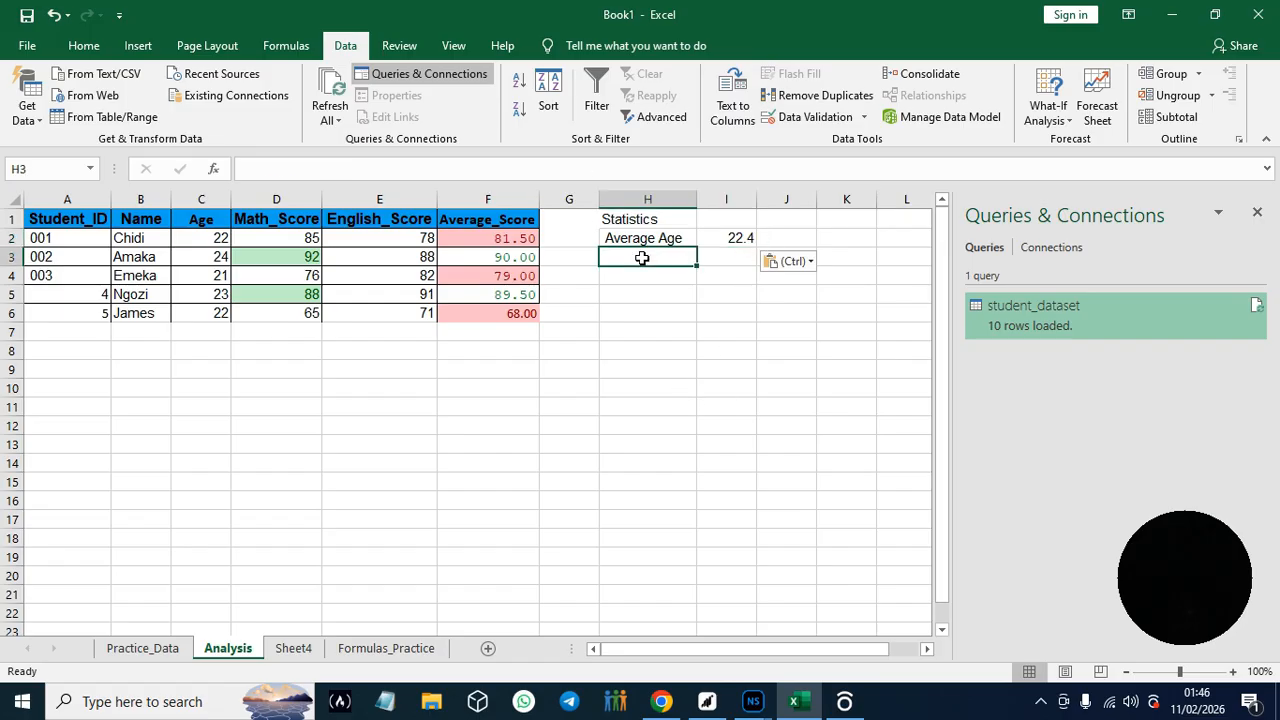
{"action": "left_click", "coordinate": [661, 701]}
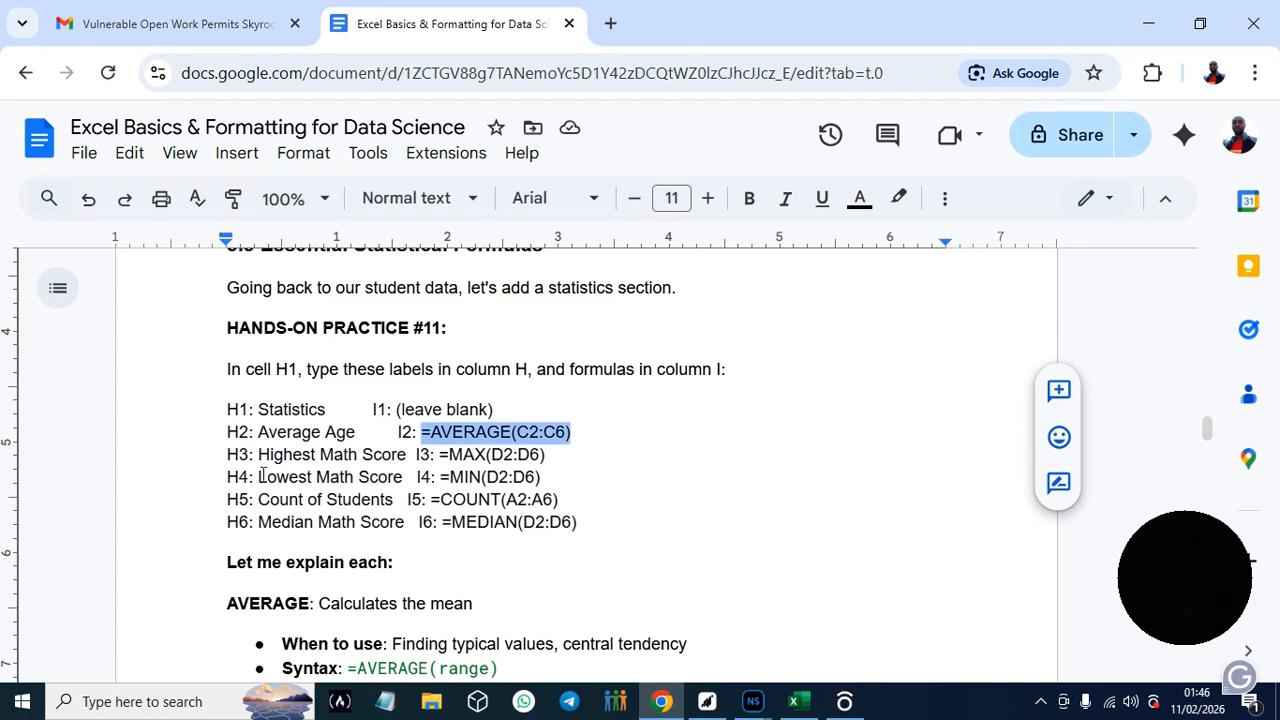
{"action": "left_click_drag", "start_coordinate": [259, 457], "coordinate": [408, 457]}
{"action": "key", "text": "ctrl+c"}
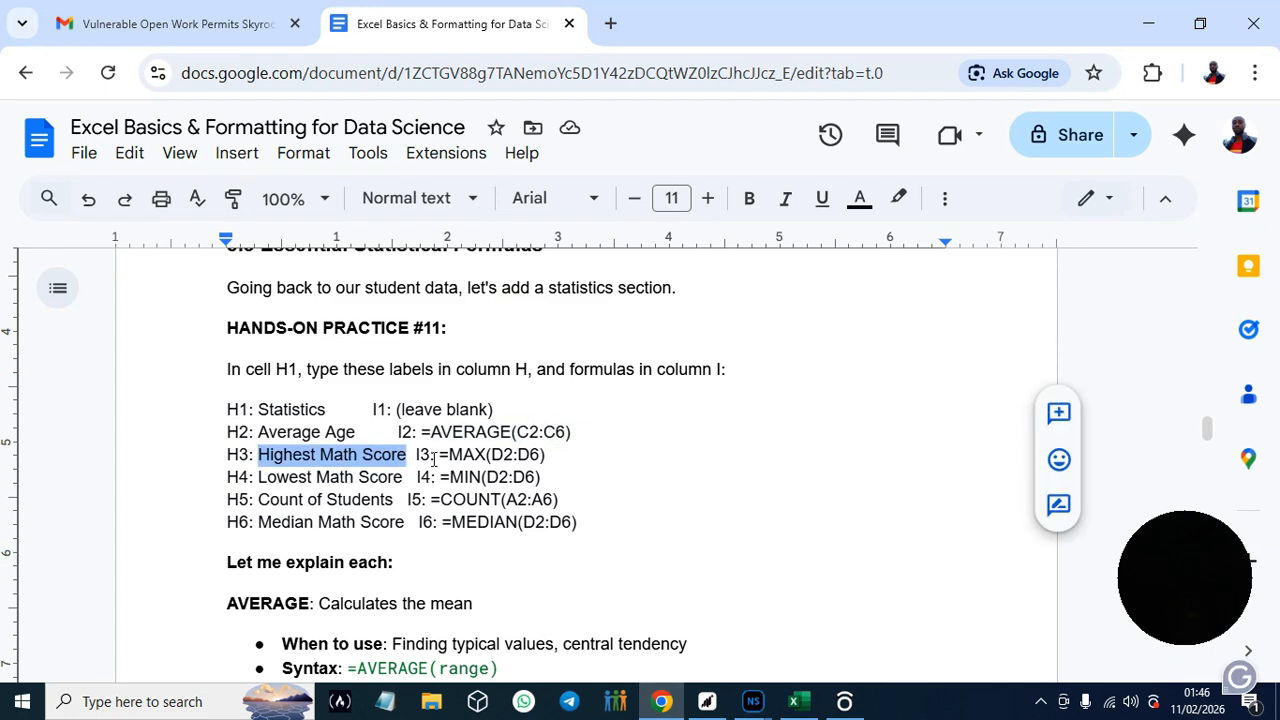
{"action": "left_click", "coordinate": [793, 703]}
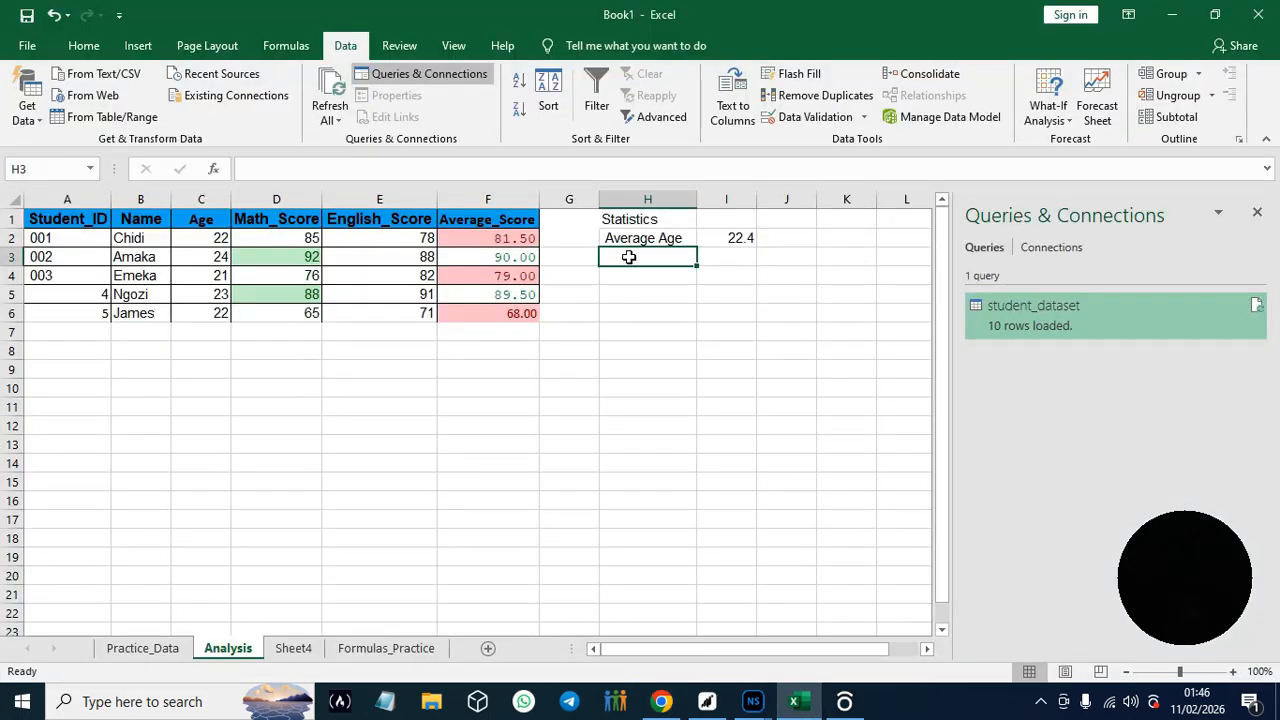
{"action": "key", "text": "ctrl+v"}
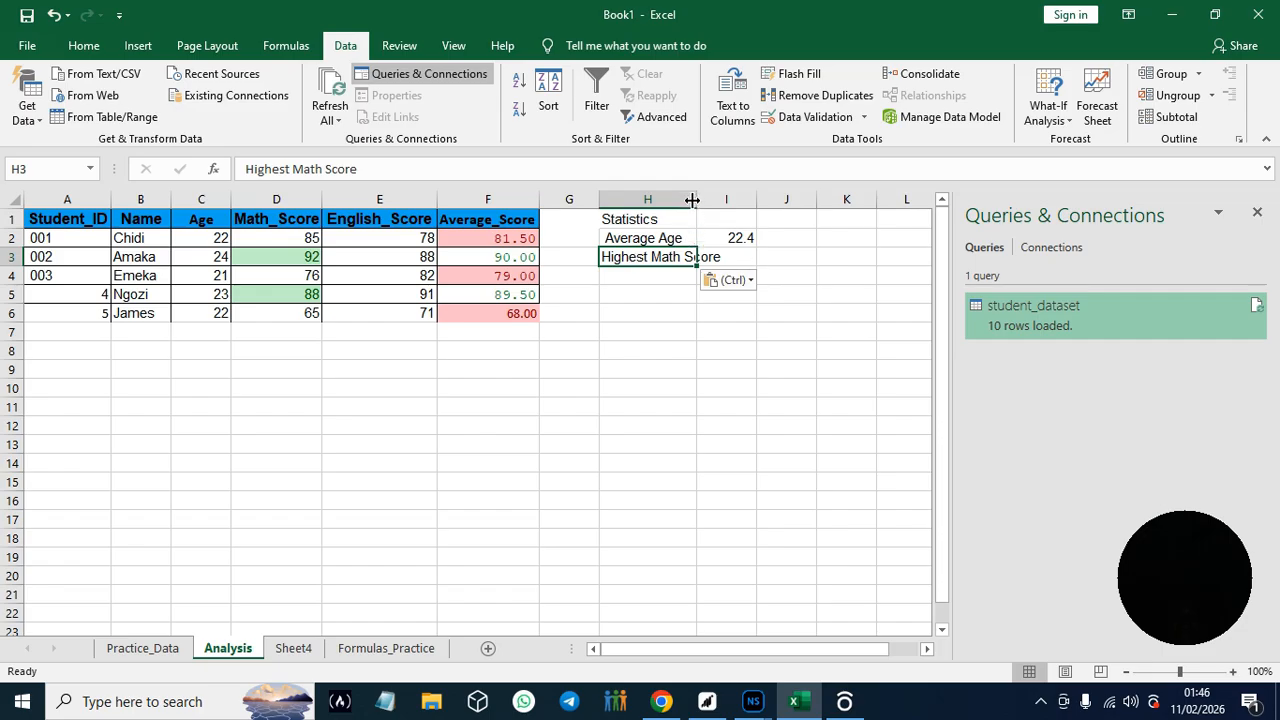
{"action": "left_click_drag", "start_coordinate": [692, 198], "coordinate": [725, 198]}
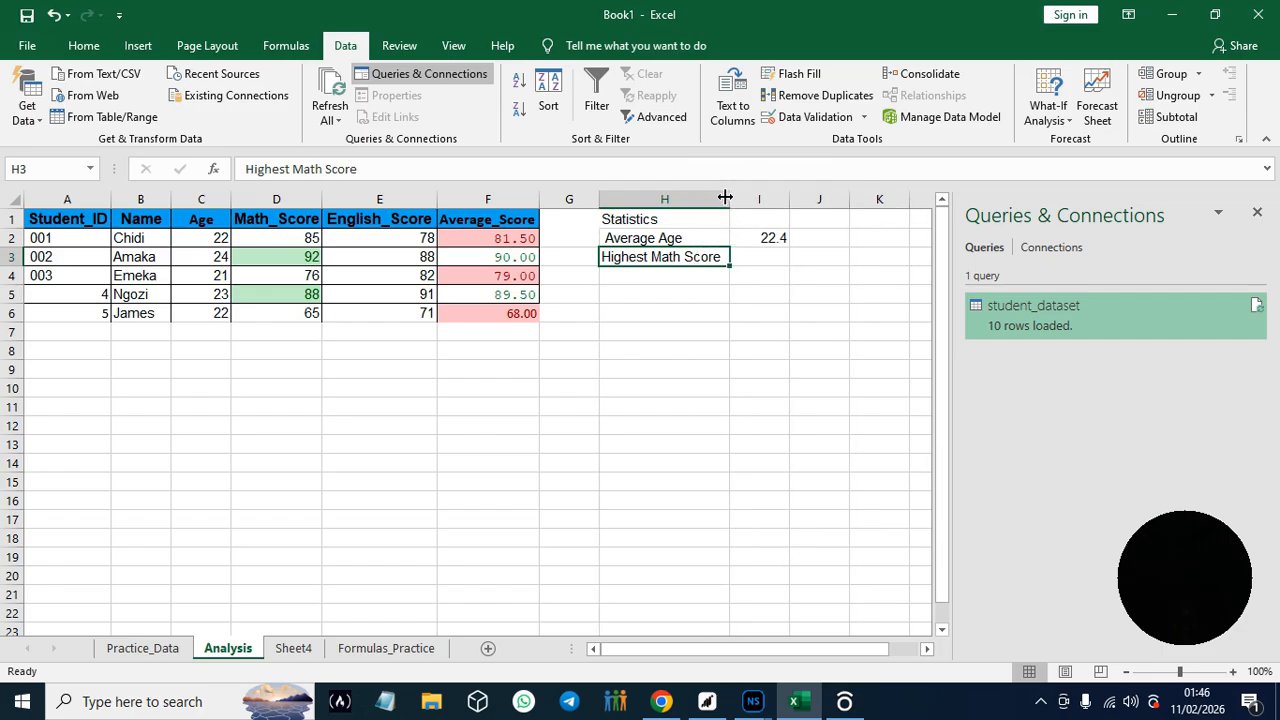
- Switch back to the Hands-On Practice #11 instructions in Chrome
{"action": "left_click", "coordinate": [660, 704]}
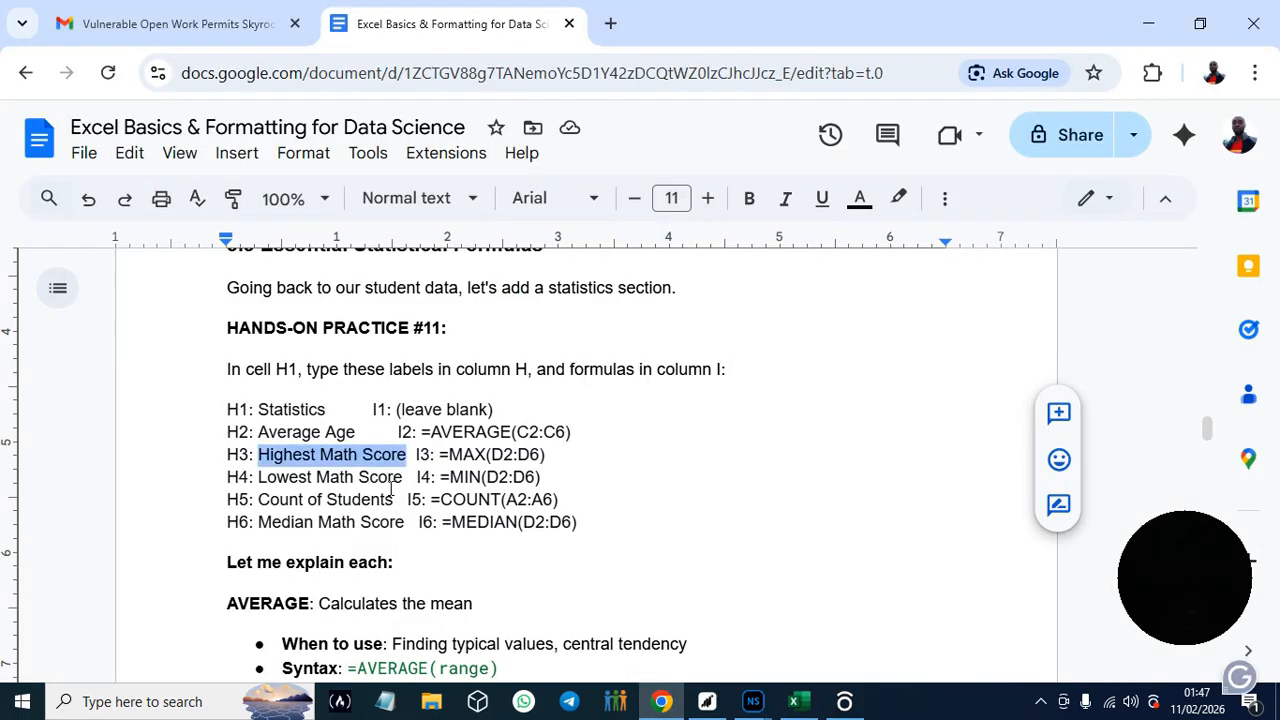
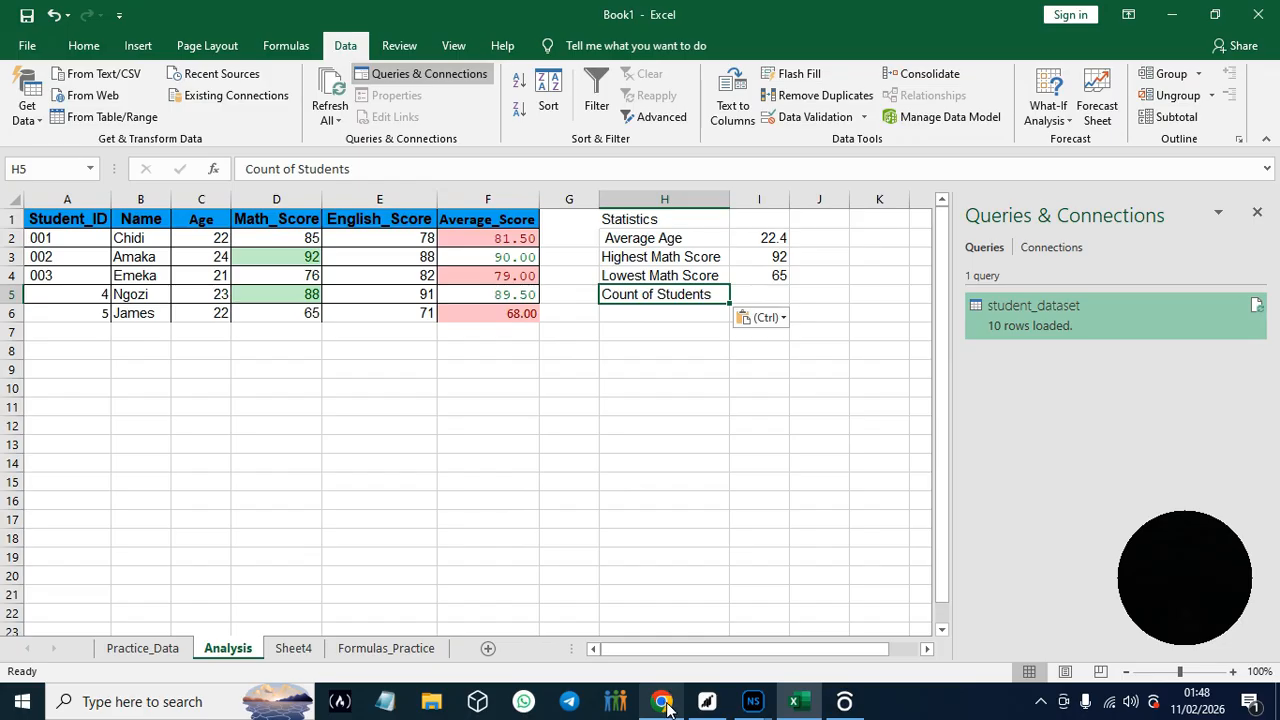
- Copy the formula =COUNT(A2:A6) from Hands-On Practice #11 in Chrome and paste it into cell I5 of Excel's Analysis sheet
{"action": "left_click_drag", "start_coordinate": [432, 498], "coordinate": [567, 494]}
{"action": "key", "text": "ctrl+c"}
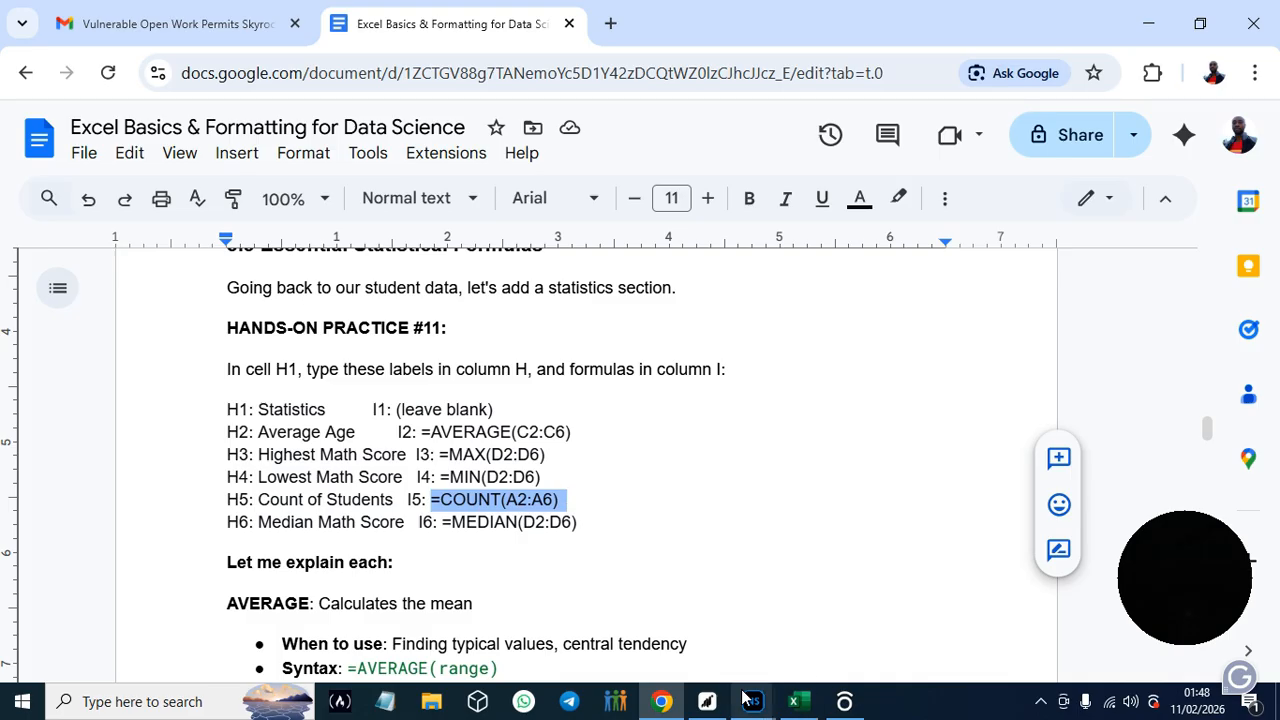
{"action": "left_click", "coordinate": [797, 702]}
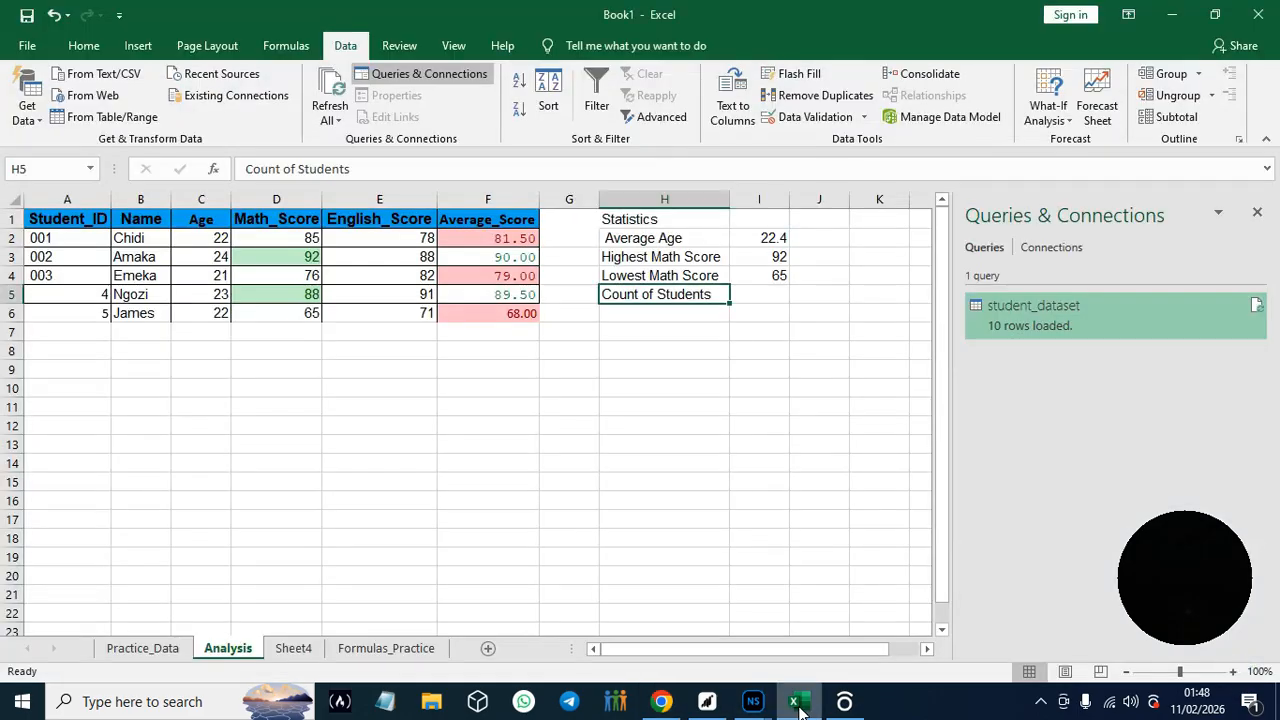
{"action": "left_click", "coordinate": [758, 299]}
{"action": "key", "text": "ctrl+v"}
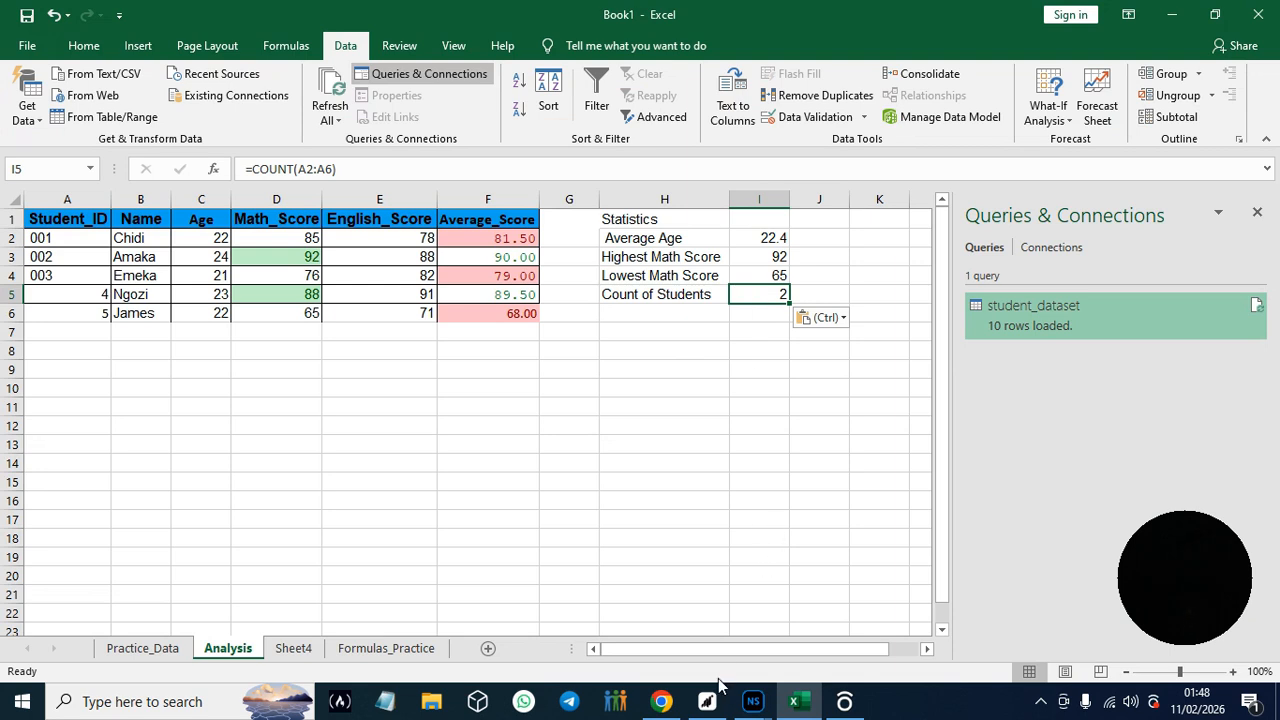
- Copy the text "ian Math Score" from the H6 label in Chrome's guide and paste it into Excel's cell H6
{"action": "left_click", "coordinate": [661, 702]}
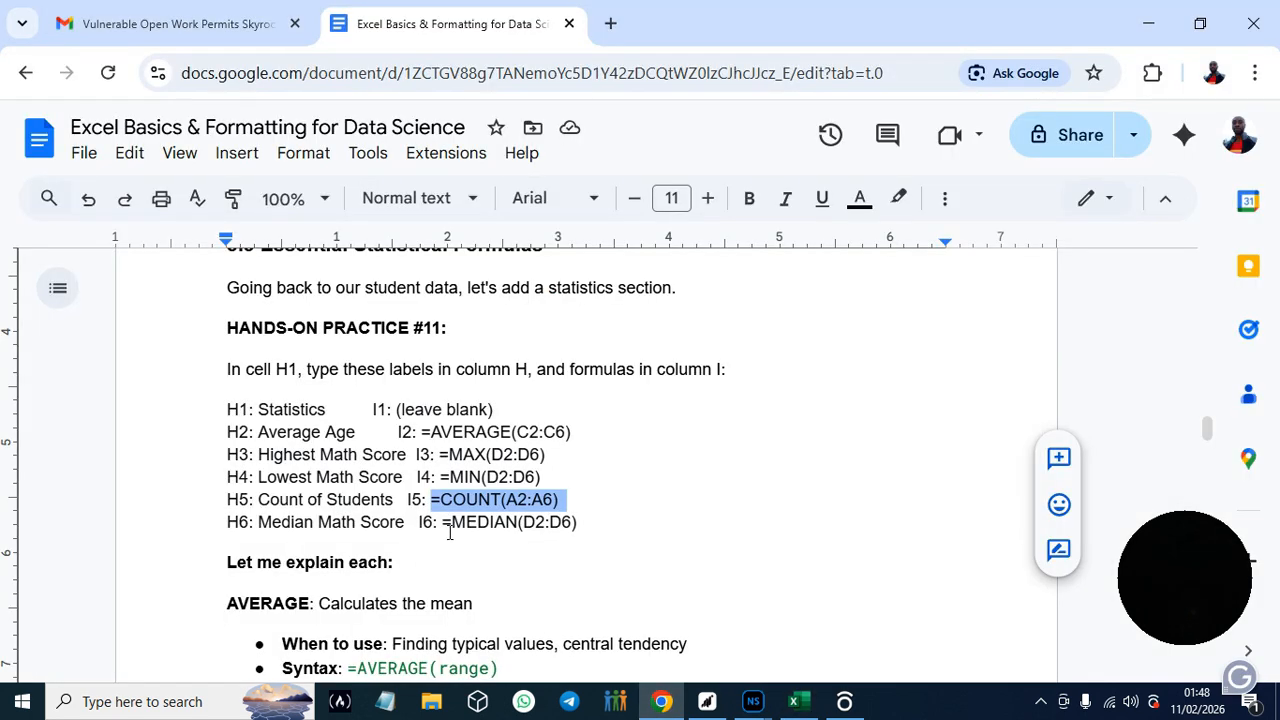
{"action": "left_click_drag", "start_coordinate": [290, 522], "coordinate": [408, 524]}
{"action": "key", "text": "ctrl+c"}
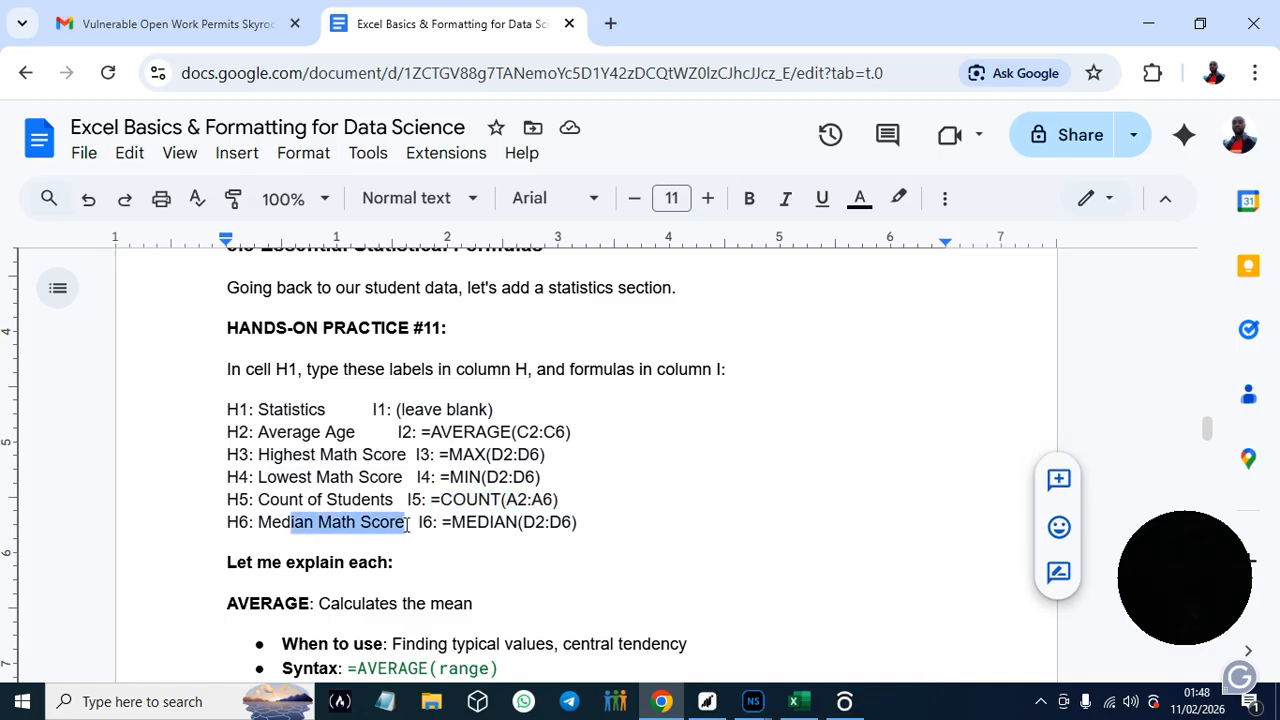
{"action": "left_click", "coordinate": [793, 702]}
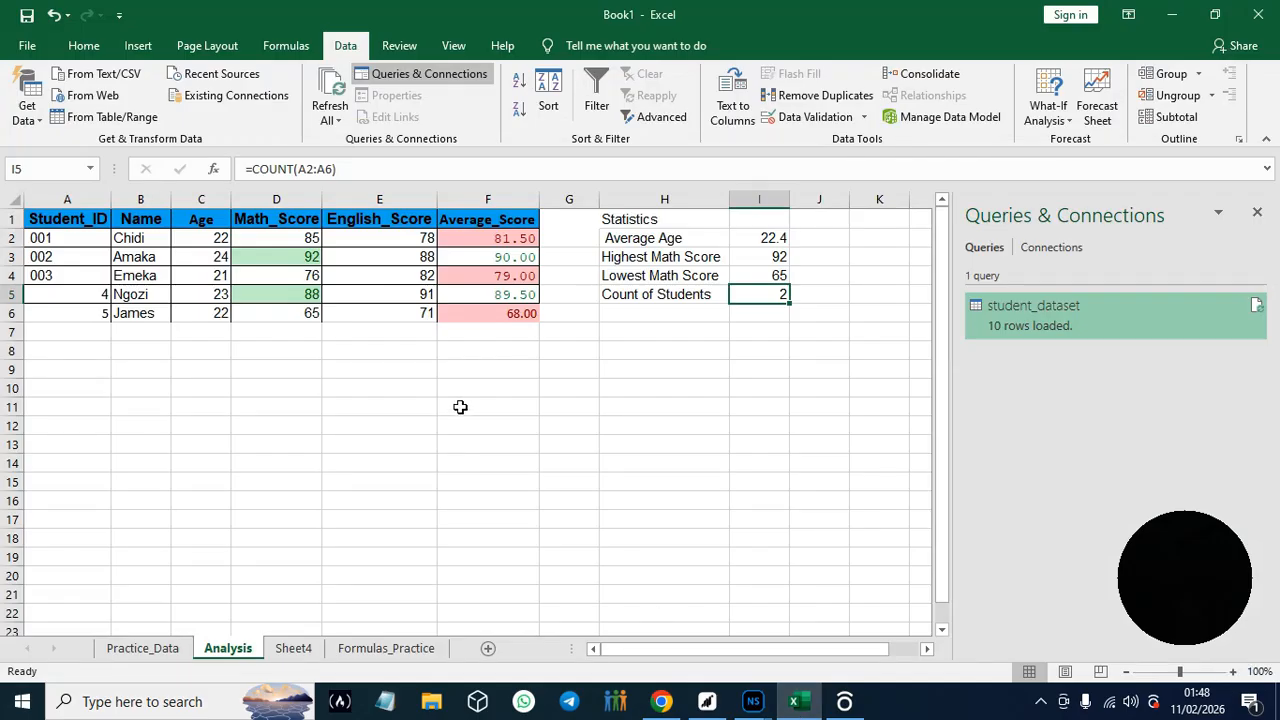
{"action": "left_click", "coordinate": [657, 312]}
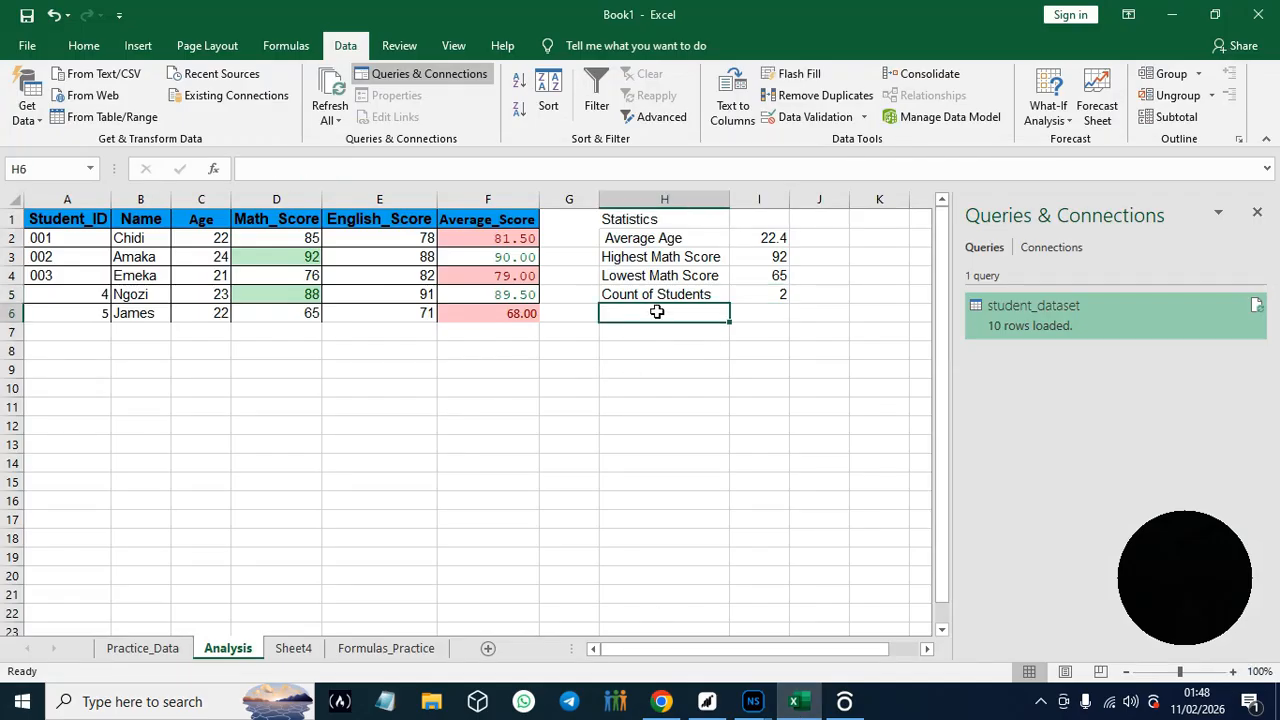
{"action": "key", "text": "ctrl+v"}
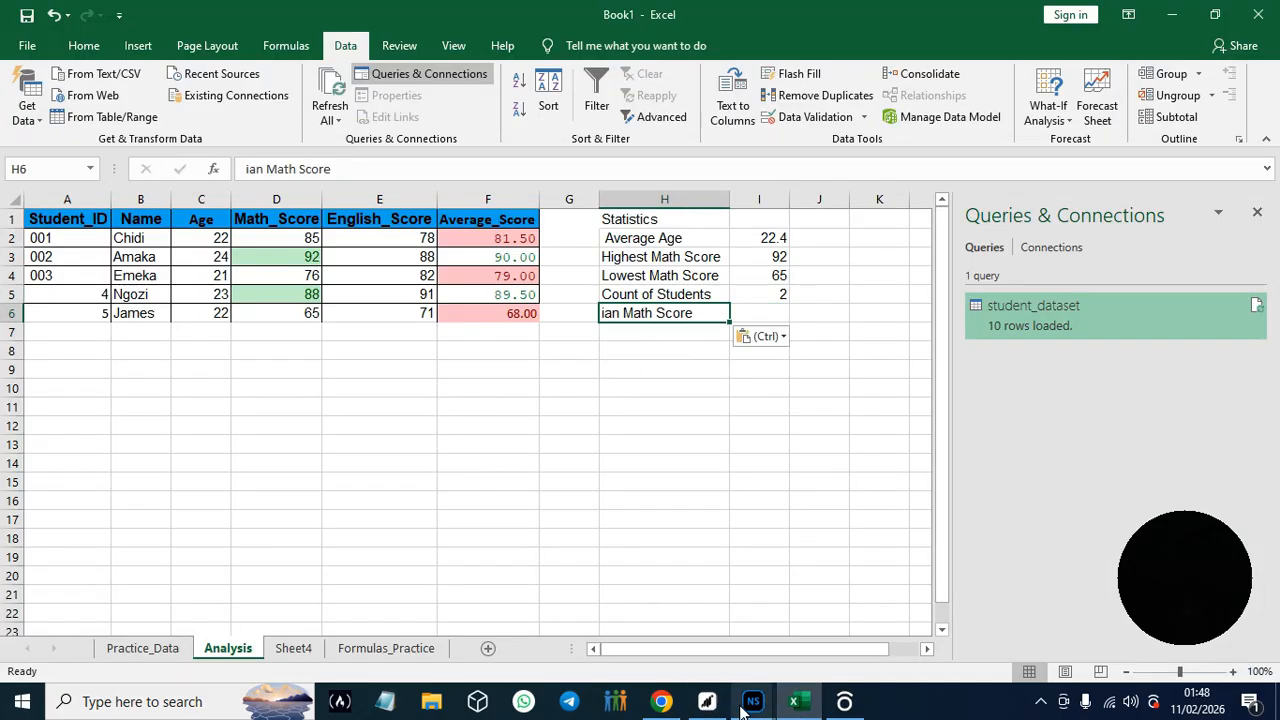
- Copy the formula =MEDIAN(D2:D6) from the guide in Chrome and paste it into Excel's cell I6
{"action": "left_click", "coordinate": [661, 702]}
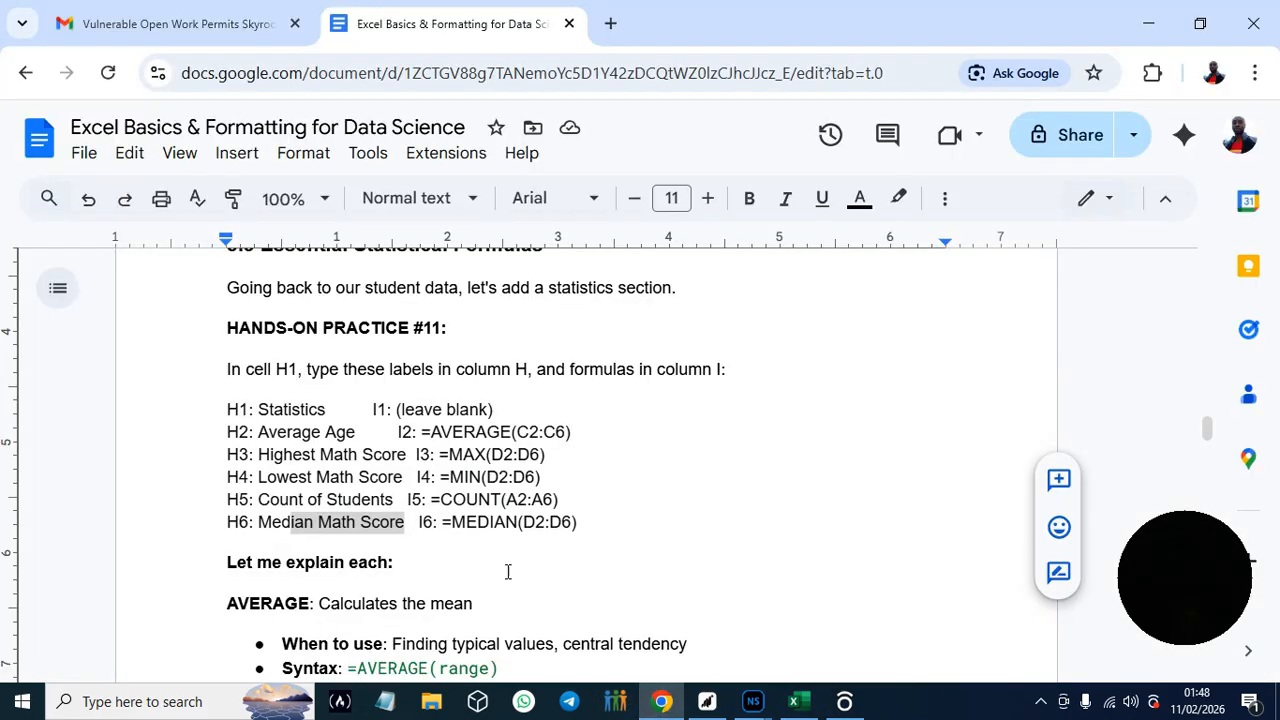
{"action": "left_click_drag", "start_coordinate": [443, 522], "coordinate": [584, 527]}
{"action": "key", "text": "ctrl+c"}
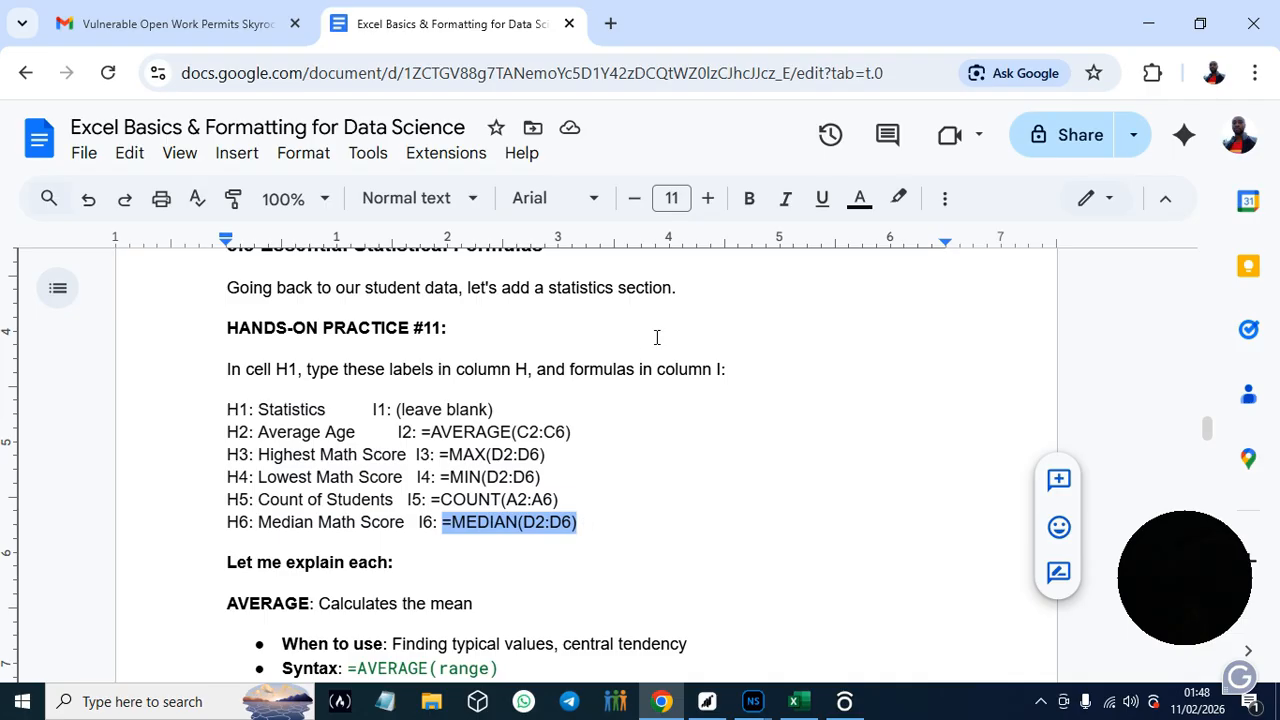
{"action": "left_click", "coordinate": [797, 702]}
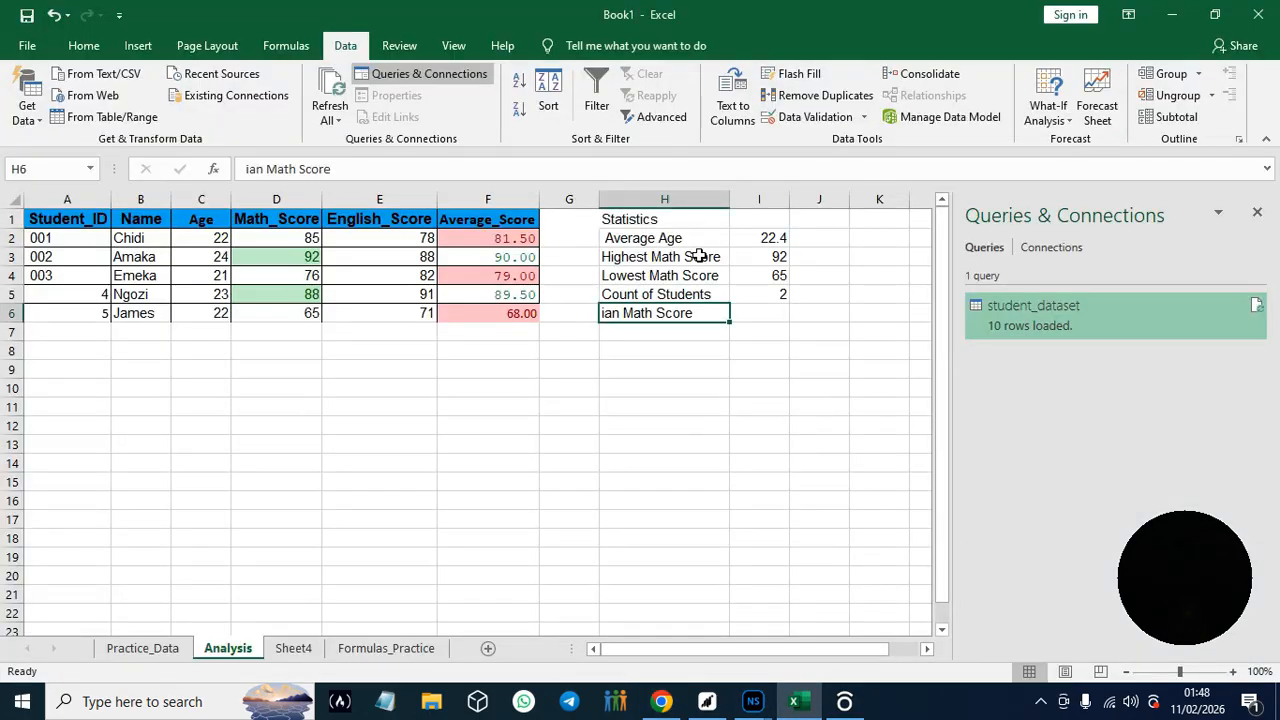
{"action": "left_click", "coordinate": [769, 316]}
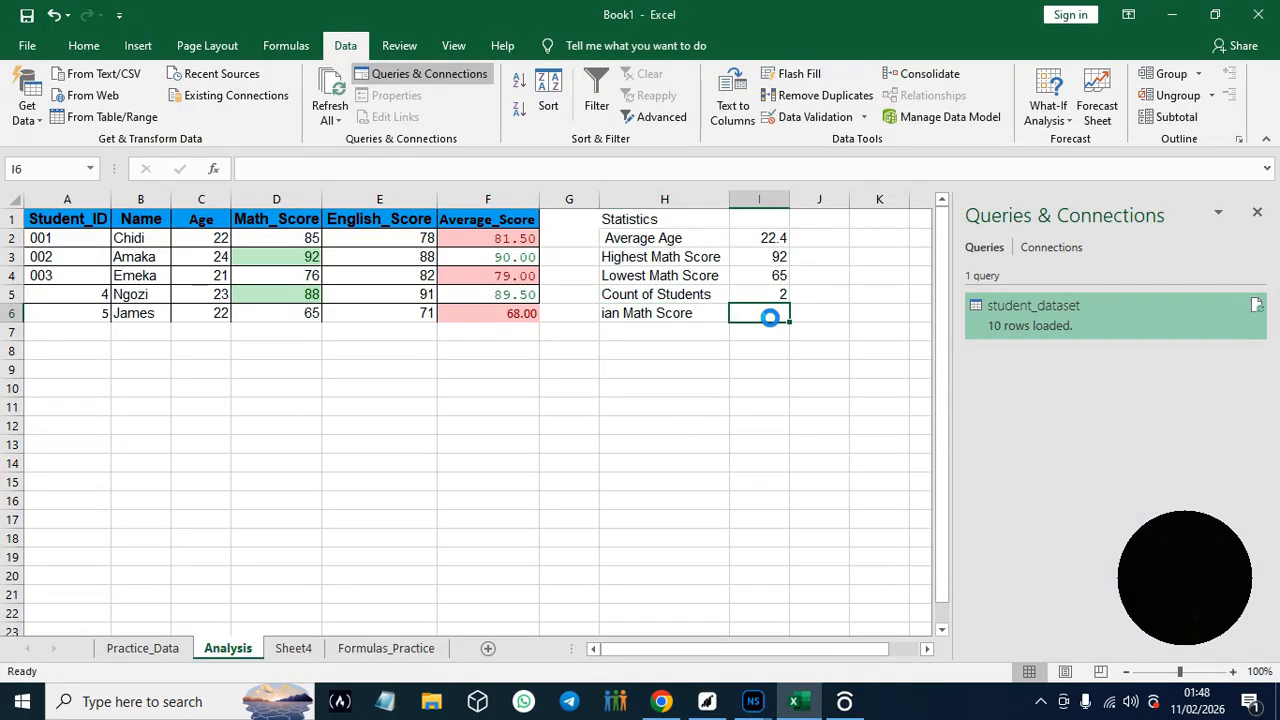
{"action": "key", "text": "ctrl+v"}
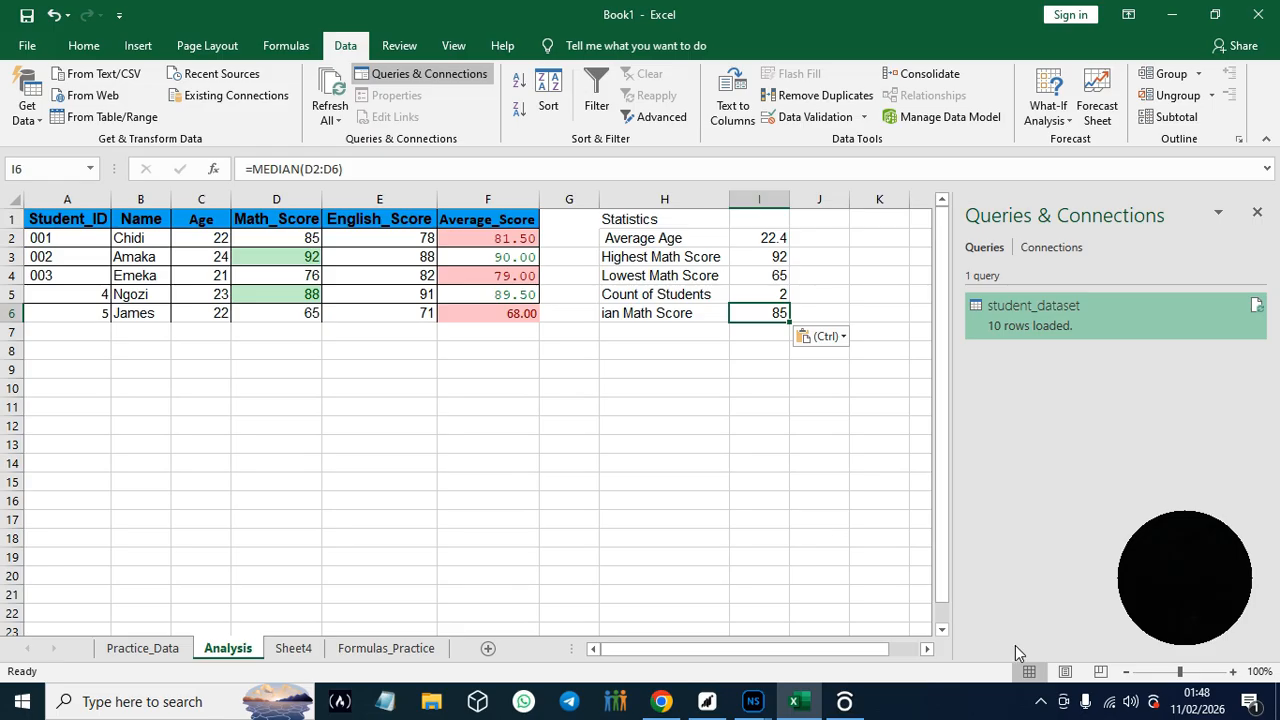
- Switch to the guide in Chrome and read the explanations of AVERAGE, MAX, MIN, COUNT and MEDIAN through to Hands-On Practice #12
{"action": "left_click", "coordinate": [680, 703]}
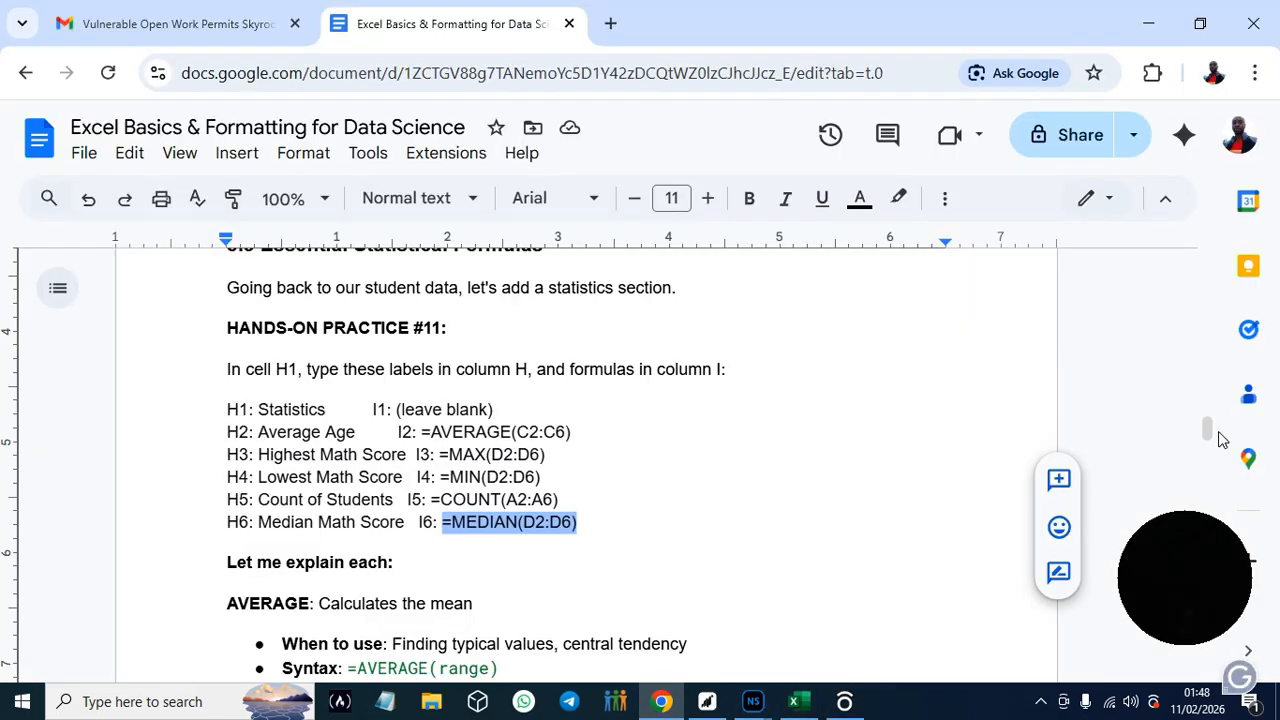
{"action": "scroll", "coordinate": [1210, 428], "scroll_direction": "down", "scroll_amount": 1}
{"action": "scroll", "coordinate": [1210, 428], "scroll_direction": "down", "scroll_amount": 2}
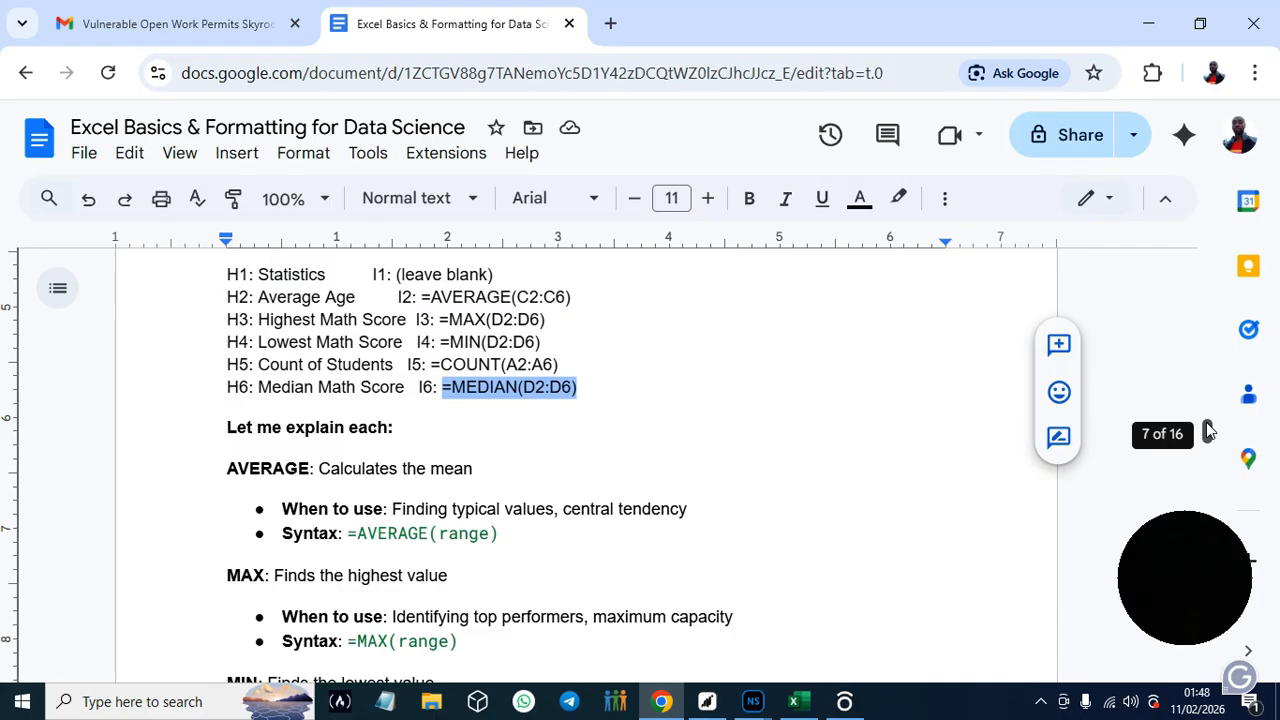
{"action": "scroll", "coordinate": [1210, 430], "scroll_direction": "down", "scroll_amount": 3}
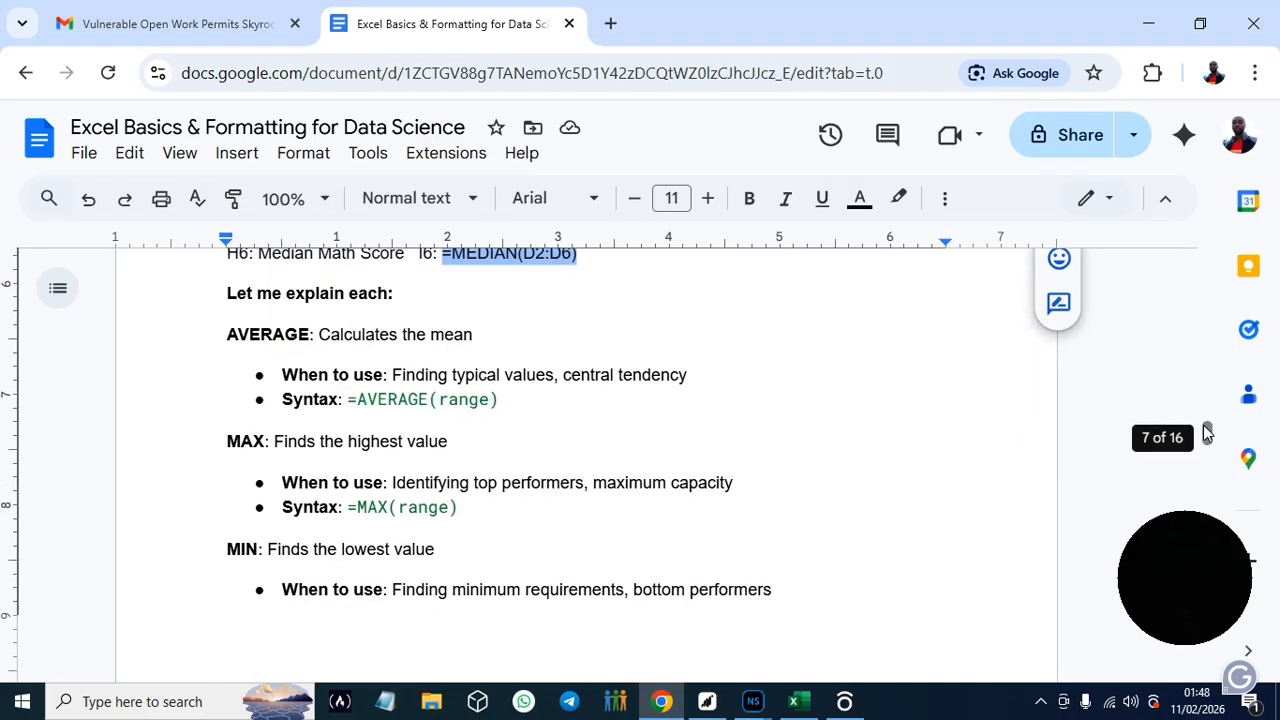
{"action": "left_click_drag", "start_coordinate": [1208, 427], "coordinate": [1208, 428]}
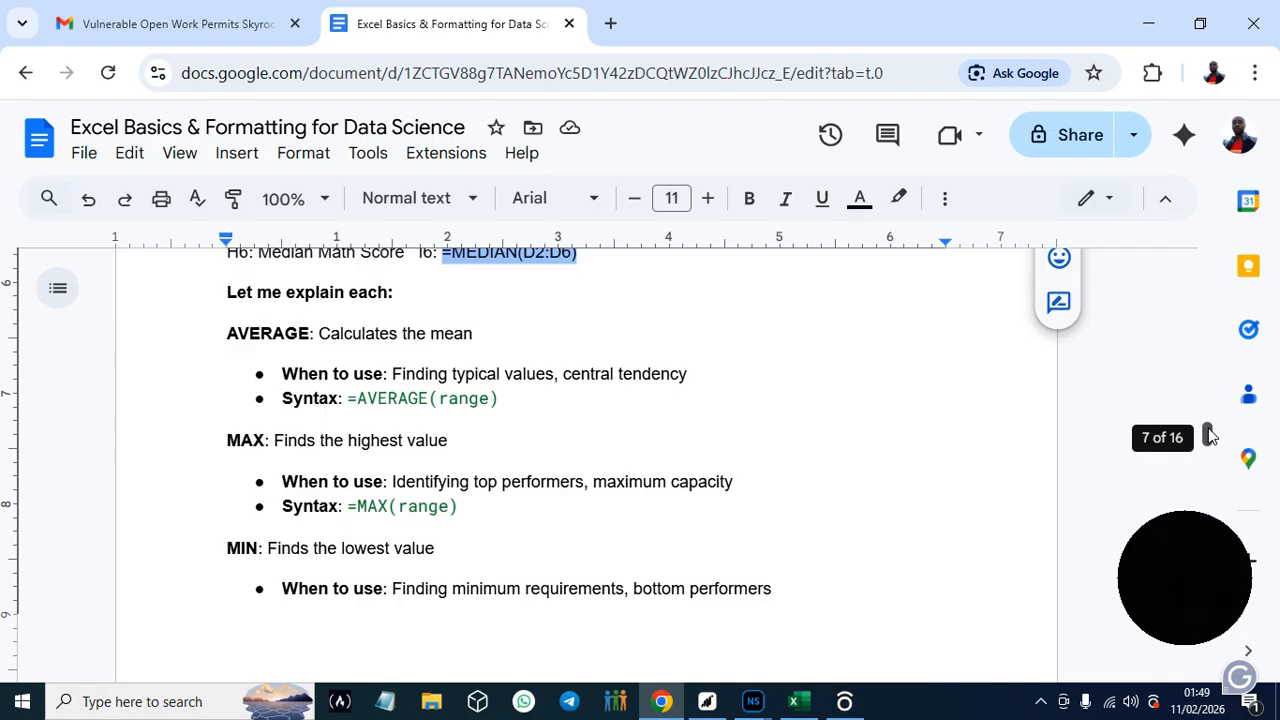
{"action": "left_click_drag", "start_coordinate": [1208, 430], "coordinate": [1209, 445]}
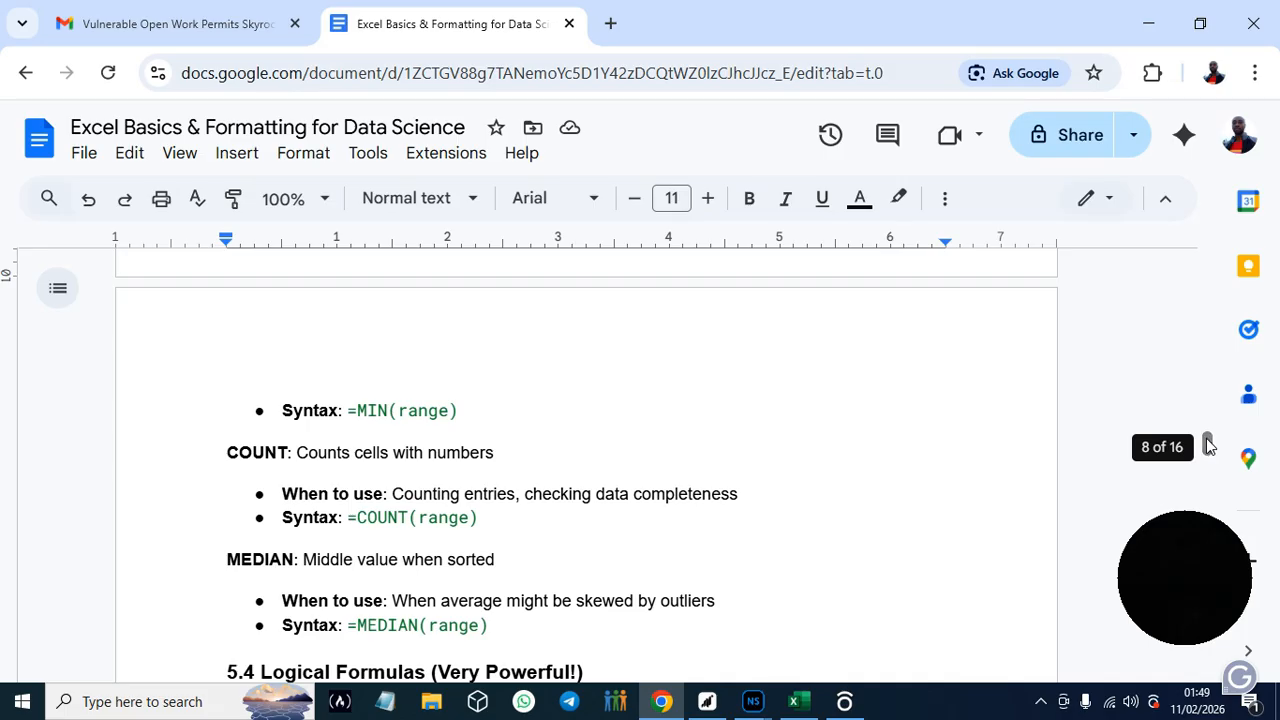
{"action": "left_click_drag", "start_coordinate": [1208, 446], "coordinate": [1208, 448]}
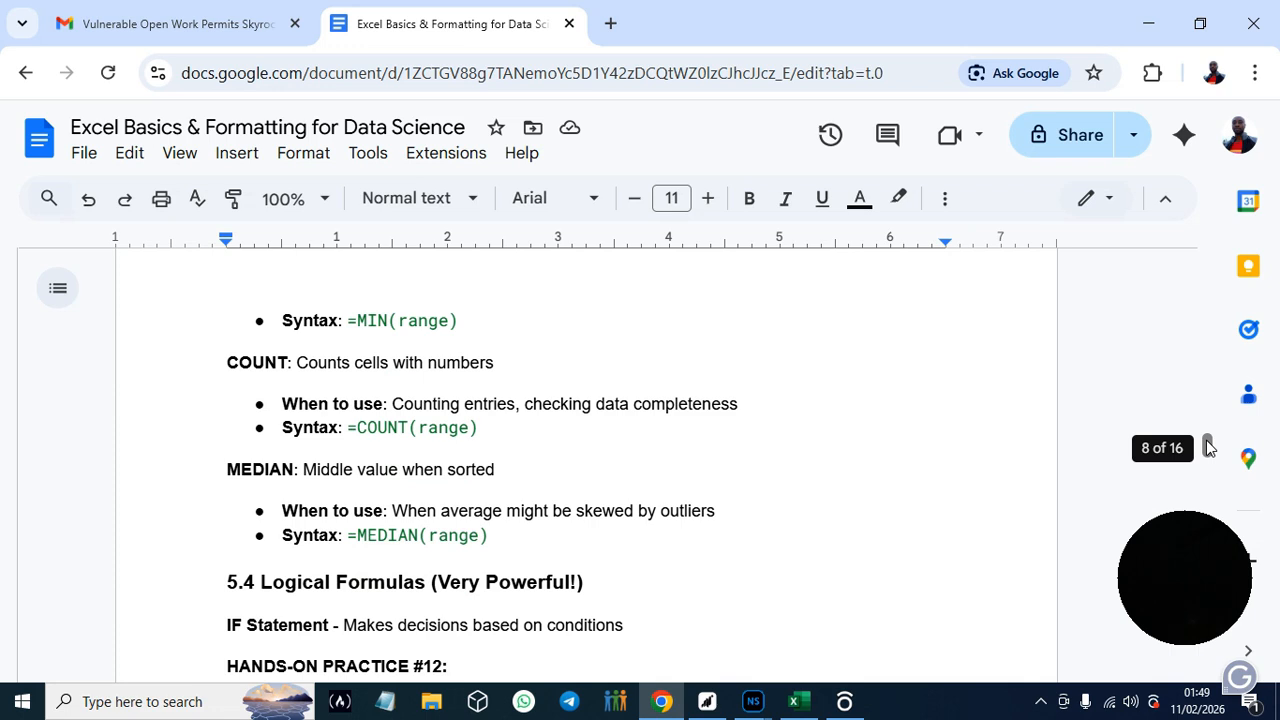
{"action": "left_click_drag", "start_coordinate": [1208, 447], "coordinate": [1208, 450]}
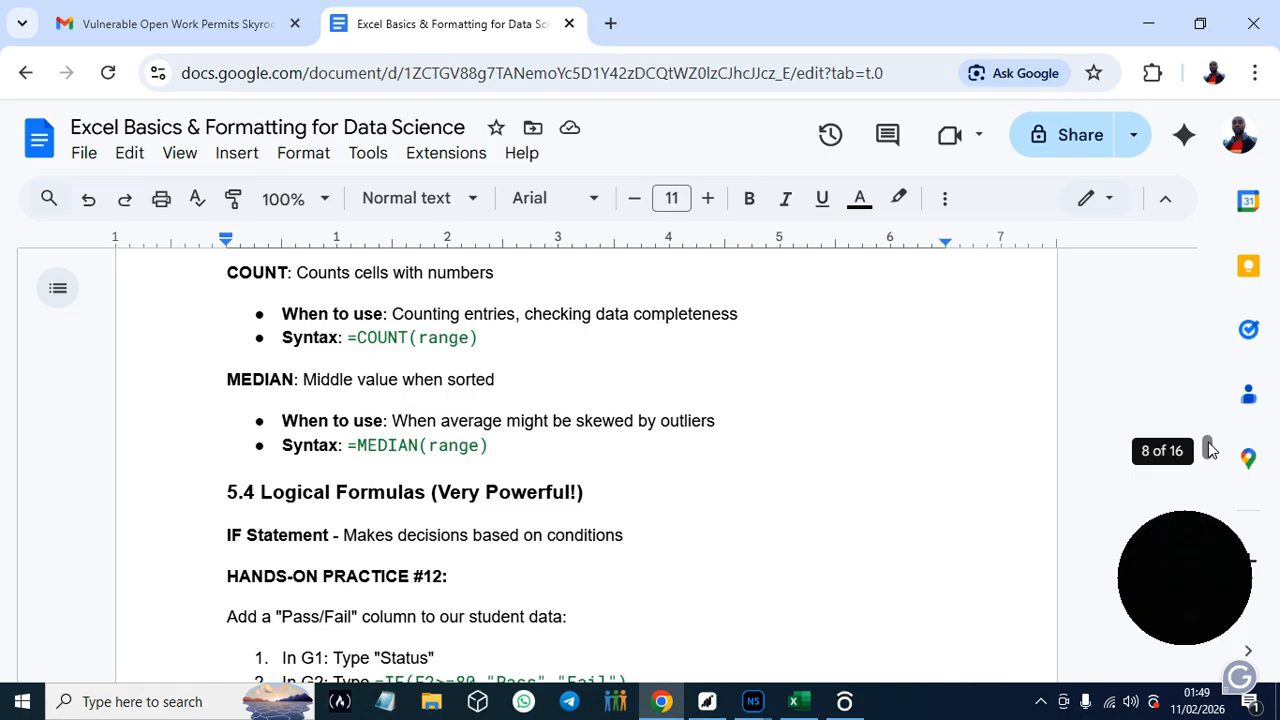
{"action": "left_click_drag", "start_coordinate": [1207, 448], "coordinate": [1207, 450]}
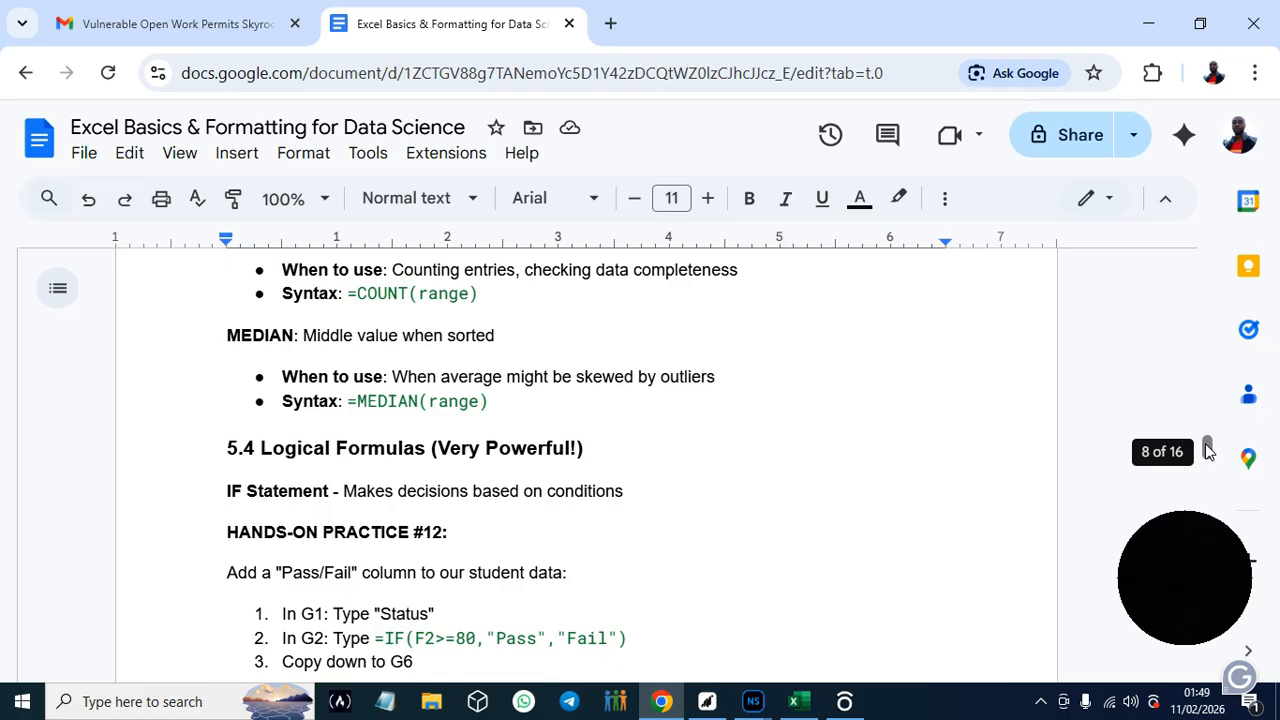
{"action": "left_click_drag", "start_coordinate": [1208, 444], "coordinate": [1208, 447]}
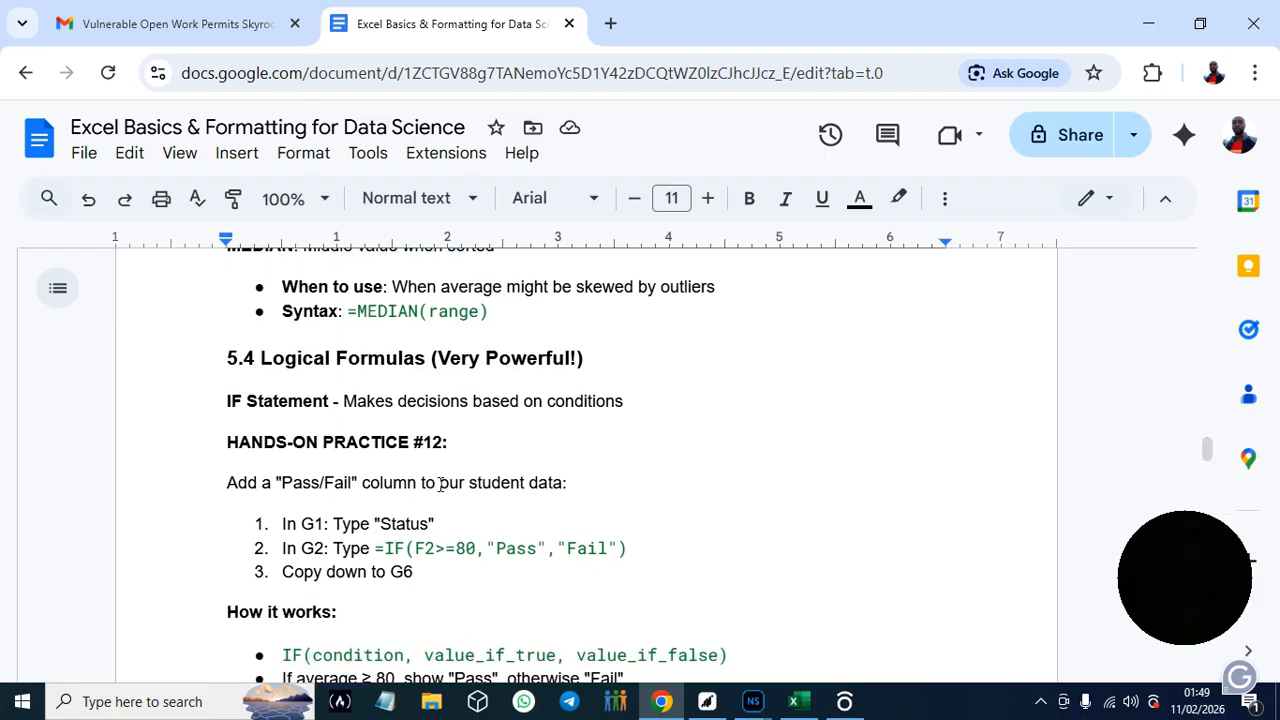
- Copy Pass/Fail from Hands-On Practice #12 into Excel's cell G1 as the column header and widen column G to fit it
{"action": "left_click_drag", "start_coordinate": [283, 482], "coordinate": [353, 477]}
{"action": "key", "text": "ctrl+c"}
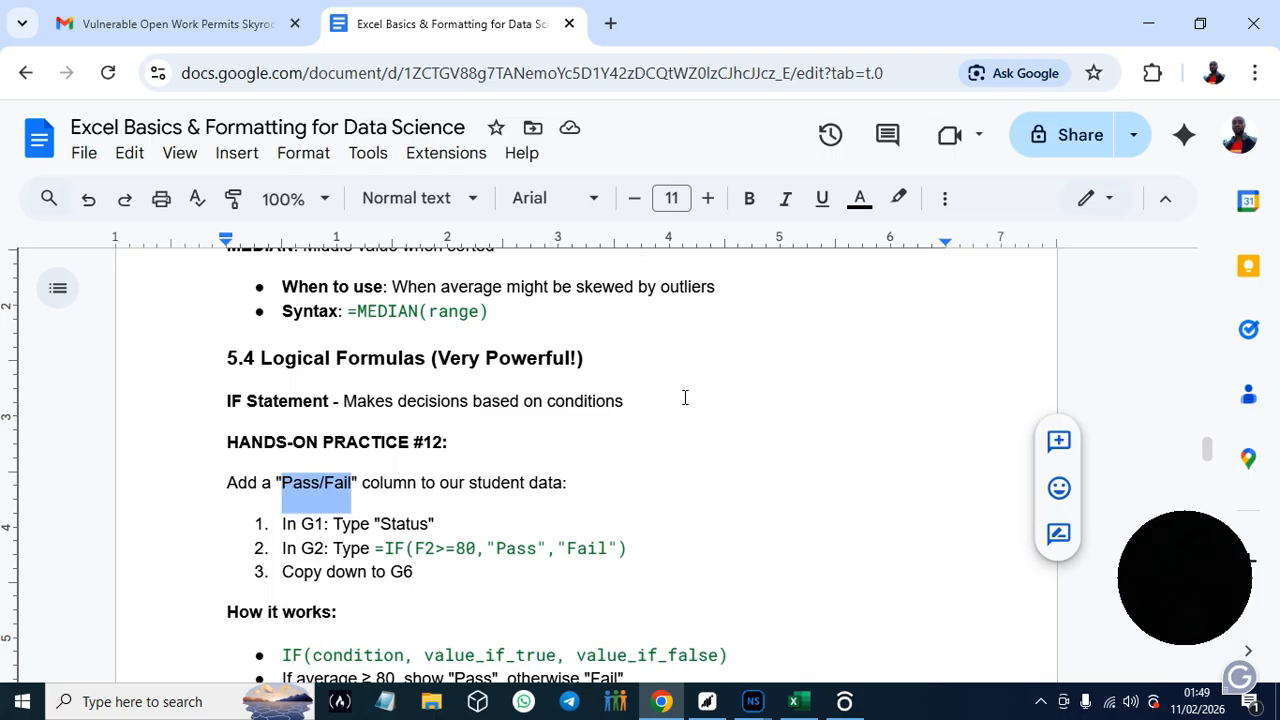
{"action": "left_click", "coordinate": [810, 705]}
{"action": "left_click", "coordinate": [581, 223]}
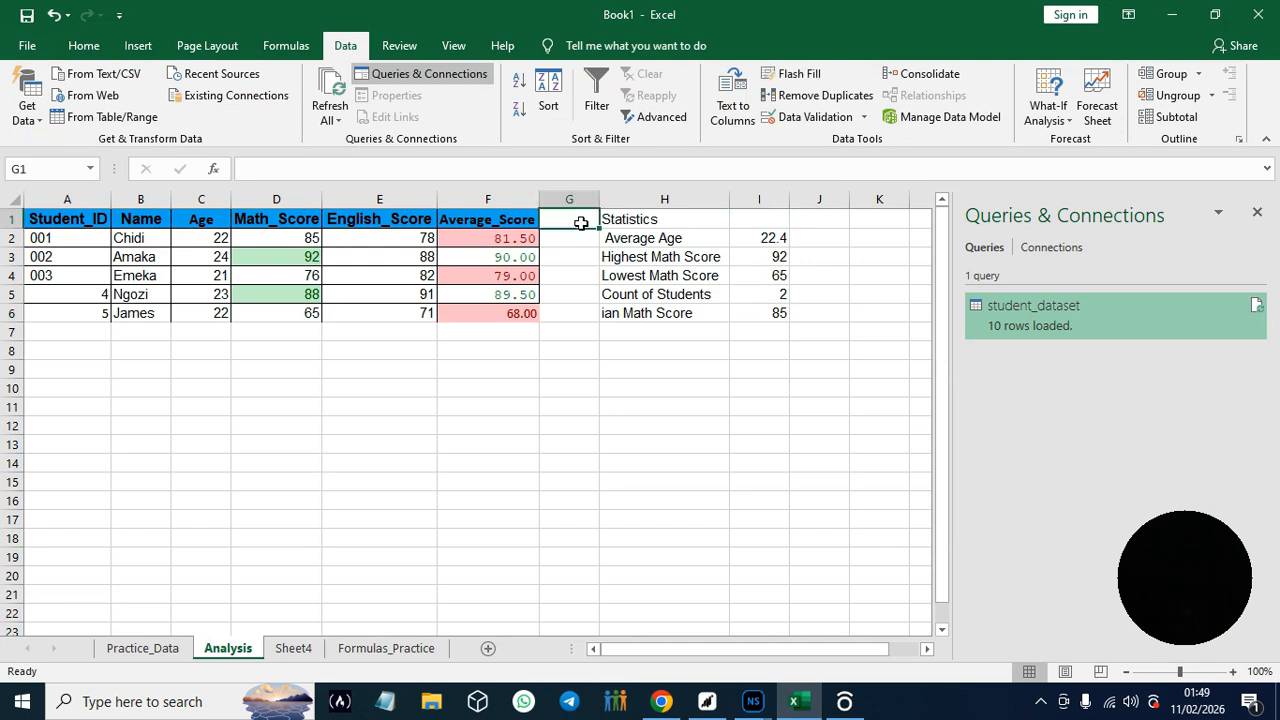
{"action": "key", "text": "ctrl+v"}
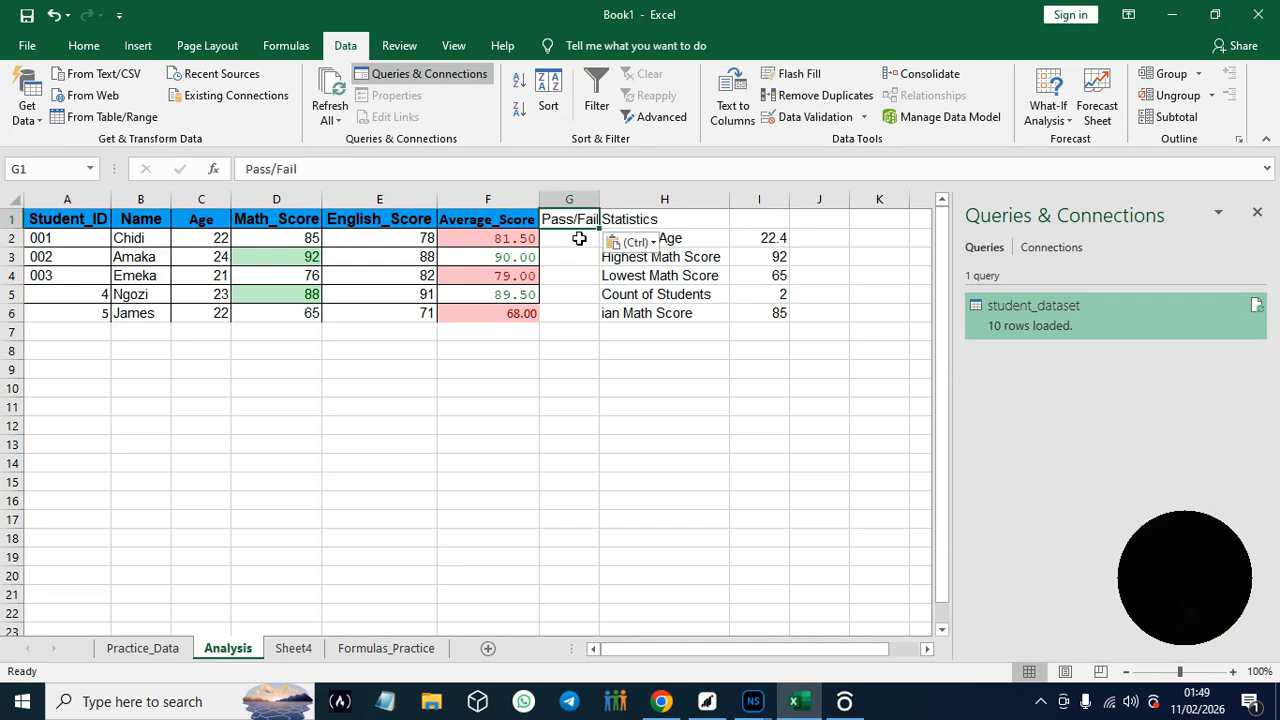
{"action": "left_click_drag", "start_coordinate": [604, 199], "coordinate": [613, 204]}
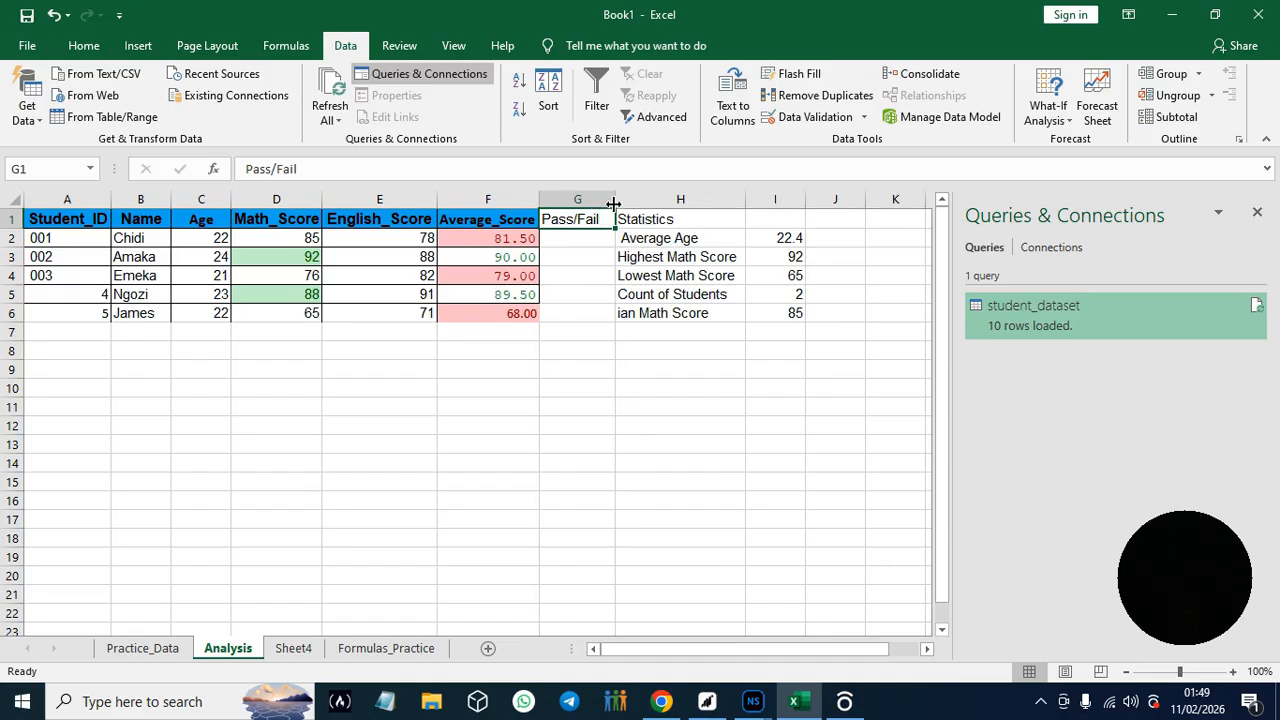
- Copy the formula =IF(F2>=80,"Pass","Fail") from the guide in Chrome into Excel's cell G2 and fill it down to G6
{"action": "left_click", "coordinate": [660, 702]}
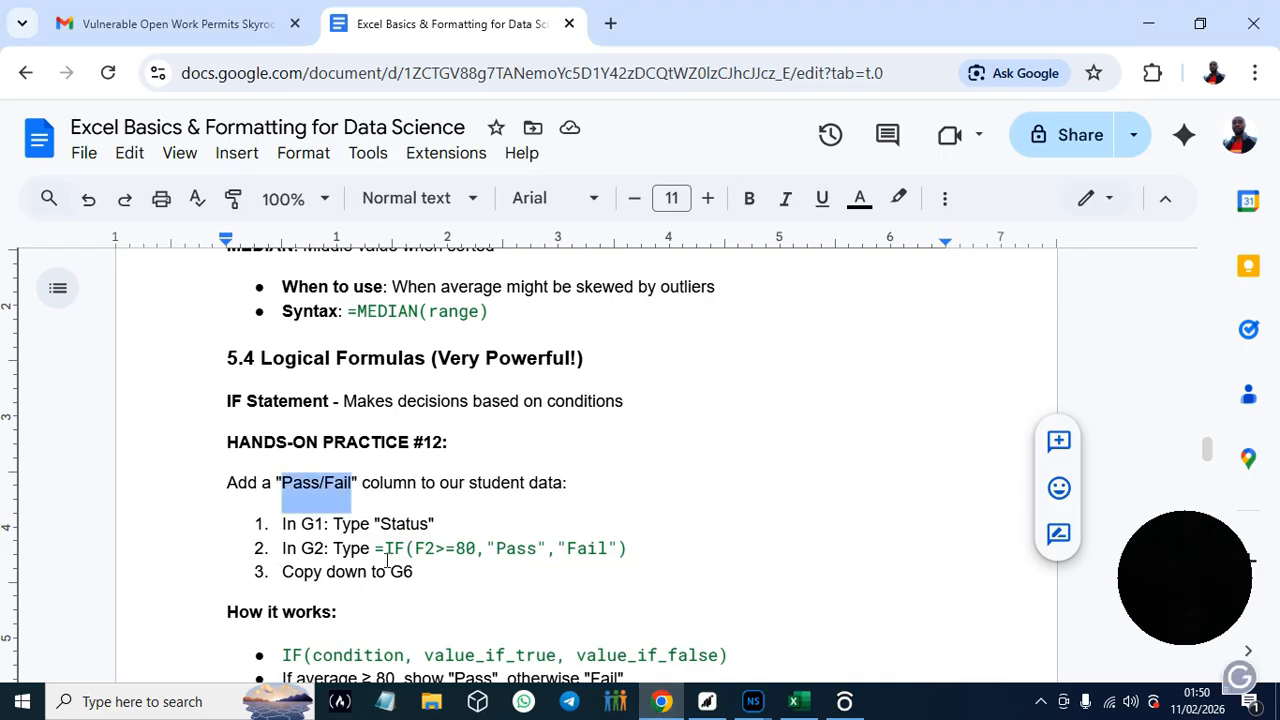
{"action": "left_click_drag", "start_coordinate": [376, 548], "coordinate": [632, 561]}
{"action": "key", "text": "ctrl+c"}
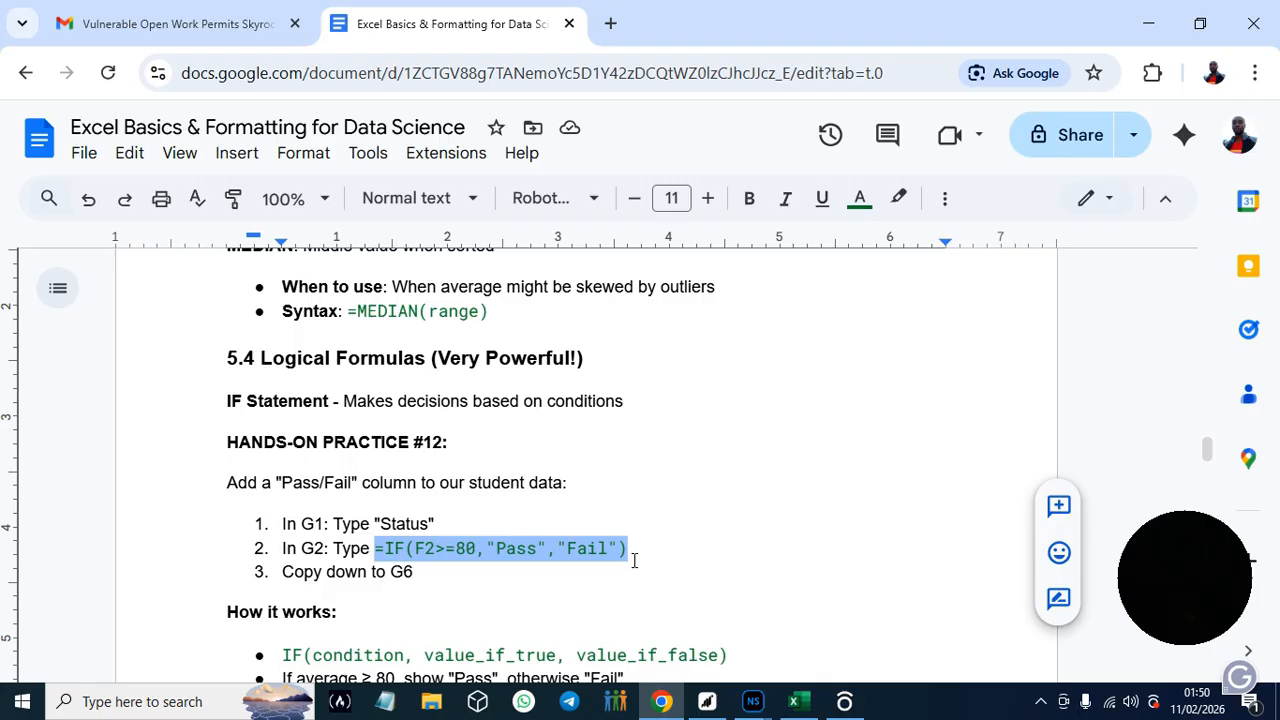
{"action": "left_click", "coordinate": [800, 705]}
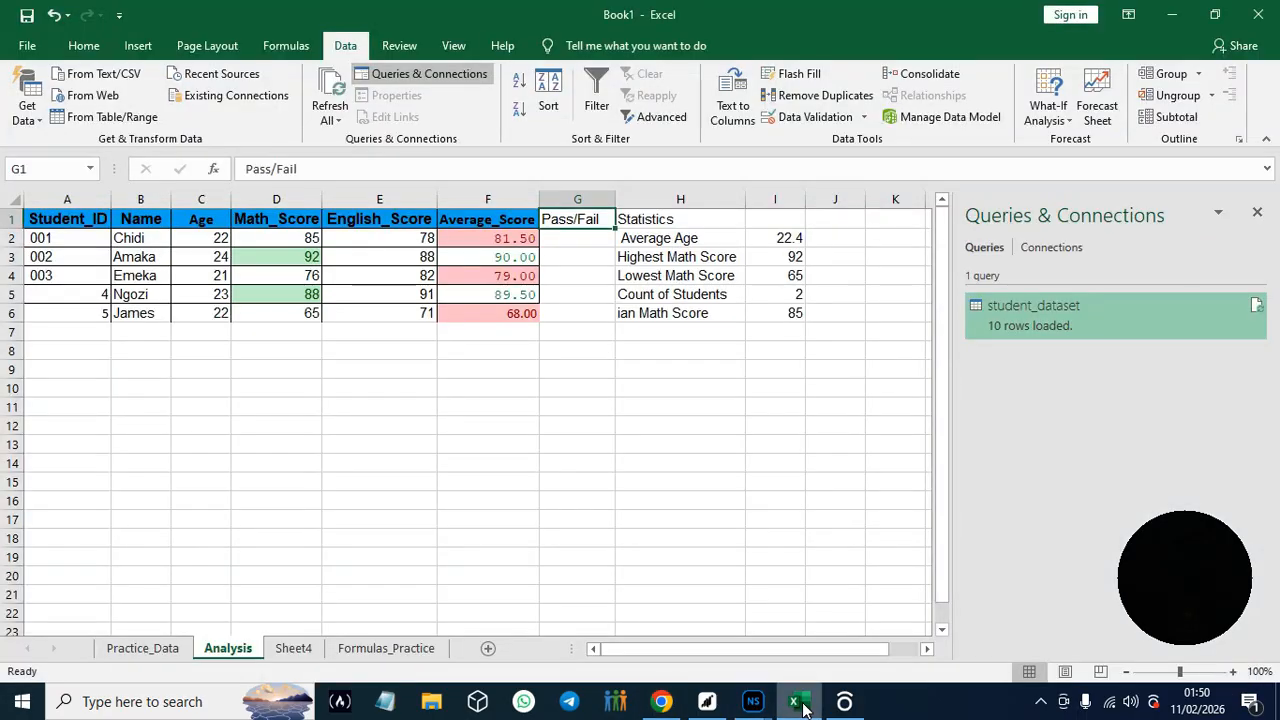
{"action": "left_click", "coordinate": [560, 238]}
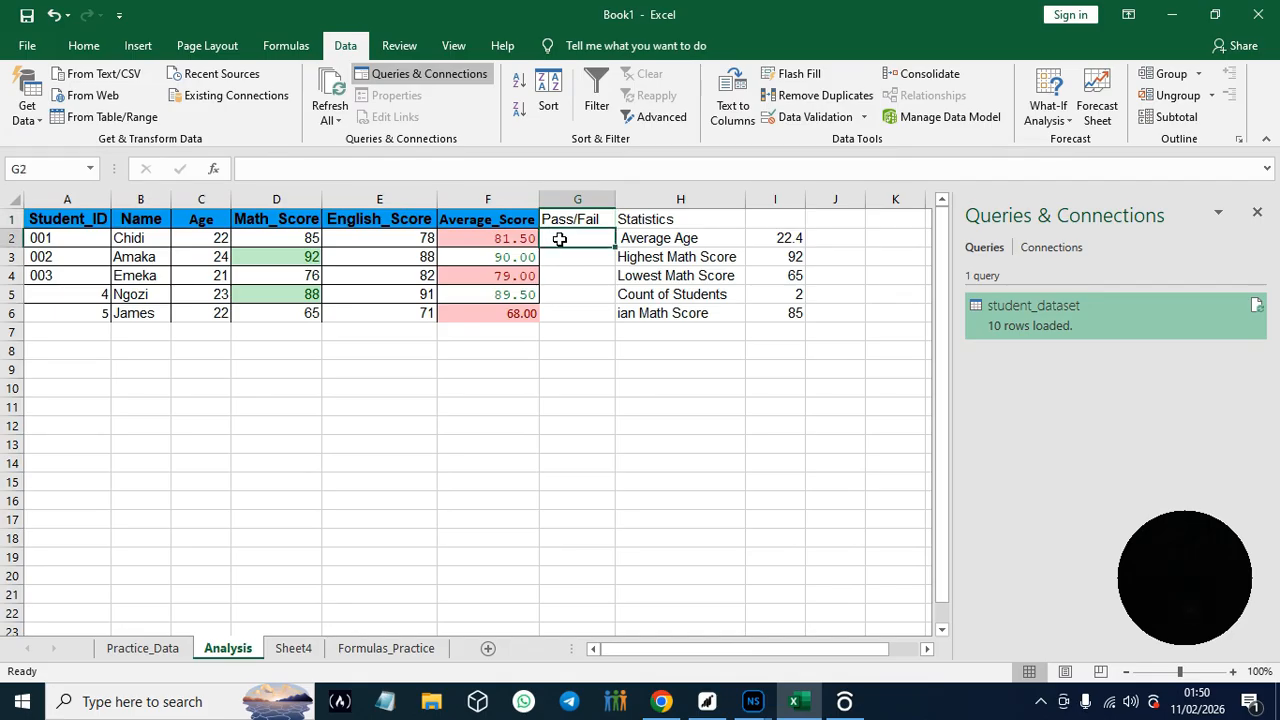
{"action": "key", "text": "ctrl+v"}
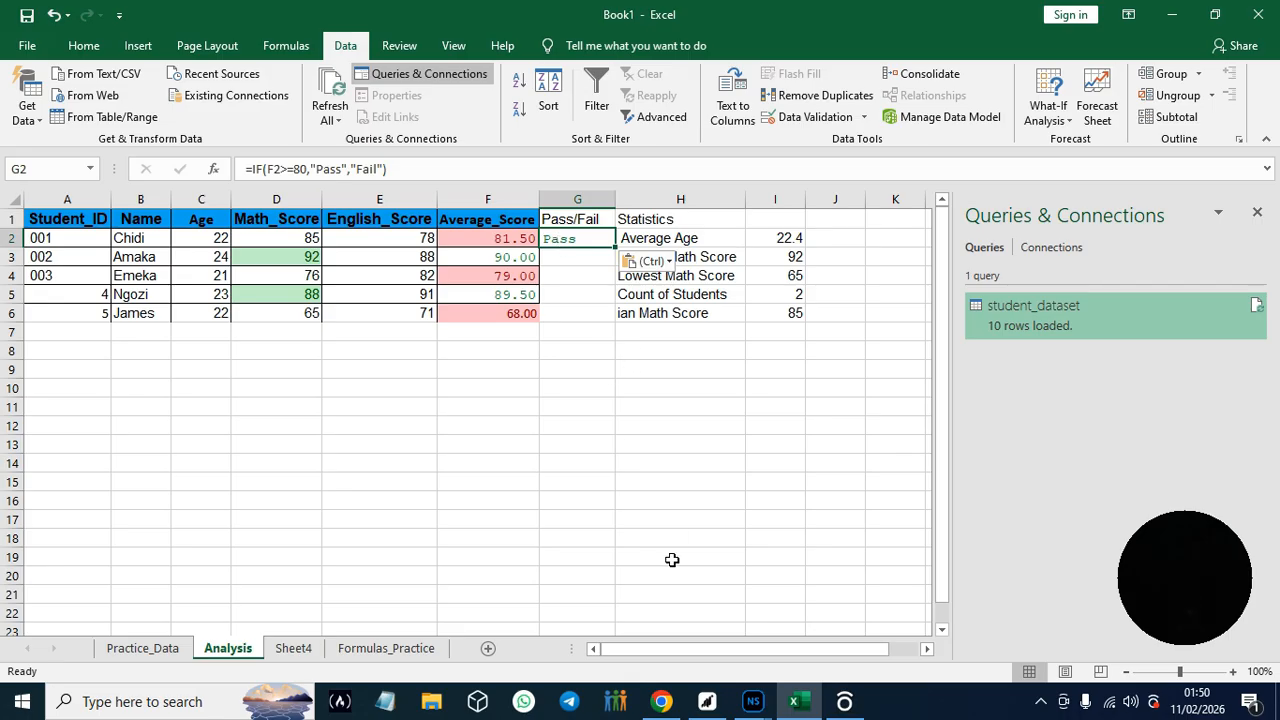
{"action": "left_click_drag", "start_coordinate": [615, 247], "coordinate": [622, 320]}
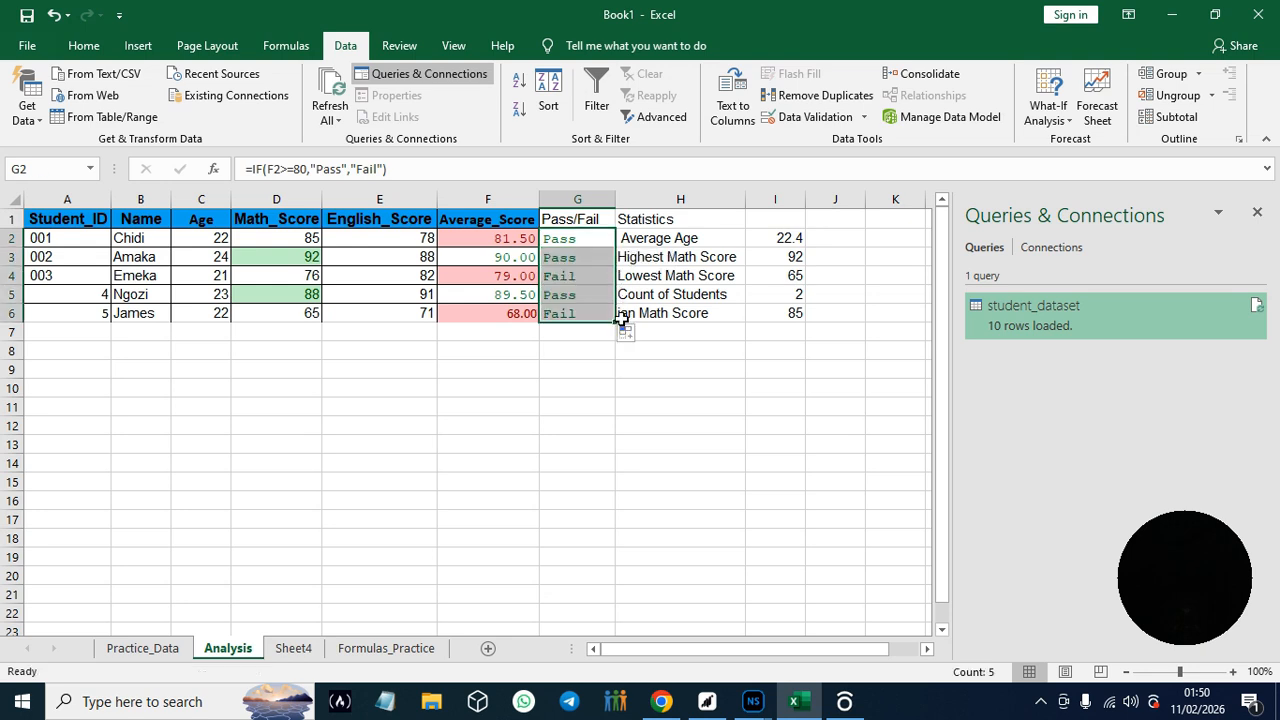
{"action": "left_click", "coordinate": [577, 468]}
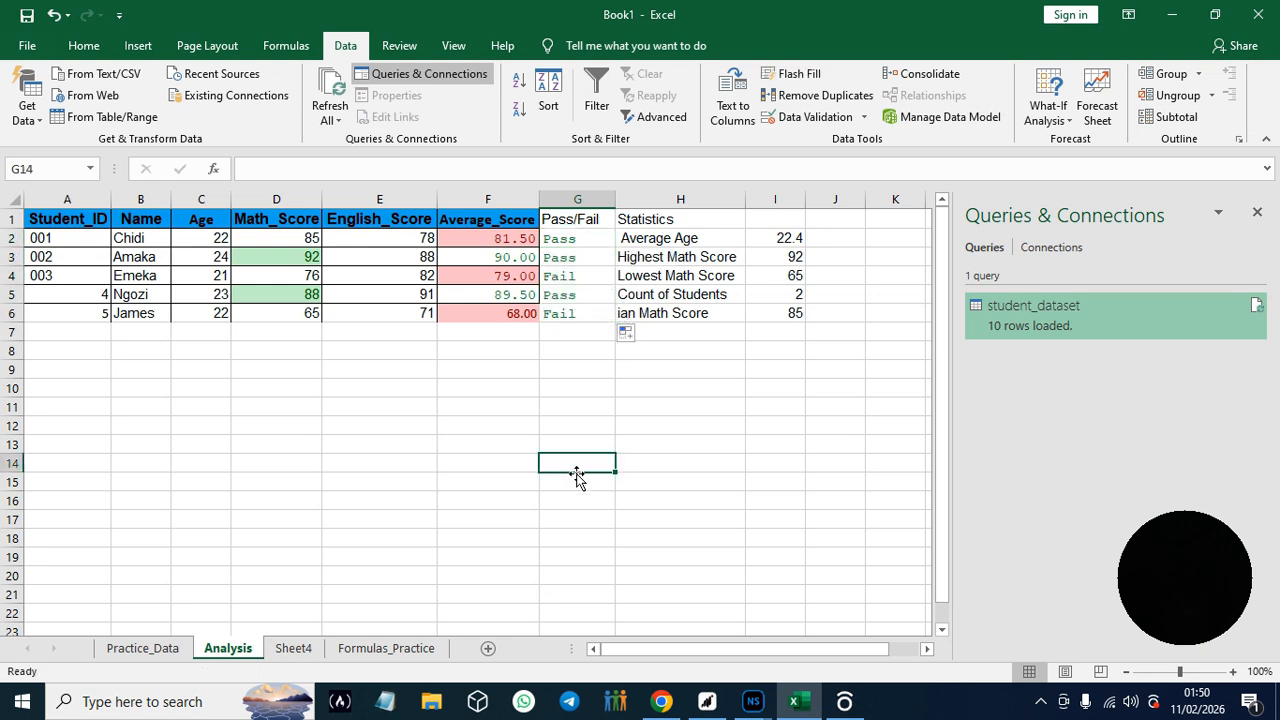
- Switch back to the guide in Chrome and read the IF explanation through to Hands-On Practice #13
{"action": "left_click", "coordinate": [661, 701]}
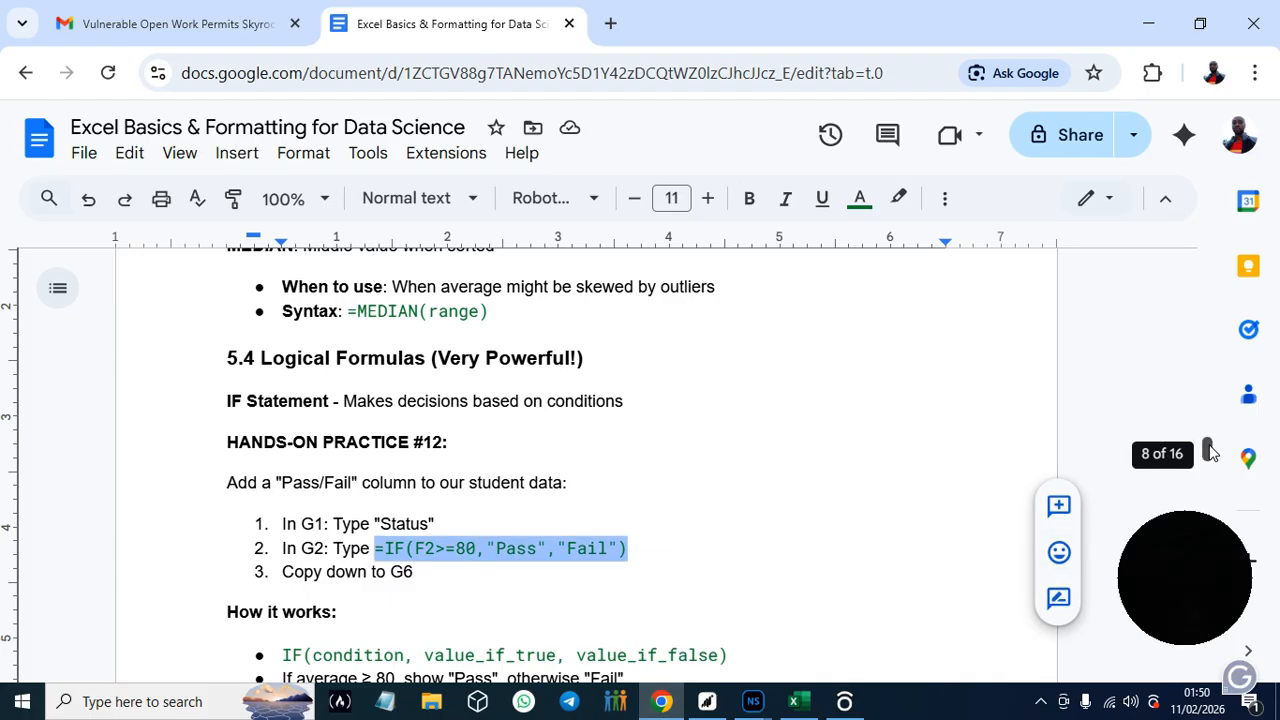
{"action": "scroll", "coordinate": [1210, 452], "scroll_direction": "down", "scroll_amount": 1}
{"action": "left_click_drag", "start_coordinate": [1210, 452], "coordinate": [1210, 458]}
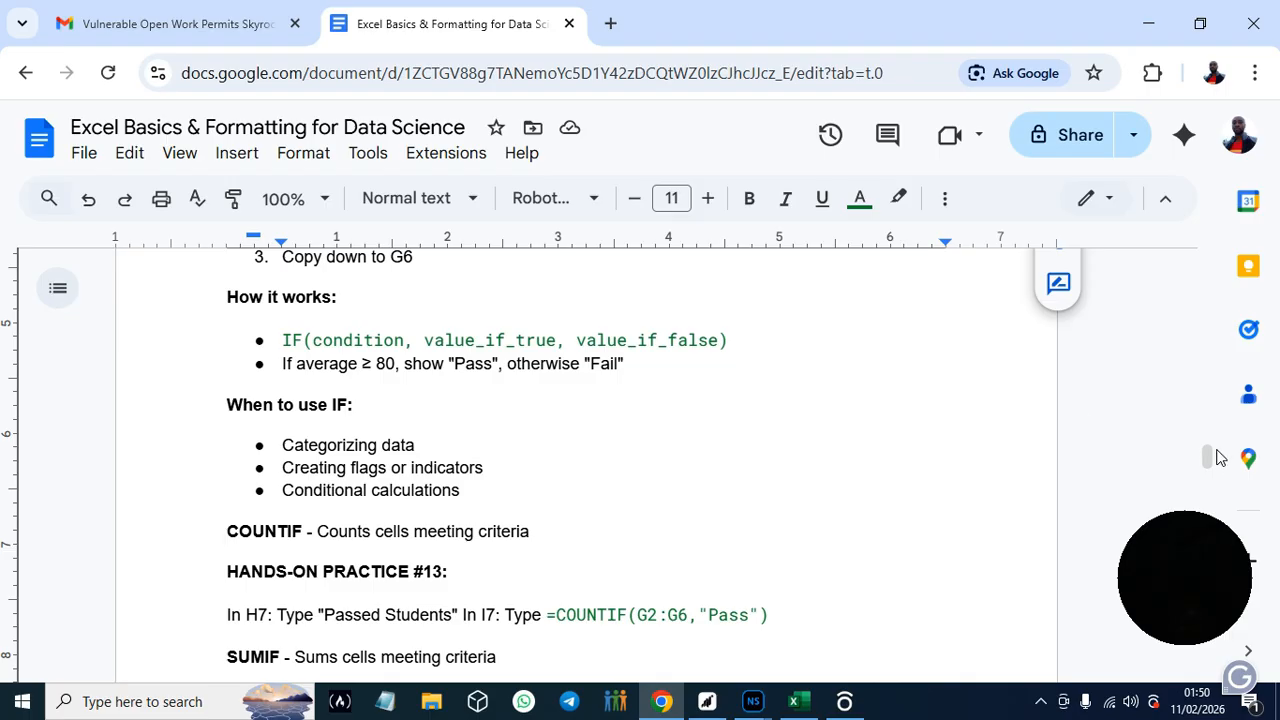
- Copy Passed Students from the guide's Hands-On Practice #13 and paste it into cell H7 of the Analysis sheet in Excel
{"action": "scroll", "coordinate": [1210, 457], "scroll_direction": "down", "scroll_amount": 1}
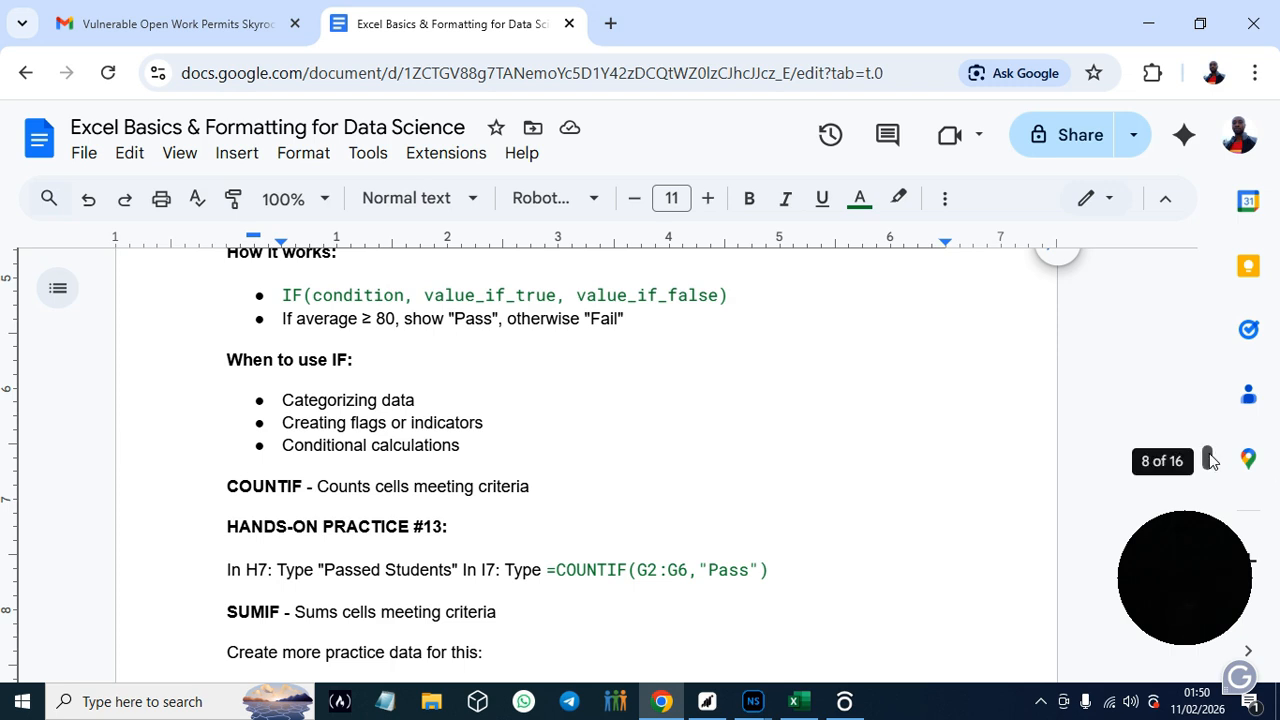
{"action": "scroll", "coordinate": [1208, 460], "scroll_direction": "down", "scroll_amount": 2}
{"action": "scroll", "coordinate": [1208, 460], "scroll_direction": "up", "scroll_amount": 3}
{"action": "scroll", "coordinate": [1208, 460], "scroll_direction": "down", "scroll_amount": 1}
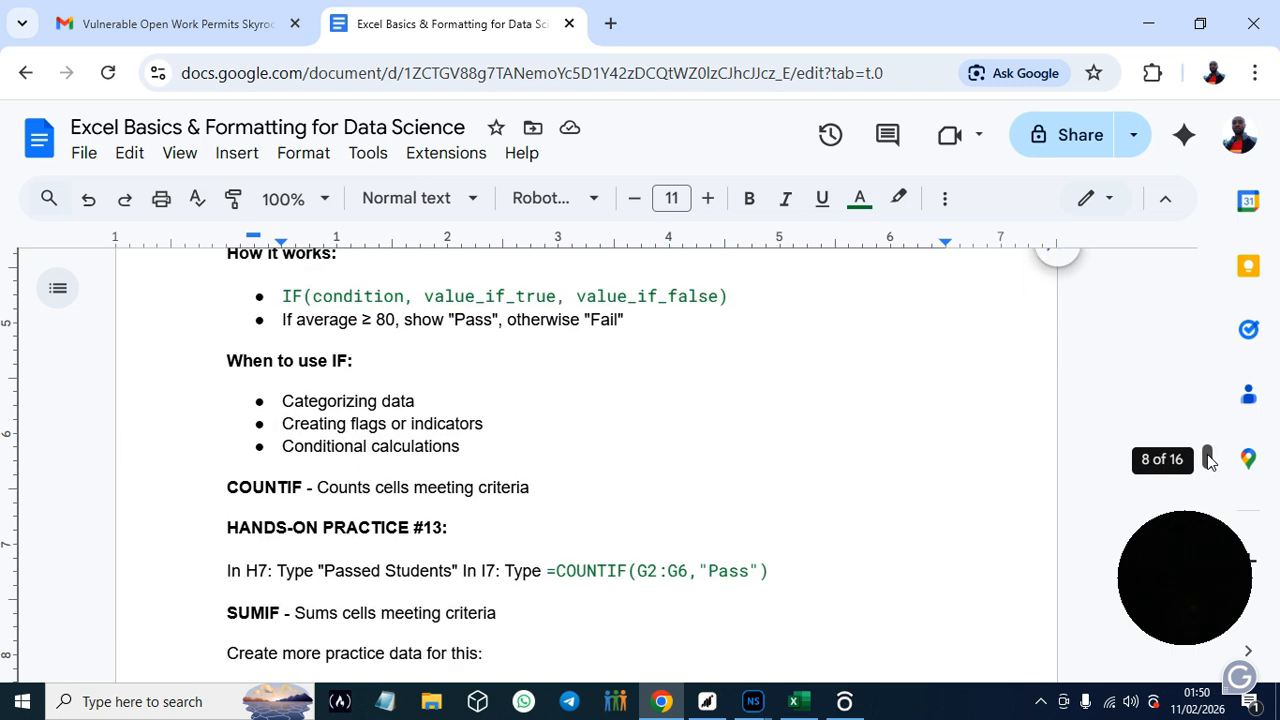
{"action": "scroll", "coordinate": [1208, 460], "scroll_direction": "down", "scroll_amount": 1}
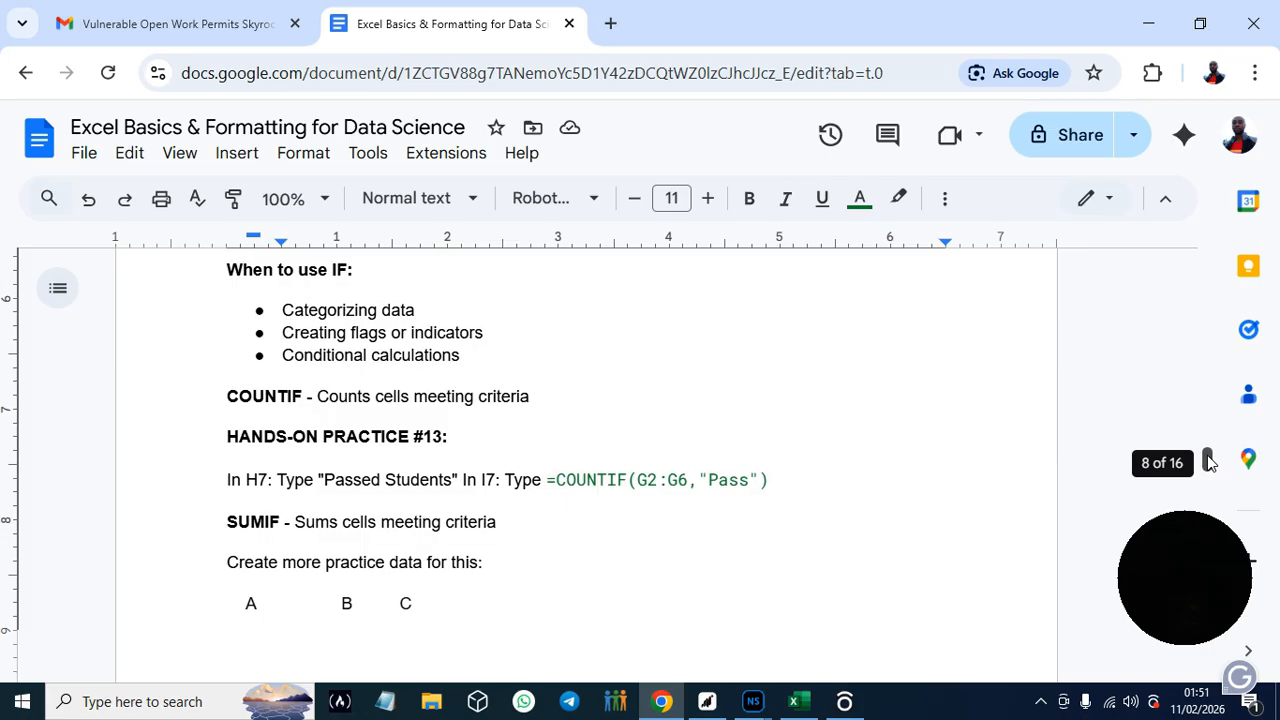
{"action": "scroll", "coordinate": [1208, 460], "scroll_direction": "down", "scroll_amount": 1}
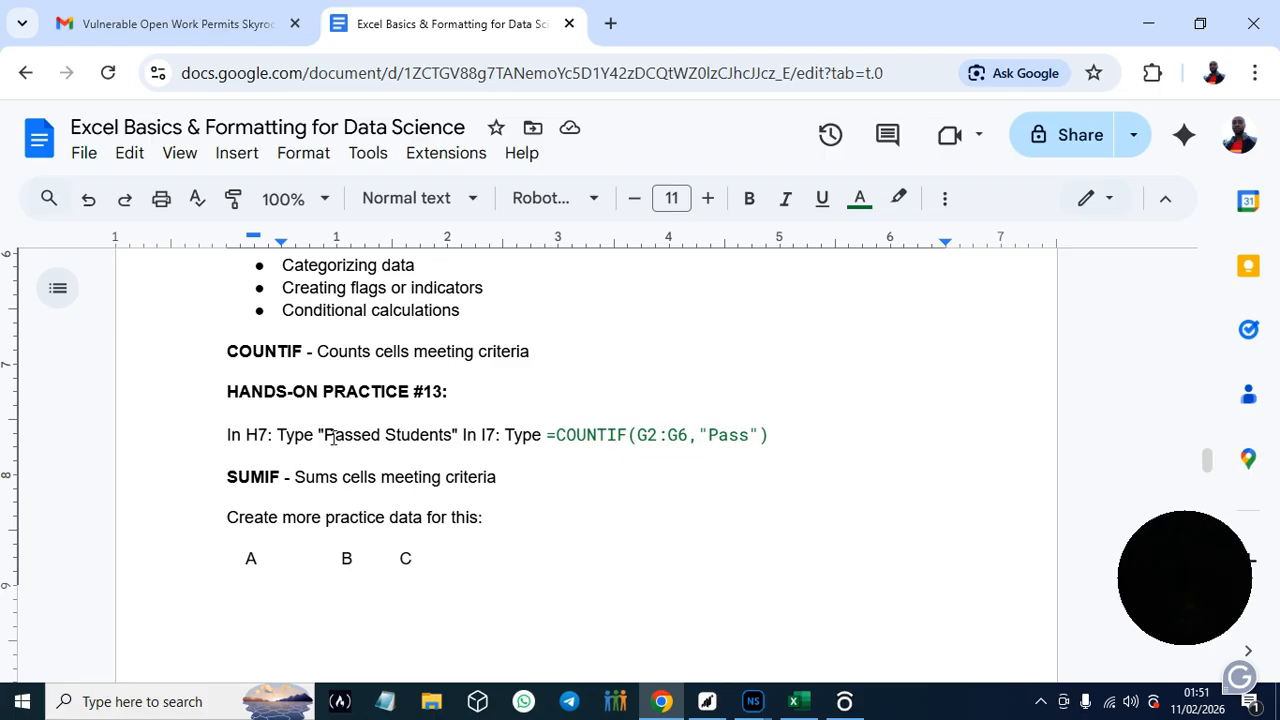
{"action": "left_click_drag", "start_coordinate": [326, 434], "coordinate": [456, 430]}
{"action": "key", "text": "ctrl+c"}
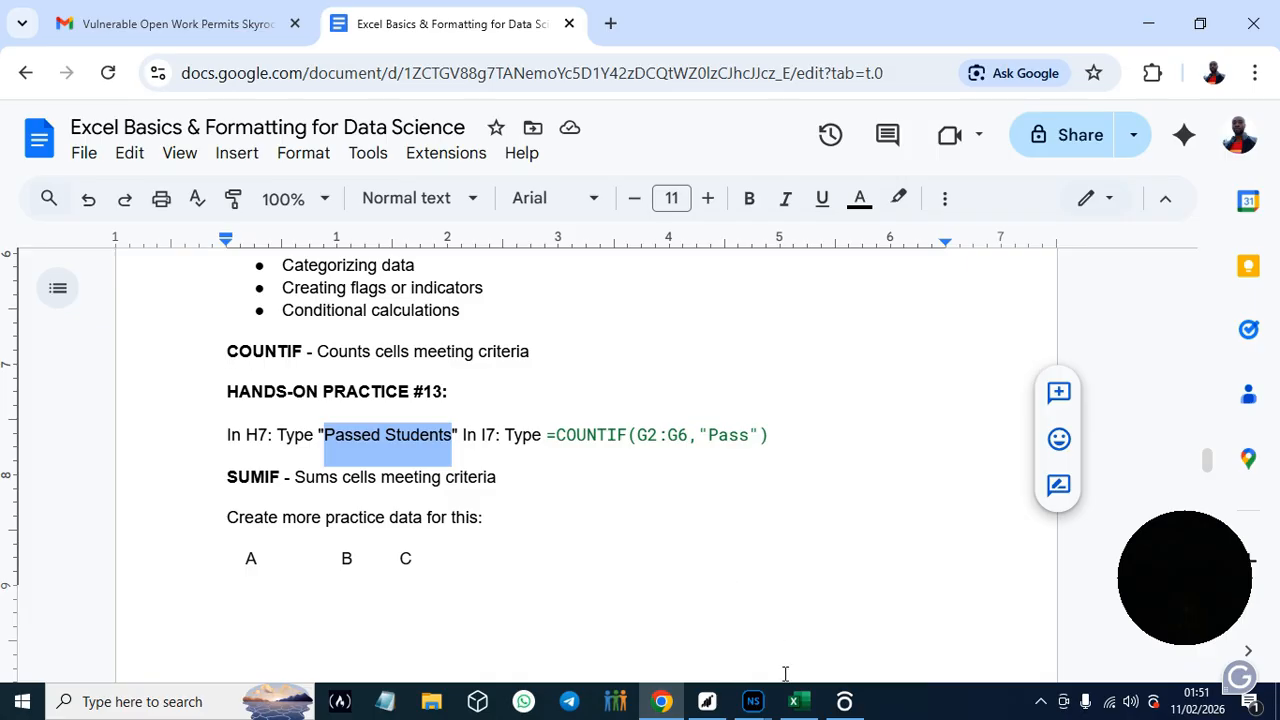
{"action": "left_click", "coordinate": [797, 703]}
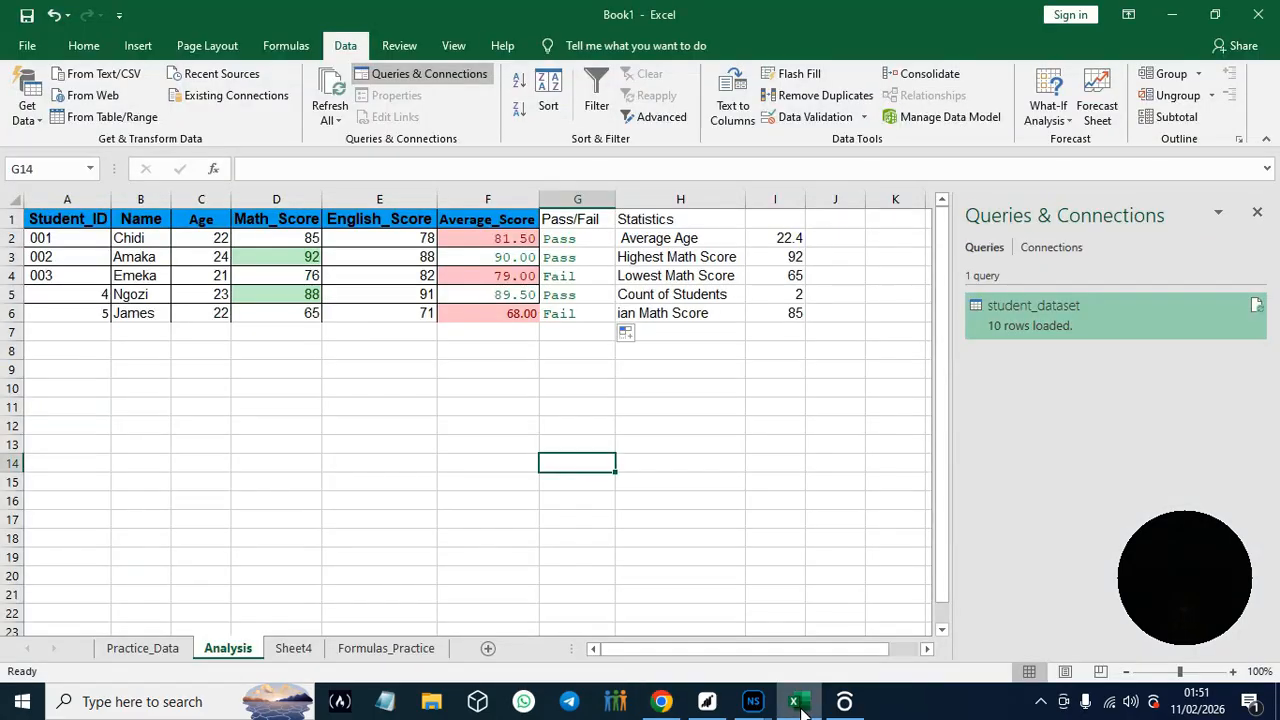
{"action": "left_click", "coordinate": [660, 331]}
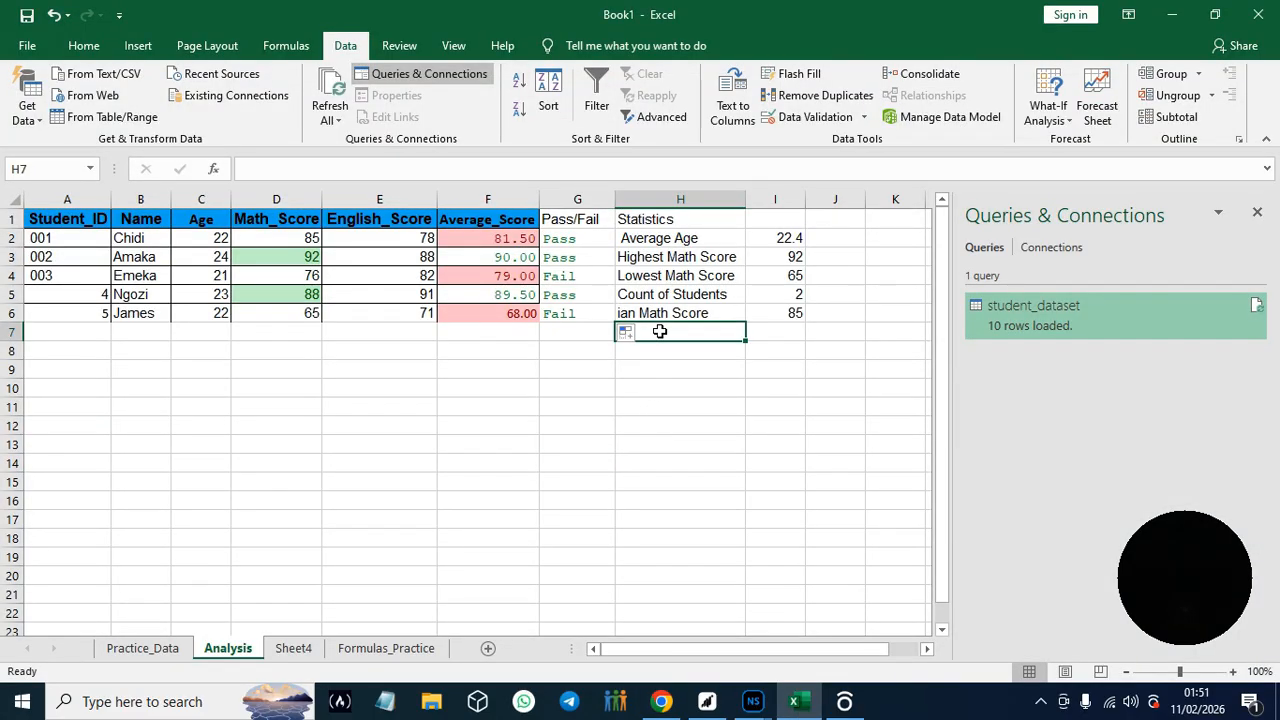
{"action": "key", "text": "ctrl+v"}
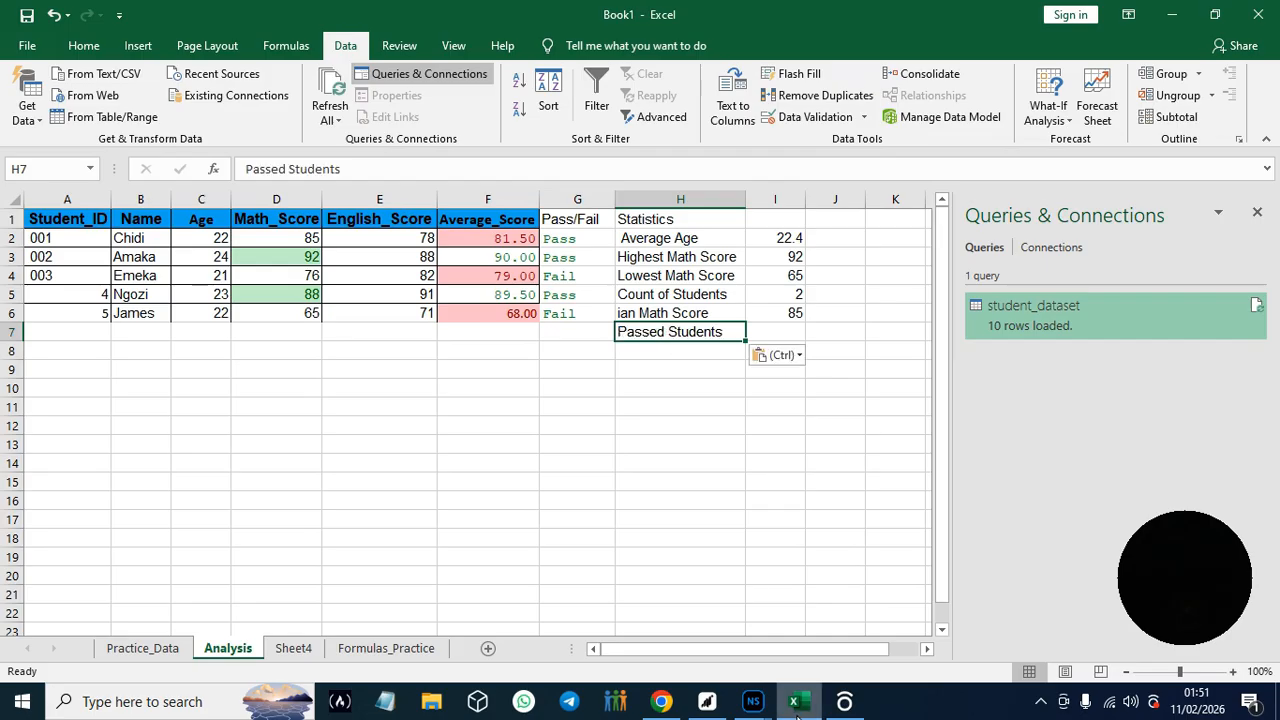
- Copy the formula =COUNTIF(G2:G6,"Pass") from the guide in Chrome into Excel's cell I7
{"action": "left_click", "coordinate": [661, 701]}
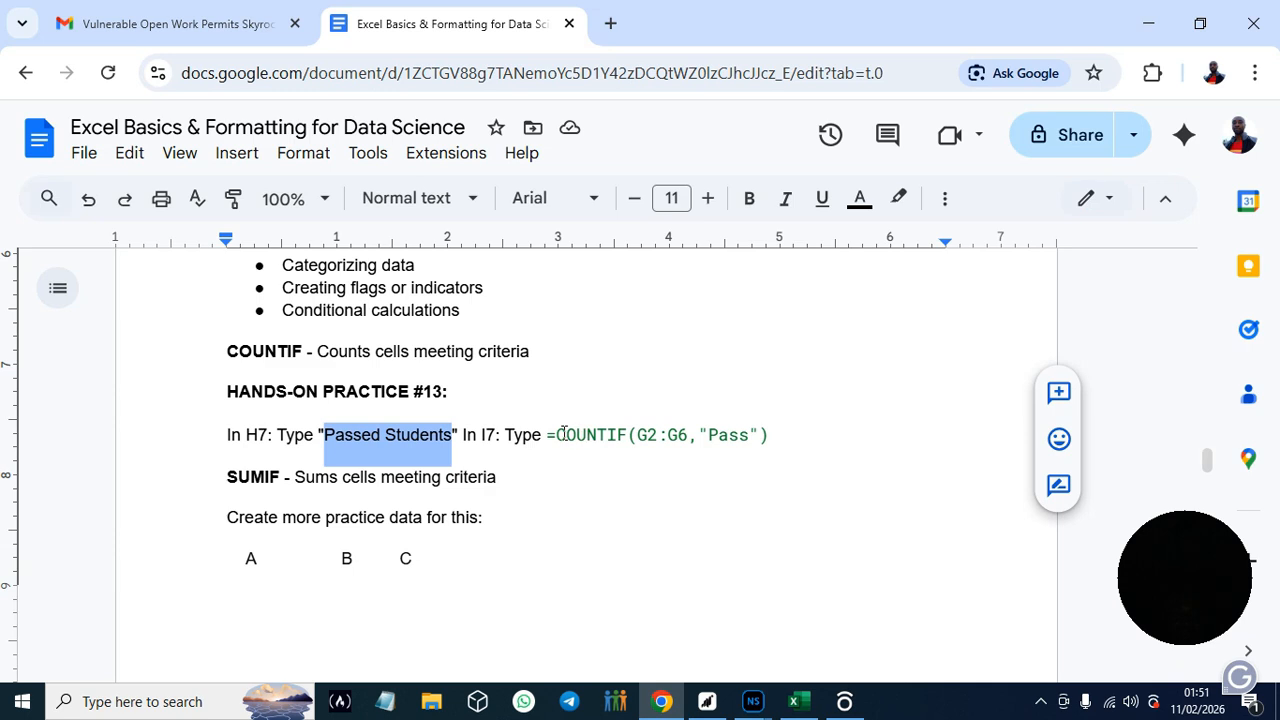
{"action": "left_click_drag", "start_coordinate": [547, 435], "coordinate": [770, 432]}
{"action": "key", "text": "ctrl+c"}
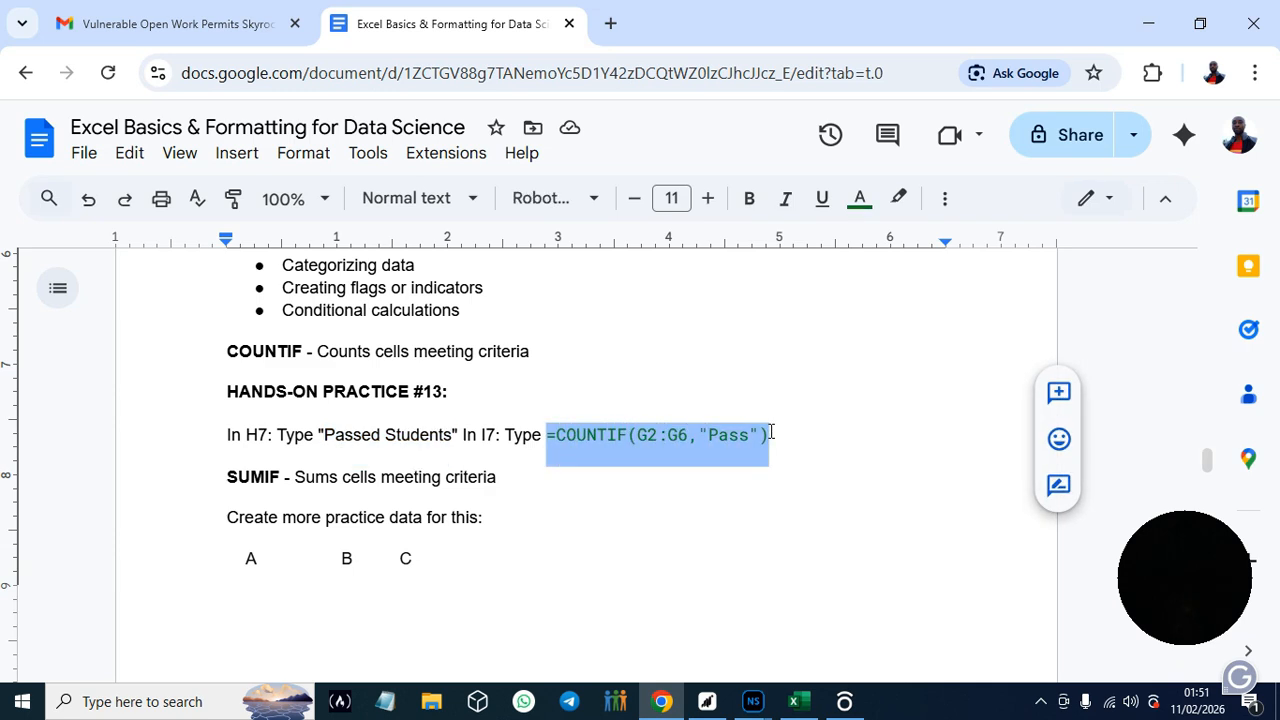
{"action": "left_click", "coordinate": [661, 706]}
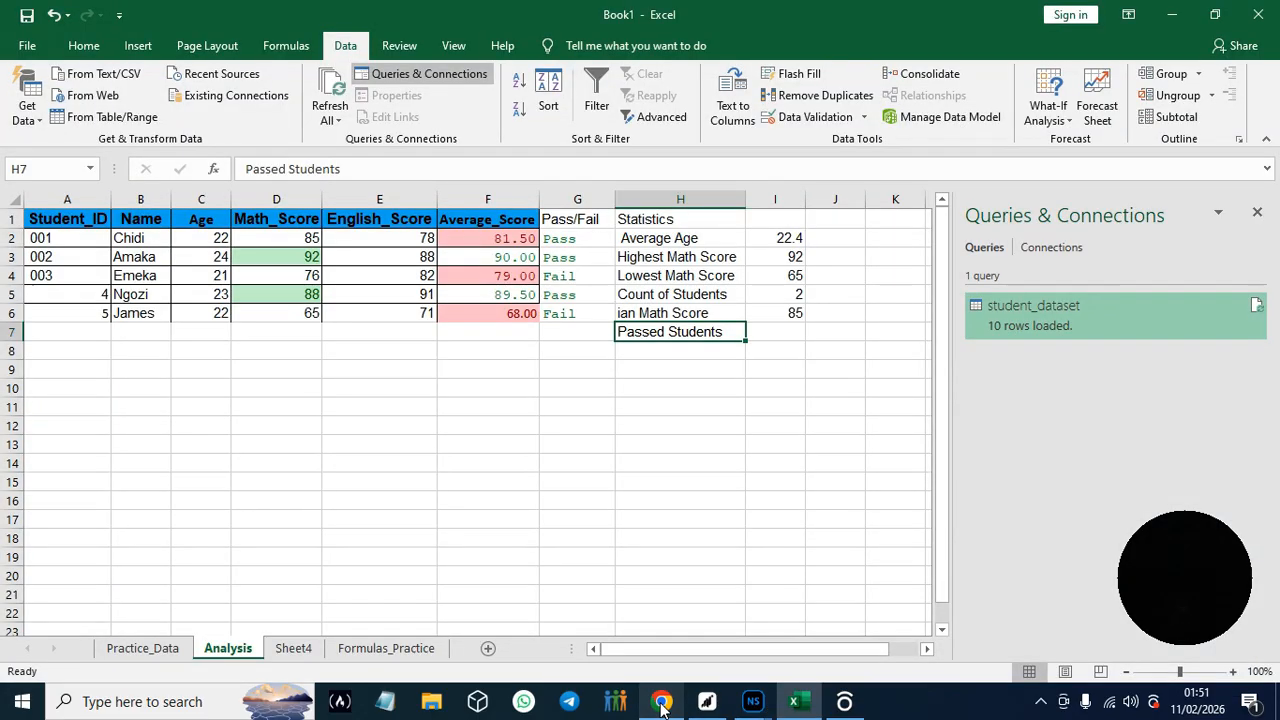
{"action": "left_click", "coordinate": [787, 334]}
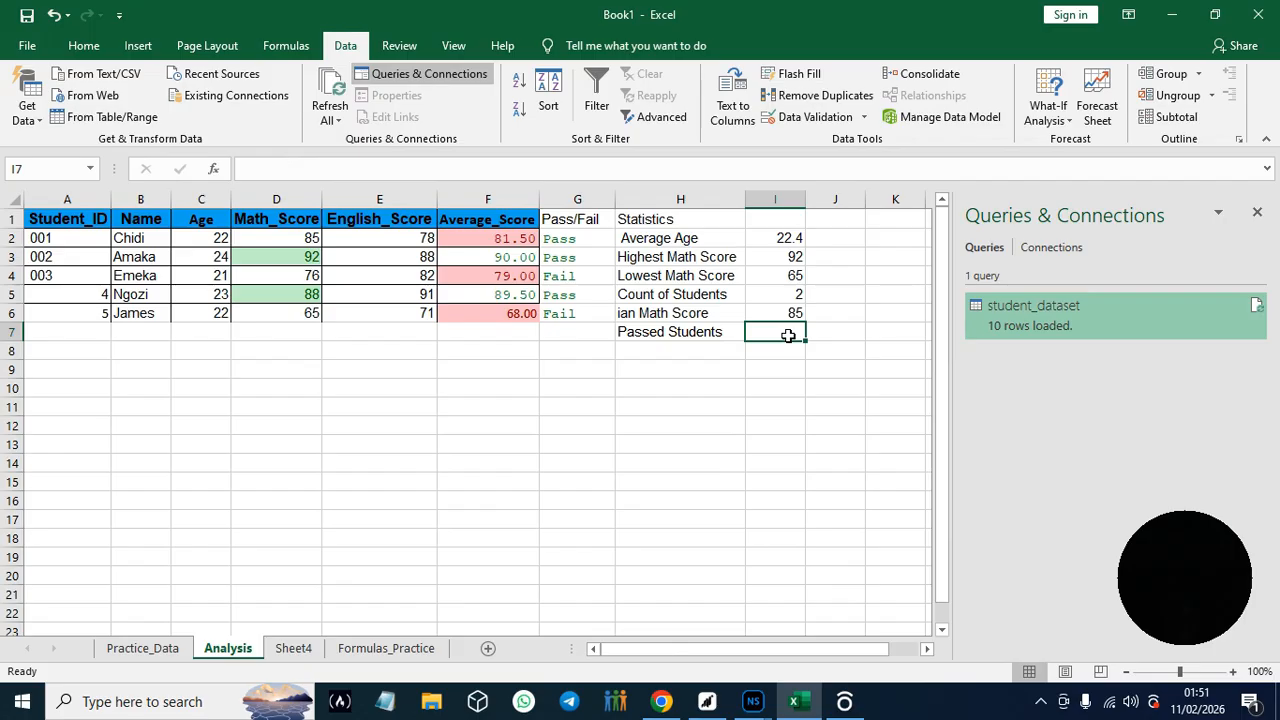
{"action": "left_click", "coordinate": [662, 706]}
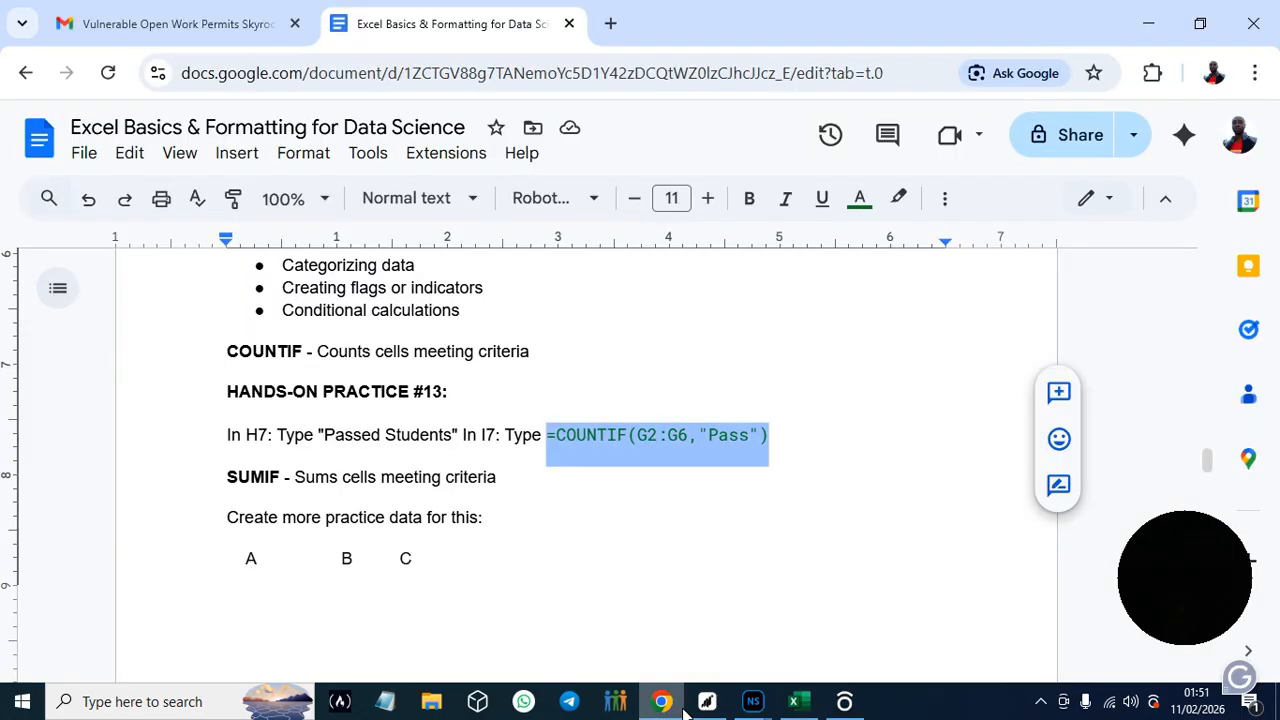
{"action": "left_click", "coordinate": [793, 701]}
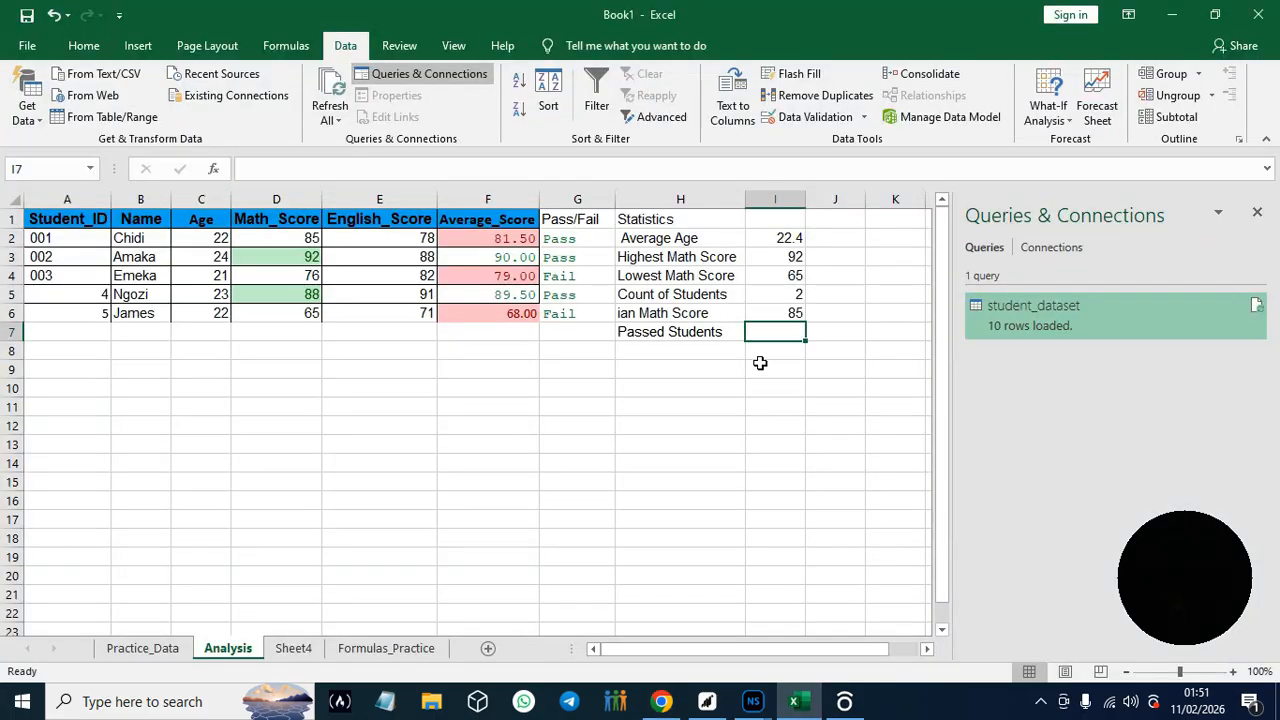
{"action": "key", "text": "ctrl+v"}
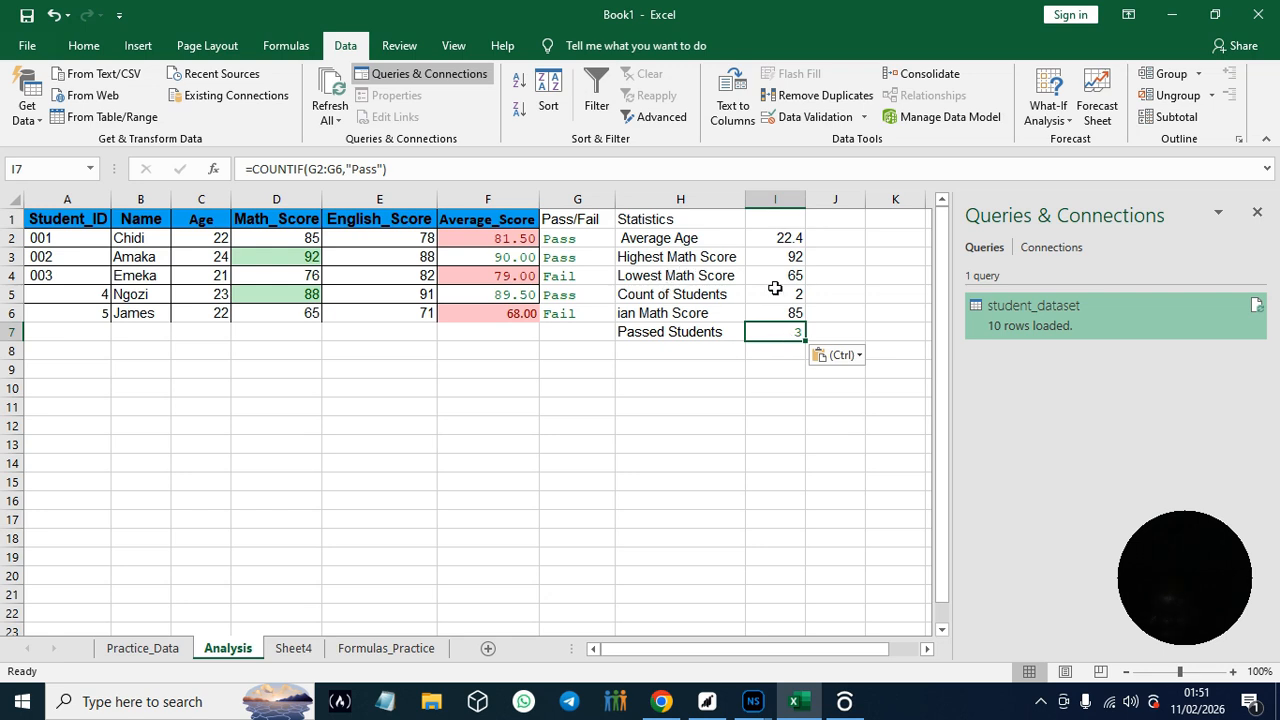
{"action": "left_click", "coordinate": [637, 316]}
{"action": "key", "text": "Down"}
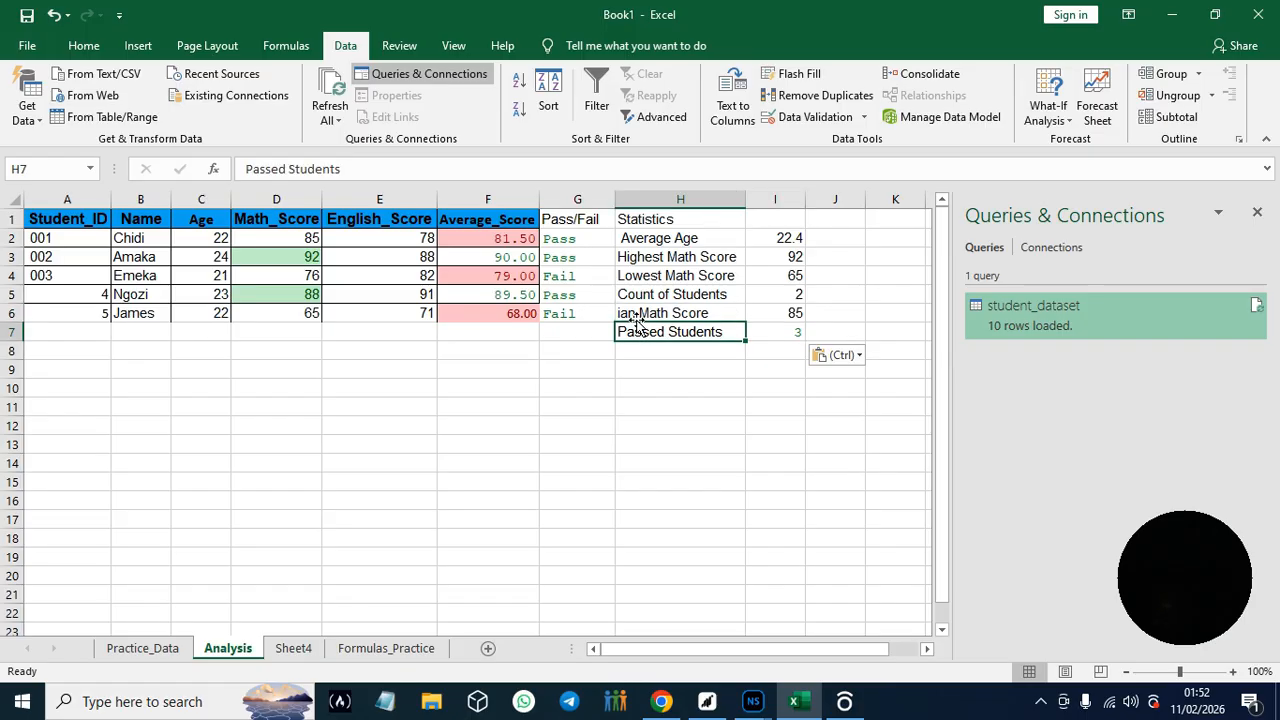
{"action": "left_click", "coordinate": [637, 316]}
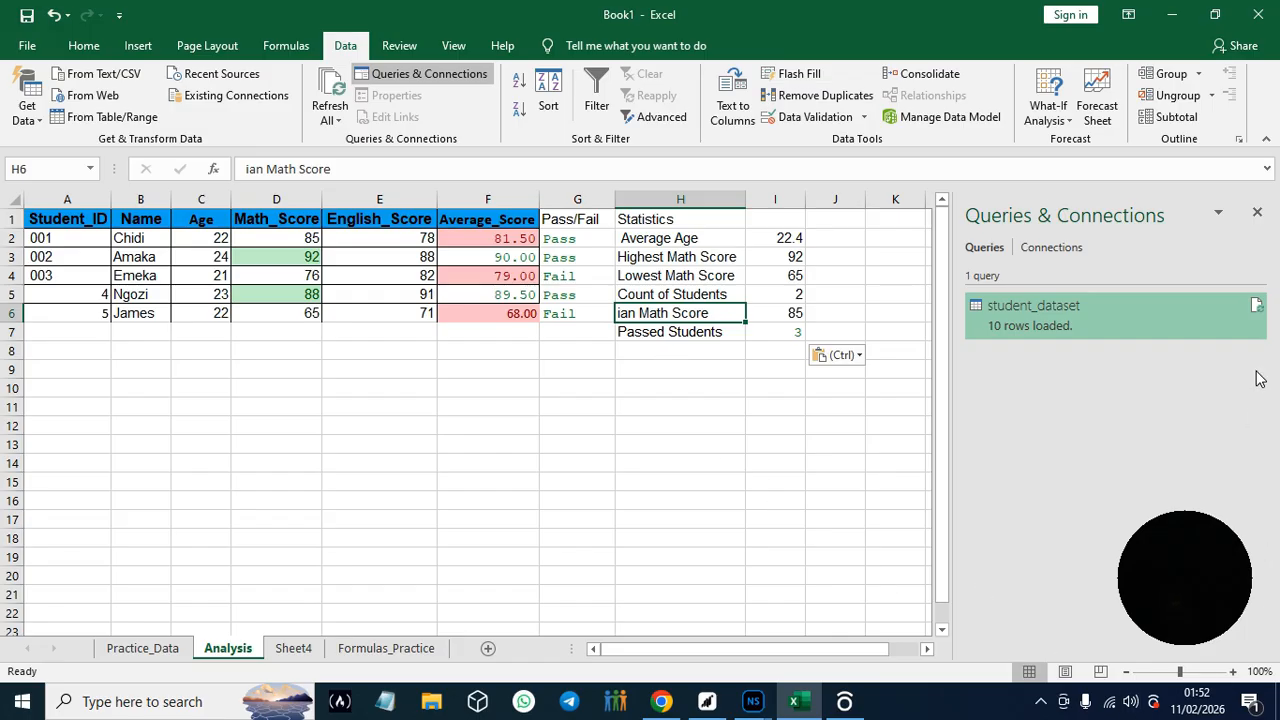
- Switch back to the guide in Chrome and read the SUMIF section through to Hands-On Practice #14 under 5.5 Text Formulas
{"action": "left_click", "coordinate": [662, 703]}
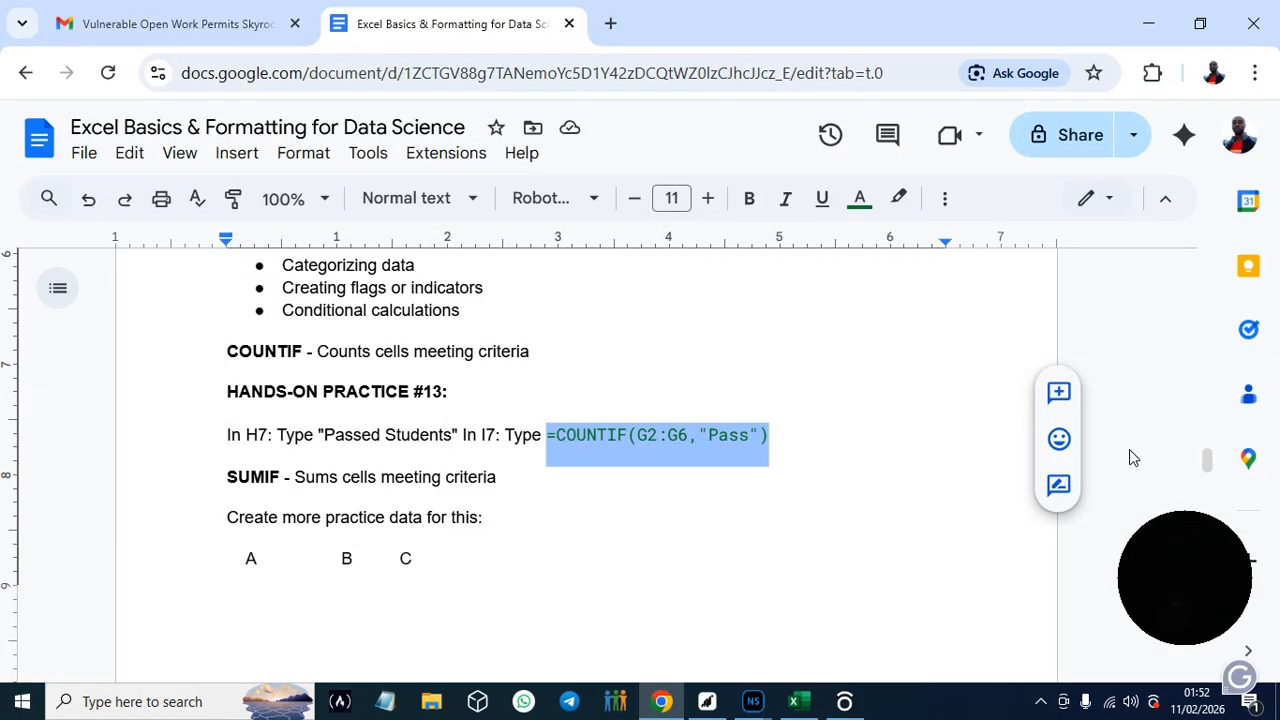
{"action": "scroll", "coordinate": [1207, 466], "scroll_direction": "down", "scroll_amount": 1}
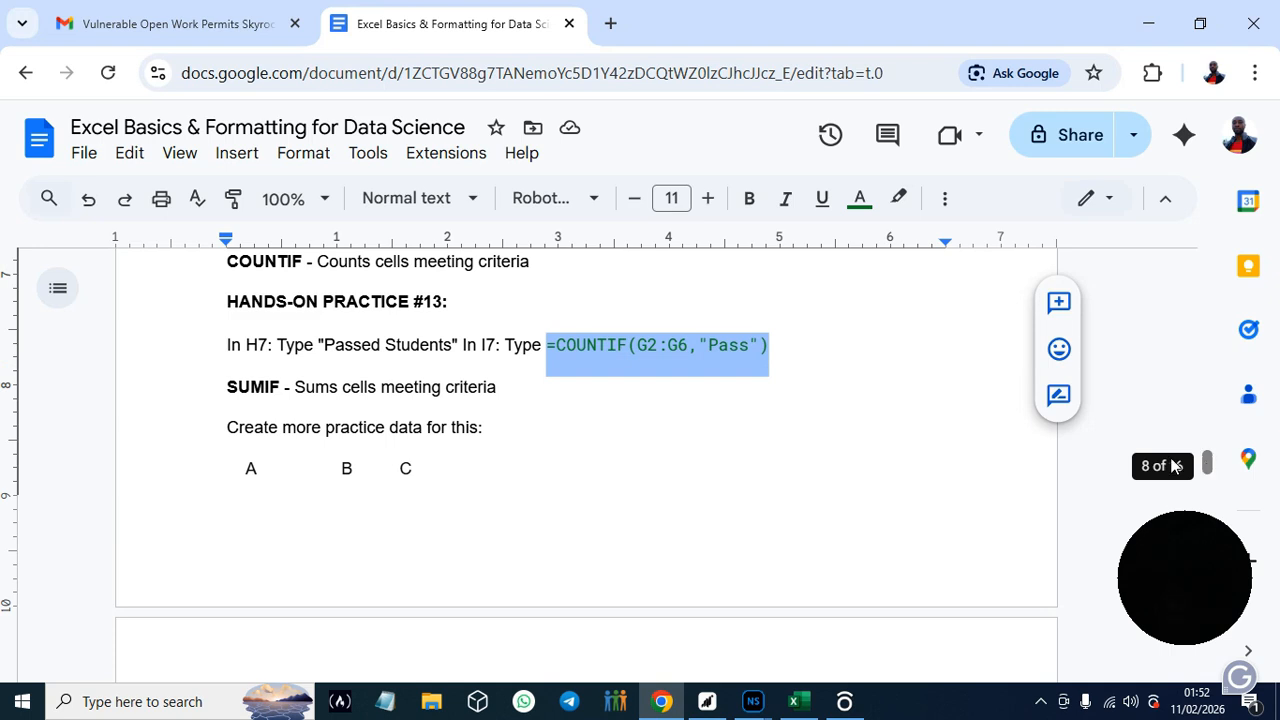
{"action": "mouse_move", "coordinate": [1210, 466]}
{"action": "left_mouse_down"}
{"action": "mouse_move", "coordinate": [1213, 486]}
{"action": "mouse_move", "coordinate": [1212, 461]}
{"action": "left_mouse_up"}
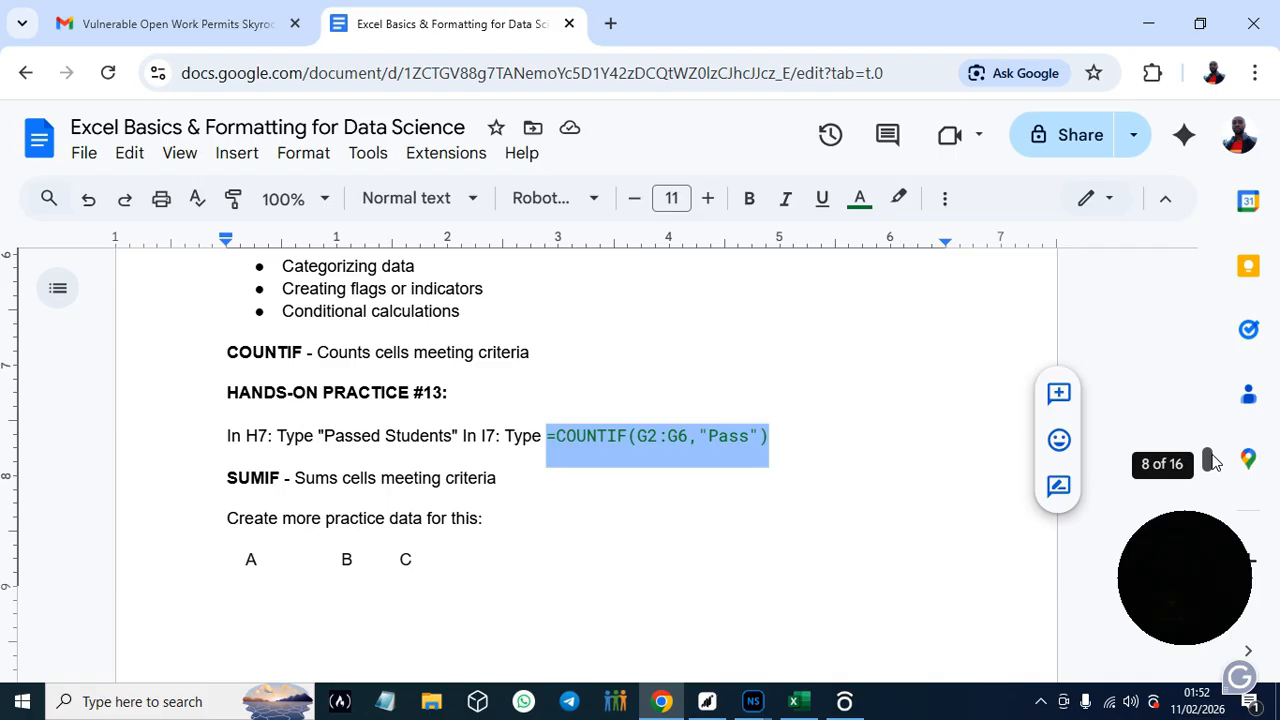
{"action": "left_click_drag", "start_coordinate": [1208, 460], "coordinate": [1208, 463]}
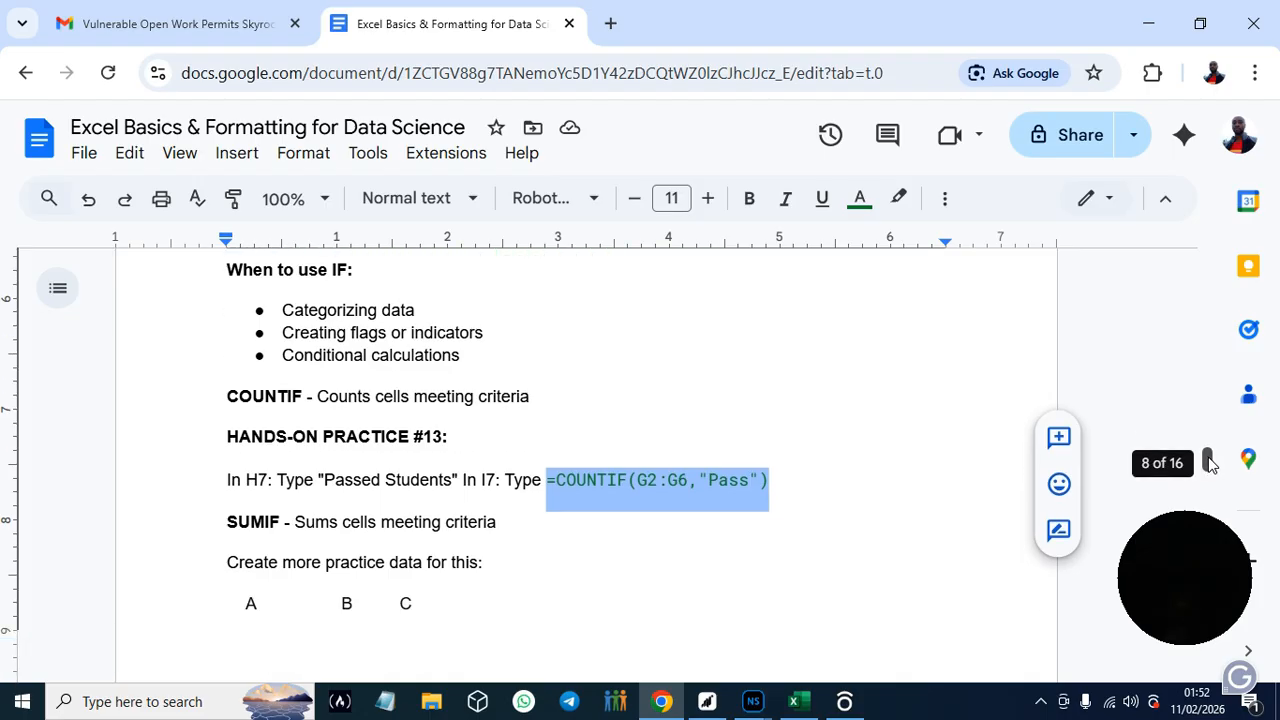
{"action": "left_click_drag", "start_coordinate": [1208, 461], "coordinate": [1212, 468]}
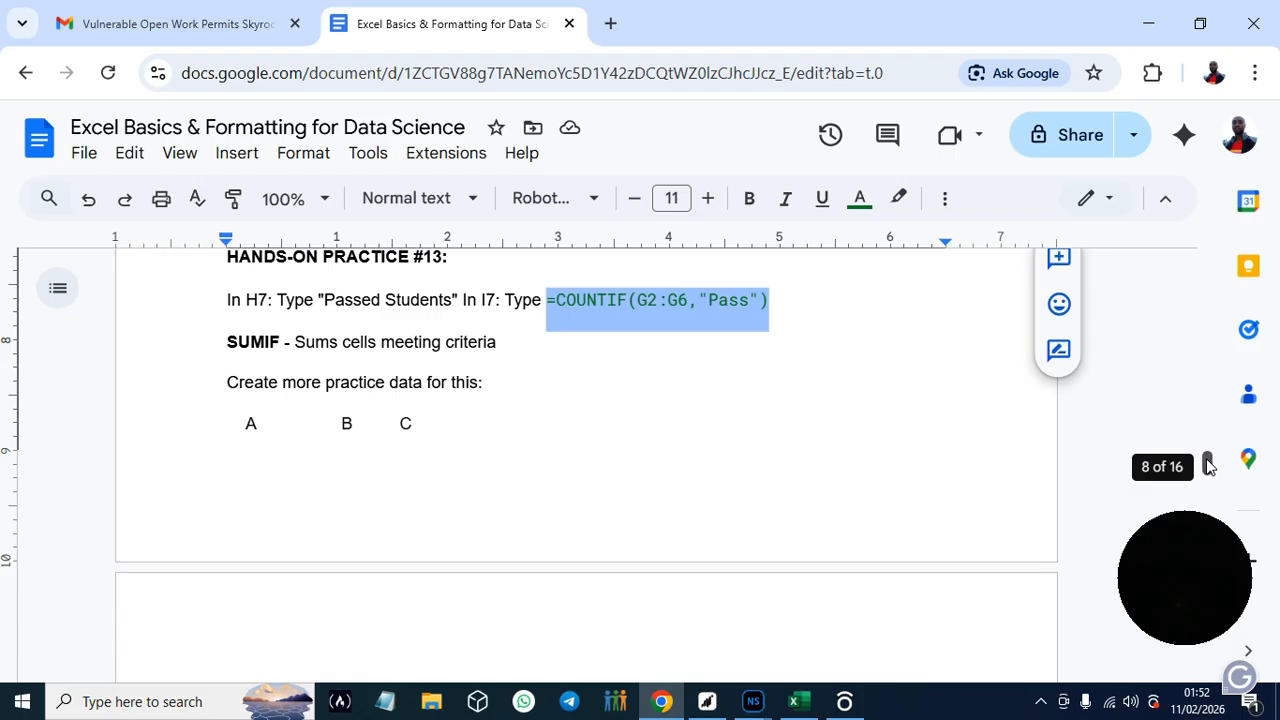
{"action": "left_click_drag", "start_coordinate": [1209, 466], "coordinate": [1211, 477]}
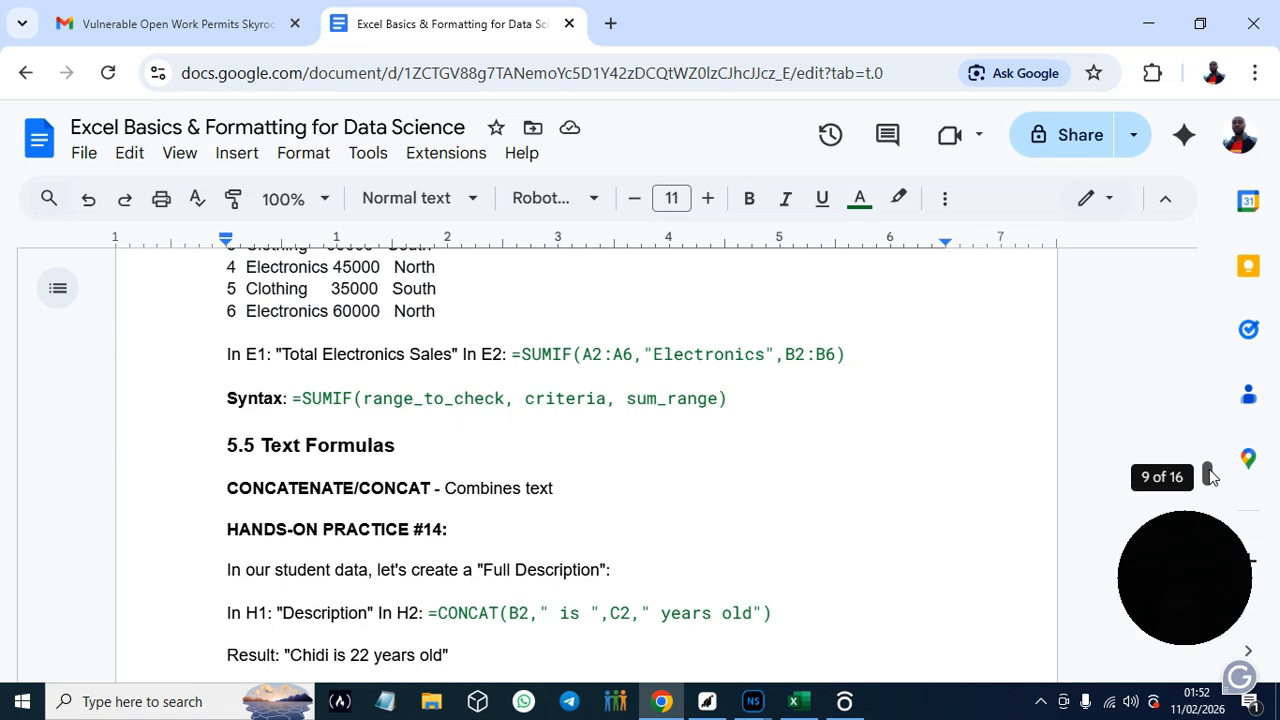
{"action": "left_click_drag", "start_coordinate": [1210, 476], "coordinate": [1211, 478]}
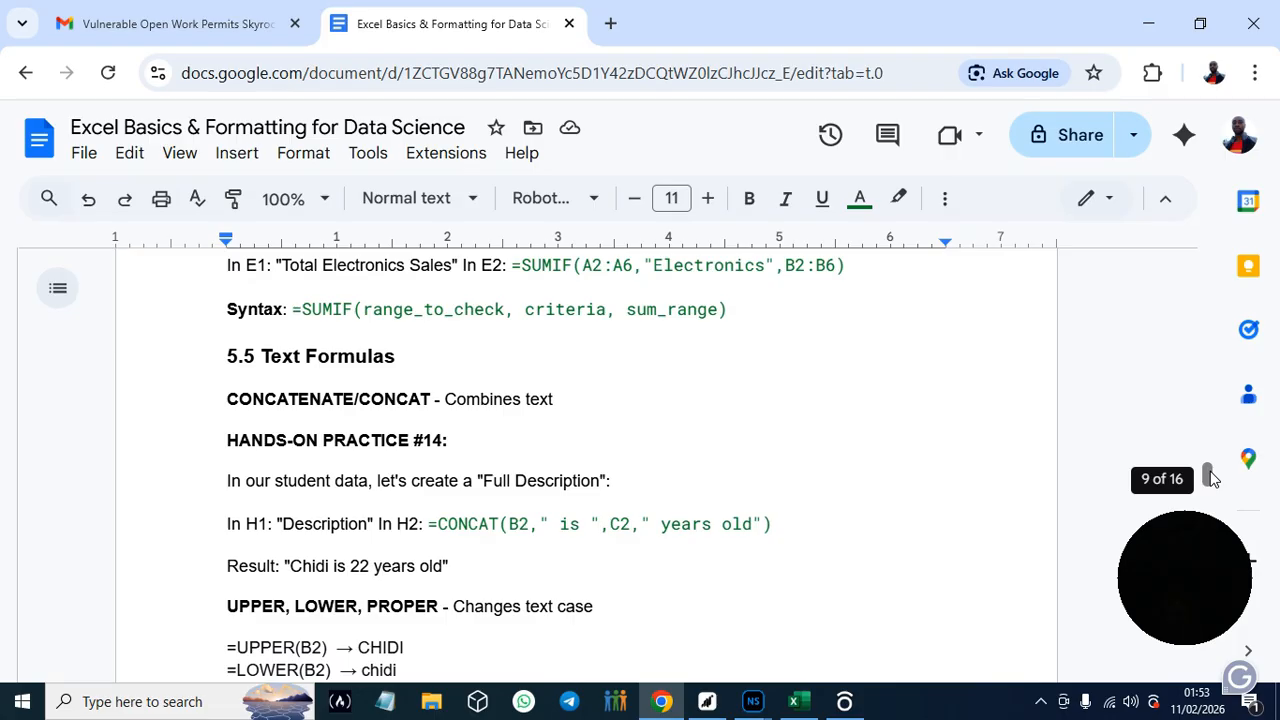
{"action": "left_click_drag", "start_coordinate": [1210, 477], "coordinate": [1211, 480]}
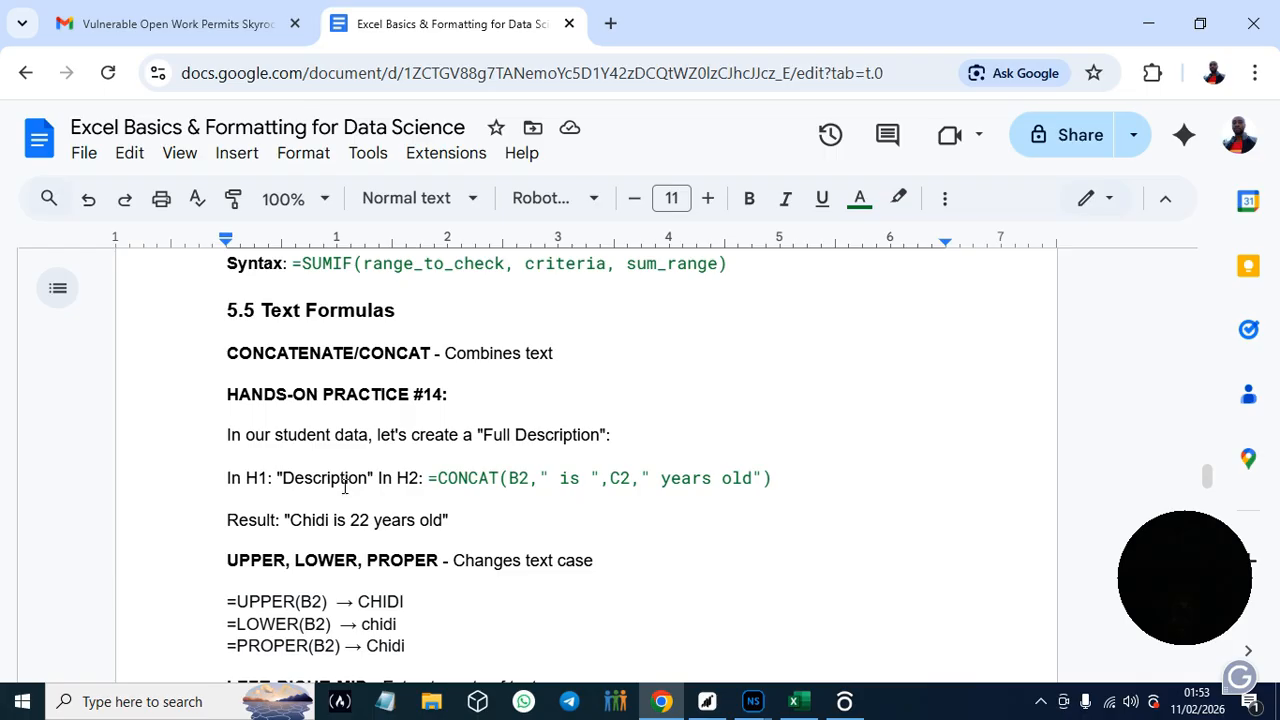
- Copy Description from Hands-On Practice #14 into Excel's cell J1 as the column header
{"action": "left_click_drag", "start_coordinate": [285, 476], "coordinate": [369, 480]}
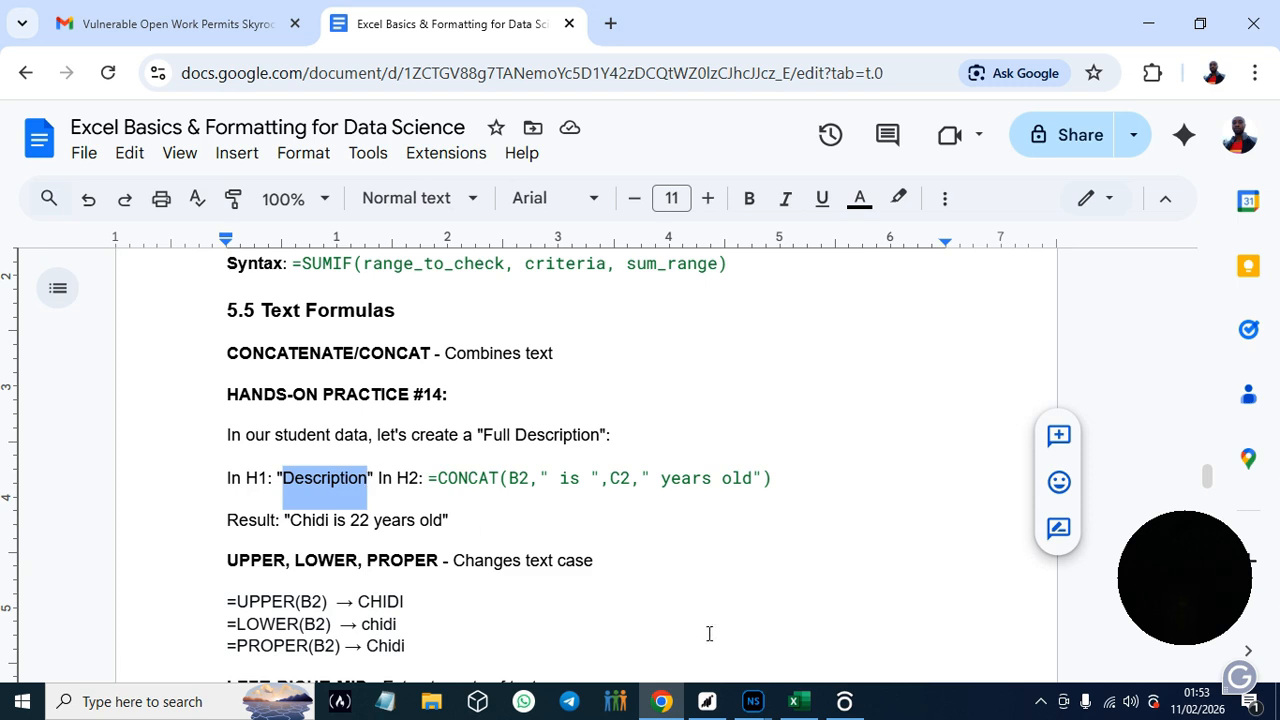
{"action": "left_click", "coordinate": [795, 704]}
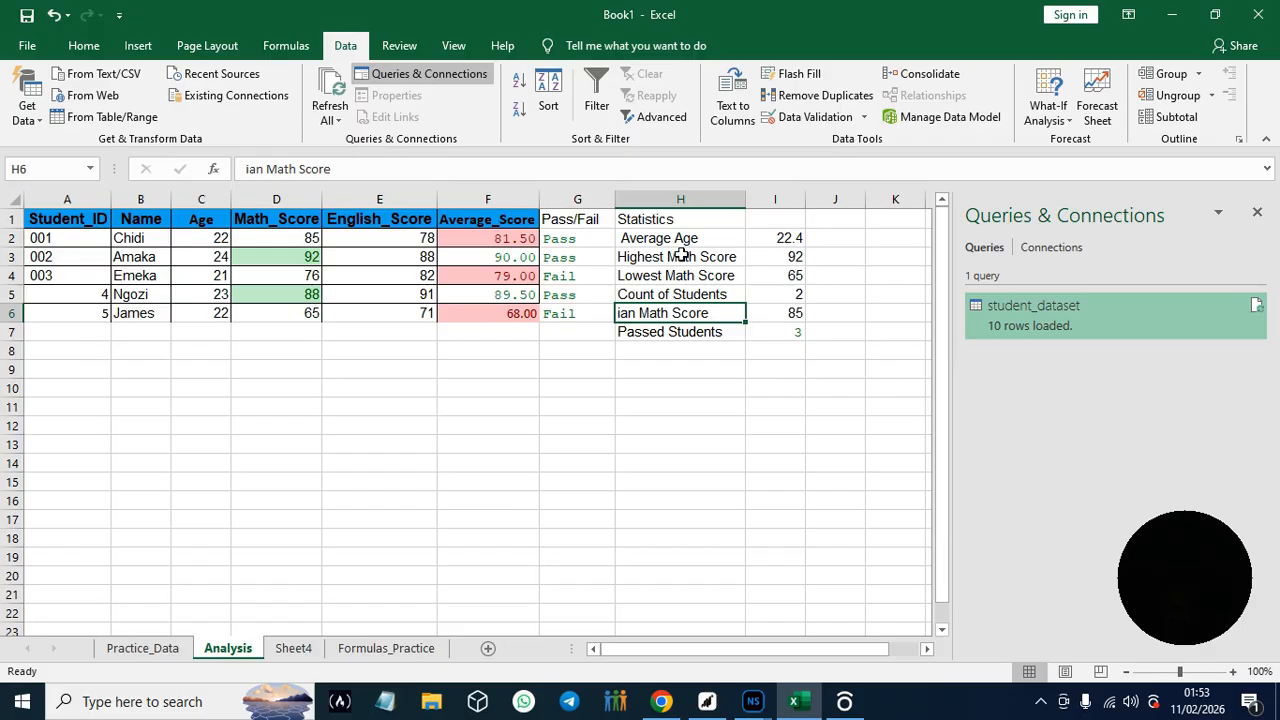
{"action": "left_click", "coordinate": [793, 705]}
{"action": "left_click", "coordinate": [793, 703]}
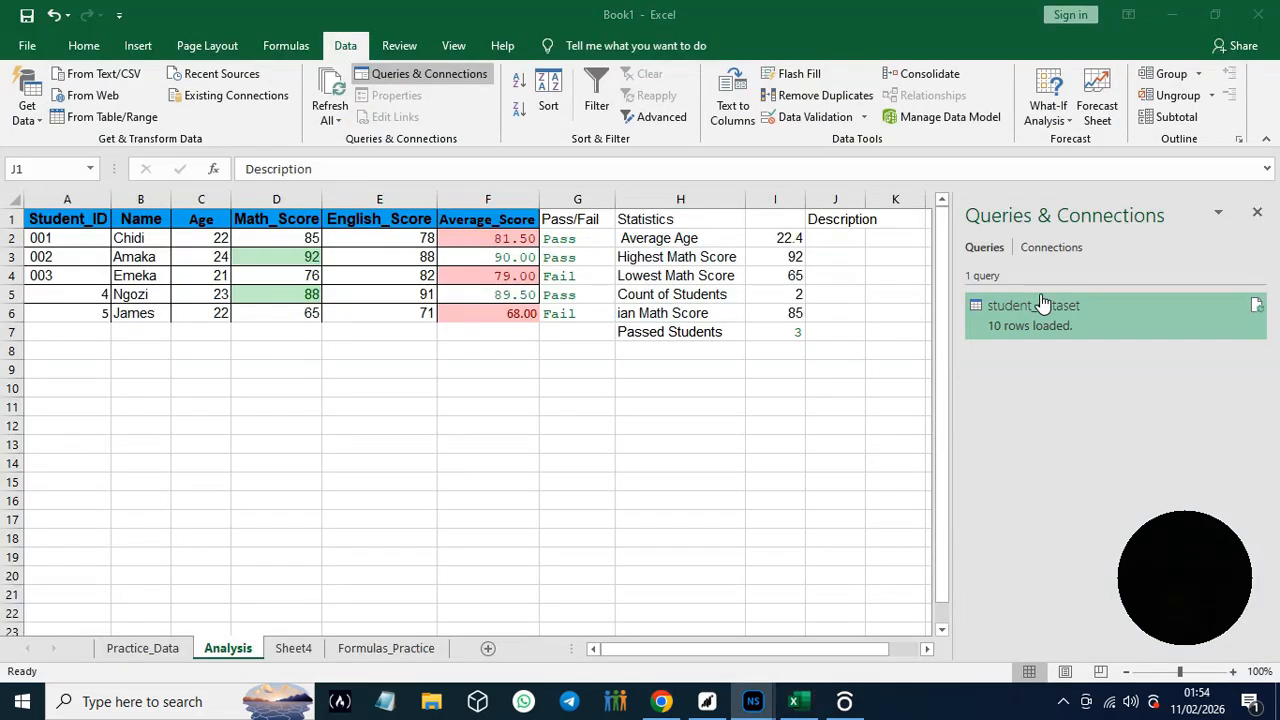
- Widen column J to fit the Description header and close the Queries & Connections pane
{"action": "left_click", "coordinate": [864, 204]}
{"action": "left_click_drag", "start_coordinate": [864, 204], "coordinate": [879, 200]}
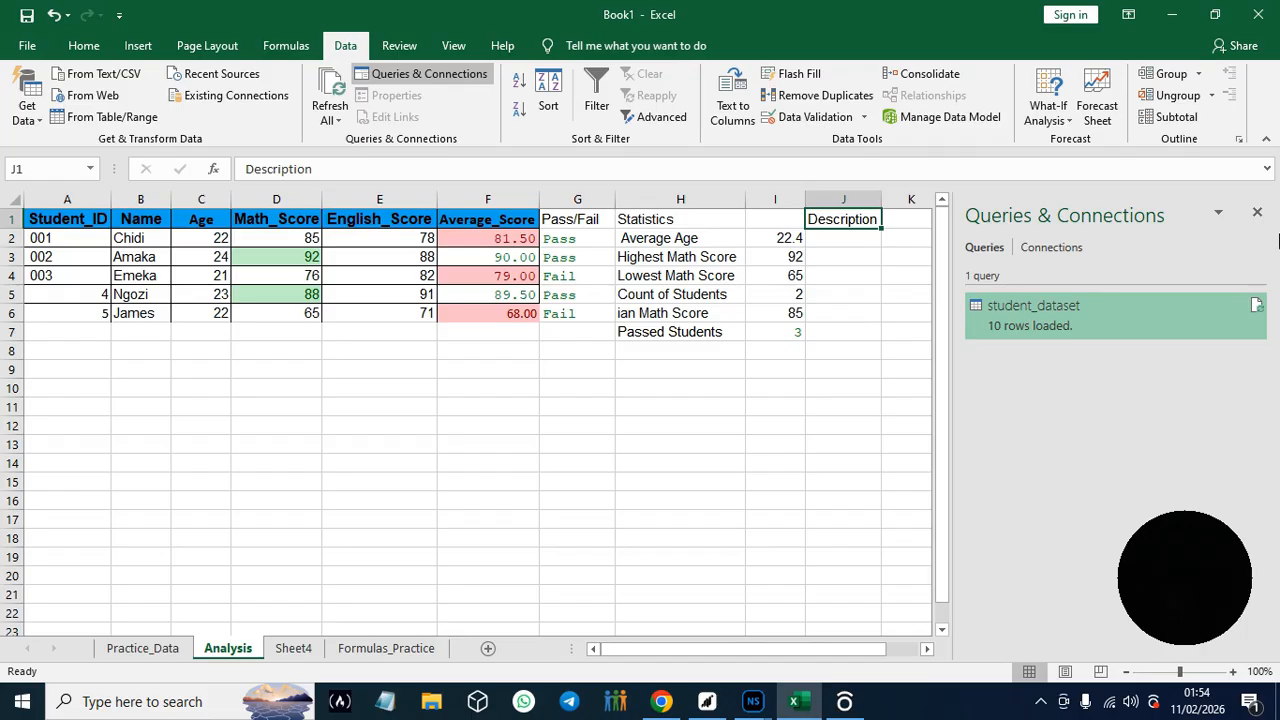
{"action": "left_click", "coordinate": [1257, 213]}
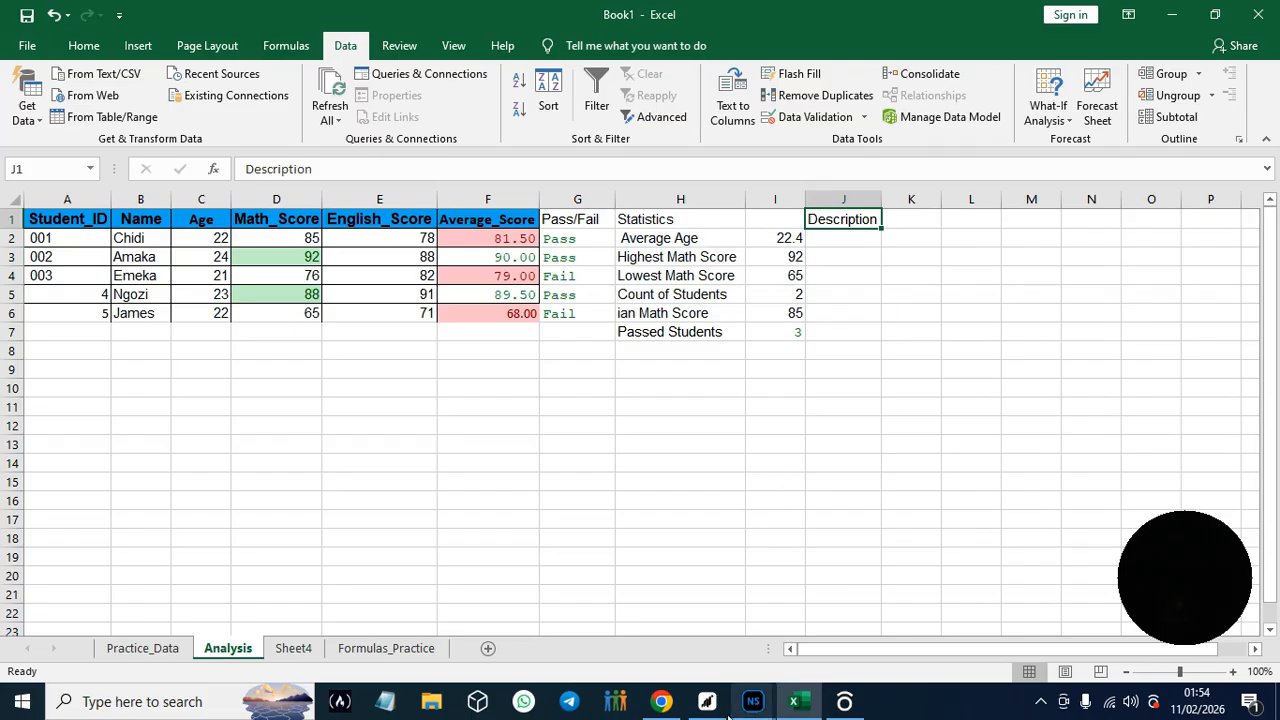
- Copy the CONCAT formula text =CONCAT(B2," is ",C2," years old from the guide in Chrome into Excel's cell J2
{"action": "left_click", "coordinate": [662, 702]}
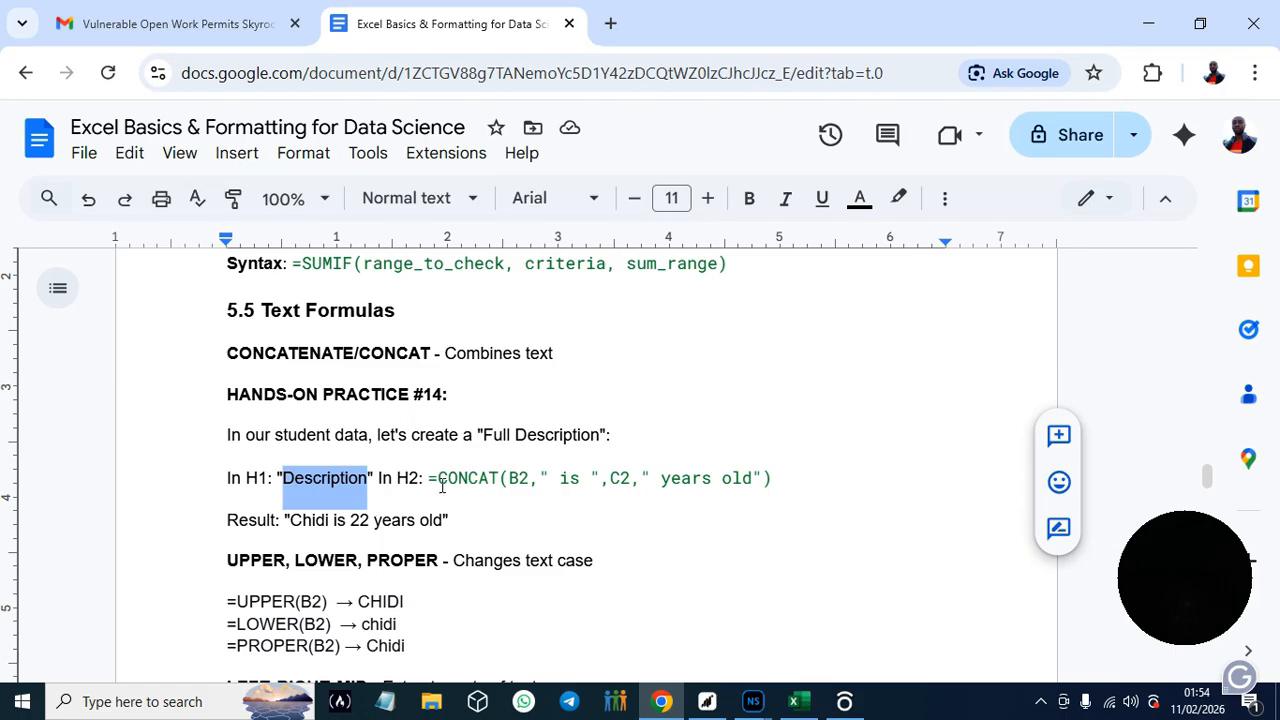
{"action": "left_click_drag", "start_coordinate": [426, 478], "coordinate": [756, 474]}
{"action": "key", "text": "ctrl+c"}
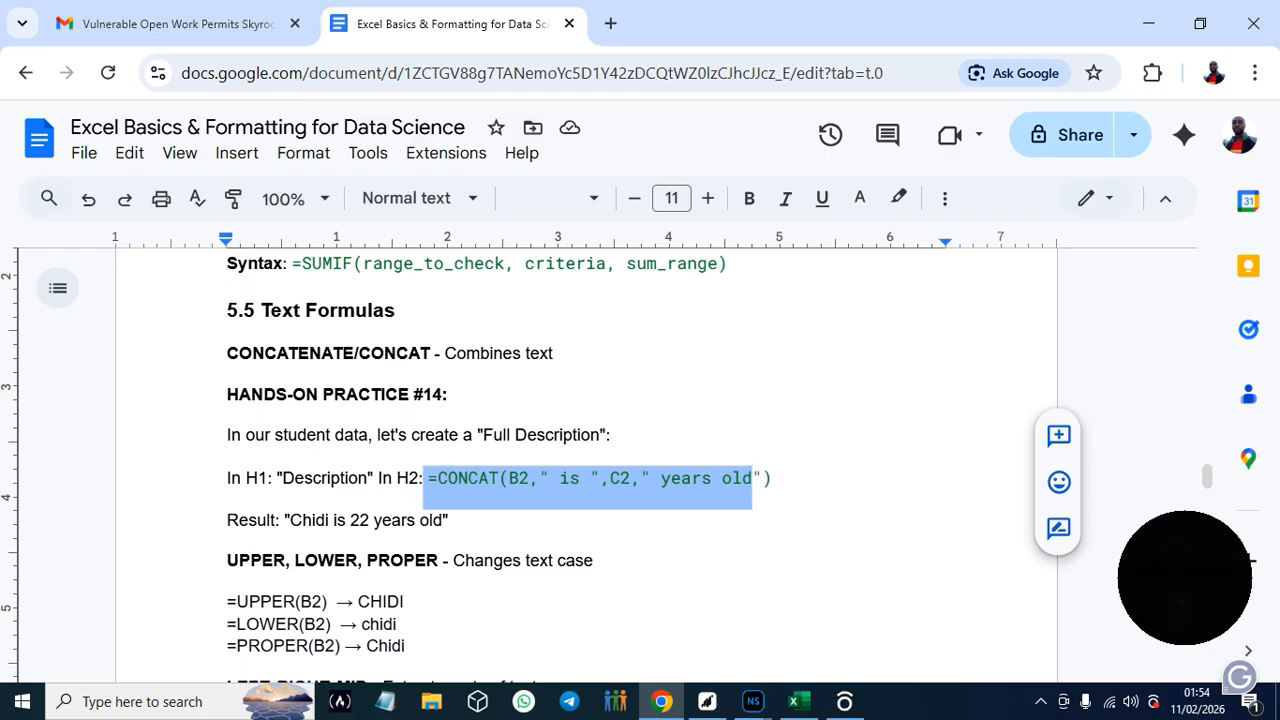
{"action": "left_click", "coordinate": [800, 701]}
{"action": "left_click", "coordinate": [842, 240]}
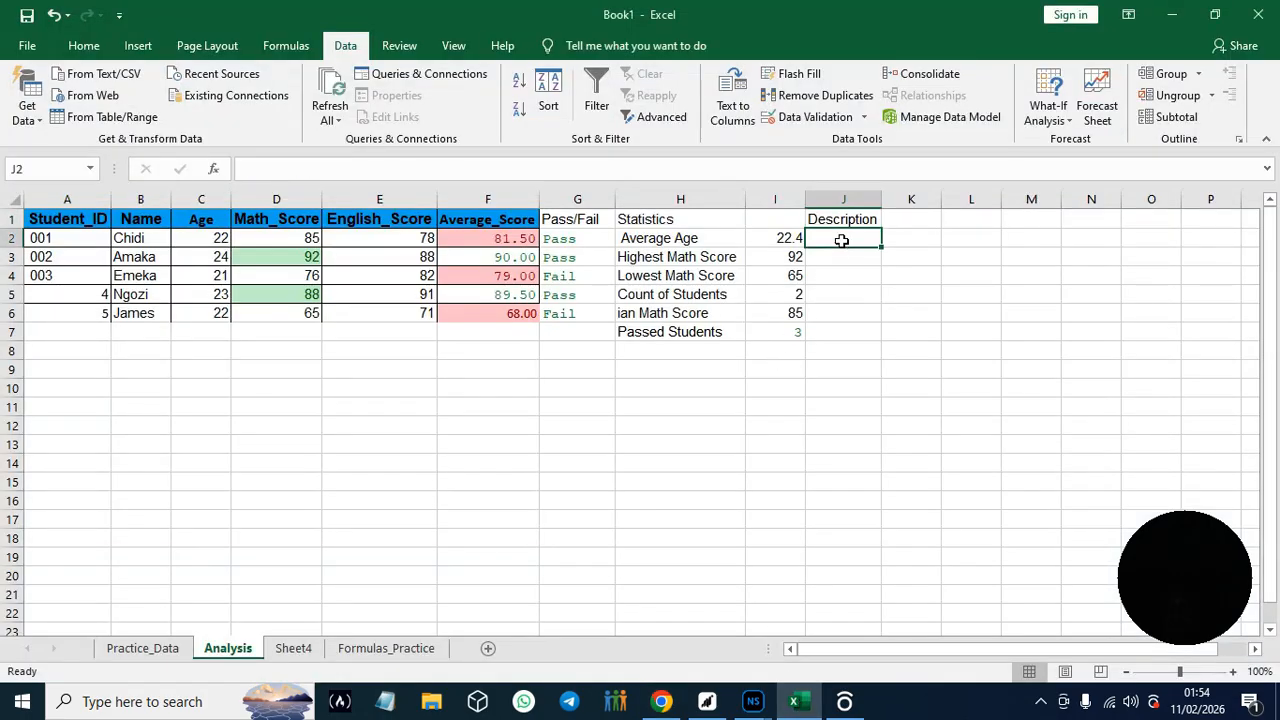
{"action": "key", "text": "ctrl+v"}
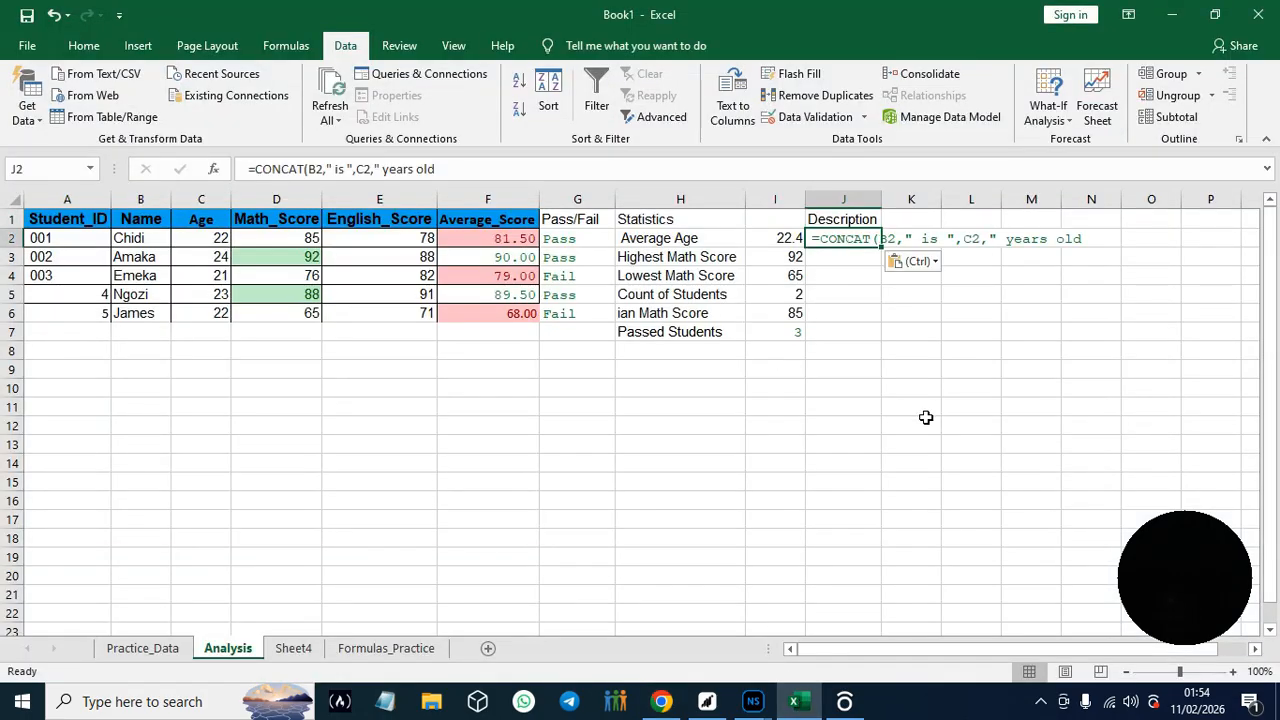
{"action": "key", "text": "Return"}
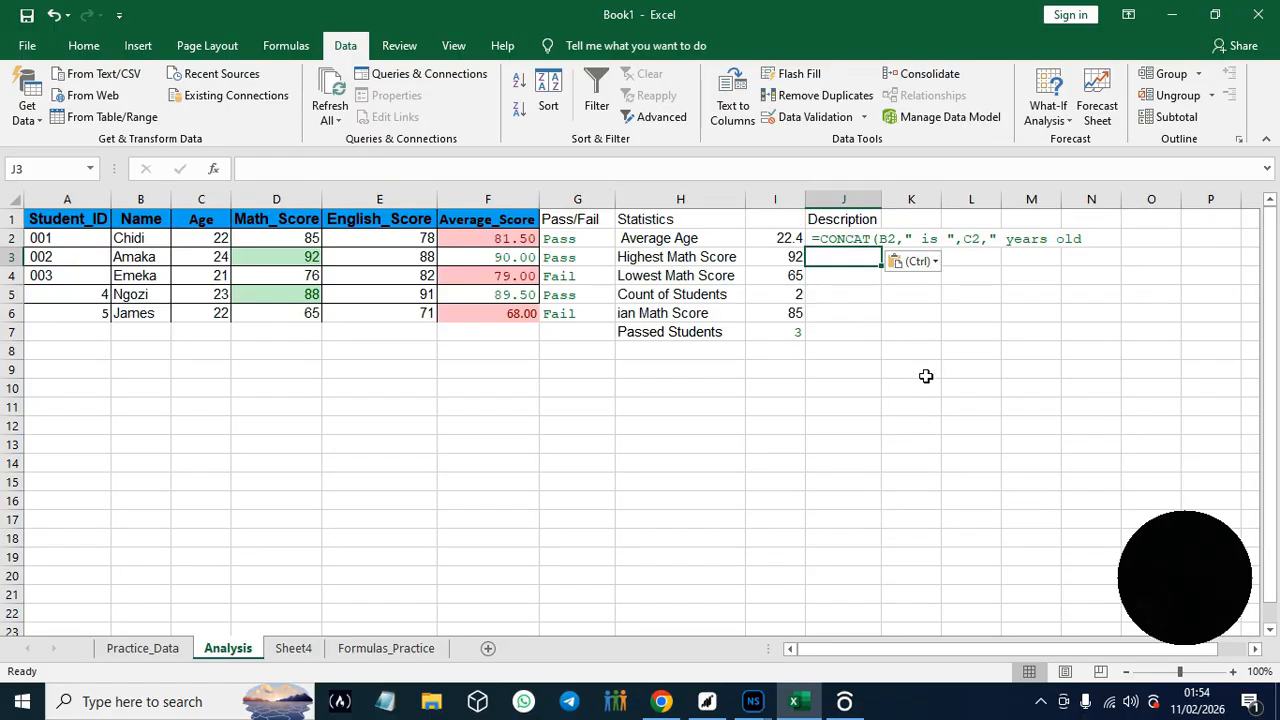
- Edit the CONCAT formula in J2 to combine B2, " is ", C2 and " years", declining the proposed typo correction
{"action": "left_click", "coordinate": [1024, 249]}
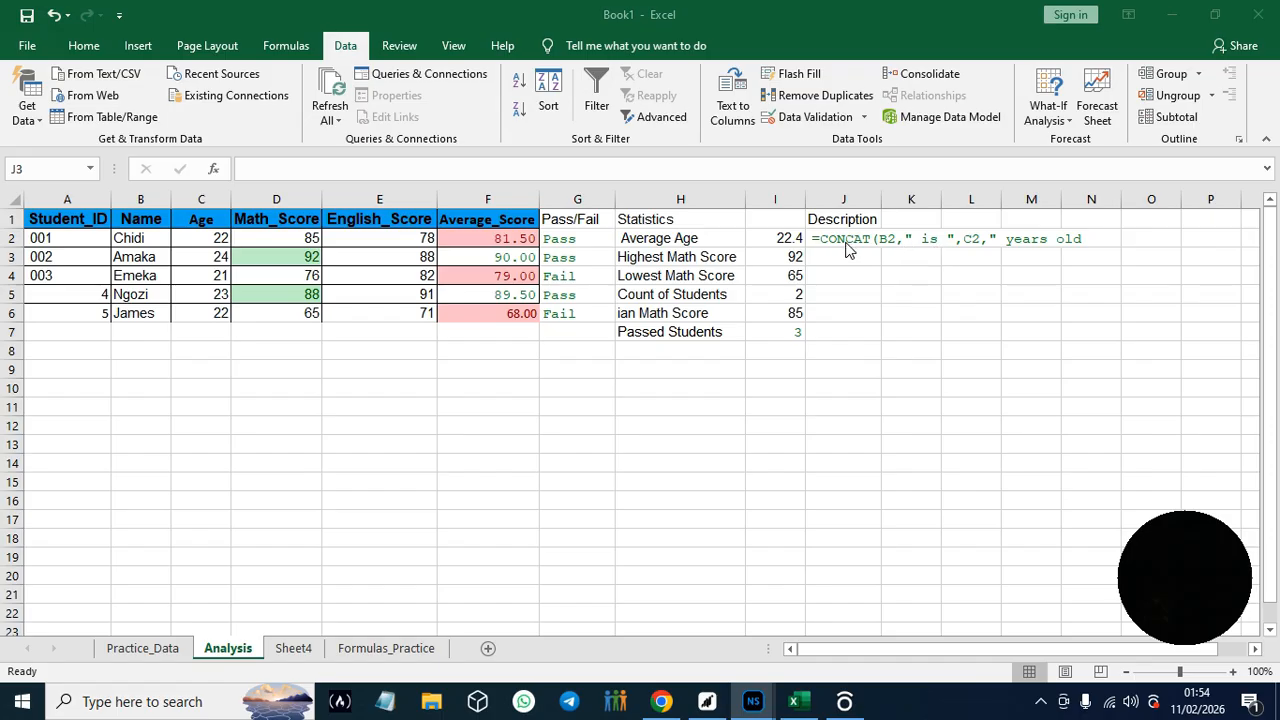
{"action": "left_click", "coordinate": [815, 248]}
{"action": "left_click", "coordinate": [815, 240]}
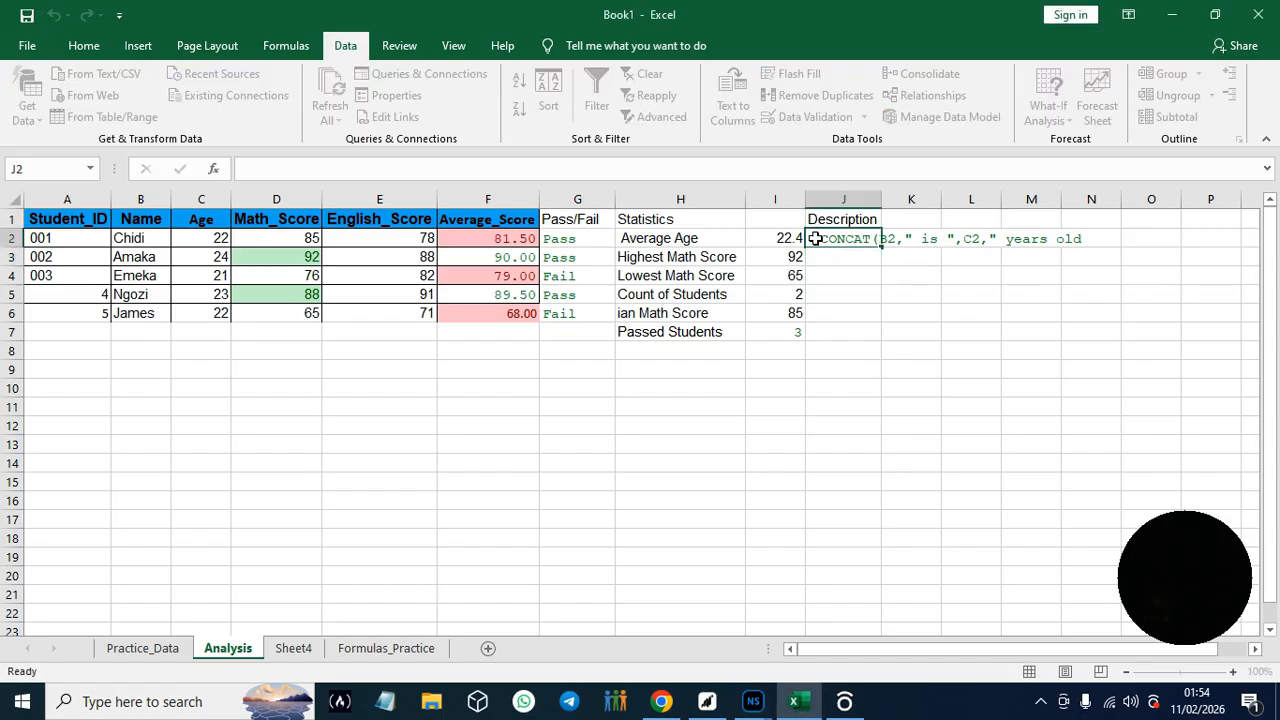
{"action": "double_click", "coordinate": [820, 241]}
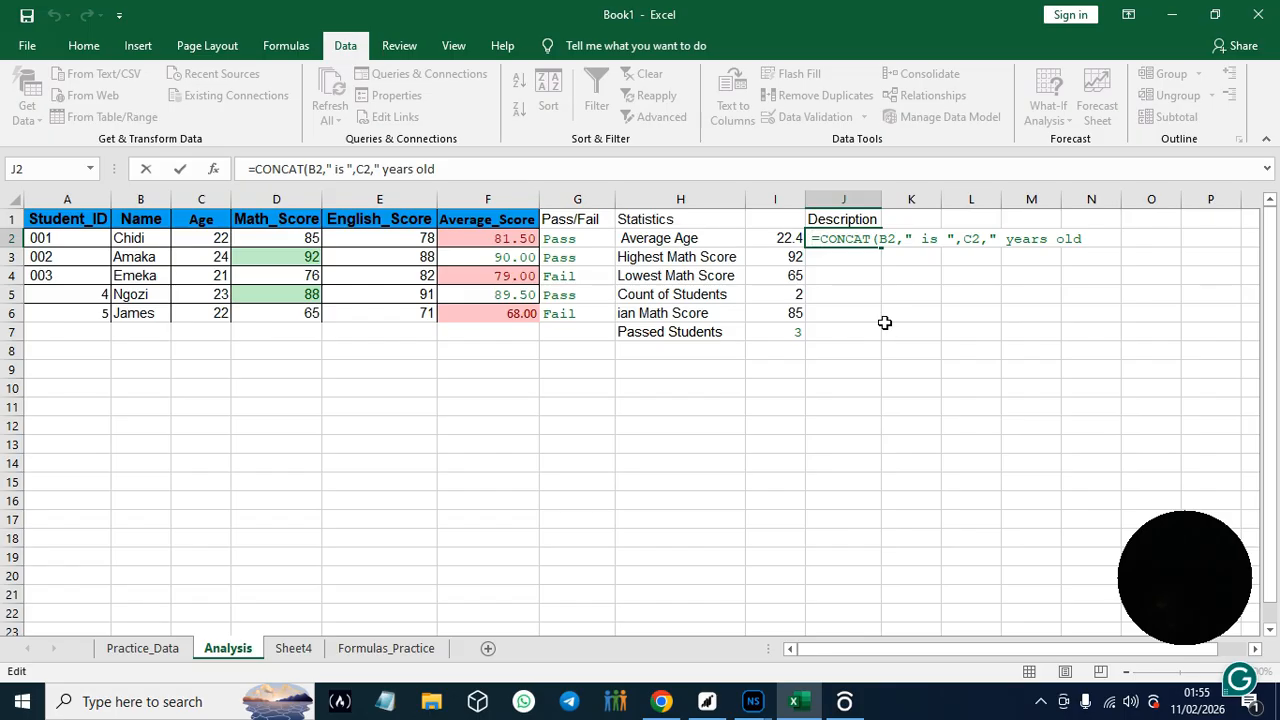
{"action": "key", "text": "Return"}
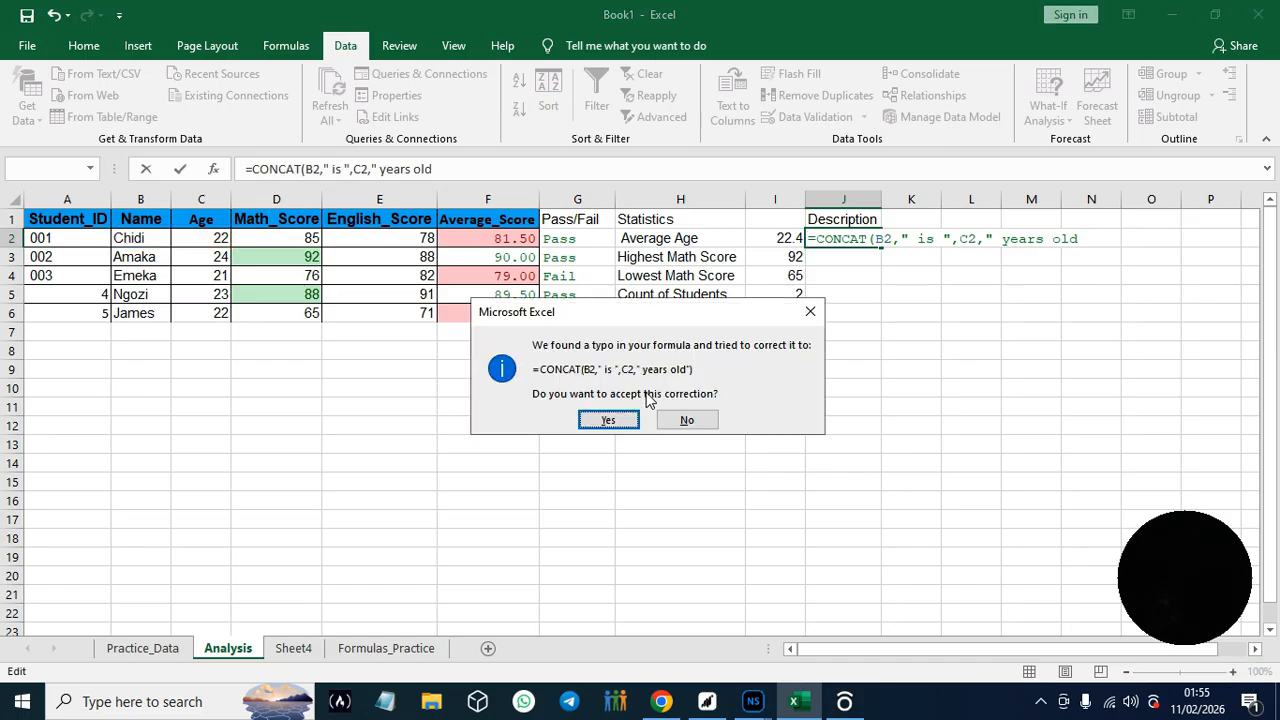
{"action": "left_click", "coordinate": [686, 424]}
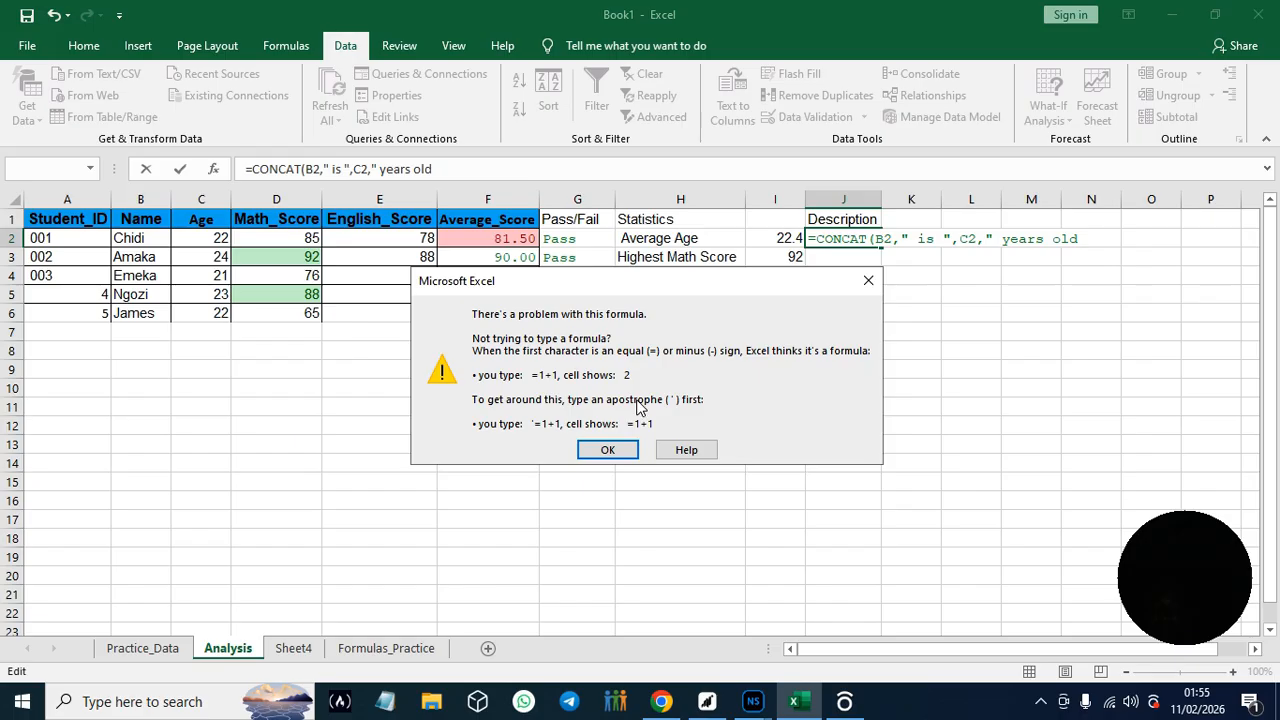
{"action": "left_click", "coordinate": [607, 449]}
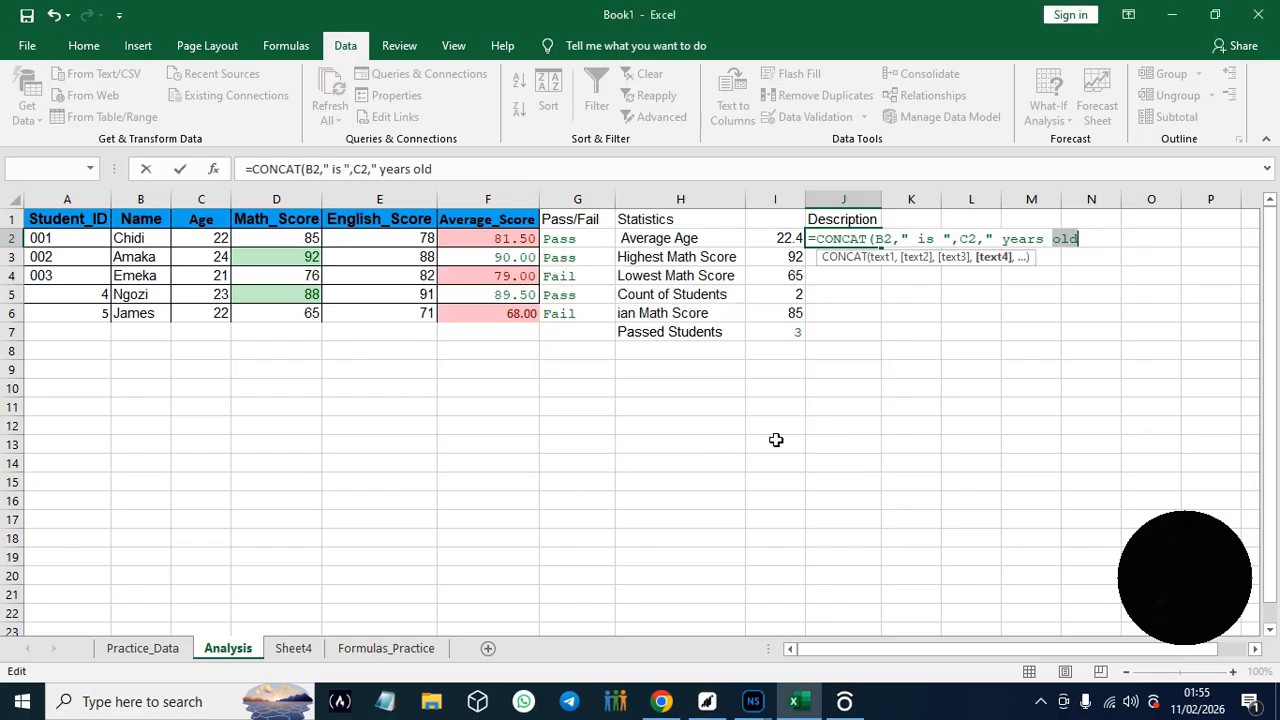
{"action": "left_click", "coordinate": [882, 302]}
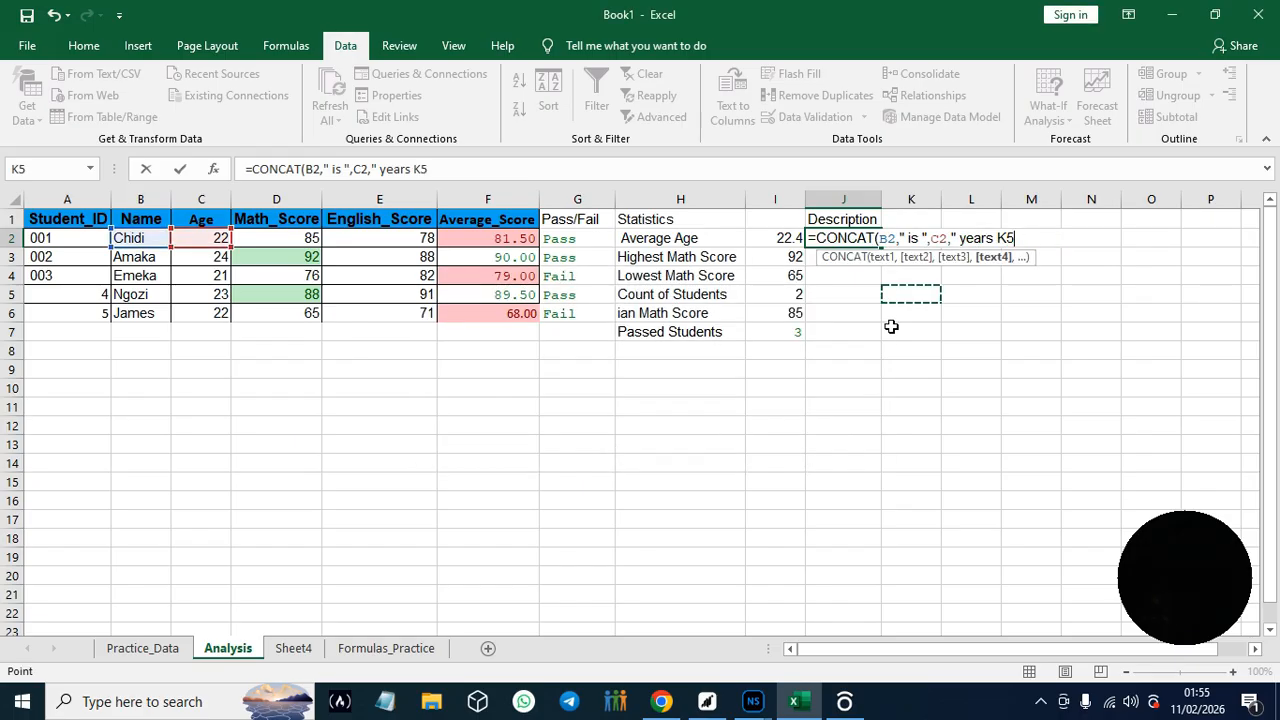
{"action": "left_click", "coordinate": [813, 238]}
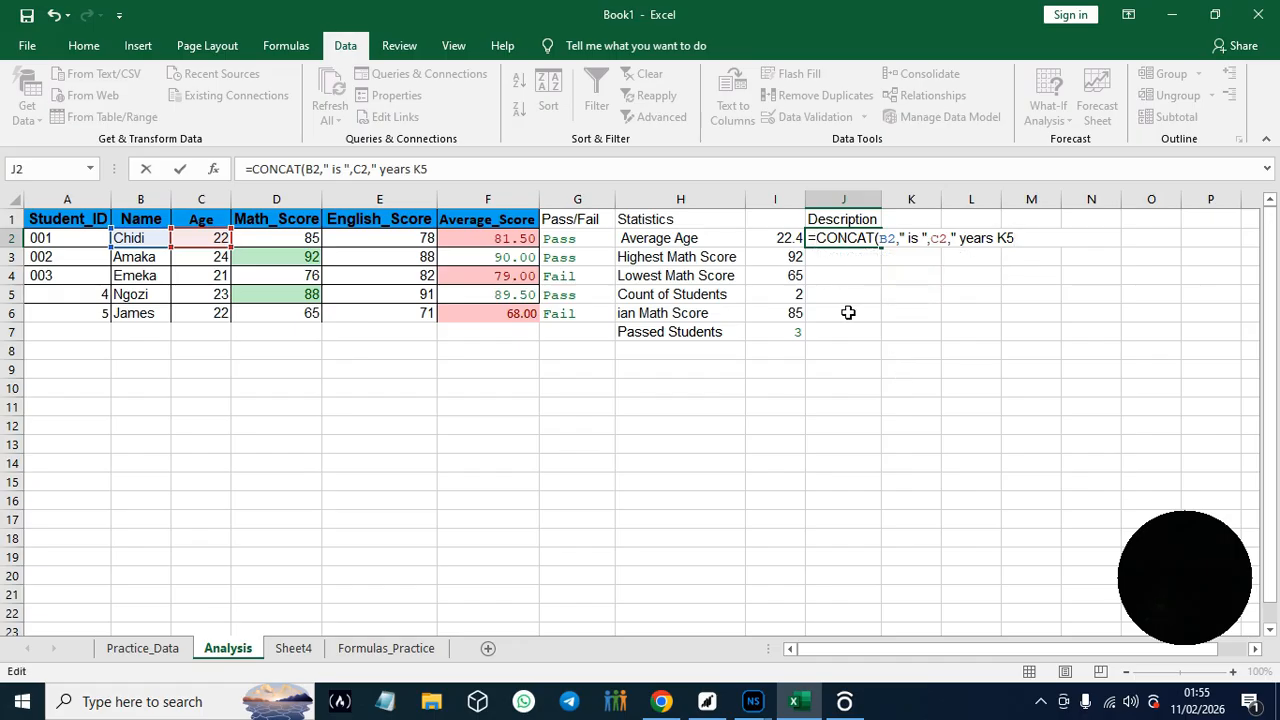
{"action": "left_click", "coordinate": [1124, 363]}
{"action": "left_click", "coordinate": [814, 242]}
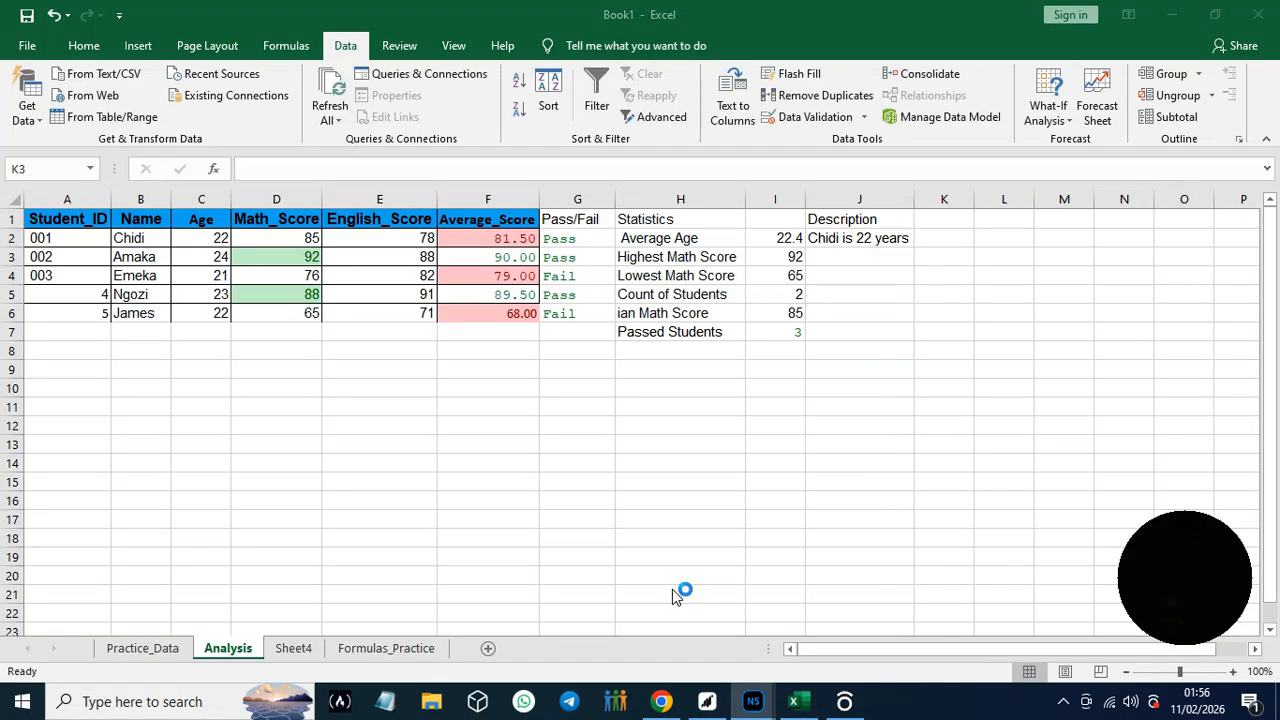
- Switch to the guide in Chrome and read the remaining text formulas through to Hands-On Practice #15 in Module 6: Sorting Data
{"action": "left_click", "coordinate": [661, 701]}
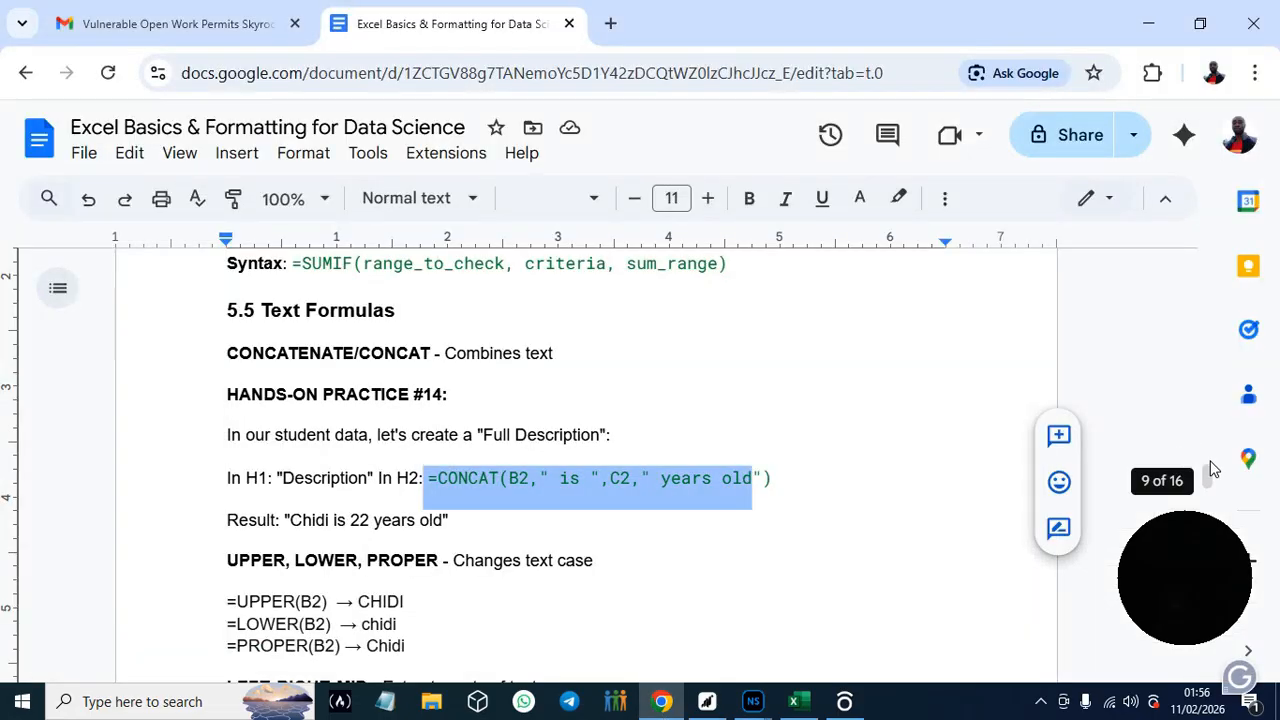
{"action": "scroll", "coordinate": [1210, 476], "scroll_direction": "down", "scroll_amount": 2}
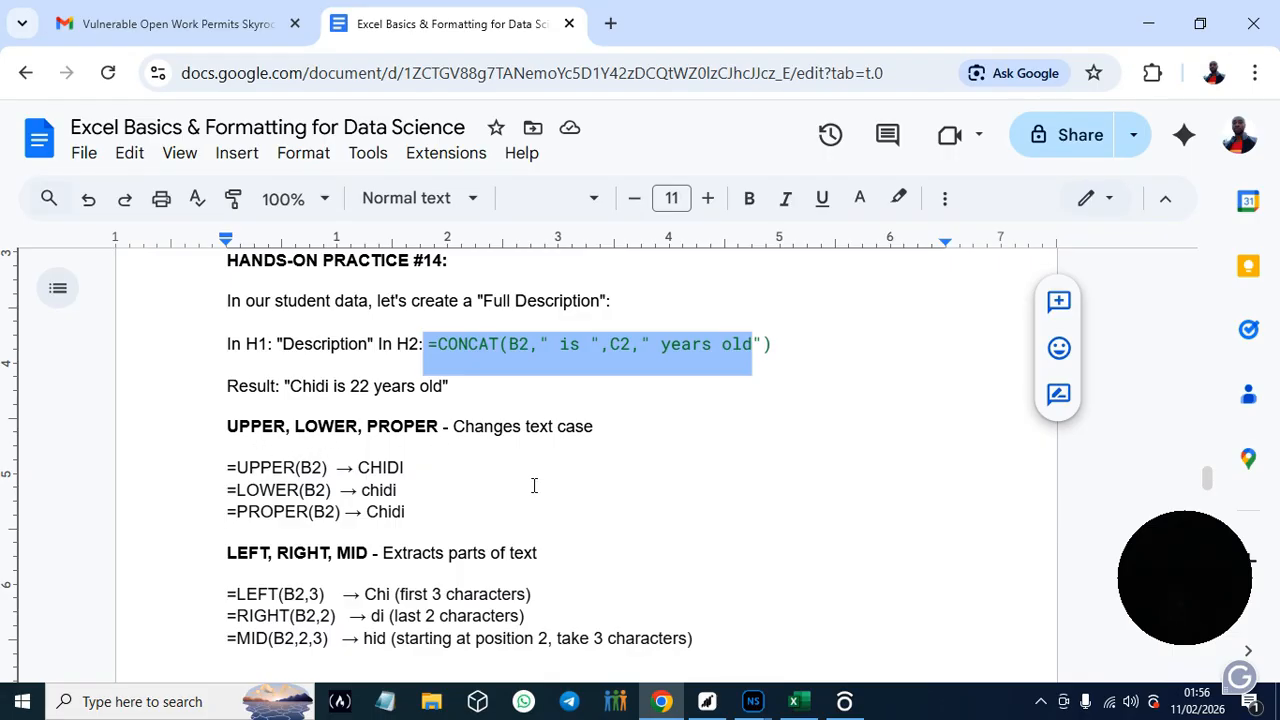
{"action": "left_click_drag", "start_coordinate": [228, 466], "coordinate": [331, 467]}
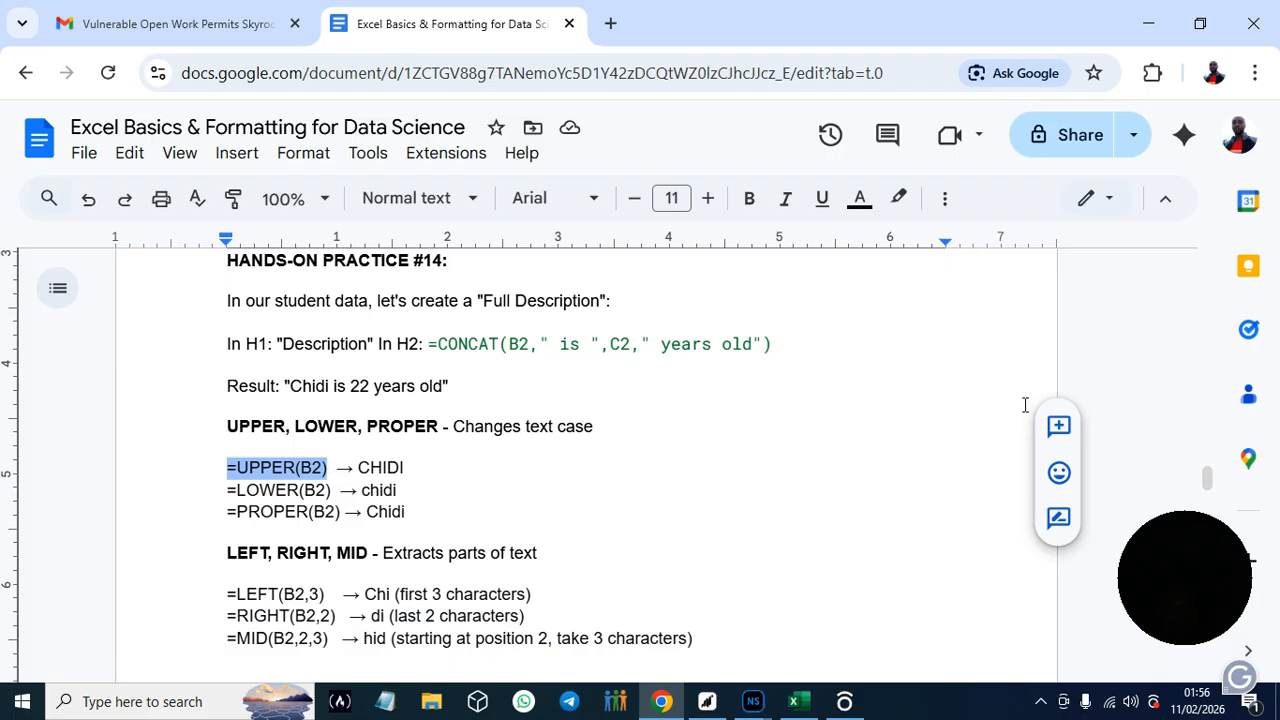
{"action": "left_click_drag", "start_coordinate": [1207, 482], "coordinate": [1211, 492]}
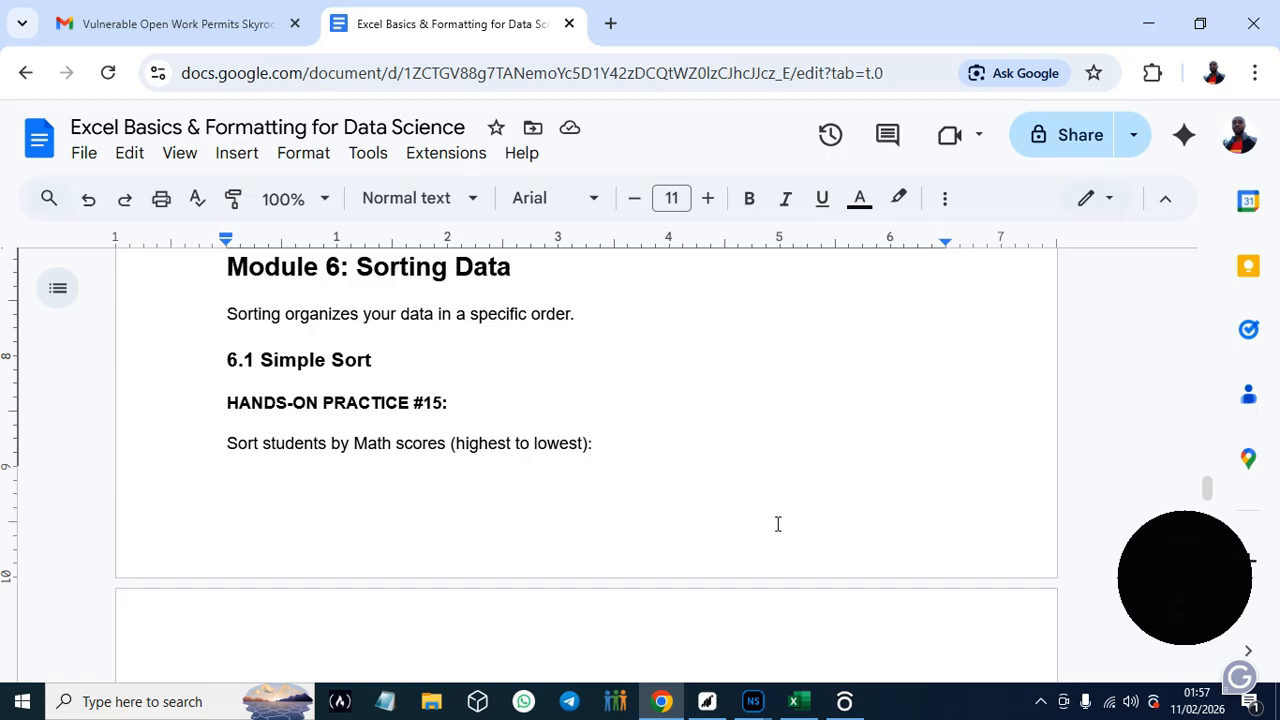
- Switch to Excel and add filters to the student table's header row, A1:F1, on the Analysis sheet
{"action": "left_click", "coordinate": [805, 706]}
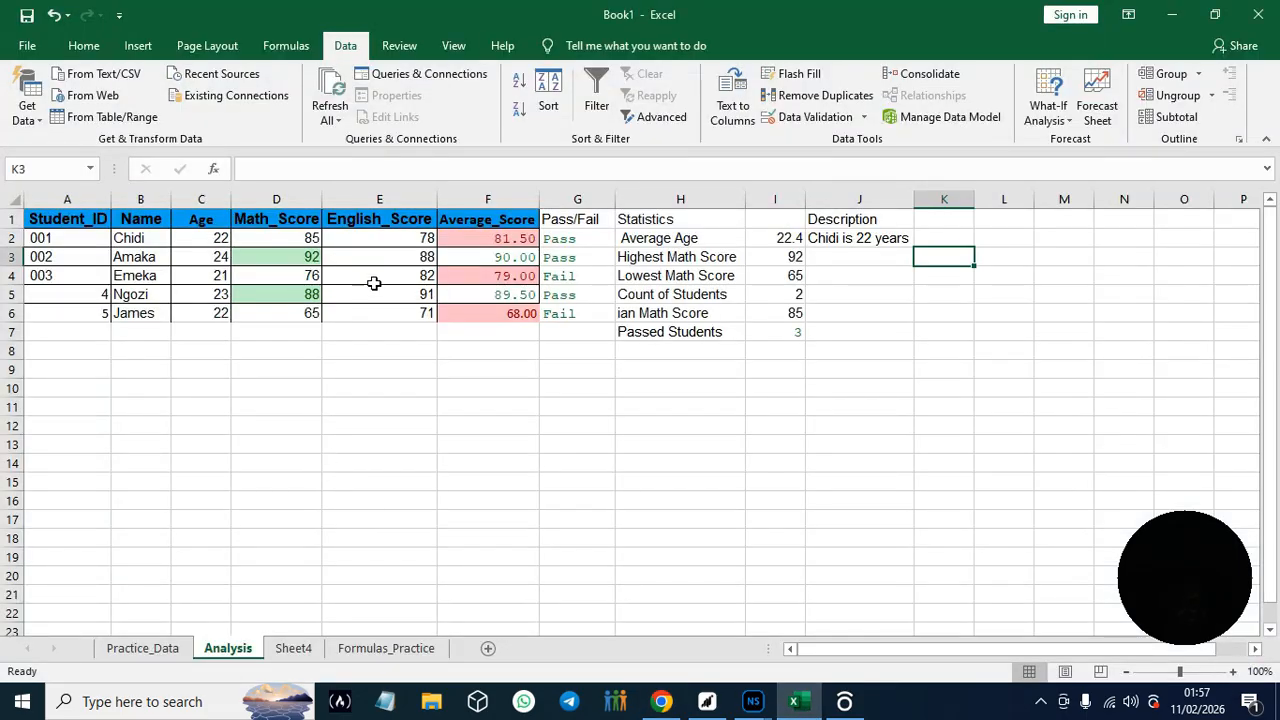
{"action": "double_click", "coordinate": [412, 227]}
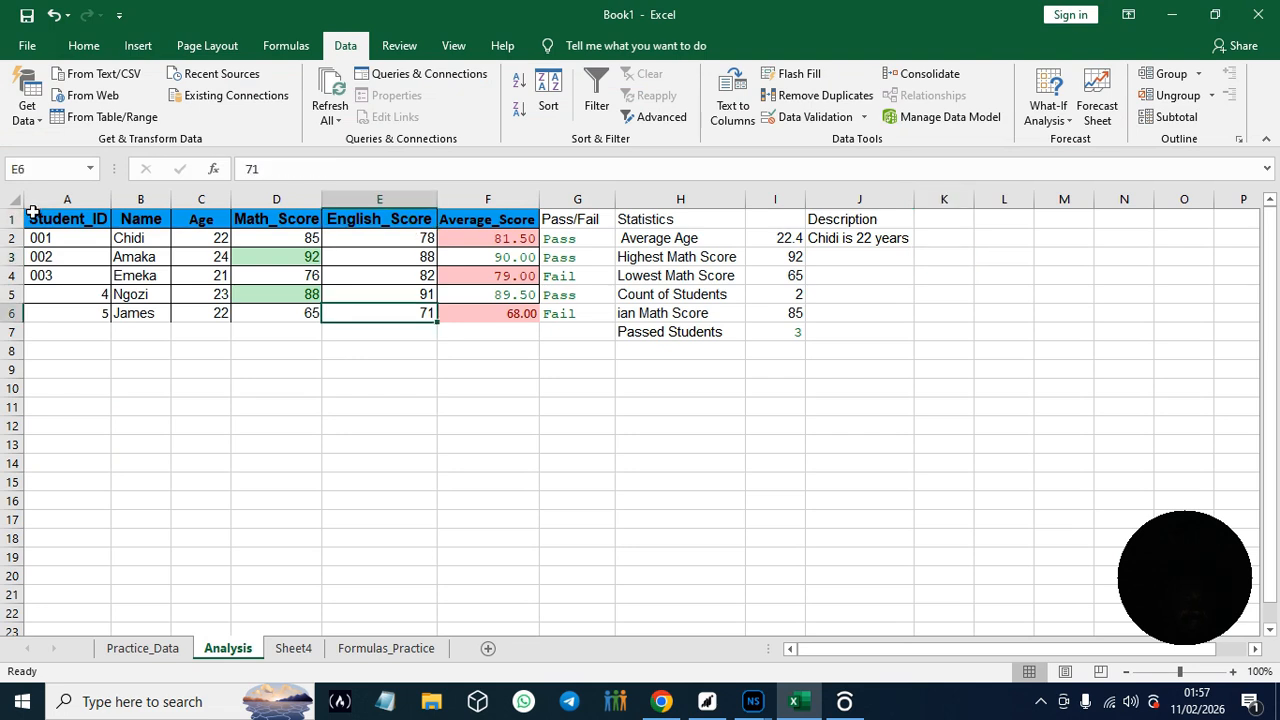
{"action": "left_click", "coordinate": [31, 219]}
{"action": "left_click_drag", "start_coordinate": [103, 217], "coordinate": [521, 222]}
{"action": "left_click", "coordinate": [597, 90]}
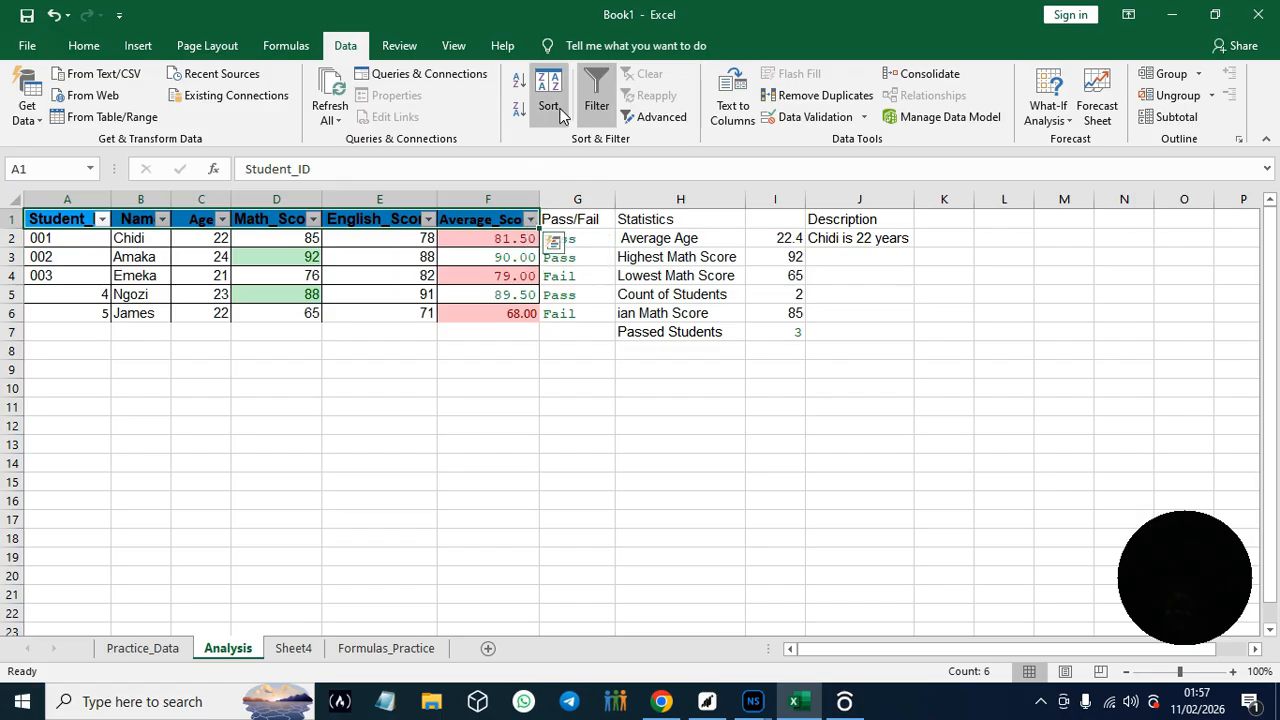
- Sort the student table by Average_Score from largest to smallest, followed by Math_Score from smallest to largest
{"action": "left_click", "coordinate": [529, 220]}
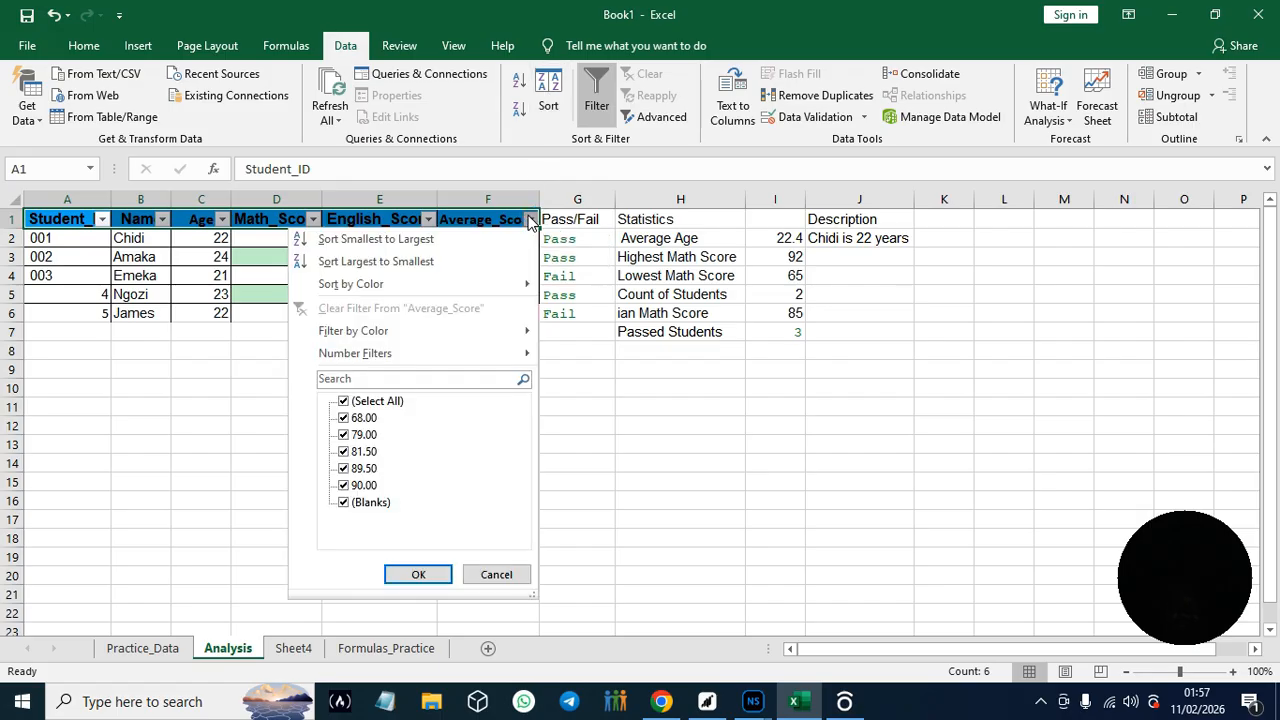
{"action": "left_click", "coordinate": [378, 261]}
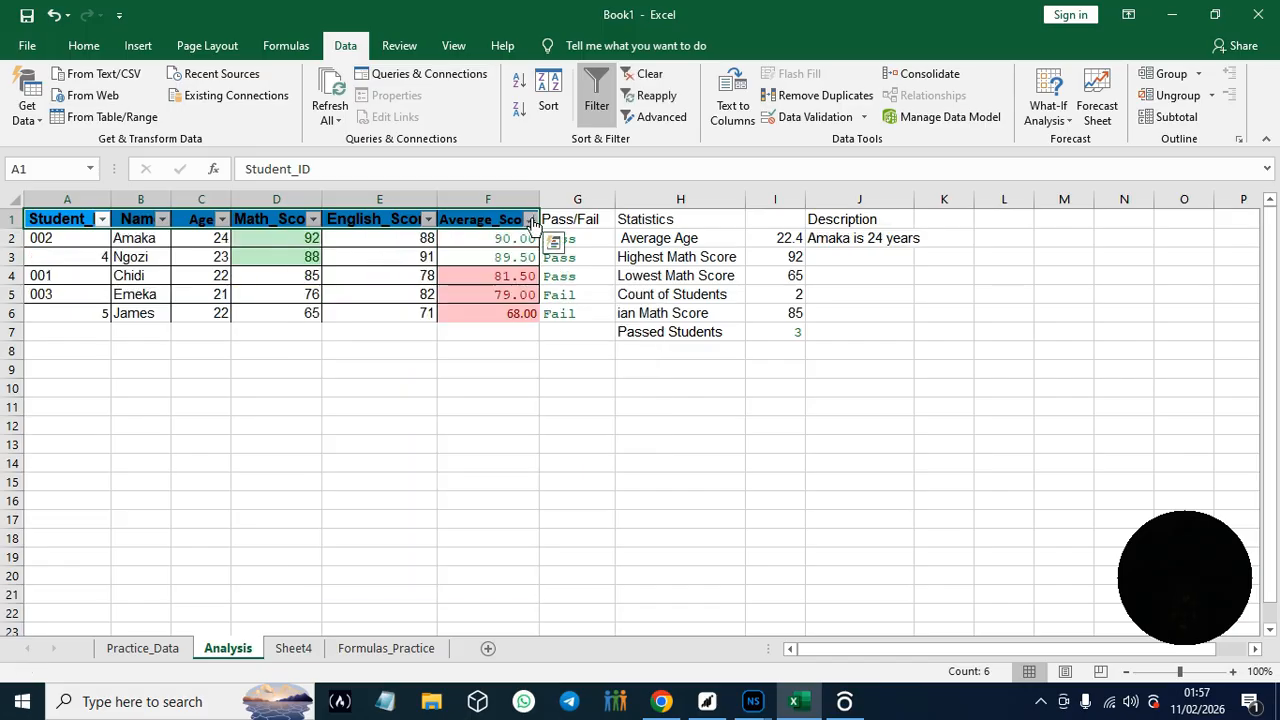
{"action": "left_click", "coordinate": [311, 222]}
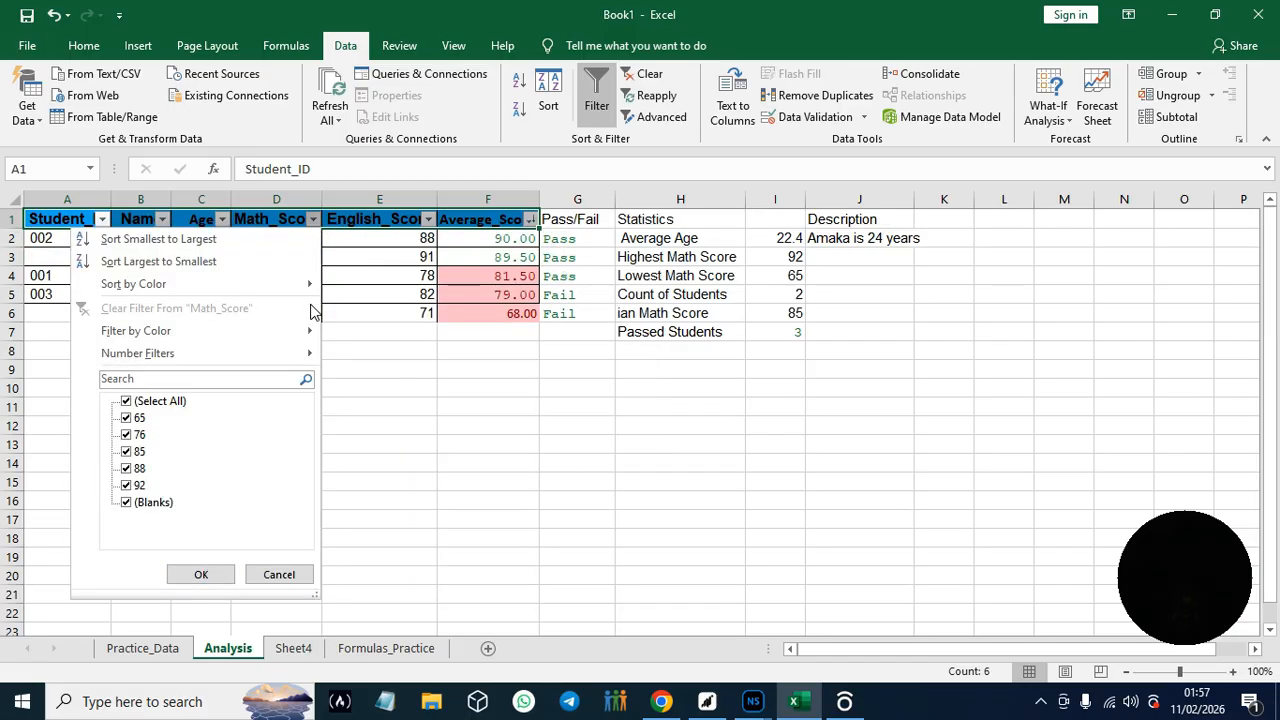
{"action": "left_click", "coordinate": [275, 247]}
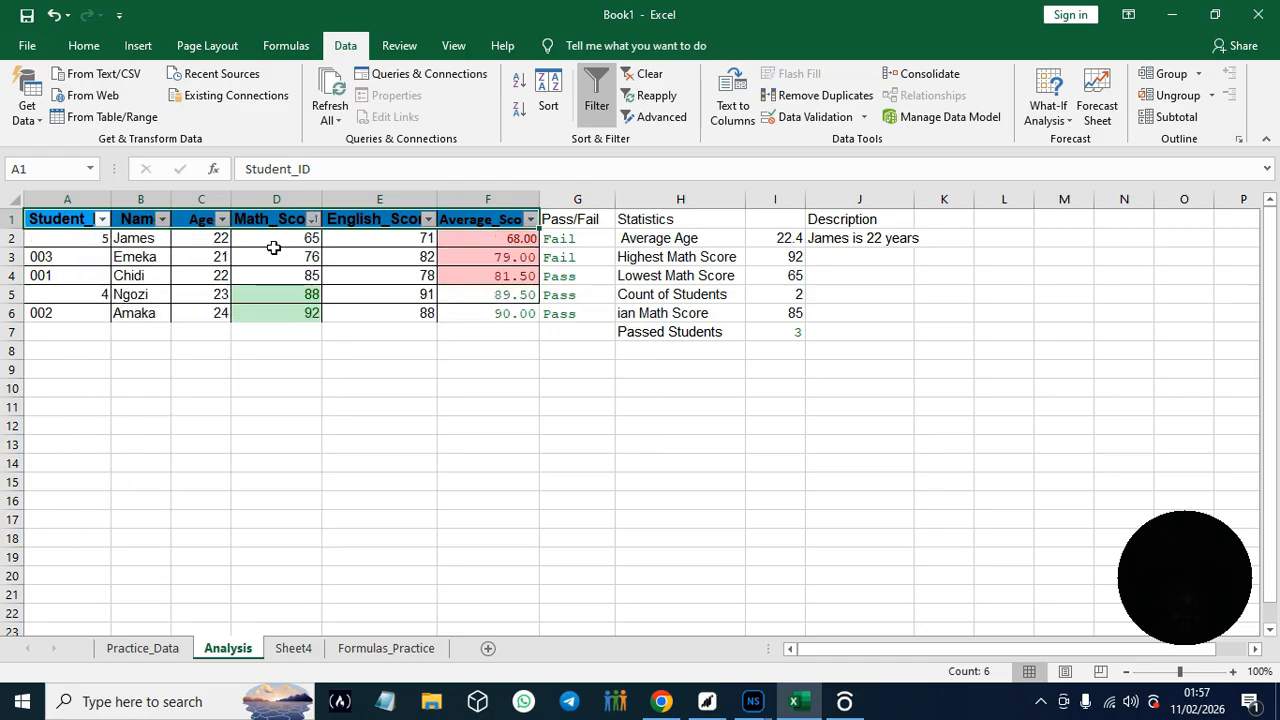
- Switch to the guide in Chrome and read the Simple Sort steps and the Multi-Level Sort instructions of Hands-On Practice #16
{"action": "left_click", "coordinate": [664, 703]}
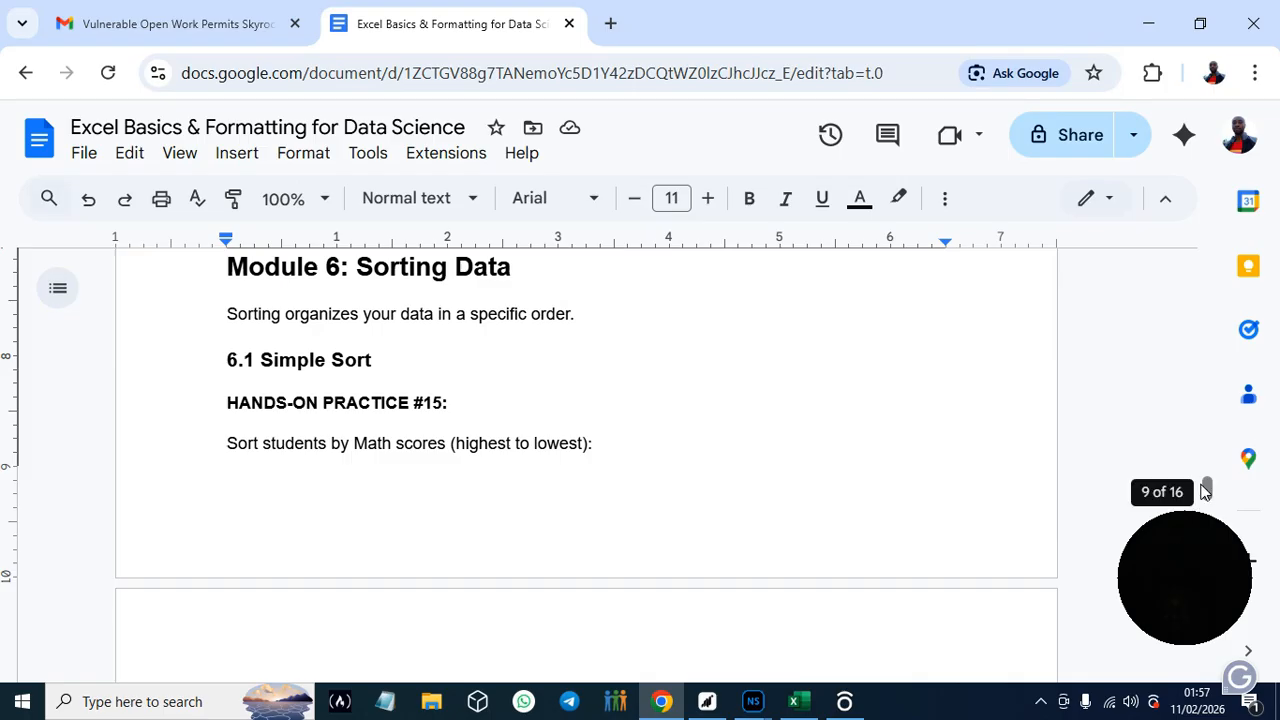
{"action": "left_click_drag", "start_coordinate": [1208, 488], "coordinate": [1208, 492]}
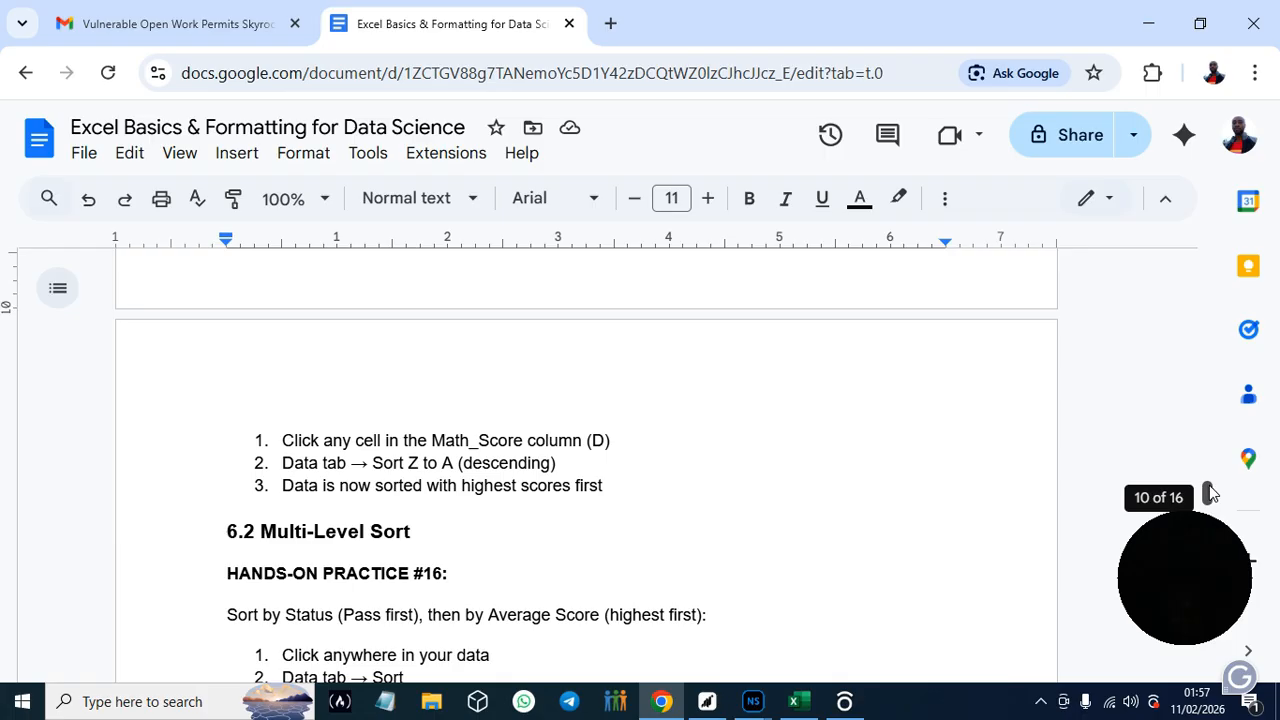
{"action": "left_click_drag", "start_coordinate": [1209, 493], "coordinate": [1213, 499]}
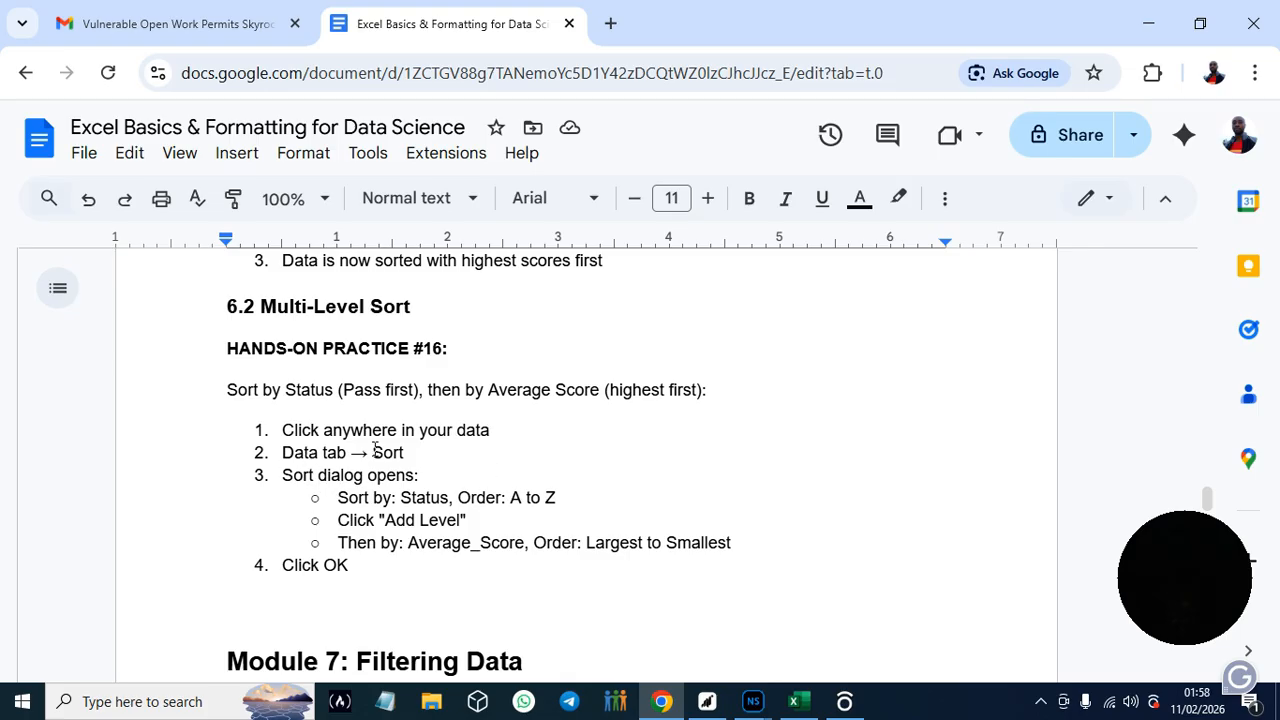
{"action": "left_click", "coordinate": [805, 708]}
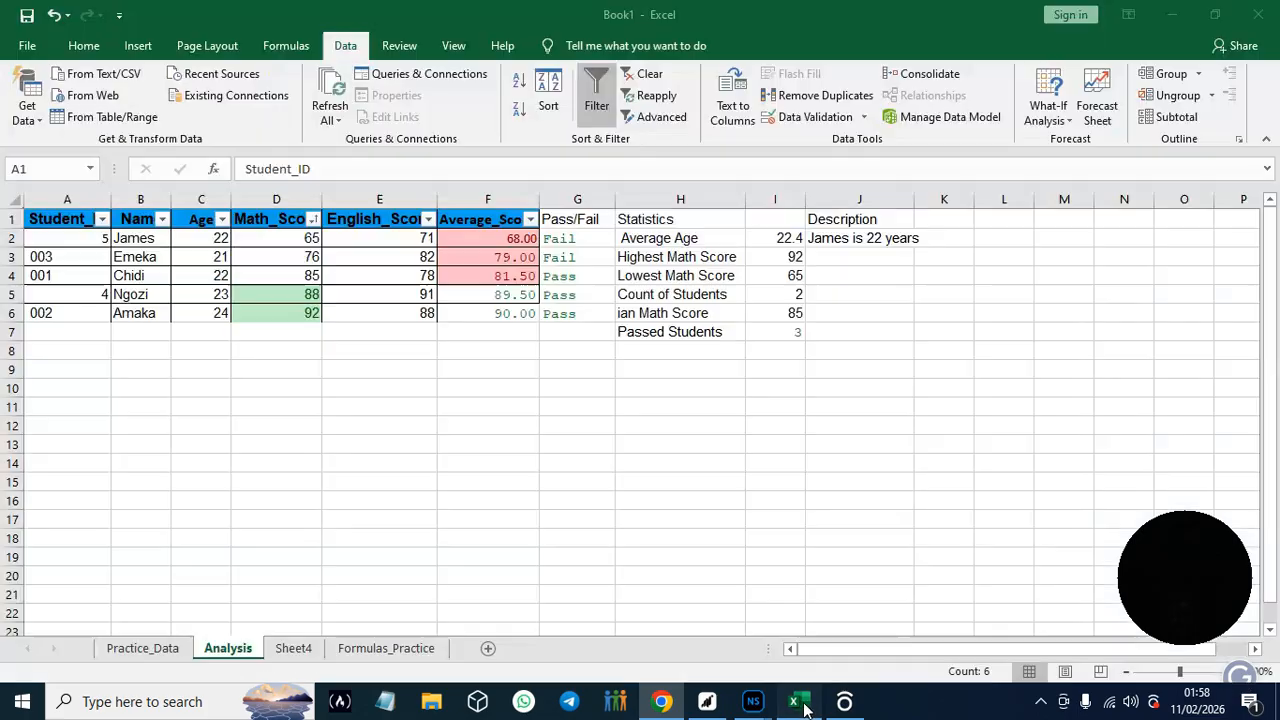
{"action": "left_click", "coordinate": [57, 243]}
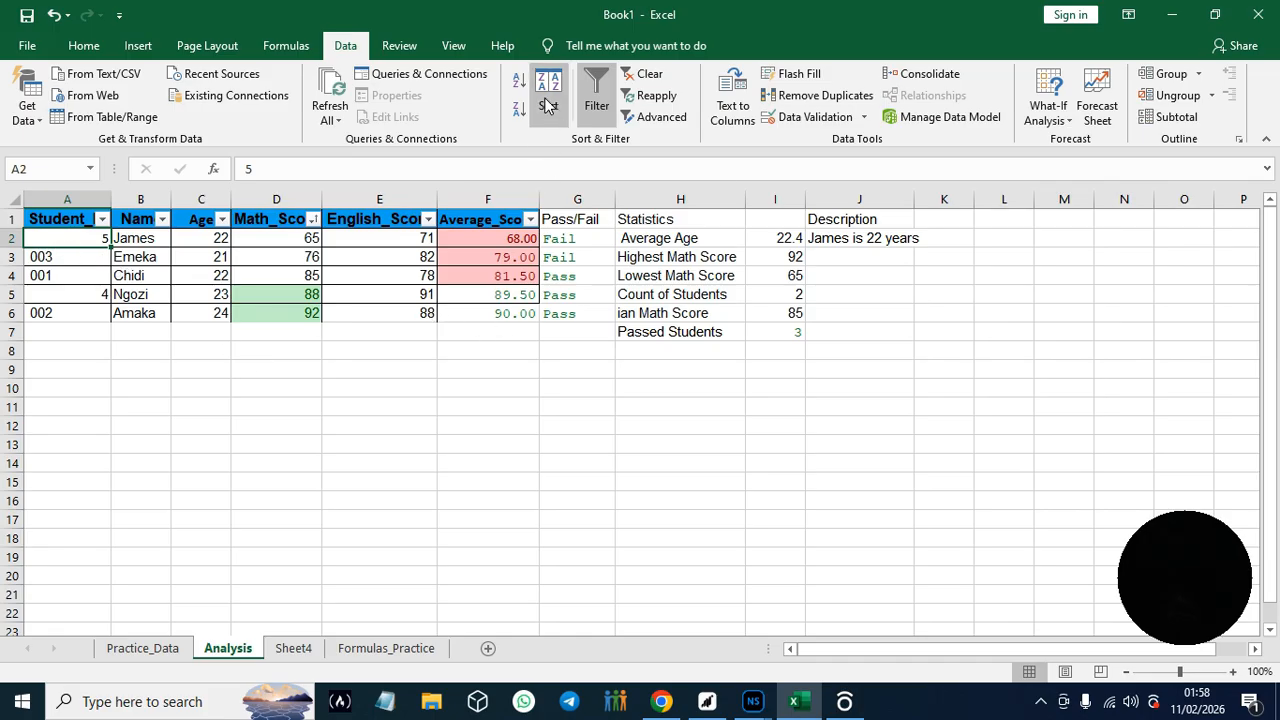
{"action": "left_click", "coordinate": [659, 704]}
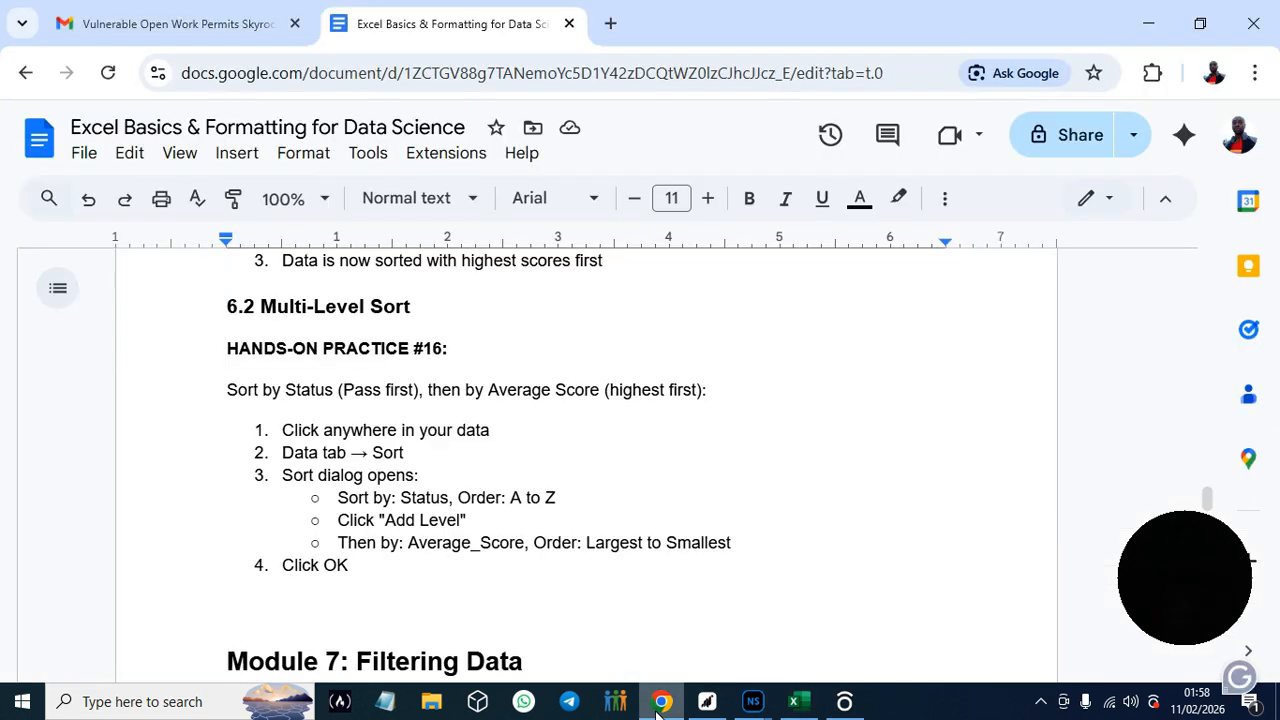
{"action": "left_click", "coordinate": [659, 704]}
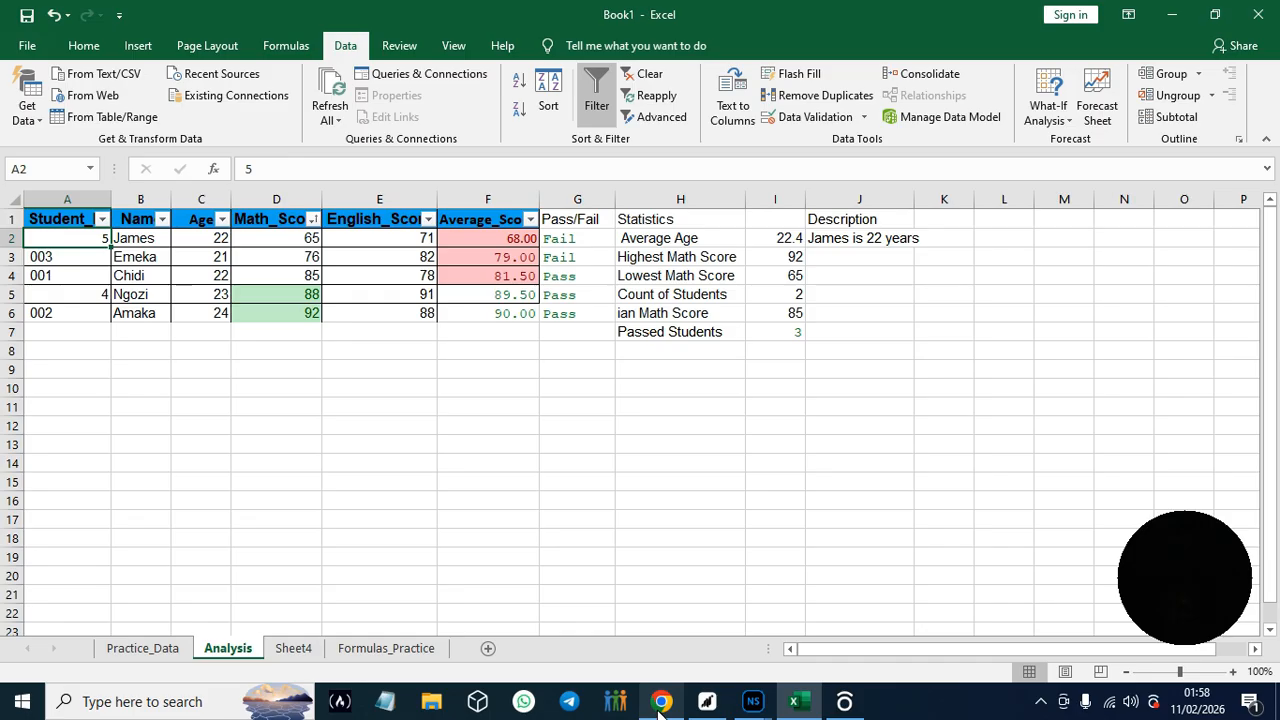
{"action": "left_click", "coordinate": [659, 704]}
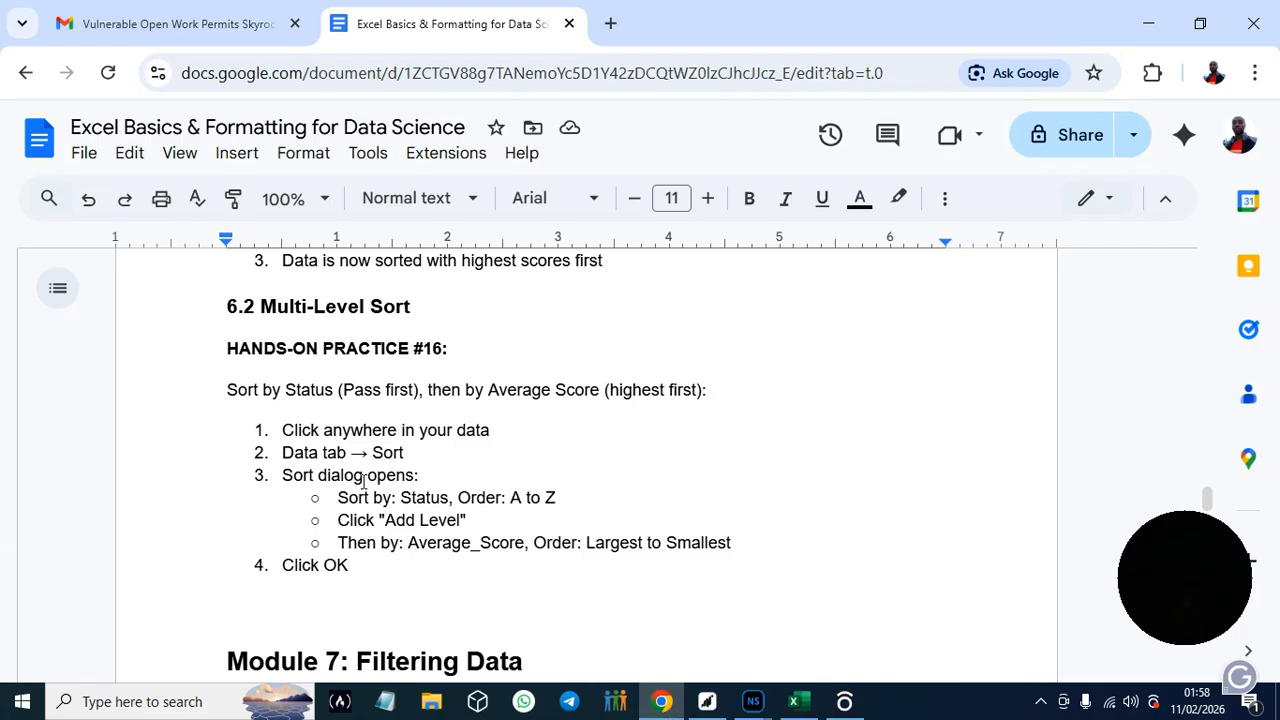
{"action": "left_click", "coordinate": [1118, 366]}
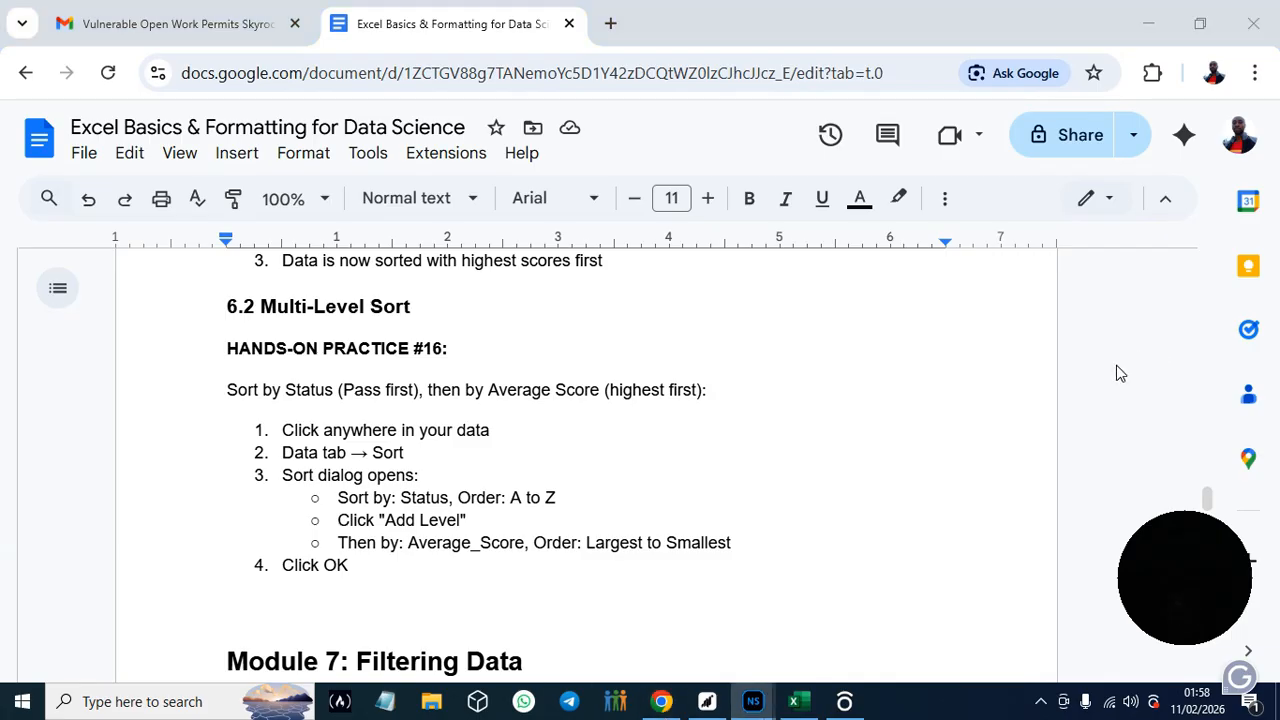
- Switch to Excel and sort the Analysis sheet's data by Average Age on cell values, A to Z, checking the guide's Multi-Level Sort instructions
{"action": "key", "text": "alt+Tab"}
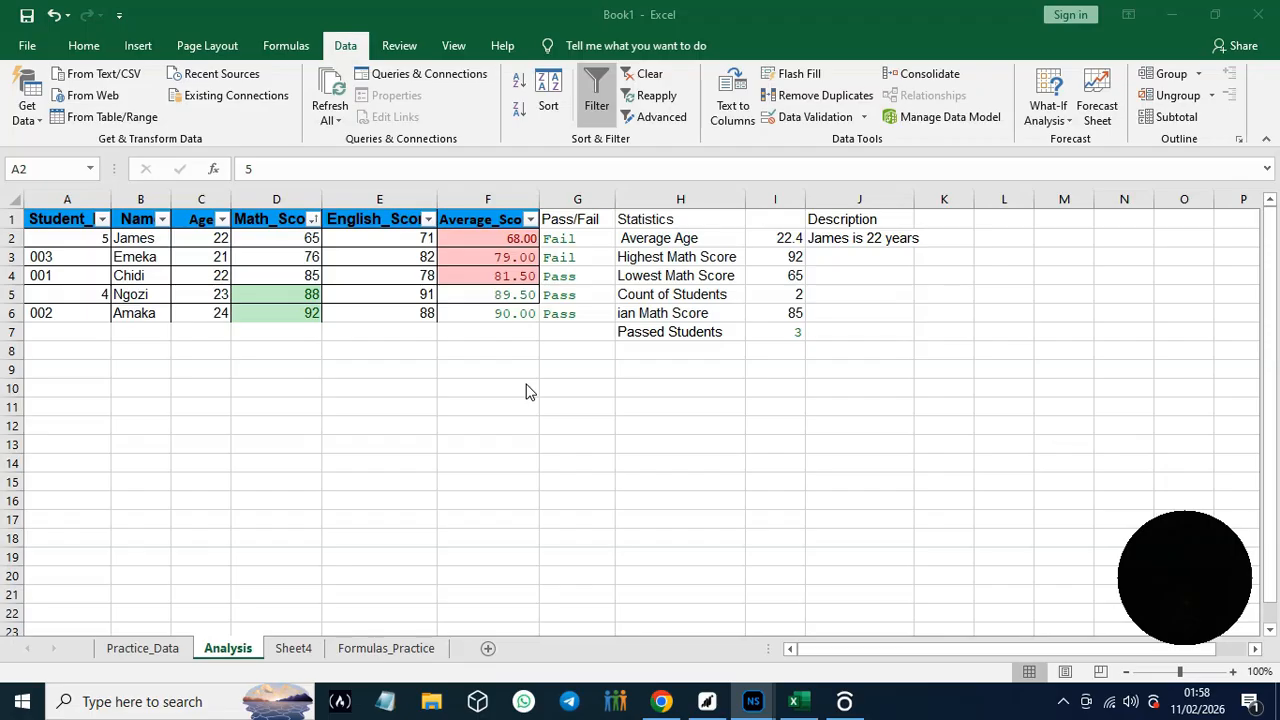
{"action": "left_click", "coordinate": [66, 232]}
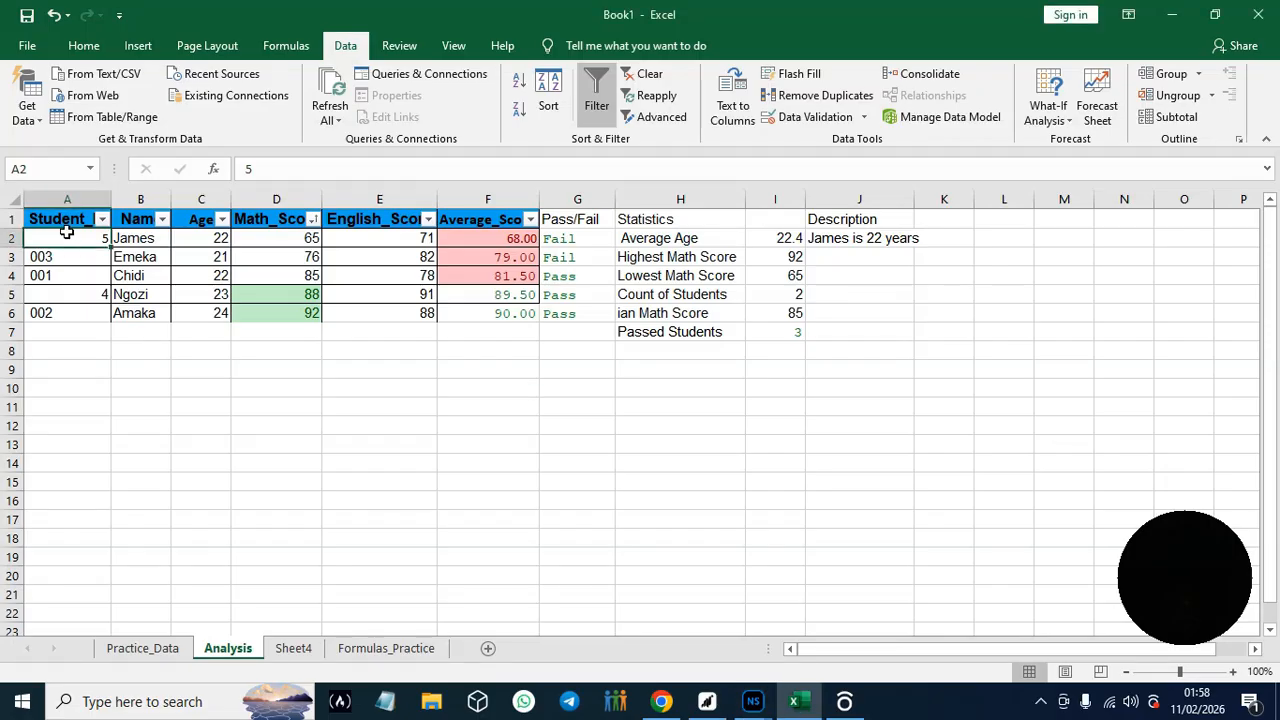
{"action": "left_click", "coordinate": [548, 106]}
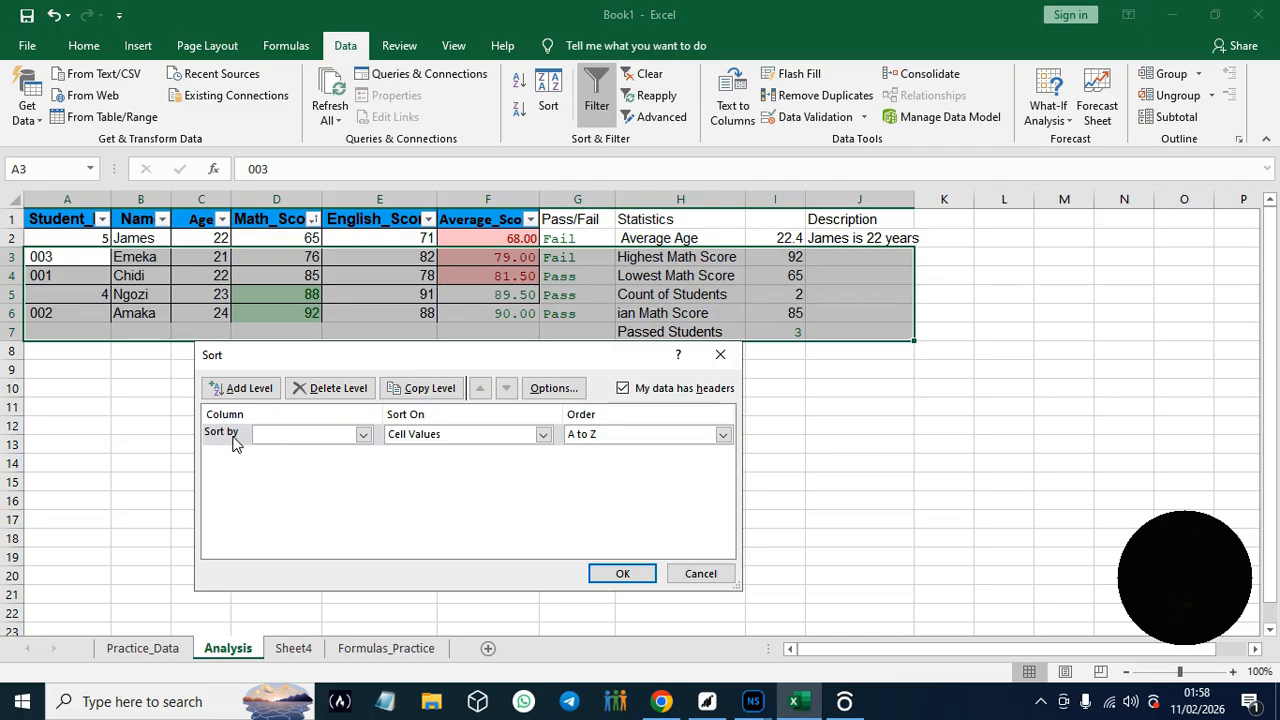
{"action": "left_click", "coordinate": [363, 437]}
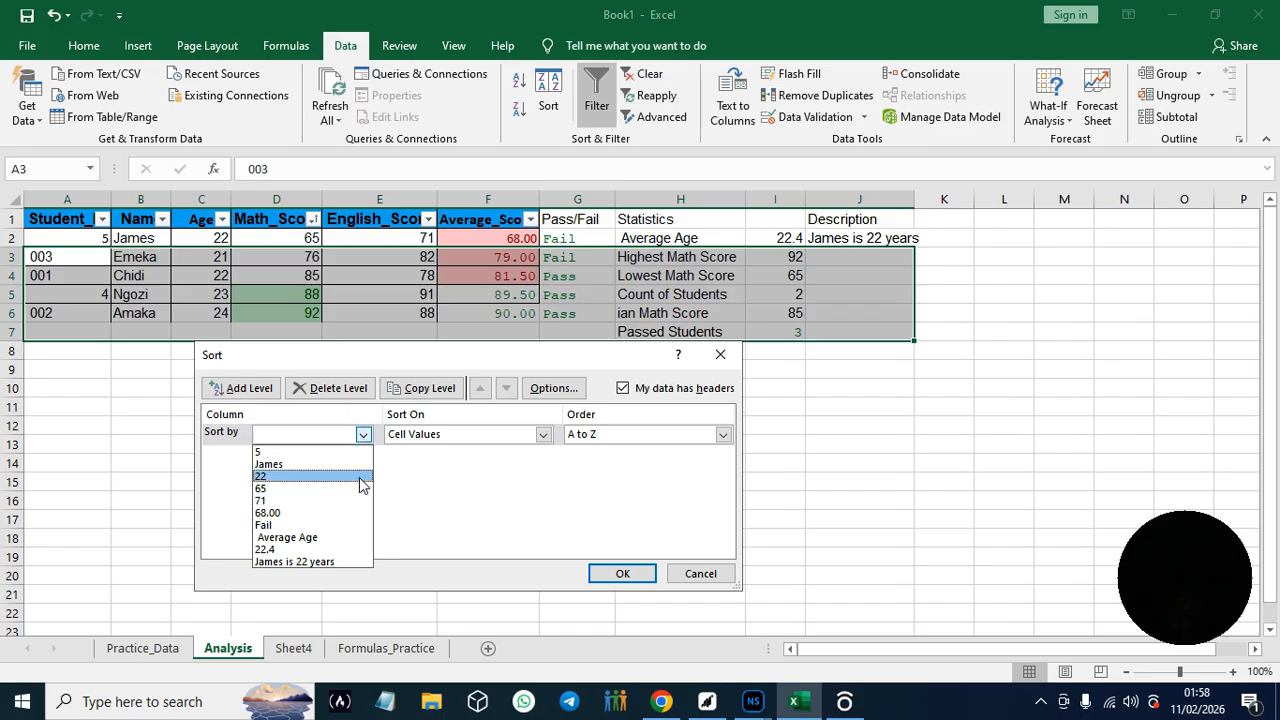
{"action": "left_click", "coordinate": [662, 702]}
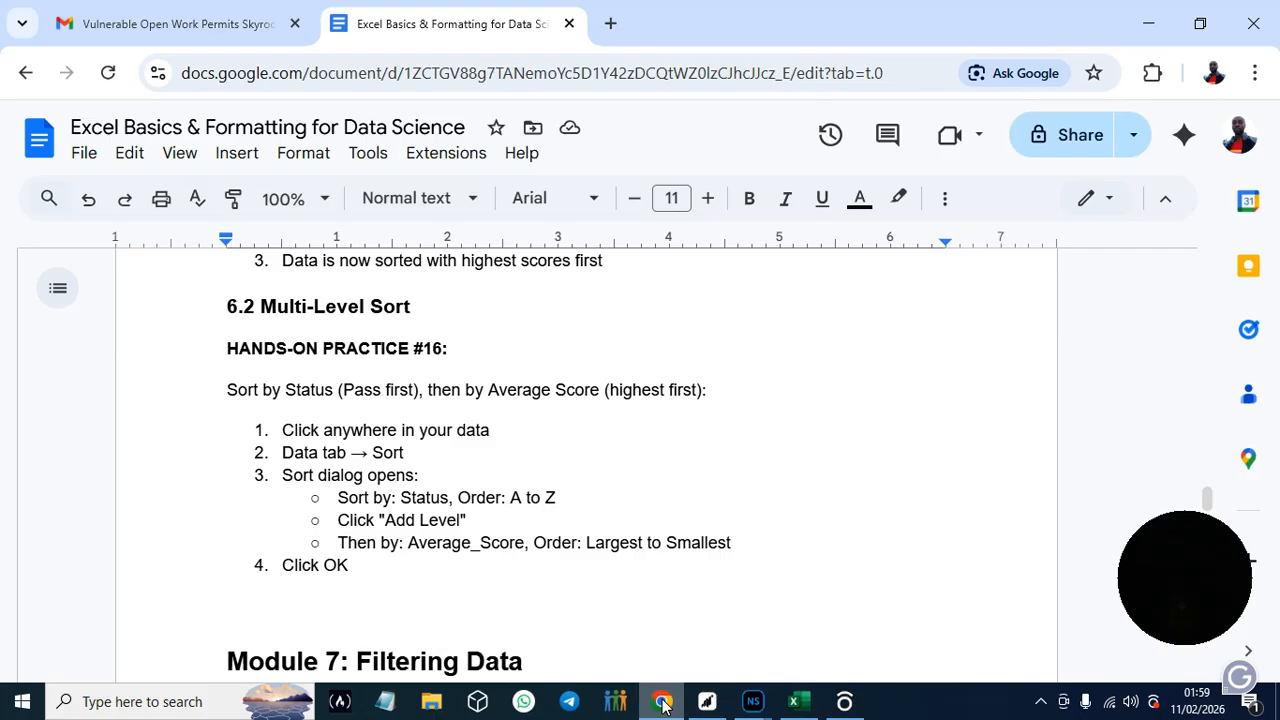
{"action": "left_click", "coordinate": [795, 703]}
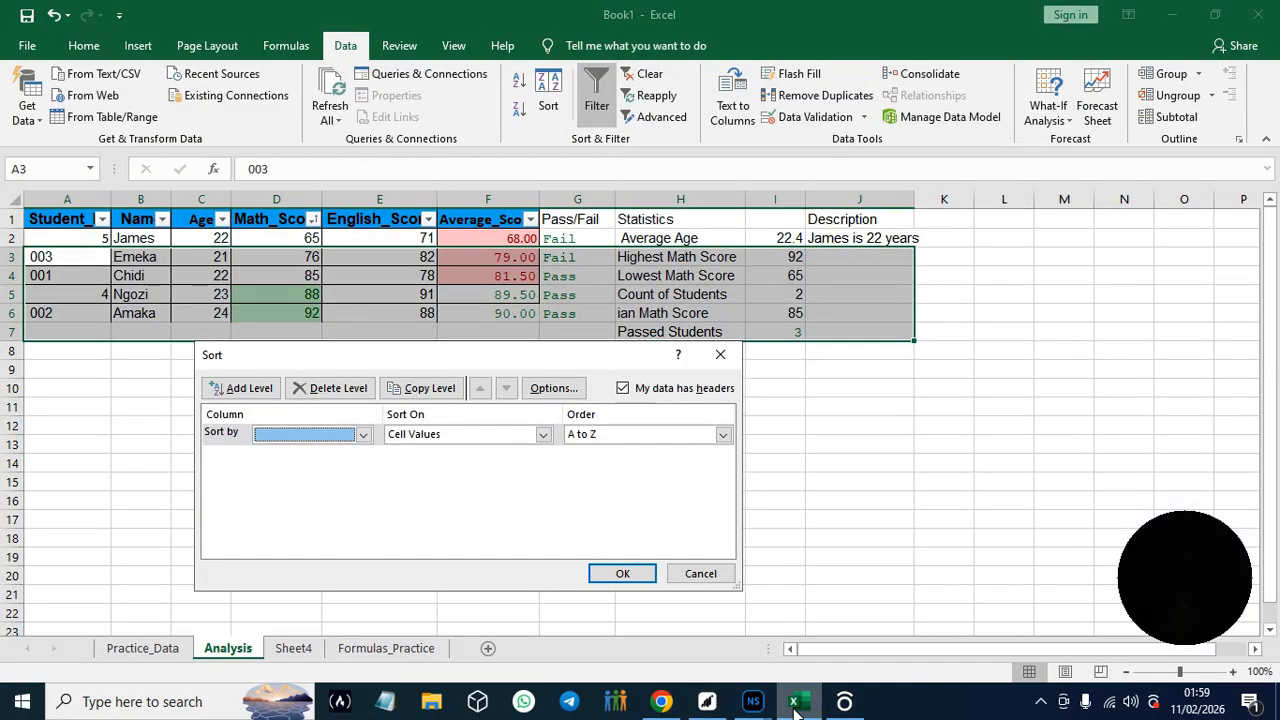
{"action": "left_click", "coordinate": [363, 434]}
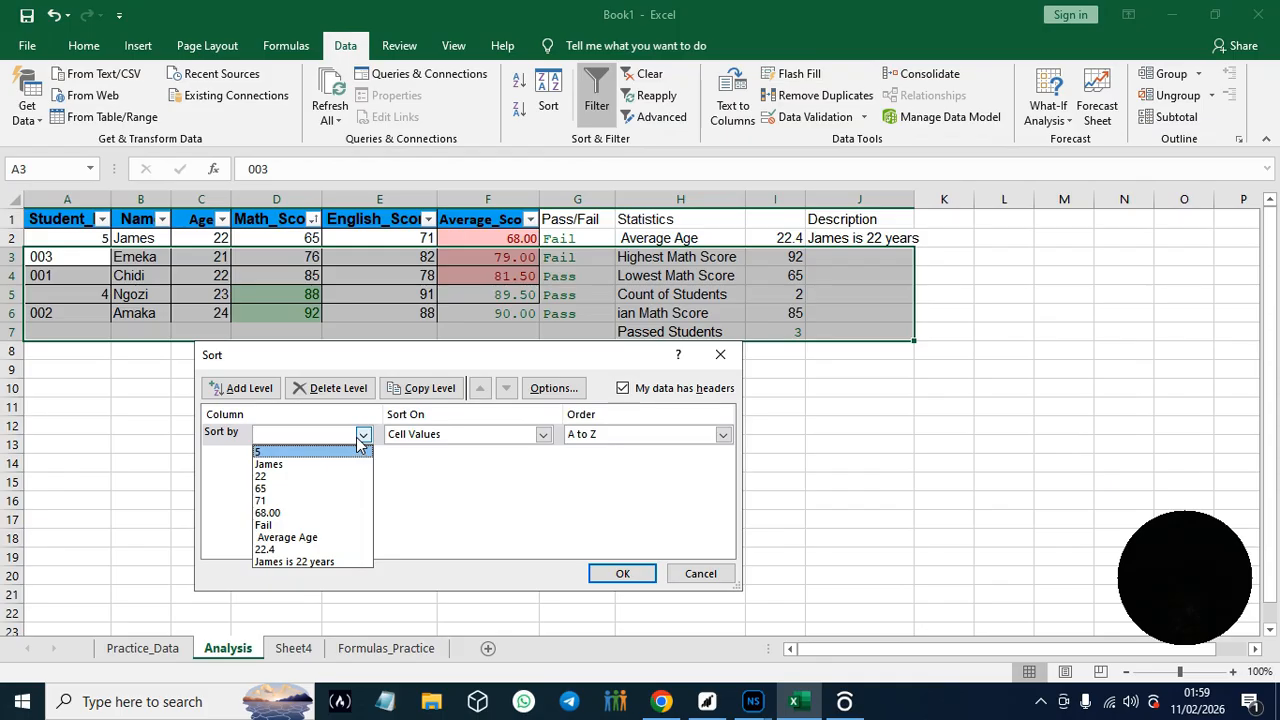
{"action": "left_click", "coordinate": [337, 543]}
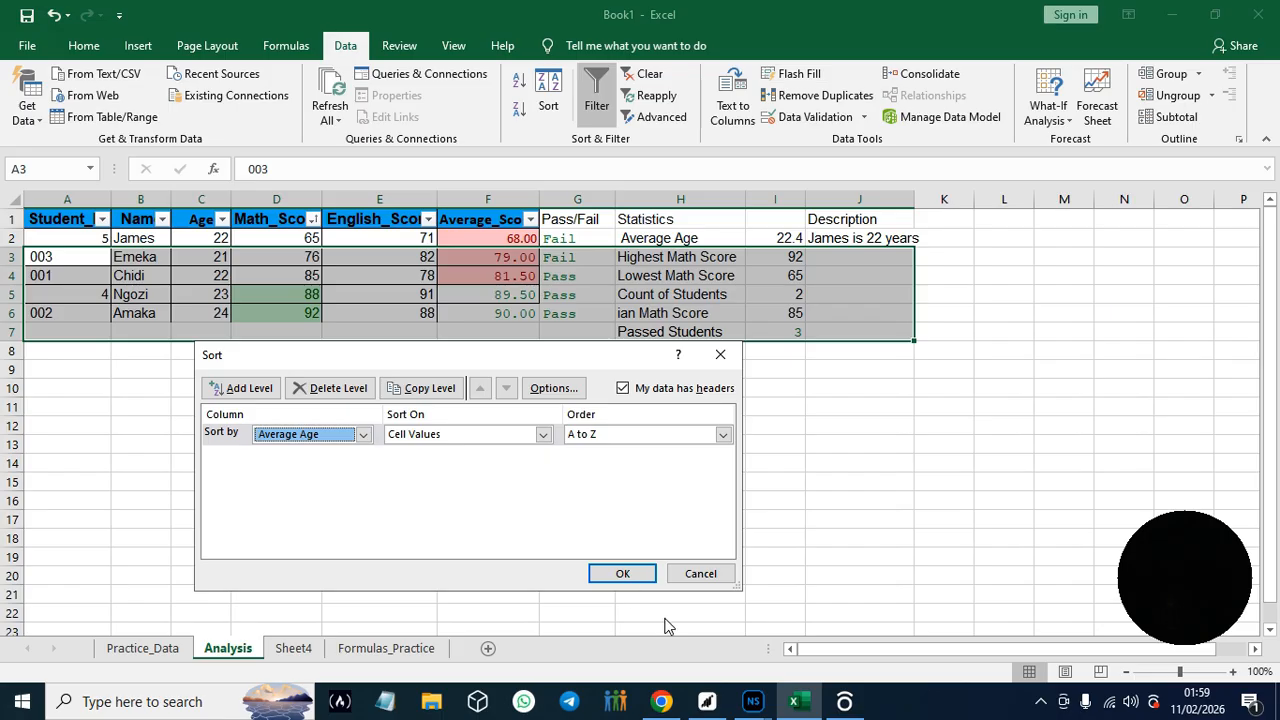
{"action": "left_click", "coordinate": [622, 573]}
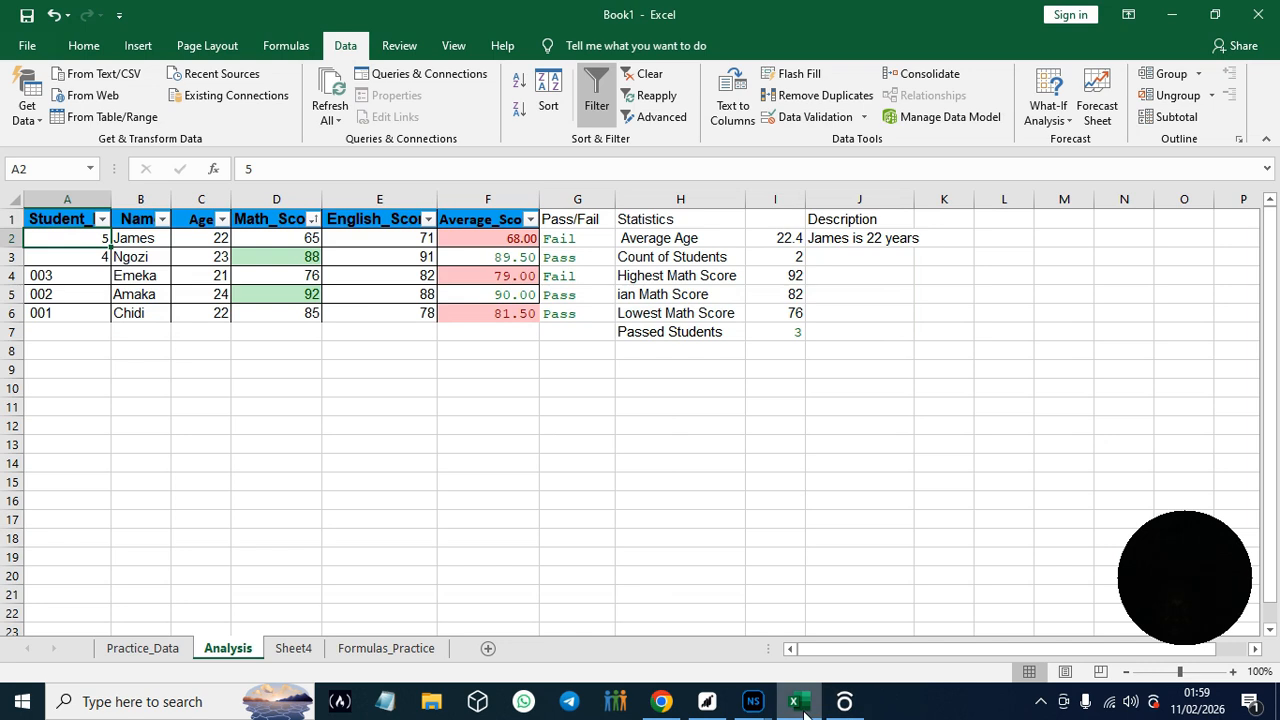
- Switch to the guide in Chrome, read Hands-On Practice #17 on basic filtering in Module 7, and return to Excel
{"action": "left_click", "coordinate": [662, 701]}
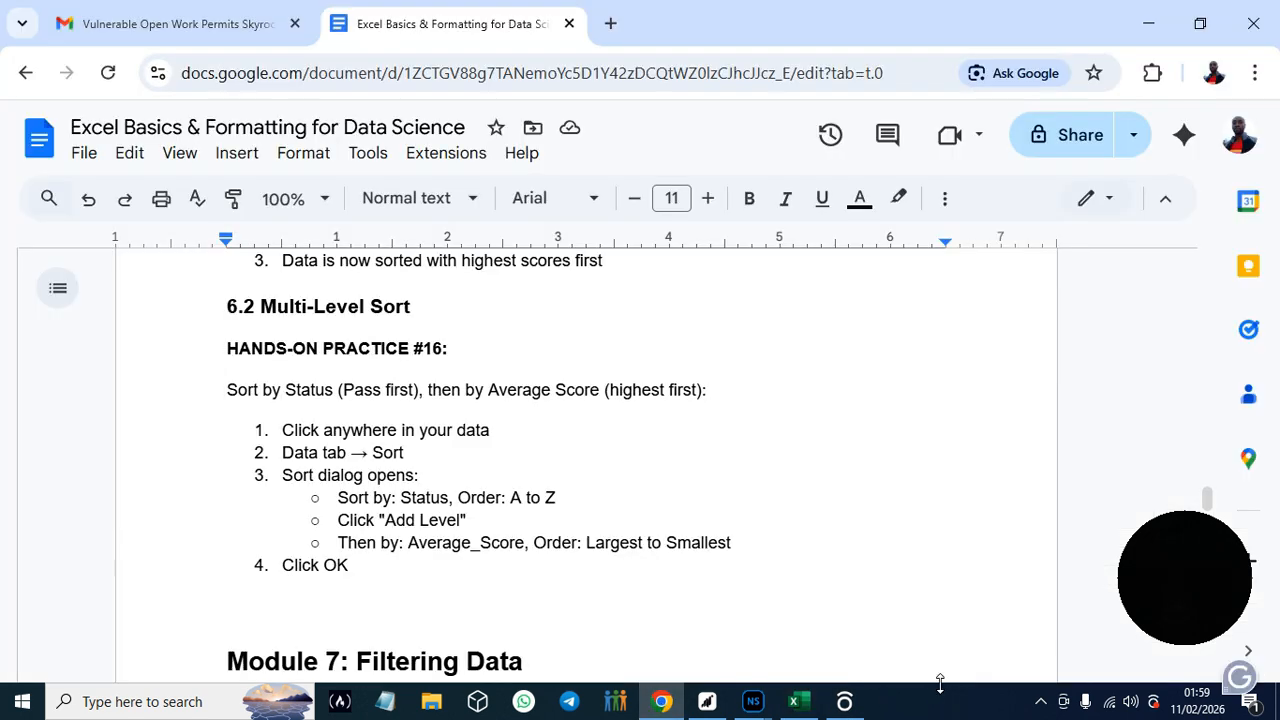
{"action": "left_click_drag", "start_coordinate": [1210, 505], "coordinate": [1213, 510]}
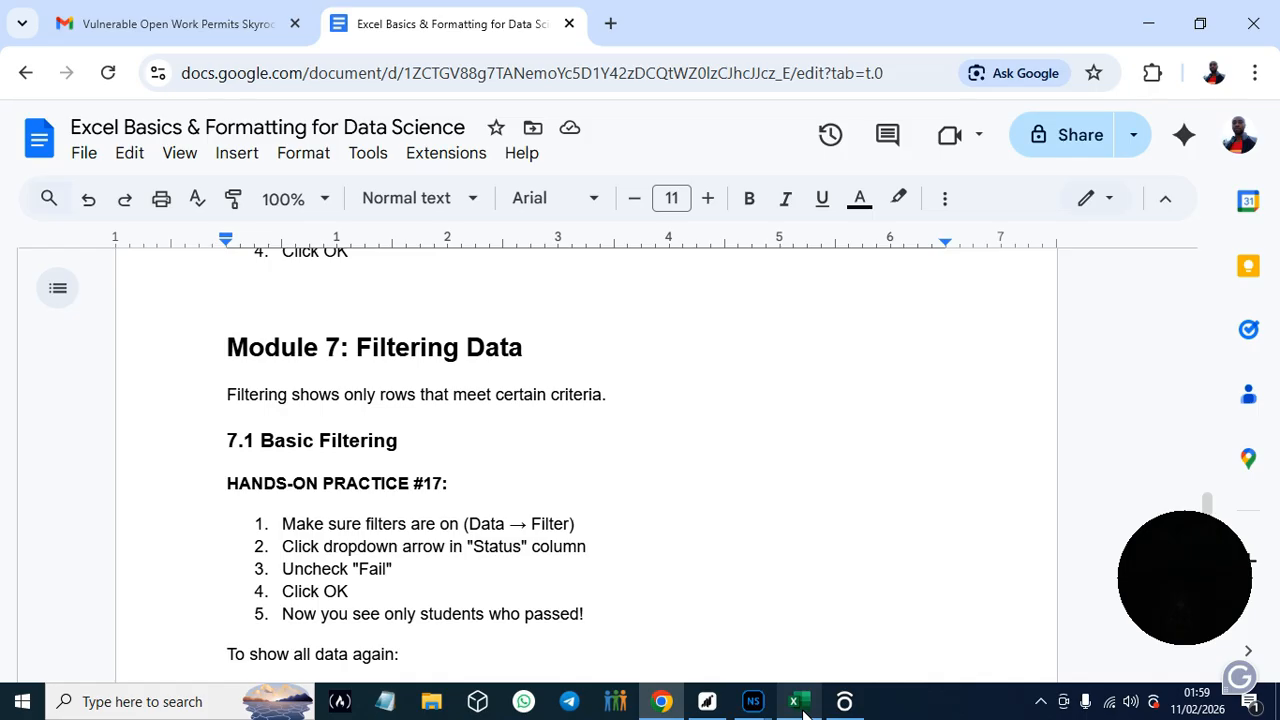
{"action": "mouse_move", "coordinate": [803, 712]}
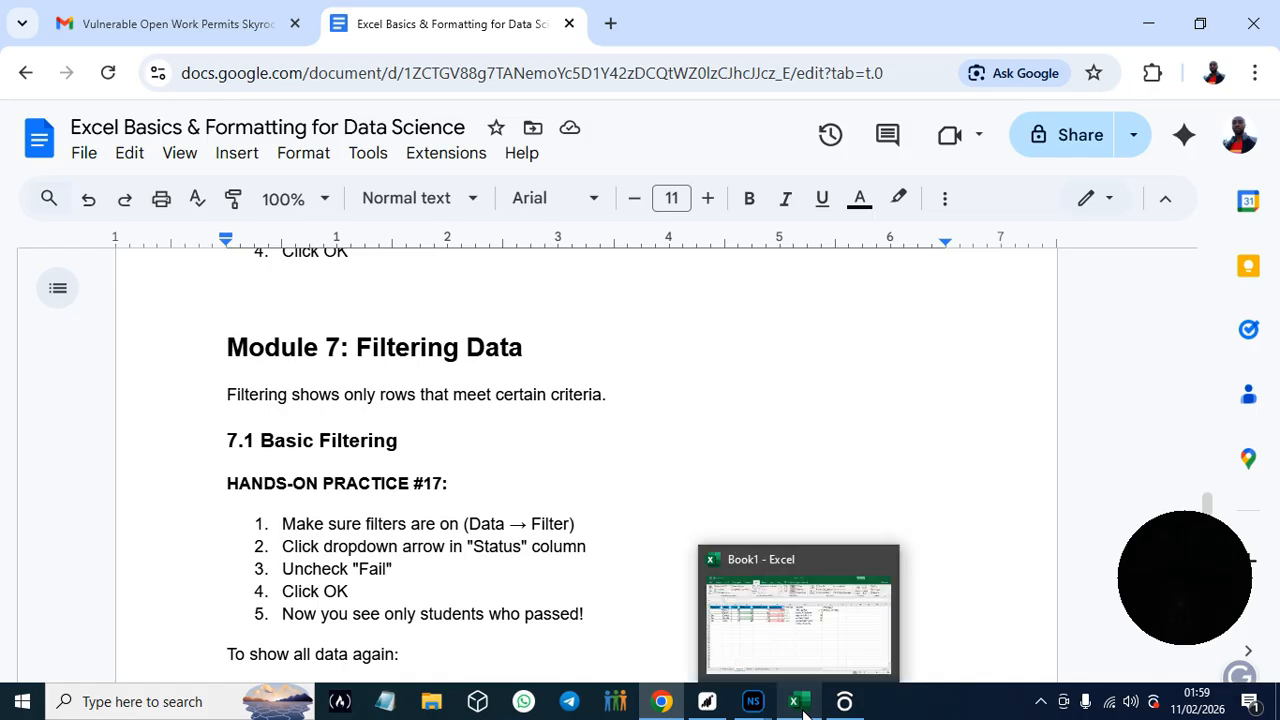
{"action": "left_click", "coordinate": [800, 702]}
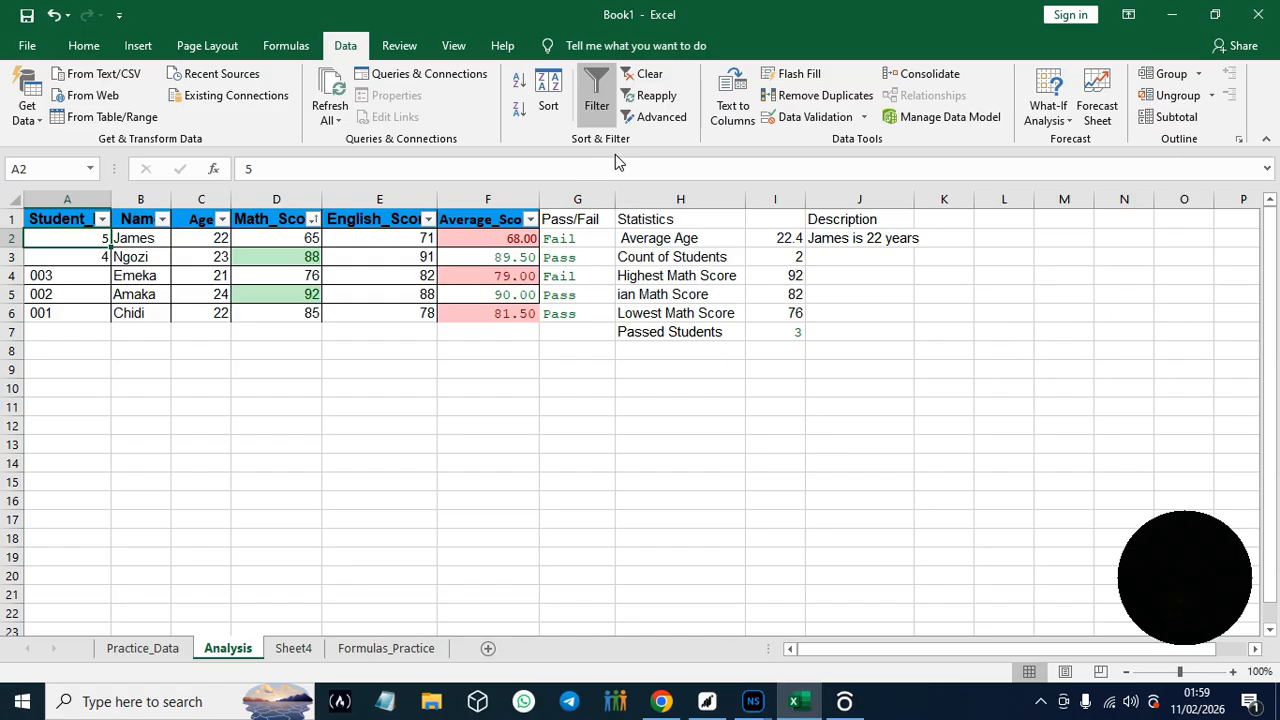
- Reset the filters on the Analysis sheet so that they apply to the student table's header row, A1:F1
{"action": "left_click", "coordinate": [596, 106]}
{"action": "left_click", "coordinate": [596, 106]}
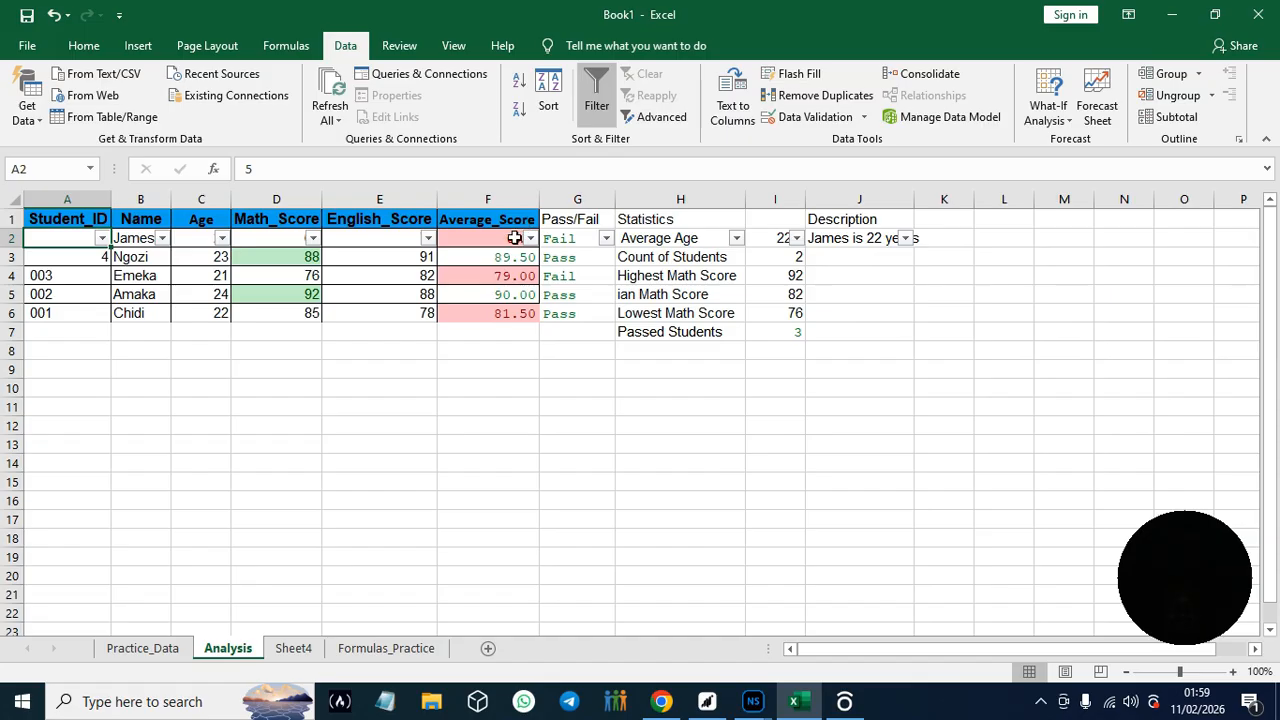
{"action": "left_click", "coordinate": [600, 97]}
{"action": "left_click", "coordinate": [600, 97]}
{"action": "left_click", "coordinate": [530, 220]}
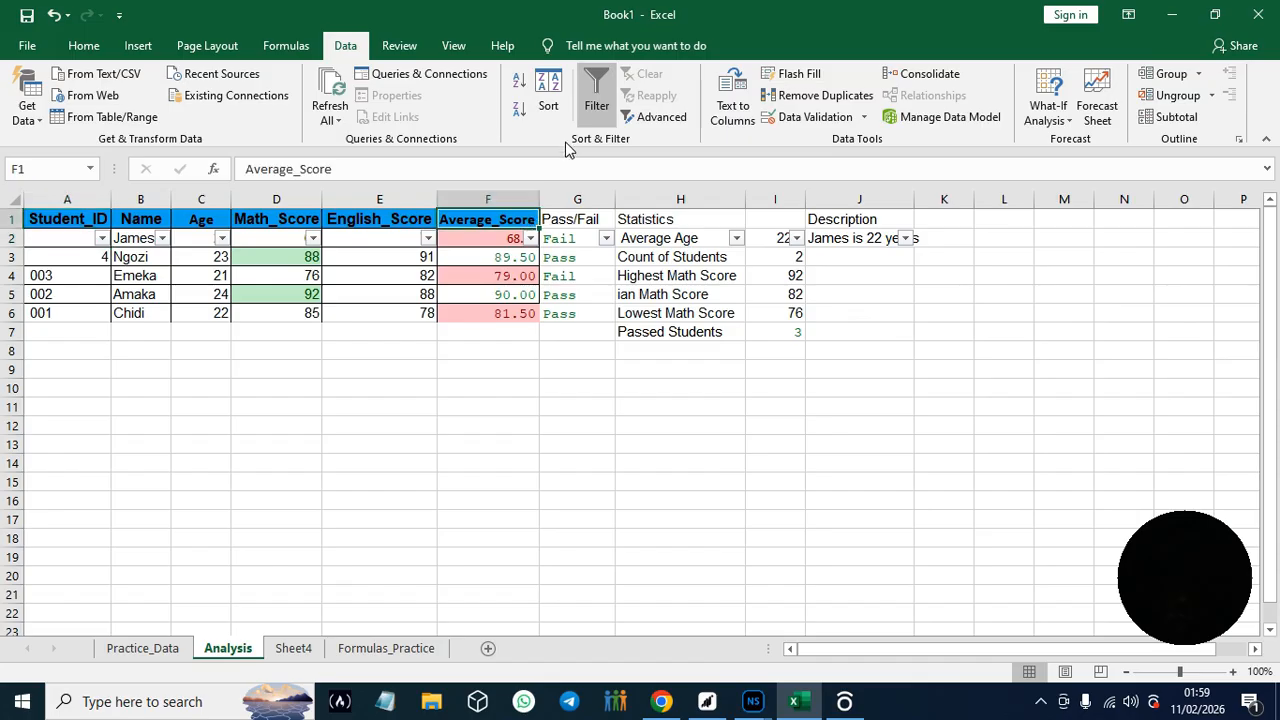
{"action": "left_click", "coordinate": [594, 110]}
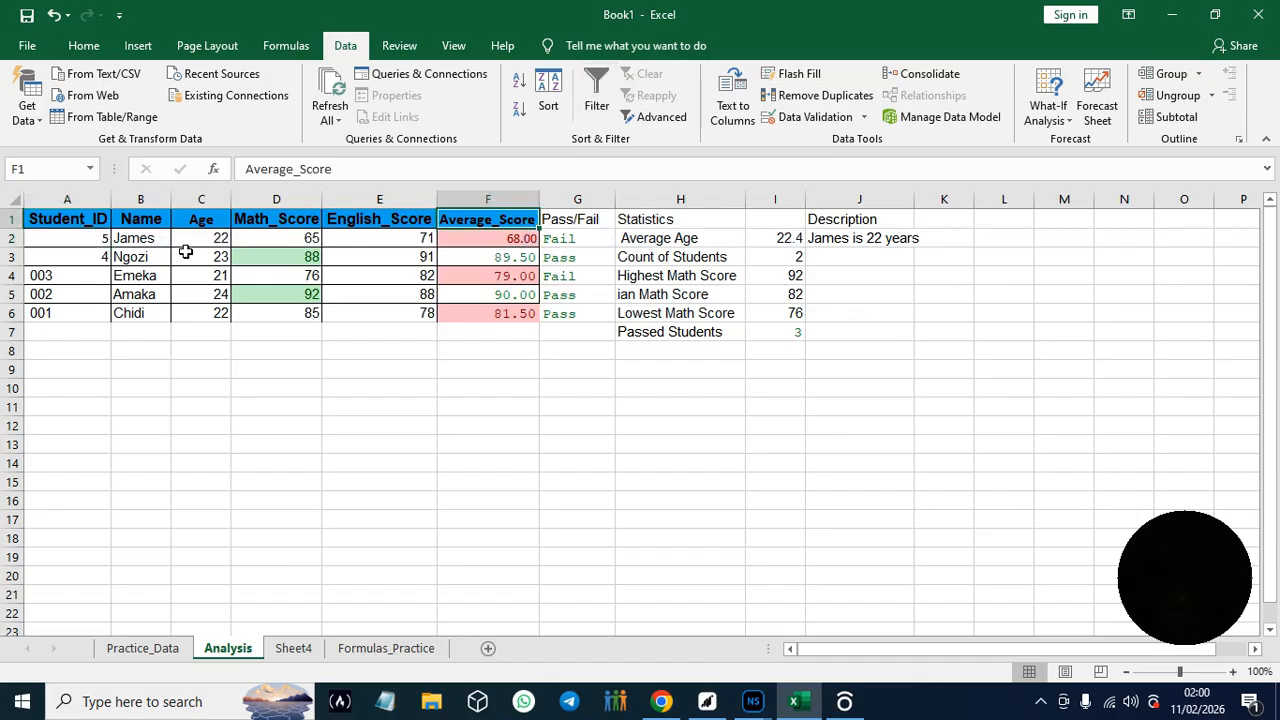
{"action": "left_click", "coordinate": [30, 218]}
{"action": "left_click_drag", "start_coordinate": [30, 216], "coordinate": [514, 214]}
{"action": "left_click", "coordinate": [596, 108]}
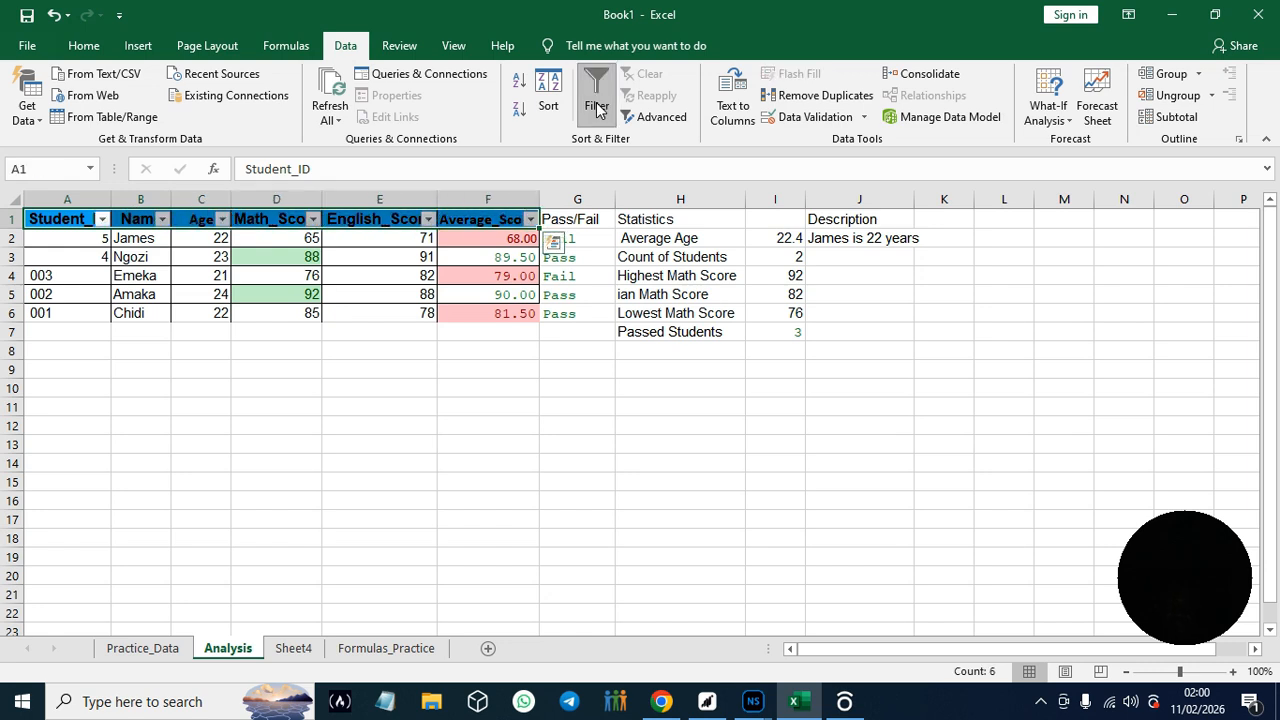
{"action": "left_click", "coordinate": [531, 219]}
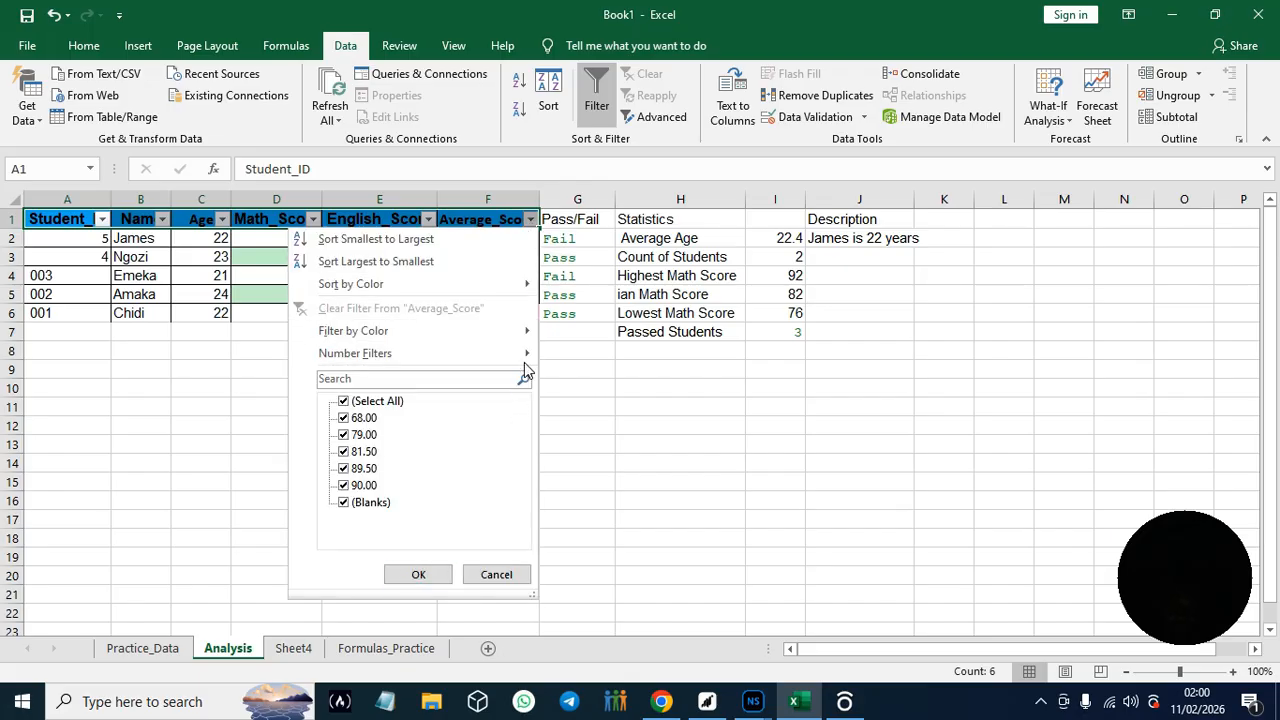
{"action": "mouse_move", "coordinate": [526, 338]}
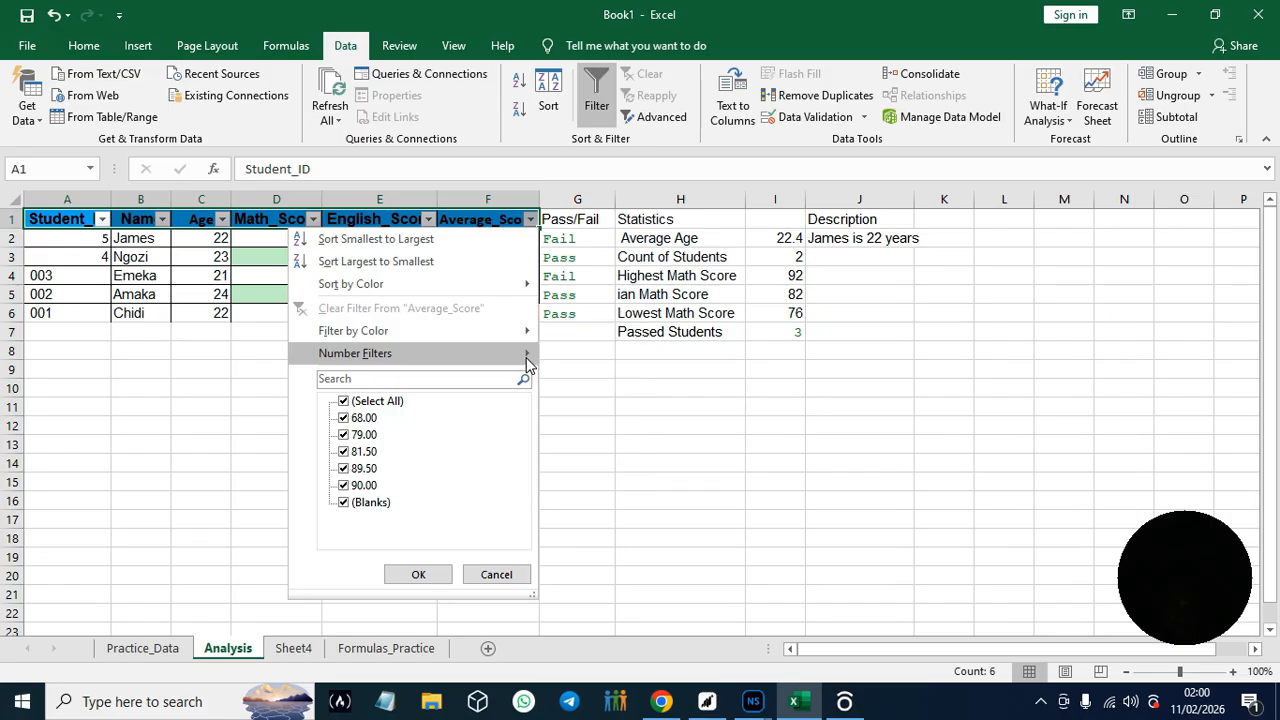
{"action": "mouse_move", "coordinate": [528, 362]}
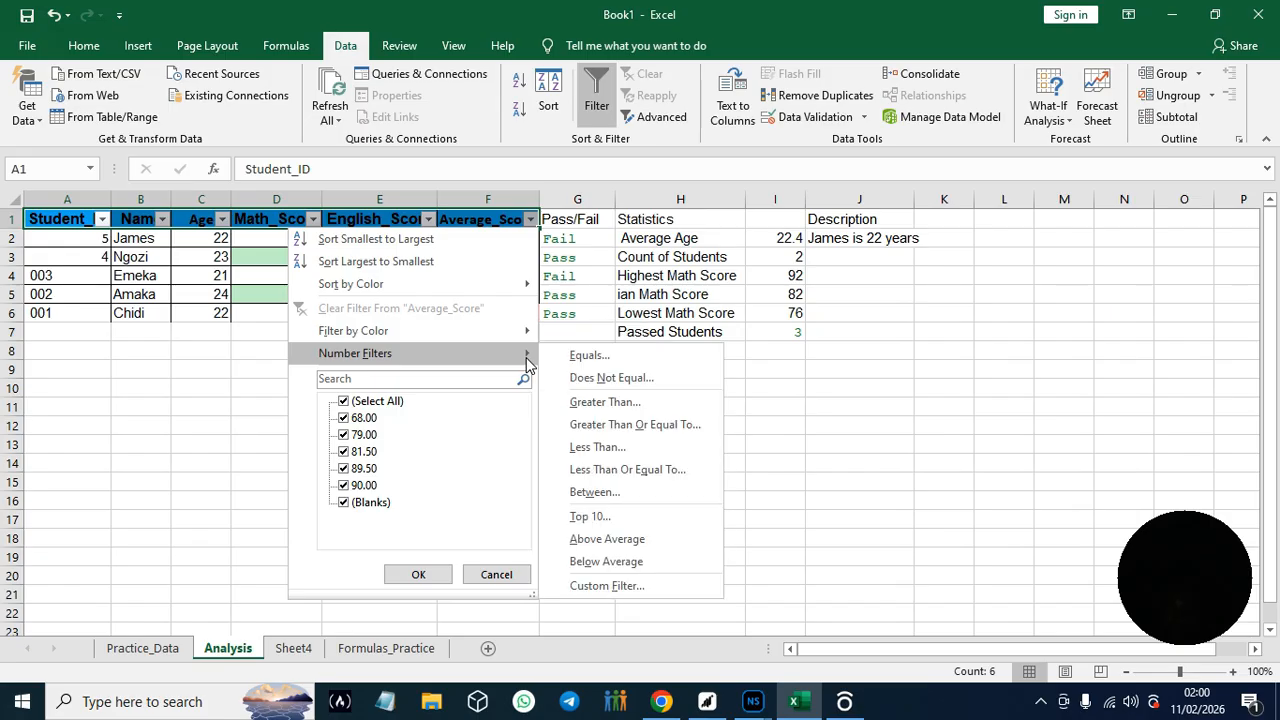
{"action": "left_click", "coordinate": [627, 401]}
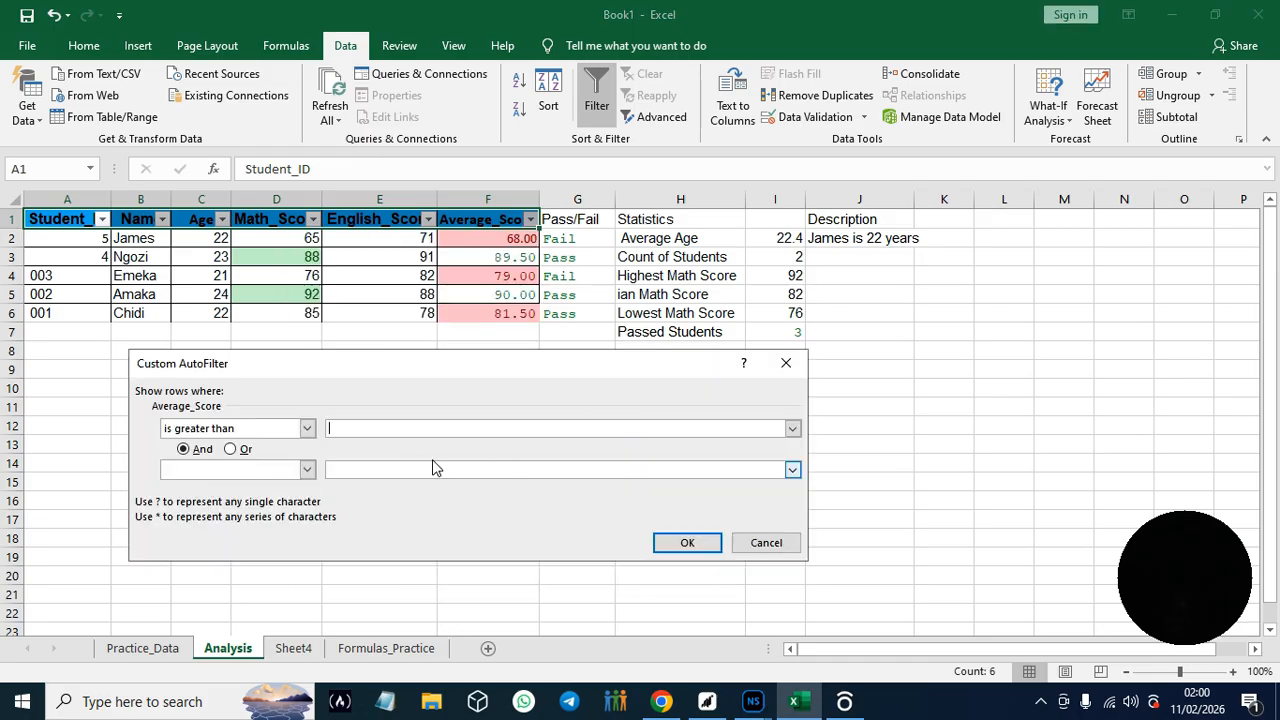
{"action": "left_click", "coordinate": [786, 363]}
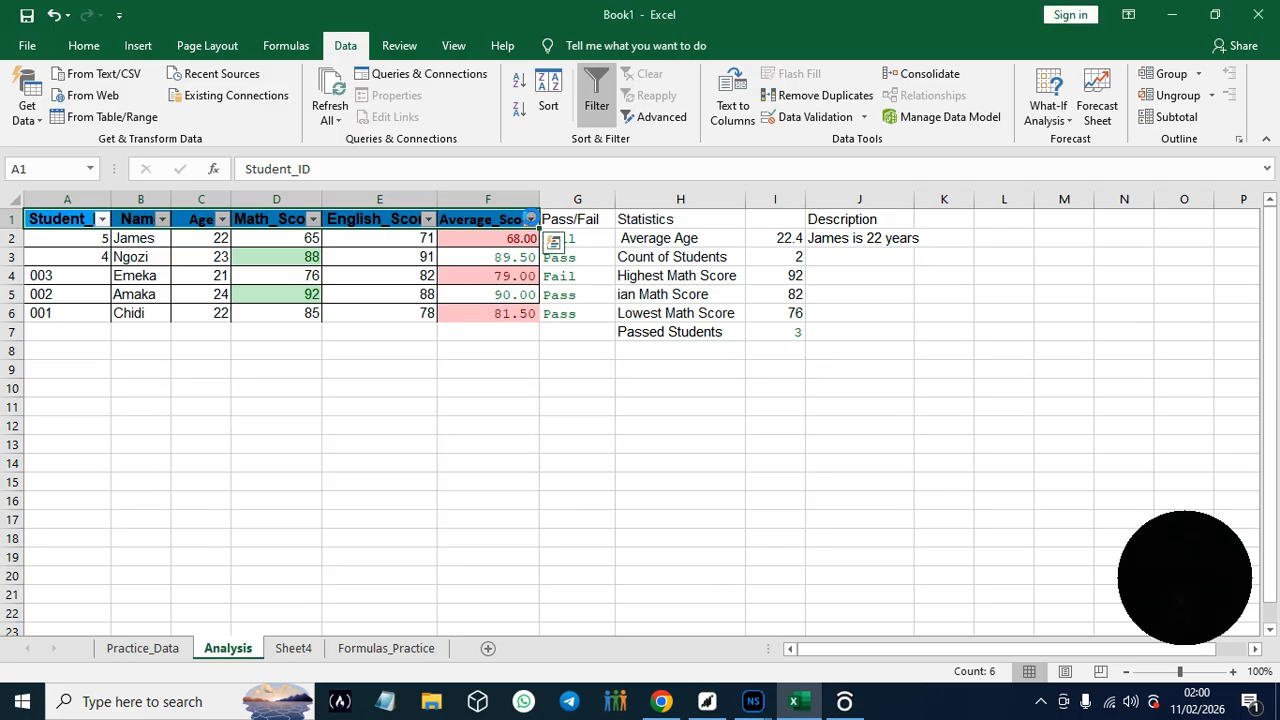
- Sort the student table by Average_Score from largest to smallest and remove the filters from its header row
{"action": "left_click", "coordinate": [531, 219]}
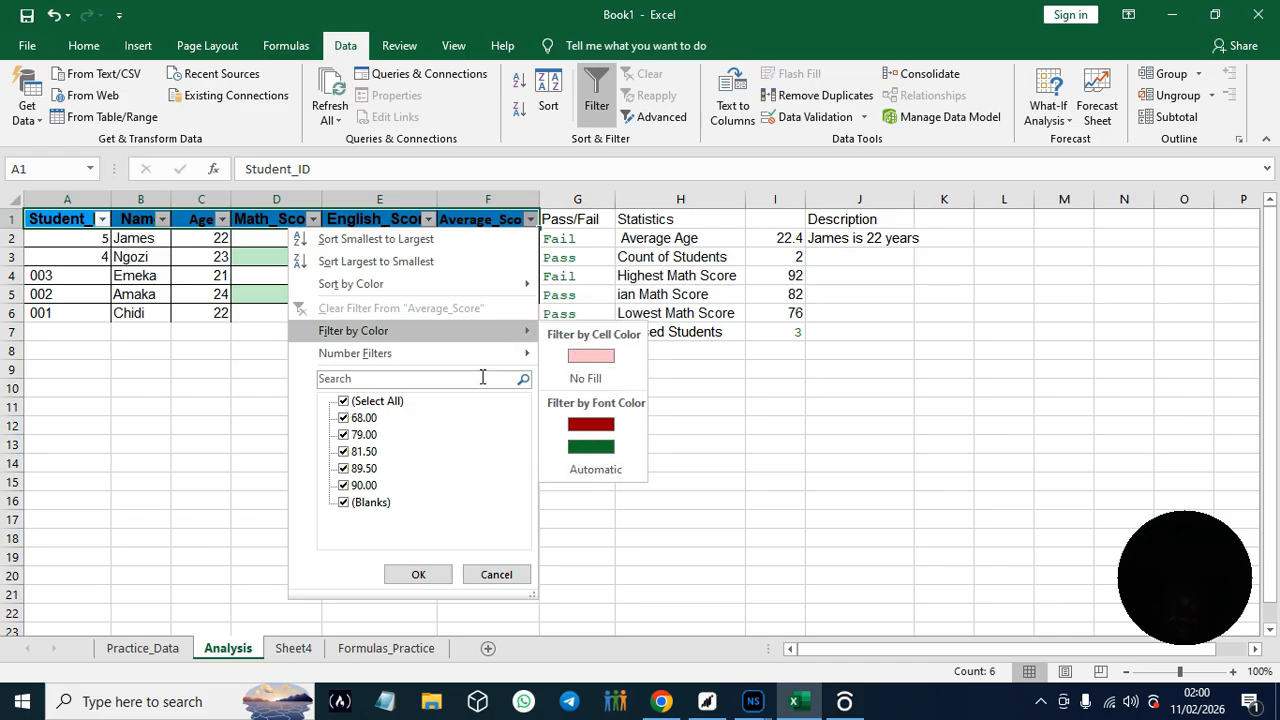
{"action": "left_click", "coordinate": [409, 262]}
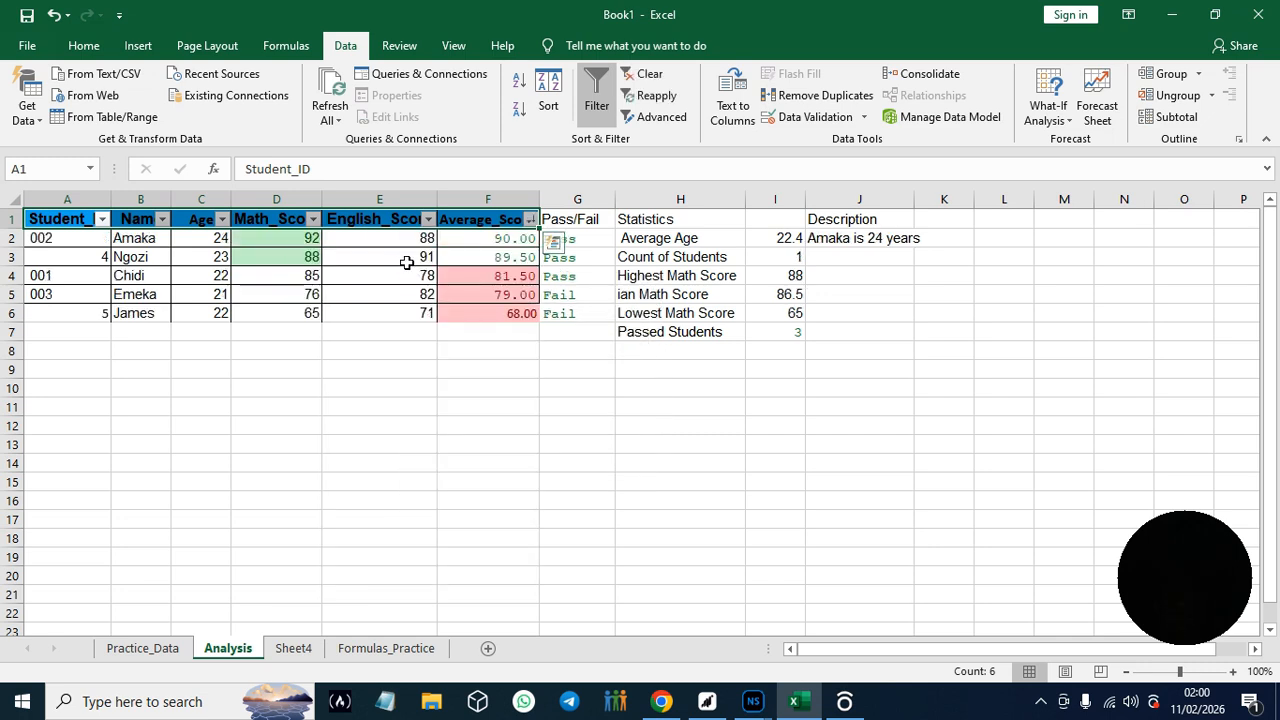
{"action": "left_click", "coordinate": [597, 105]}
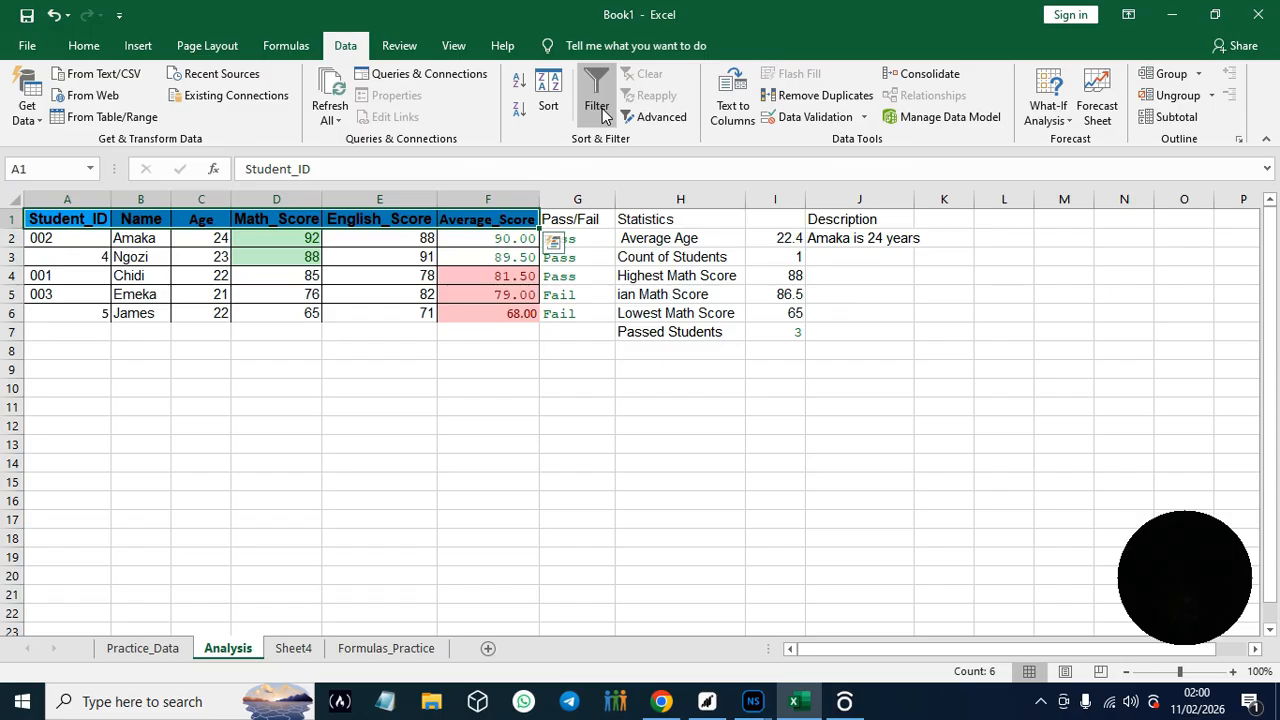
- Switch to the guide in Chrome and read how to show all data again and Hands-On Practice #18 on number filters
{"action": "left_click", "coordinate": [661, 703]}
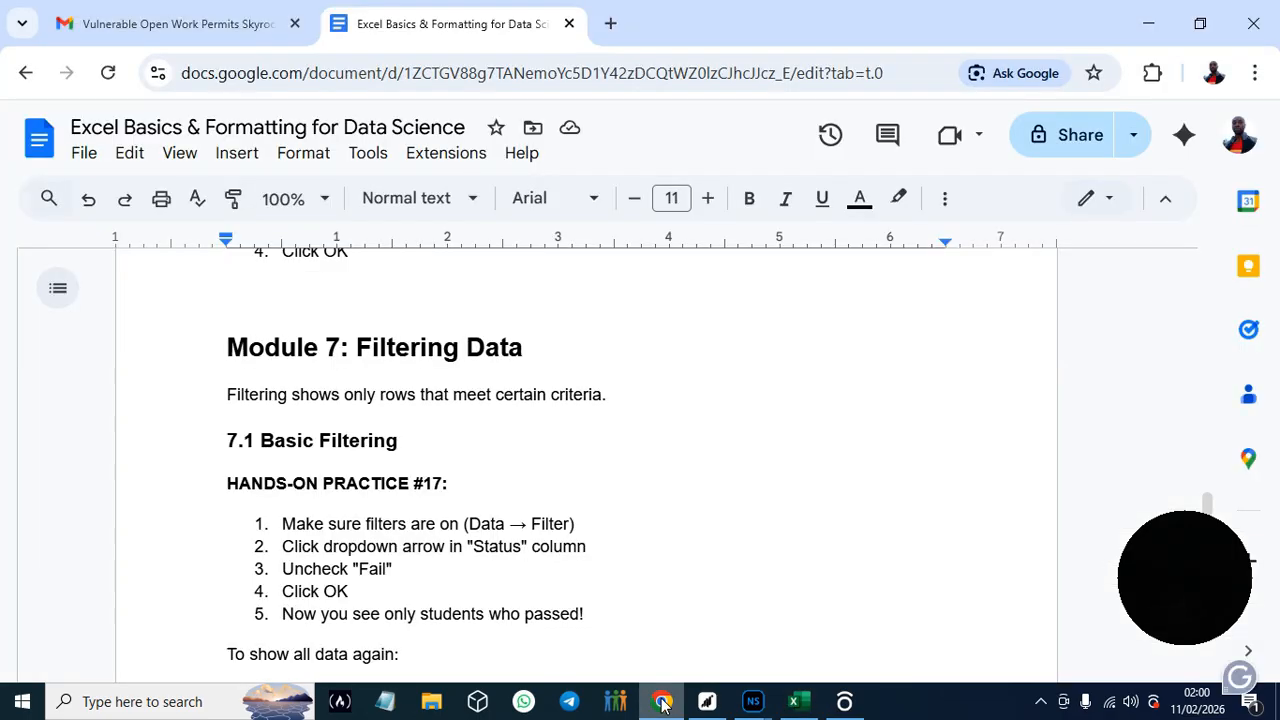
{"action": "left_click", "coordinate": [1181, 617]}
{"action": "left_click_drag", "start_coordinate": [1181, 615], "coordinate": [1047, 283]}
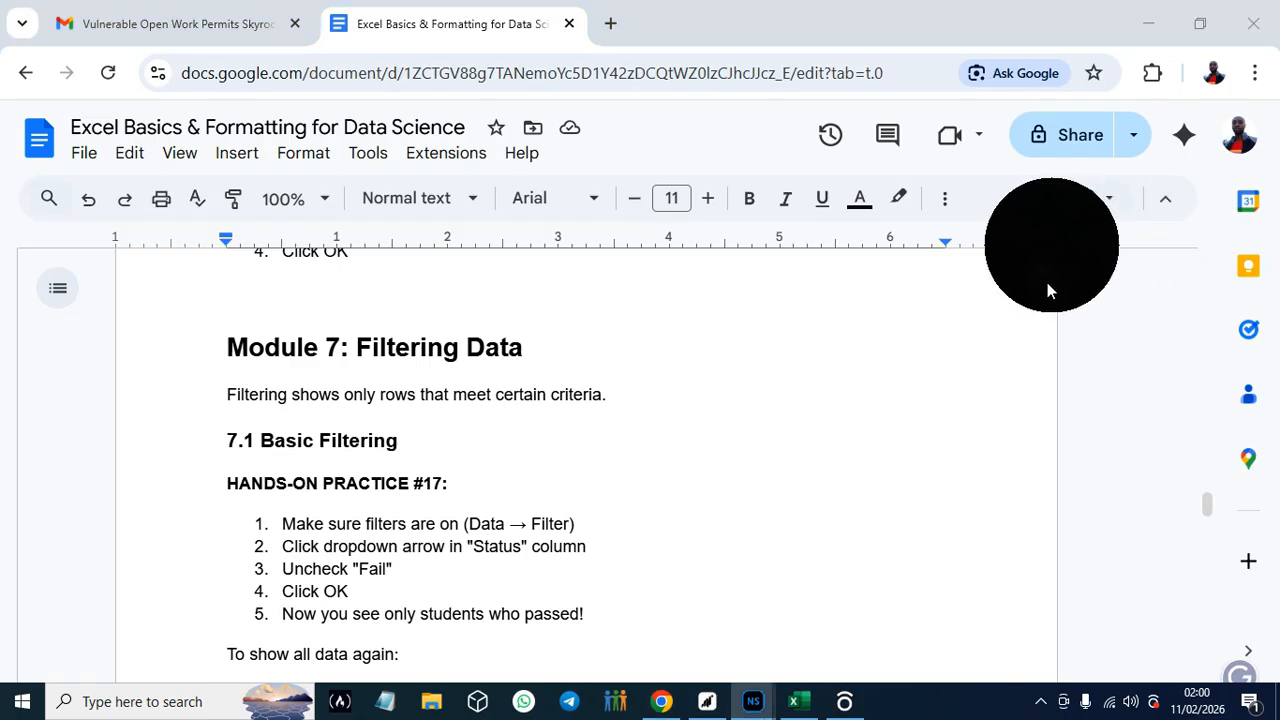
{"action": "left_click", "coordinate": [1210, 509]}
{"action": "left_click_drag", "start_coordinate": [1210, 509], "coordinate": [1210, 516]}
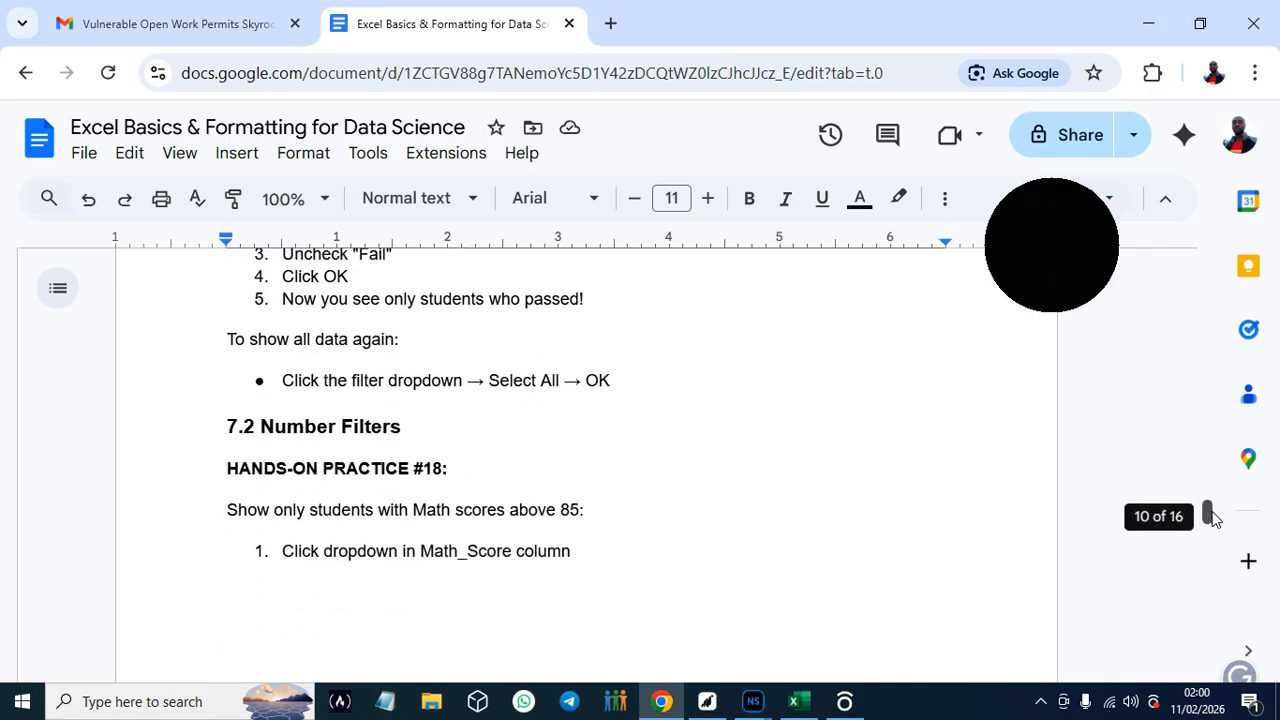
{"action": "left_click_drag", "start_coordinate": [1210, 516], "coordinate": [1217, 518]}
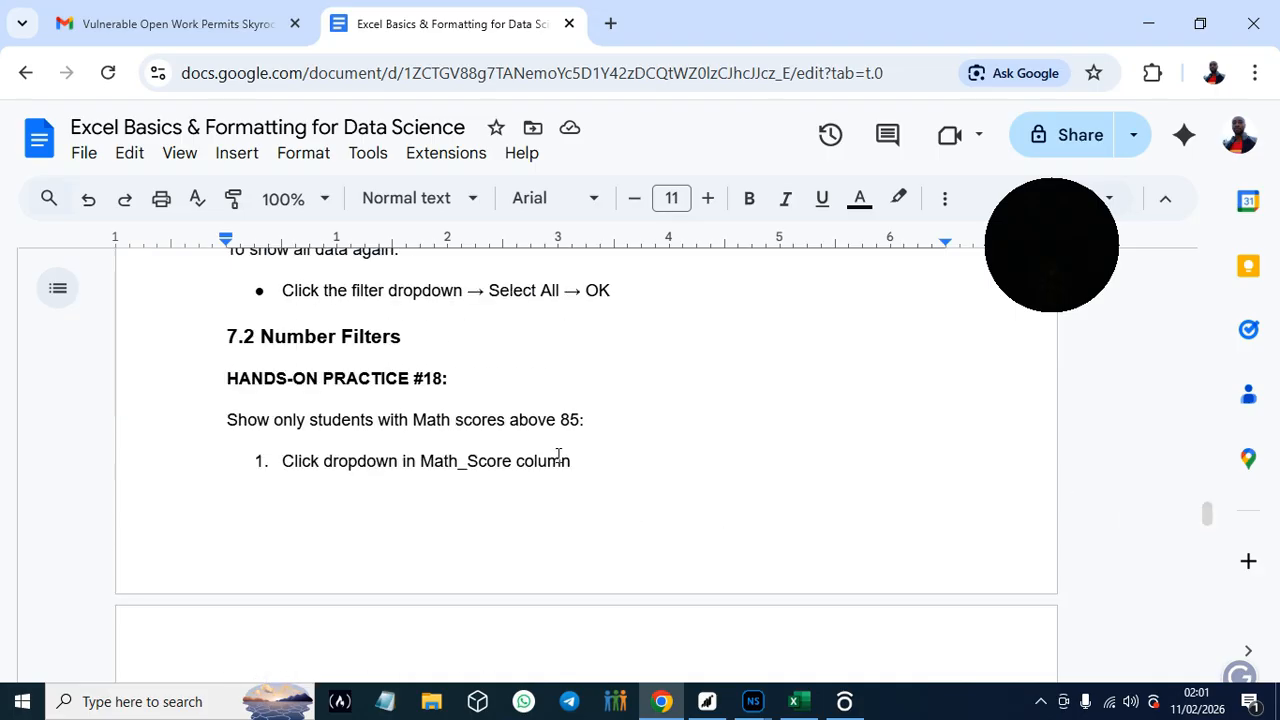
{"action": "left_click", "coordinate": [562, 421]}
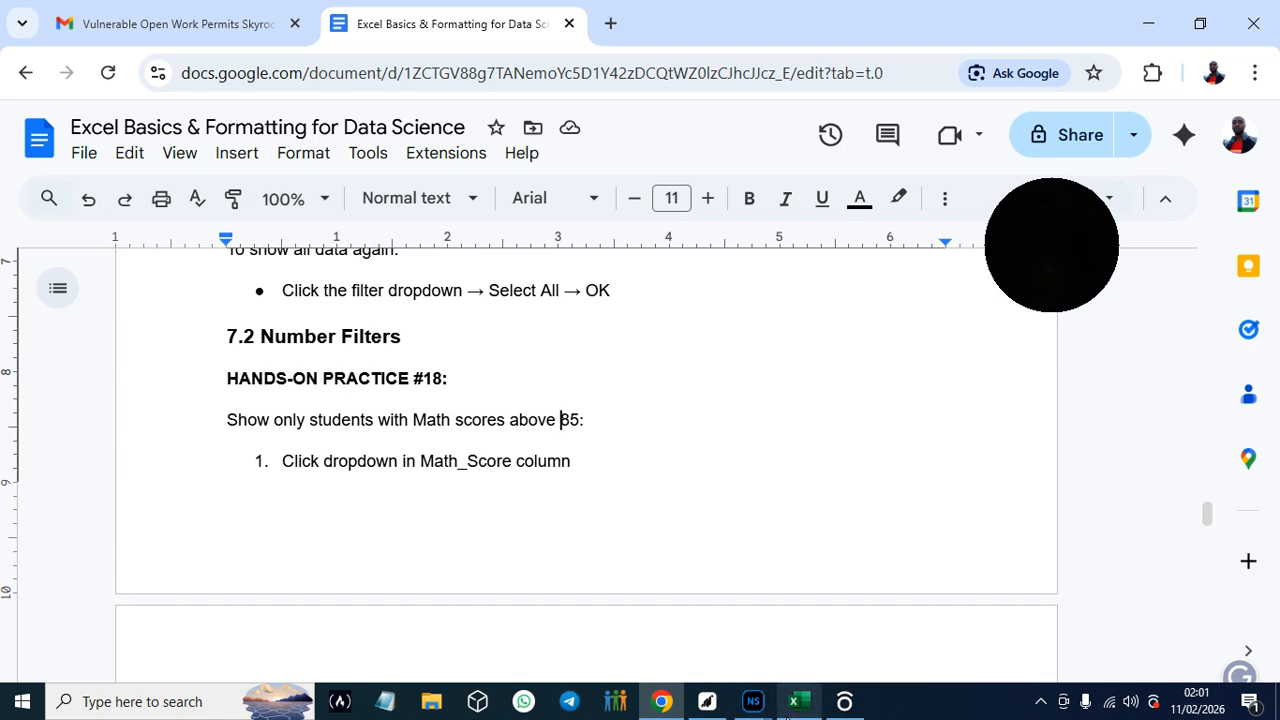
{"action": "left_click", "coordinate": [808, 710]}
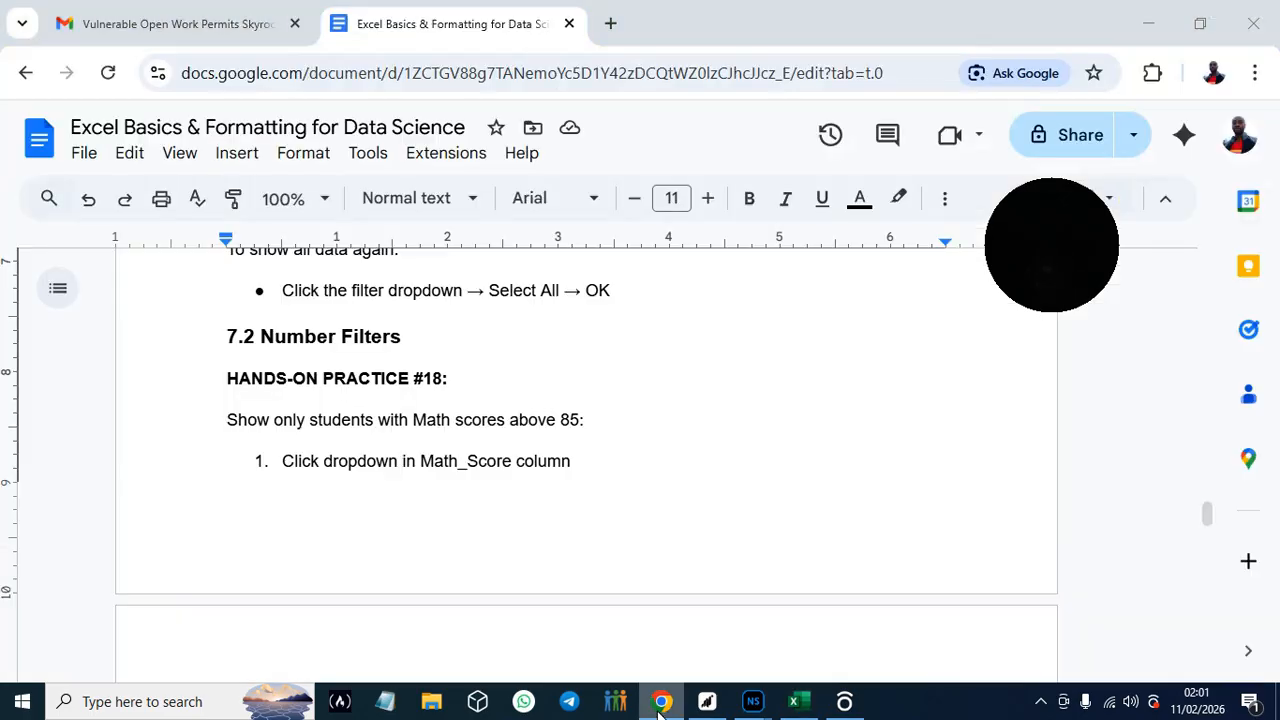
{"action": "left_click", "coordinate": [660, 705]}
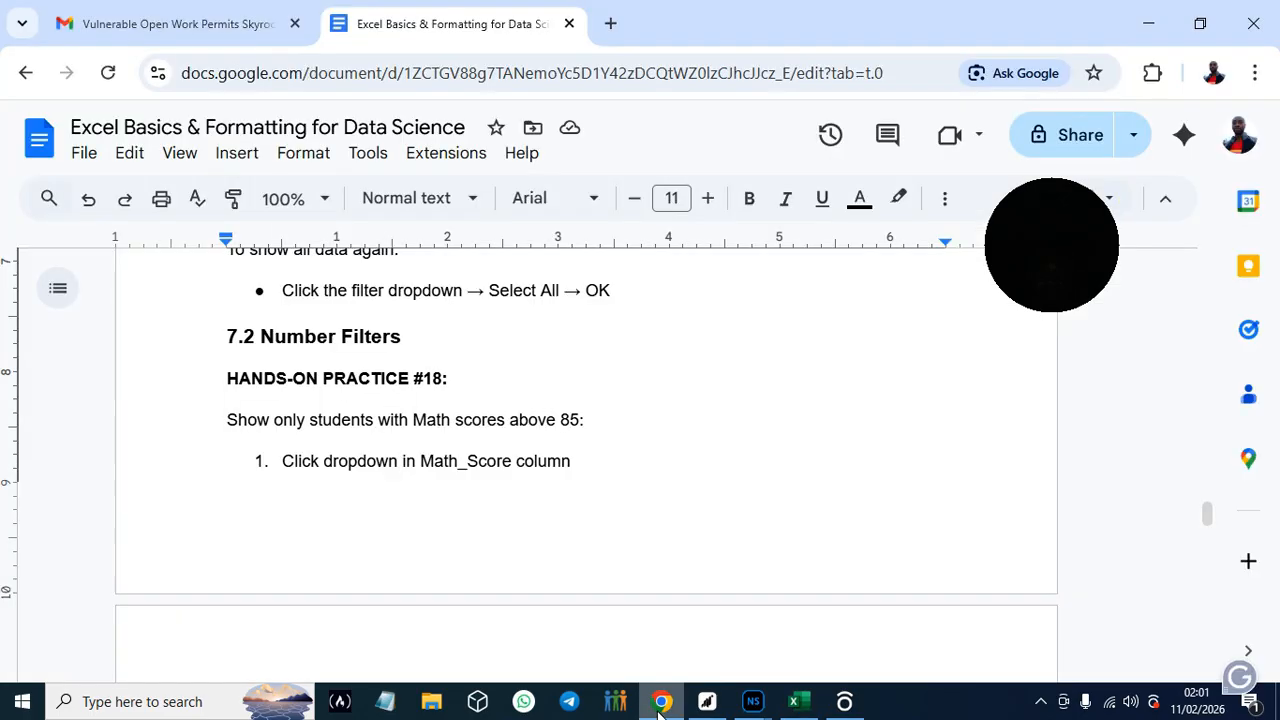
- Switch to Excel and add filters to the Analysis sheet's header cells A1:G1, from Student_ID to Pass/Fail
{"action": "left_click", "coordinate": [800, 705]}
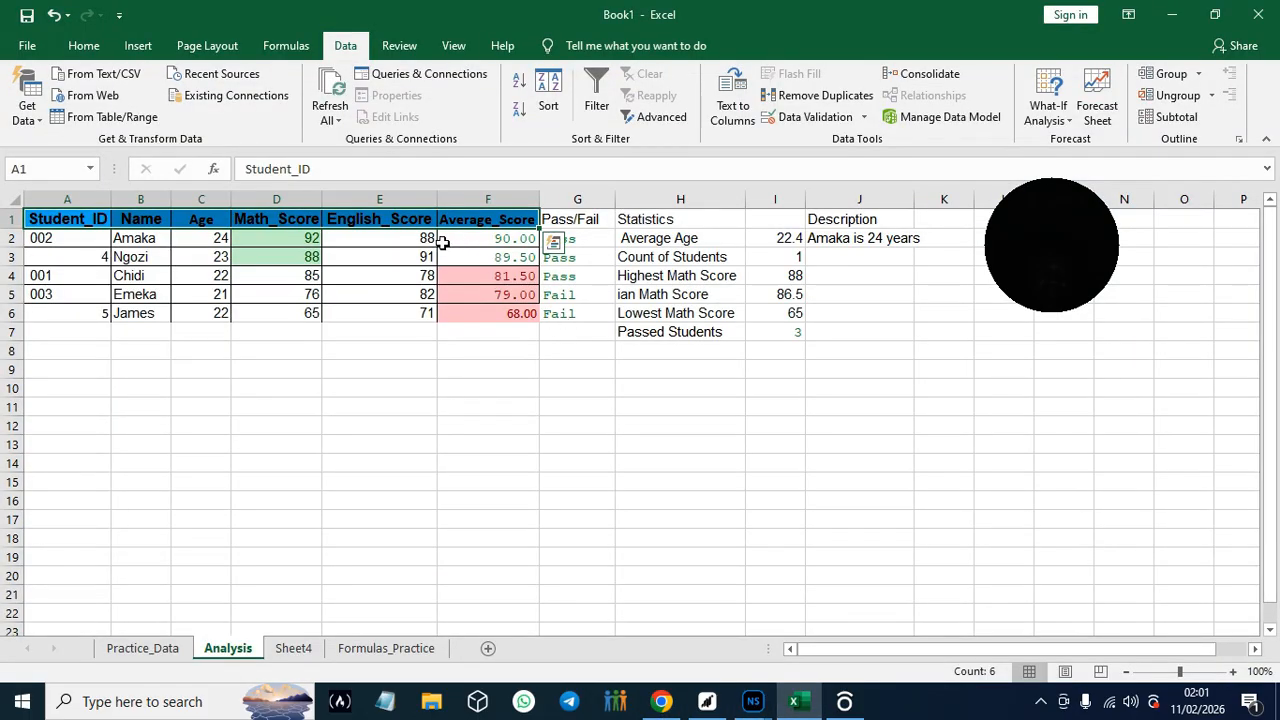
{"action": "left_click", "coordinate": [312, 219]}
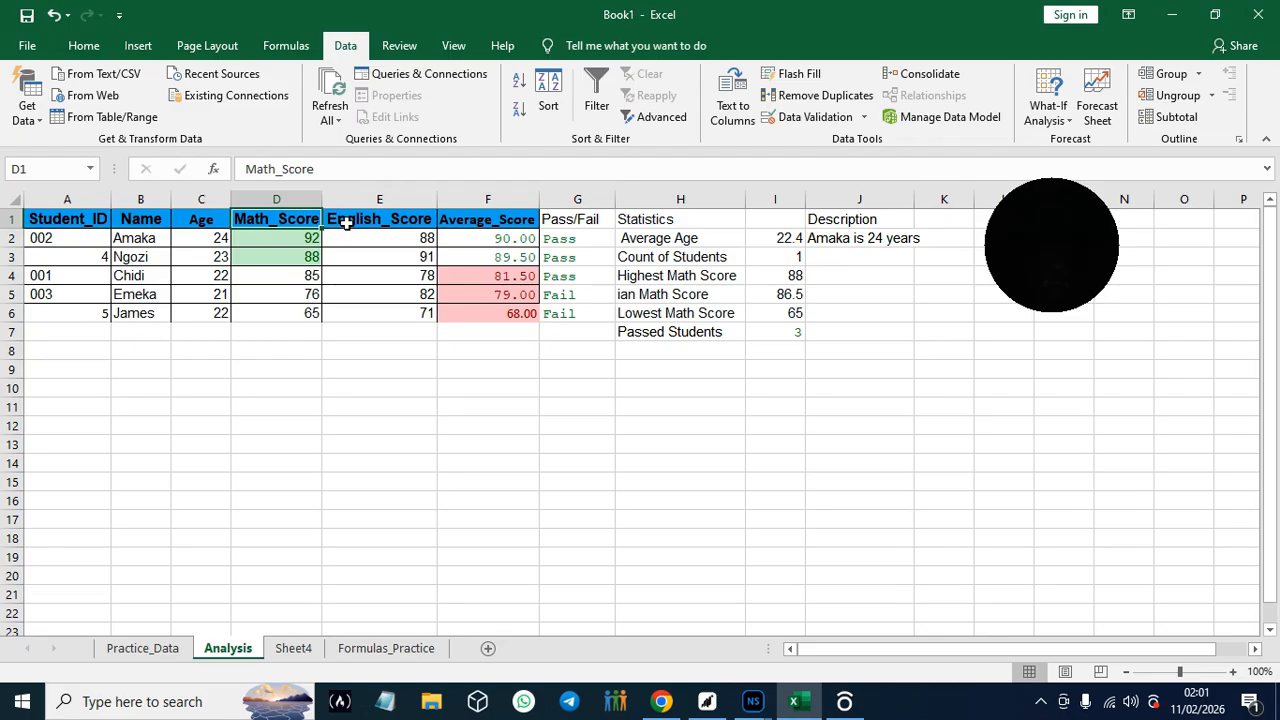
{"action": "left_click_drag", "start_coordinate": [29, 218], "coordinate": [560, 220]}
{"action": "left_click", "coordinate": [550, 106]}
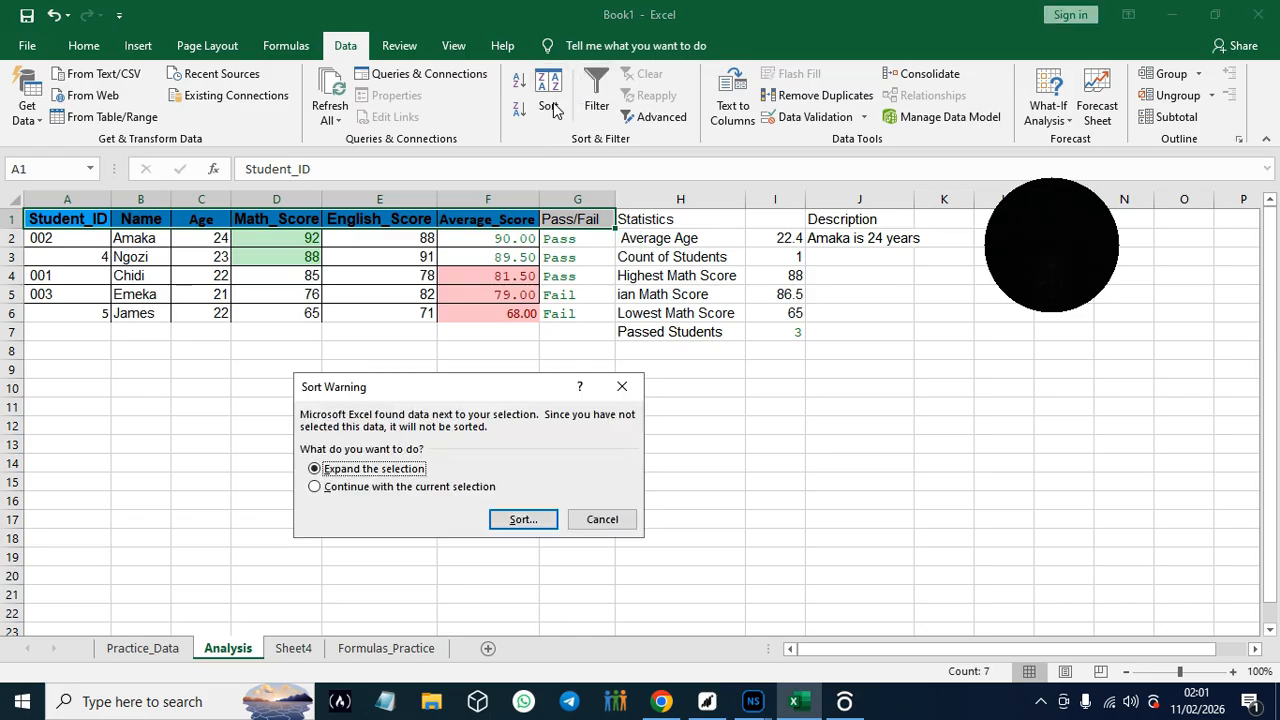
{"action": "left_click", "coordinate": [621, 386]}
{"action": "left_click", "coordinate": [592, 92]}
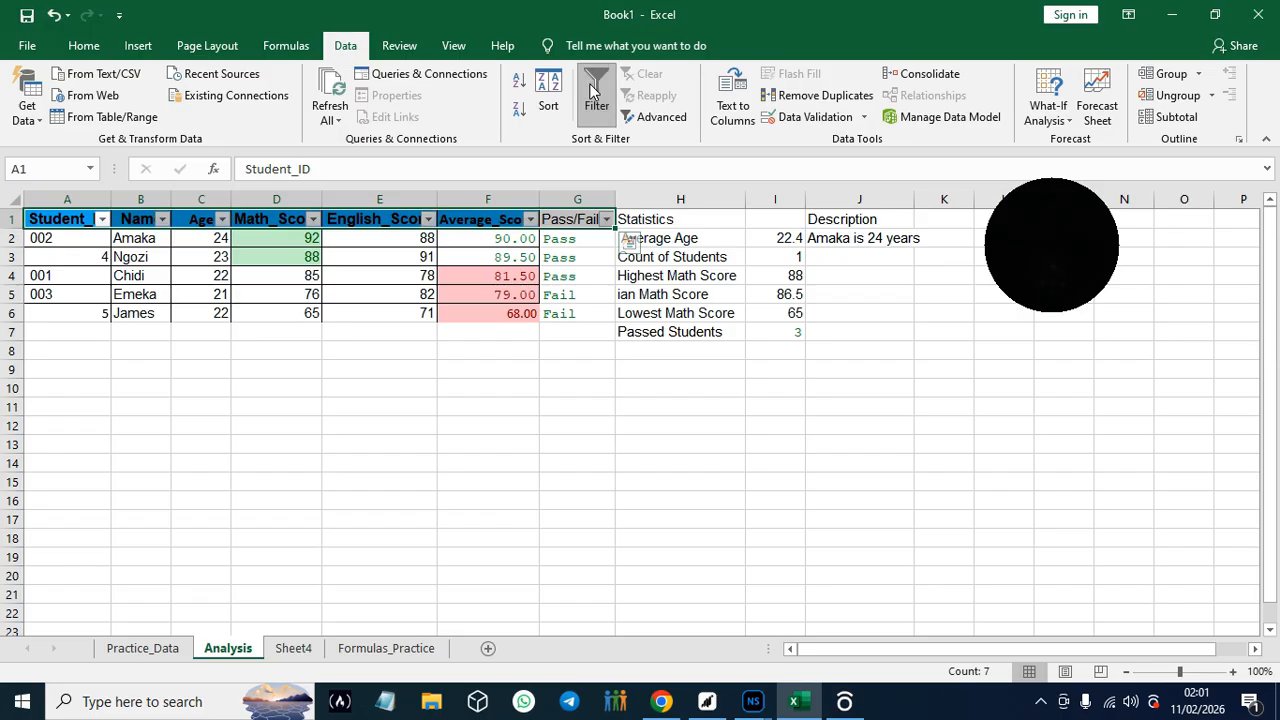
- Try a Greater Than number filter on Math_Score without a comparison value, and undo it
{"action": "left_click", "coordinate": [314, 219]}
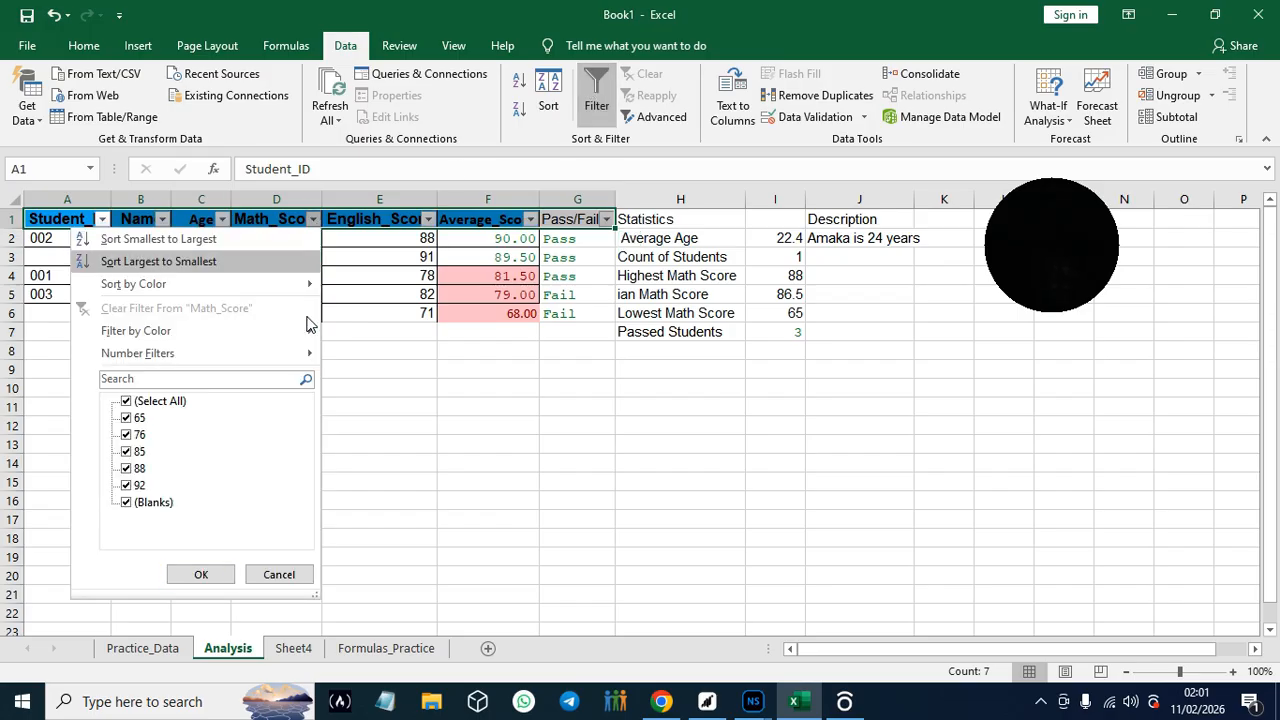
{"action": "mouse_move", "coordinate": [305, 358]}
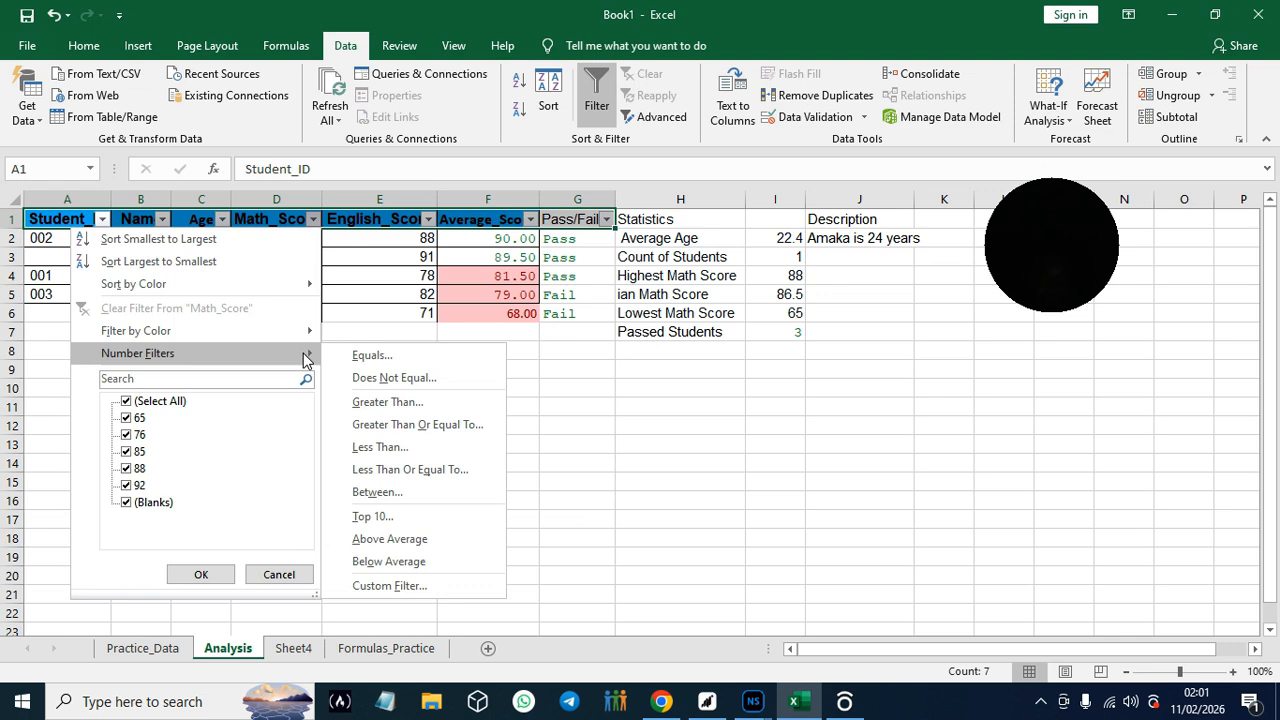
{"action": "left_click", "coordinate": [387, 402]}
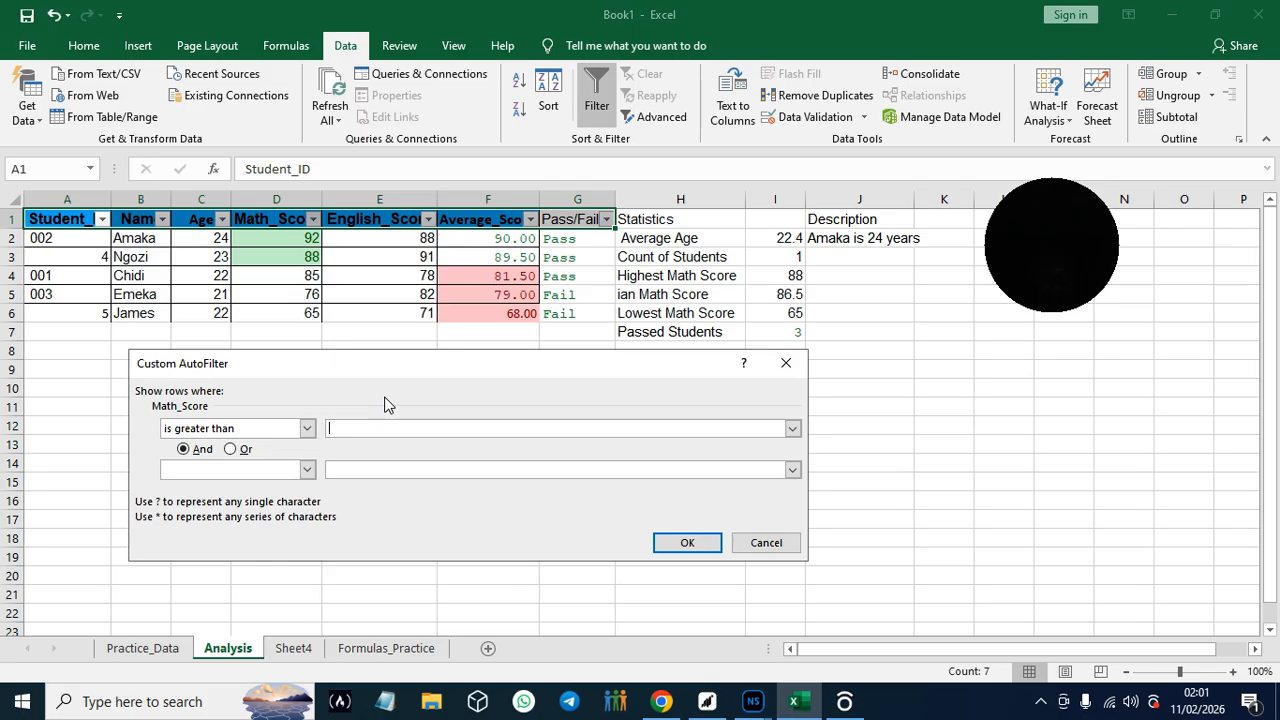
{"action": "left_click", "coordinate": [267, 470]}
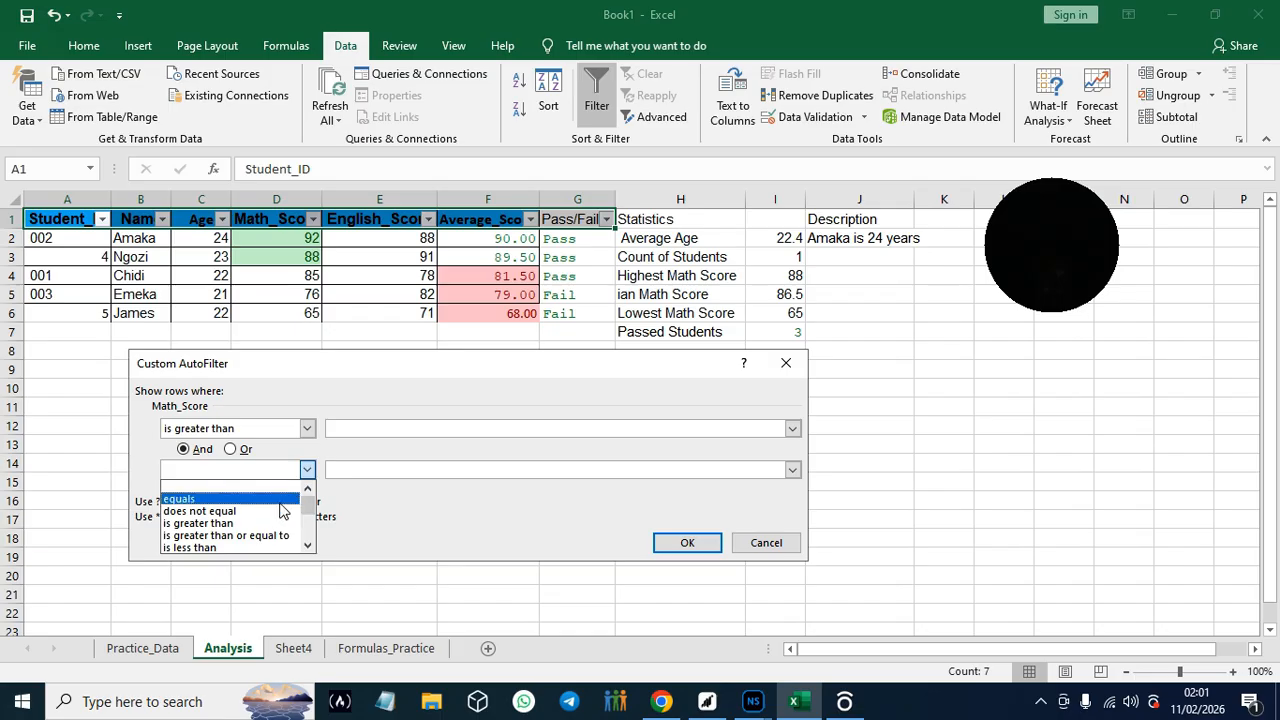
{"action": "left_click", "coordinate": [258, 471]}
{"action": "left_click", "coordinate": [258, 471]}
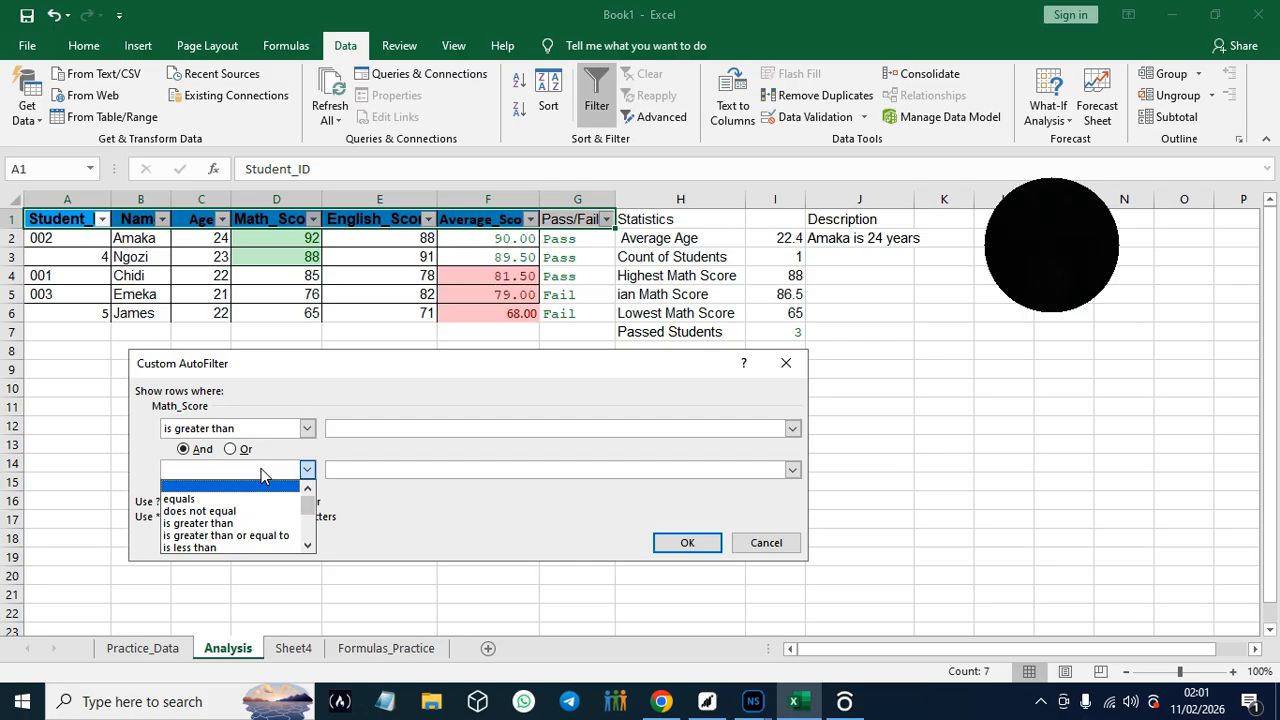
{"action": "left_click", "coordinate": [698, 543]}
{"action": "left_click", "coordinate": [697, 543]}
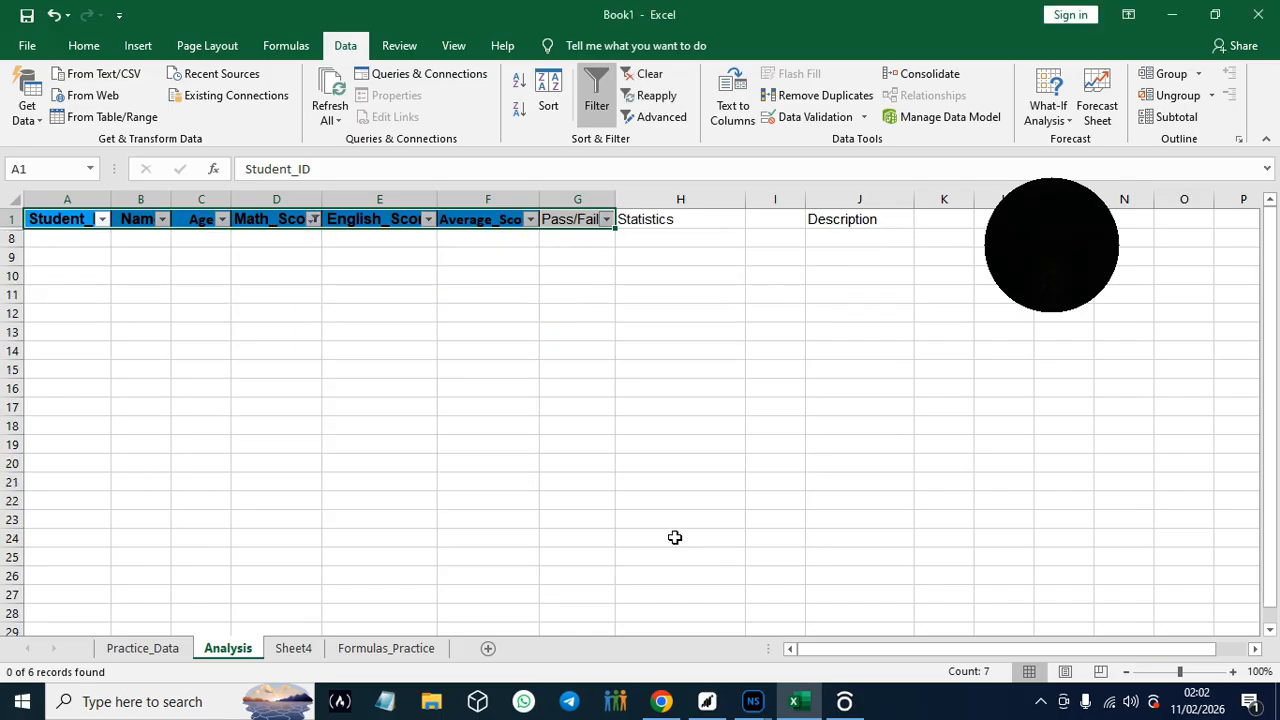
{"action": "left_click", "coordinate": [53, 15]}
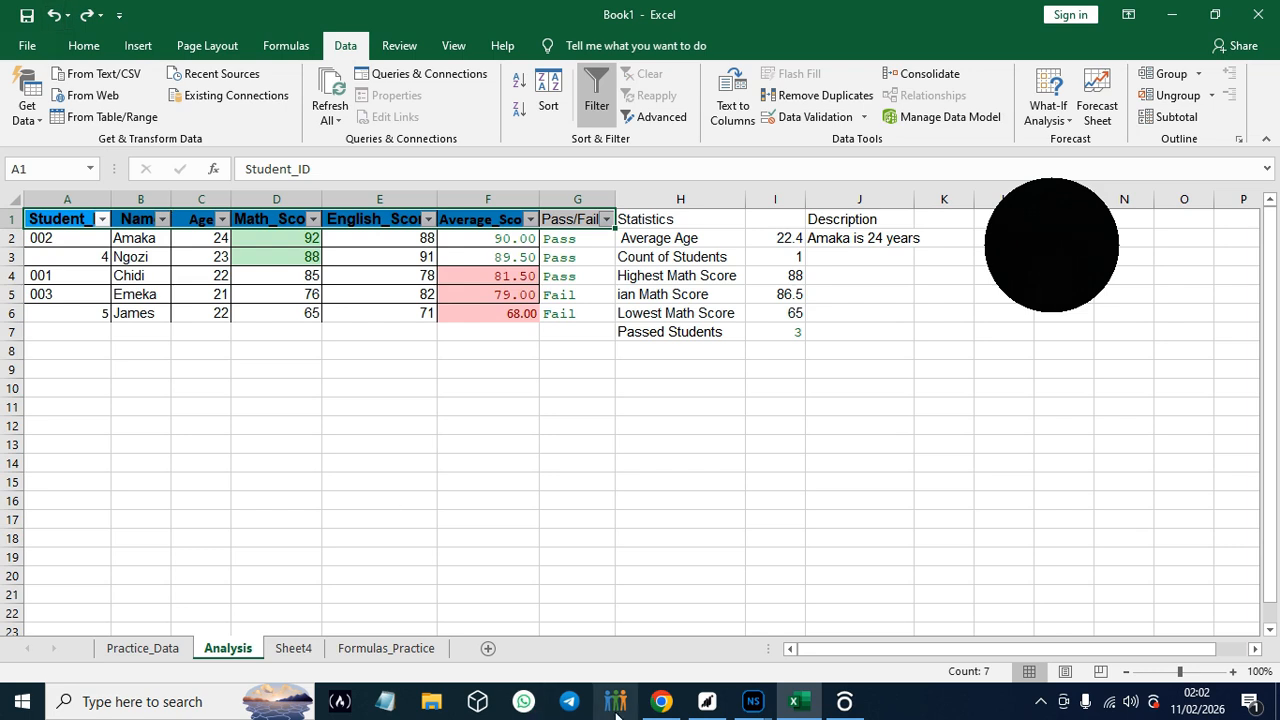
- Switch to the guide in Chrome, read the remaining steps of Hands-On Practice #18, and return to Excel
{"action": "left_click", "coordinate": [655, 705]}
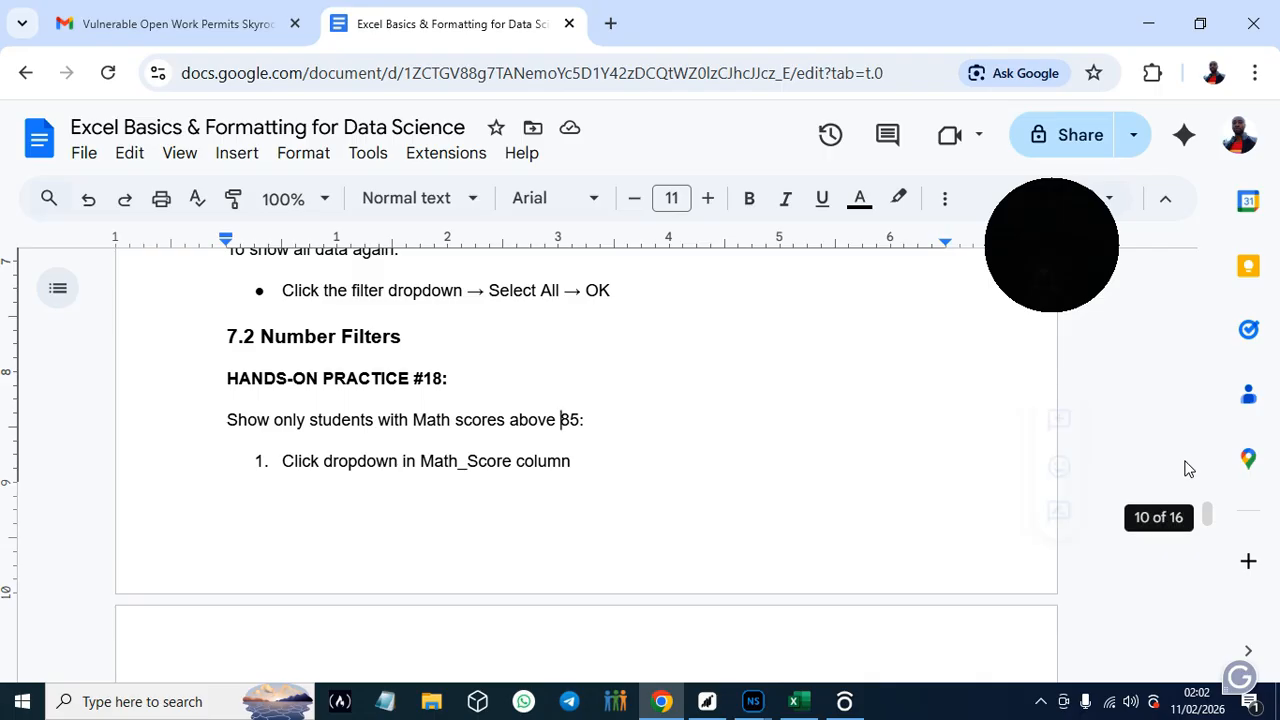
{"action": "left_click_drag", "start_coordinate": [1208, 515], "coordinate": [1210, 527]}
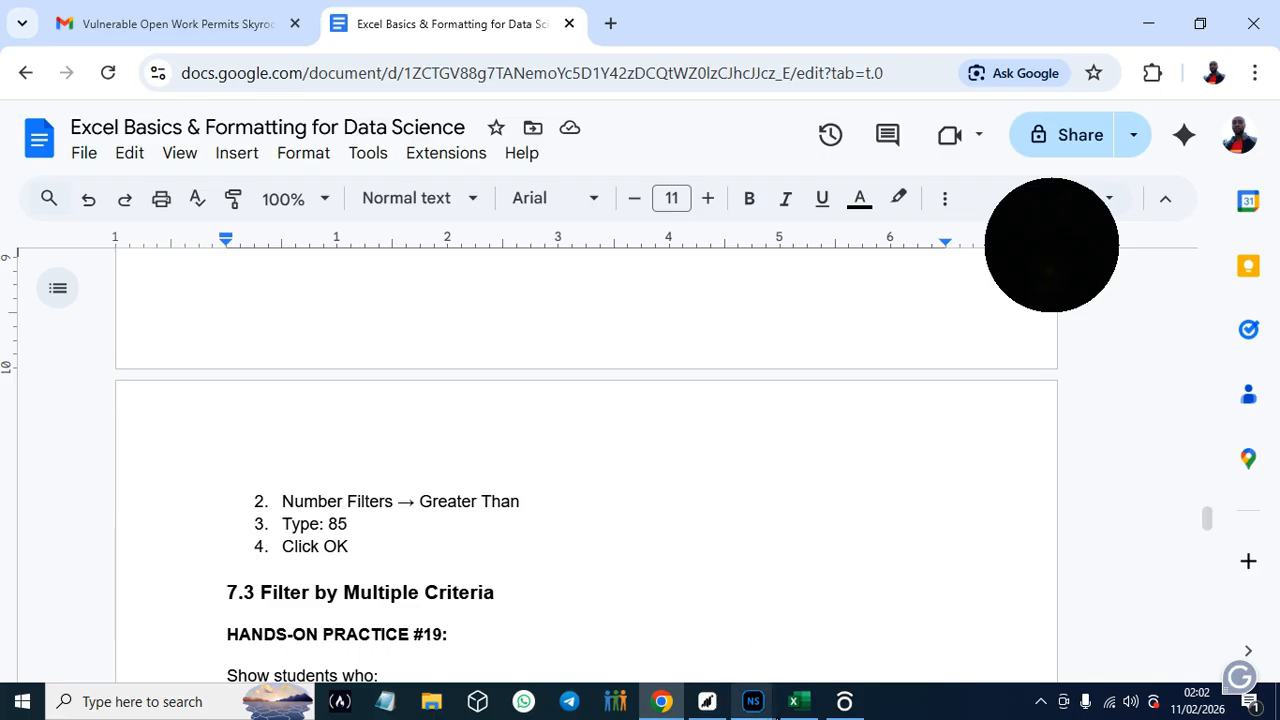
{"action": "mouse_move", "coordinate": [798, 710]}
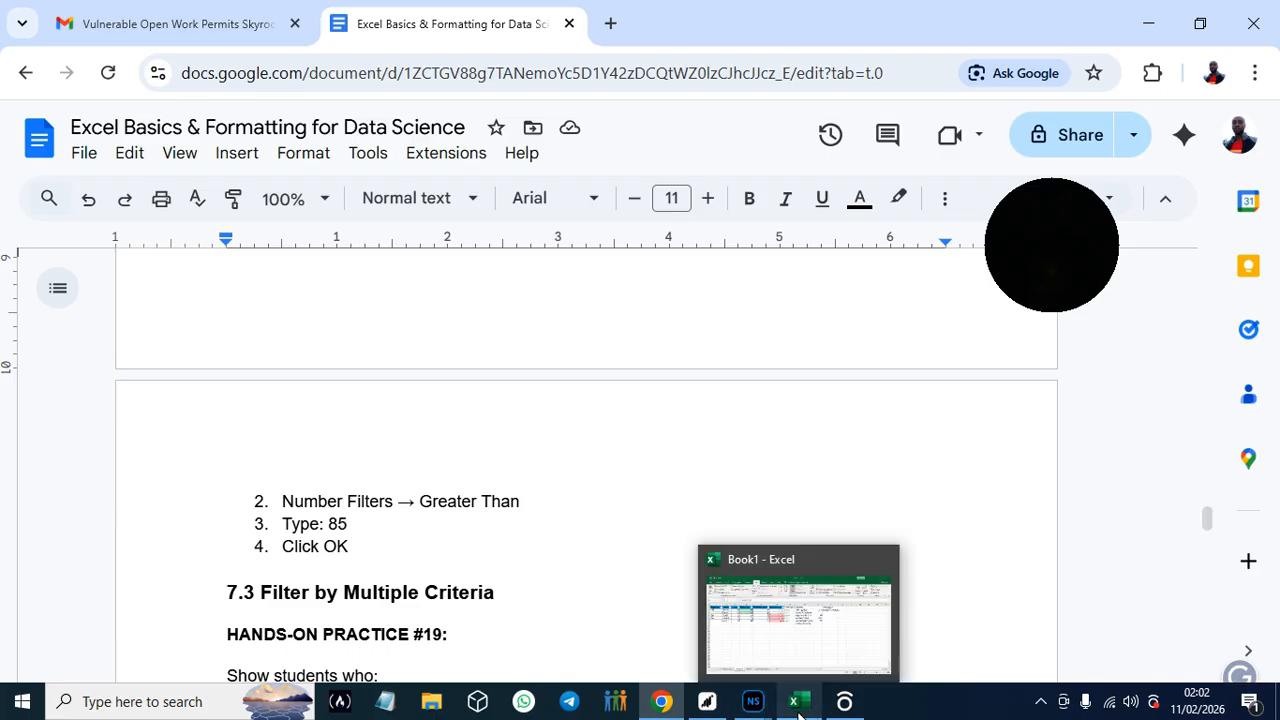
{"action": "left_click", "coordinate": [798, 620]}
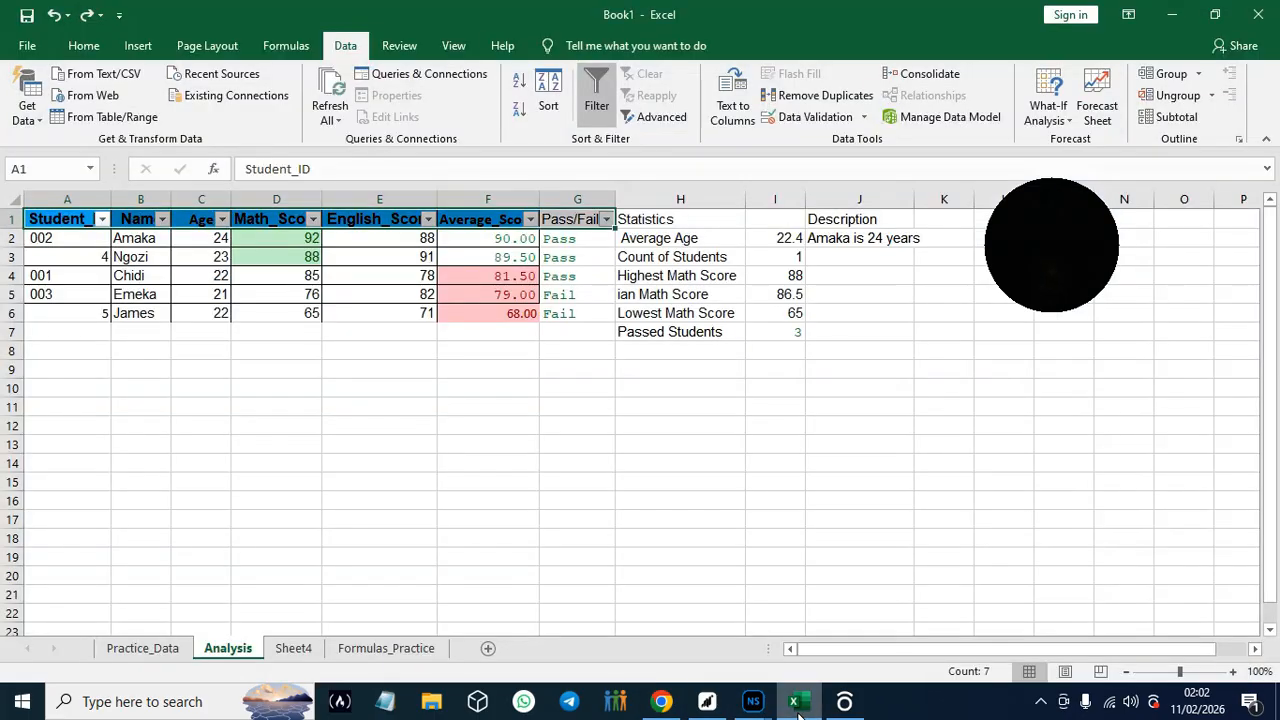
- Try to filter Math_Score for values greater than 88 combined with an empty equals condition, and undo the filter
{"action": "left_click", "coordinate": [313, 220]}
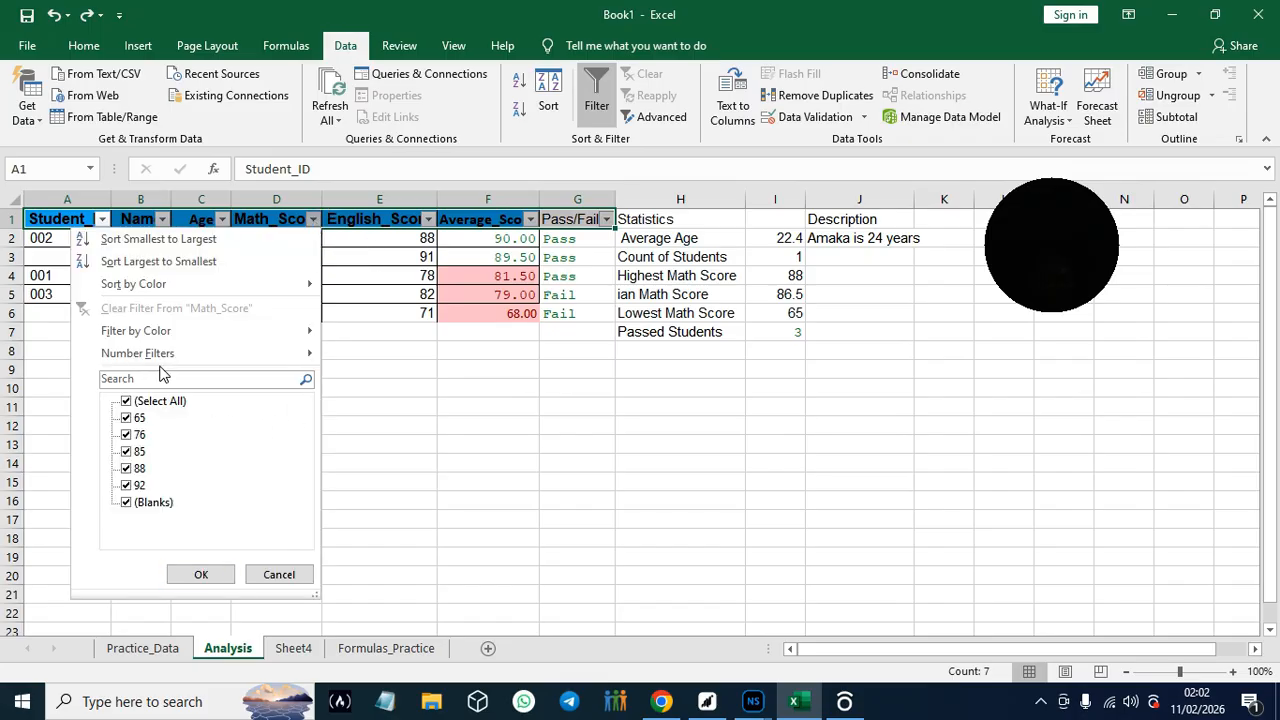
{"action": "mouse_move", "coordinate": [158, 360]}
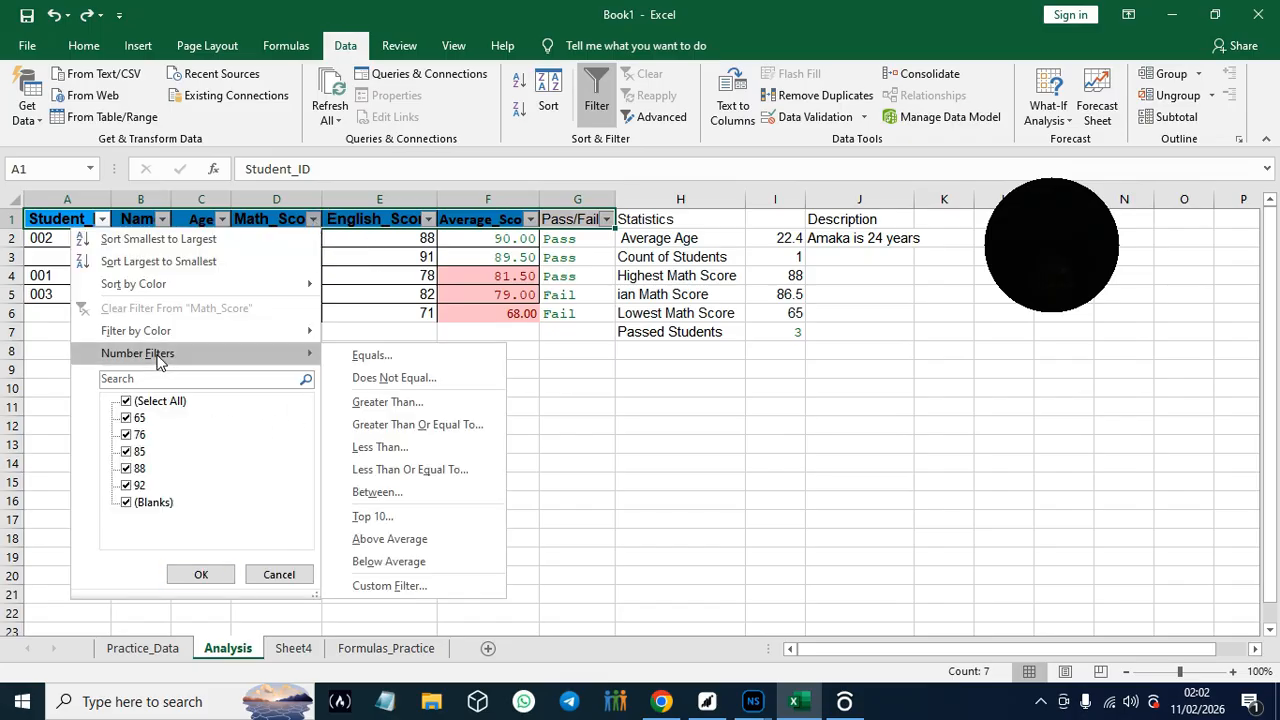
{"action": "left_click", "coordinate": [392, 404]}
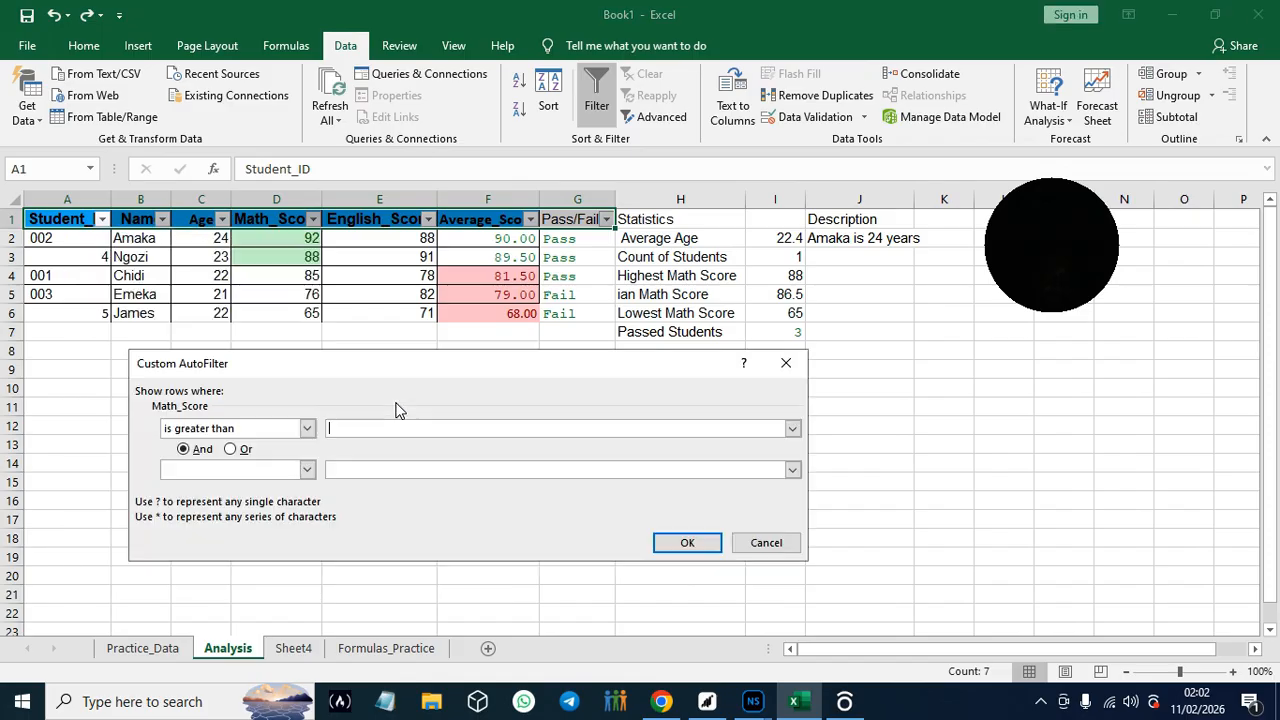
{"action": "left_click", "coordinate": [305, 470]}
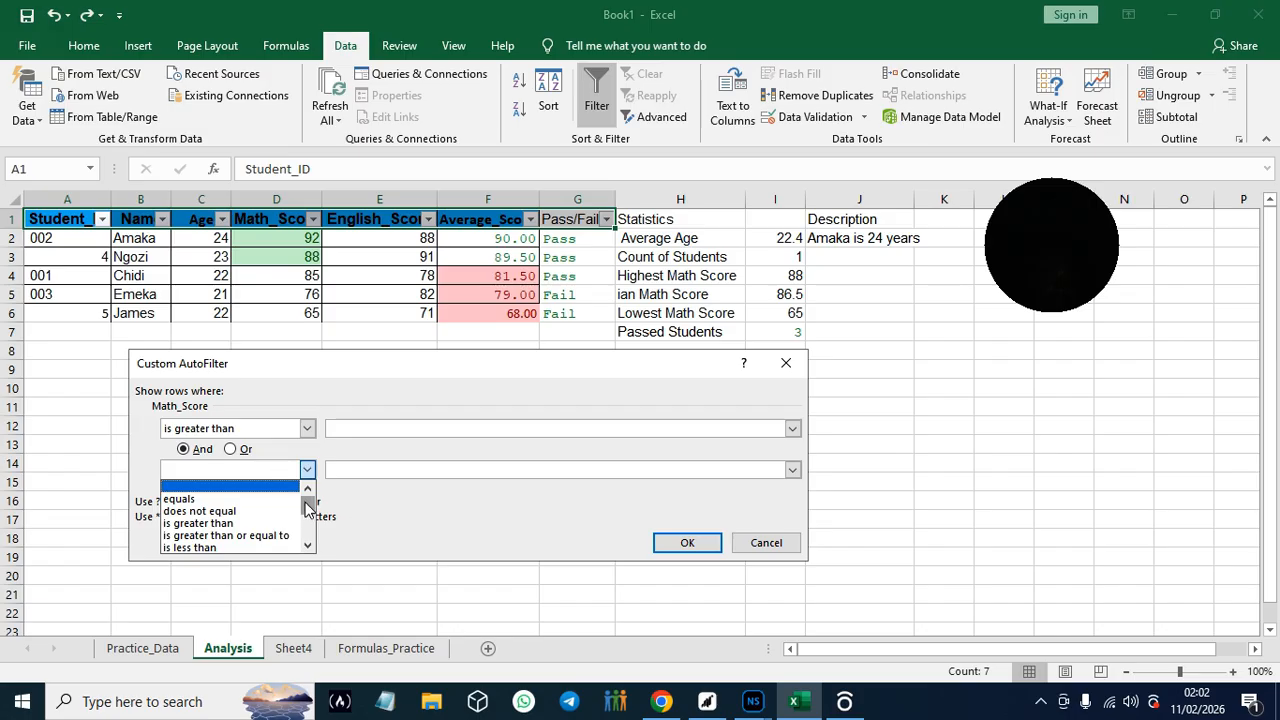
{"action": "left_click", "coordinate": [211, 499]}
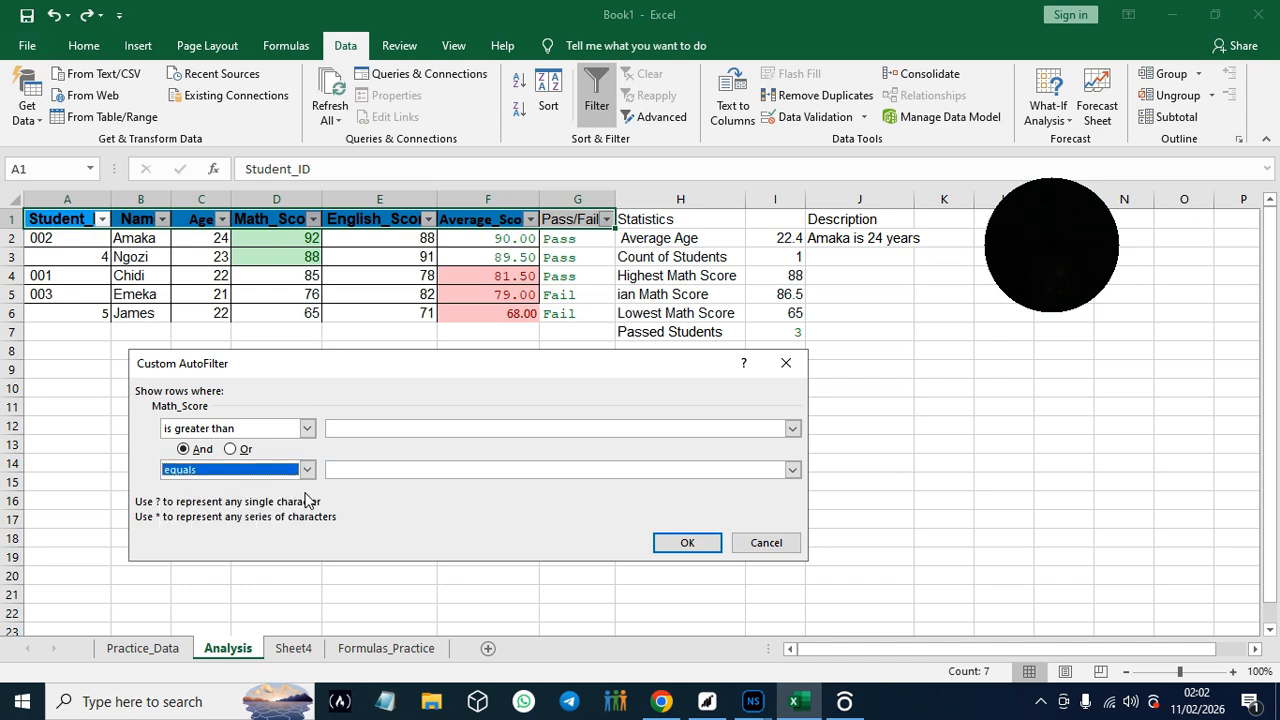
{"action": "left_click", "coordinate": [791, 429]}
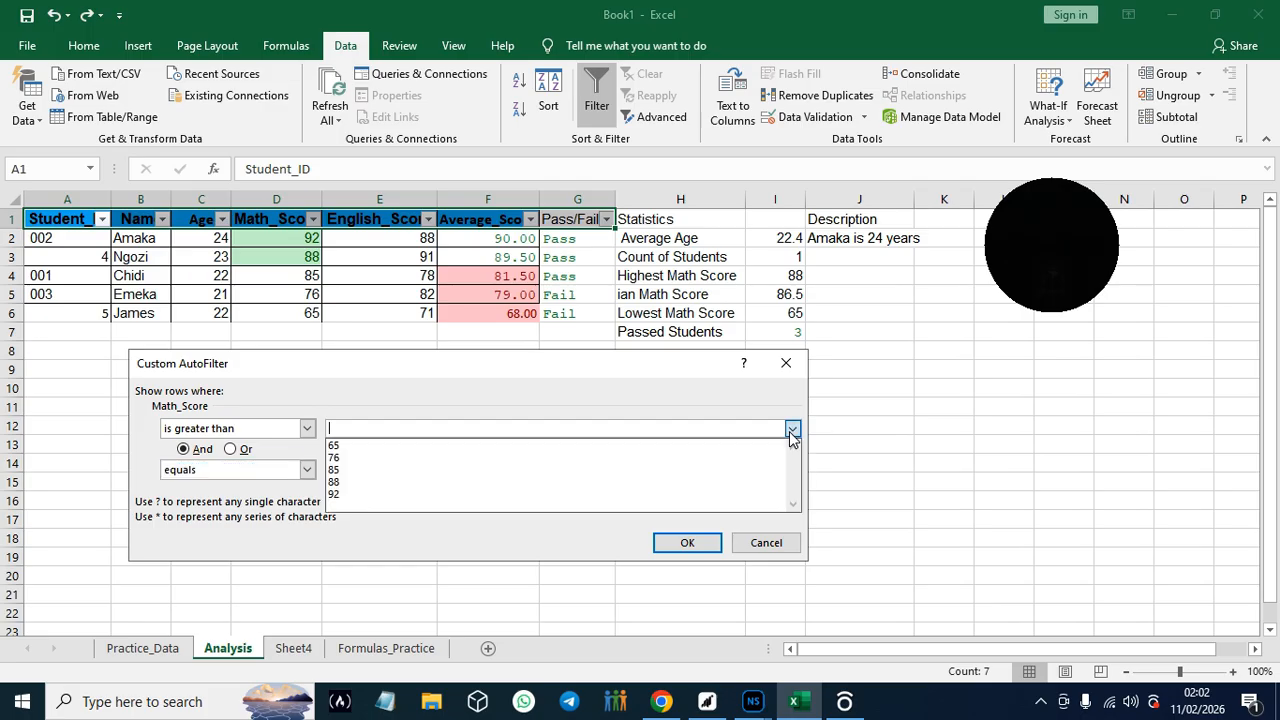
{"action": "left_click", "coordinate": [644, 482]}
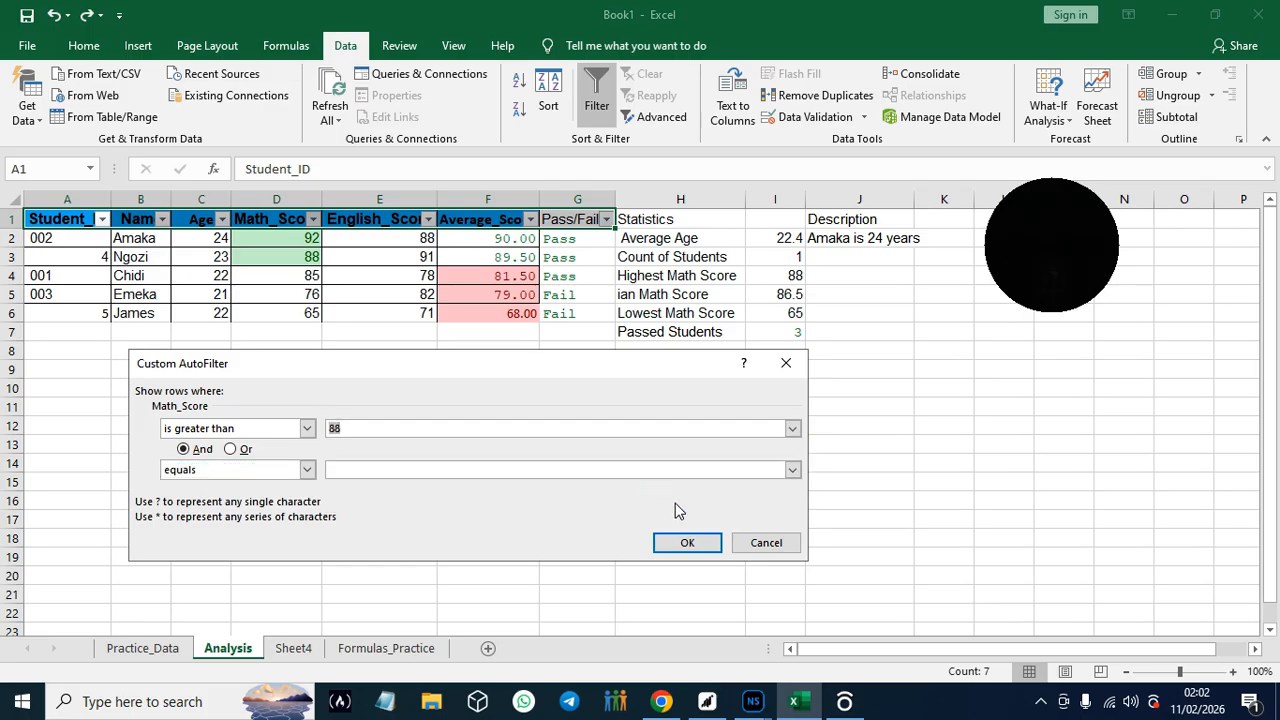
{"action": "left_click", "coordinate": [687, 543]}
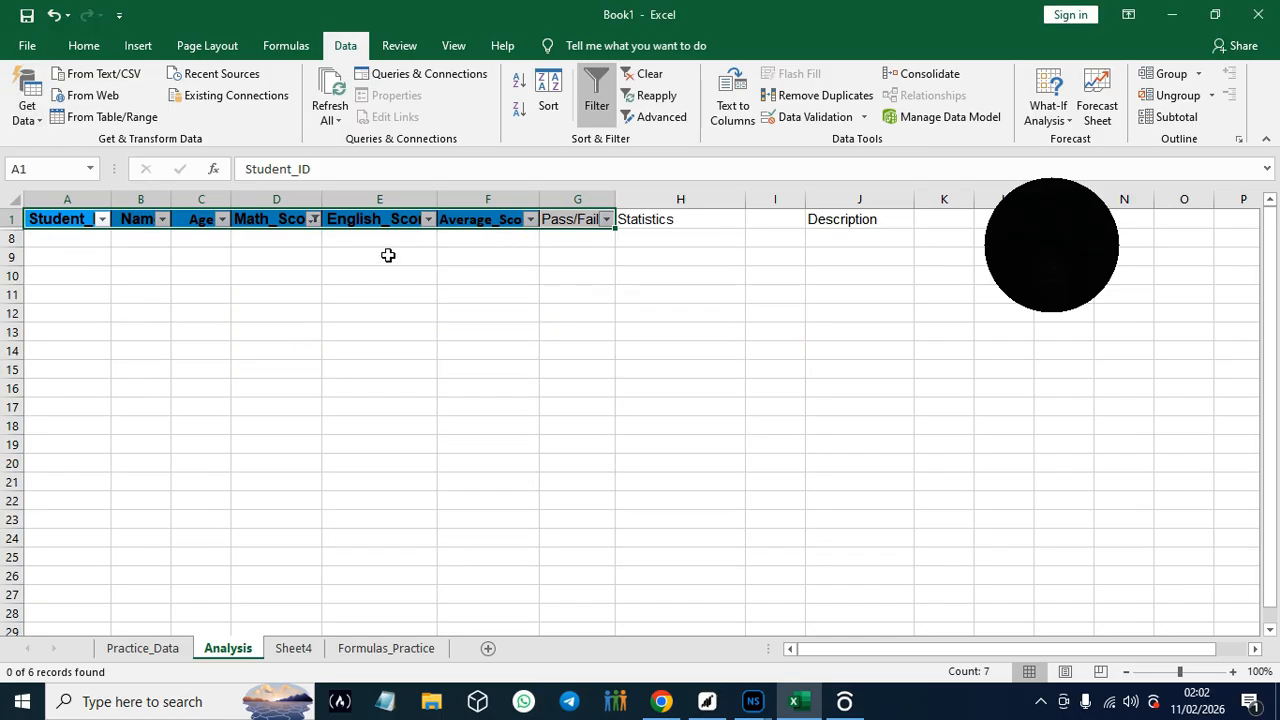
{"action": "left_click", "coordinate": [52, 16]}
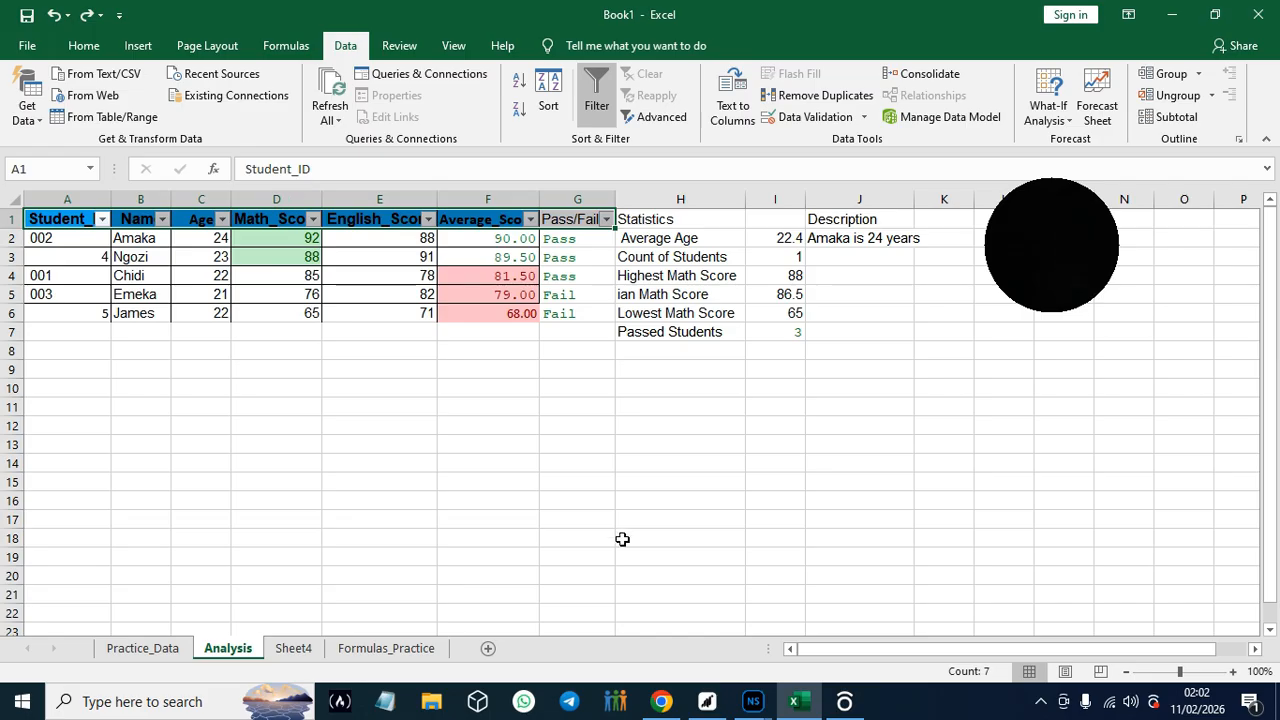
- Switch to the guide in Chrome, read Hands-On Practice #19 on multiple criteria and clearing filters, and return to Excel
{"action": "left_click", "coordinate": [662, 705]}
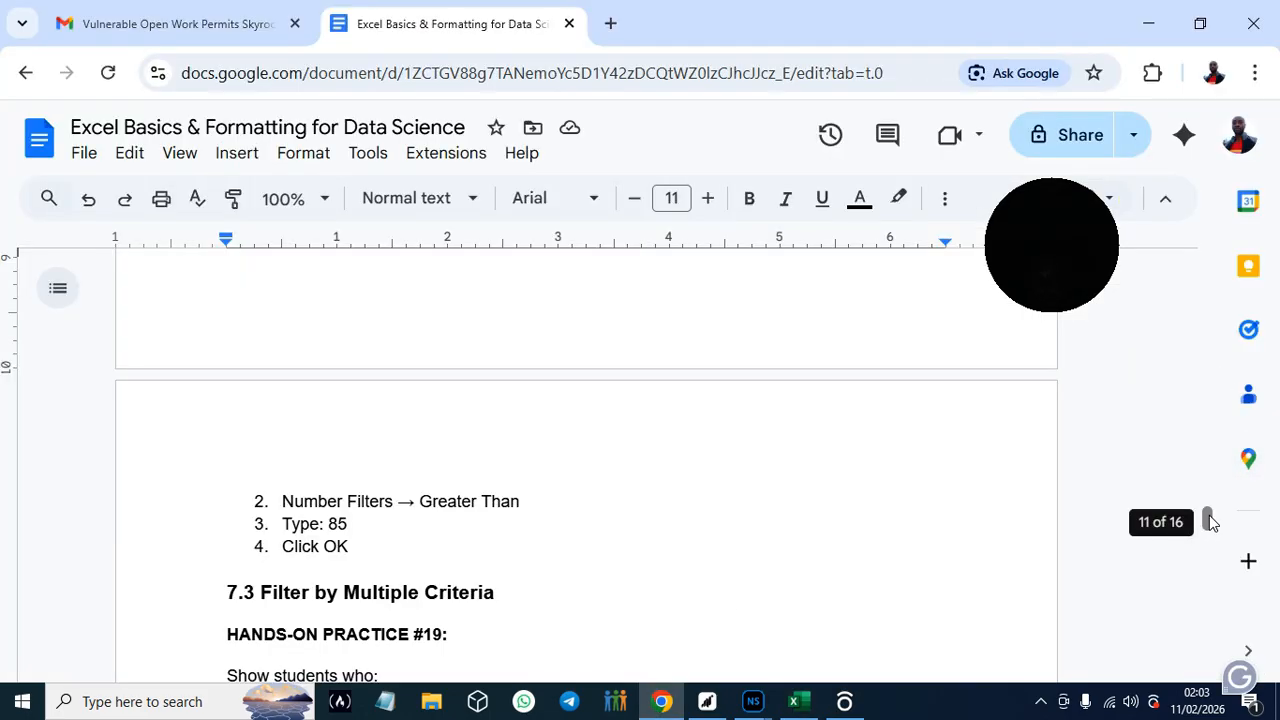
{"action": "scroll", "coordinate": [1208, 518], "scroll_direction": "down", "scroll_amount": 1}
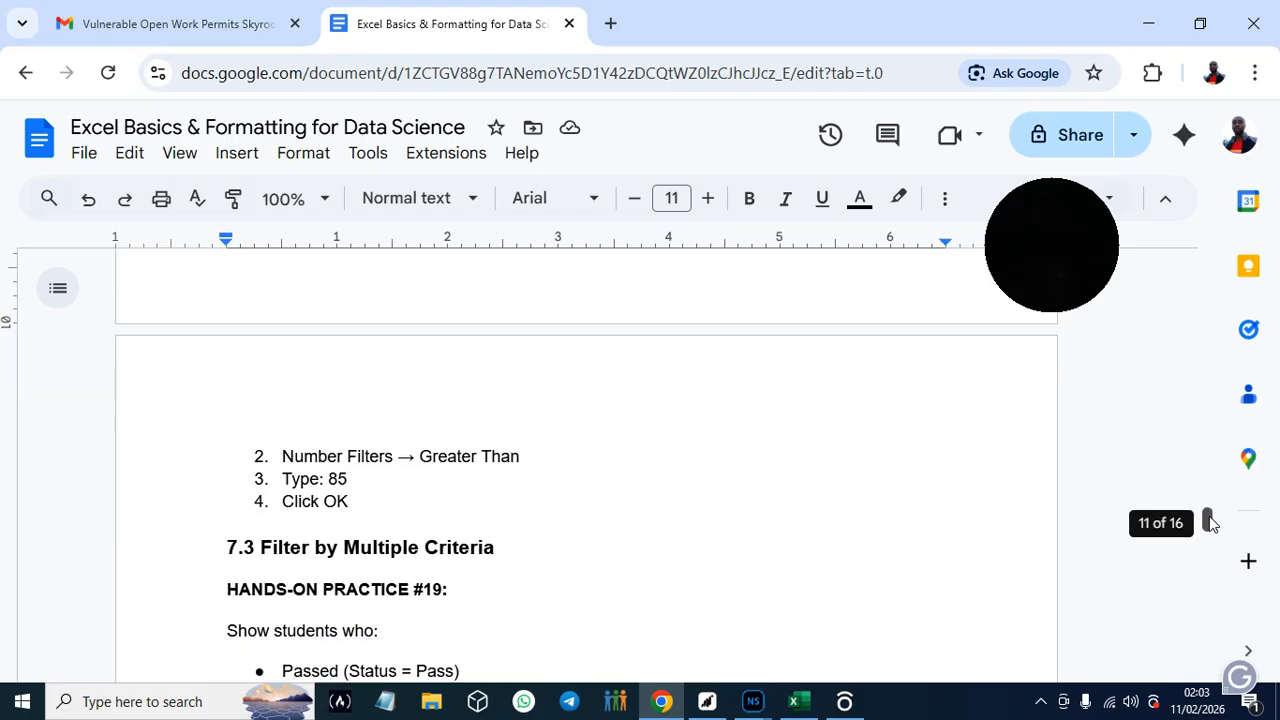
{"action": "scroll", "coordinate": [1210, 522], "scroll_direction": "down", "scroll_amount": 2}
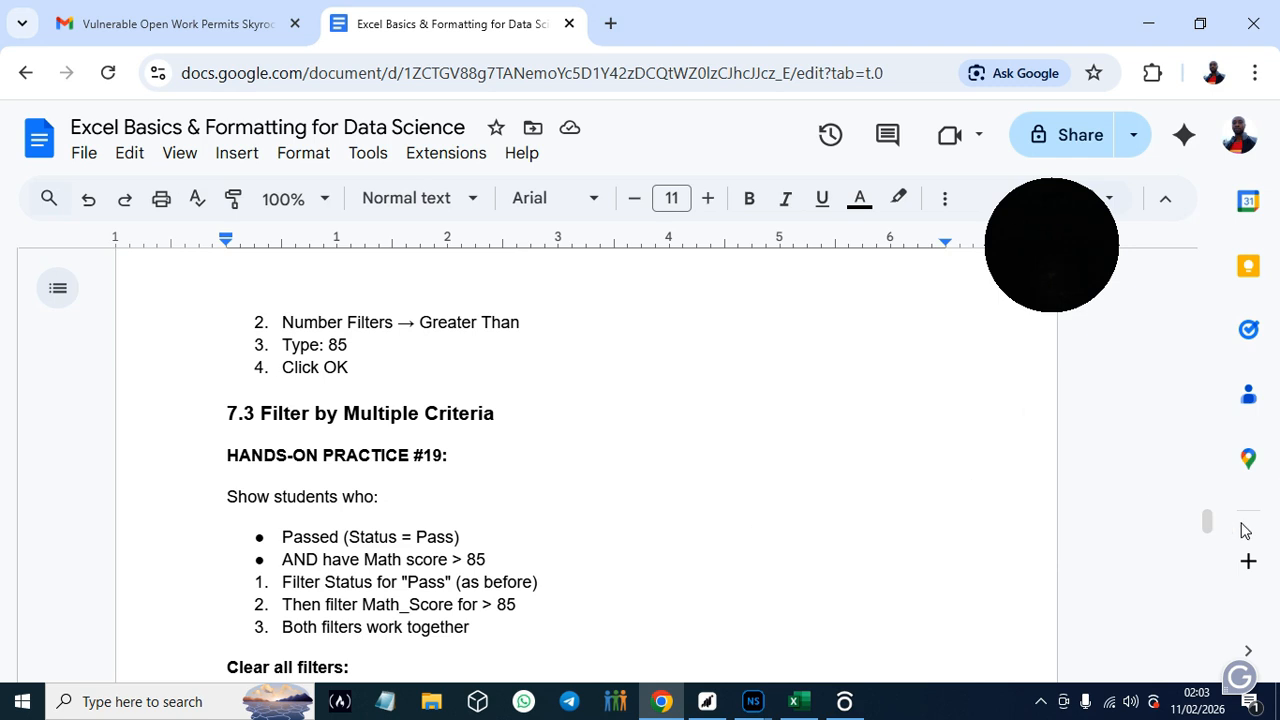
{"action": "left_click_drag", "start_coordinate": [1208, 527], "coordinate": [1210, 530]}
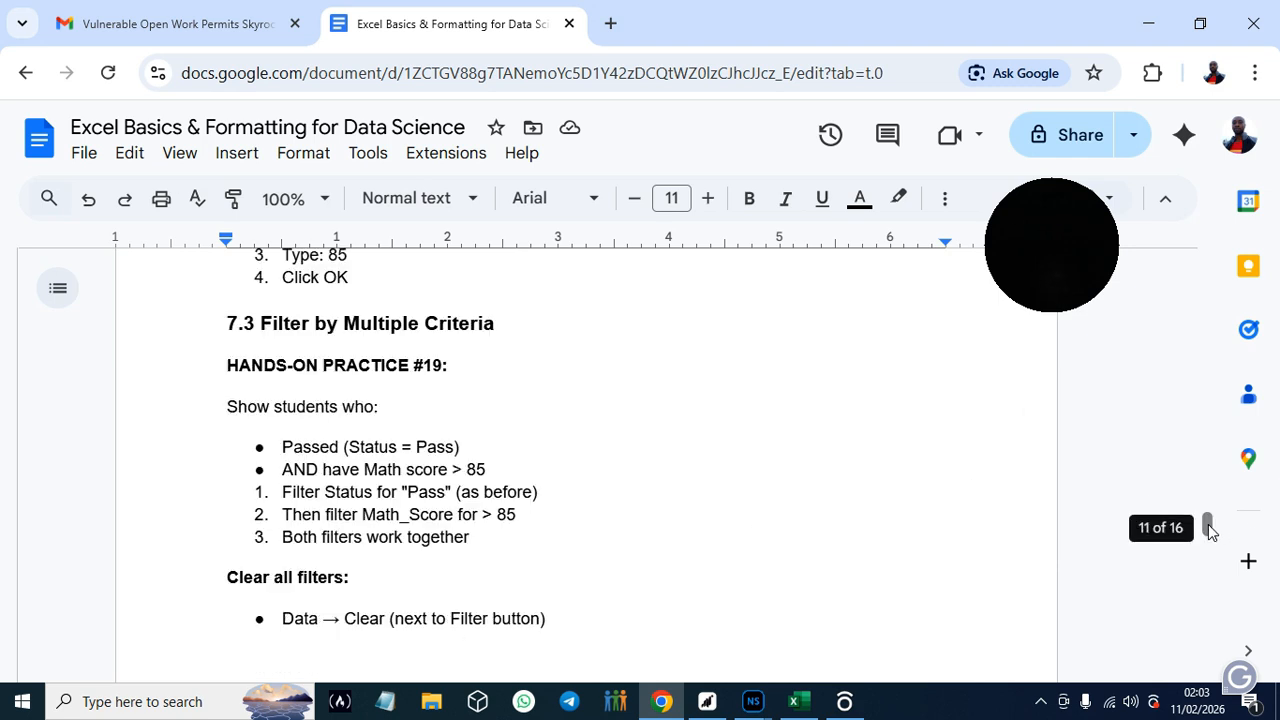
{"action": "left_click", "coordinate": [795, 703]}
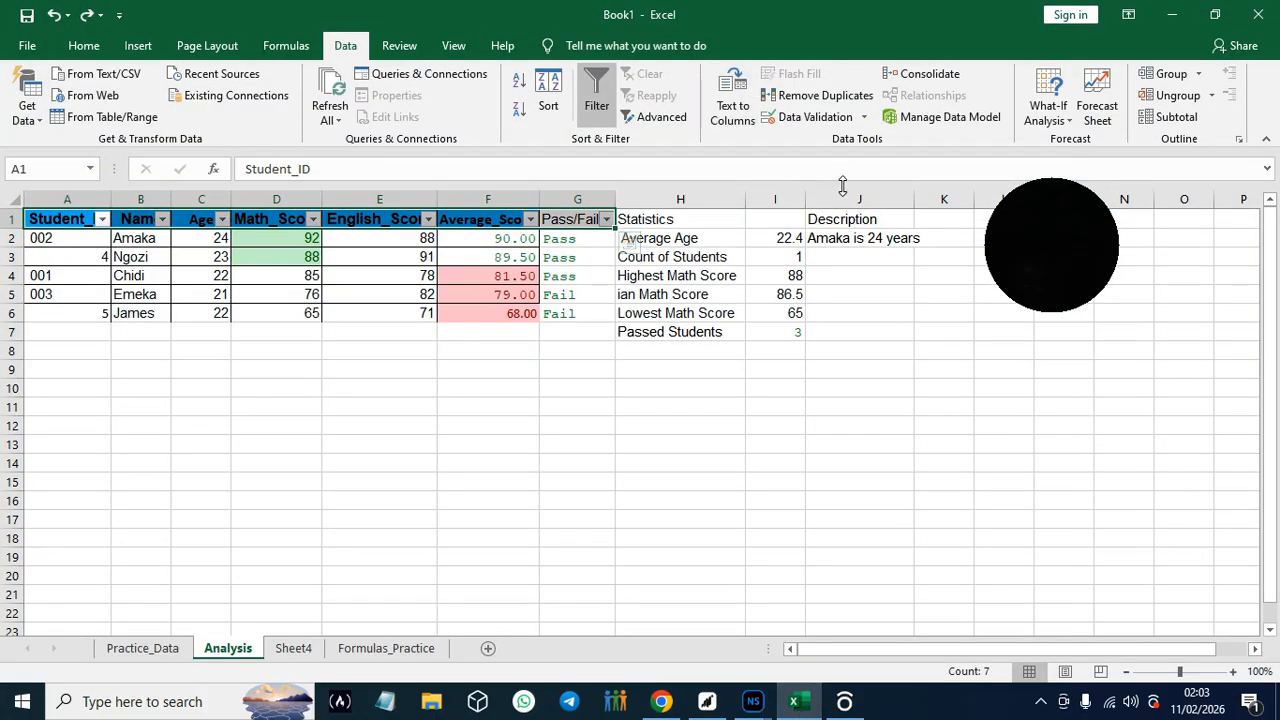
- Start a custom number filter on English_Score that combines "does not equal" with "is less than" using And
{"action": "left_click", "coordinate": [601, 121]}
{"action": "left_click", "coordinate": [601, 121]}
{"action": "left_click", "coordinate": [428, 220]}
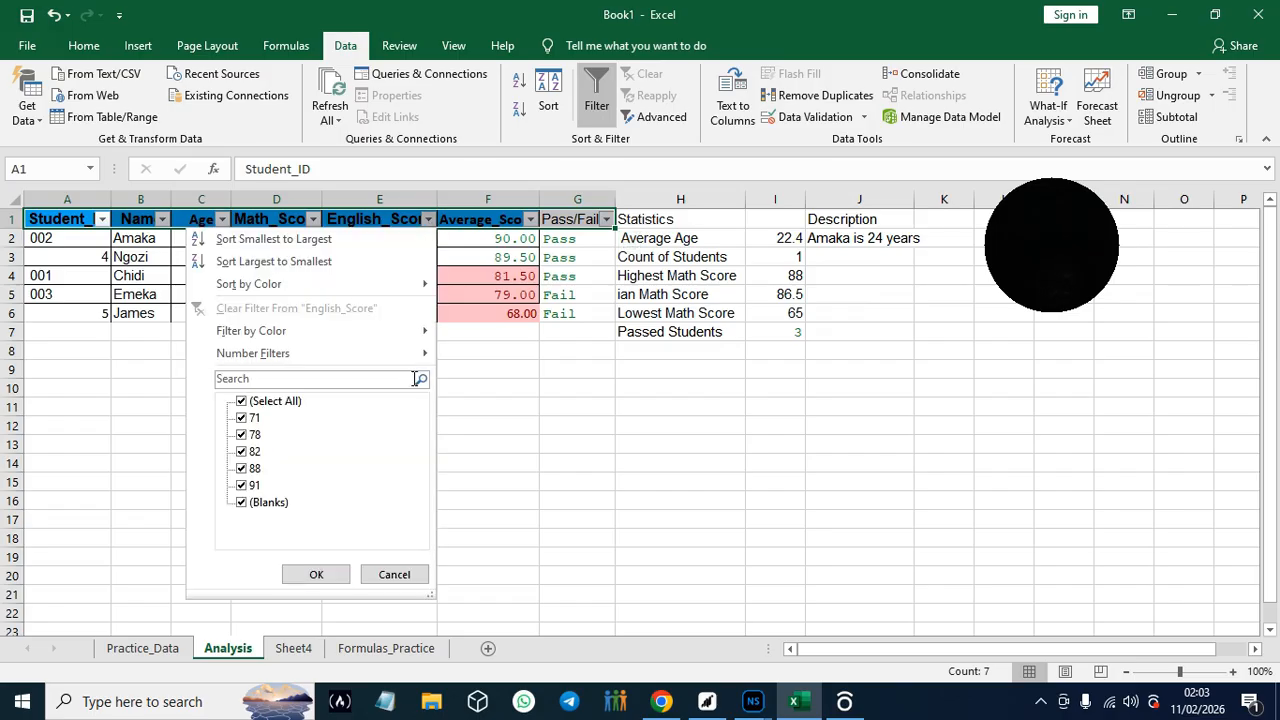
{"action": "mouse_move", "coordinate": [308, 355]}
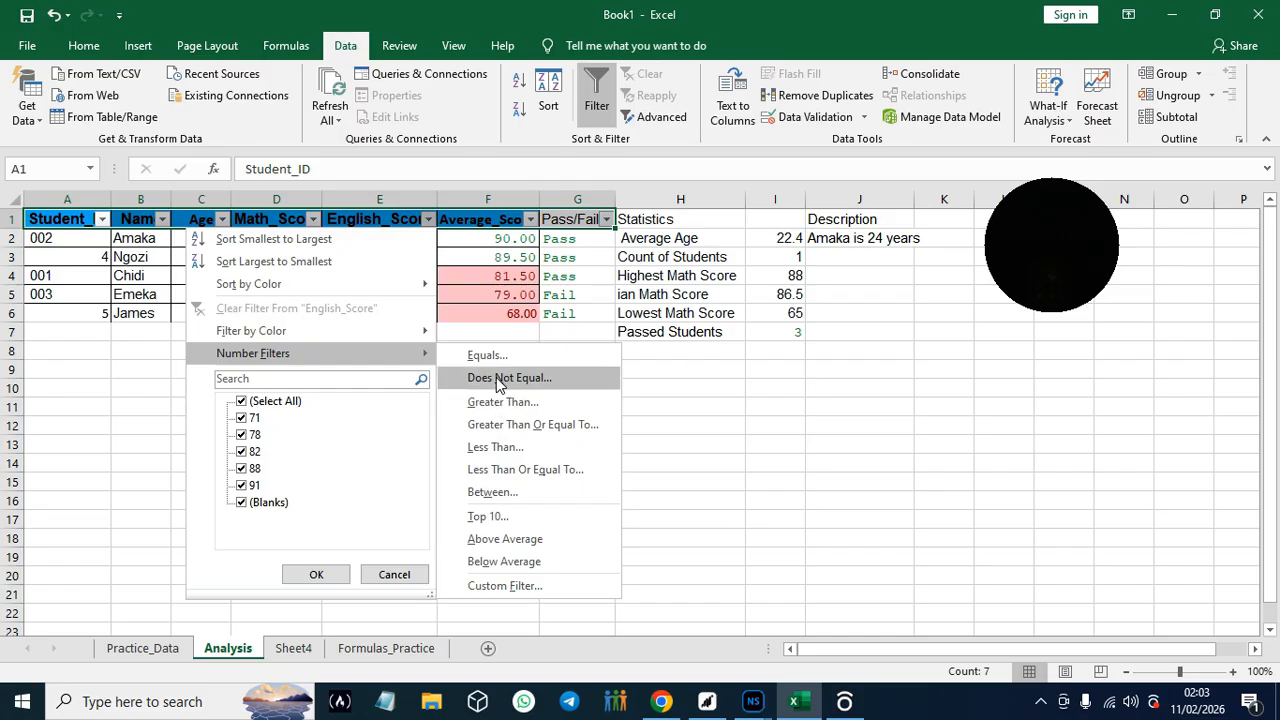
{"action": "left_click", "coordinate": [496, 377]}
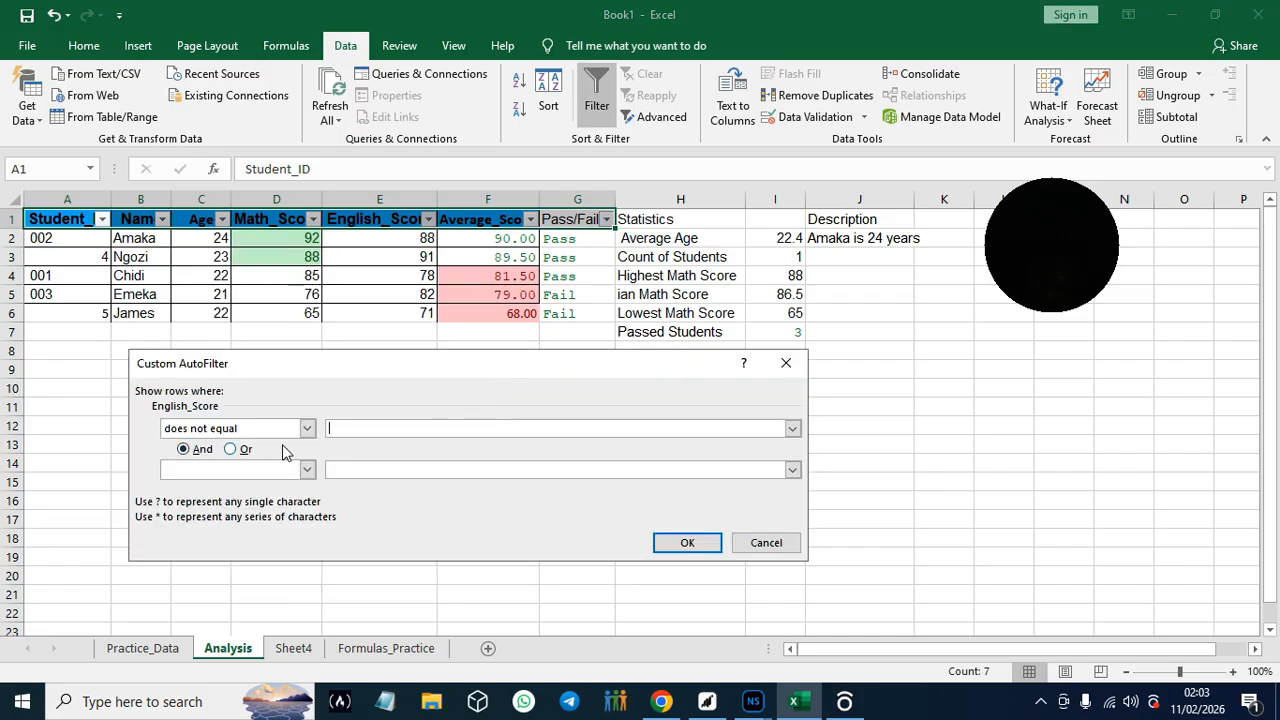
{"action": "left_click", "coordinate": [239, 472]}
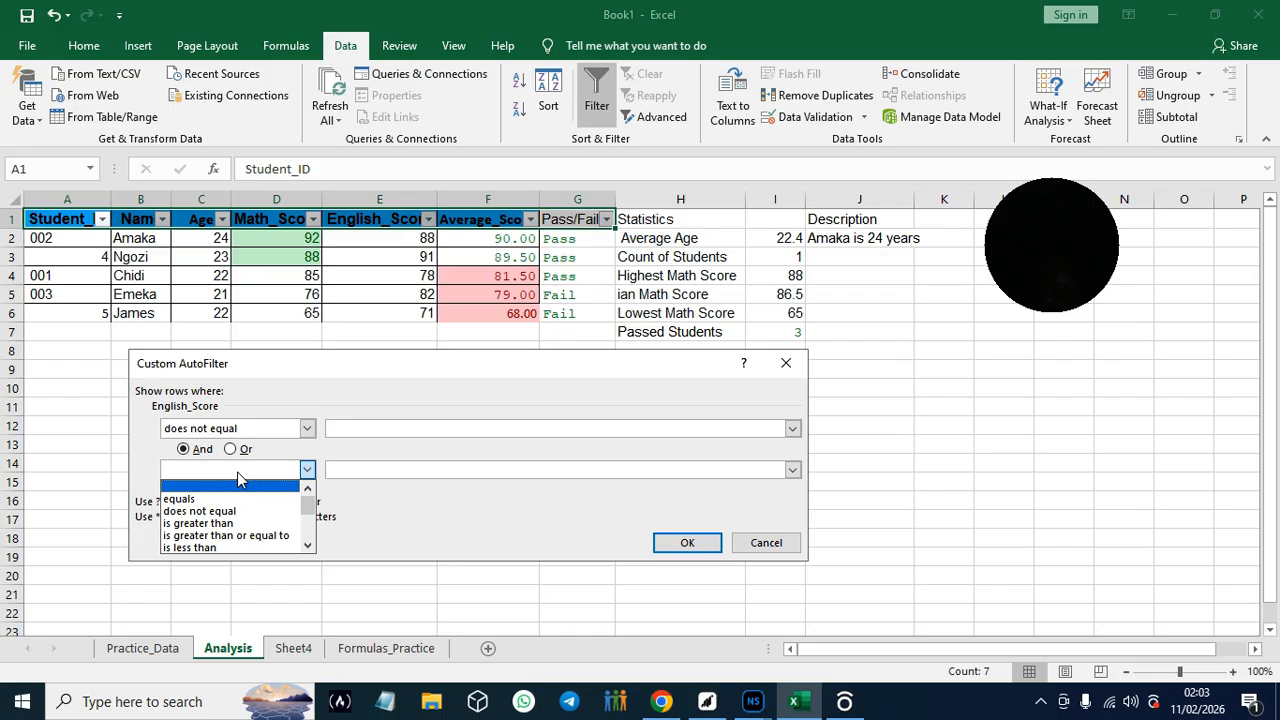
{"action": "left_click", "coordinate": [237, 472]}
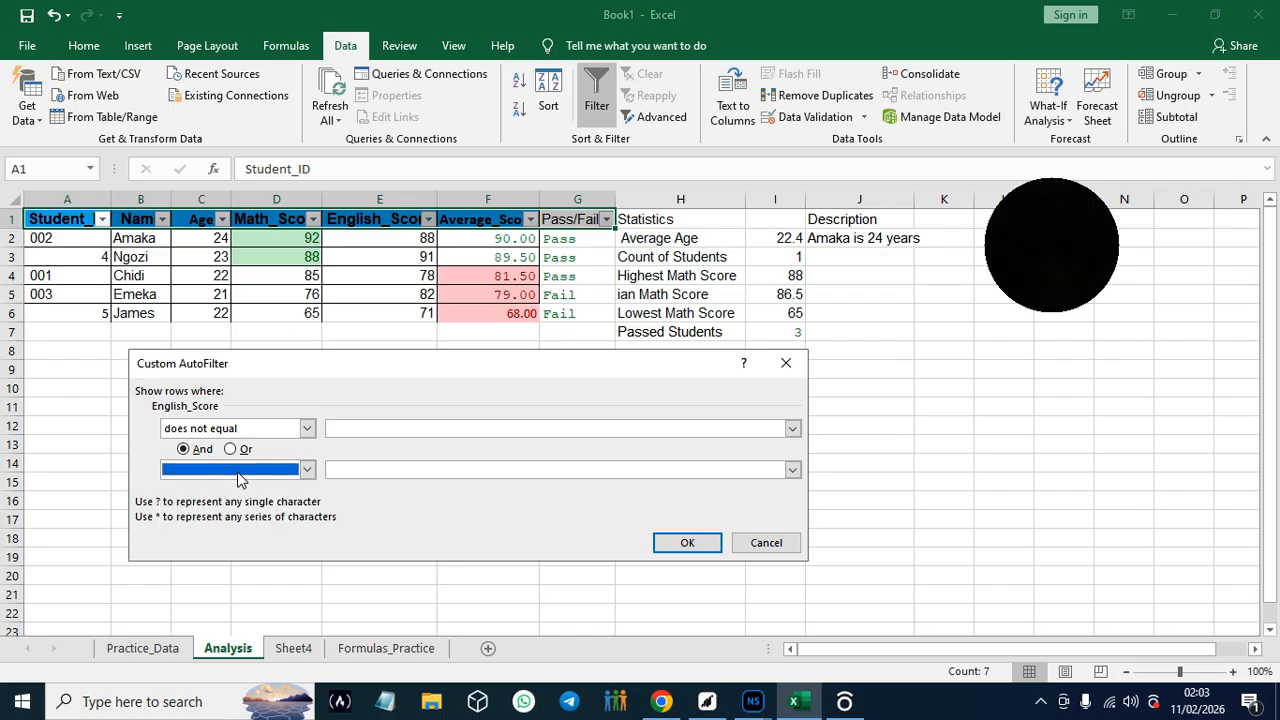
{"action": "left_click", "coordinate": [308, 471]}
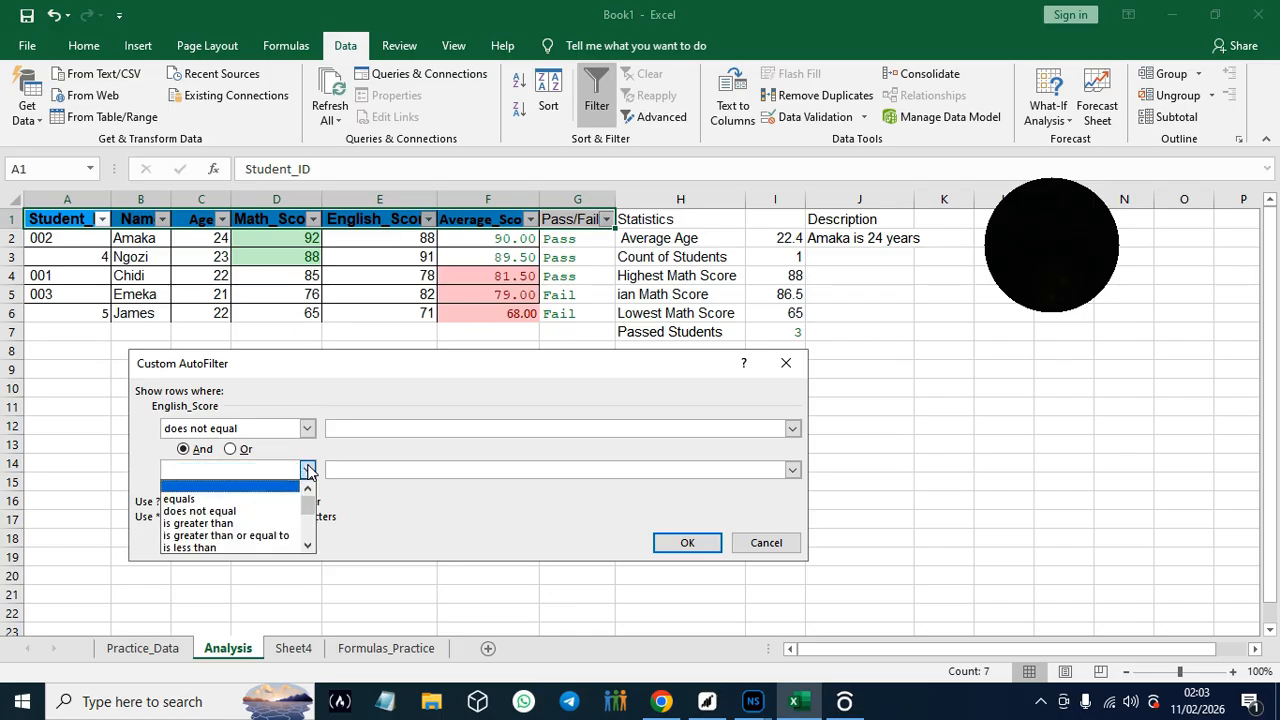
{"action": "left_click", "coordinate": [250, 551]}
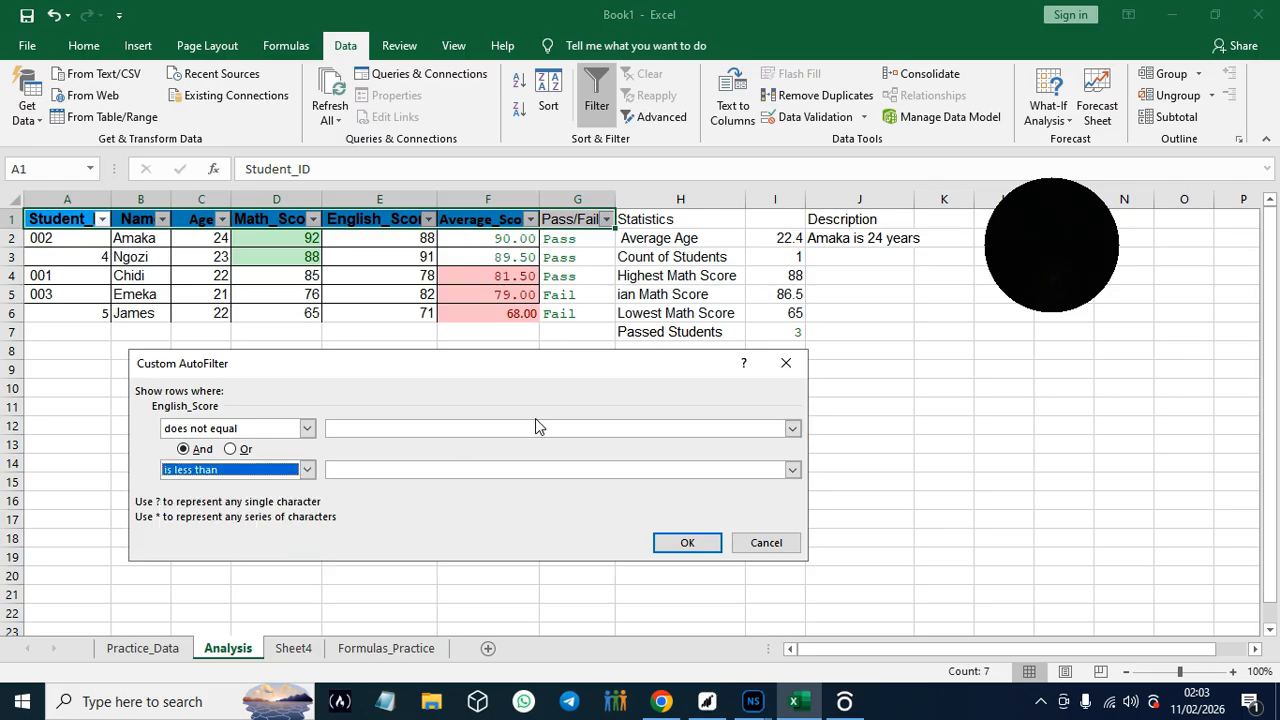
- Try the English_Score filter with 71 as the does-not-equal value and an empty less-than value, and undo it
{"action": "left_click", "coordinate": [537, 428]}
{"action": "left_click", "coordinate": [792, 429]}
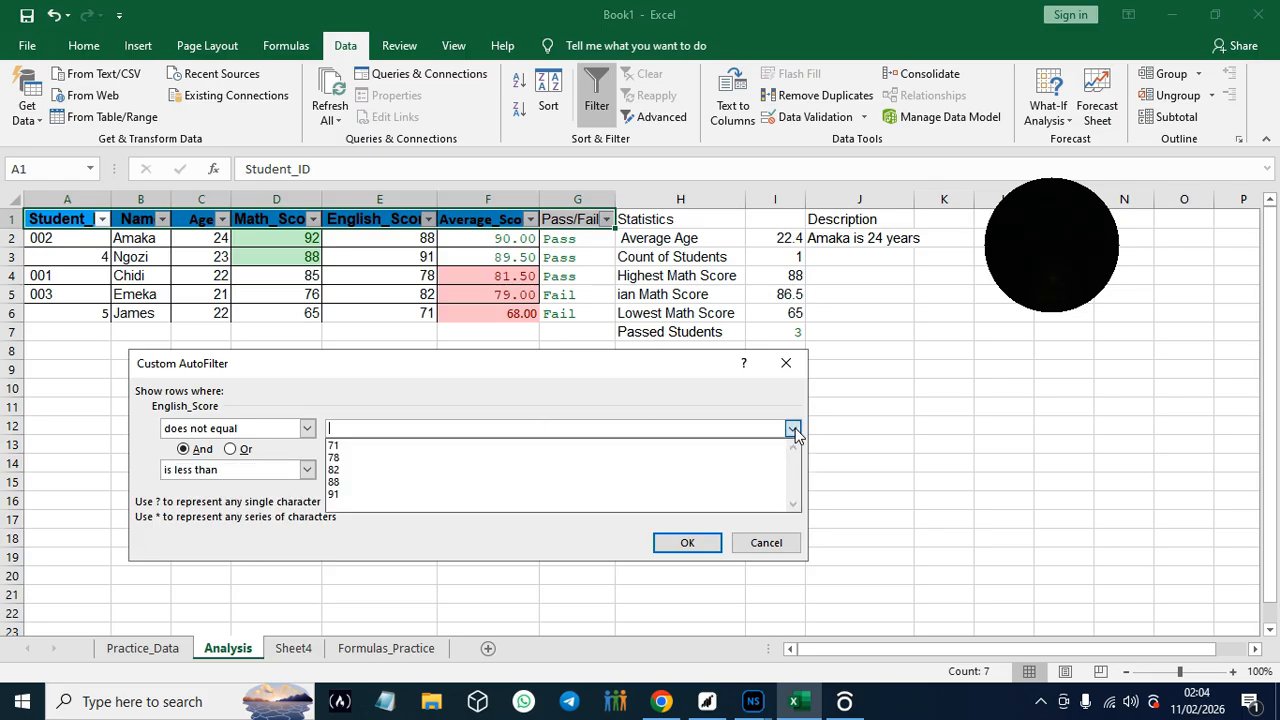
{"action": "left_click", "coordinate": [583, 447]}
{"action": "left_click", "coordinate": [687, 543]}
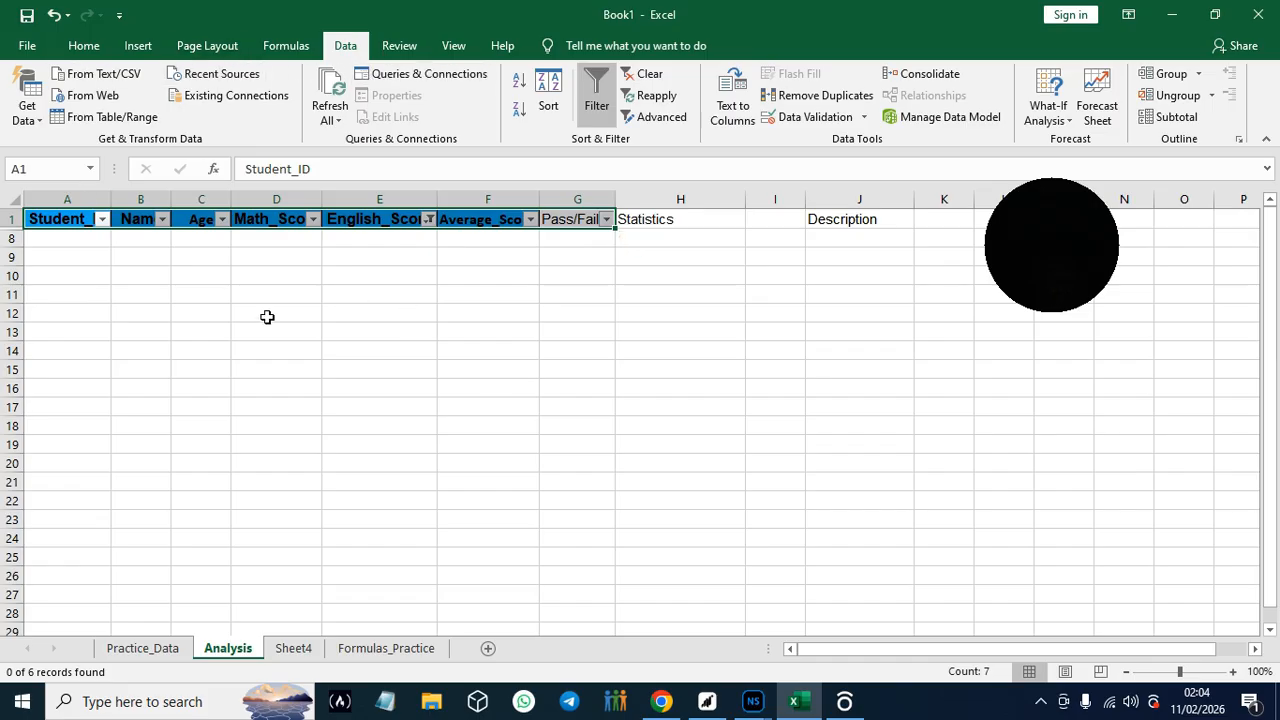
{"action": "left_click", "coordinate": [55, 15]}
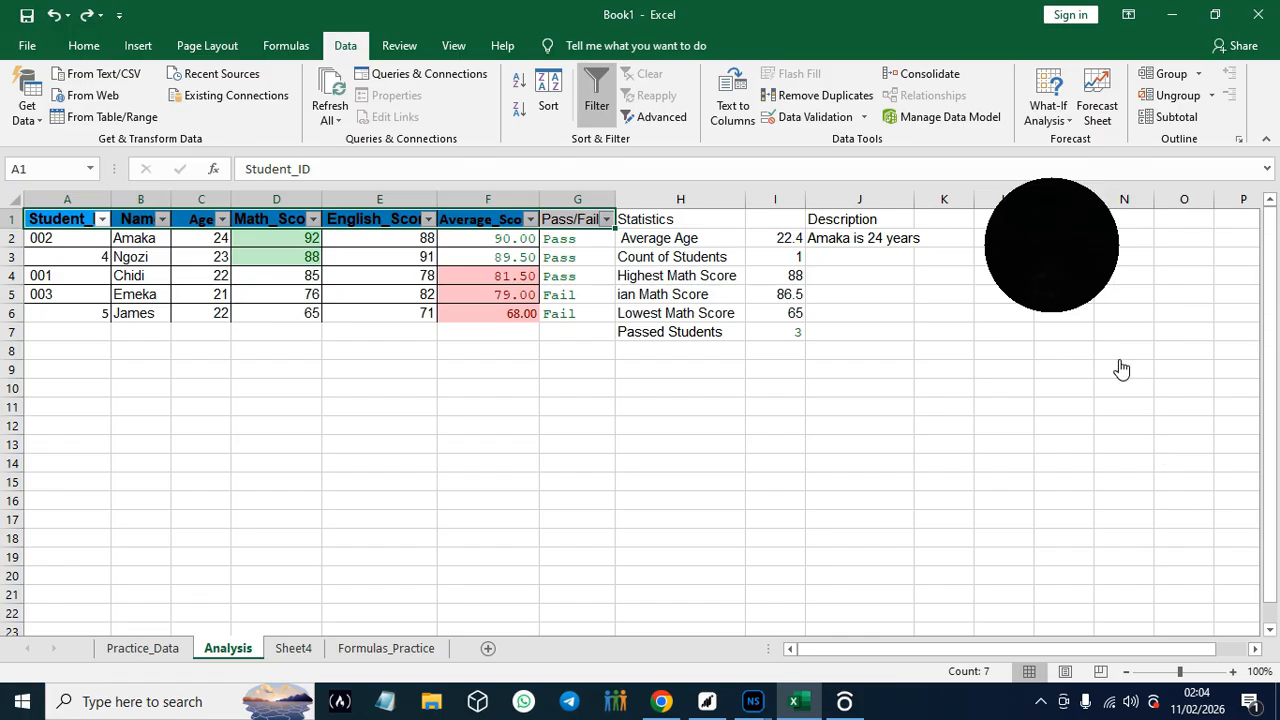
- Switch to the guide in Chrome and skim Find and Replace, the Module 9 student performance project and the Module 10 best practices
{"action": "left_click", "coordinate": [661, 705]}
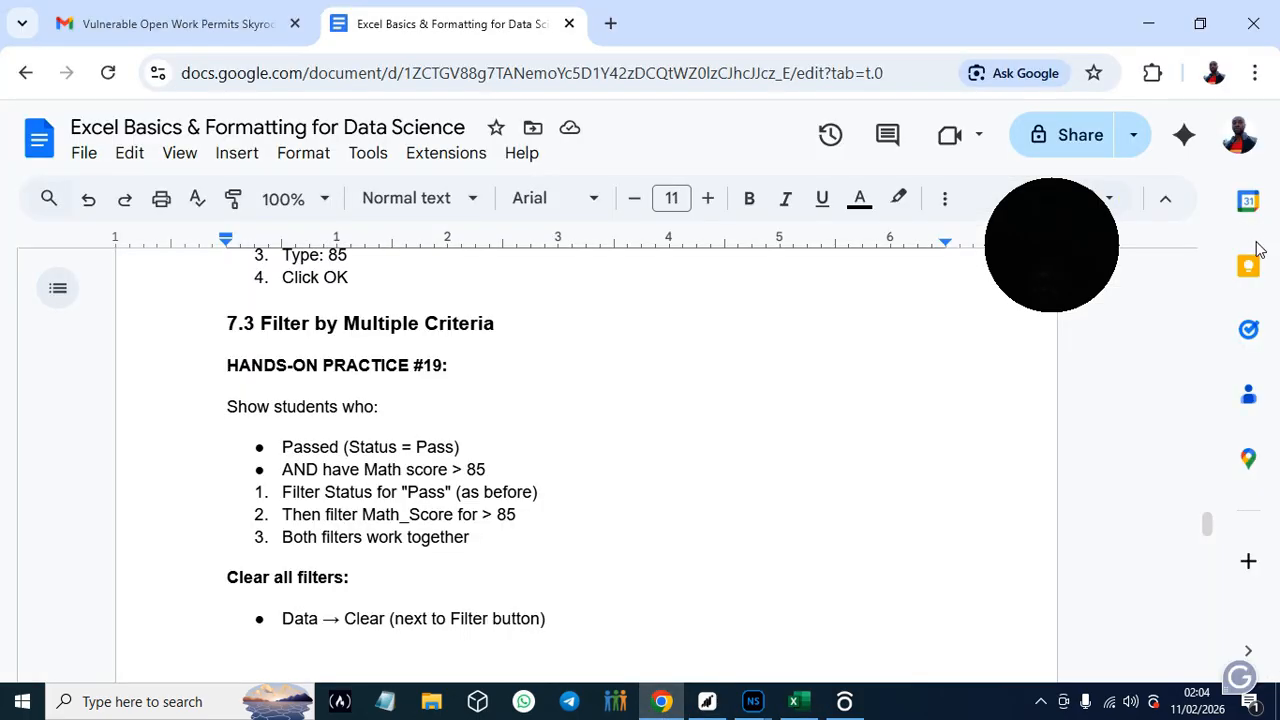
{"action": "mouse_move", "coordinate": [1210, 527]}
{"action": "left_mouse_down"}
{"action": "mouse_move", "coordinate": [1212, 551]}
{"action": "mouse_move", "coordinate": [1209, 540]}
{"action": "left_mouse_up"}
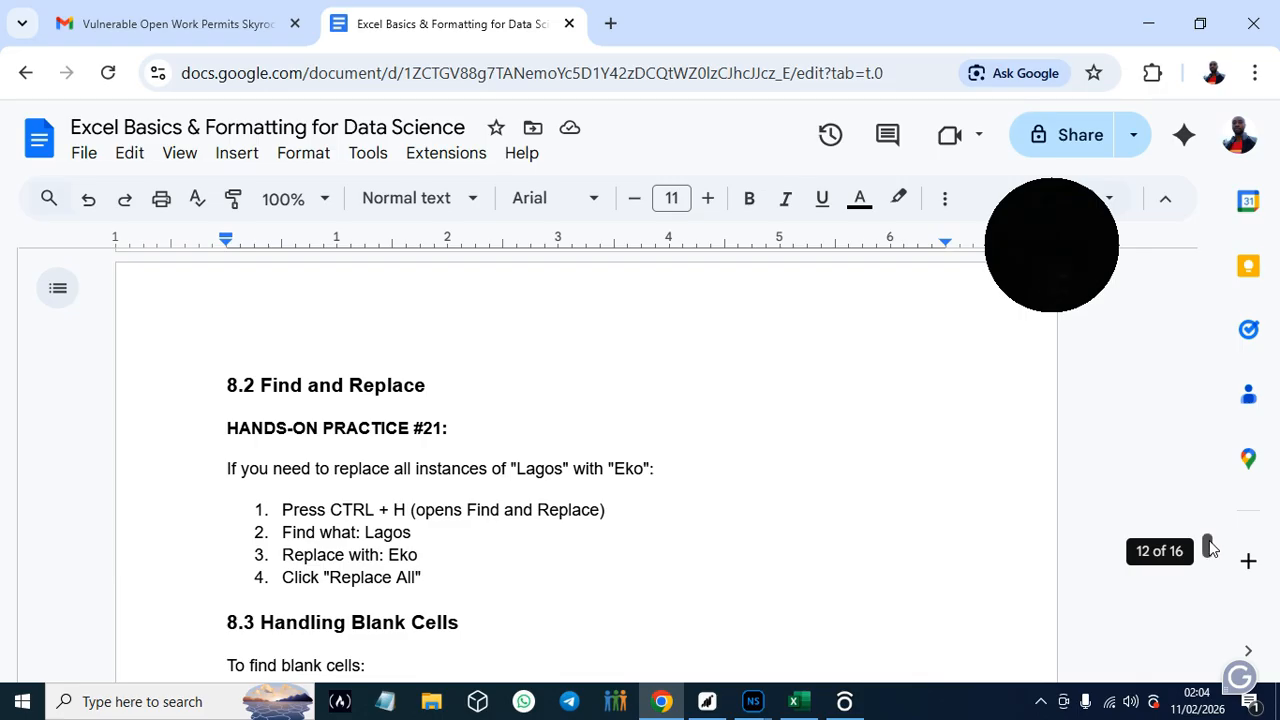
{"action": "left_click_drag", "start_coordinate": [1210, 550], "coordinate": [1209, 558]}
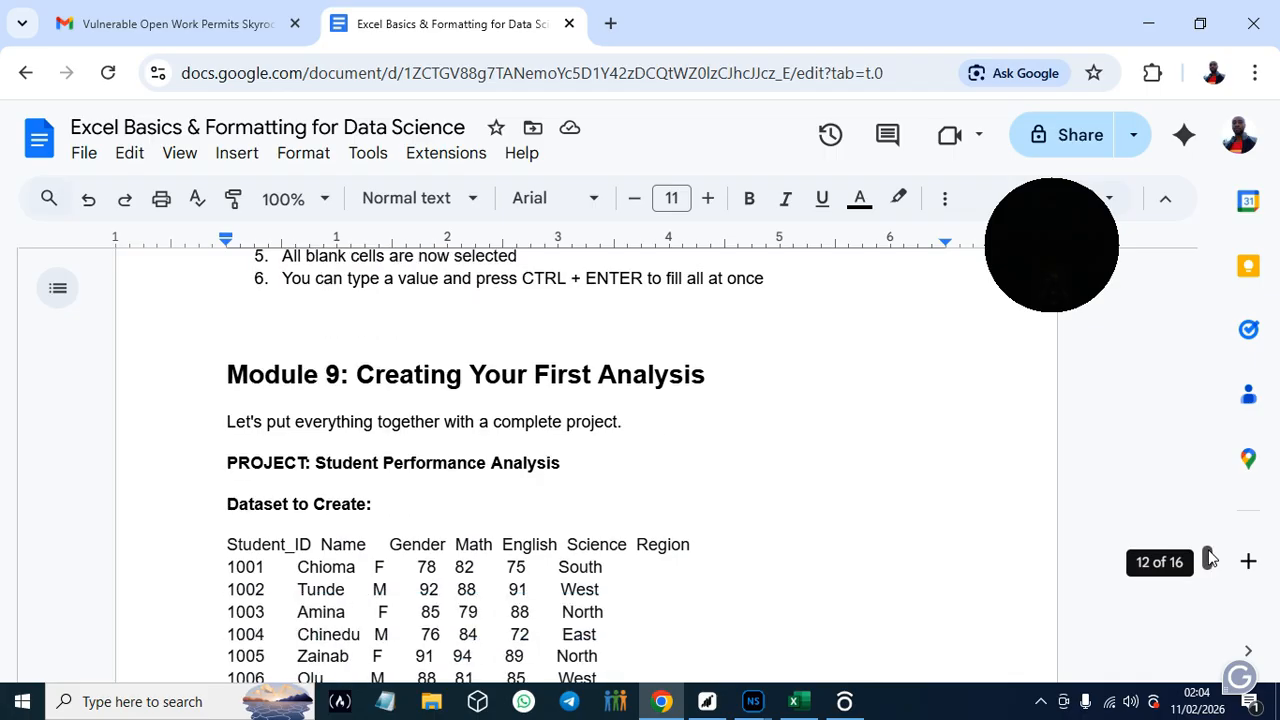
{"action": "left_click_drag", "start_coordinate": [1209, 557], "coordinate": [1209, 559]}
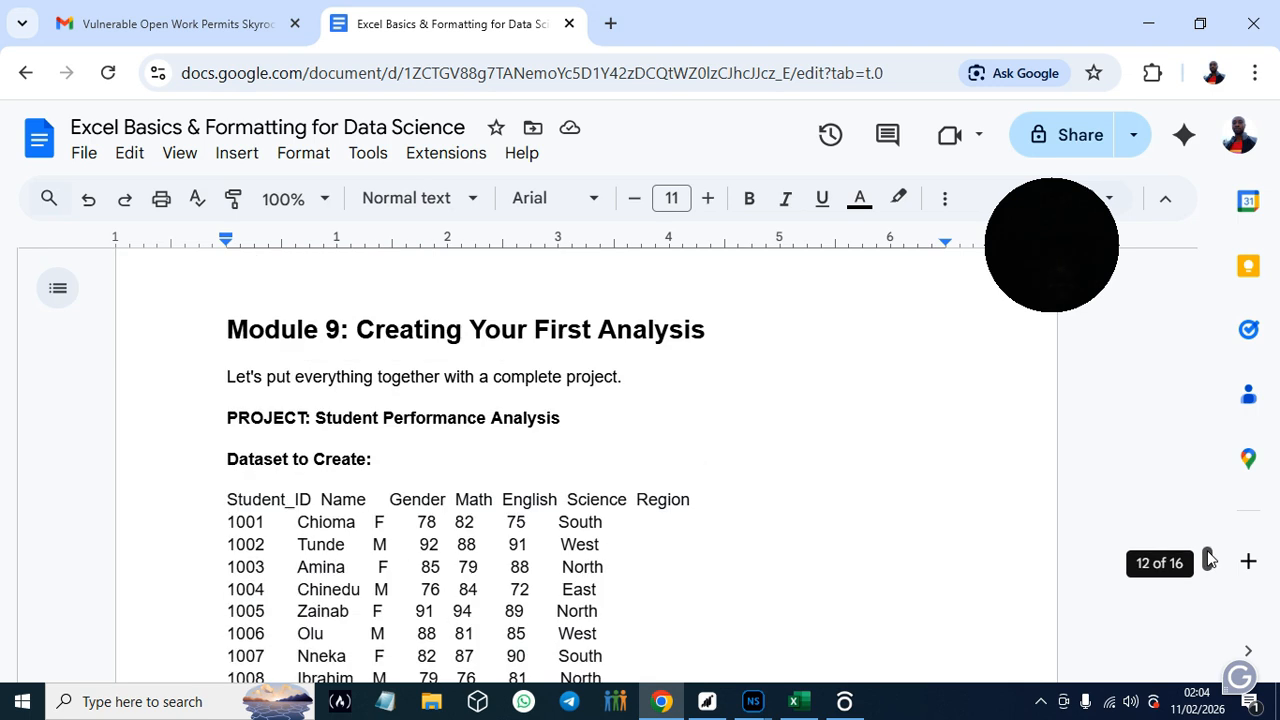
{"action": "left_click_drag", "start_coordinate": [1209, 558], "coordinate": [1209, 558]}
{"action": "left_click_drag", "start_coordinate": [1209, 558], "coordinate": [1220, 598]}
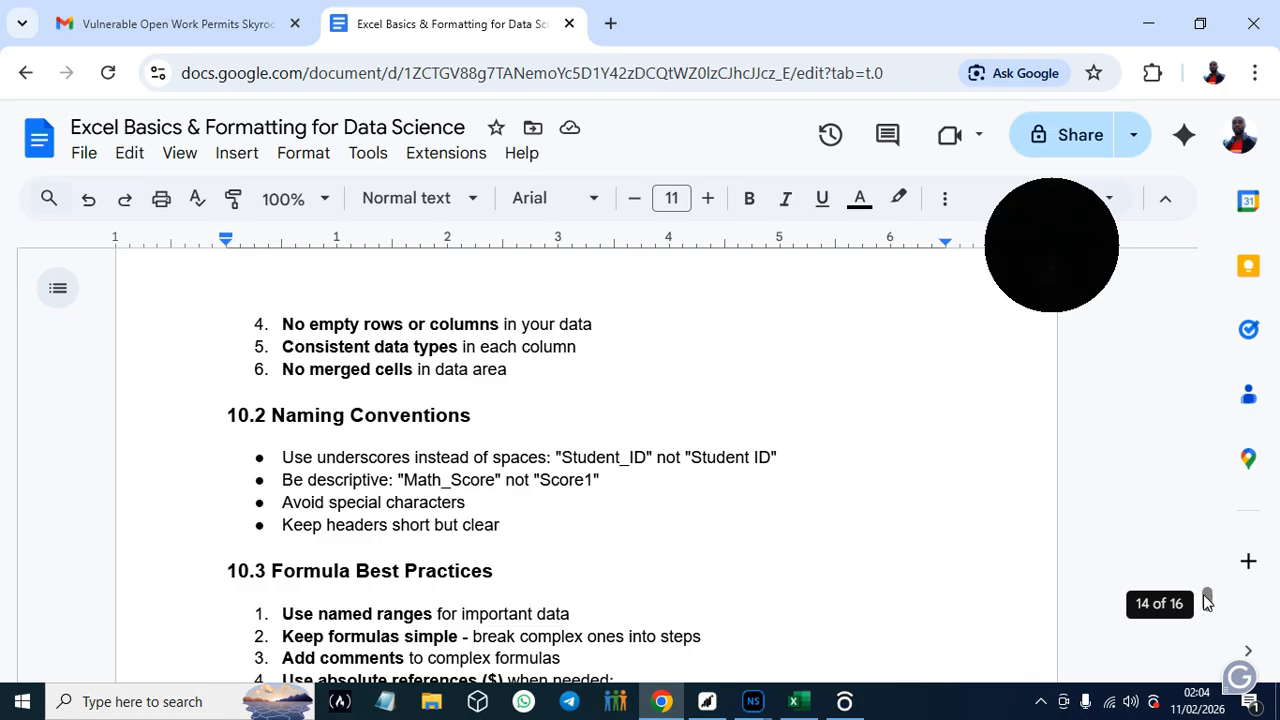
{"action": "left_click_drag", "start_coordinate": [1207, 598], "coordinate": [1207, 592]}
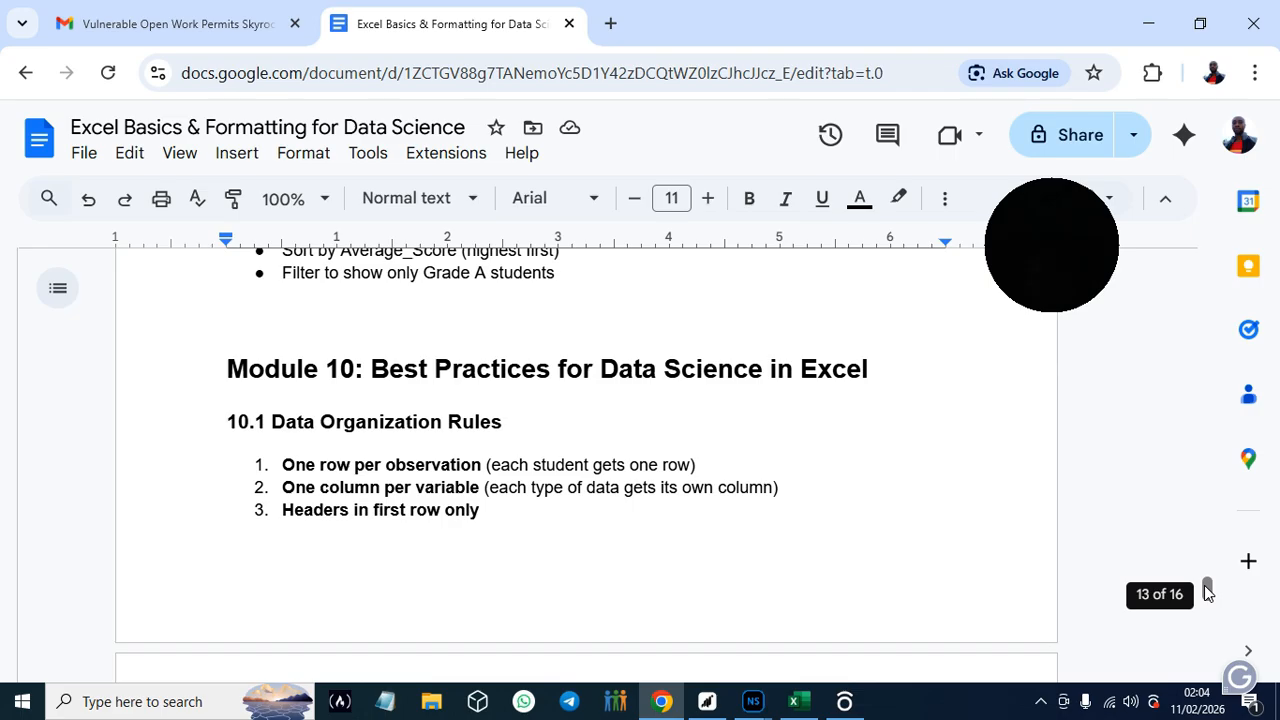
{"action": "left_click_drag", "start_coordinate": [1207, 592], "coordinate": [1207, 592]}
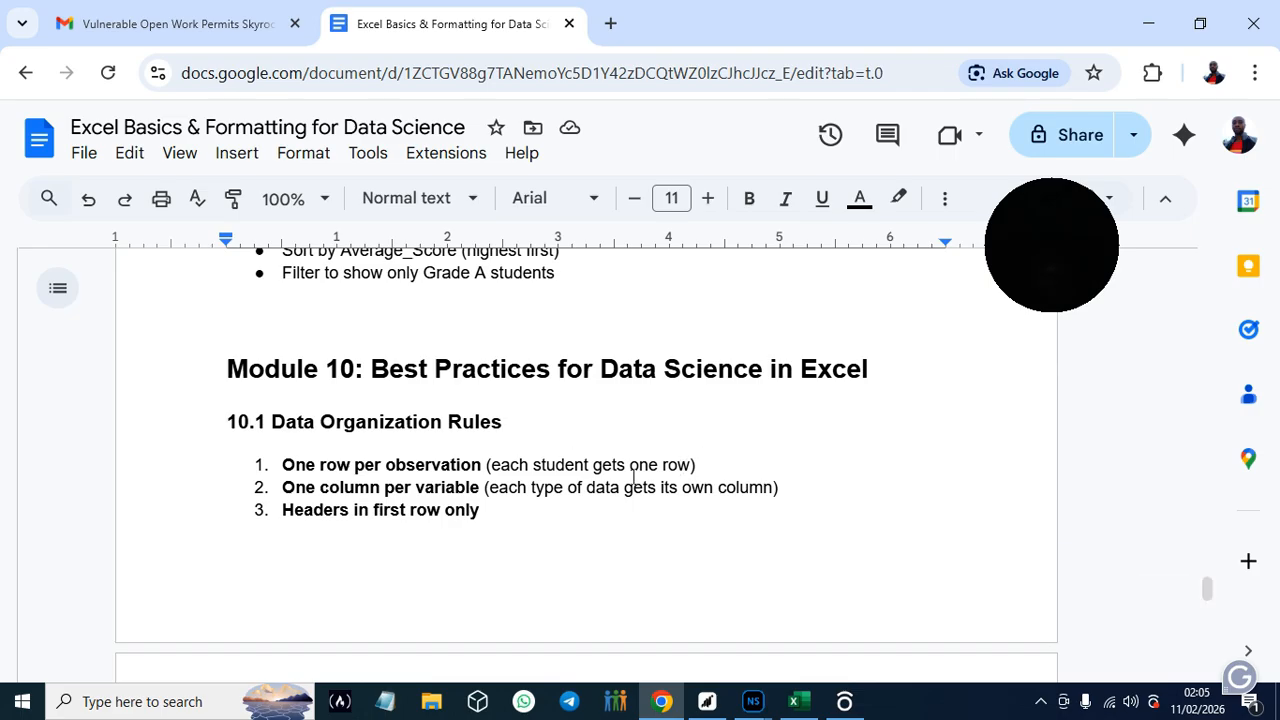